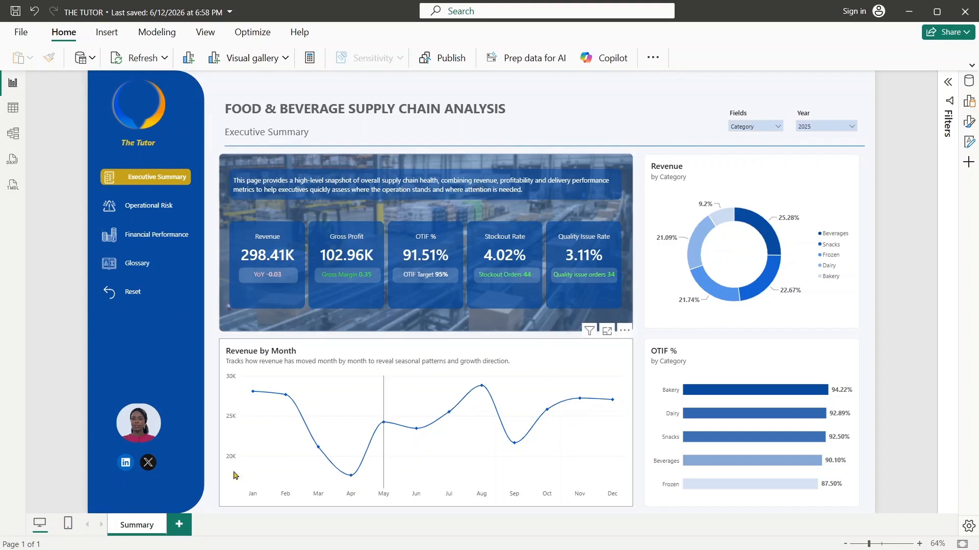
- Duplicate the Summary page and rename the copy "Operational Risk"
right_click(132, 528)
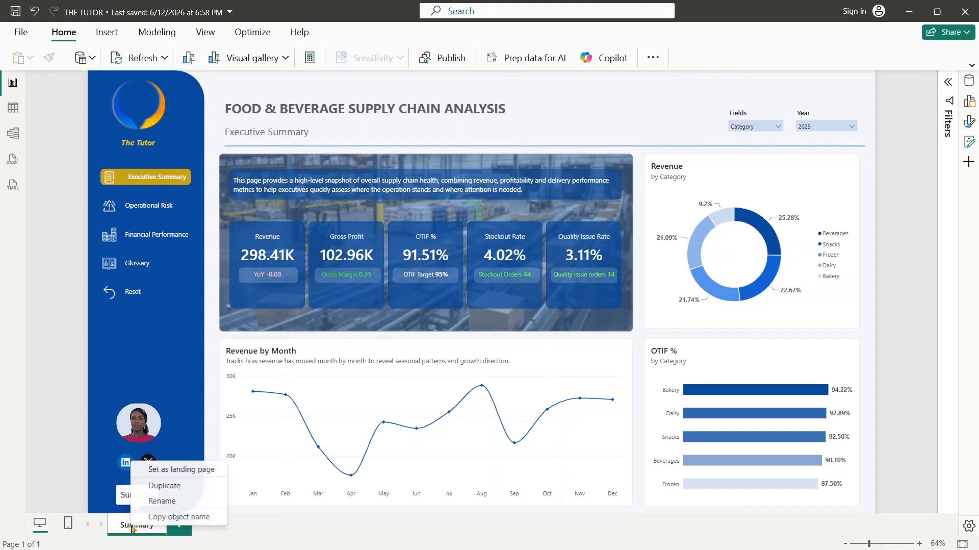
click(175, 493)
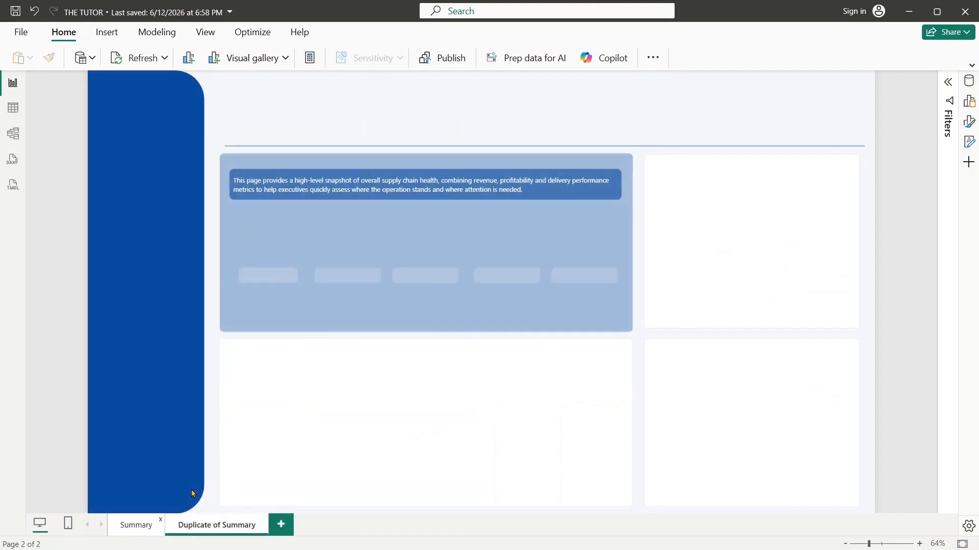
double_click(231, 525)
key(BackSpace)
key(BackSpace)
key(BackSpace)
key(BackSpace)
key(BackSpace)
key(BackSpace)
key(BackSpace)
key(BackSpace)
key(BackSpace)
key(BackSpace)
key(BackSpace)
key(BackSpace)
key(BackSpace)
key(BackSpace)
key(BackSpace)
key(BackSpace)
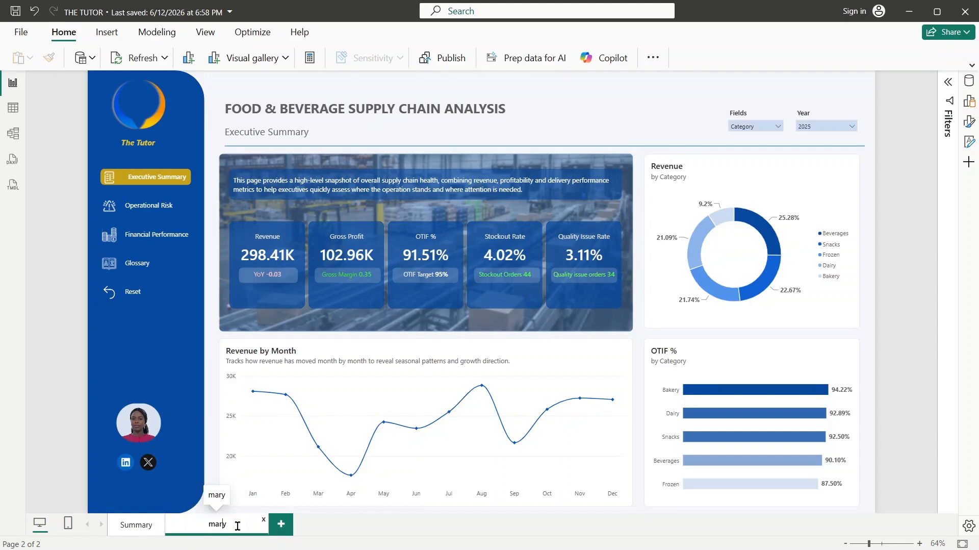
key(BackSpace)
key(BackSpace)
key(BackSpace)
key(BackSpace)
text(Operational)
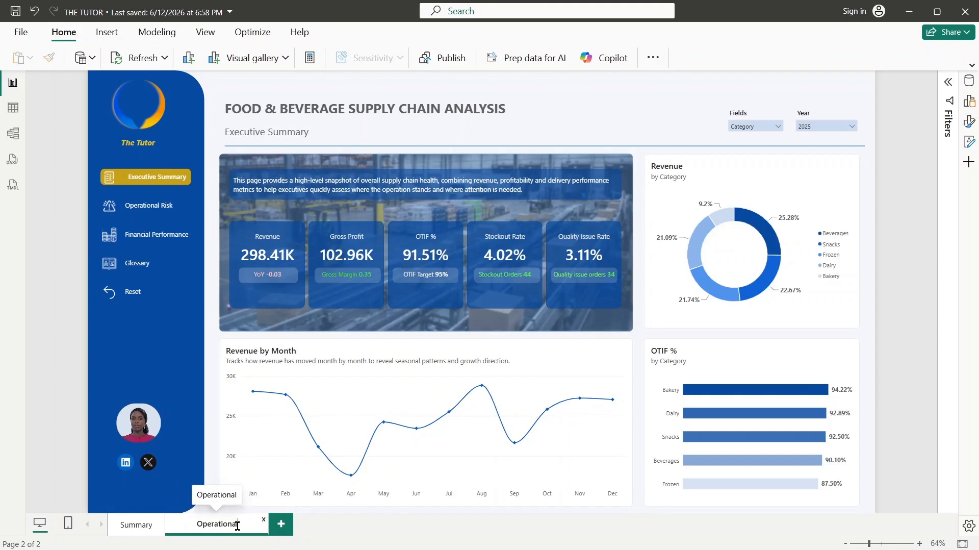
text( risk)
key(Return)
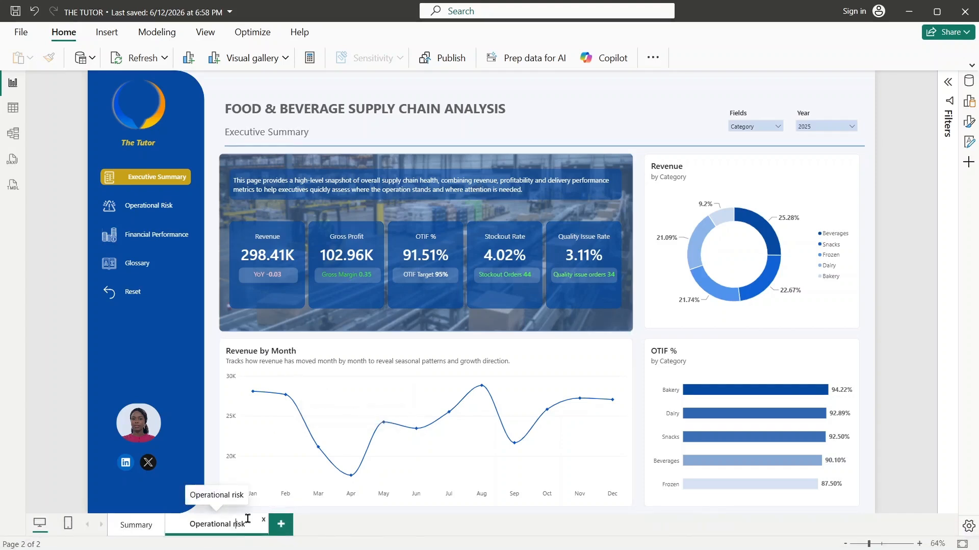
key(BackSpace)
text(R)
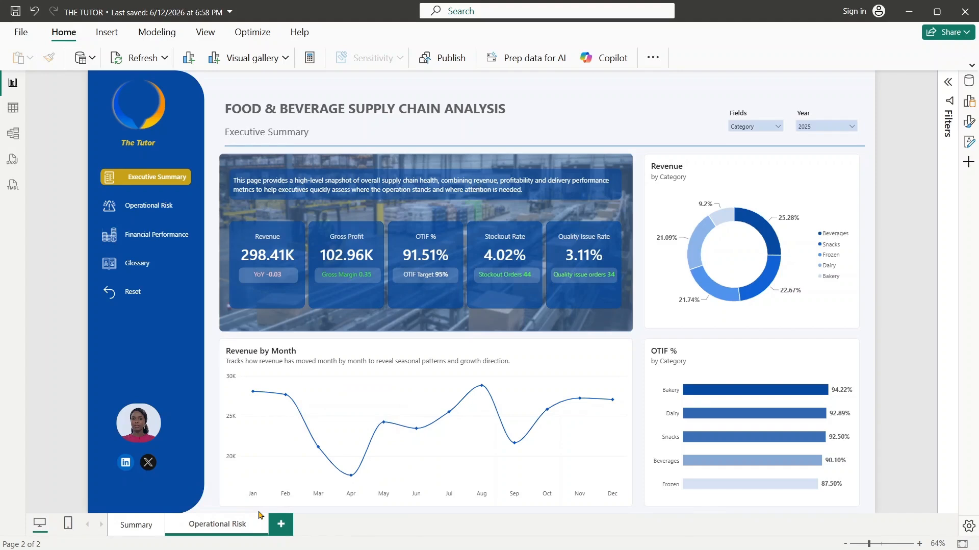
key(Return)
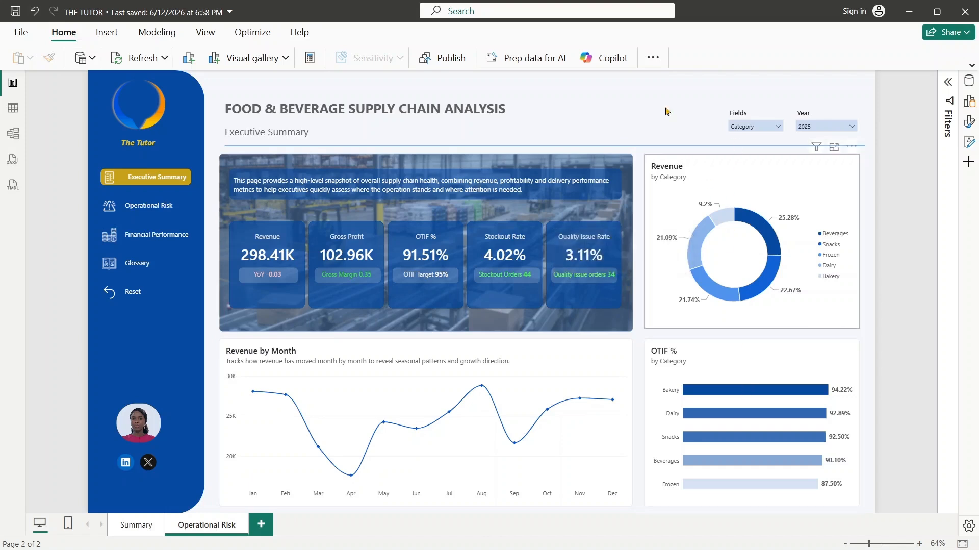
- Replace the "Executive Summary" subtitle under the report title with "Operational Risk"
click(313, 130)
drag(312, 131, 225, 131)
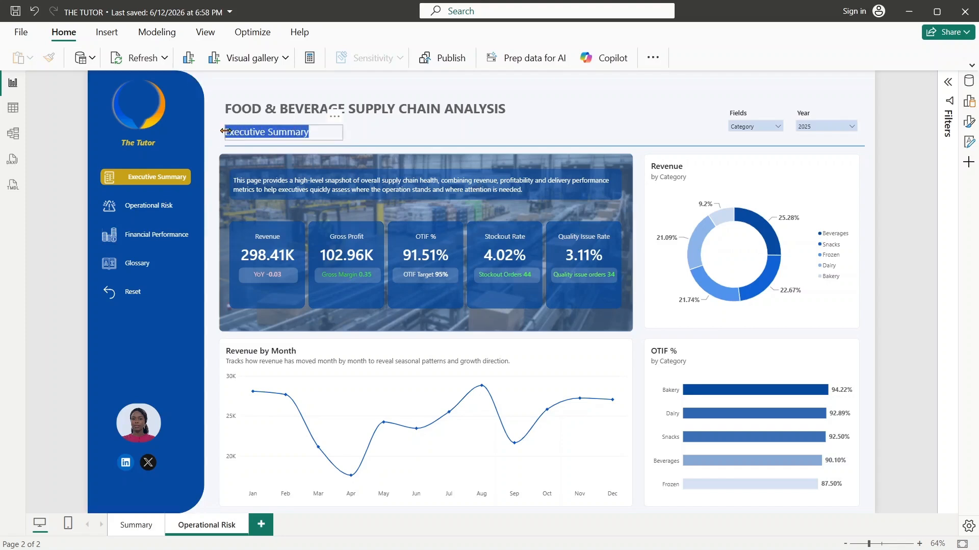
text(Operato)
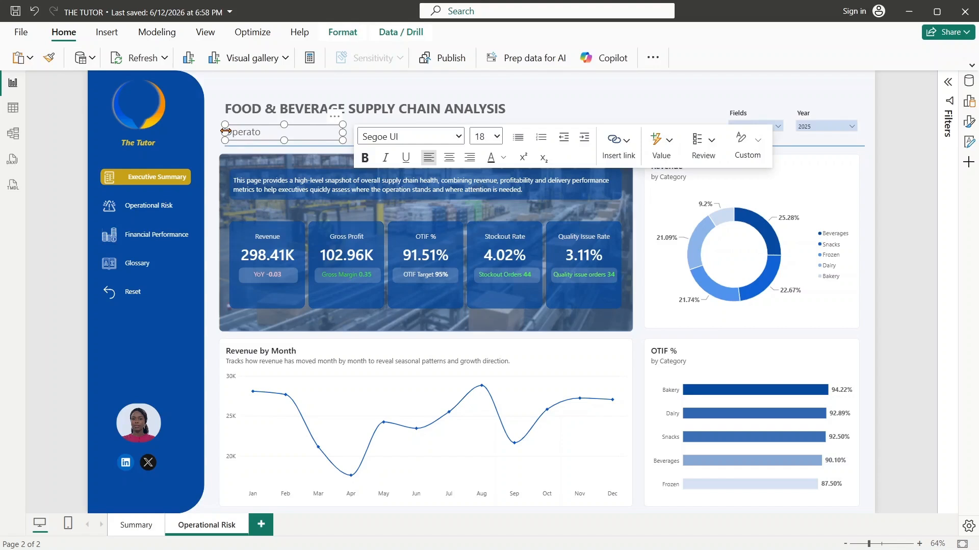
key(BackSpace)
text(ional Risk)
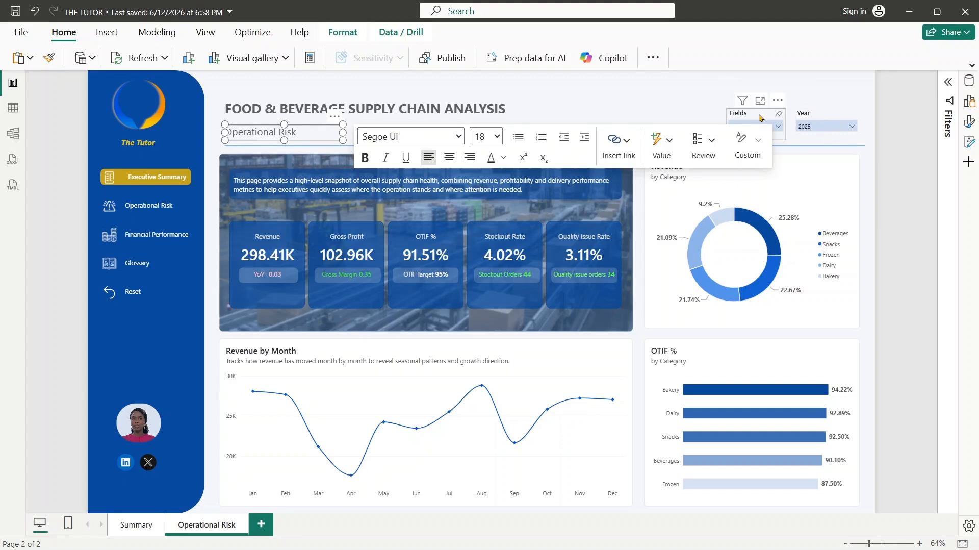
click(900, 144)
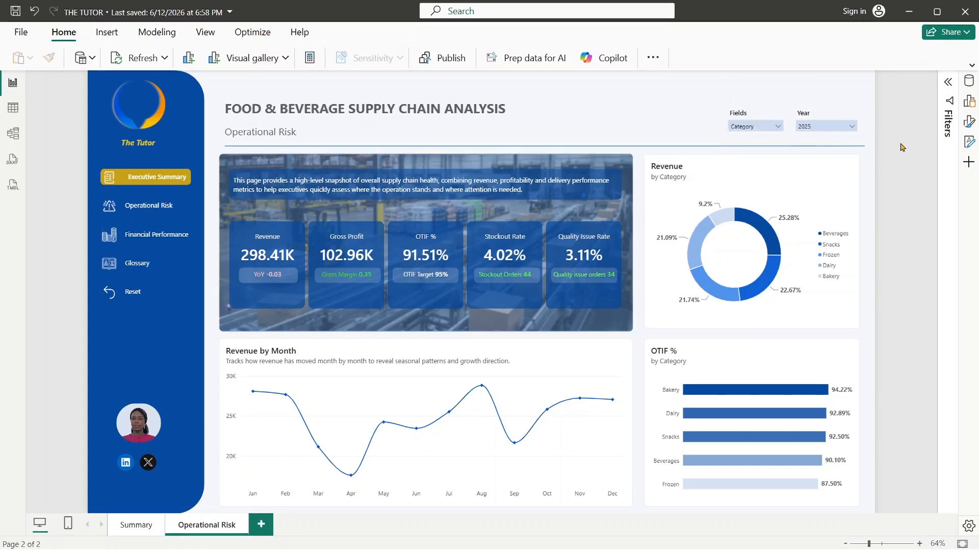
- Look through the Fields slicer's options and select the Year slicer beside it
click(760, 130)
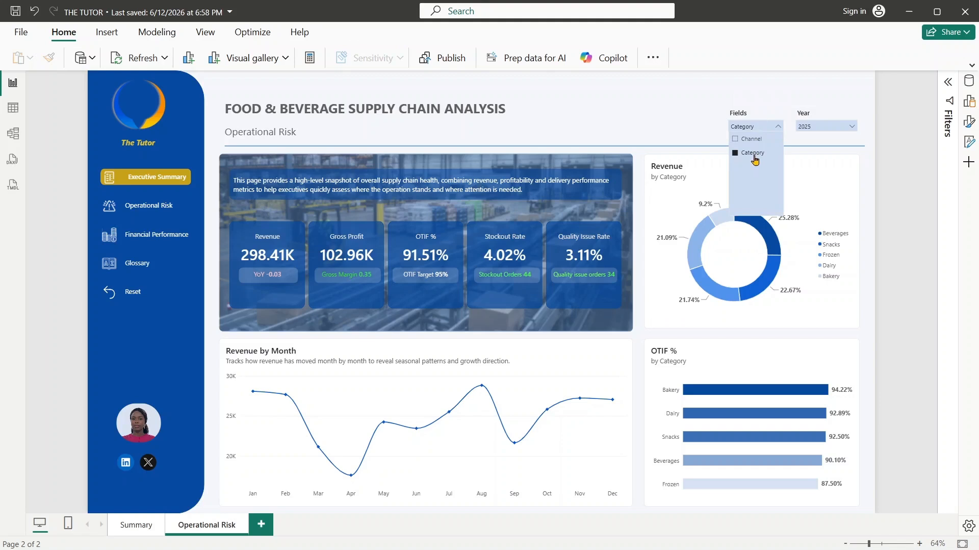
click(749, 116)
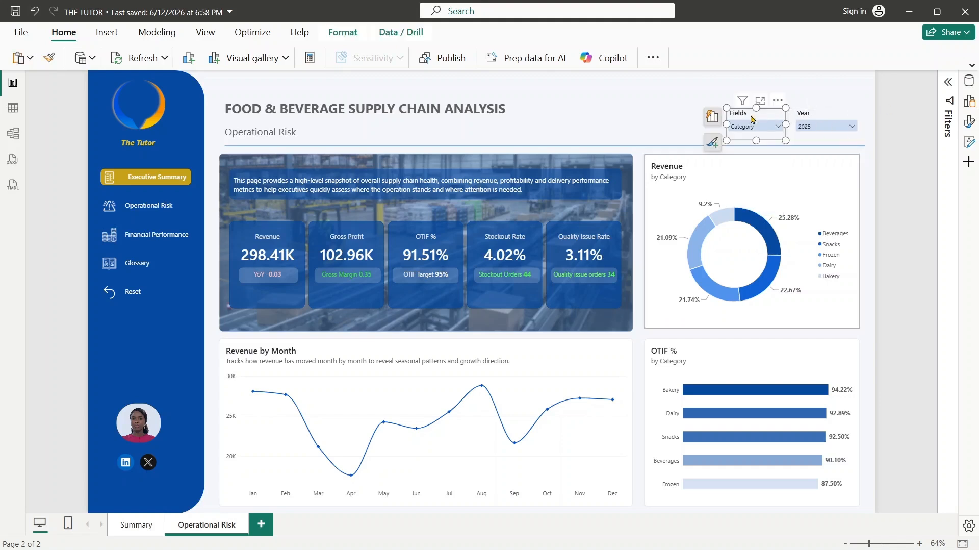
click(815, 113)
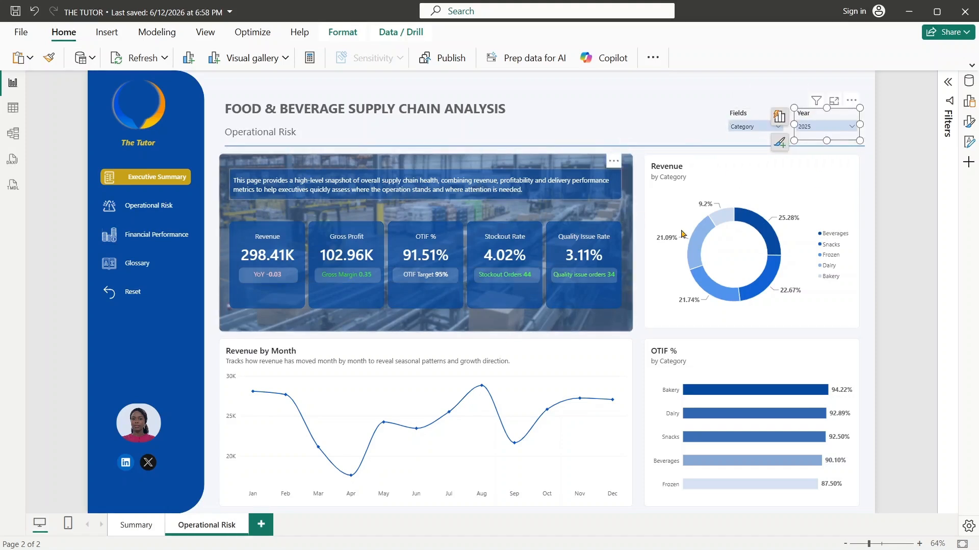
- Open the formatting options of the banner's page description box and move the box slightly lower
click(476, 190)
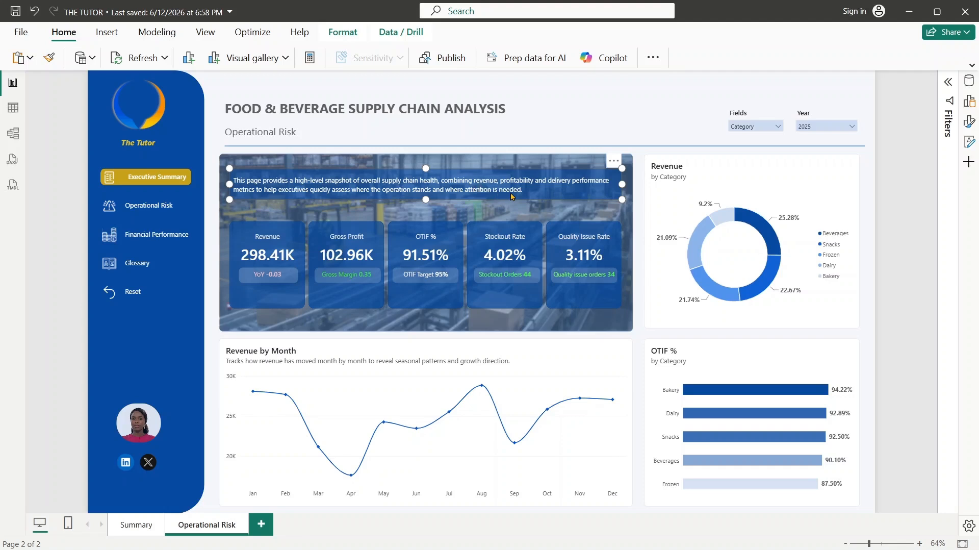
drag(480, 191, 531, 191)
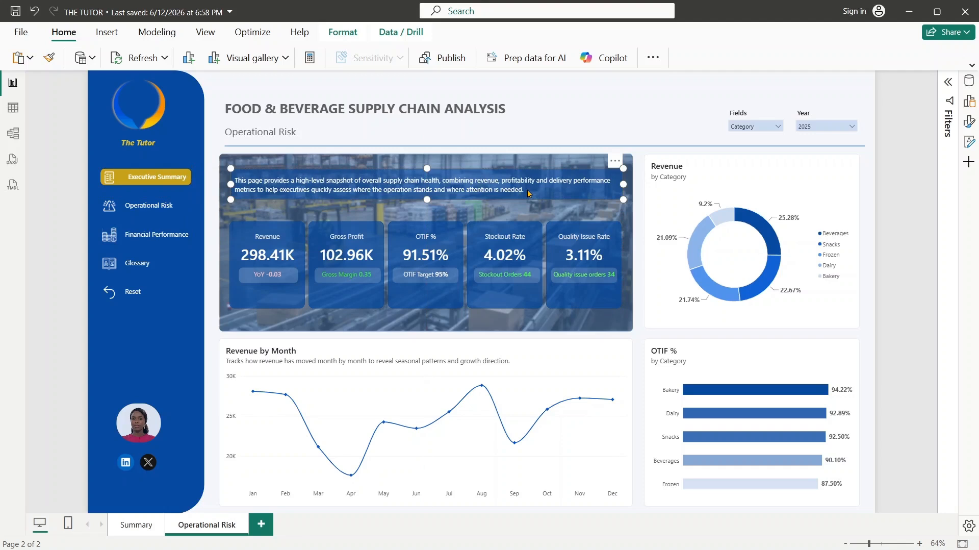
double_click(512, 192)
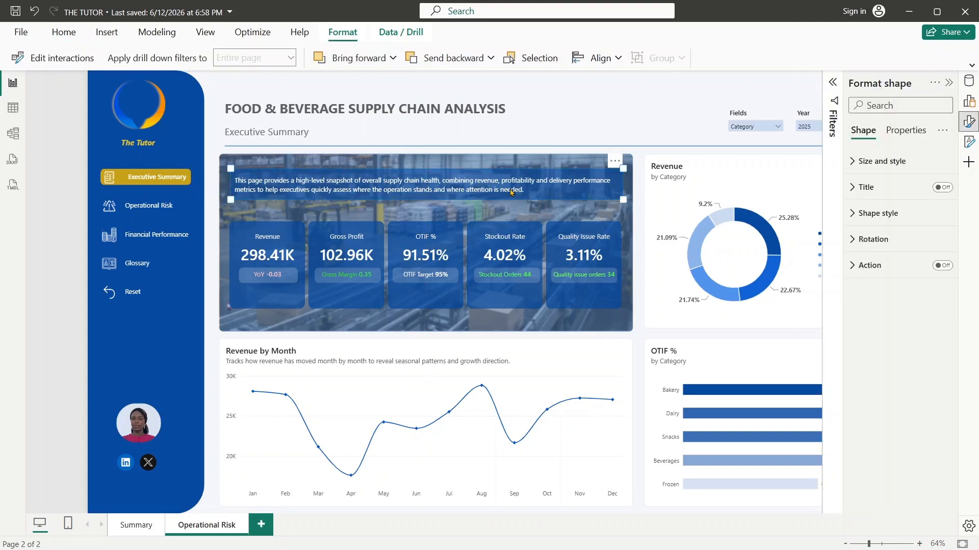
mouse_move(469, 195)
mouse_down()
mouse_move(441, 196)
mouse_move(470, 202)
mouse_up()
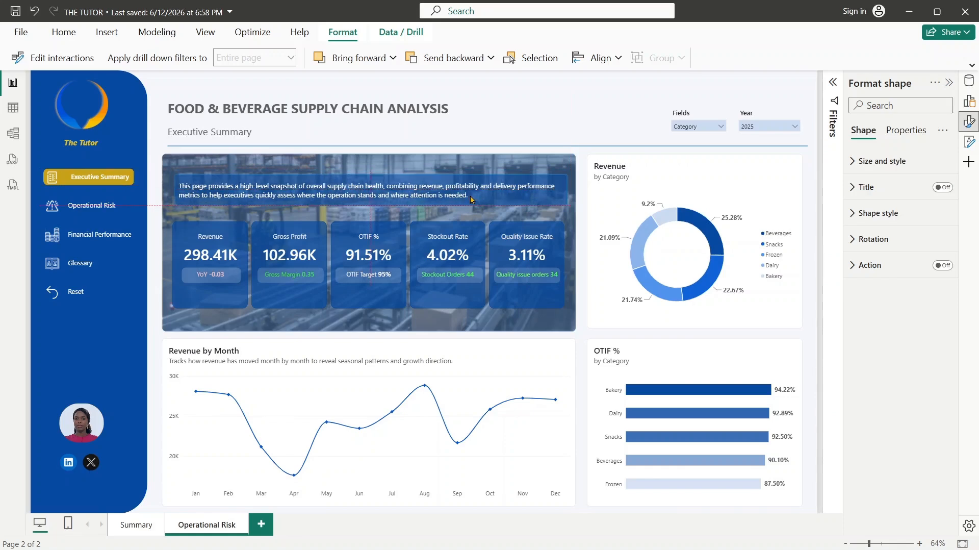
- Replace the description box's text with the copied paragraph beginning "This Page digs into the root causes of operational inefficiency"
click(859, 215)
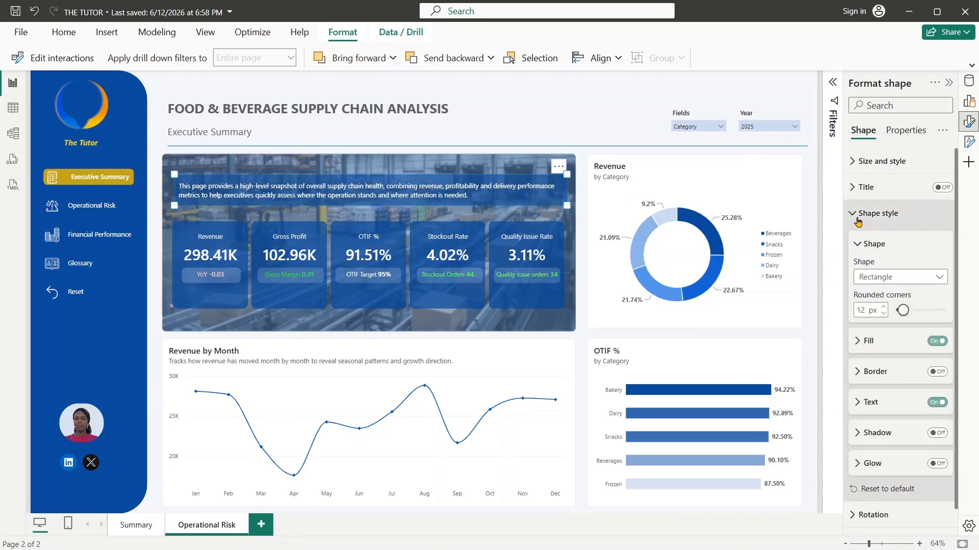
click(856, 410)
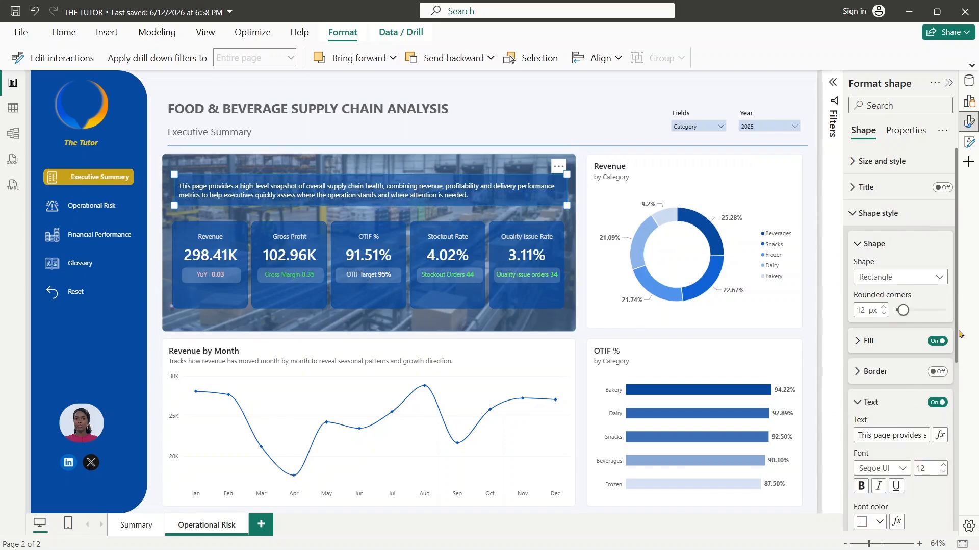
drag(957, 356, 960, 411)
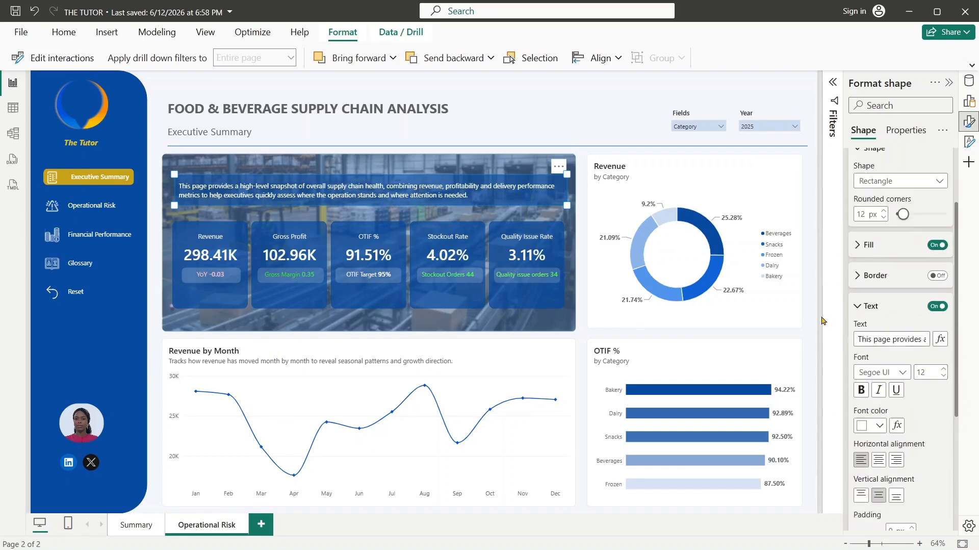
drag(856, 338, 977, 357)
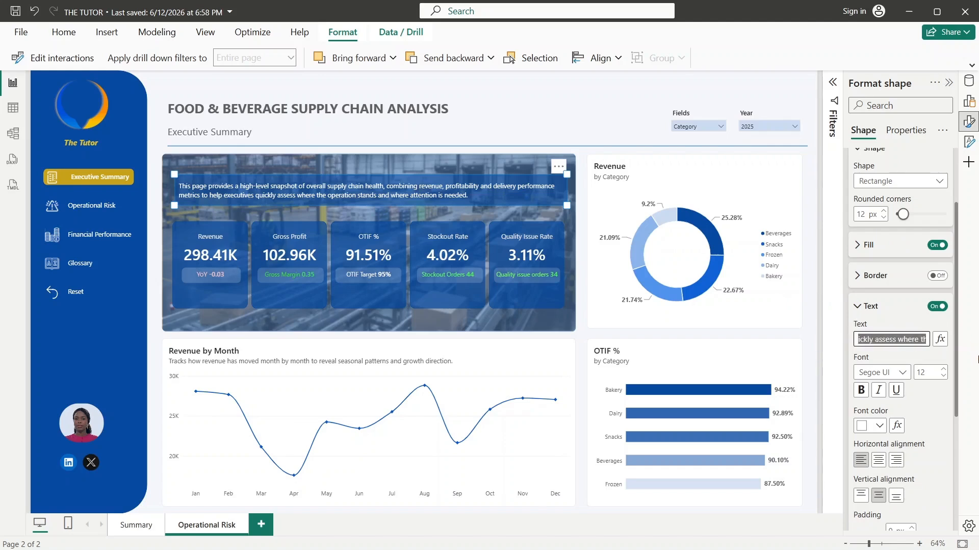
key(BackSpace)
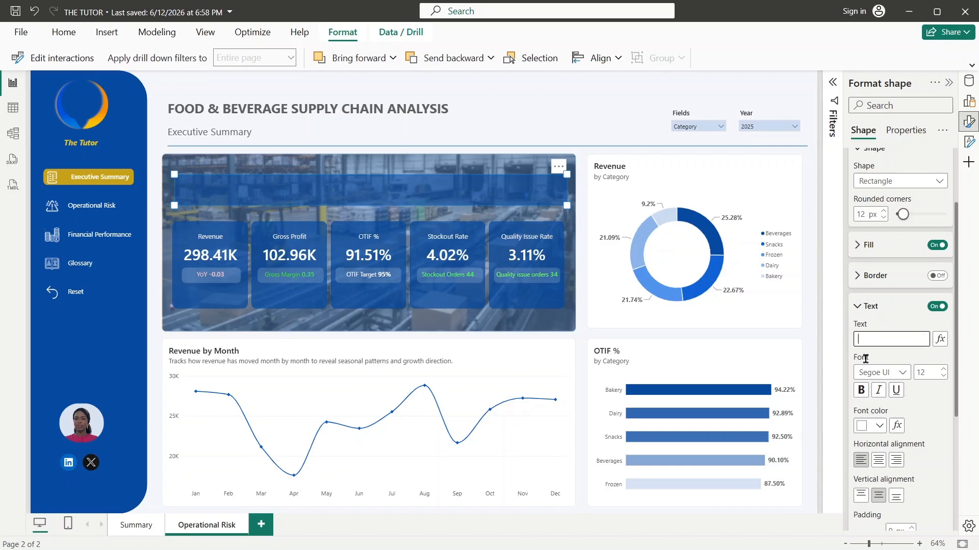
text(This Page digs into the root causes of operational inefficiency, breaking down supplier reliability, warehouse output, stockouts, returns, and waste to help managers identify and prioritize the areas posing the greatest risk.)
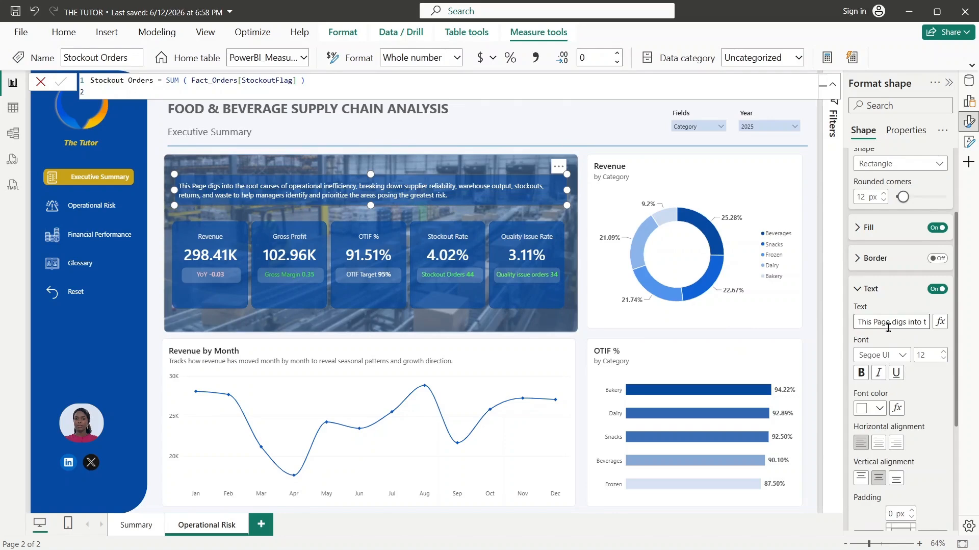
- Change "Page" to lowercase "page" in the description text and close the Stockout Orders formula without changes
key(BackSpace)
text(p)
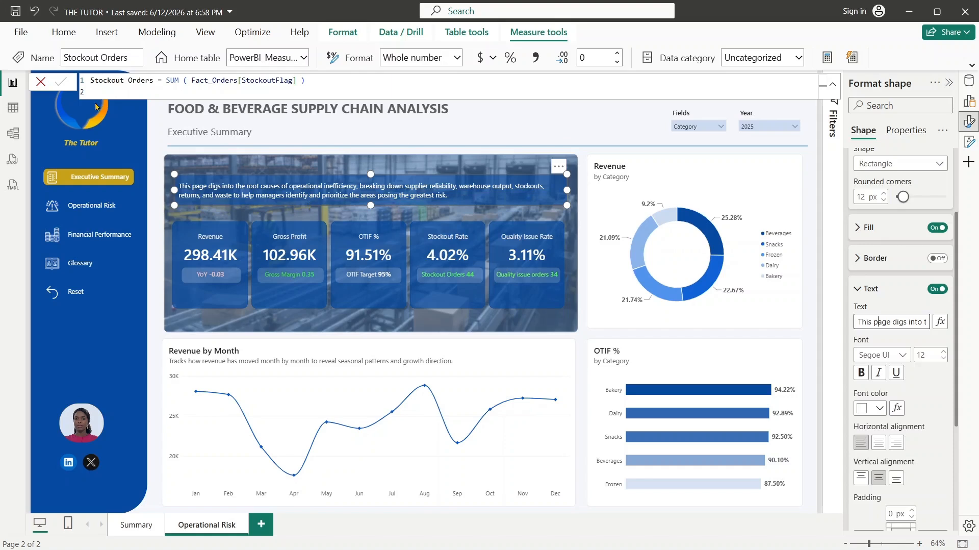
click(41, 83)
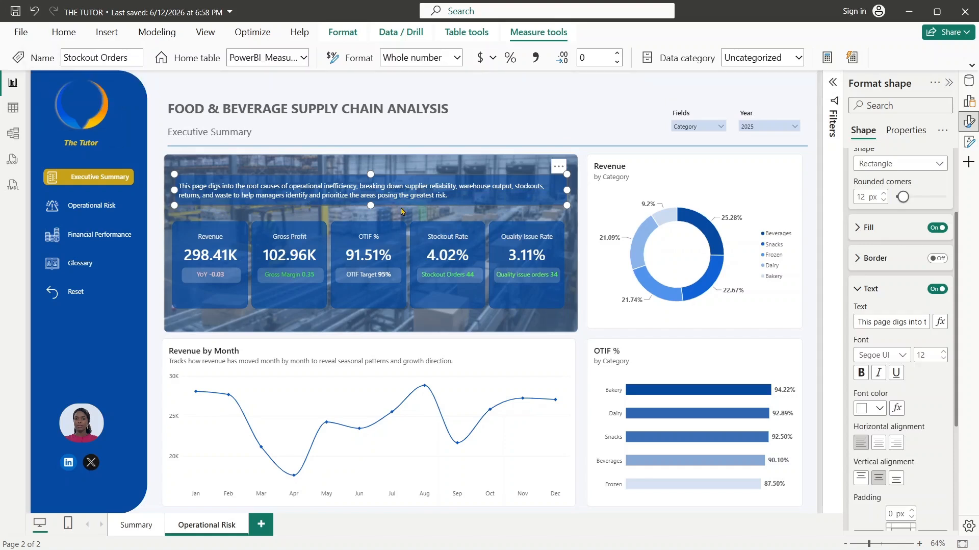
click(581, 206)
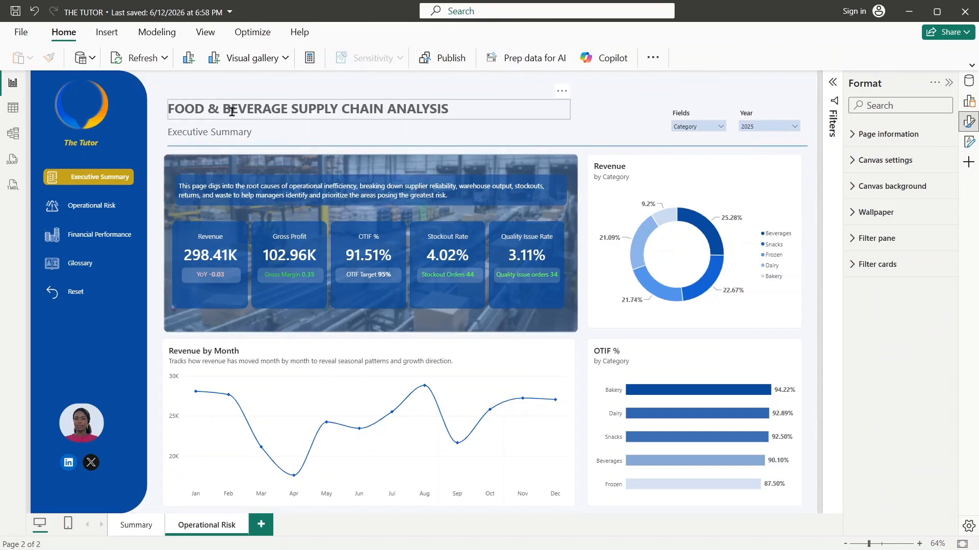
- Clear the text box below the FOOD & BEVERAGE SUPPLY CHAIN ANALYSIS title and enter "Operational Risk" as the subtitle
click(228, 136)
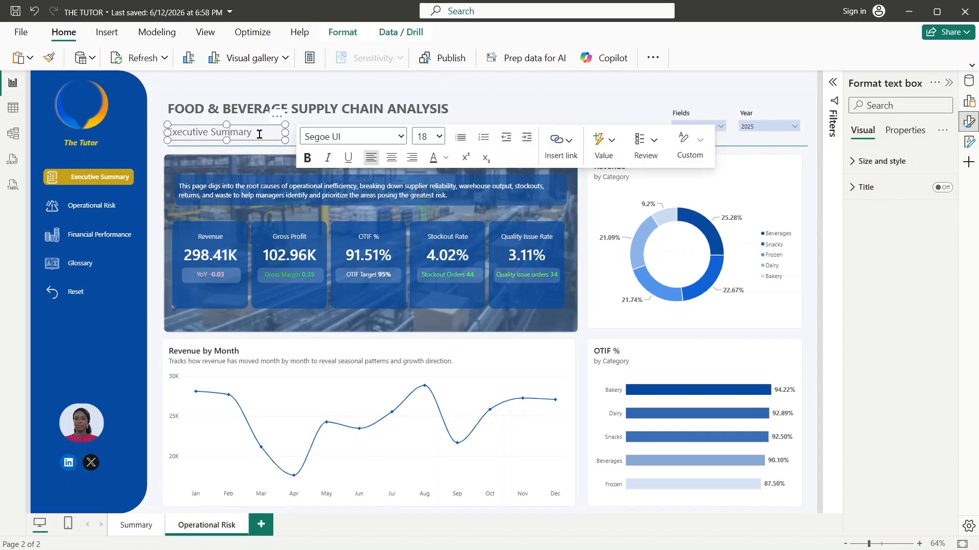
drag(259, 134, 161, 138)
drag(255, 131, 172, 133)
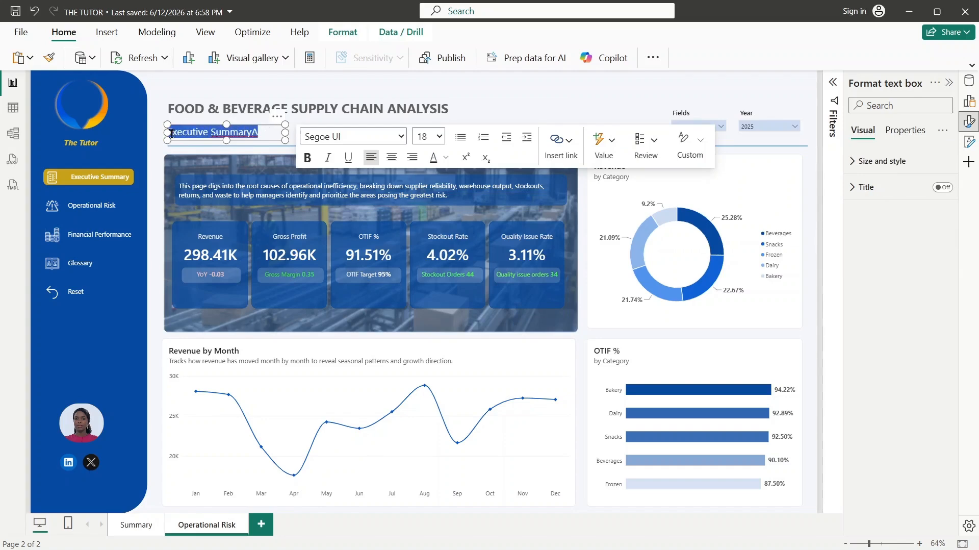
key(BackSpace)
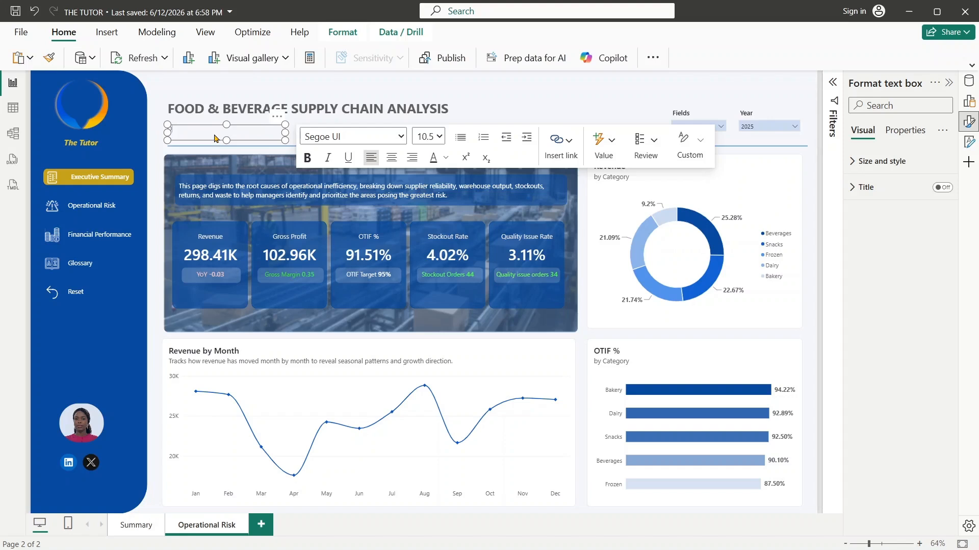
key(ctrl+z)
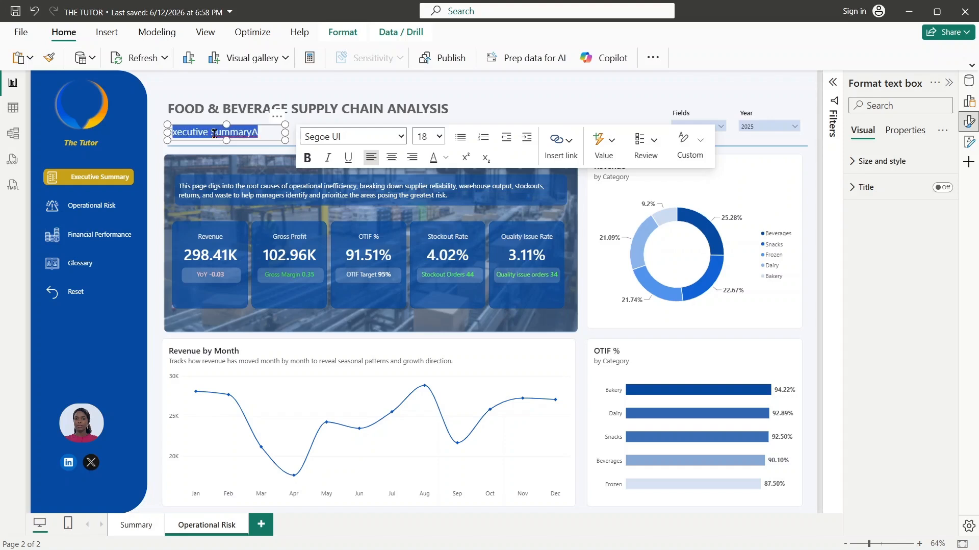
key(BackSpace)
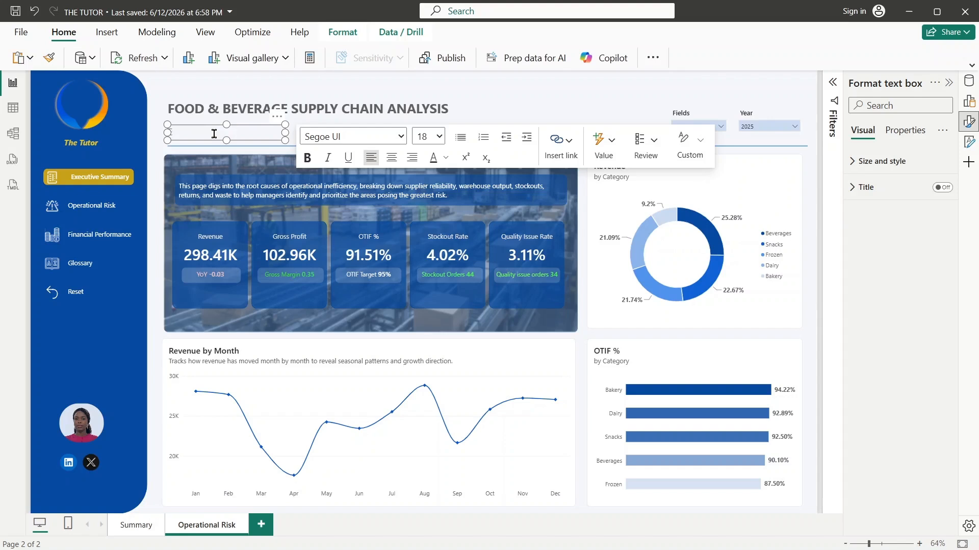
text(OPerational Risk)
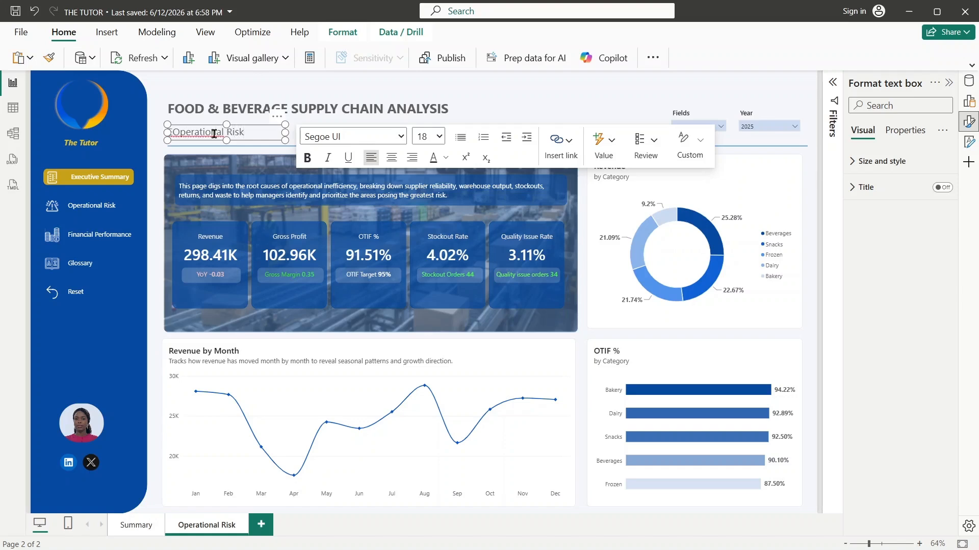
click(156, 131)
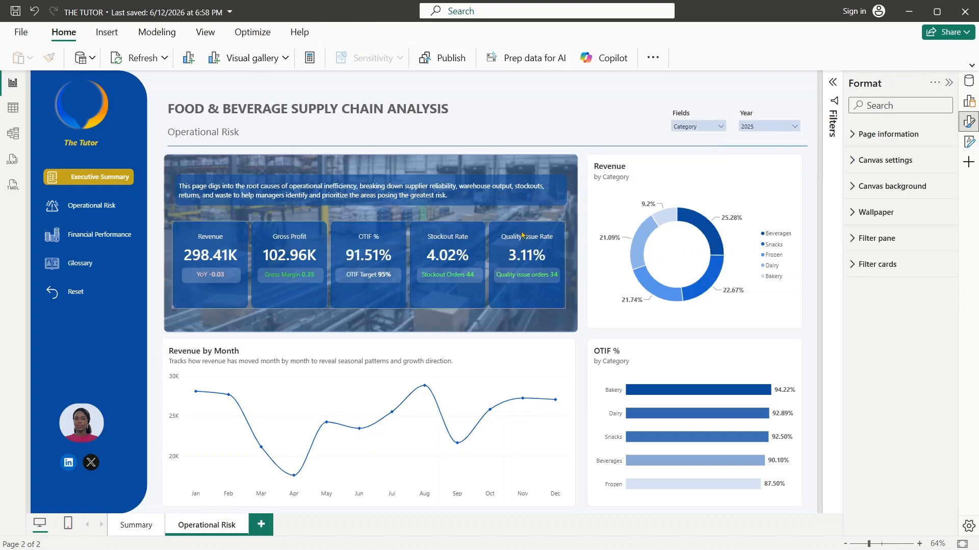
click(390, 189)
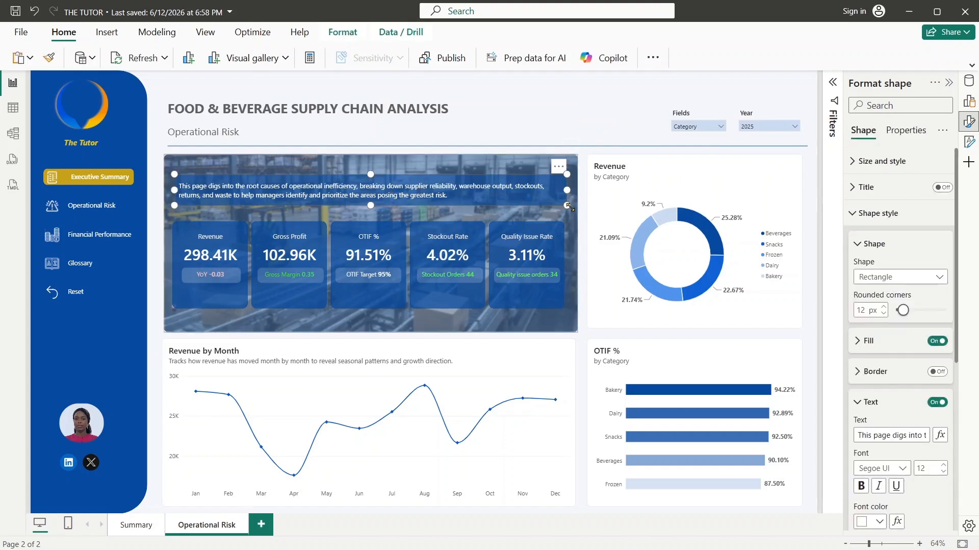
click(580, 356)
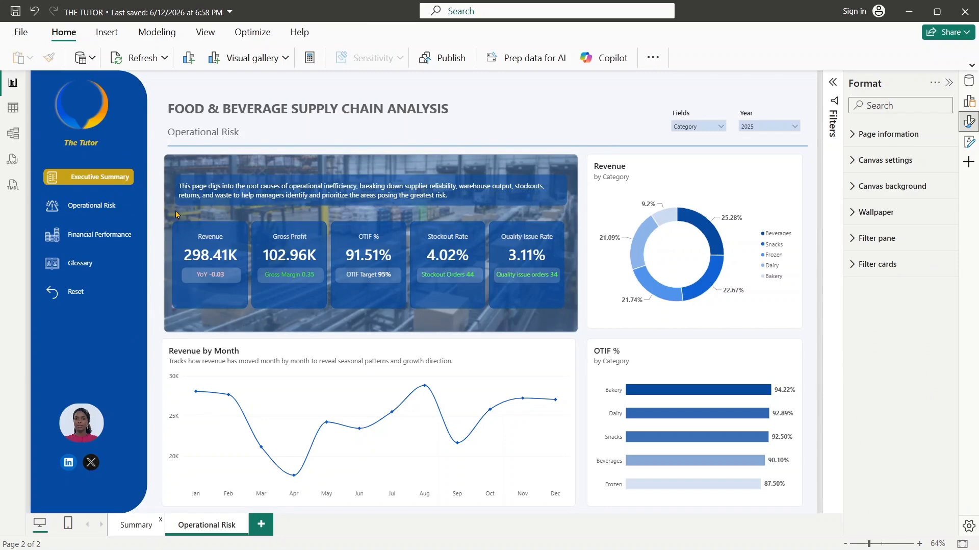
click(96, 179)
click(112, 206)
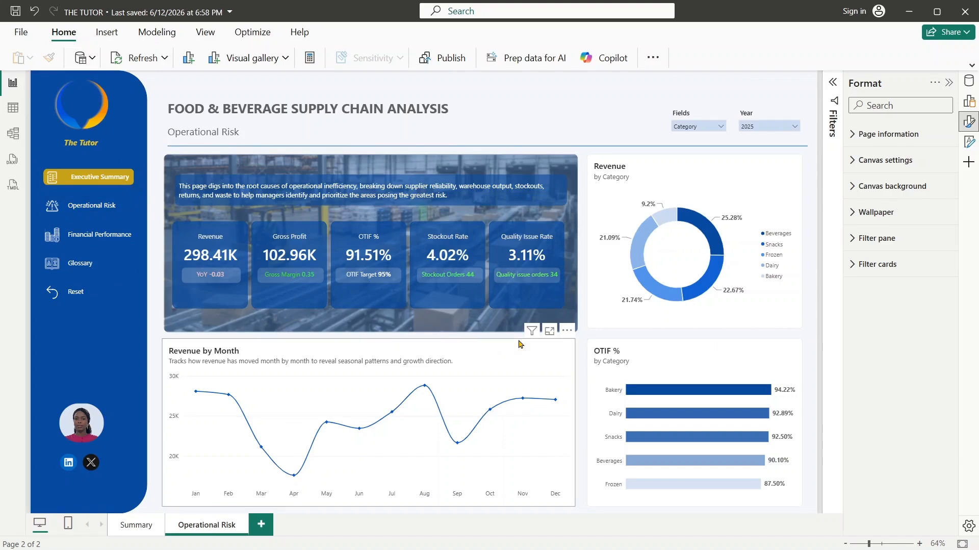
- Ungroup the banner that holds the warehouse image, blue overlay, page description and KPI cards
click(574, 170)
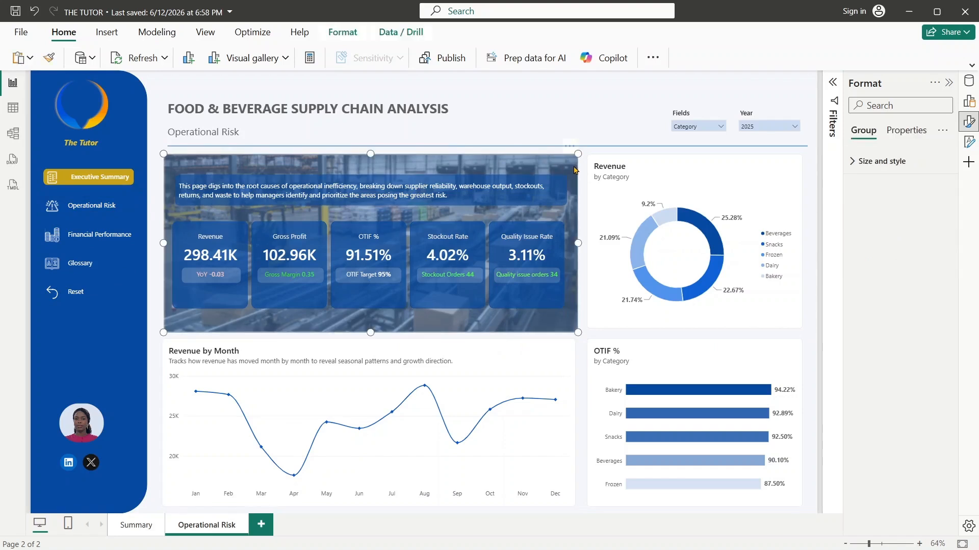
right_click(575, 170)
mouse_move(591, 173)
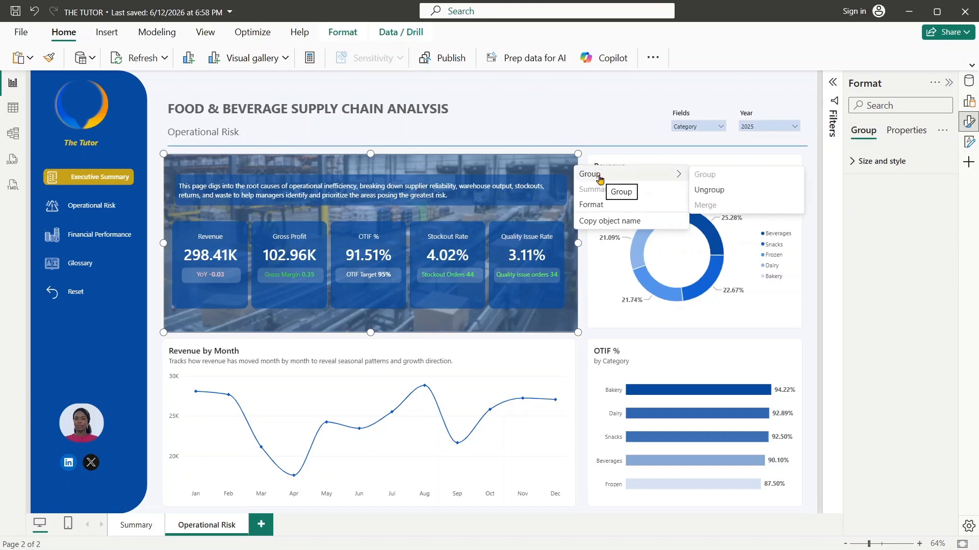
click(707, 191)
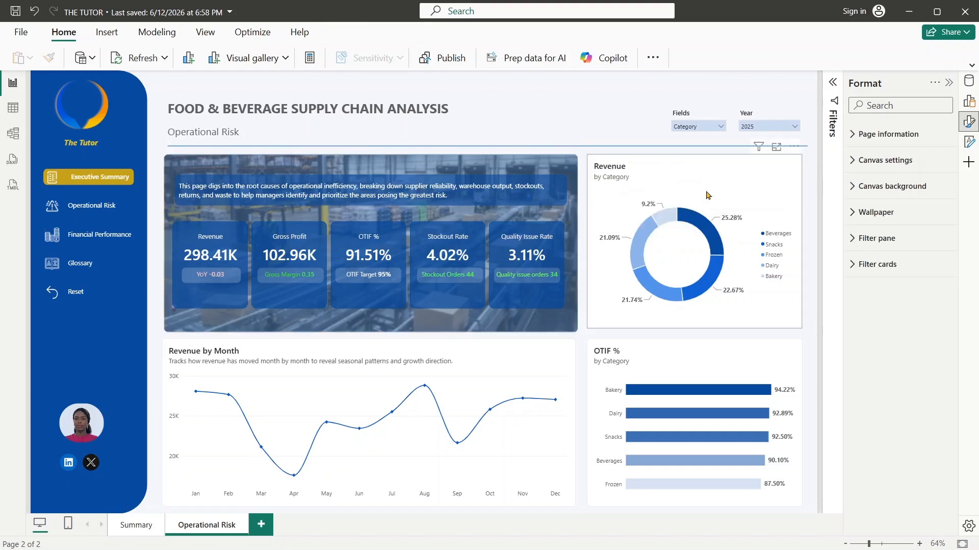
- Shift the blue overlay rectangle off the banner and delete the warehouse image beneath it
mouse_move(571, 177)
mouse_down()
mouse_move(562, 168)
mouse_move(565, 184)
mouse_up()
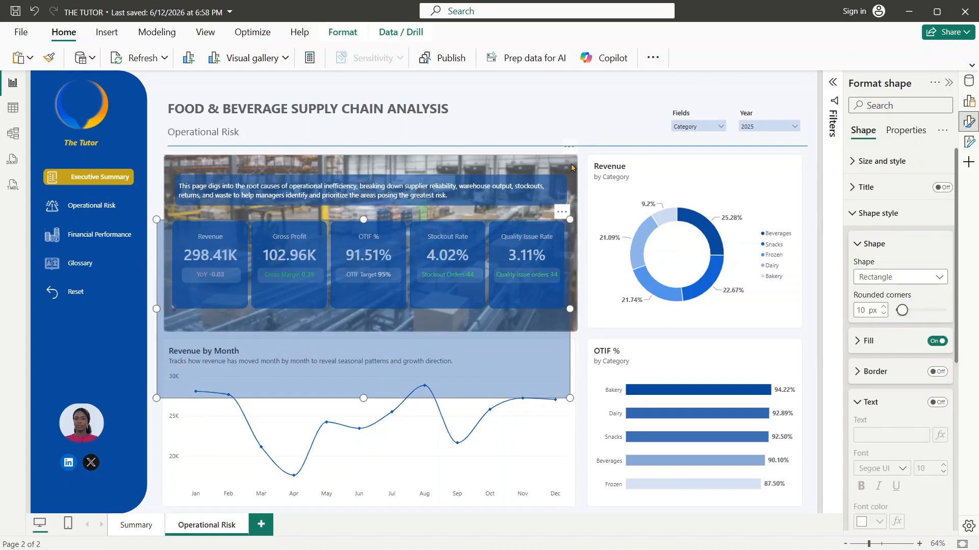
click(571, 167)
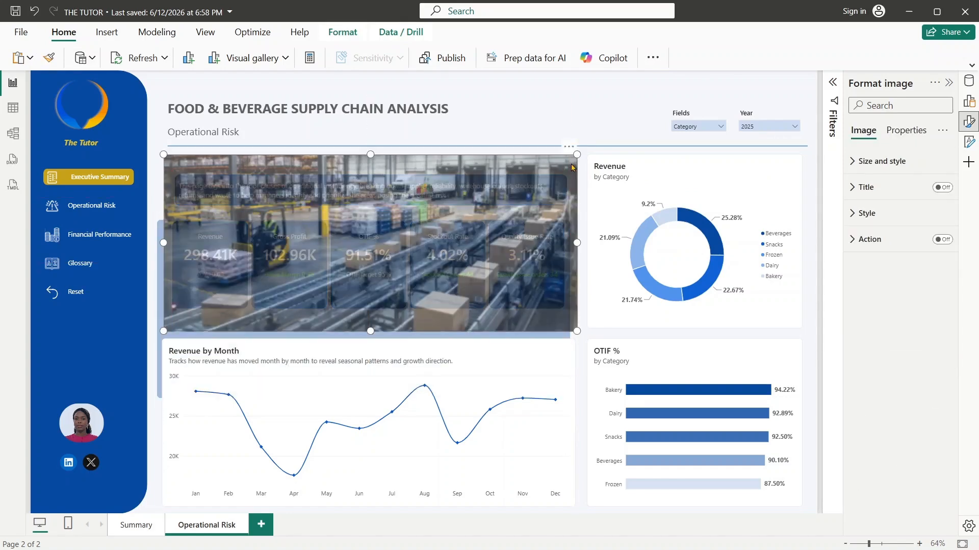
key(Delete)
- Move the overlay rectangle back behind the description and KPI cards and set its fill transparency to 11%
drag(540, 295, 545, 261)
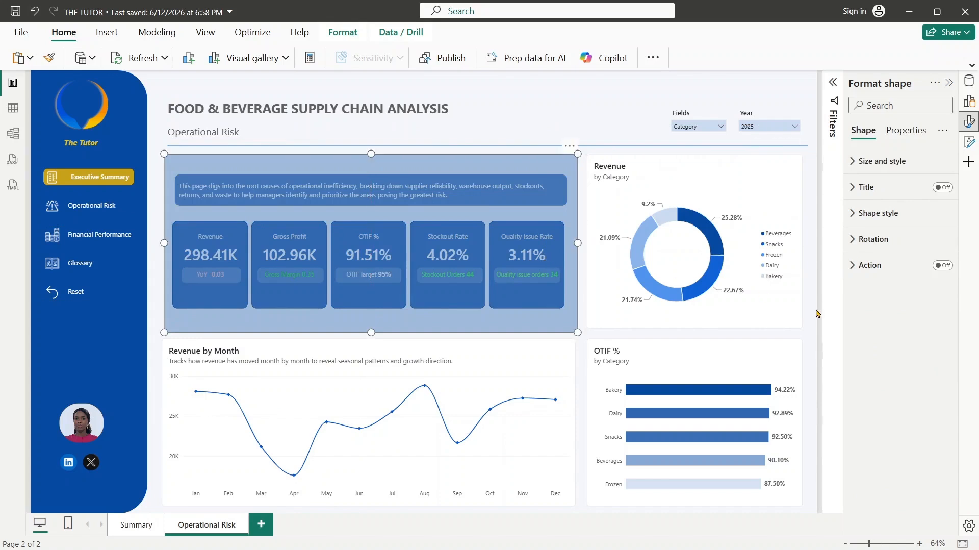
click(875, 213)
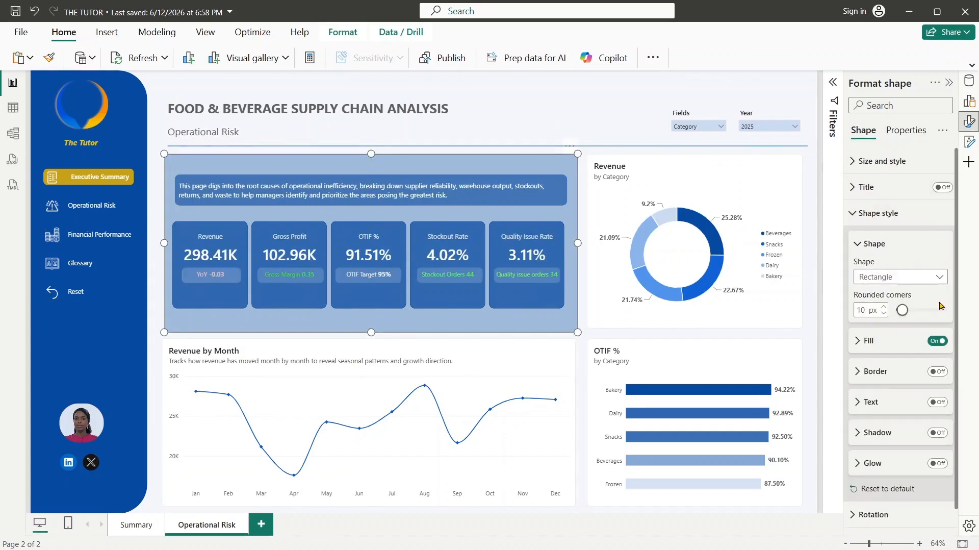
scroll(956, 312, down, 1)
click(859, 318)
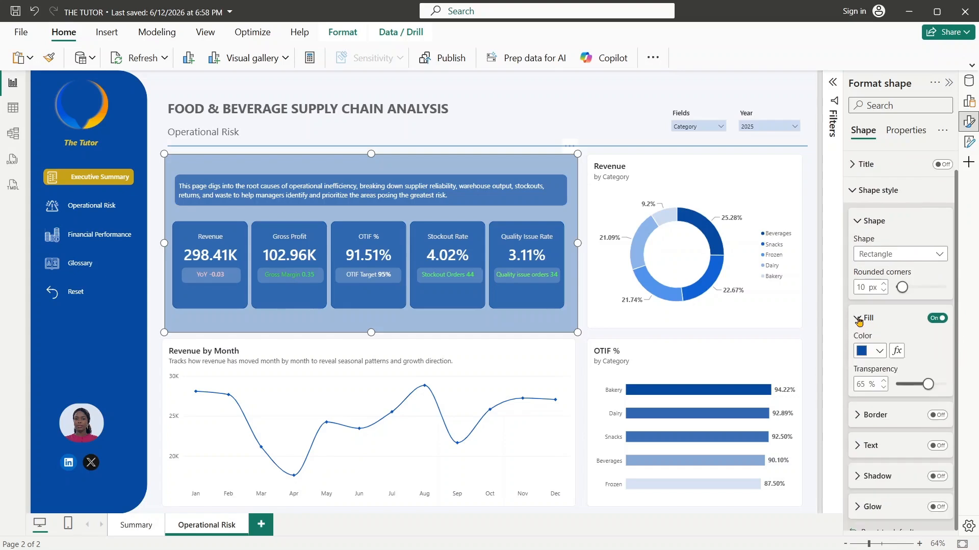
drag(928, 383, 884, 391)
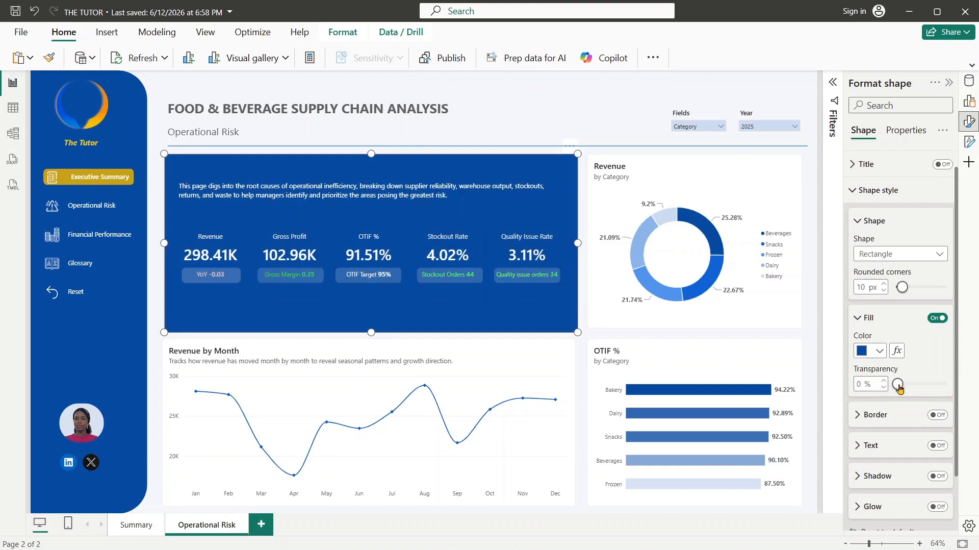
mouse_move(898, 386)
mouse_down()
mouse_move(910, 391)
mouse_move(902, 392)
mouse_up()
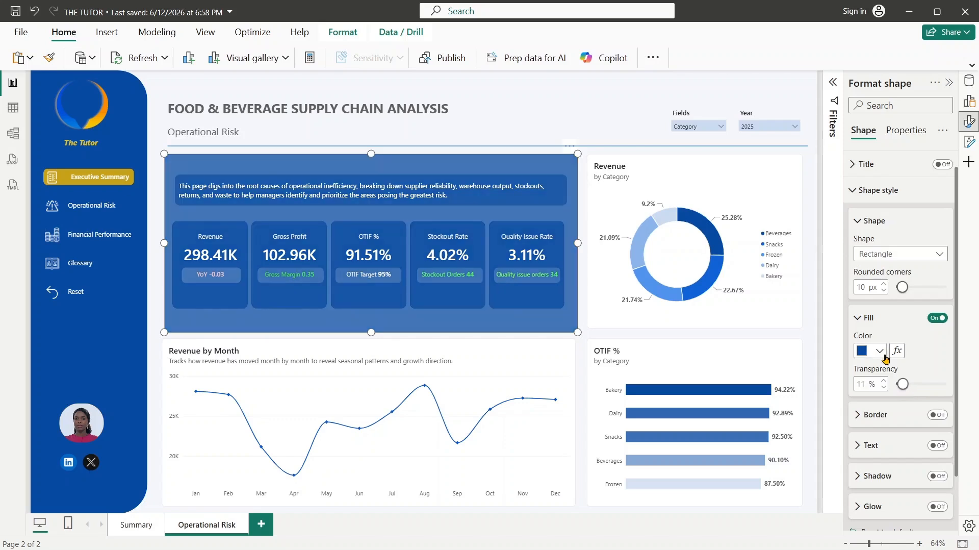
- Change the backing rectangle's fill to a custom very pale blue-grey
click(882, 357)
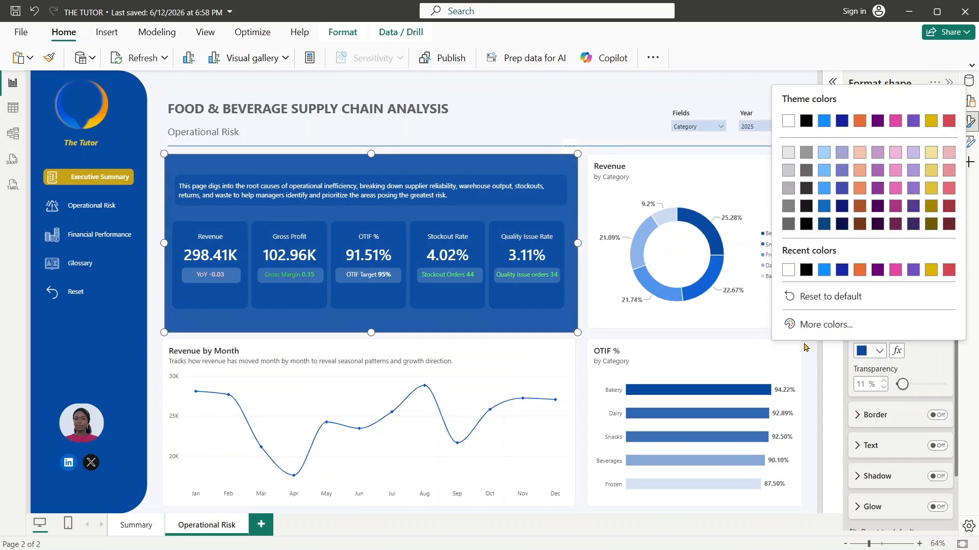
click(824, 331)
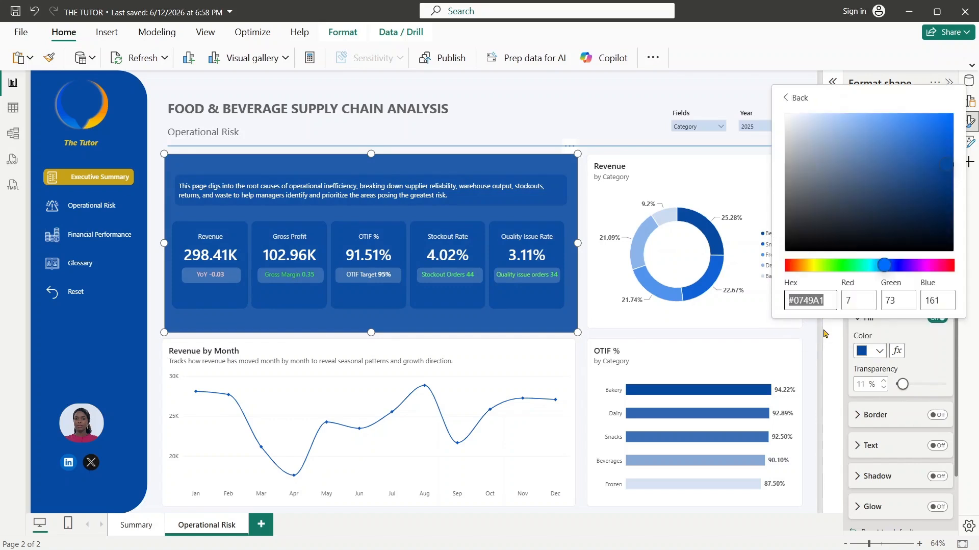
click(789, 125)
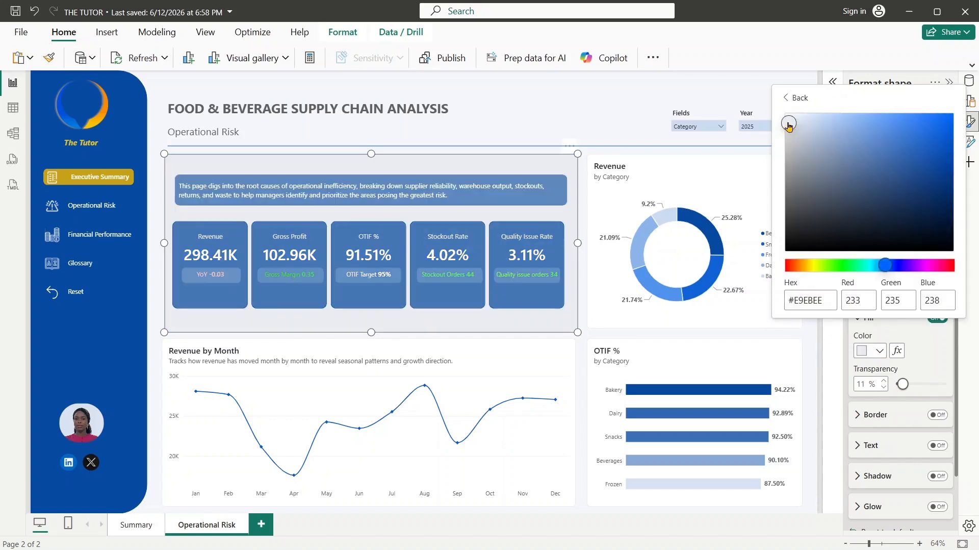
drag(788, 123, 791, 120)
- Set the backing rectangle's fill transparency to 0% and shrink it slightly from its lower-right corner
click(886, 386)
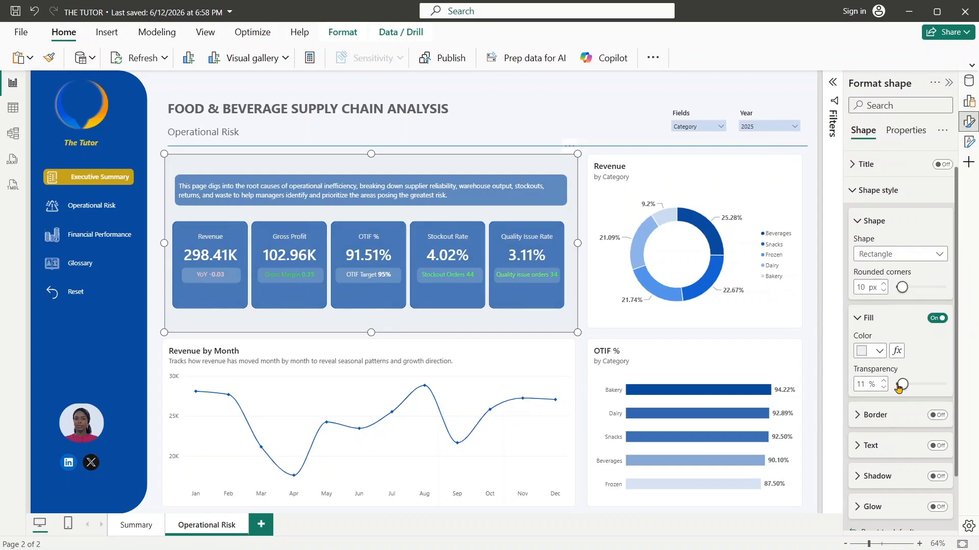
drag(899, 388, 891, 388)
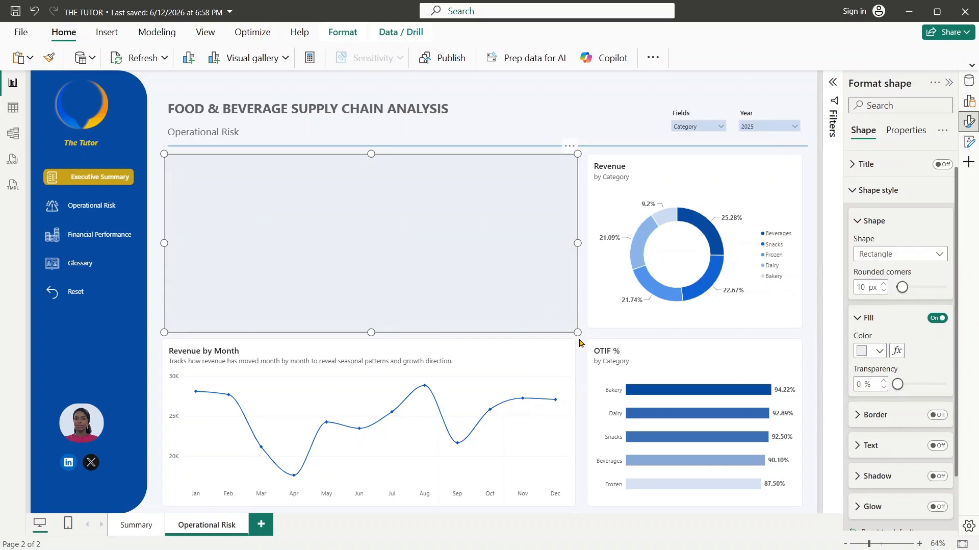
drag(577, 332, 574, 337)
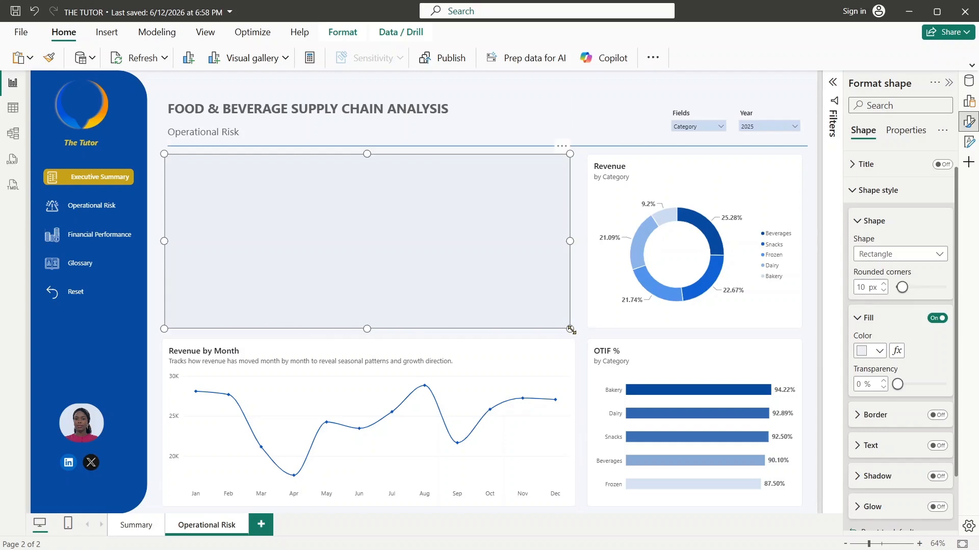
click(582, 342)
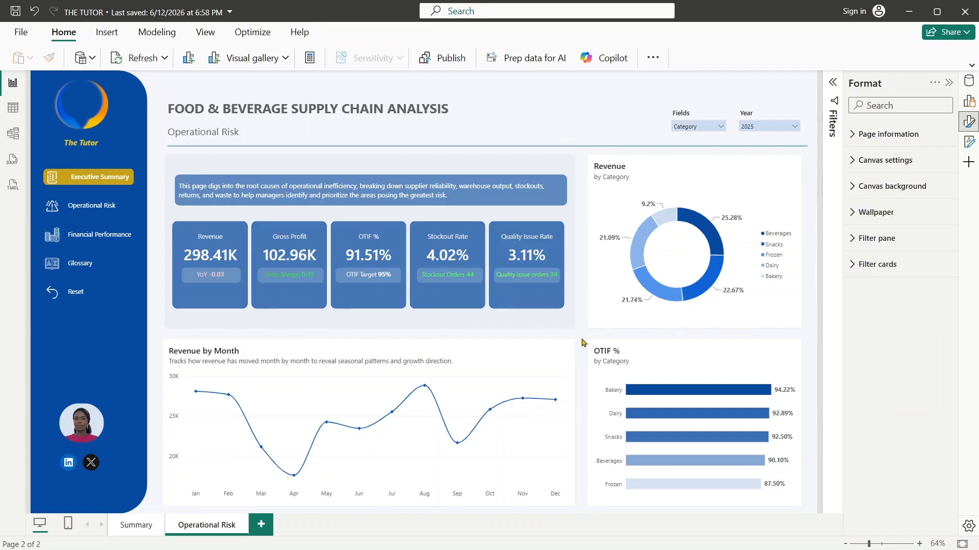
- Turn off the fill of the page description box
click(392, 195)
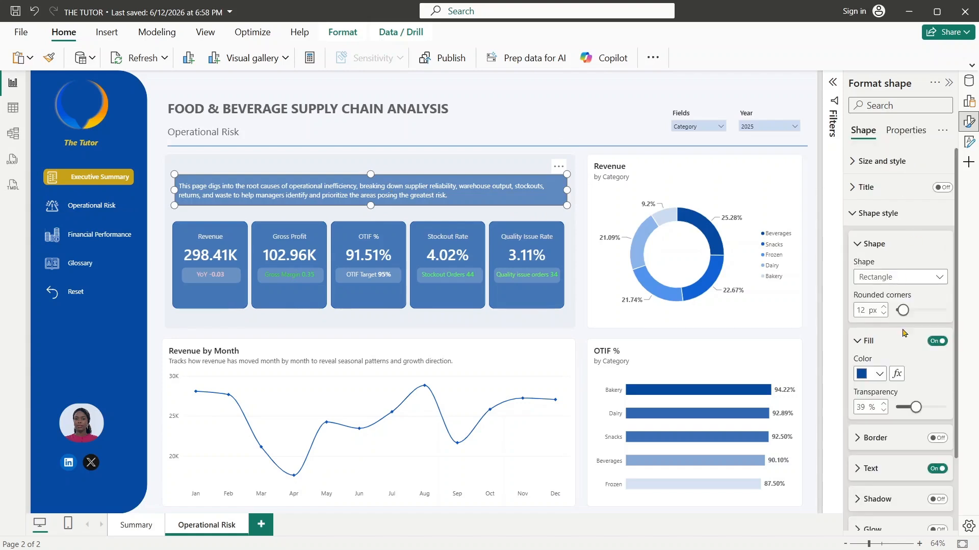
drag(916, 406, 898, 407)
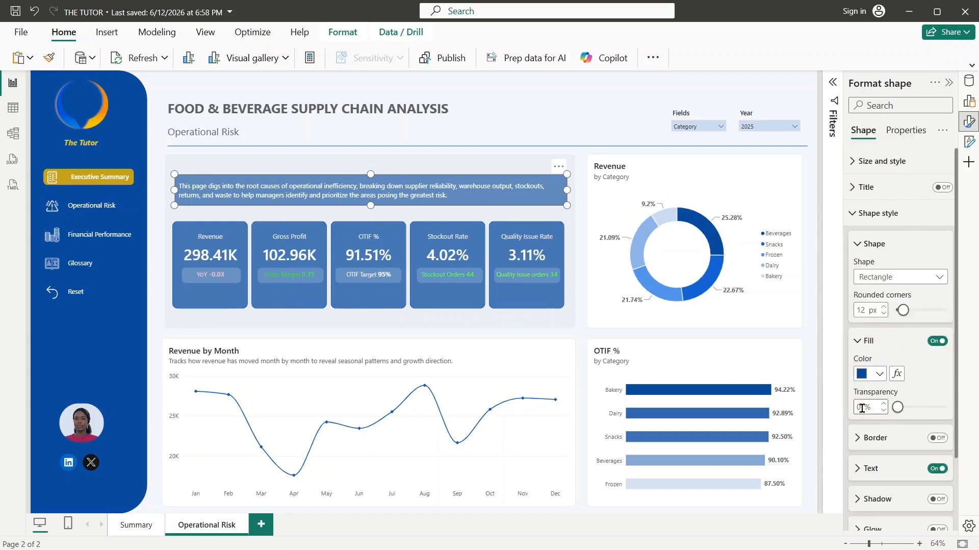
click(937, 340)
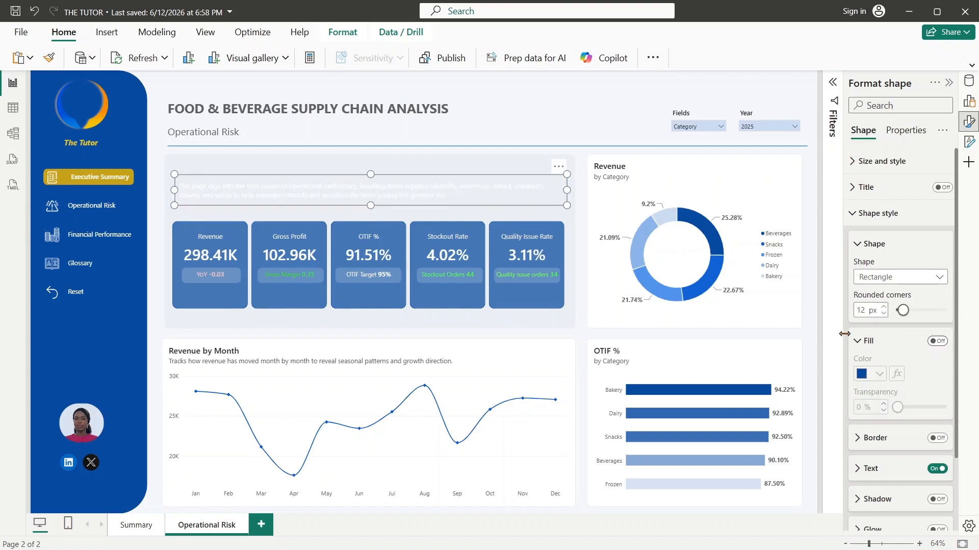
- Set the description text's font color to the dark grey one shade darker than "Black, 40% lighter"
scroll(963, 438, down, 1)
scroll(964, 438, down, 3)
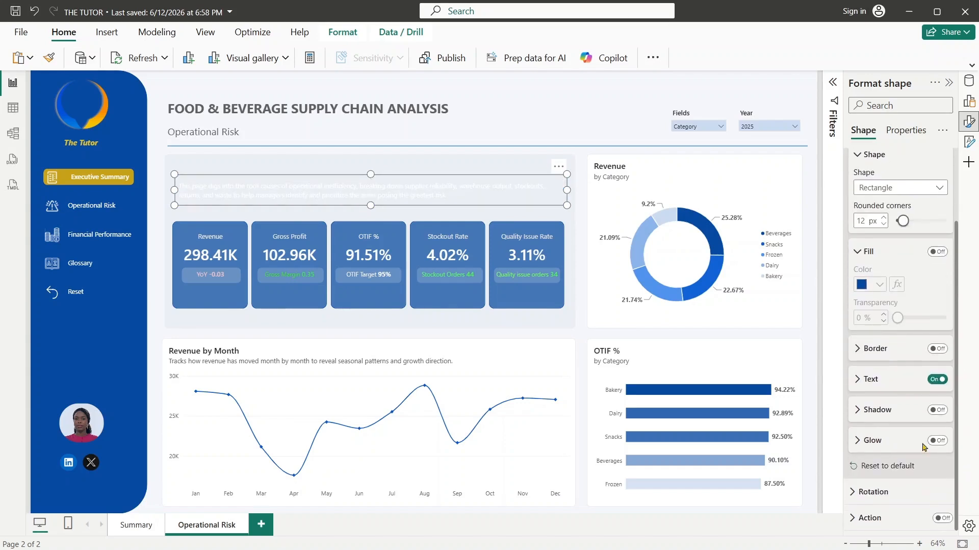
click(870, 381)
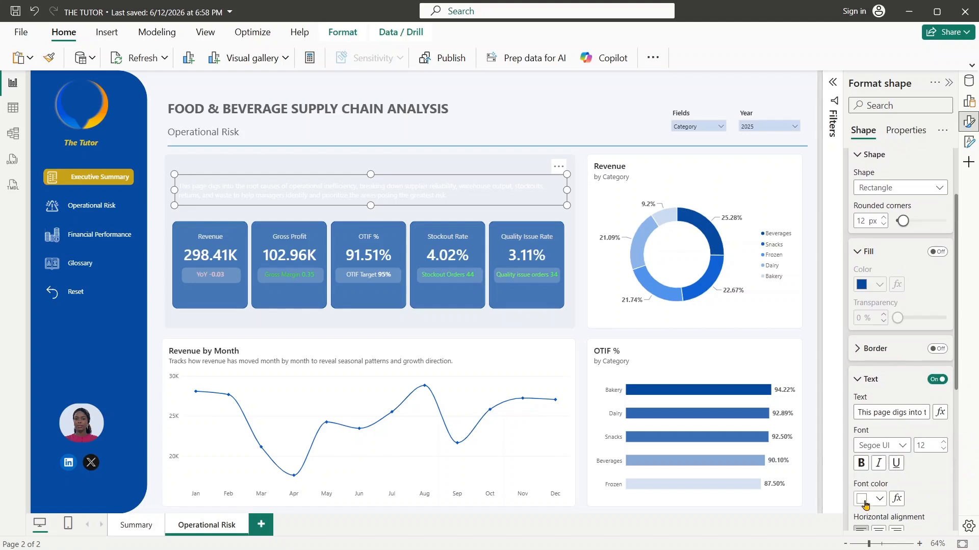
click(882, 499)
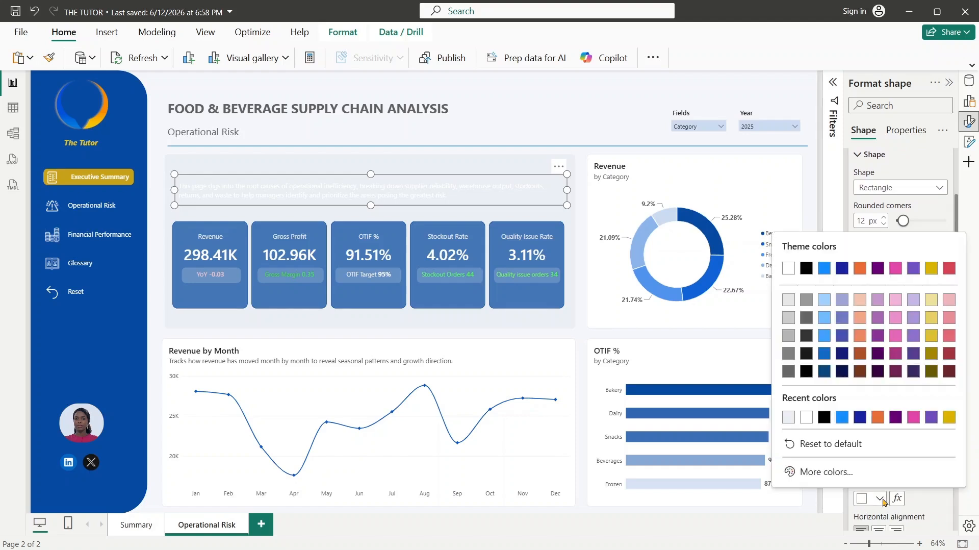
click(806, 322)
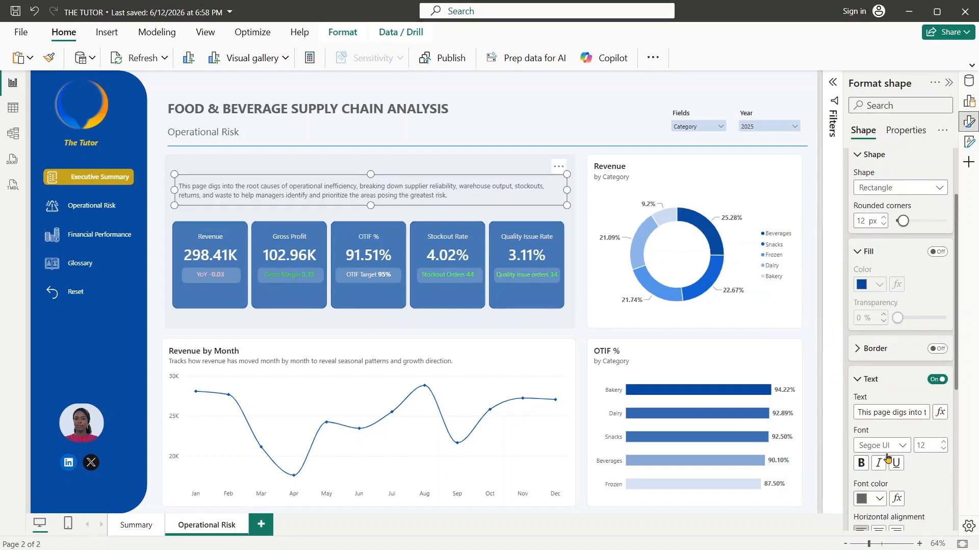
click(881, 499)
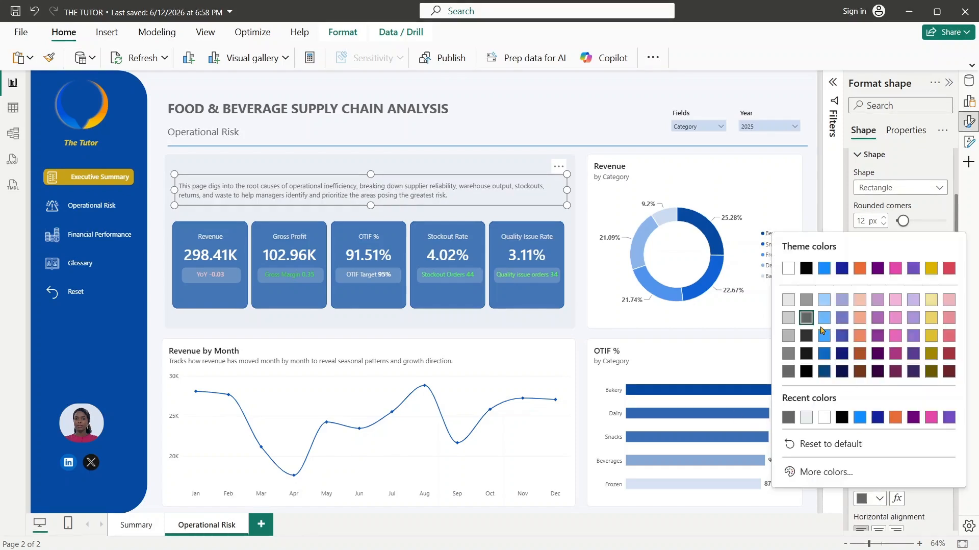
click(806, 337)
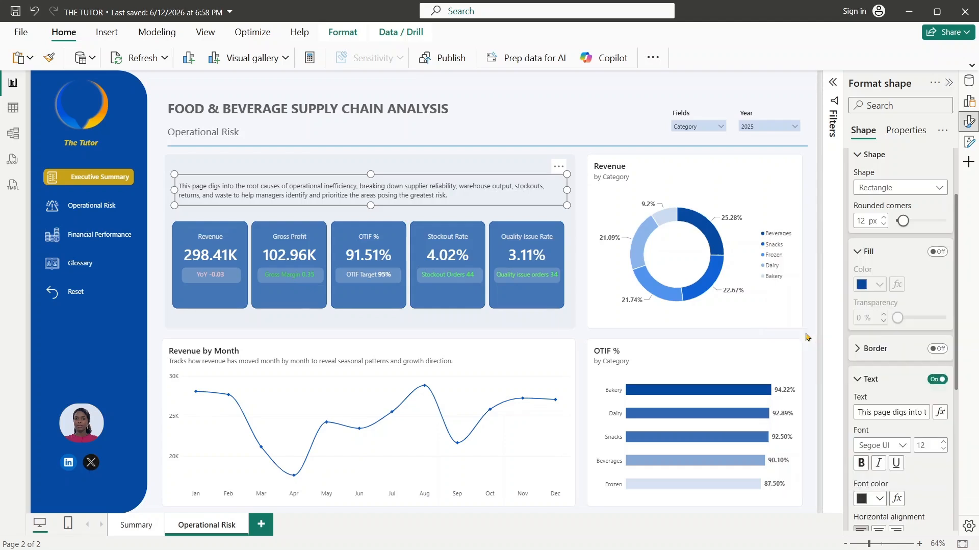
- Move the description box slightly higher, then raise the KPI card row beneath it and make it taller
drag(374, 199, 371, 188)
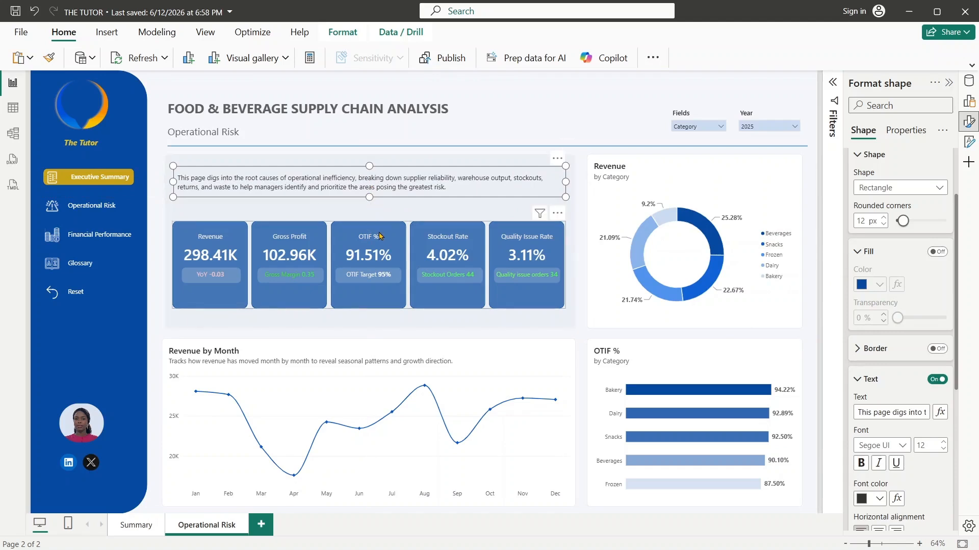
drag(380, 235, 380, 227)
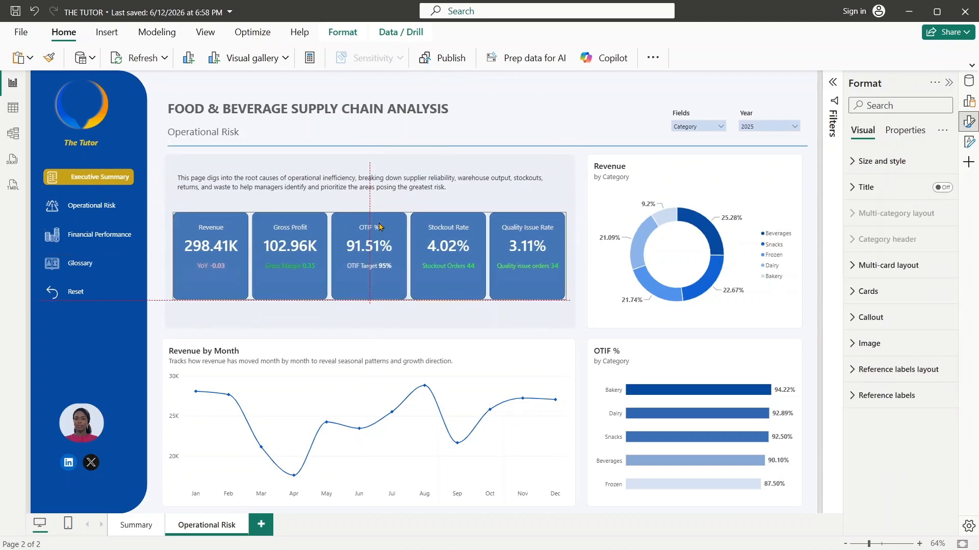
drag(379, 304, 380, 305)
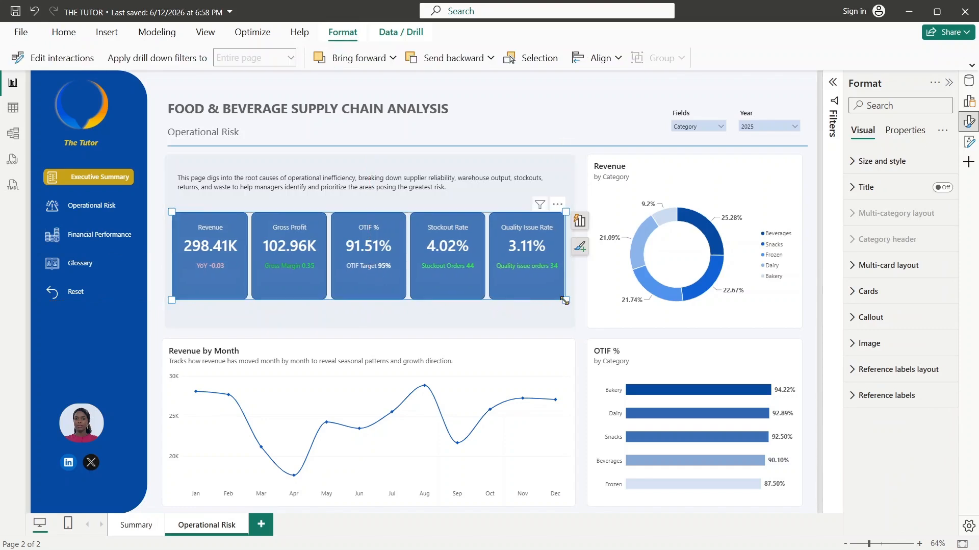
drag(570, 313, 565, 312)
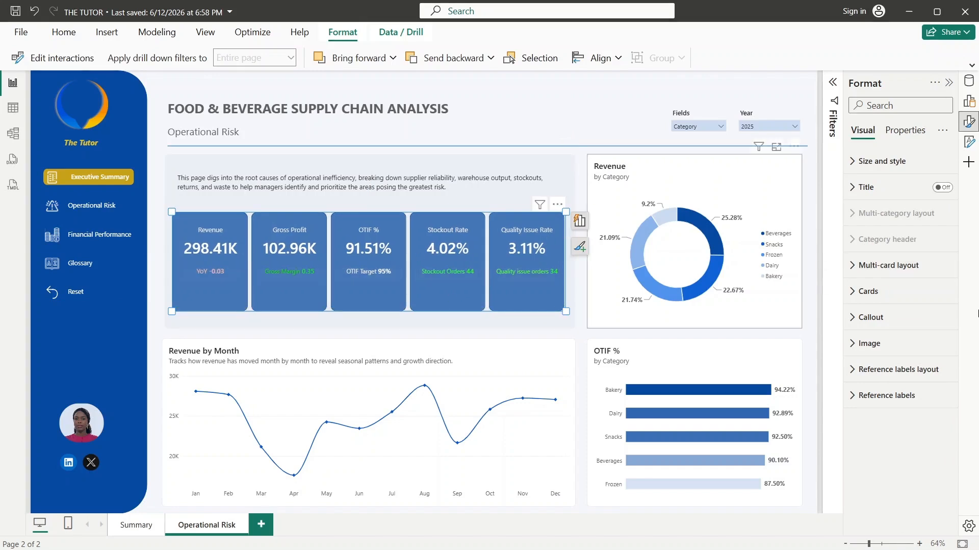
- Expand the KPI card visual's Cards settings and hide the formatting options
click(867, 291)
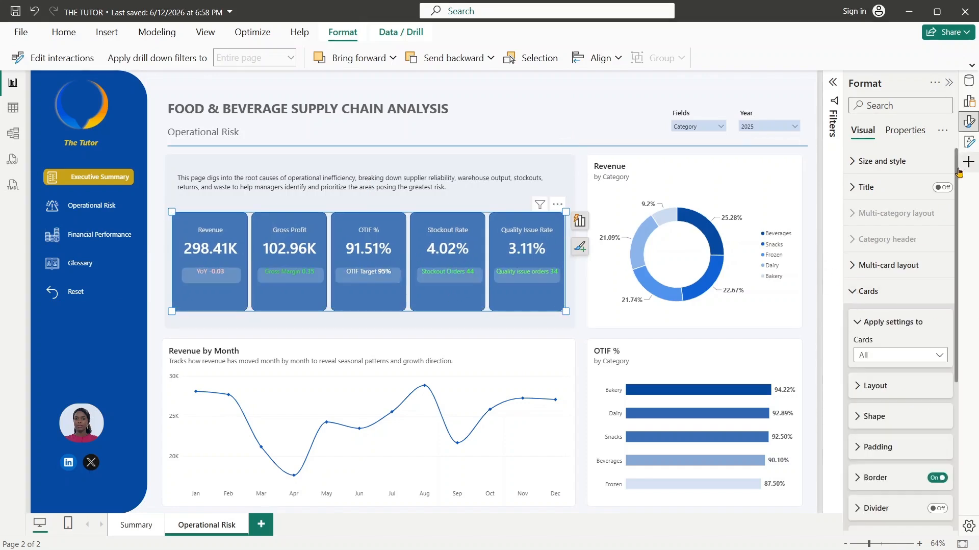
click(970, 124)
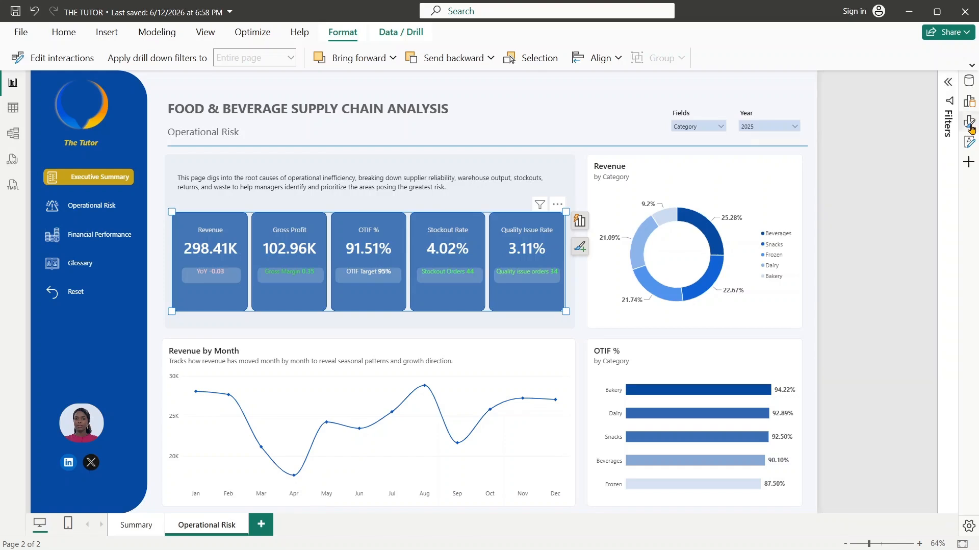
- Turn off the border of the KPI cards and set their background transparency to 9%
click(970, 126)
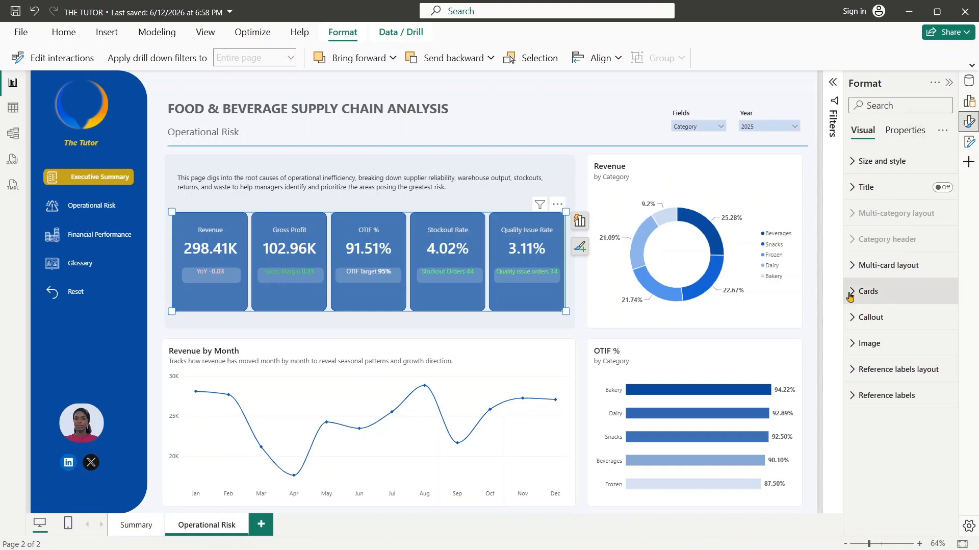
click(850, 294)
scroll(956, 311, down, 5)
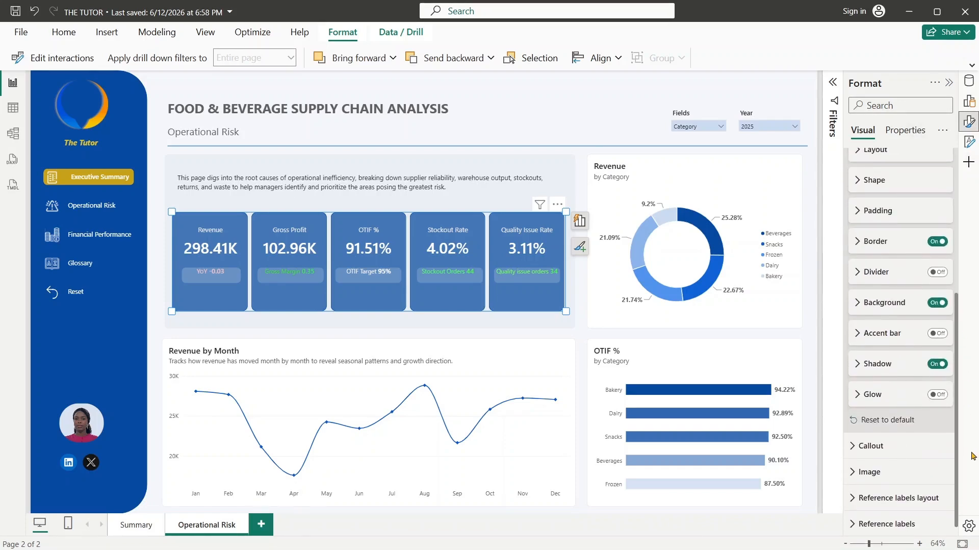
click(937, 241)
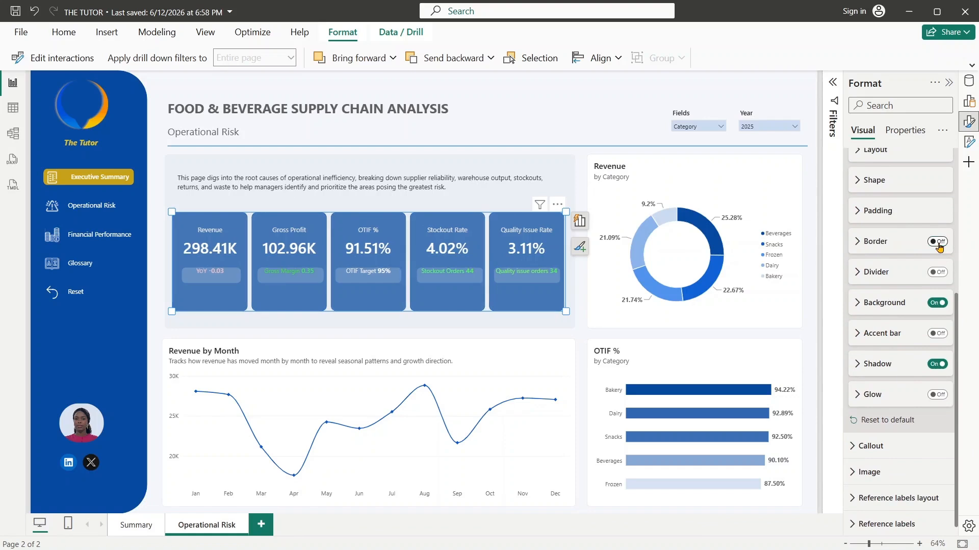
click(868, 303)
drag(899, 367, 901, 368)
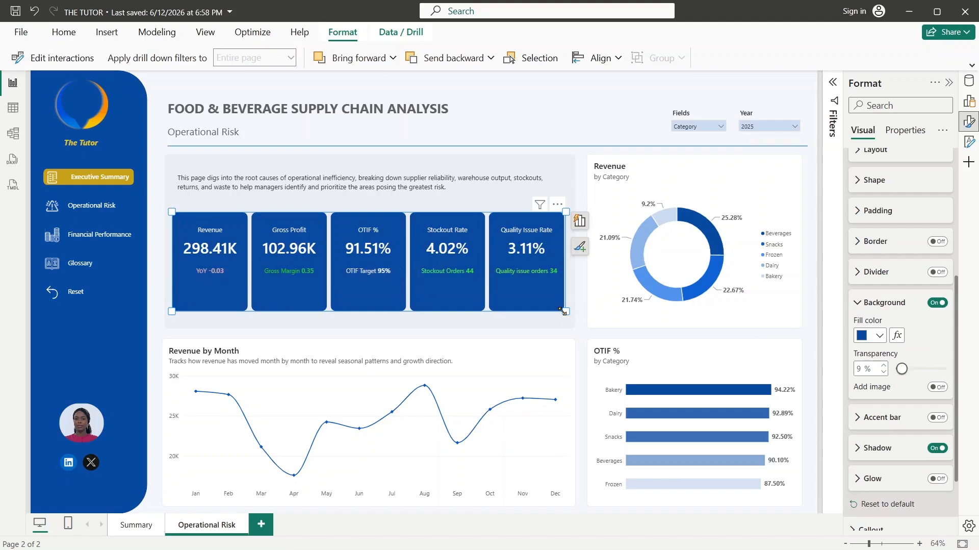
- Shorten the KPI card row by raising its lower edge, leaving empty space beneath it inside the banner
drag(565, 311, 563, 281)
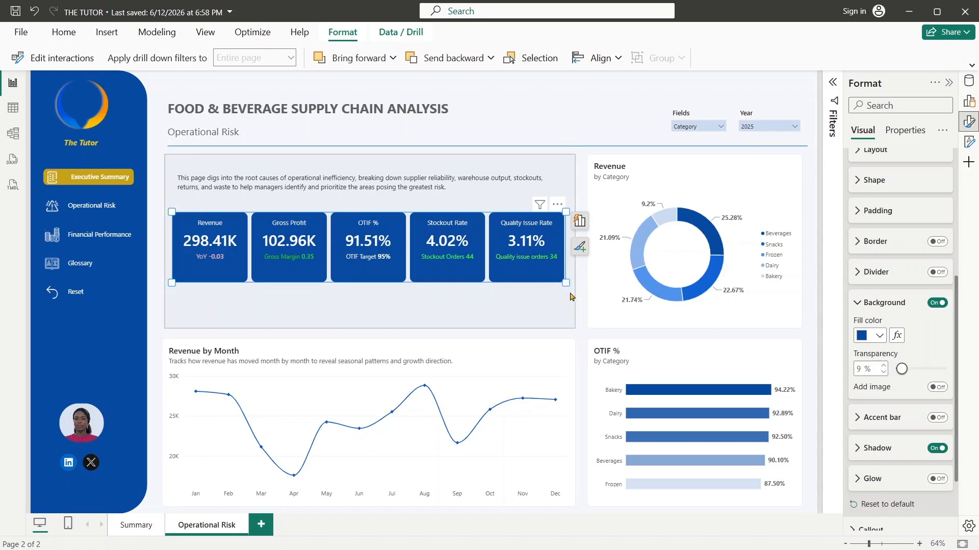
mouse_move(567, 284)
mouse_down()
mouse_move(569, 309)
mouse_move(568, 300)
mouse_up()
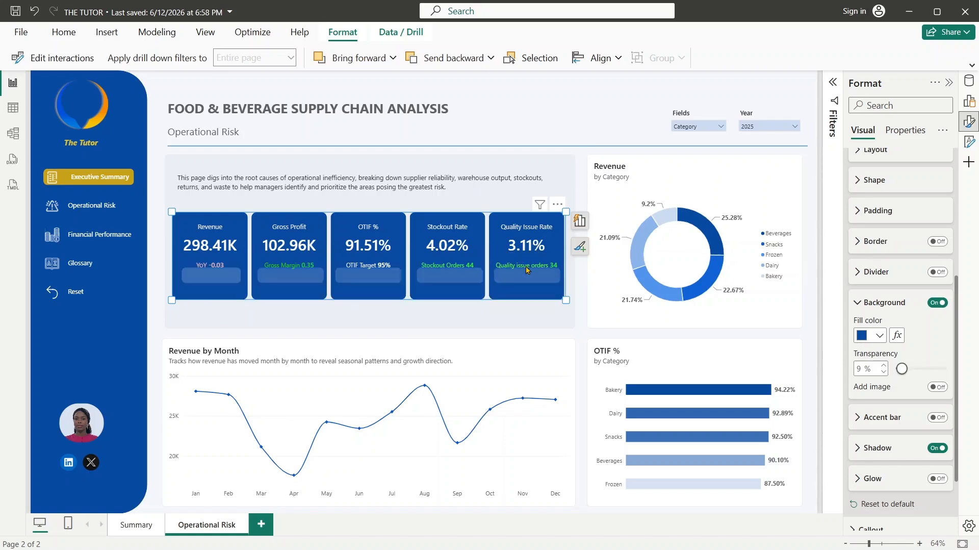
click(857, 303)
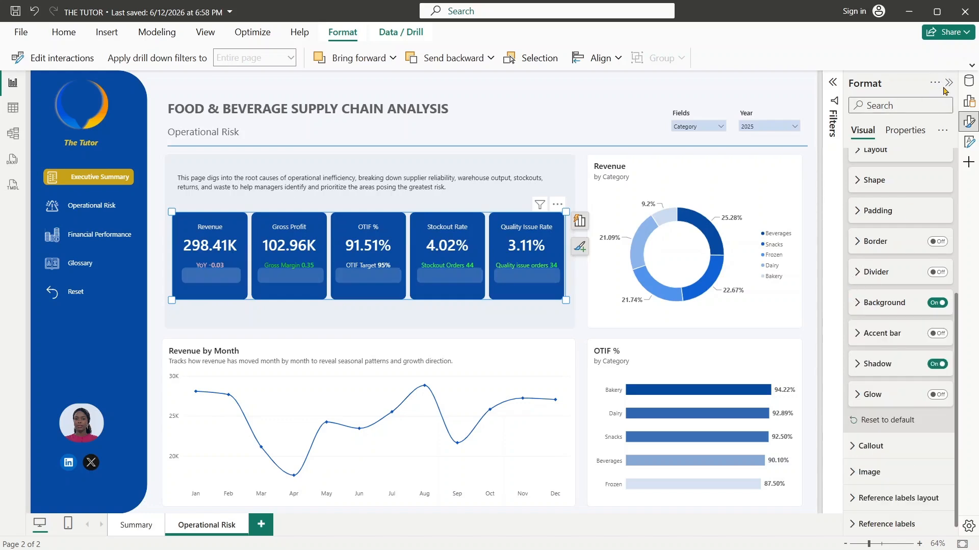
- Replace the Revenue value in the KPI cards with the LateDays field from Fact_Orders, summarized as Average
click(948, 82)
click(972, 102)
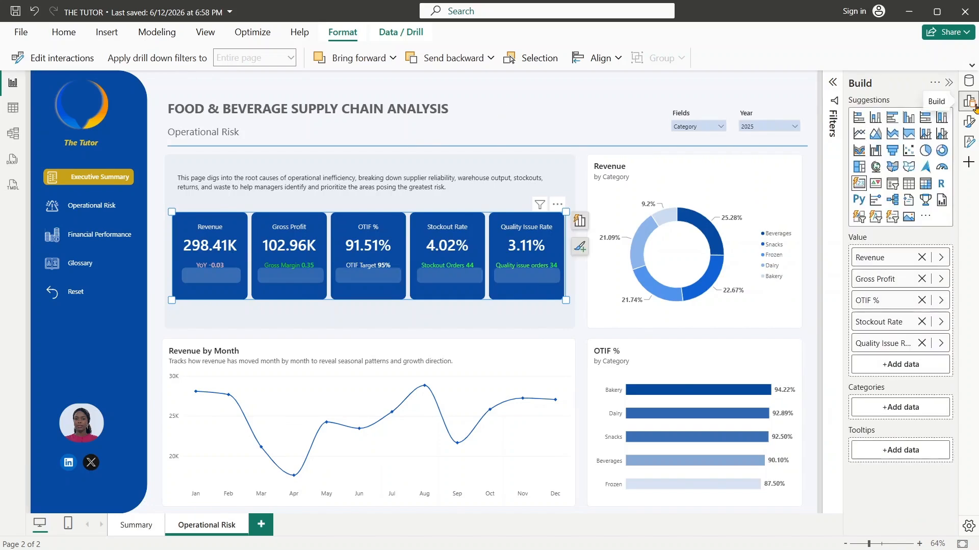
click(941, 257)
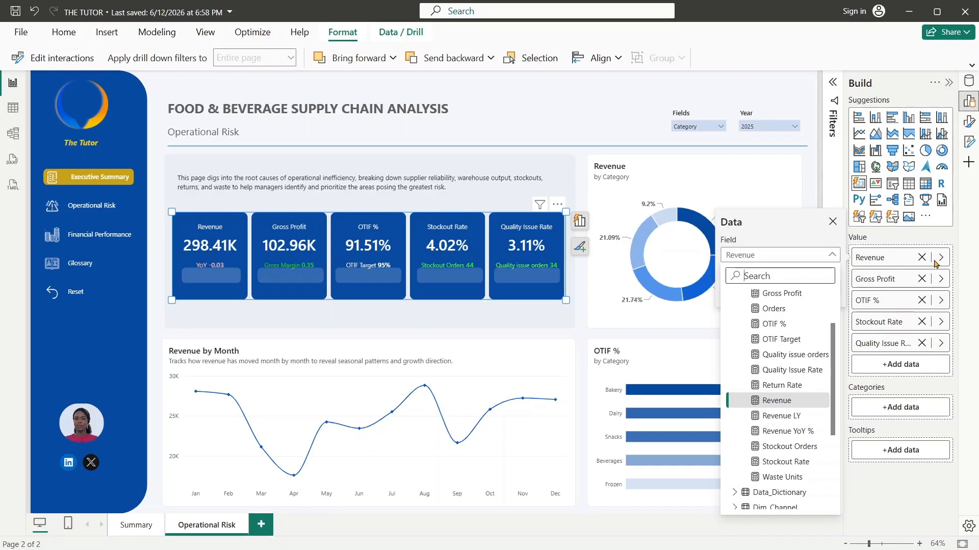
text(late)
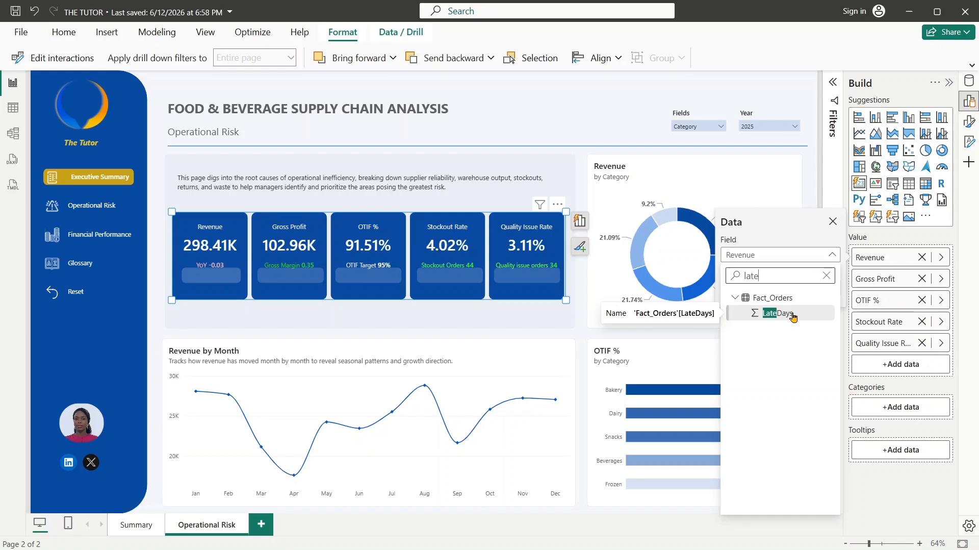
click(792, 315)
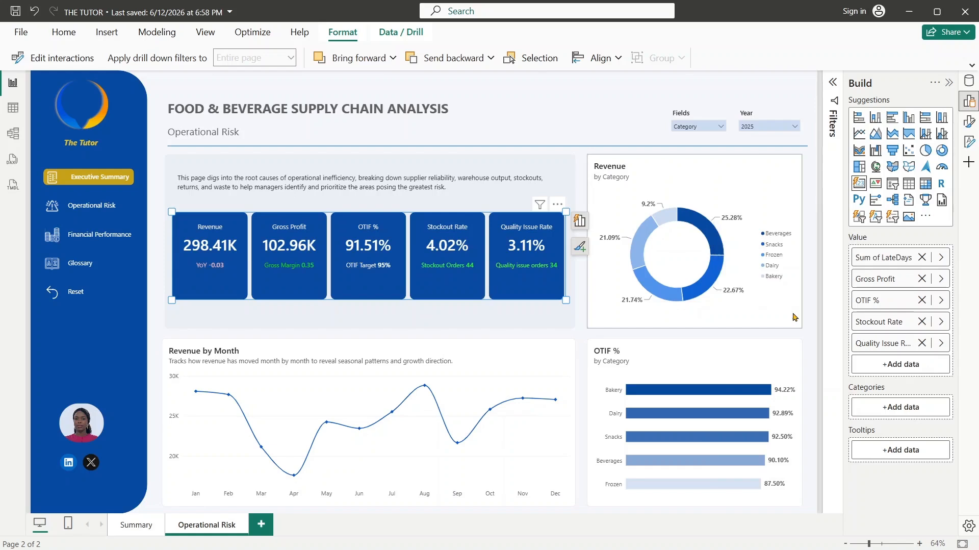
click(941, 260)
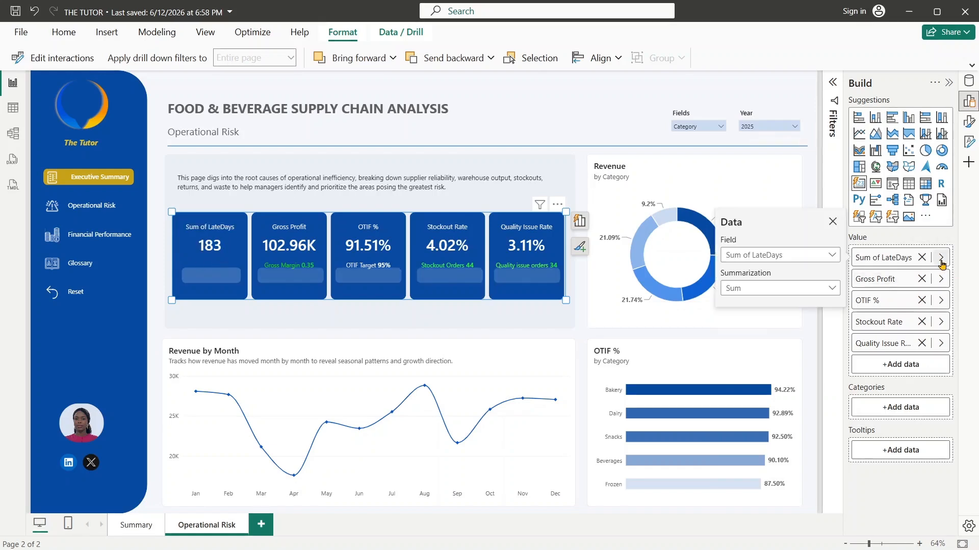
click(813, 296)
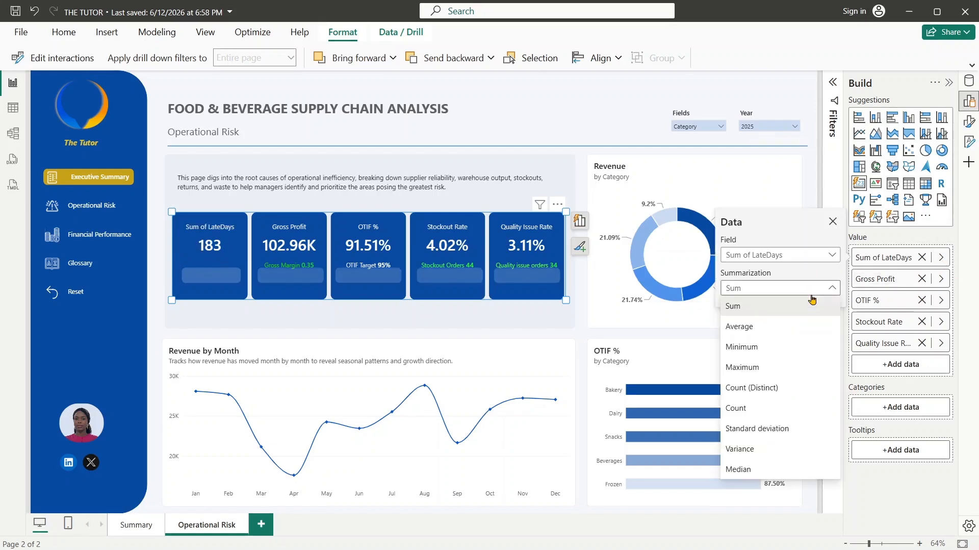
click(769, 336)
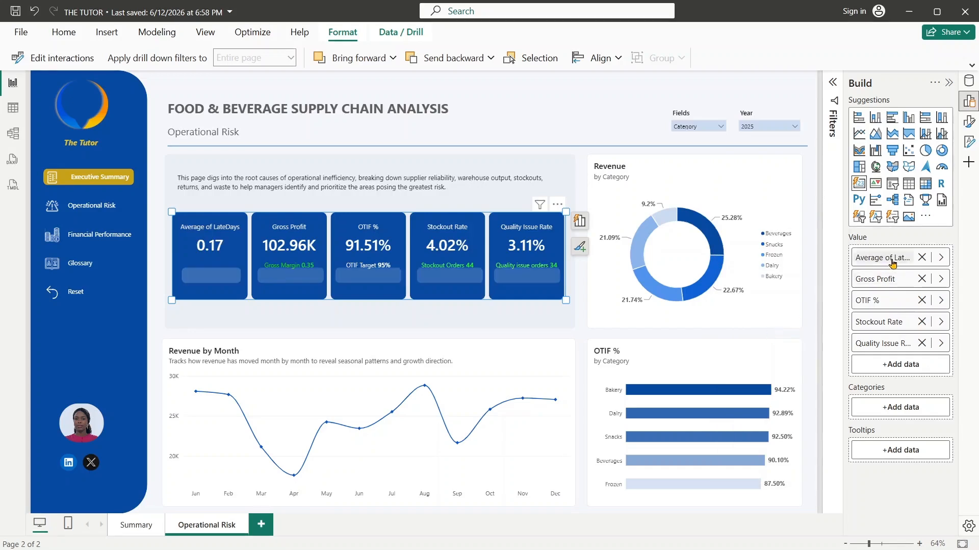
- Rename the LateDays value in the KPI cards as "Average of Late Days"
double_click(893, 262)
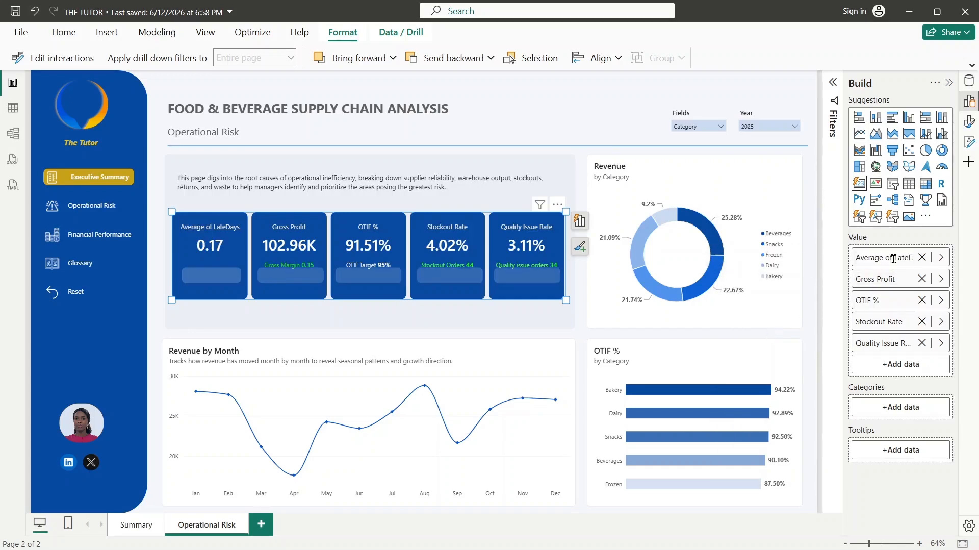
drag(901, 258, 919, 266)
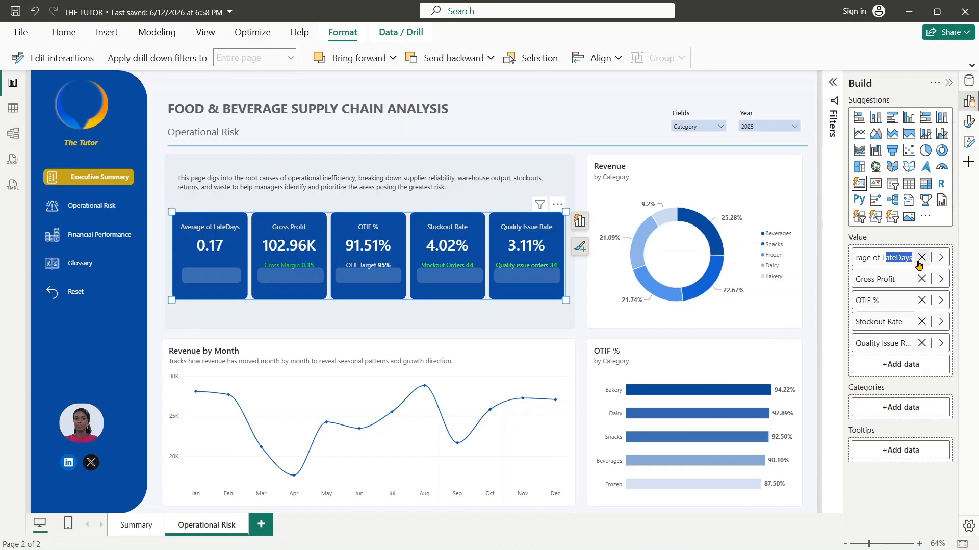
key(Left)
key(BackSpace)
key(BackSpace)
key(BackSpace)
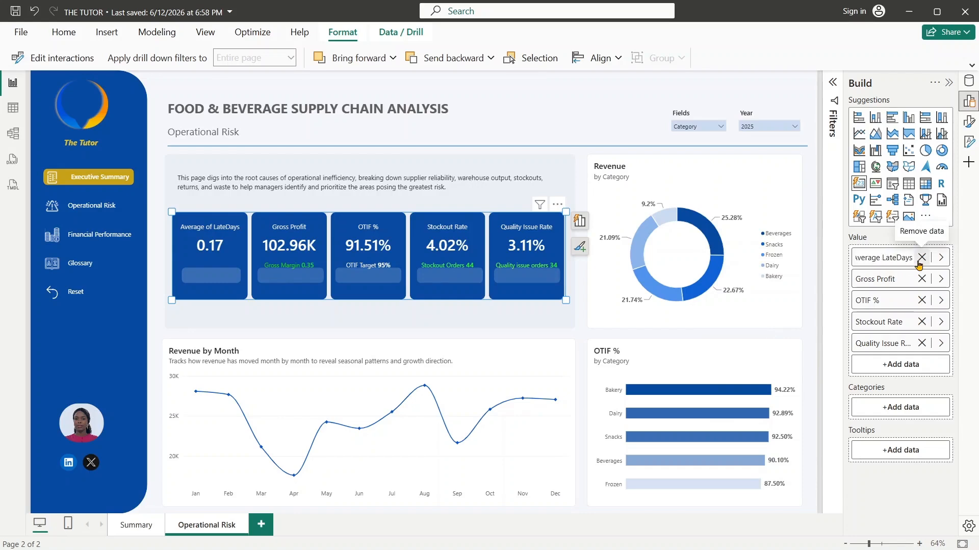
text(of)
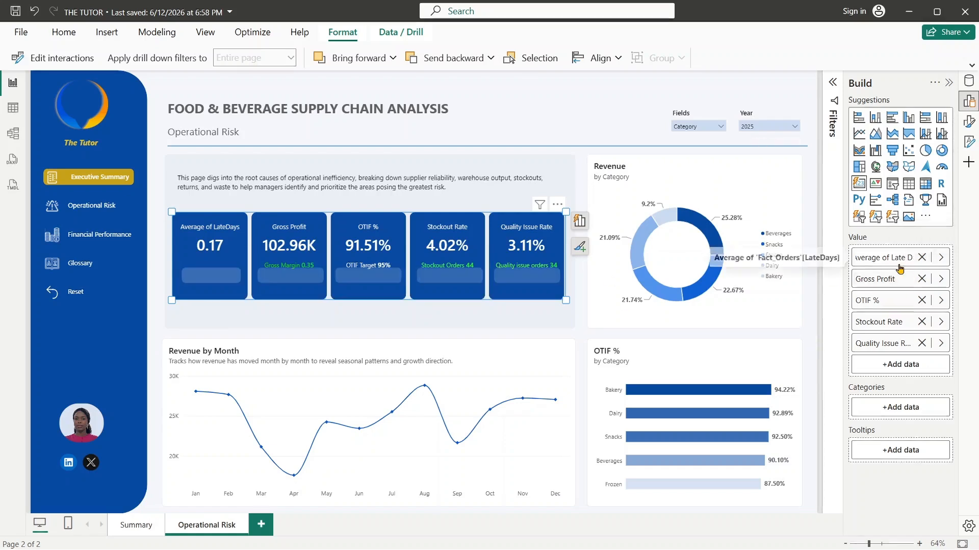
key(Return)
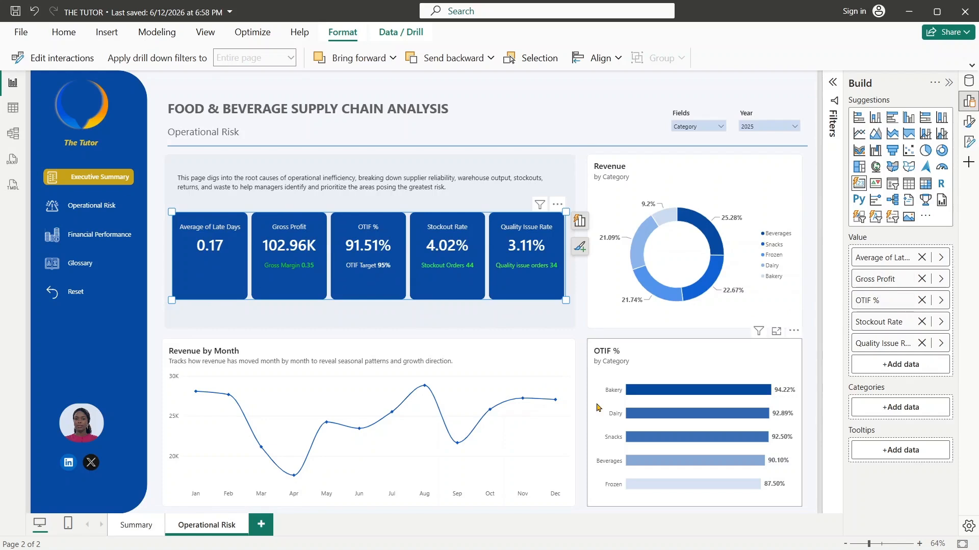
- Replace the Gross Profit value in the KPI cards with the ReturnQty field from Fact_Orders
click(941, 280)
text(retu)
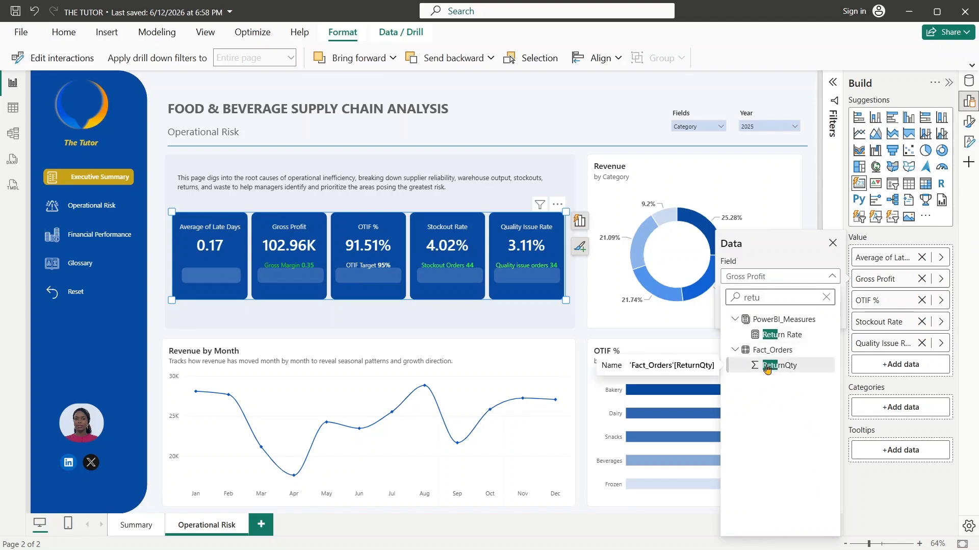
click(789, 365)
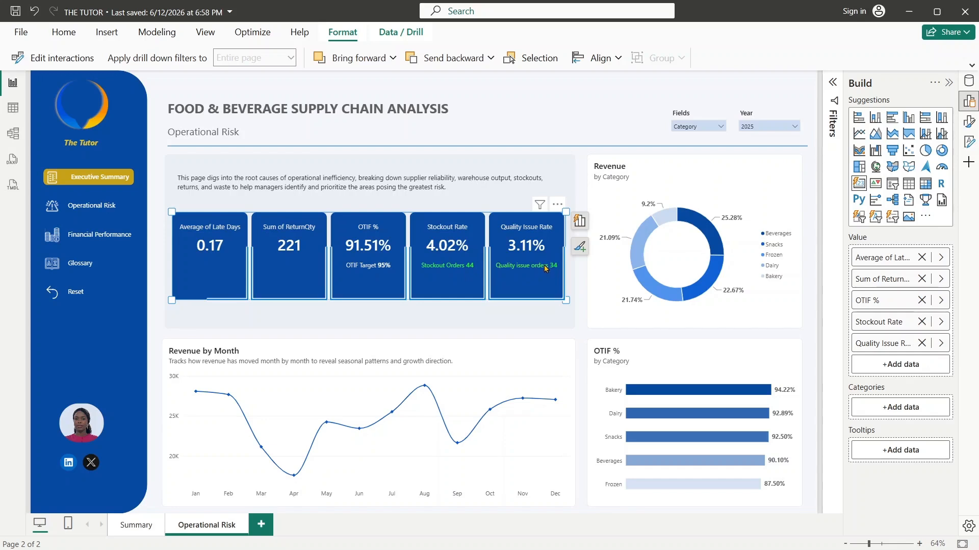
- Replace the Quality Issue Rate value with the Waste Units measure and show the KPI card visual's formatting options
click(941, 344)
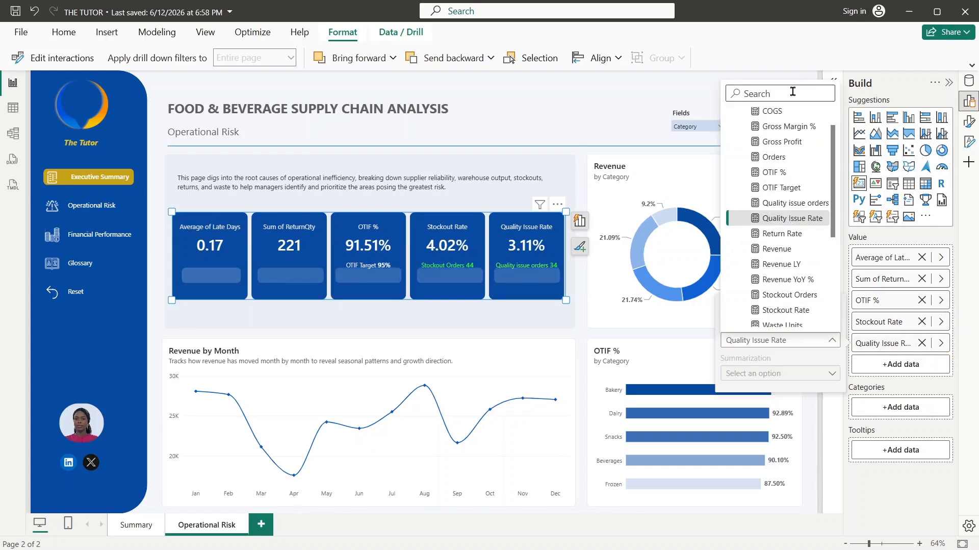
text(waste)
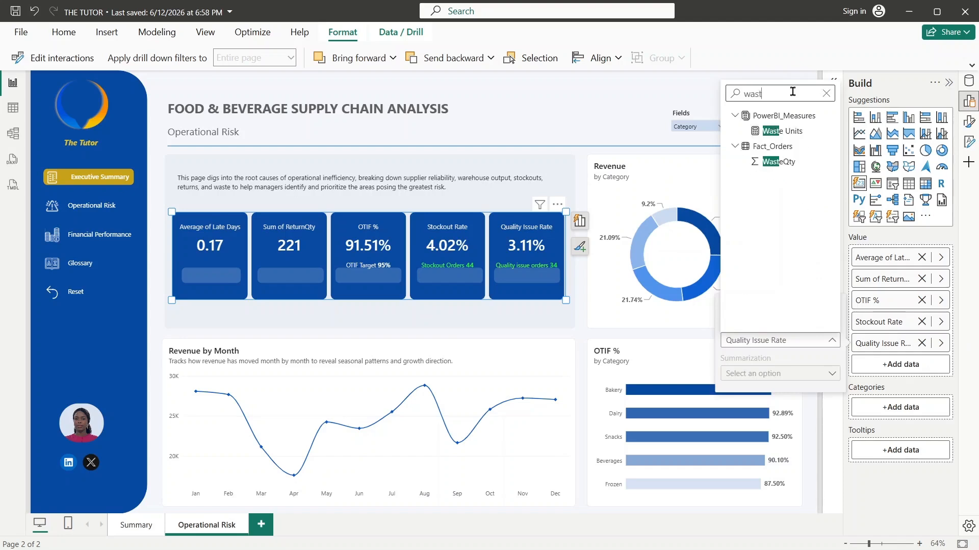
click(773, 131)
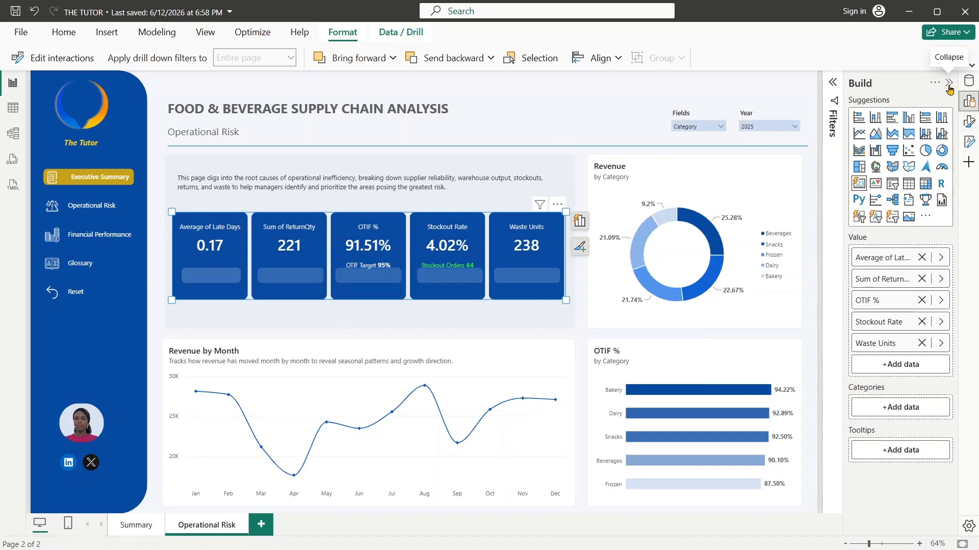
click(950, 84)
click(971, 122)
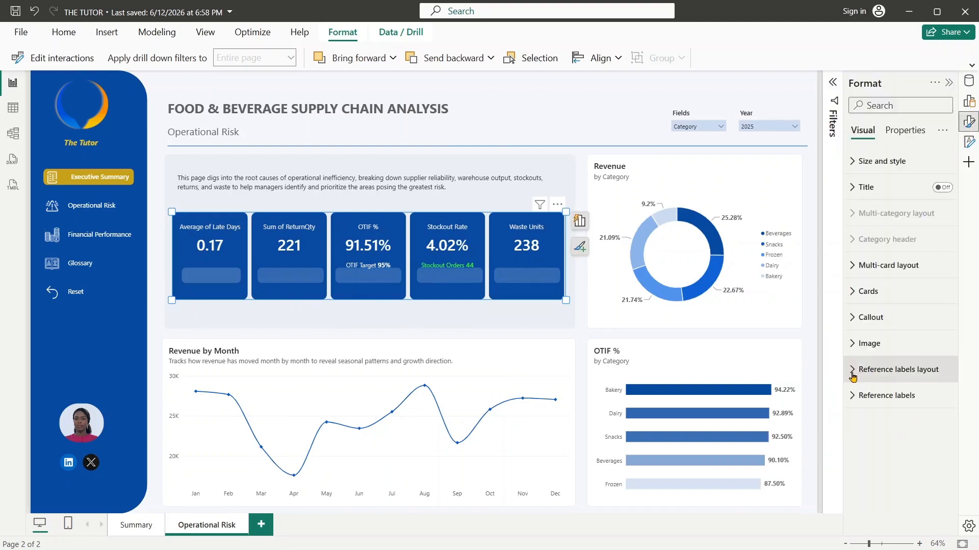
click(853, 375)
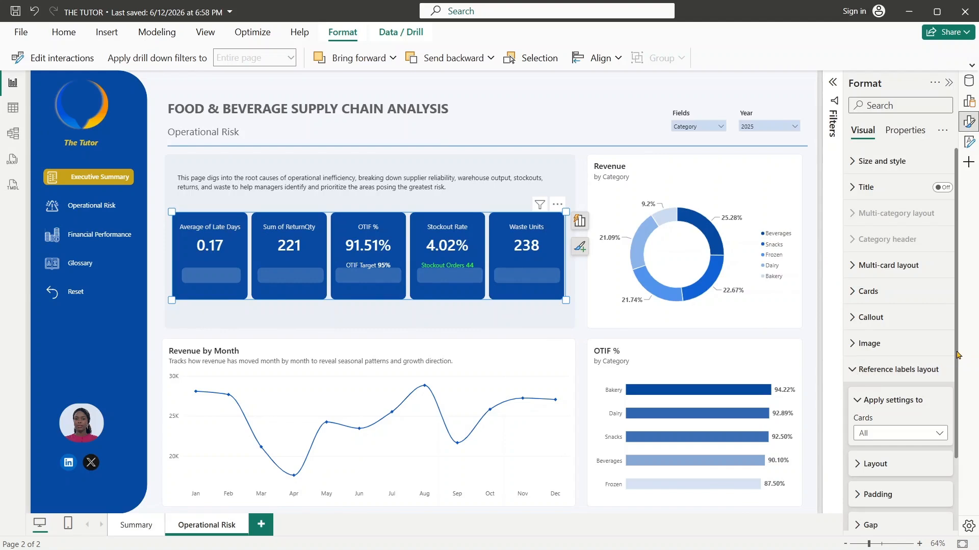
scroll(956, 353, down, 3)
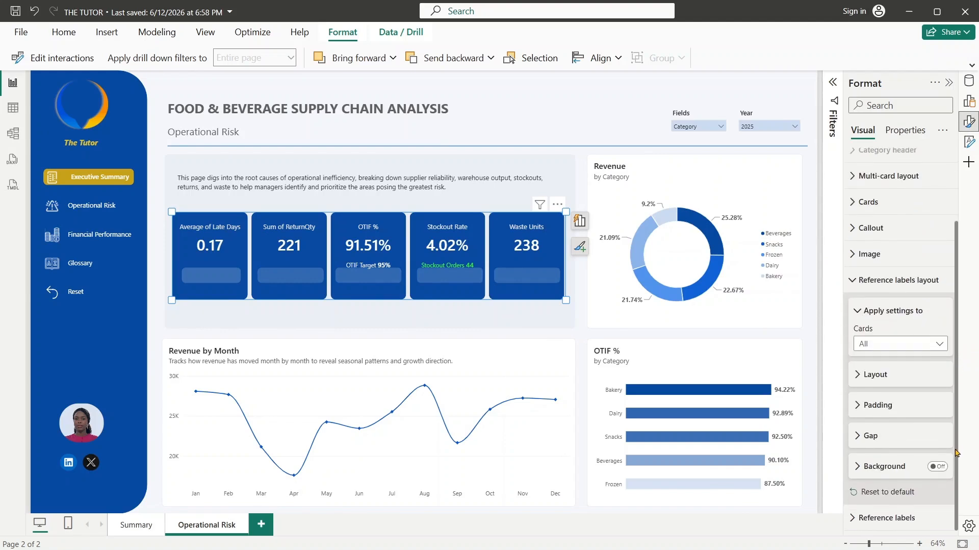
click(873, 347)
click(874, 348)
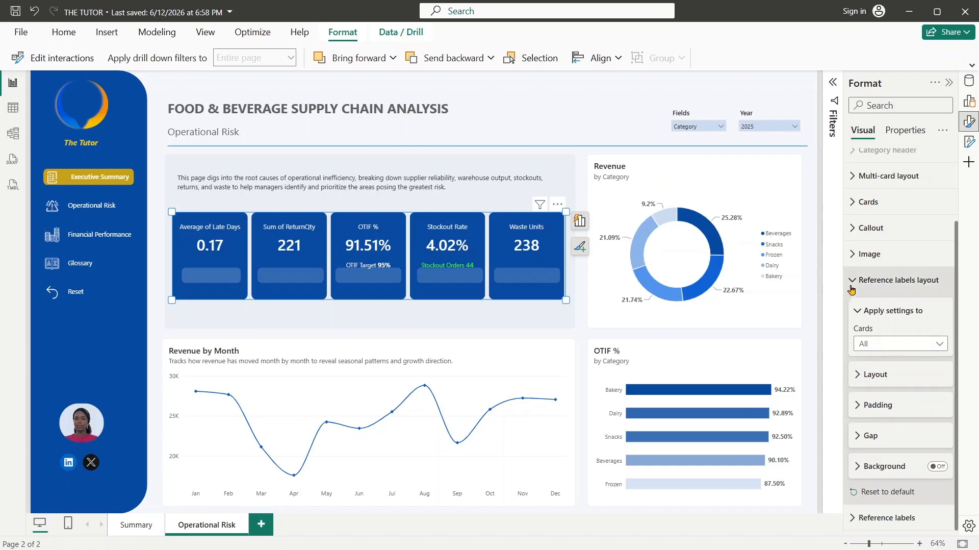
click(853, 282)
- Add the LateDays field from Fact_Orders as a reference label on the Average of Late Days card
click(860, 395)
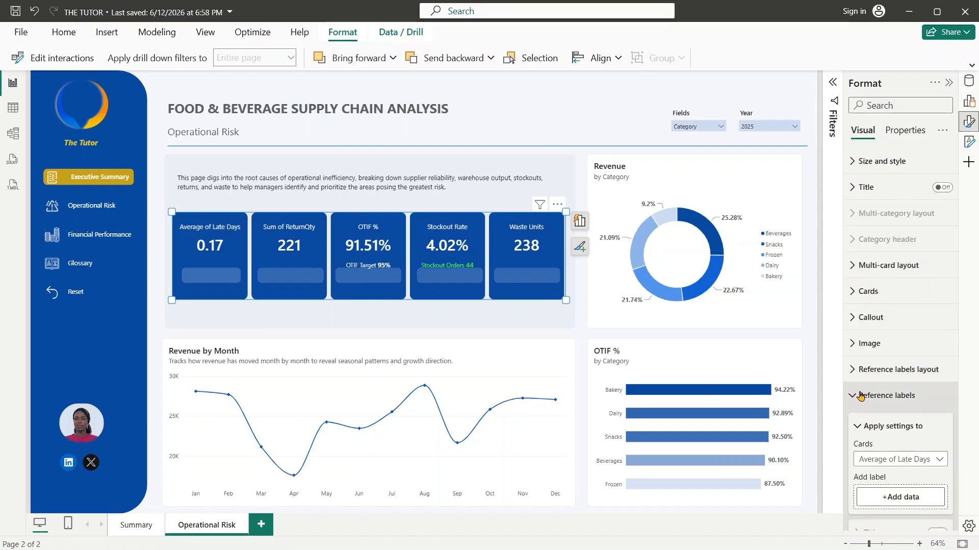
scroll(957, 433, down, 2)
scroll(957, 433, down, 1)
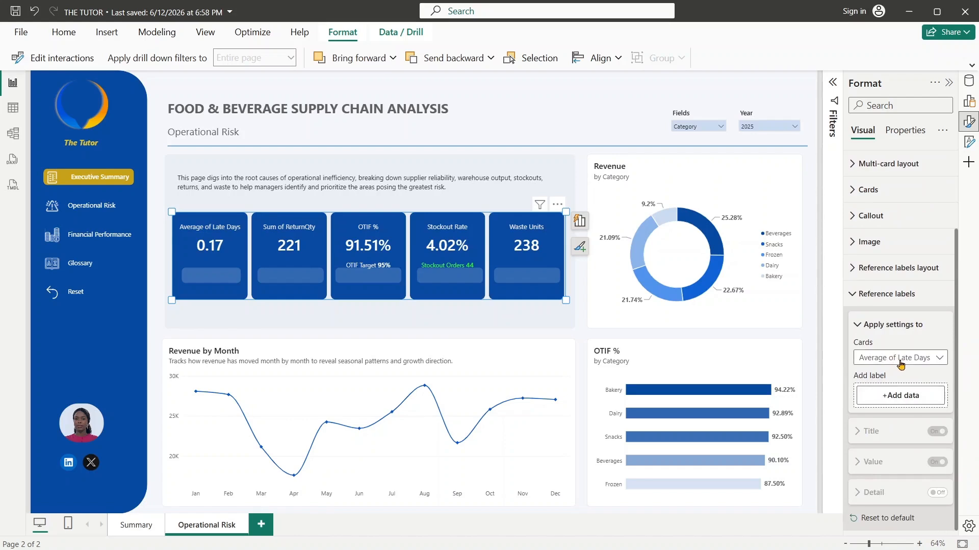
click(906, 363)
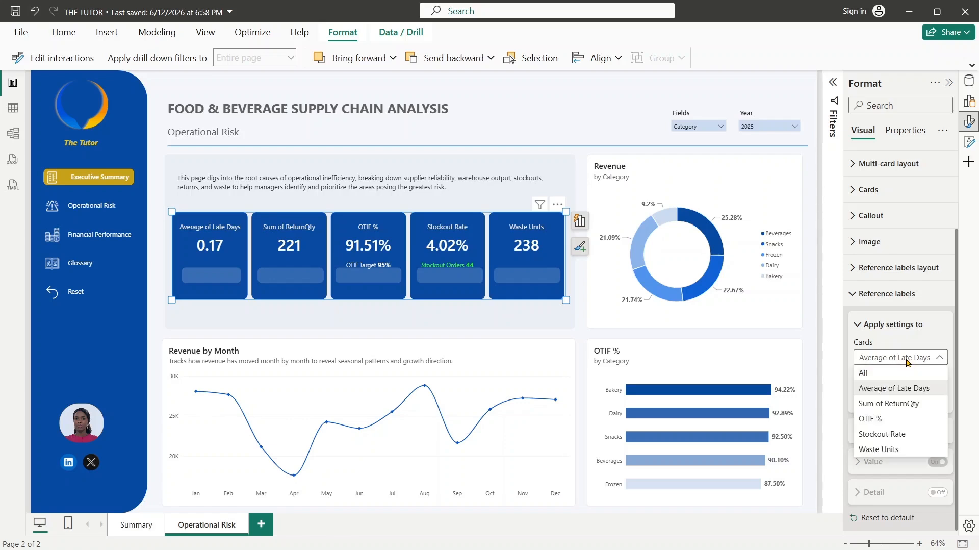
click(897, 388)
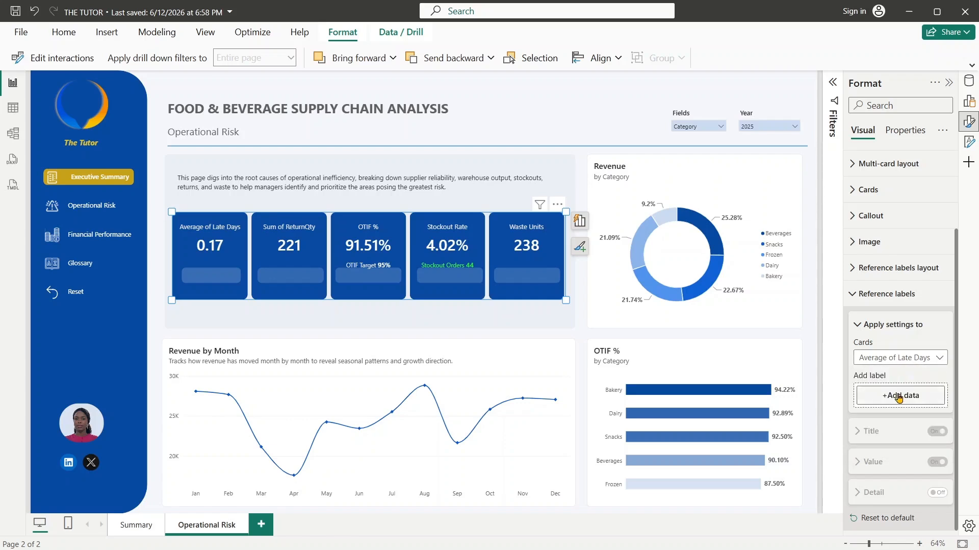
click(898, 396)
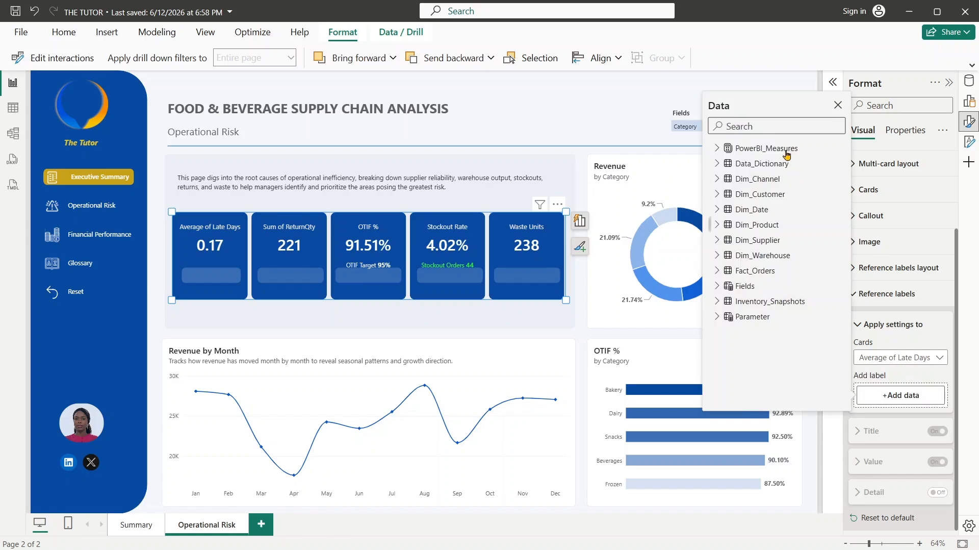
text(late)
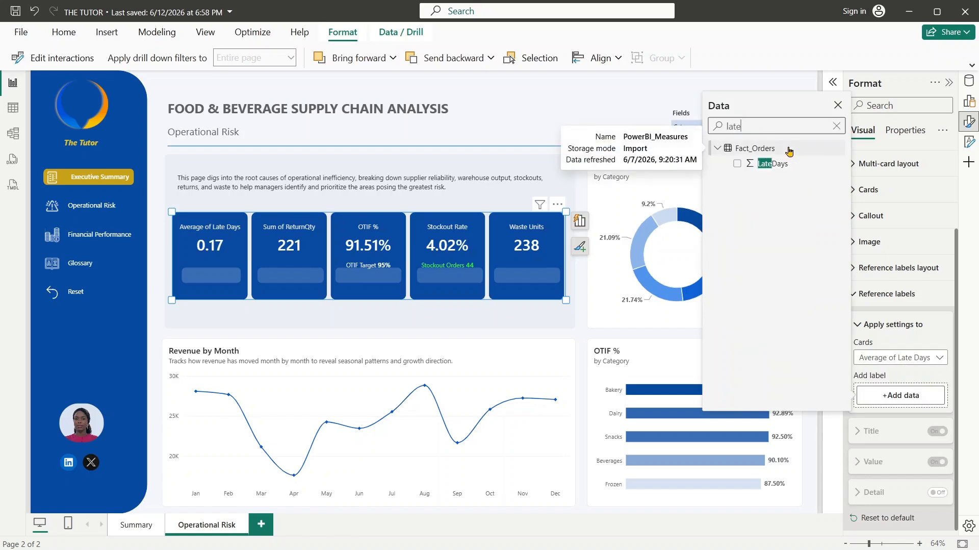
click(736, 163)
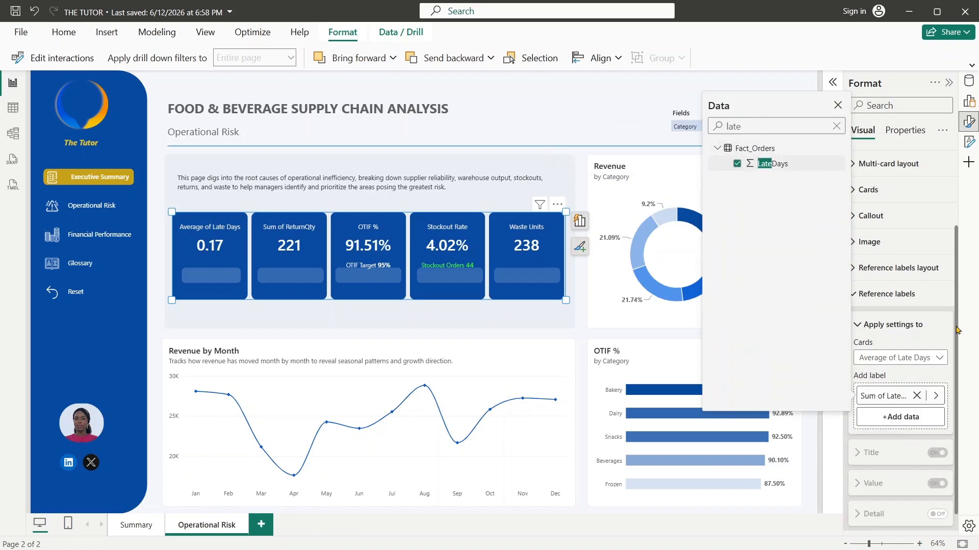
- Change the summarization of the LateDays reference label on the Average of Late Days card to Maximum
click(937, 396)
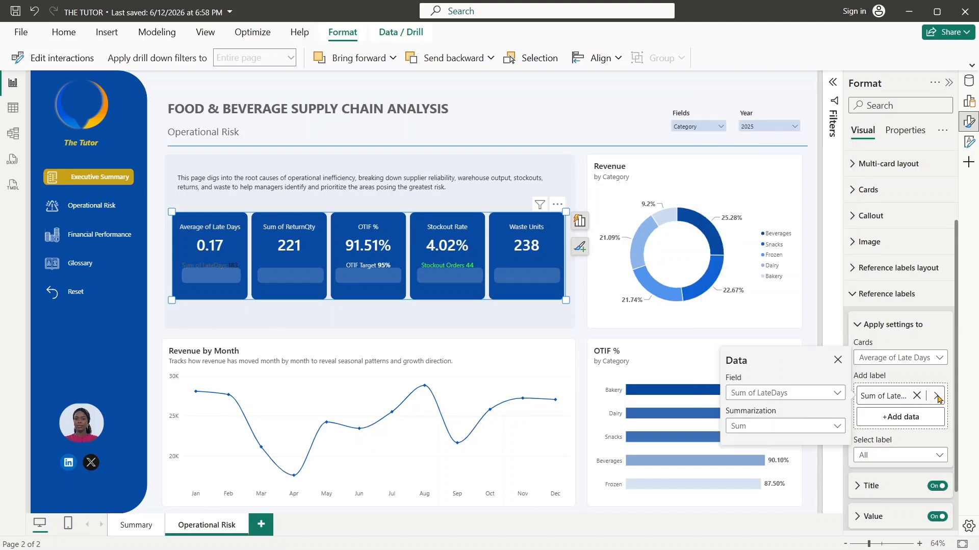
click(793, 428)
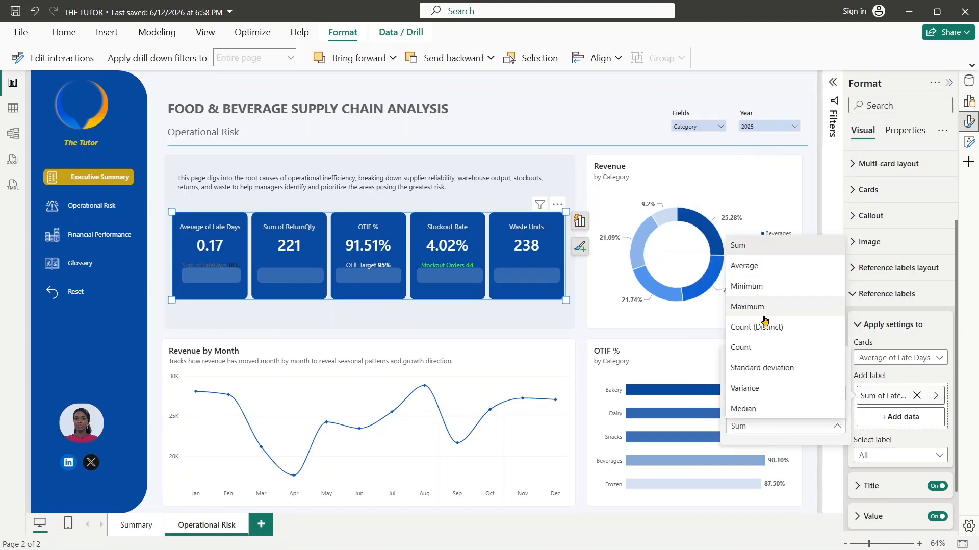
click(747, 307)
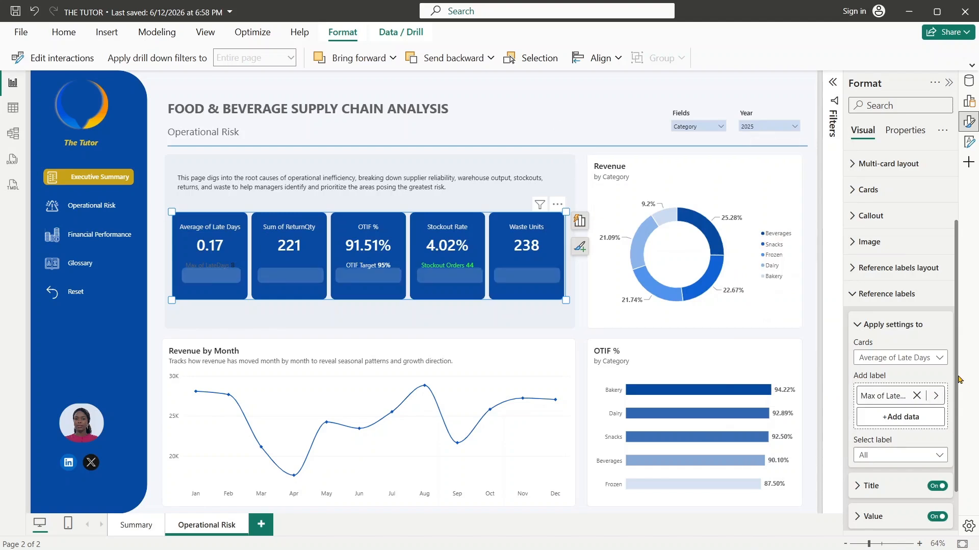
- Set the title color of the Average of Late Days card's reference label to light gray
scroll(957, 380, down, 2)
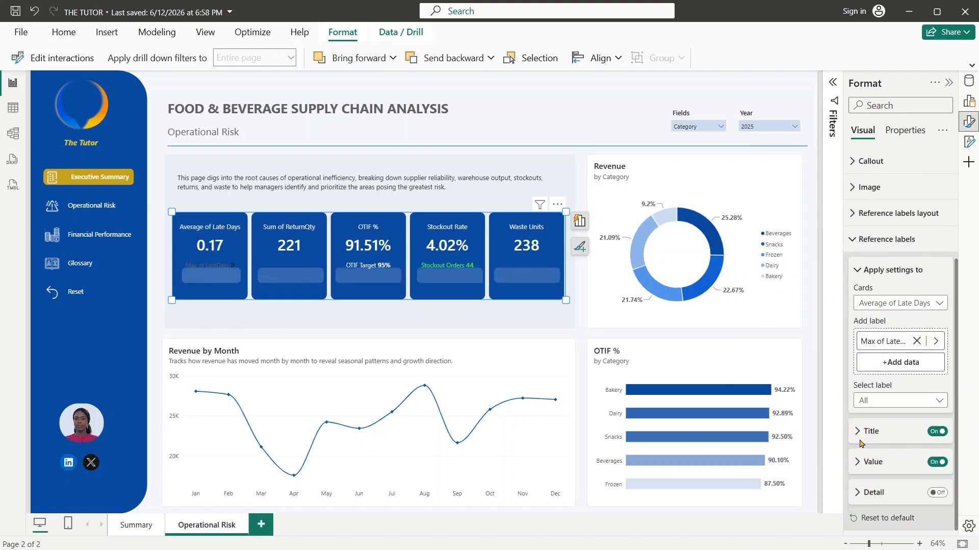
click(860, 465)
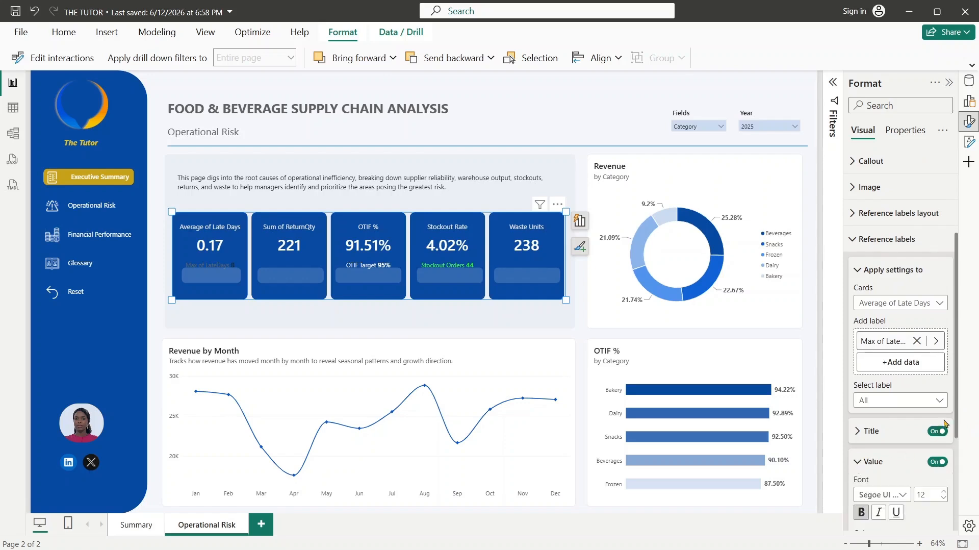
scroll(958, 406, down, 5)
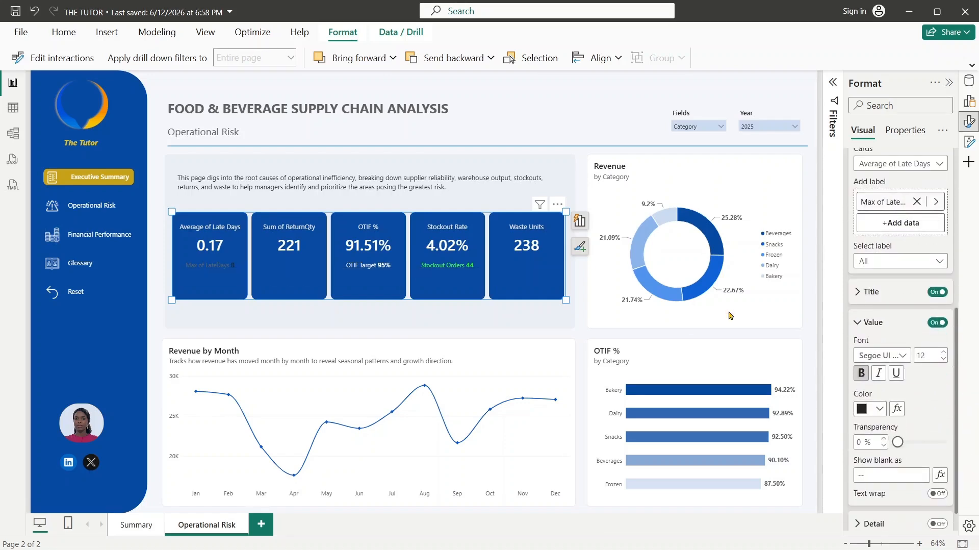
click(857, 298)
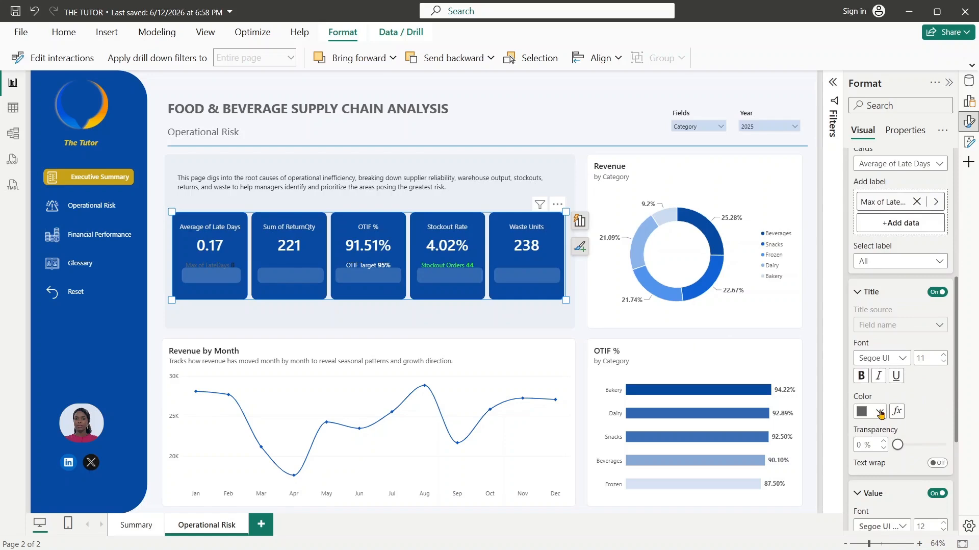
click(878, 411)
click(790, 228)
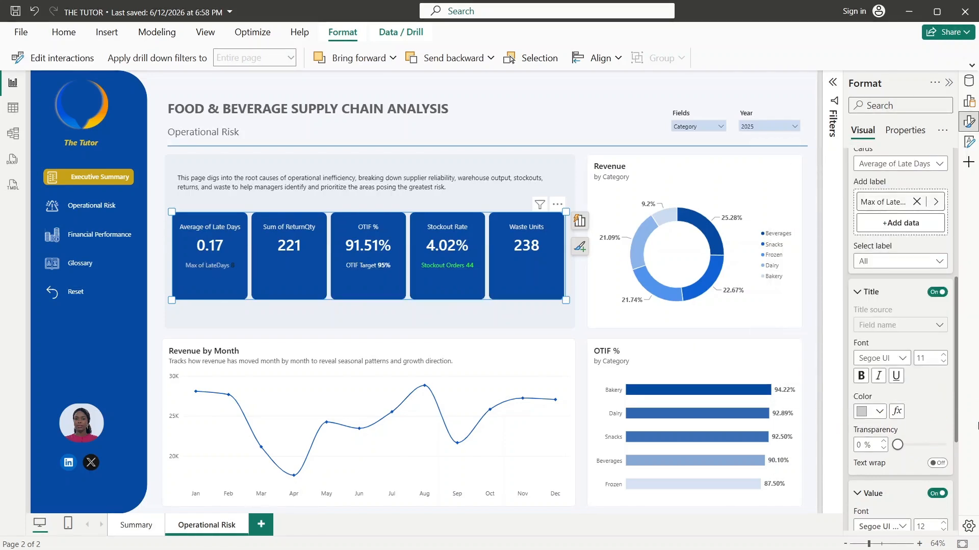
- Set the value color of the Average of Late Days card's reference label to the recent off-white
scroll(956, 390, down, 4)
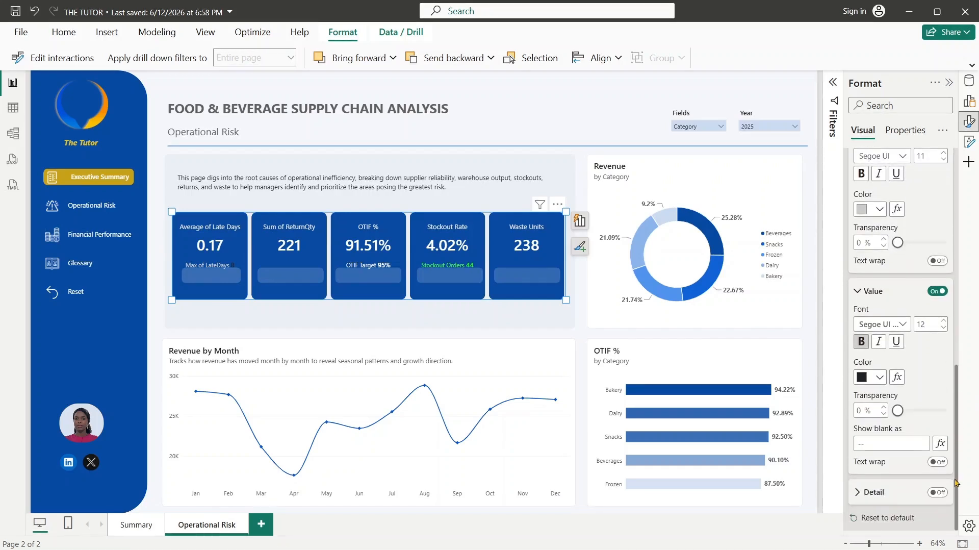
click(880, 378)
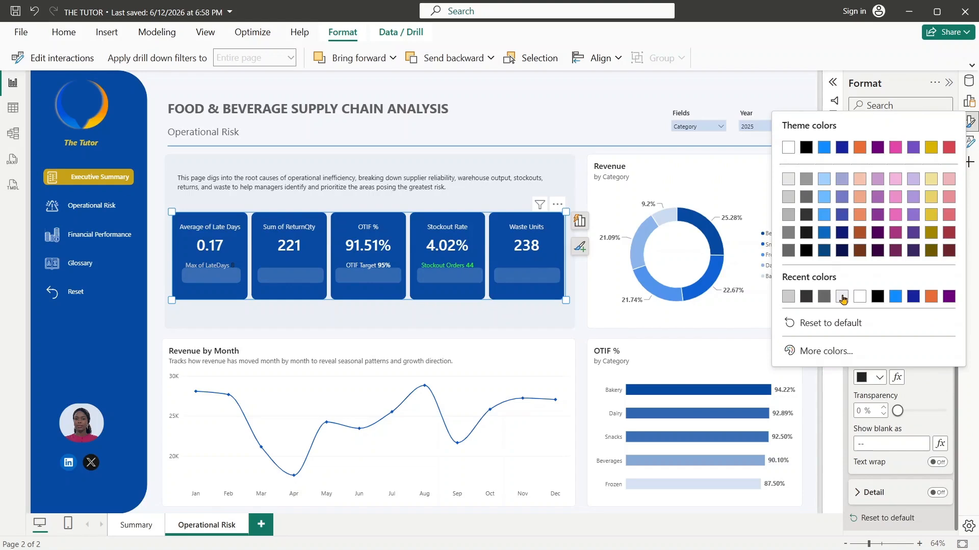
click(842, 297)
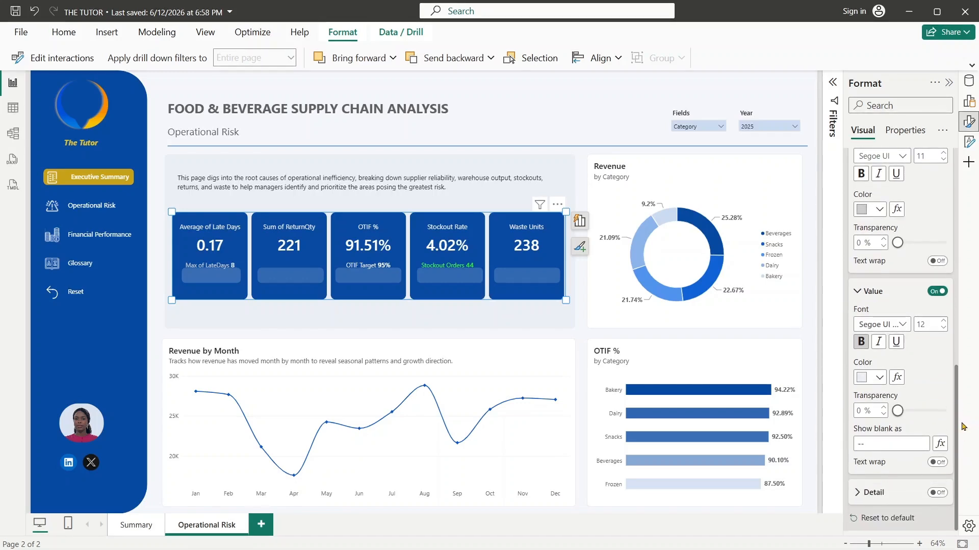
- Apply the reference label settings only to the Max of LateDays label
drag(958, 421, 965, 324)
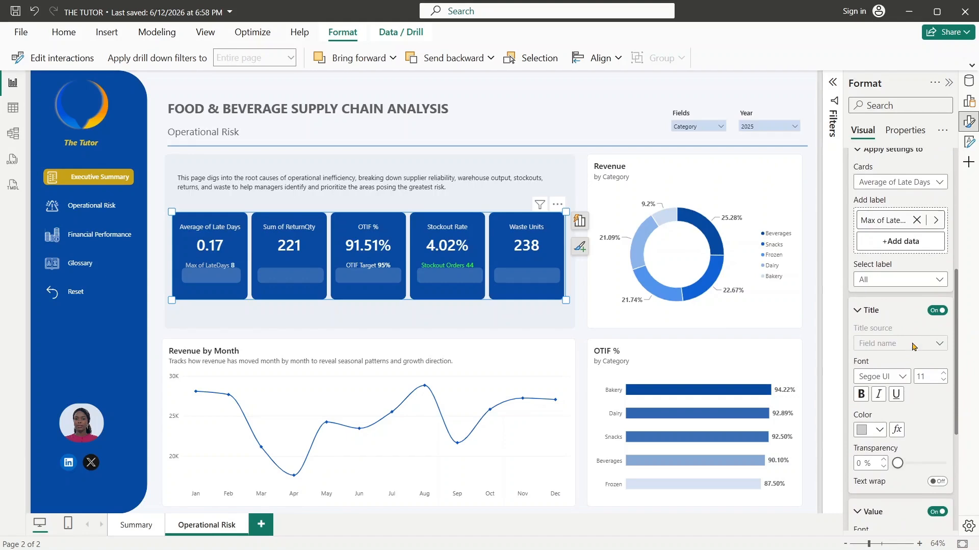
click(902, 280)
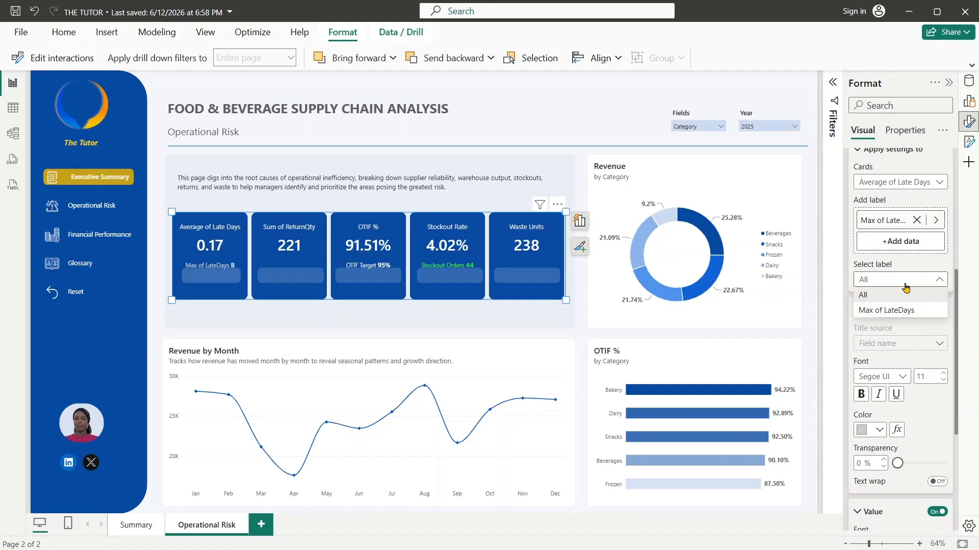
click(901, 311)
scroll(957, 357, up, 3)
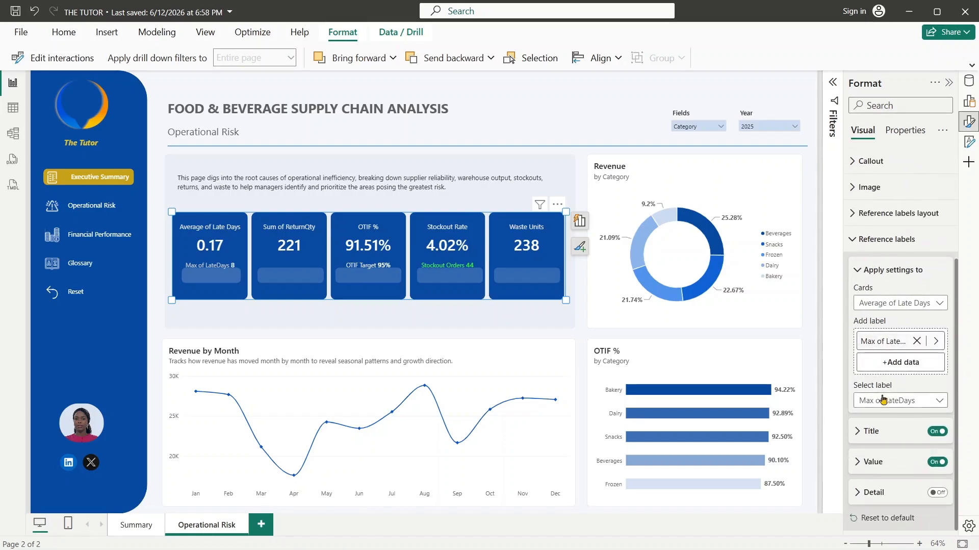
click(893, 408)
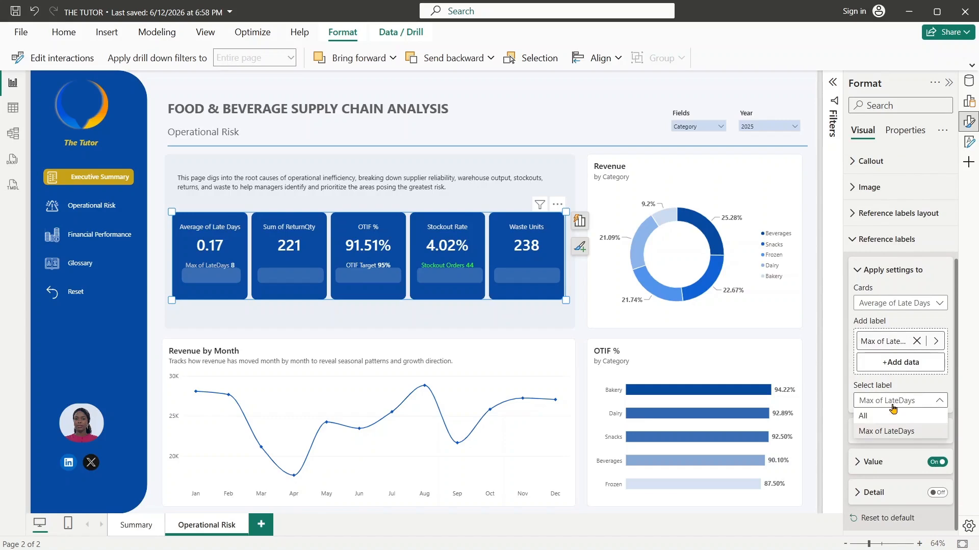
click(901, 431)
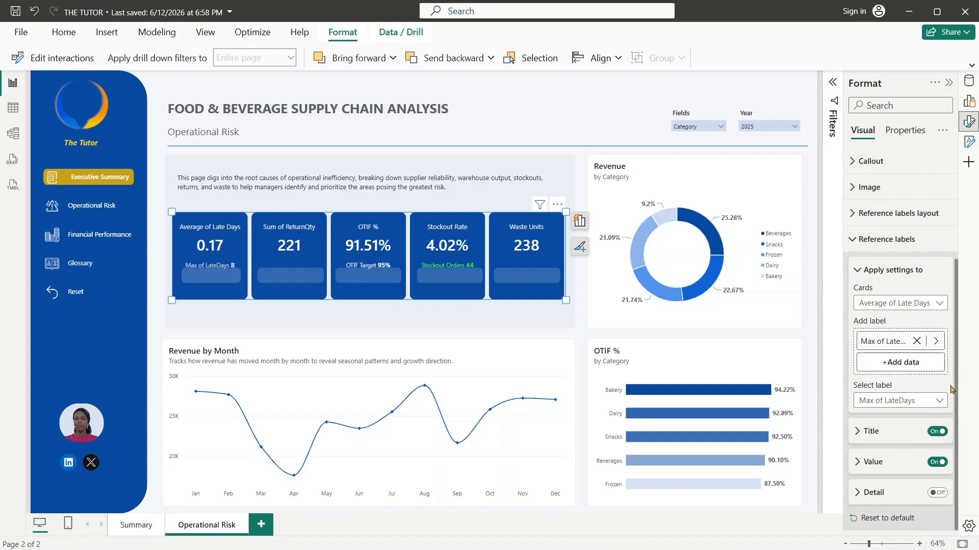
- Switch the Max of LateDays label's title source to Custom and set its text to "Max Late Days"
click(866, 434)
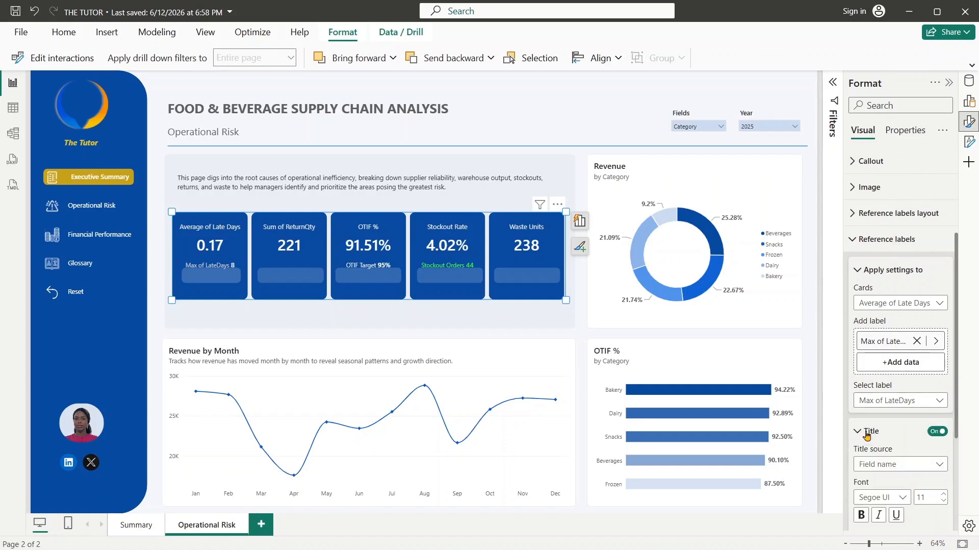
click(898, 465)
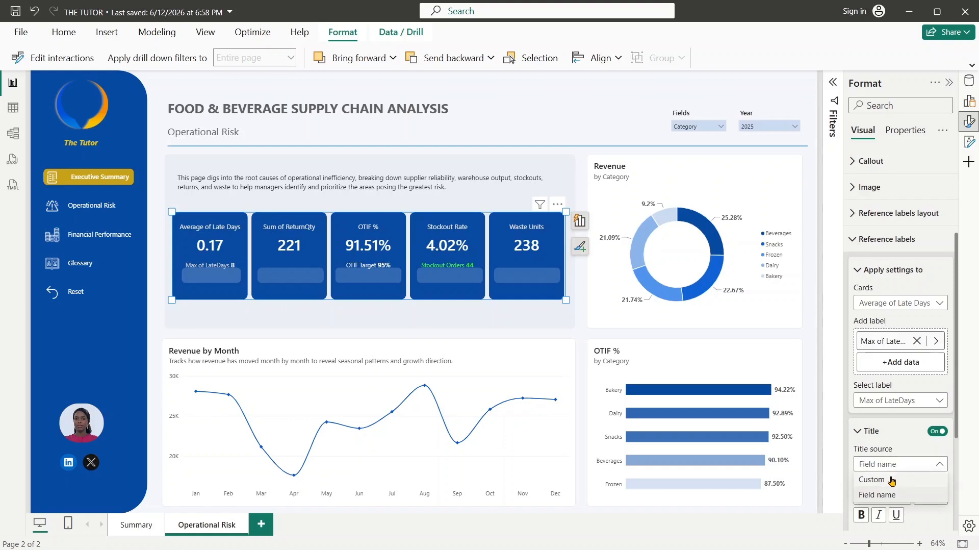
click(892, 481)
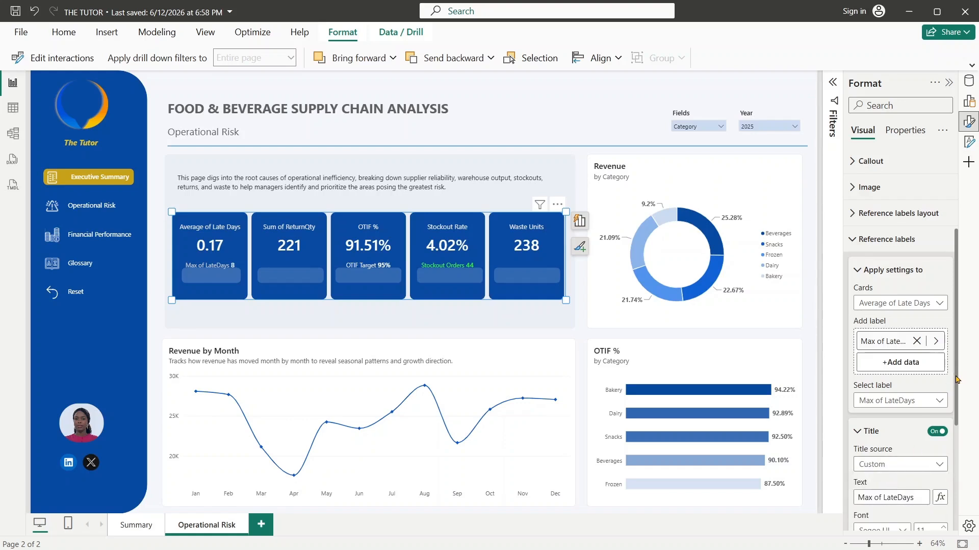
drag(956, 379, 956, 477)
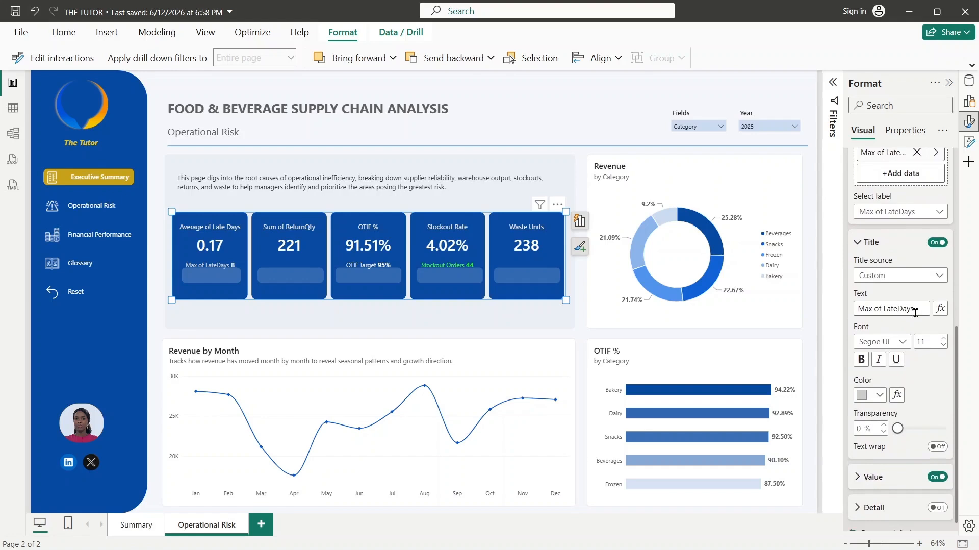
click(921, 310)
key(BackSpace)
key(BackSpace)
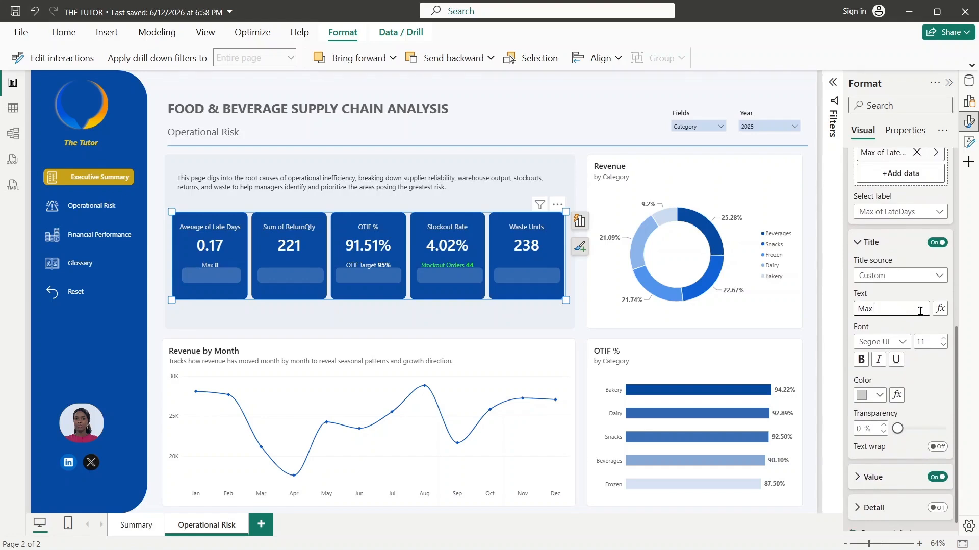
text(Late Days)
click(943, 375)
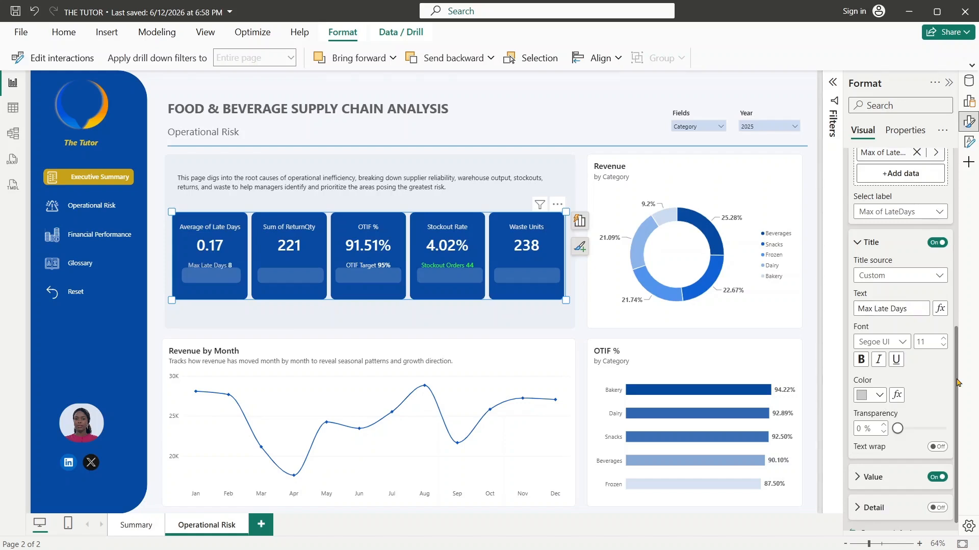
- Set the font size of the Max Late Days label's value to 13
scroll(957, 382, down, 1)
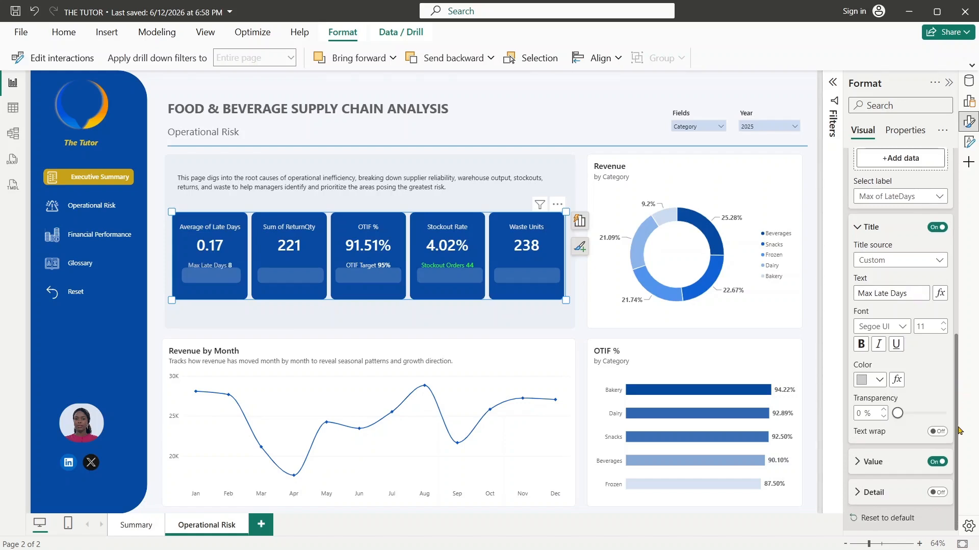
click(870, 461)
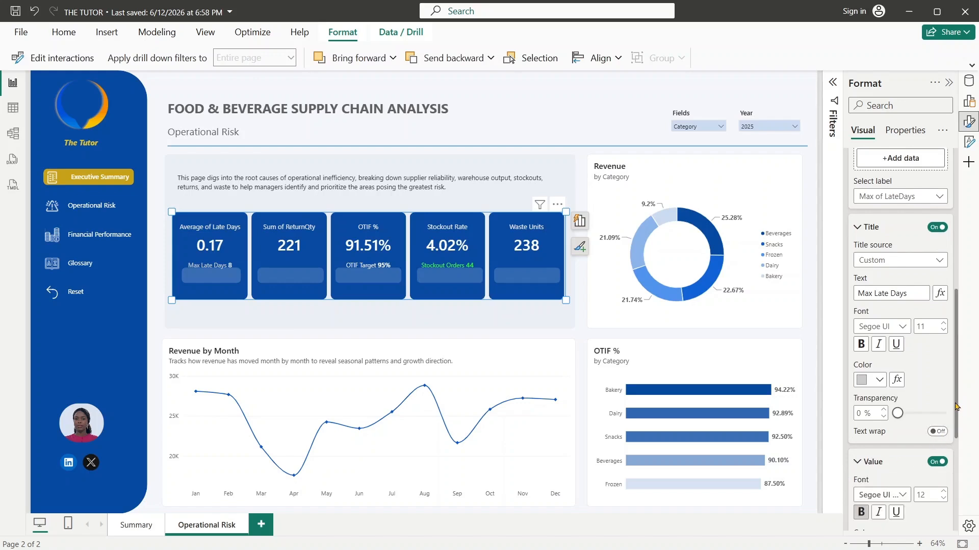
scroll(958, 407, down, 3)
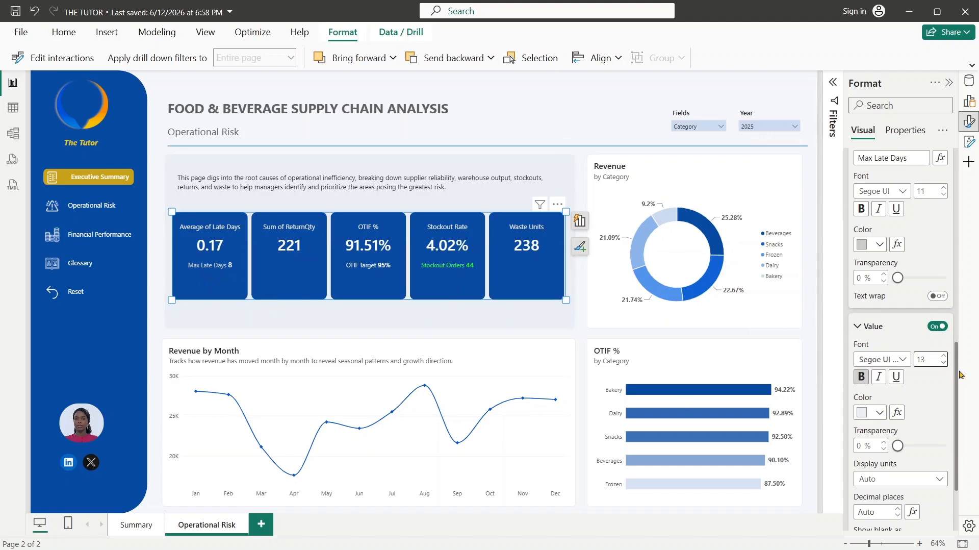
drag(954, 408, 967, 250)
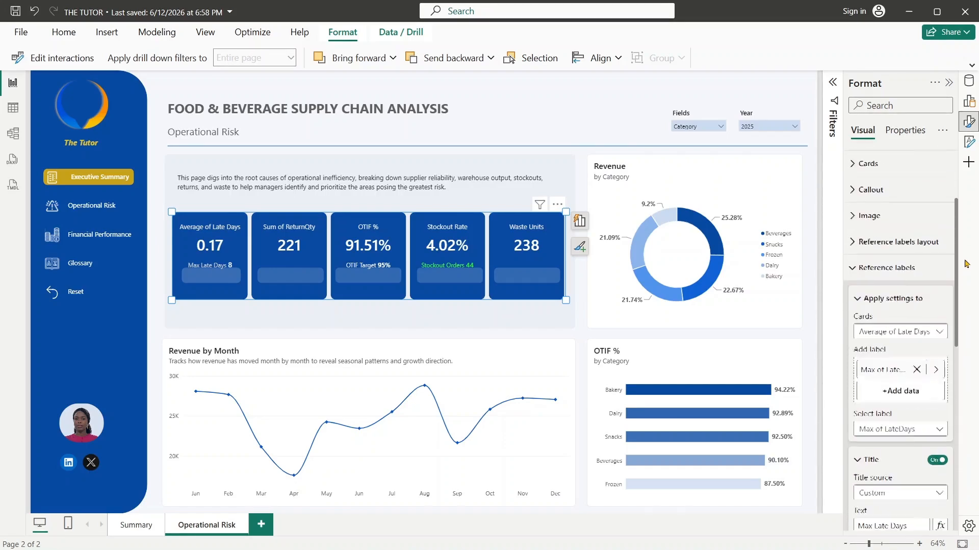
click(855, 275)
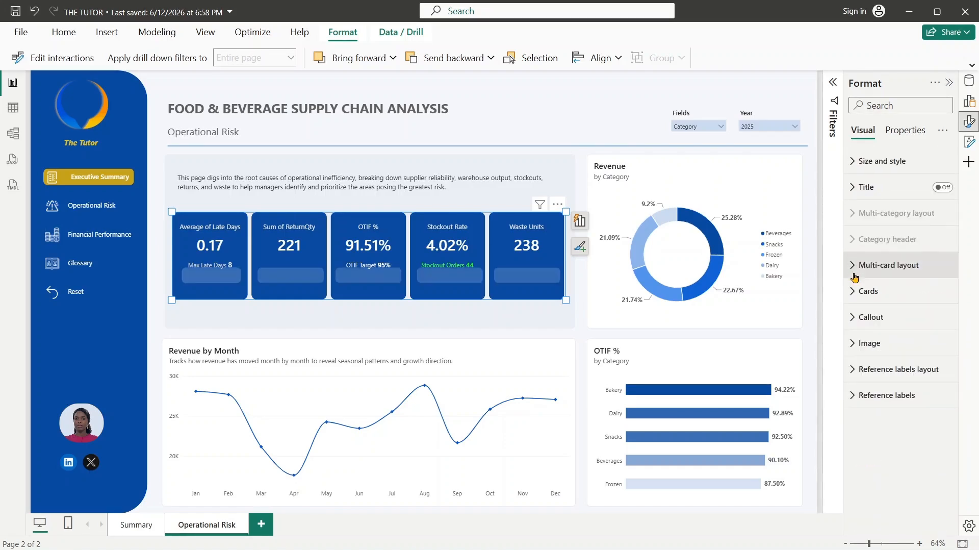
click(858, 395)
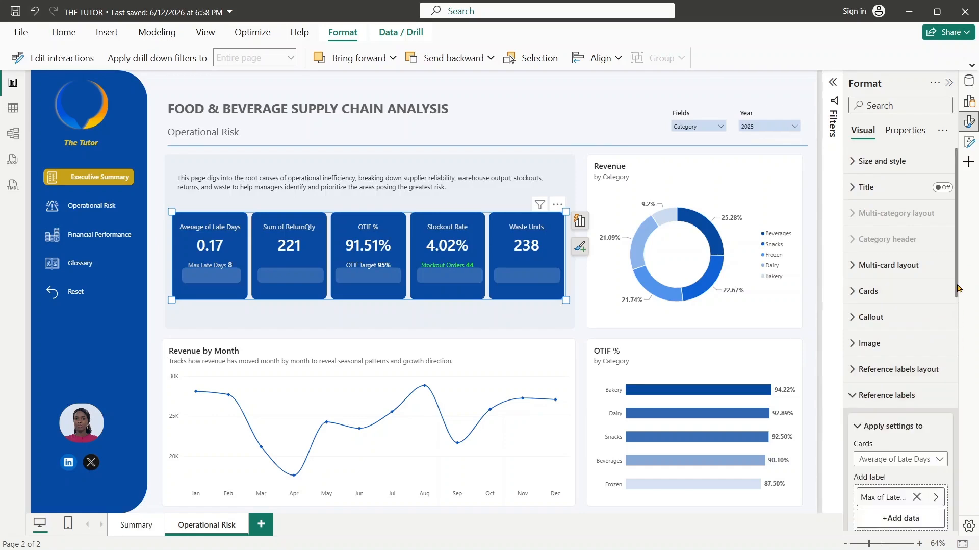
scroll(957, 356, down, 3)
scroll(957, 382, down, 2)
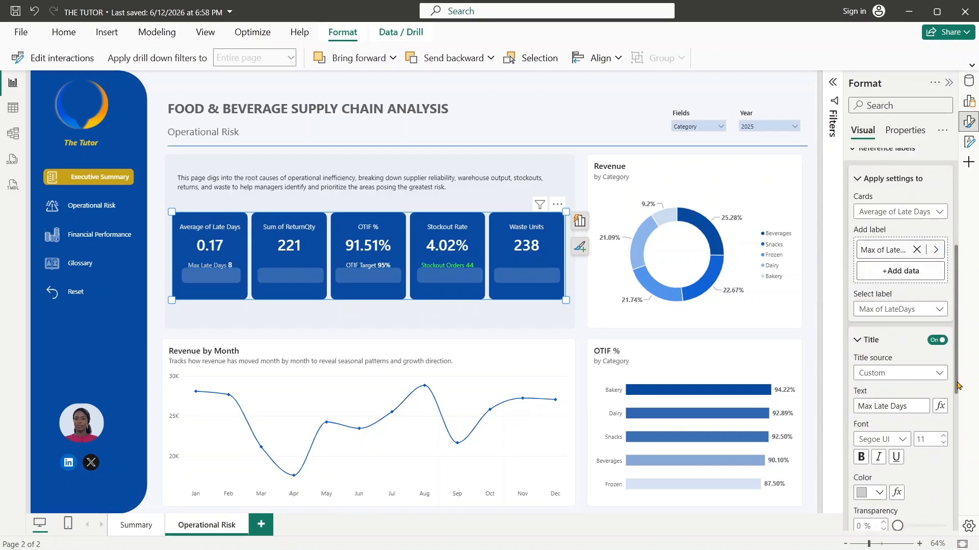
click(933, 210)
click(893, 261)
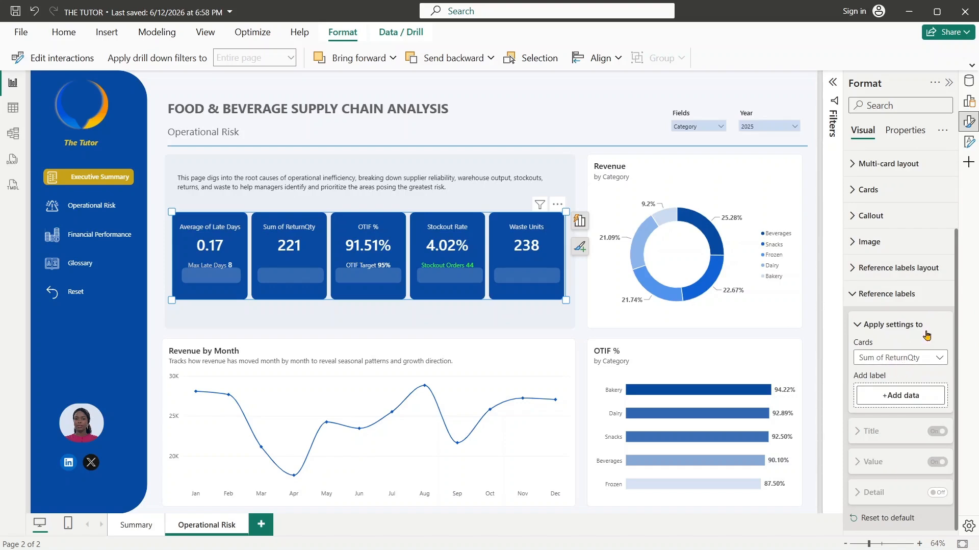
click(898, 294)
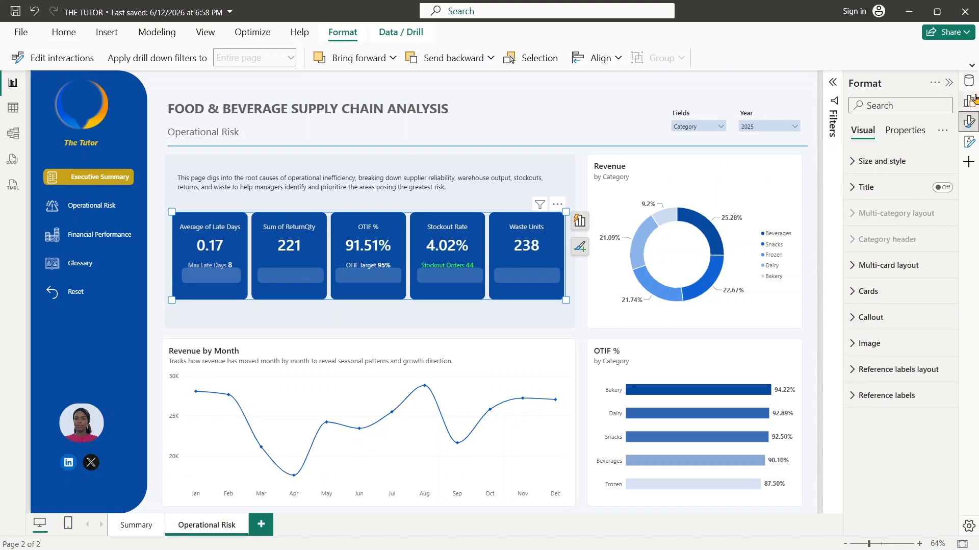
- Rename the Sum of ReturnQty value in the KPI cards as "Return Qty"
click(969, 101)
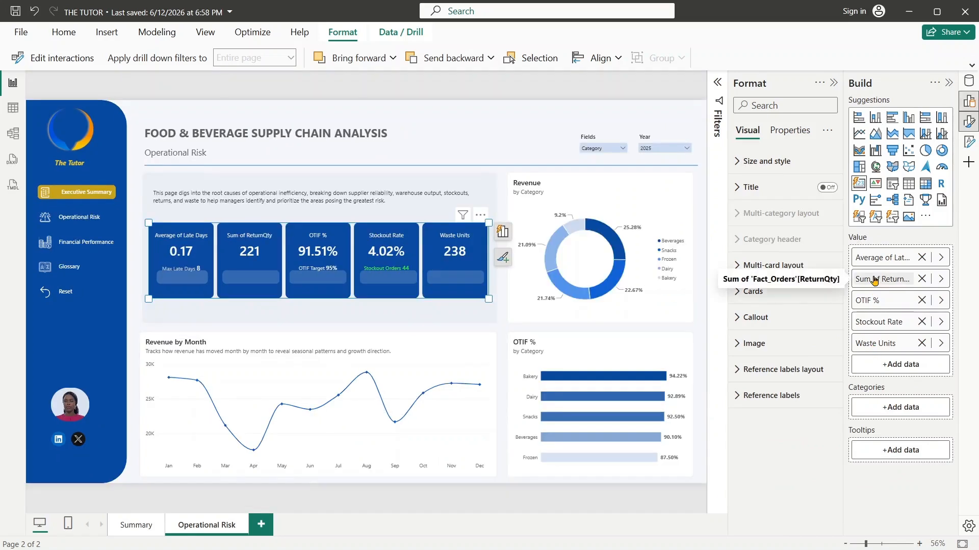
double_click(874, 278)
drag(879, 278, 852, 284)
key(BackSpace)
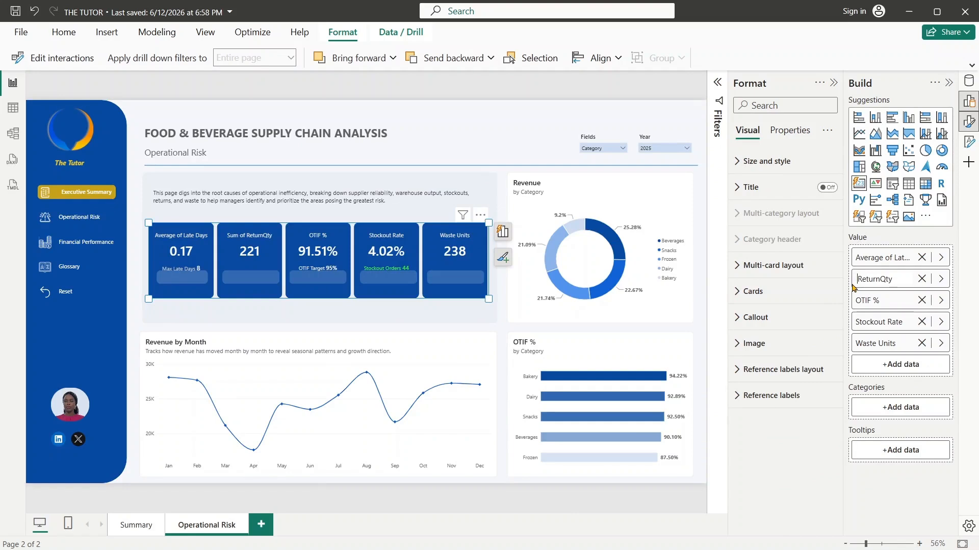
key(BackSpace)
key(Return)
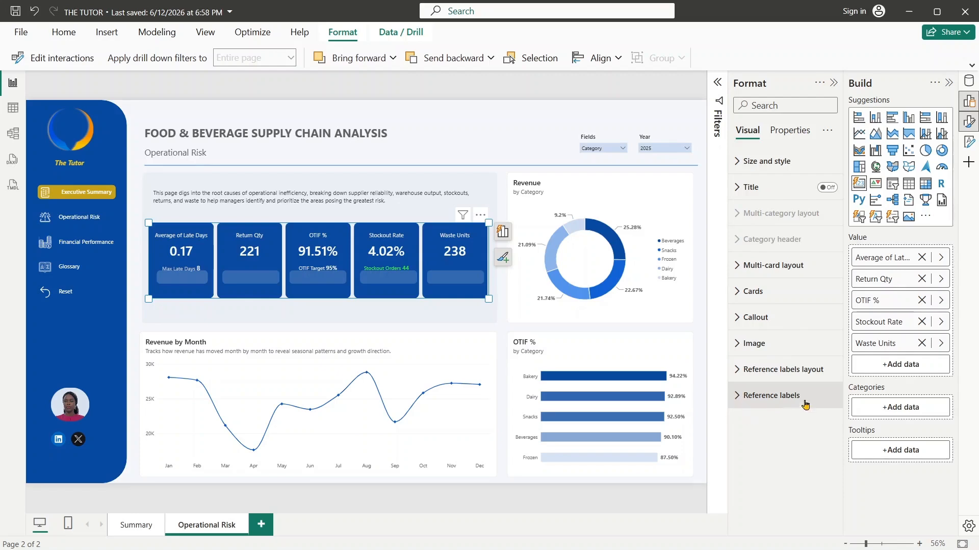
- Add the Return Rate measure as the reference label of the Return Qty card
click(744, 405)
scroll(841, 290, down, 6)
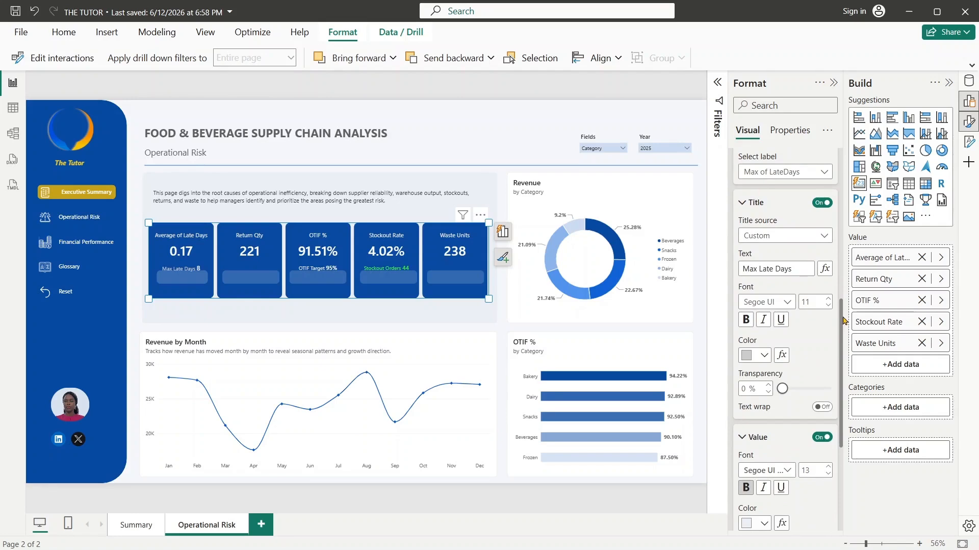
scroll(841, 314, up, 5)
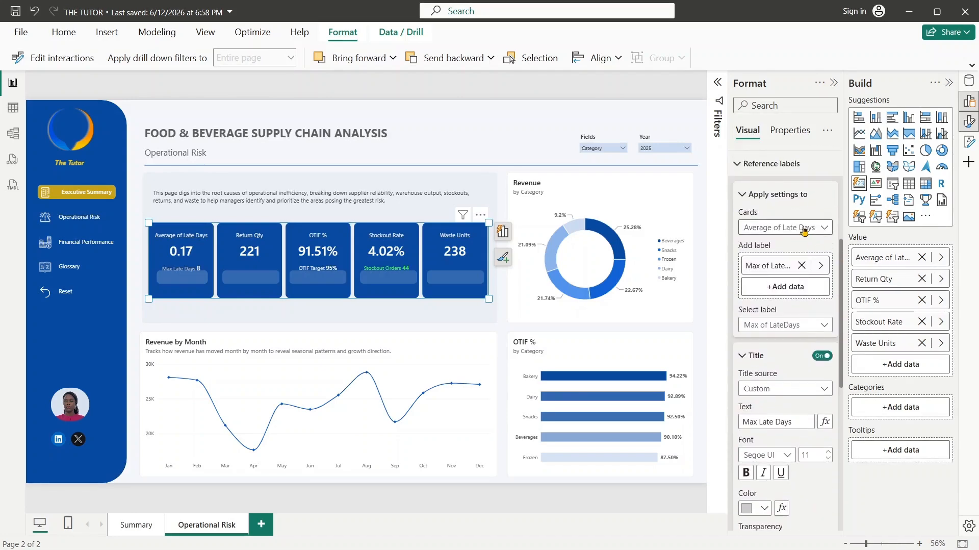
click(804, 228)
click(795, 256)
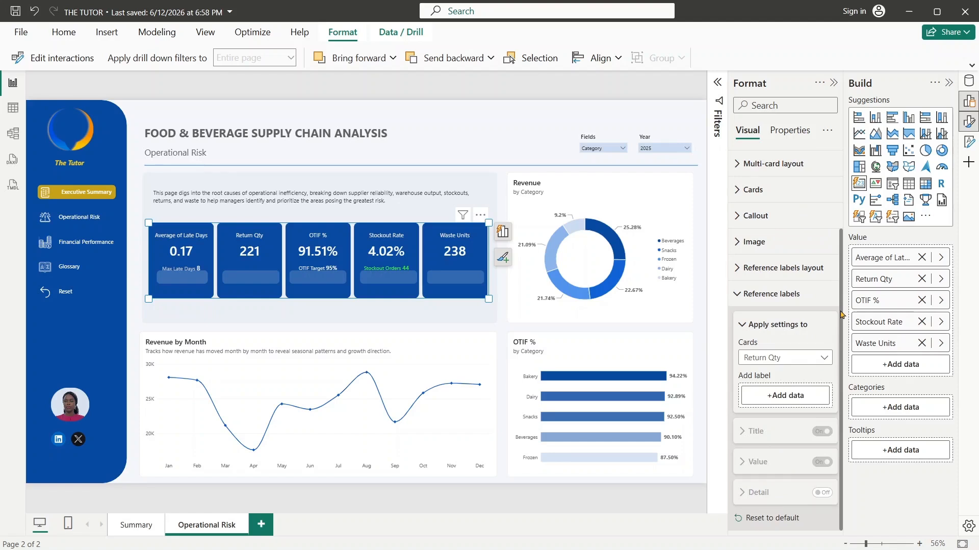
click(801, 397)
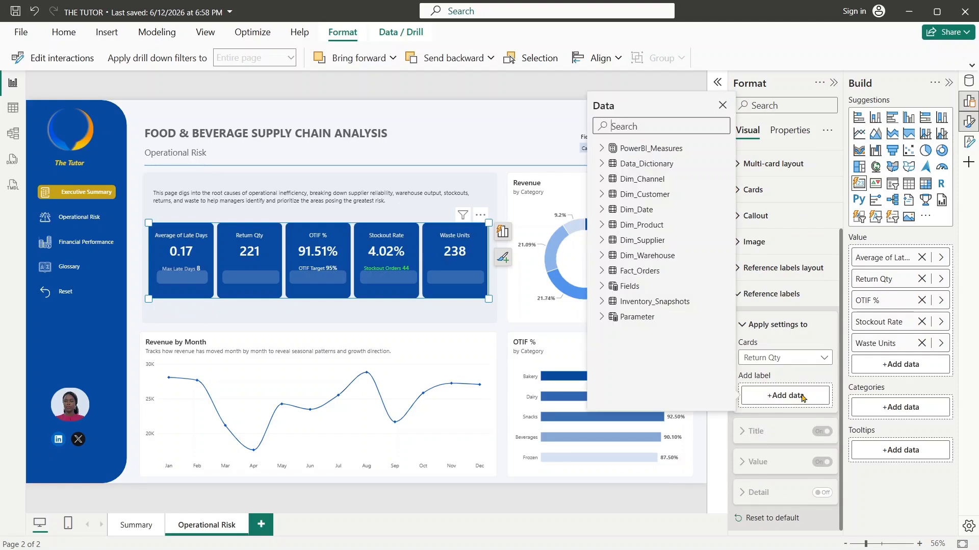
text(r)
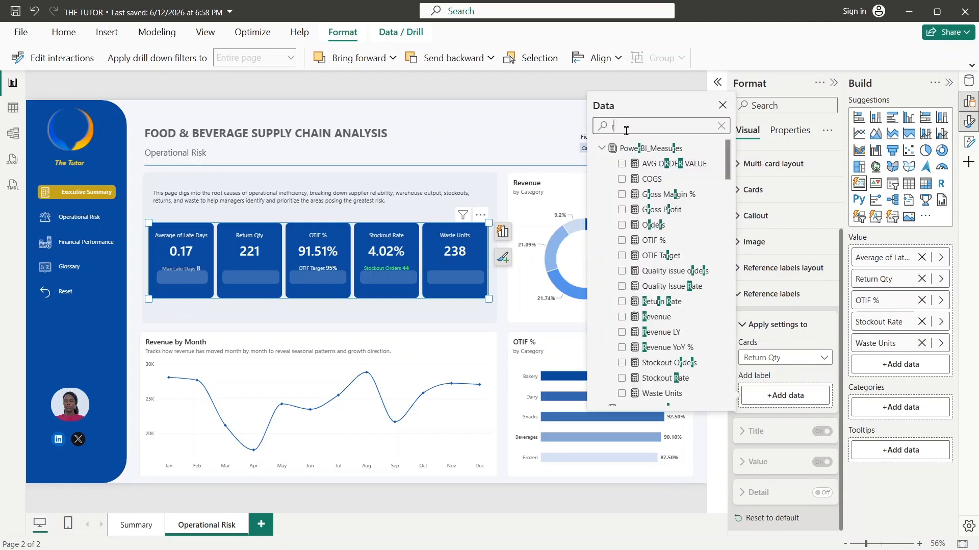
text(eturn rate)
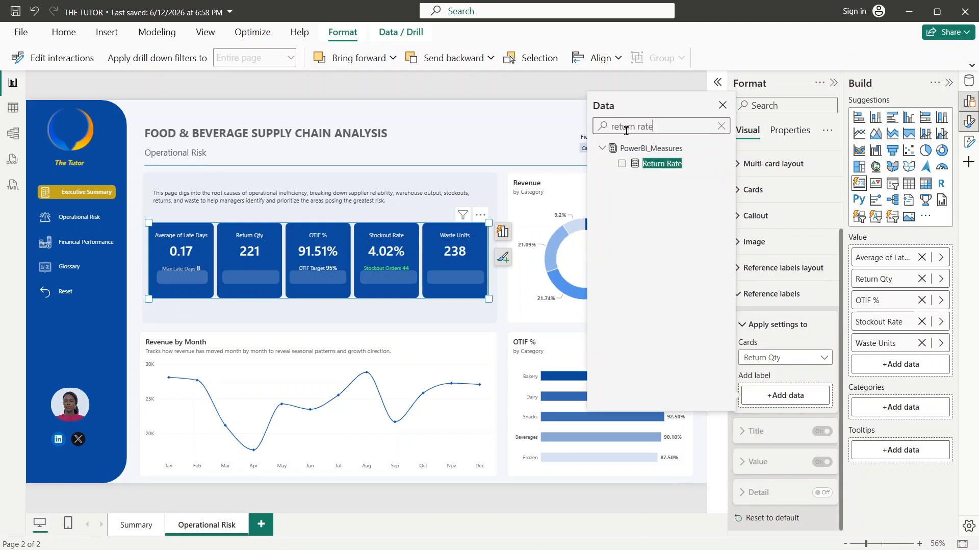
click(620, 164)
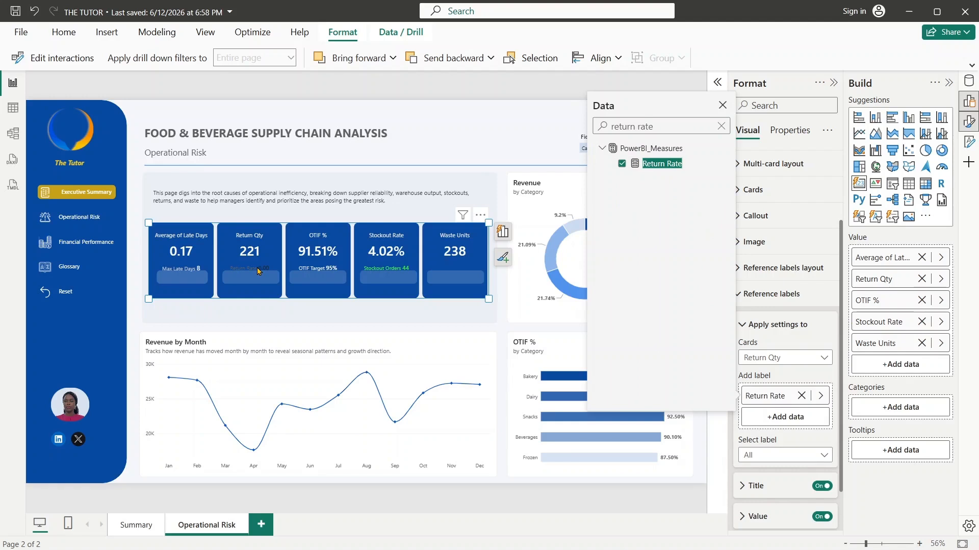
click(723, 104)
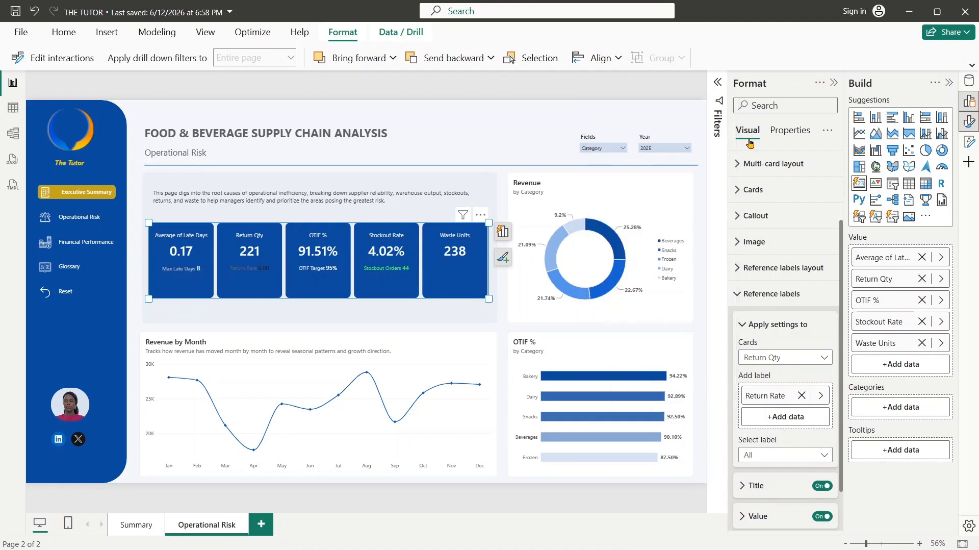
- Change the Return Rate reference label's title color to light gray, one shade darker than the palest theme gray
scroll(841, 412, down, 2)
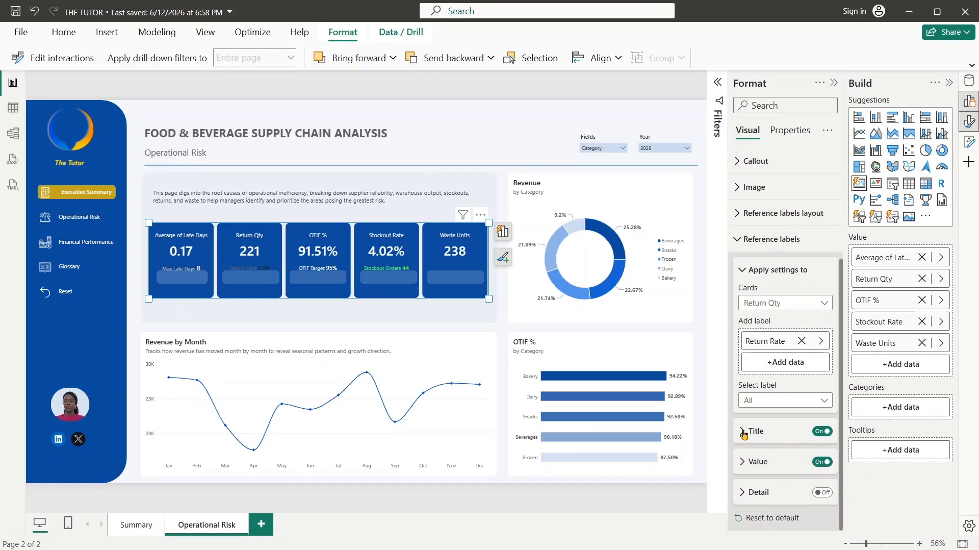
click(748, 431)
scroll(841, 360, down, 3)
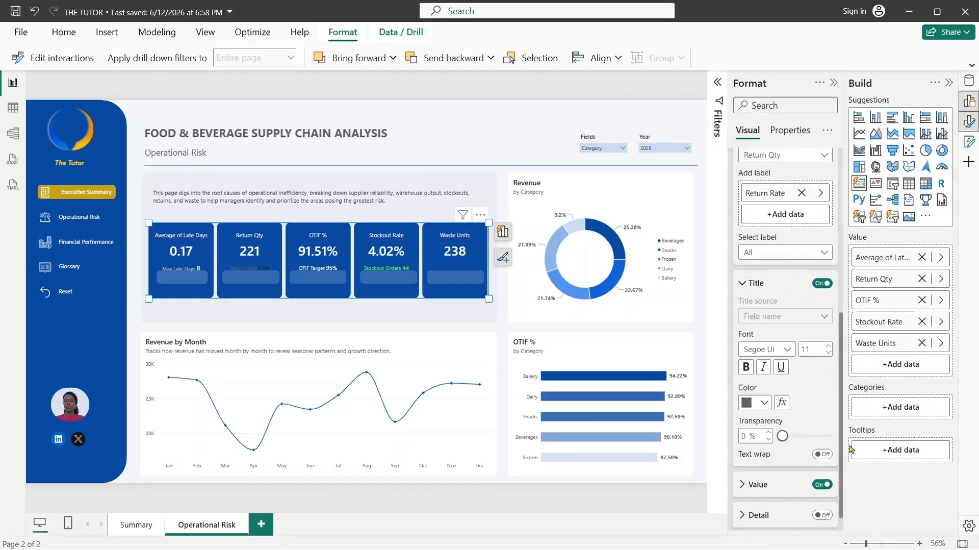
click(755, 379)
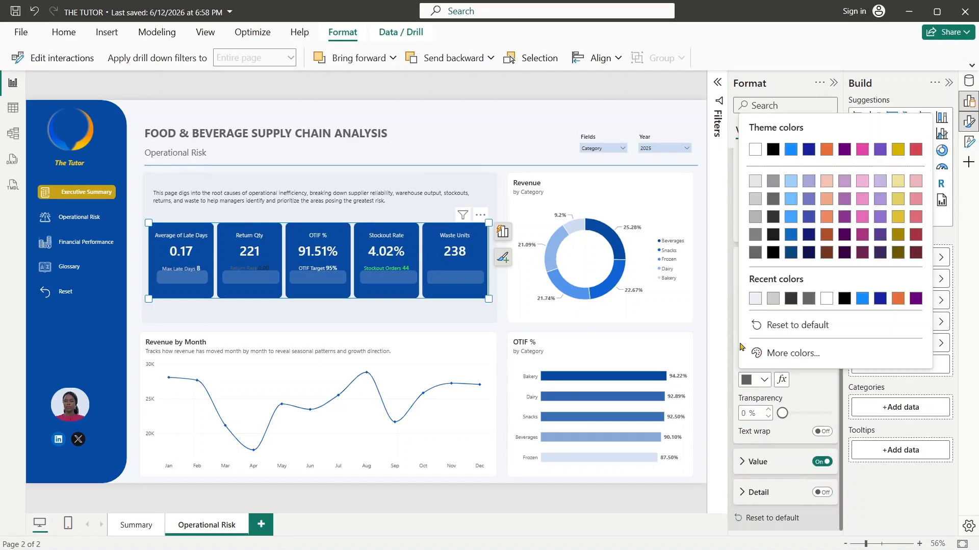
click(755, 186)
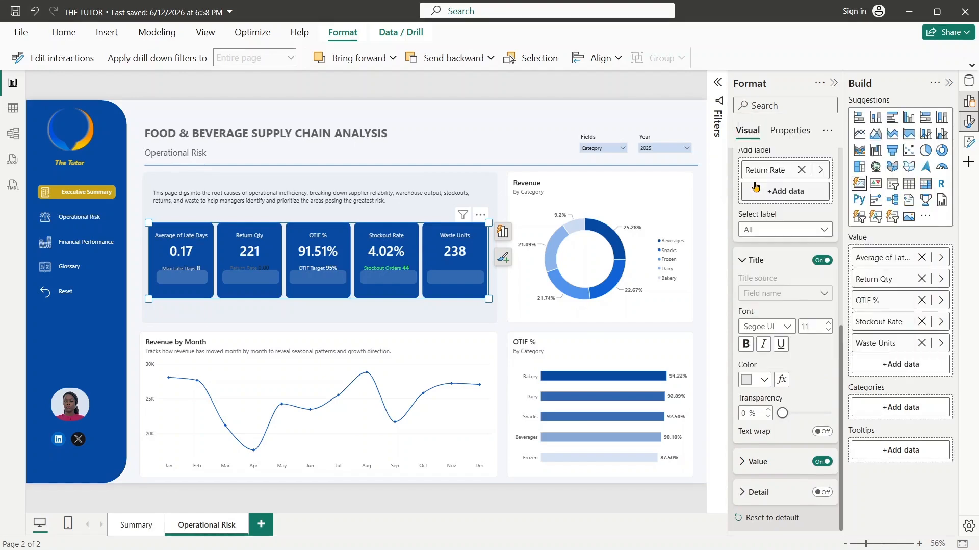
click(763, 380)
click(756, 200)
- Color the Return Rate reference label's value with the recently used off-white and set its font size to 13
click(751, 461)
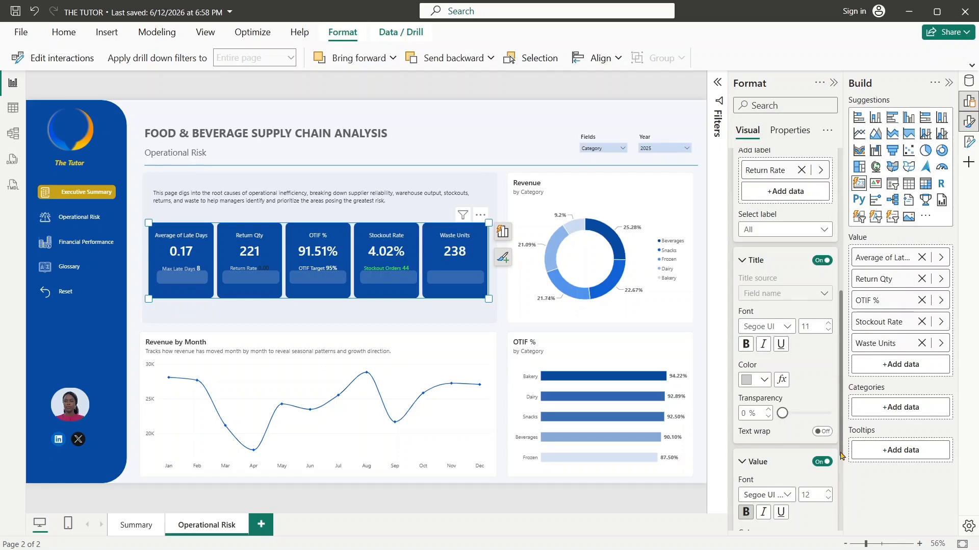
scroll(840, 468, down, 2)
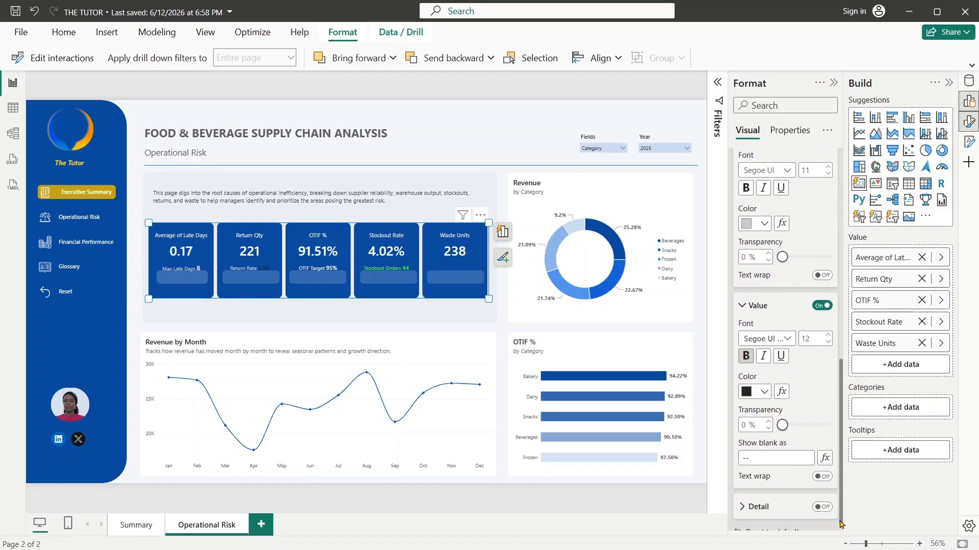
click(759, 391)
click(755, 161)
click(762, 392)
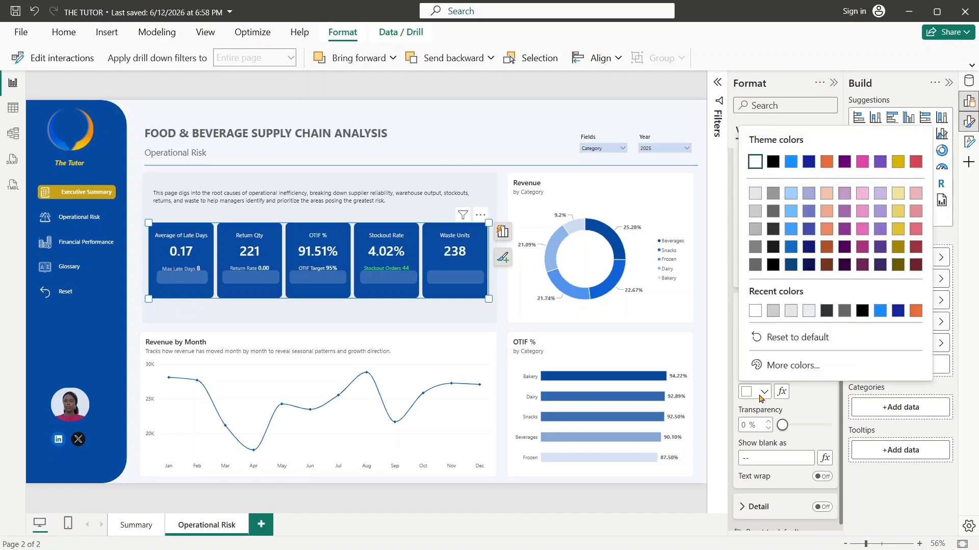
click(808, 312)
click(807, 310)
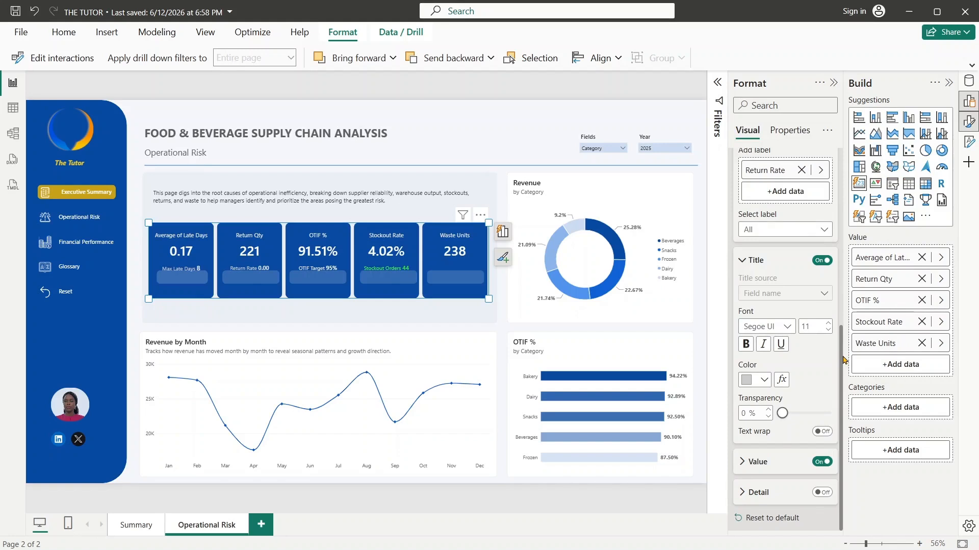
click(753, 468)
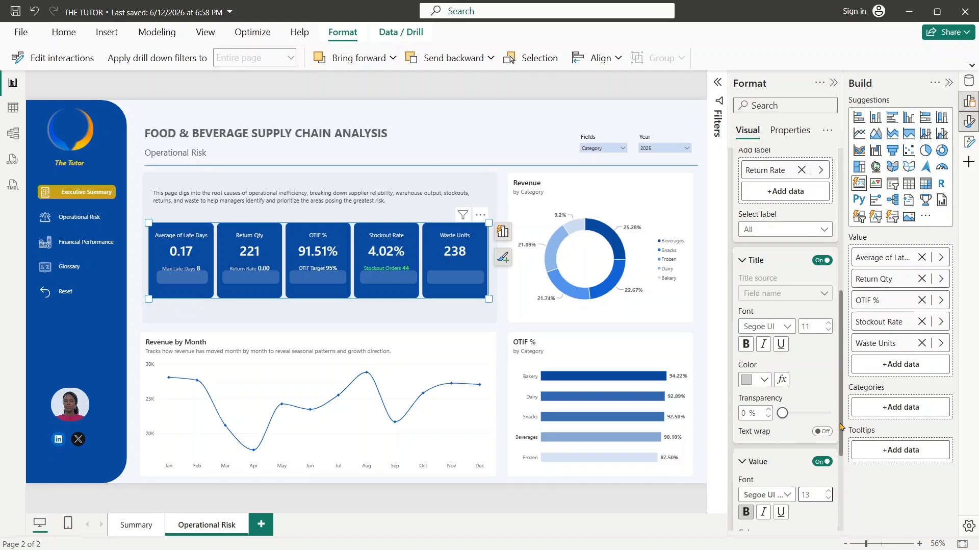
- Apply the Return Qty card's reference label settings to all of its labels
drag(841, 368, 840, 276)
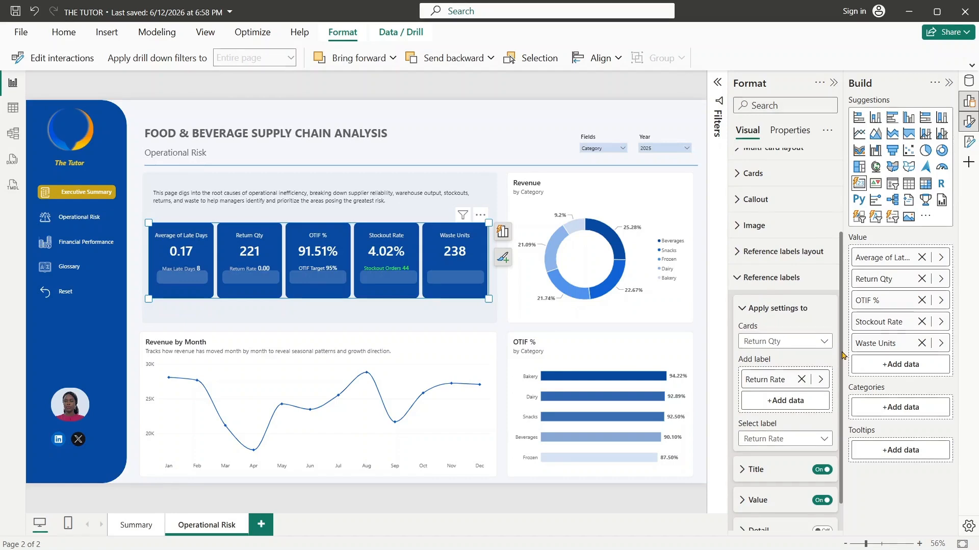
drag(841, 352, 843, 400)
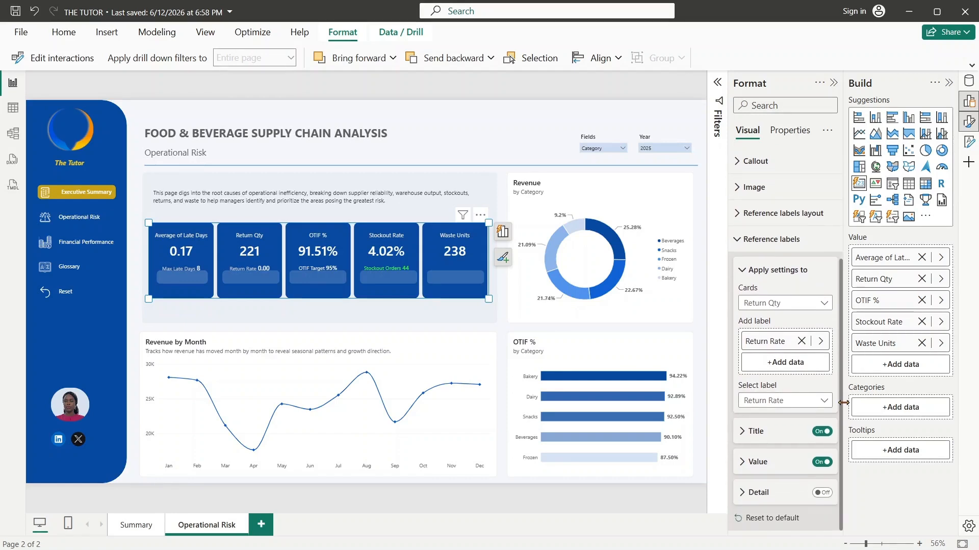
click(783, 403)
click(769, 417)
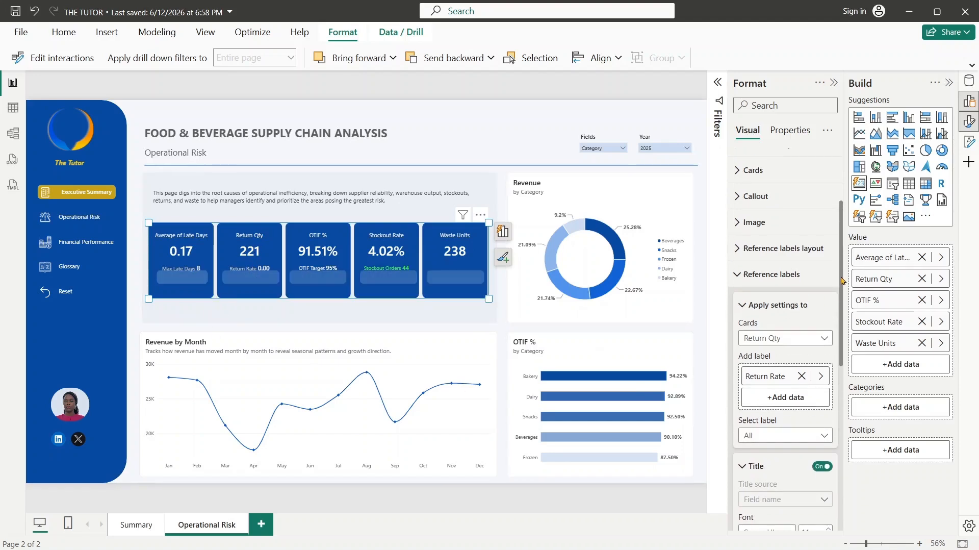
- Add the WasteQty field from Fact_Orders as the only reference label of the Waste Units card
click(734, 287)
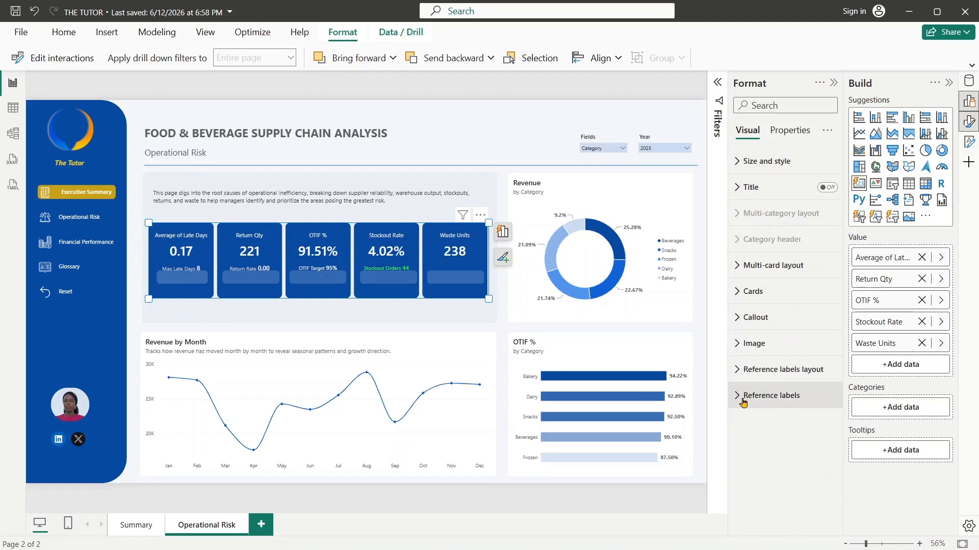
click(819, 387)
scroll(839, 367, down, 4)
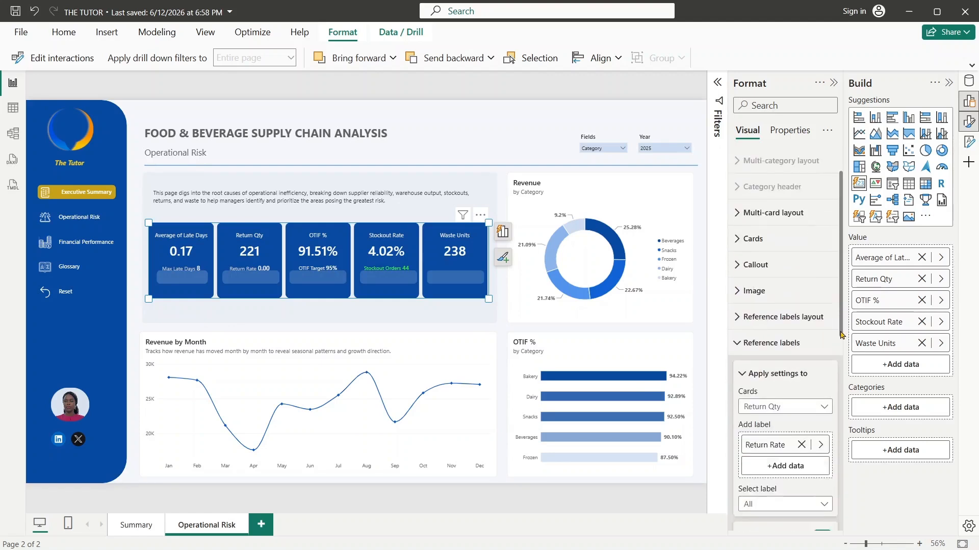
click(814, 266)
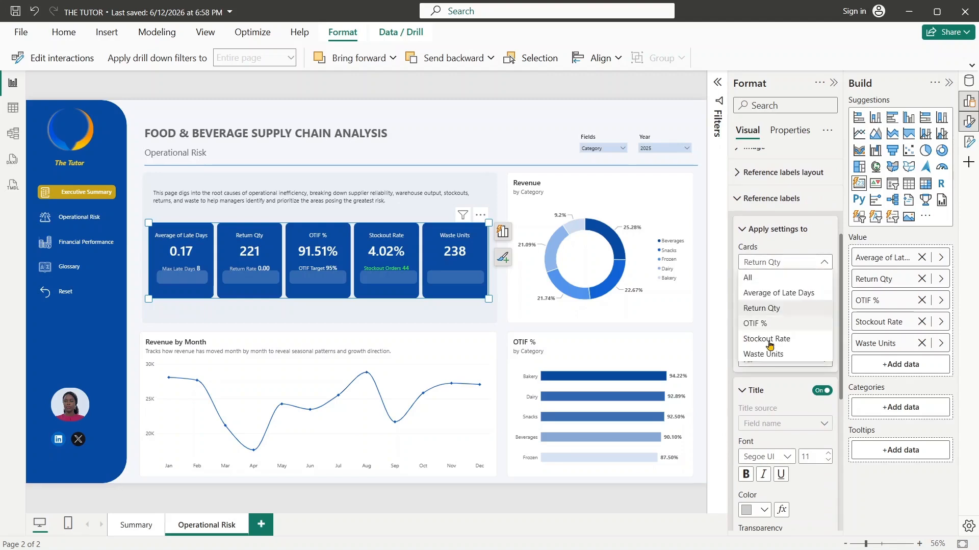
click(769, 357)
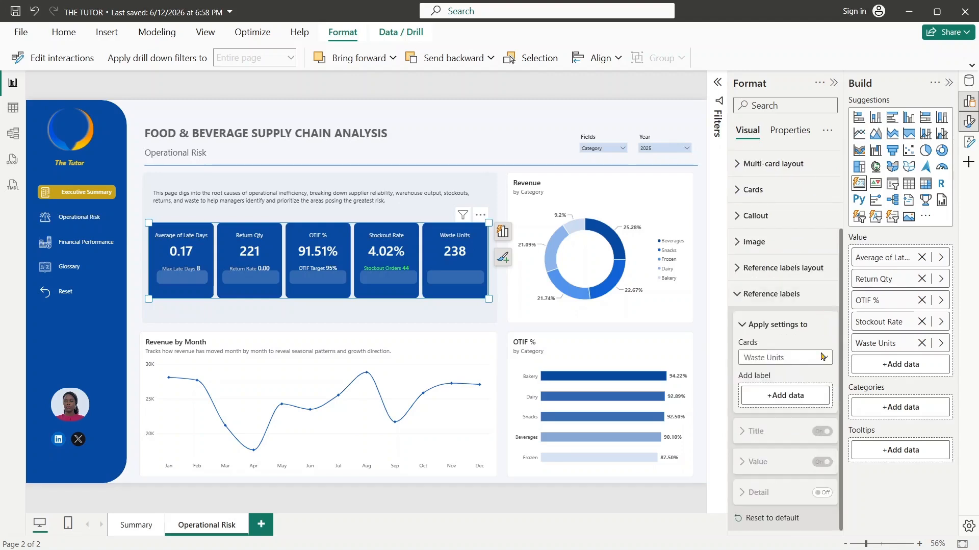
click(795, 397)
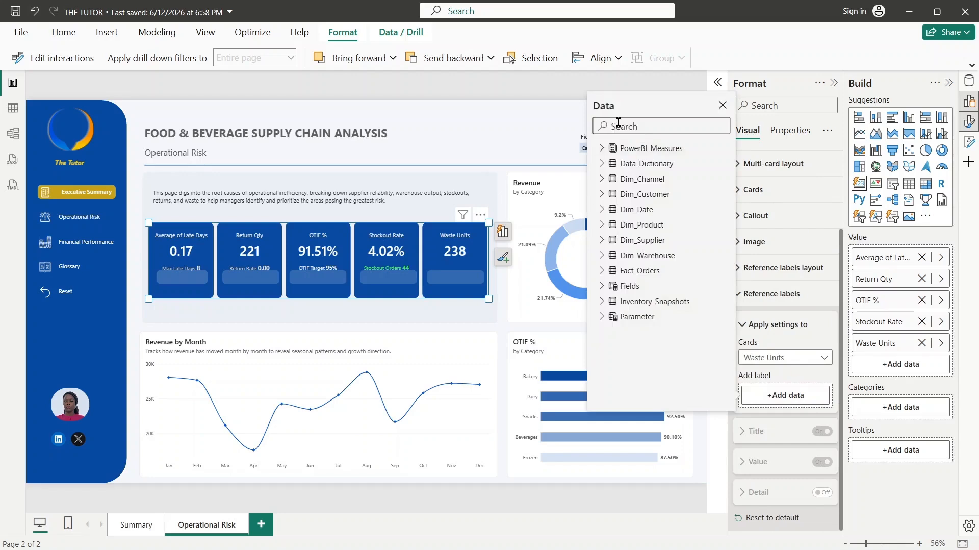
text(wastrr)
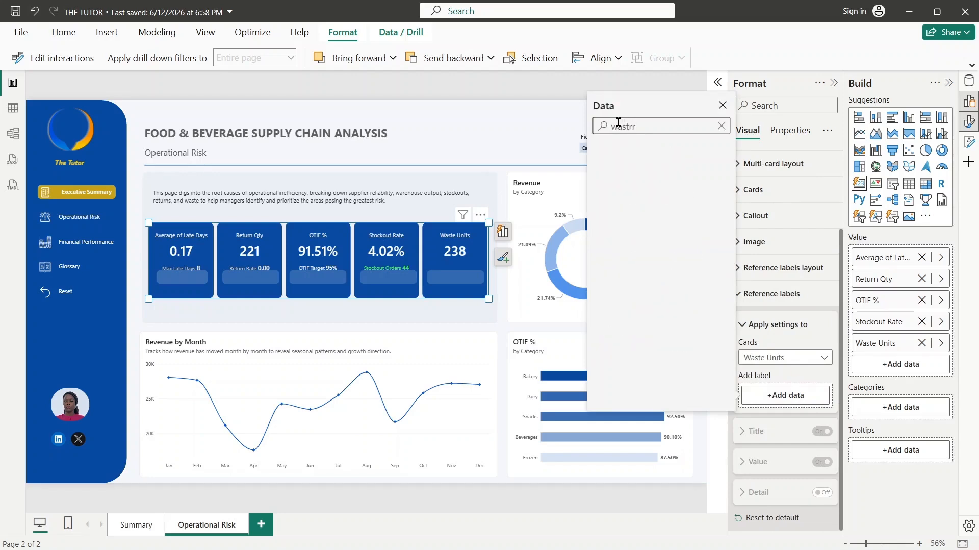
key(BackSpace)
key(BackSpace)
text(e)
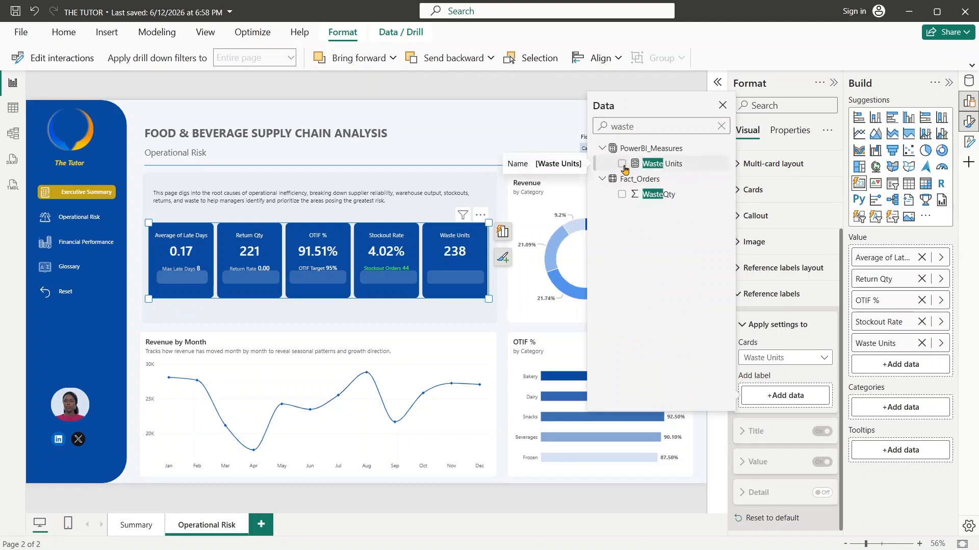
click(622, 164)
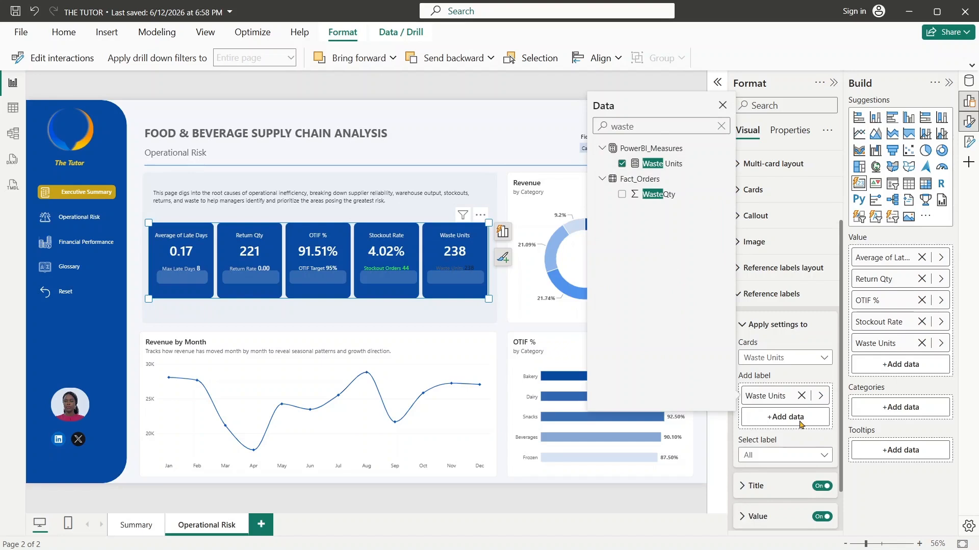
click(622, 193)
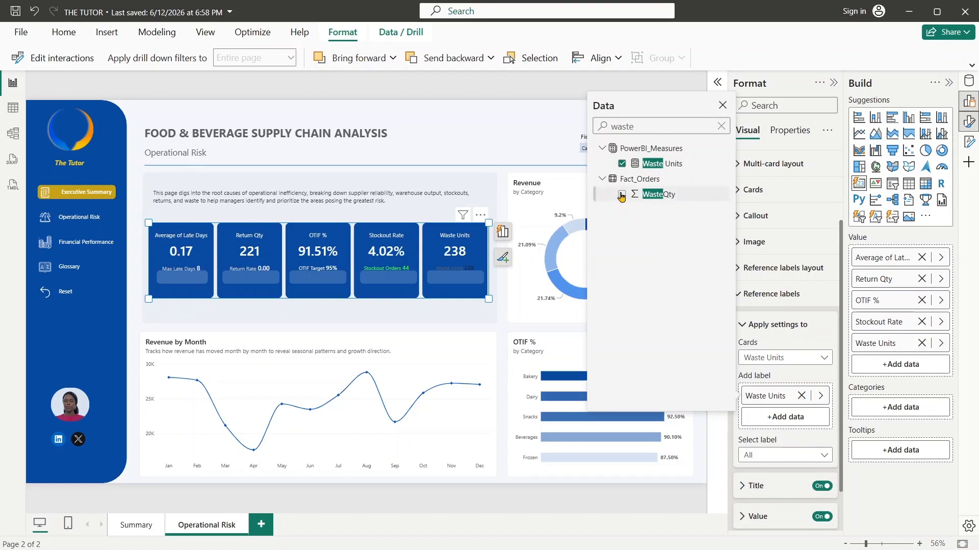
click(620, 164)
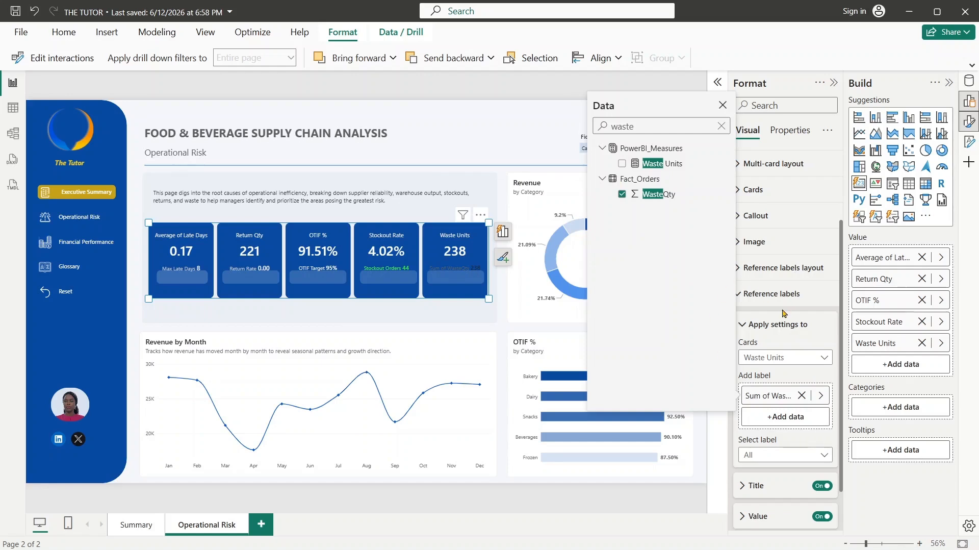
- Set the summarization of the Waste Units card's WasteQty reference label to Maximum
click(822, 396)
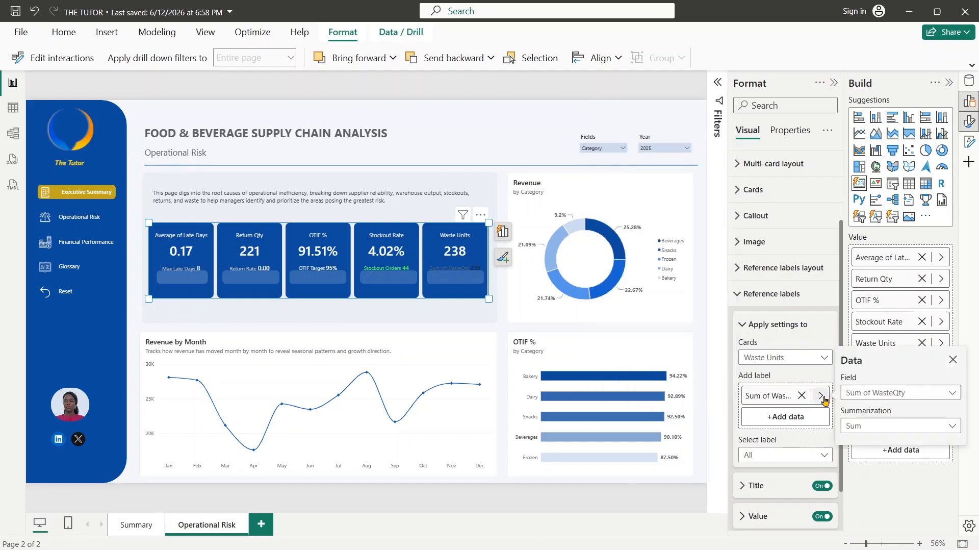
click(876, 429)
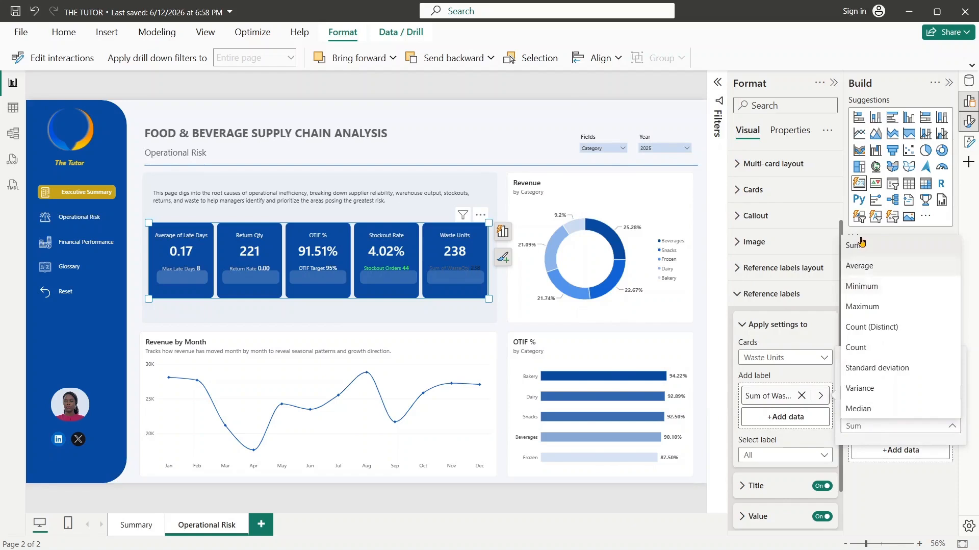
click(862, 307)
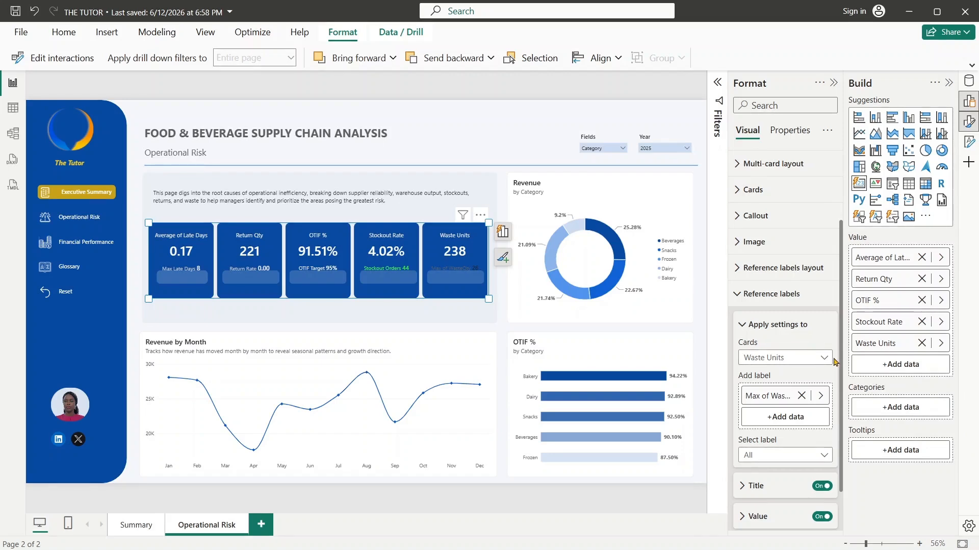
- Give the Waste Units card's Max of WasteQty reference label the custom title "Max Qty Wasted"
drag(841, 367, 842, 420)
click(798, 401)
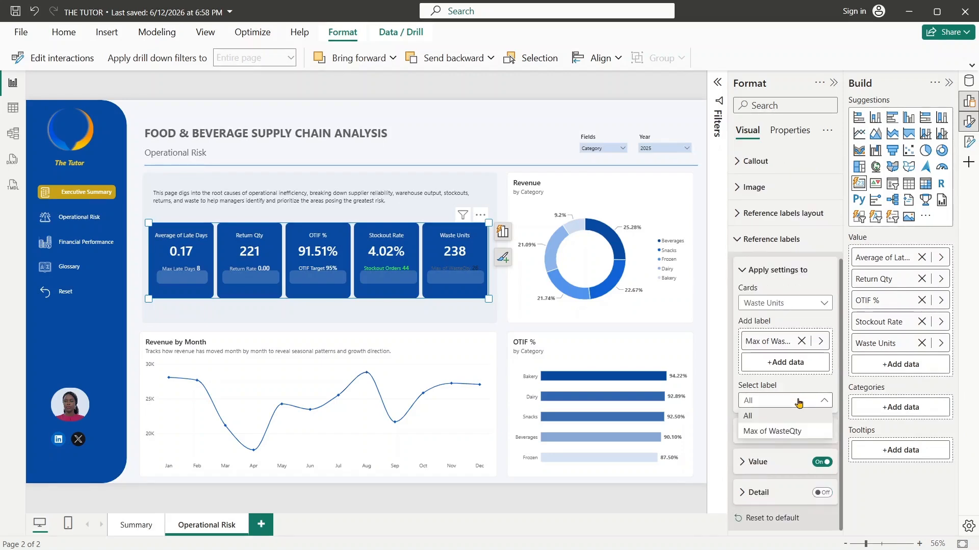
click(785, 431)
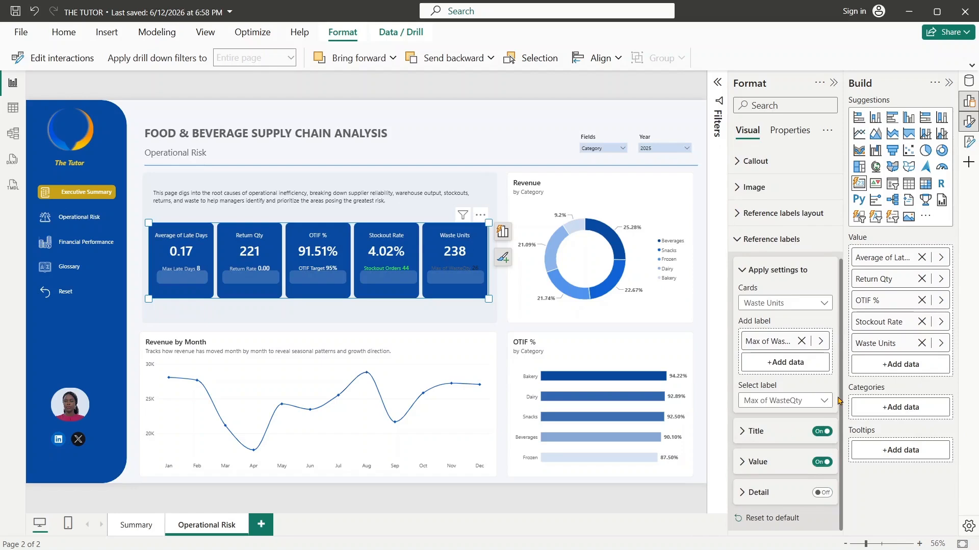
click(763, 432)
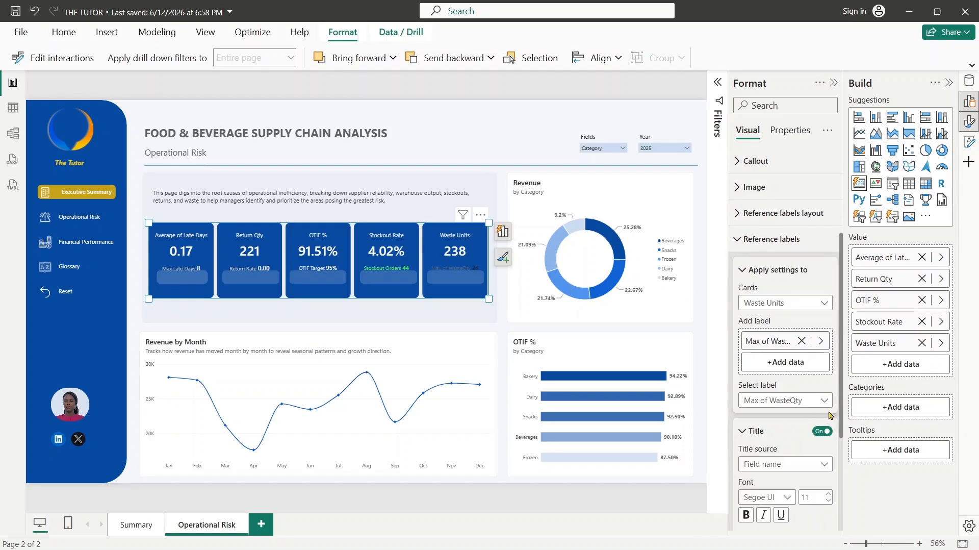
drag(844, 412, 842, 413)
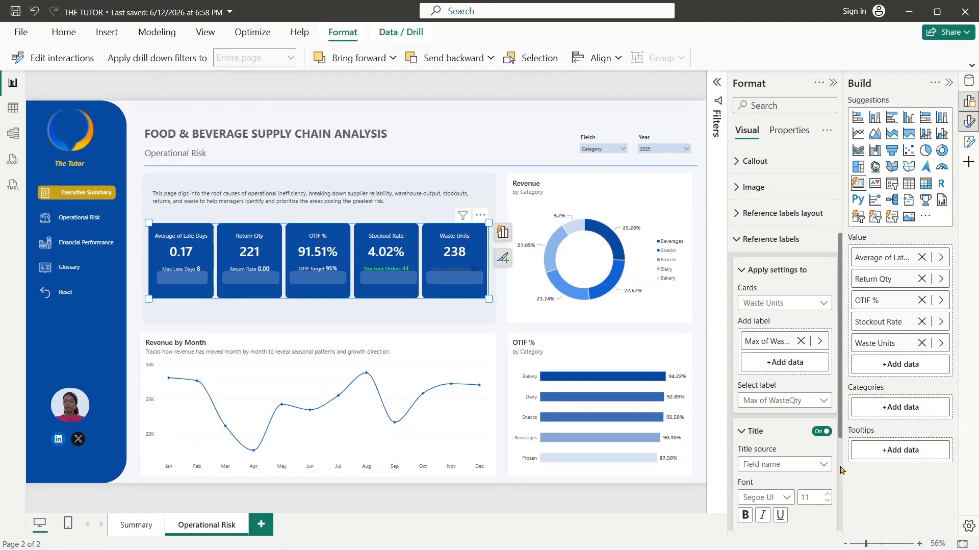
scroll(842, 470, down, 3)
click(771, 293)
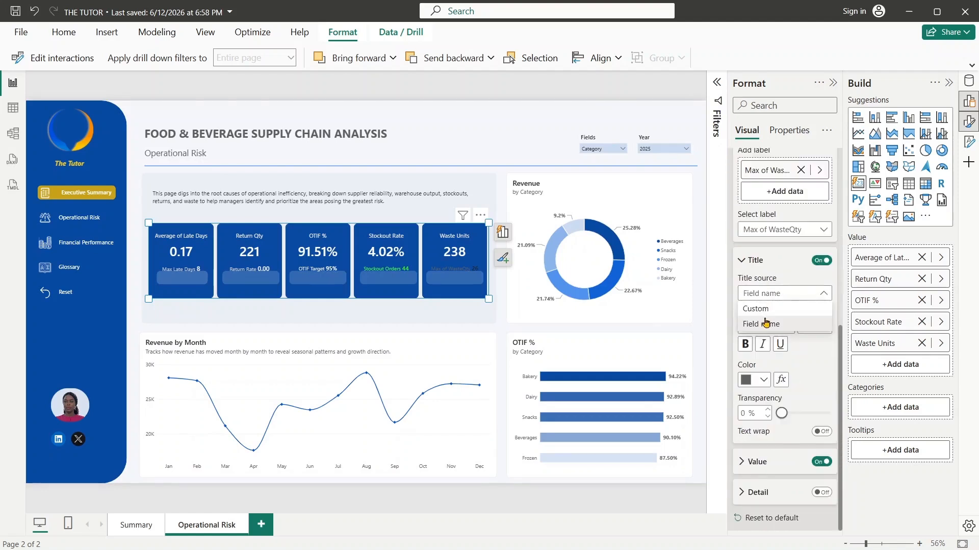
click(766, 322)
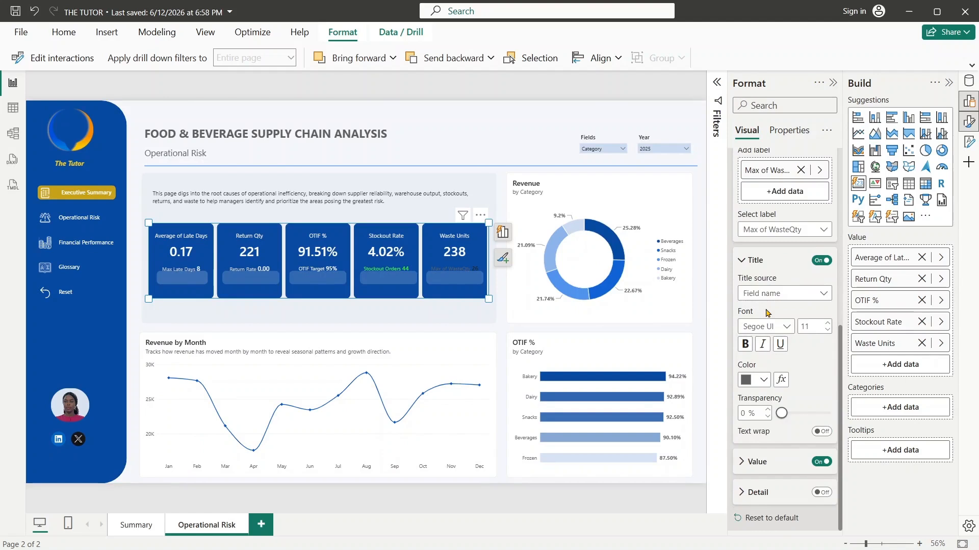
drag(801, 327, 764, 328)
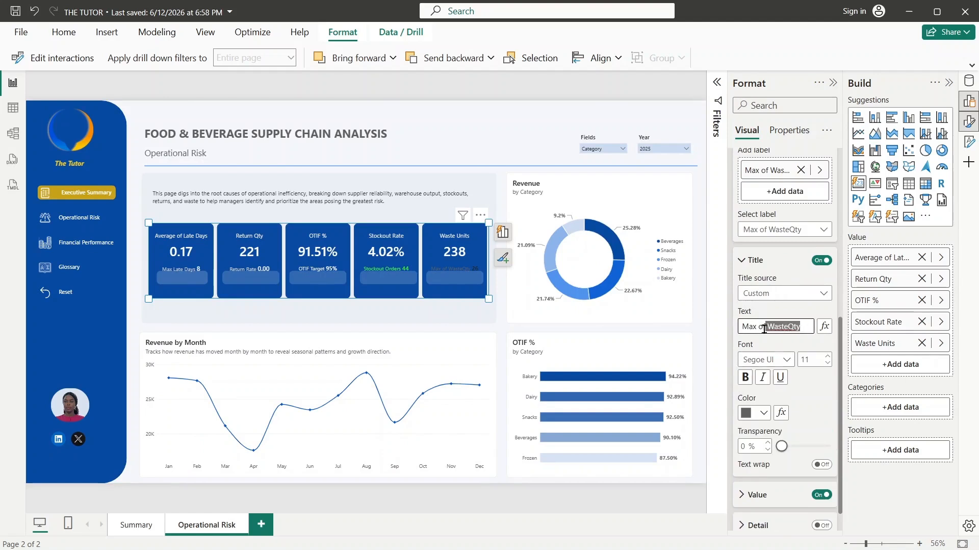
key(BackSpace)
- Color the Waste Units reference label's title White, 20% darker
click(763, 412)
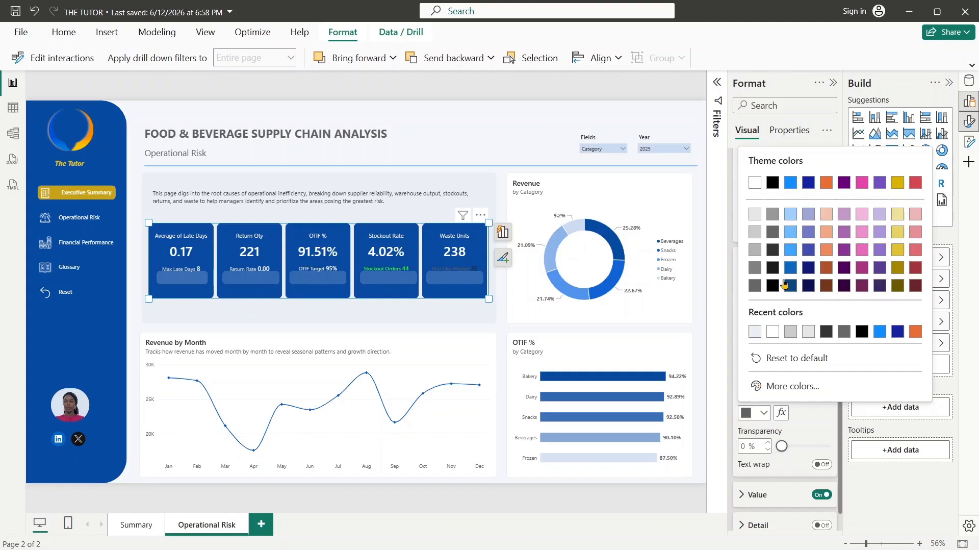
click(755, 231)
click(785, 229)
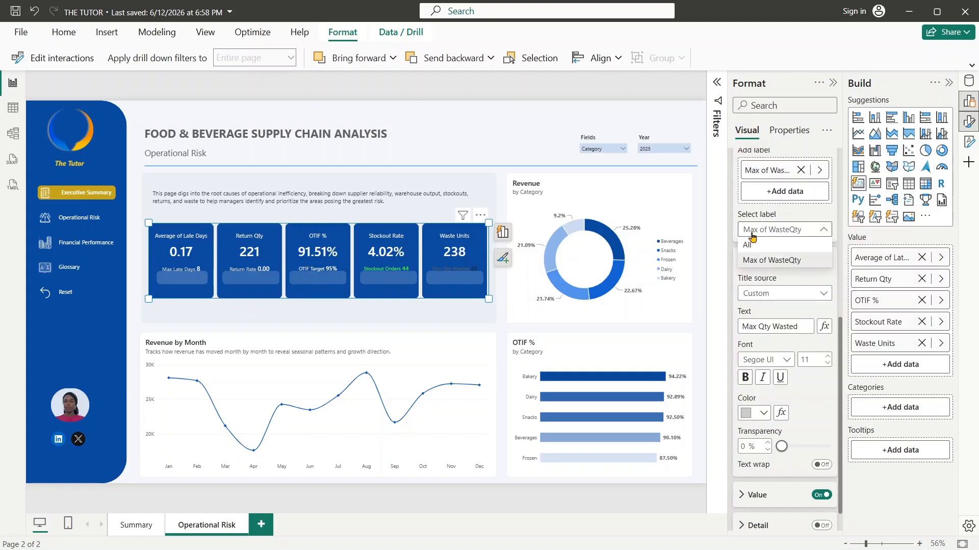
- Set the Waste Units reference label's value to font size 13 and color #EBEFF4
click(740, 500)
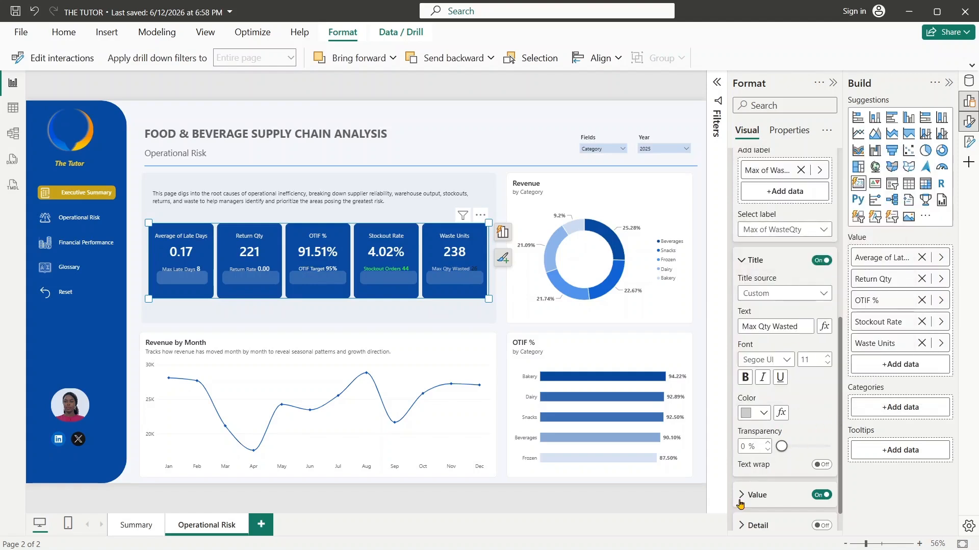
scroll(842, 434, down, 1)
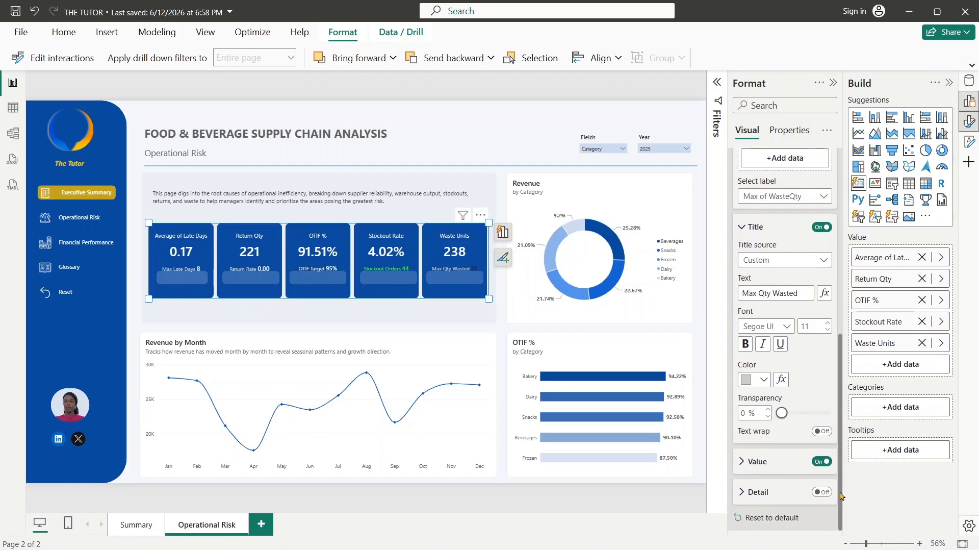
click(740, 461)
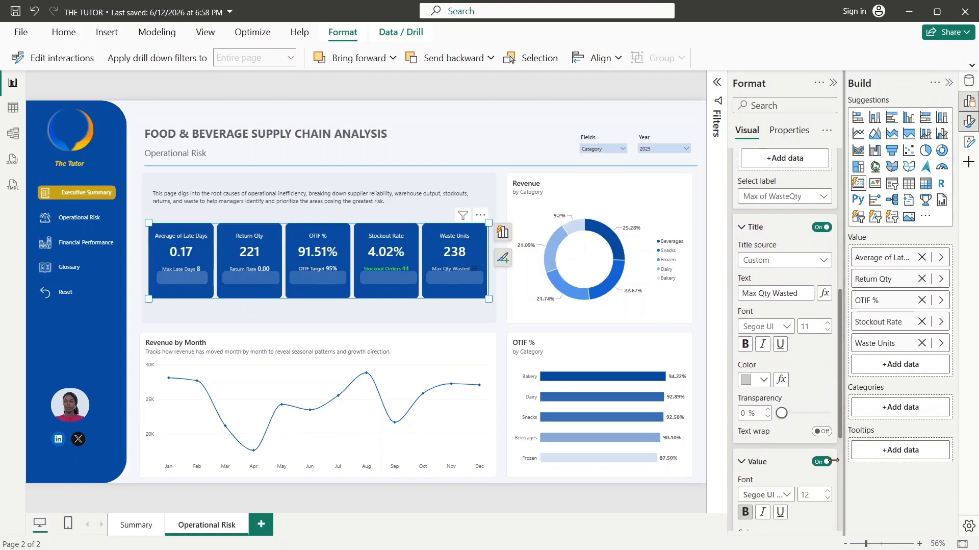
drag(842, 509, 841, 448)
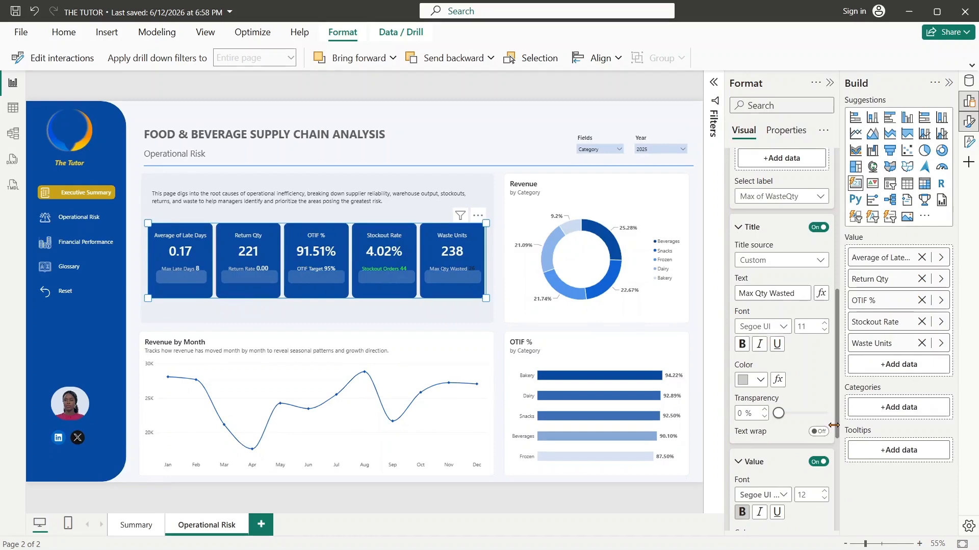
scroll(836, 408, down, 4)
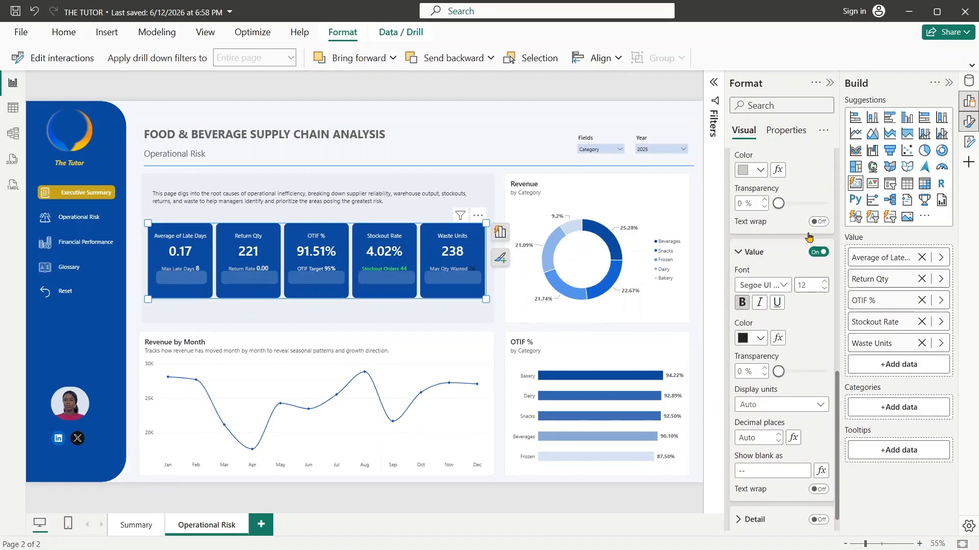
click(755, 338)
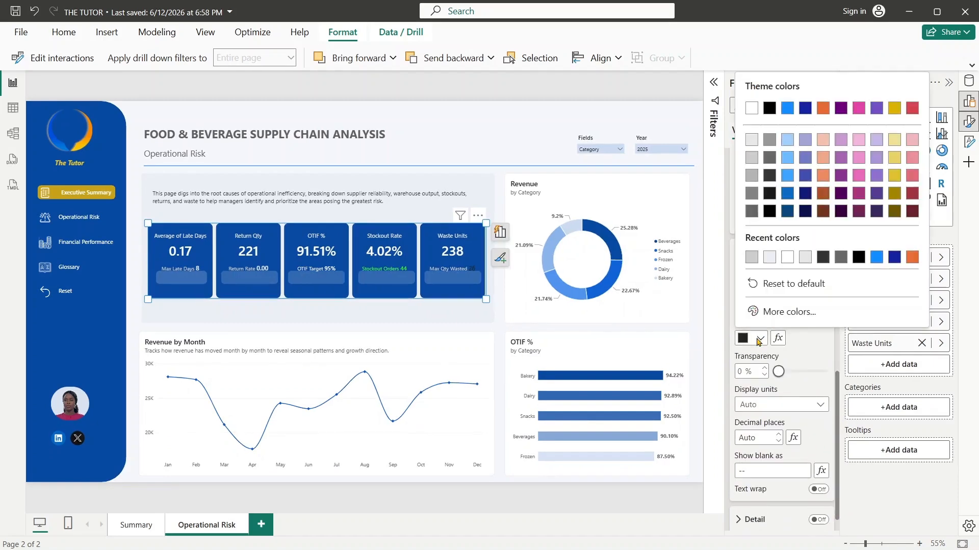
click(770, 257)
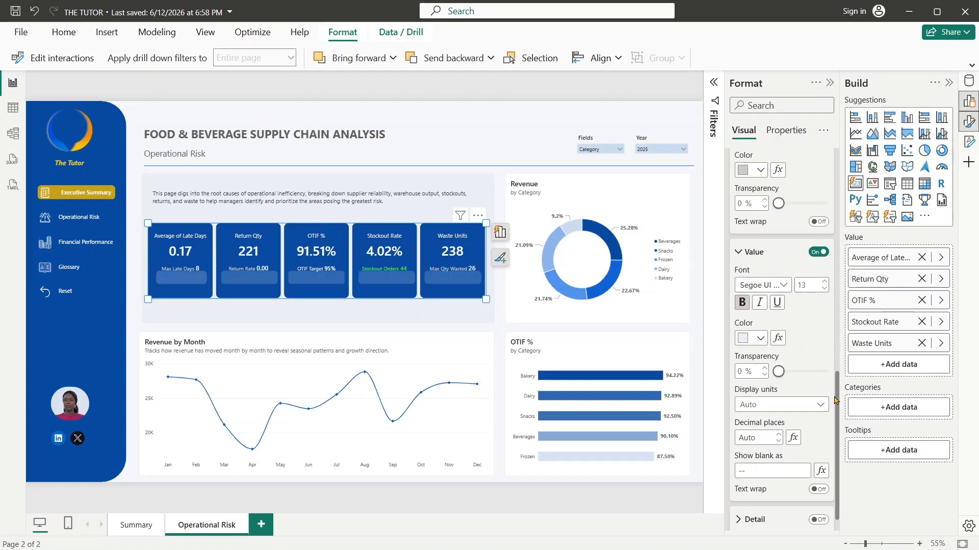
- Remove the conditional color from the Stockout Rate card's reference label title and color it White, 20% darker
drag(838, 402, 834, 238)
click(785, 295)
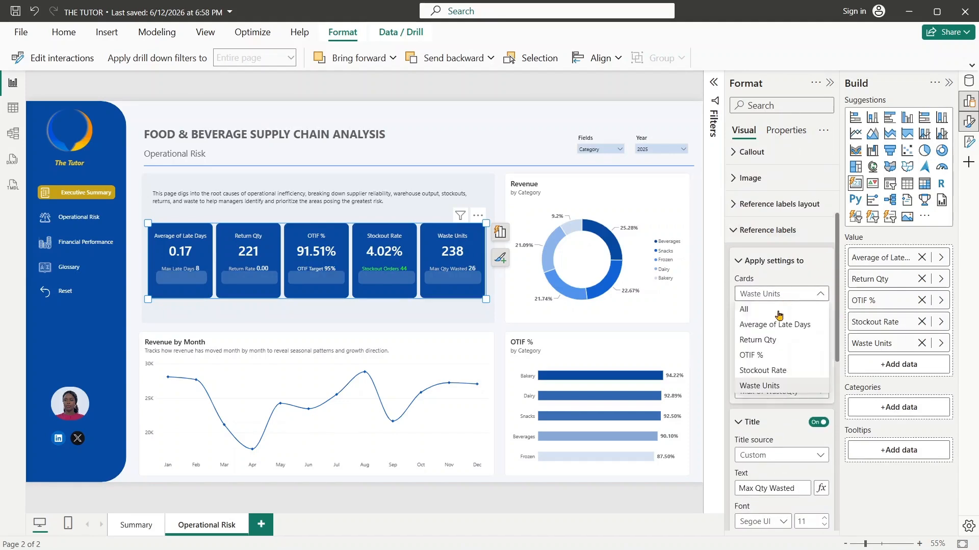
click(763, 375)
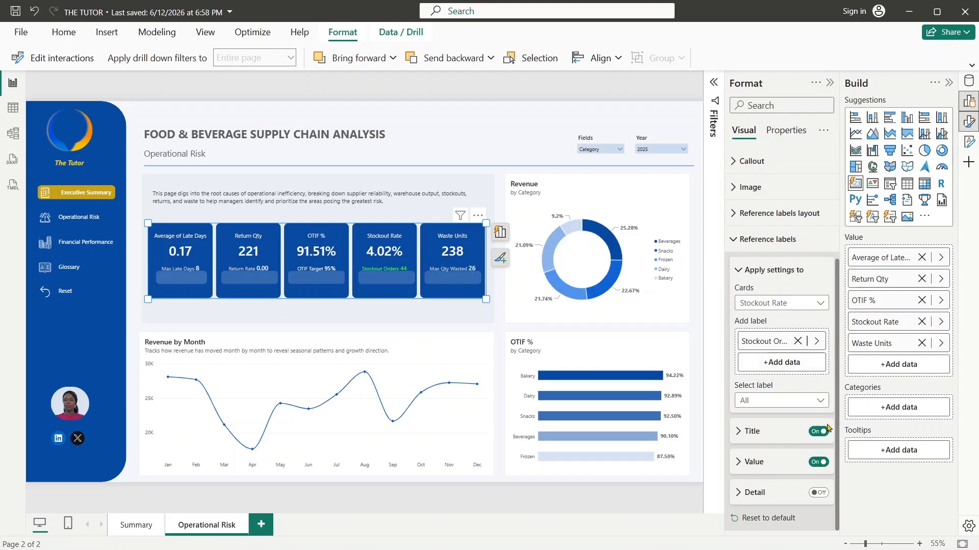
click(737, 433)
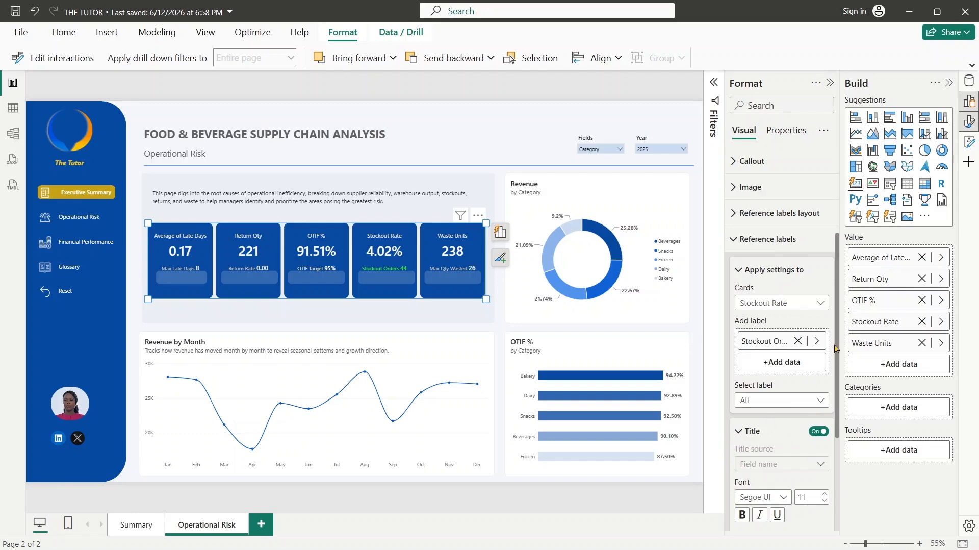
drag(836, 351, 842, 463)
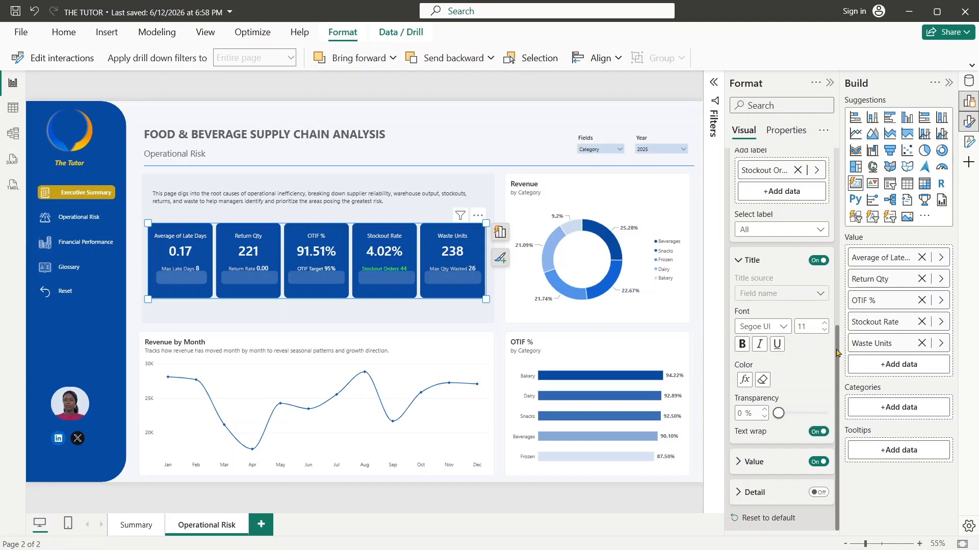
click(744, 380)
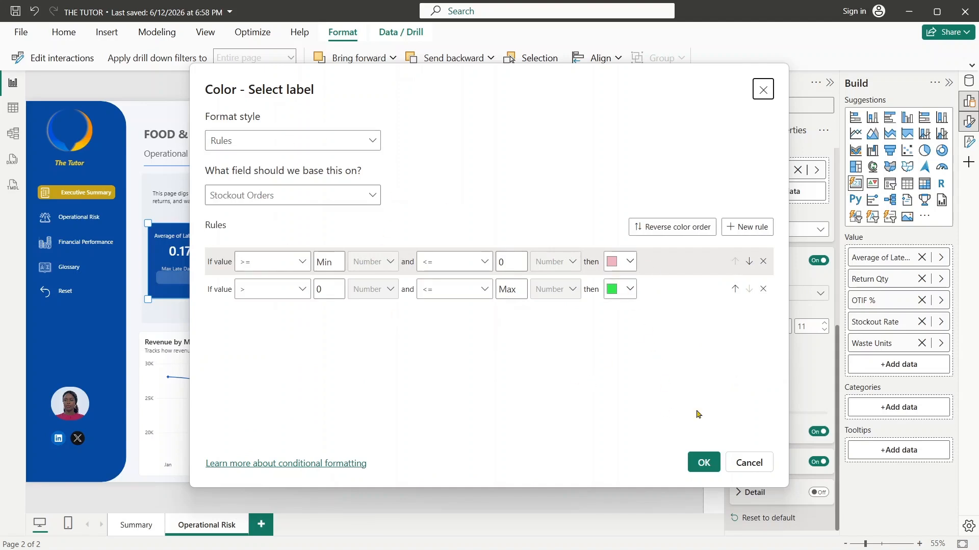
click(748, 461)
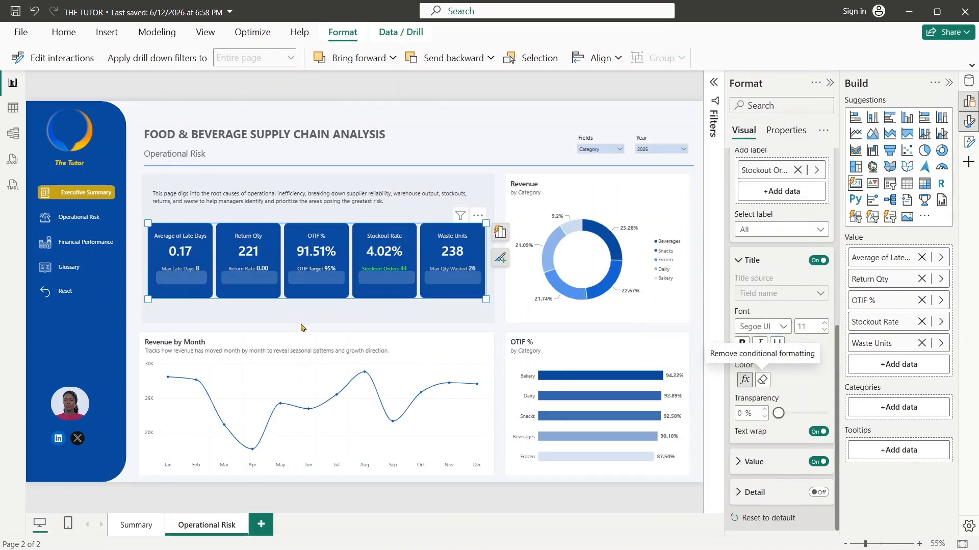
click(762, 379)
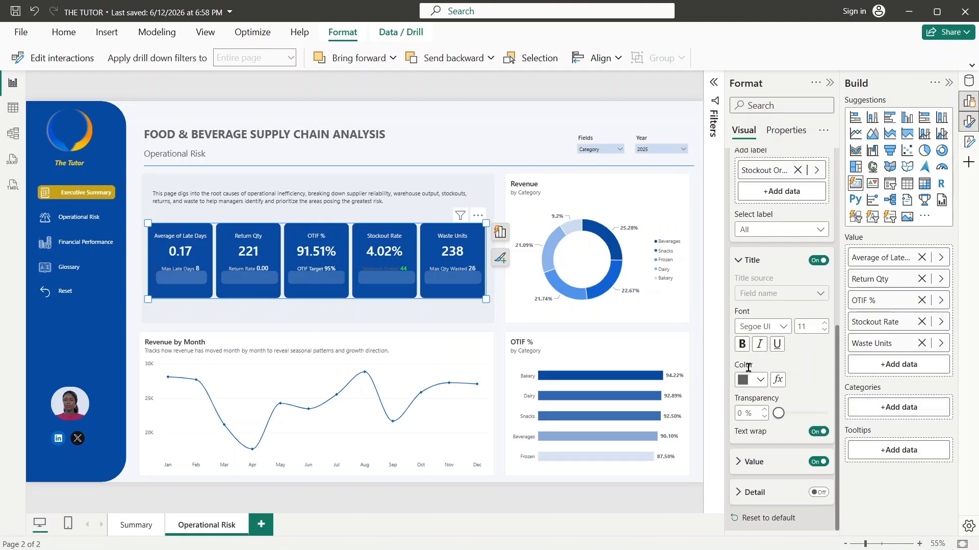
click(751, 379)
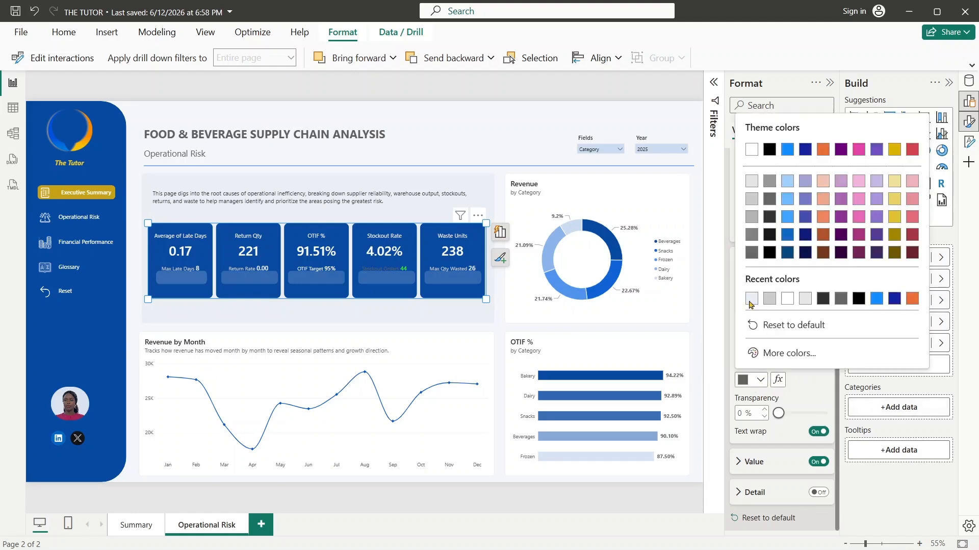
click(752, 200)
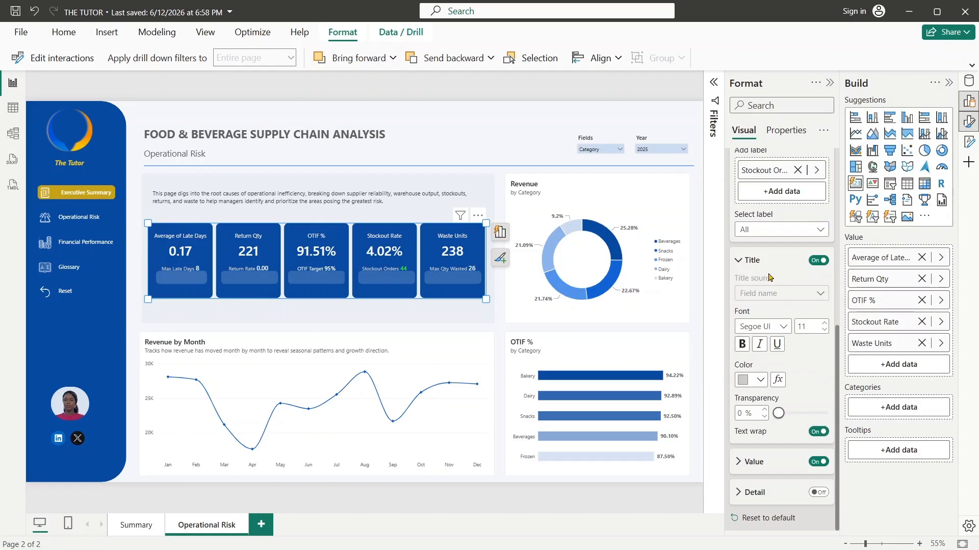
- Remove the conditional color from the Stockout Rate reference label's value and color it with the recently used #EBEFF4
click(743, 464)
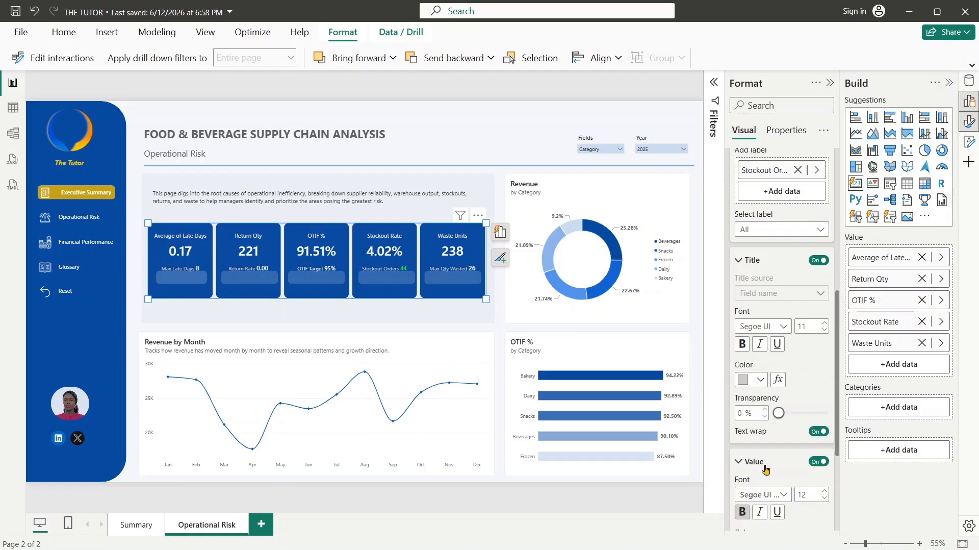
scroll(839, 393, down, 5)
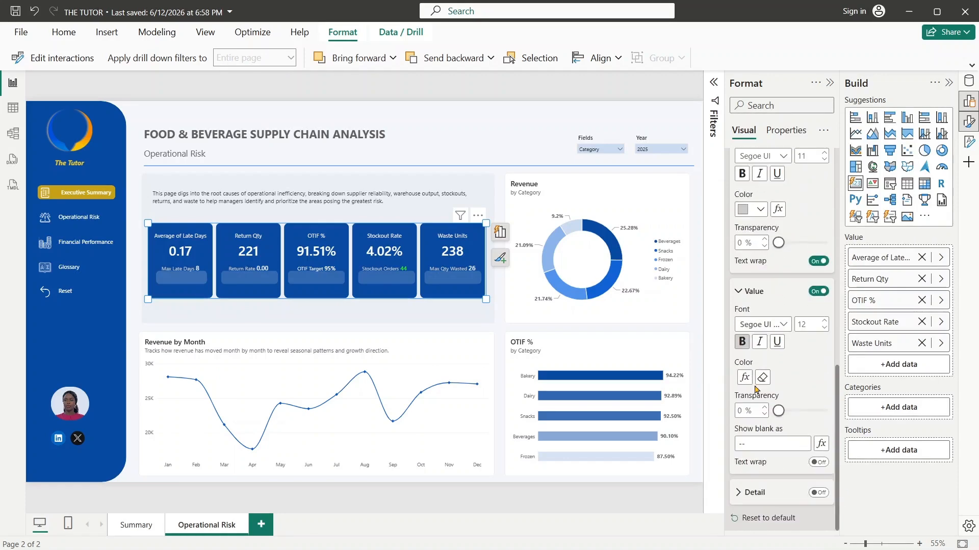
click(764, 380)
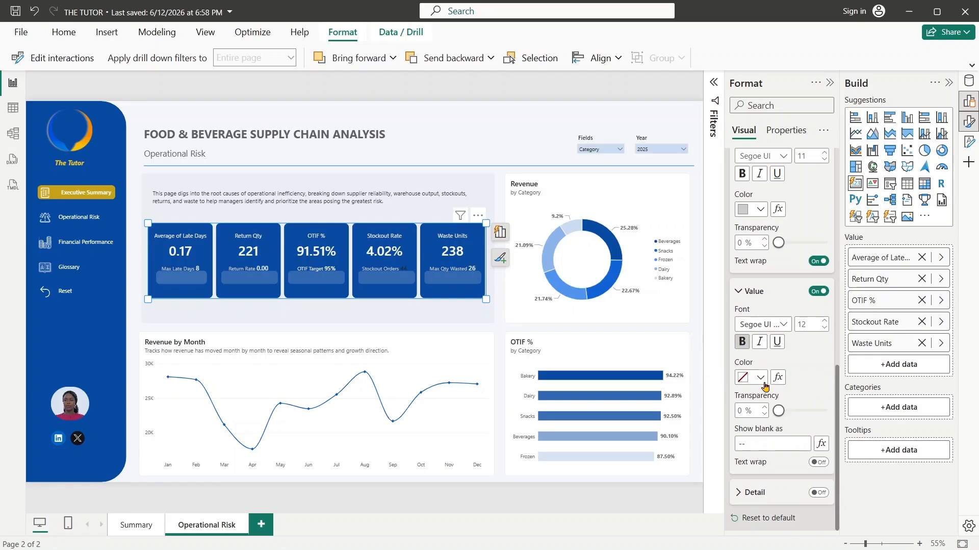
click(759, 376)
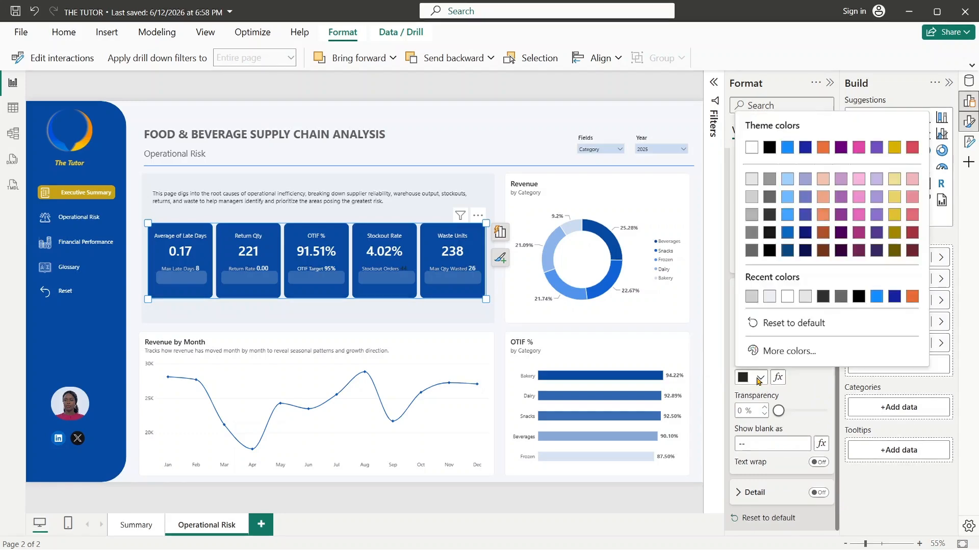
click(768, 298)
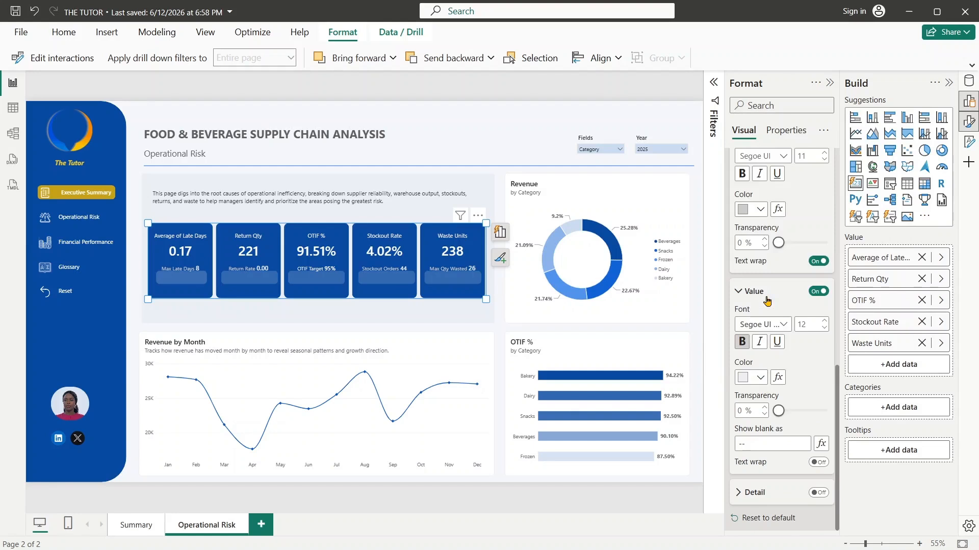
drag(837, 383, 836, 109)
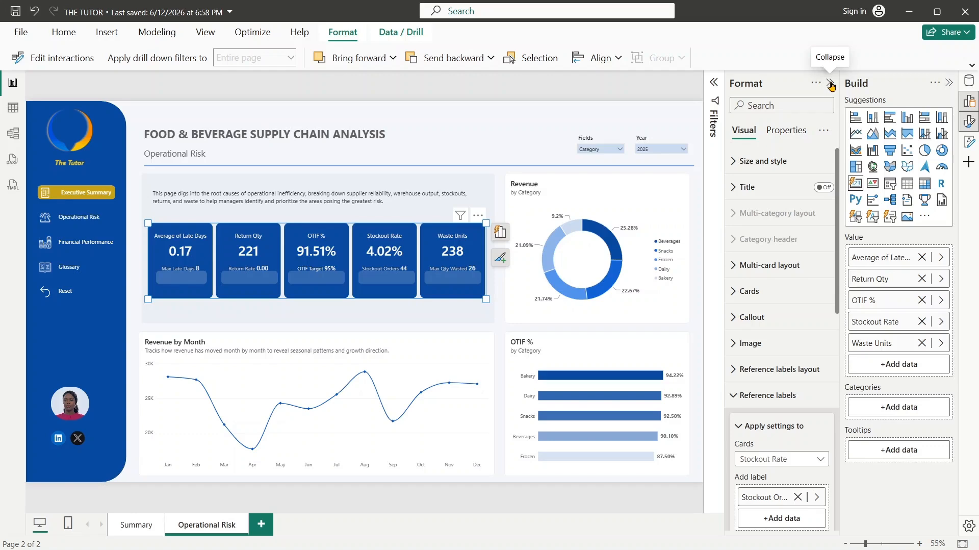
- Collapse the formatting options and move the translucent rounded shapes up so they frame the KPI cards' reference labels
click(831, 84)
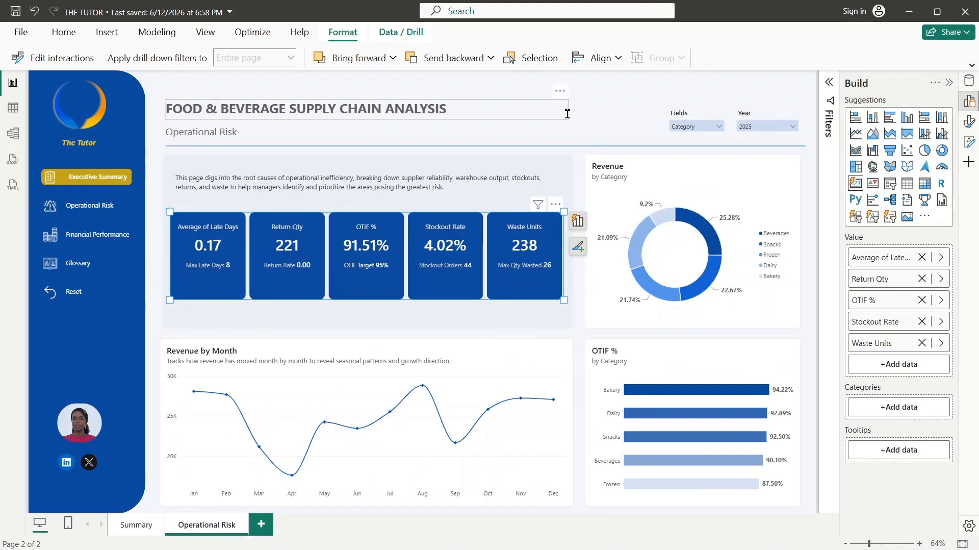
click(567, 113)
click(606, 125)
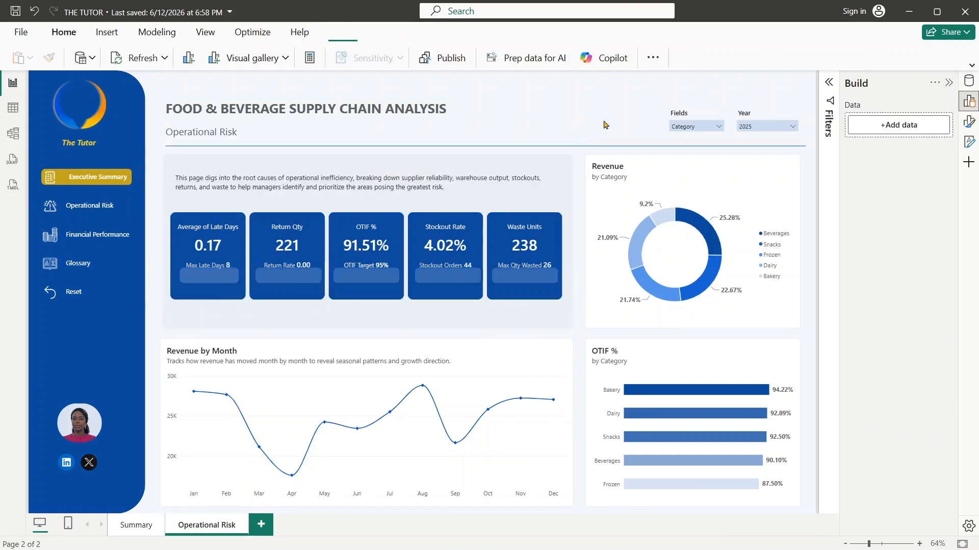
drag(432, 282, 432, 273)
click(433, 273)
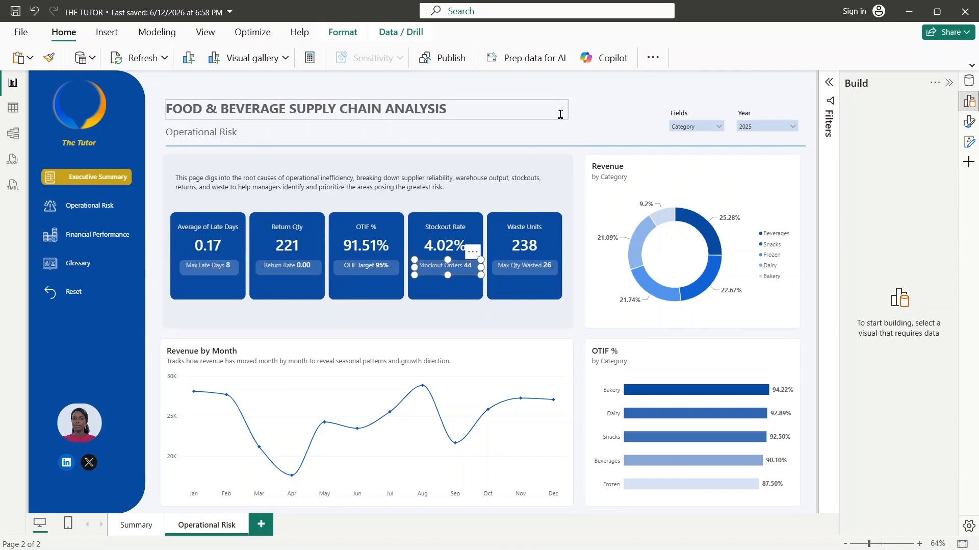
click(567, 114)
click(598, 122)
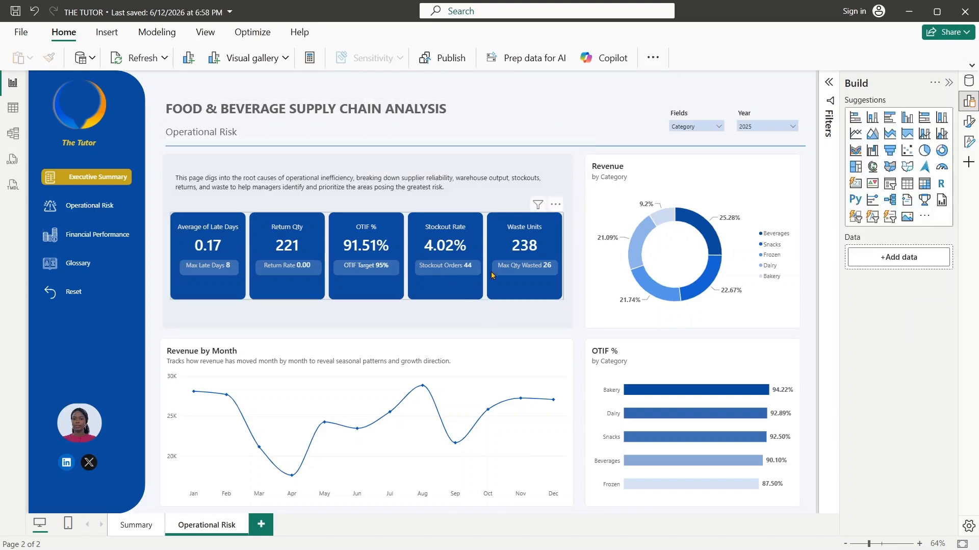
- Try a Black fill on the translucent rounded shape framing the Waste Units card's reference label
click(504, 274)
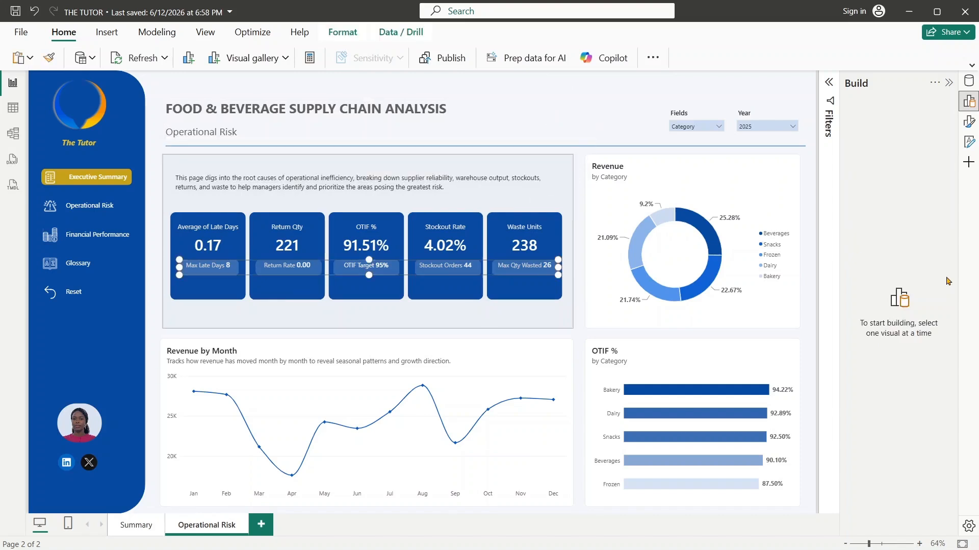
click(970, 124)
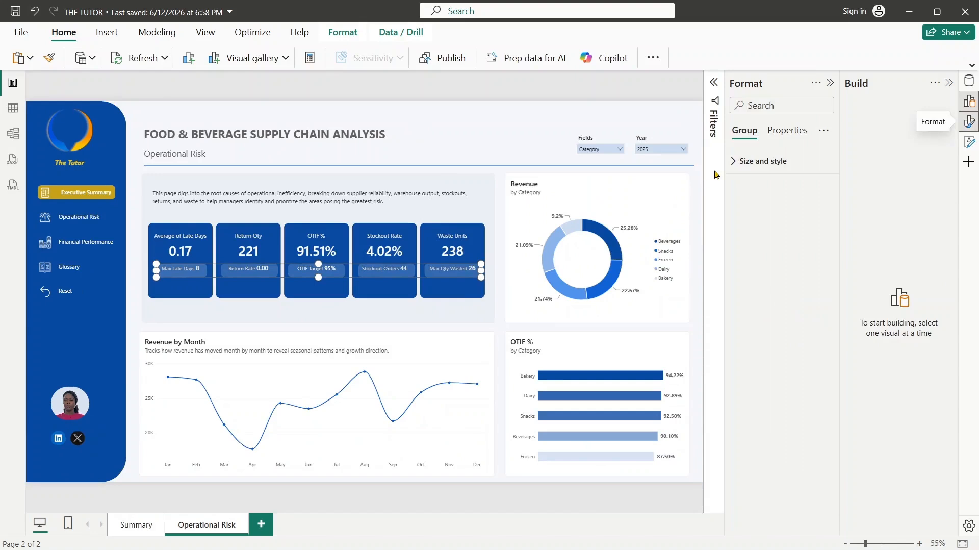
click(735, 161)
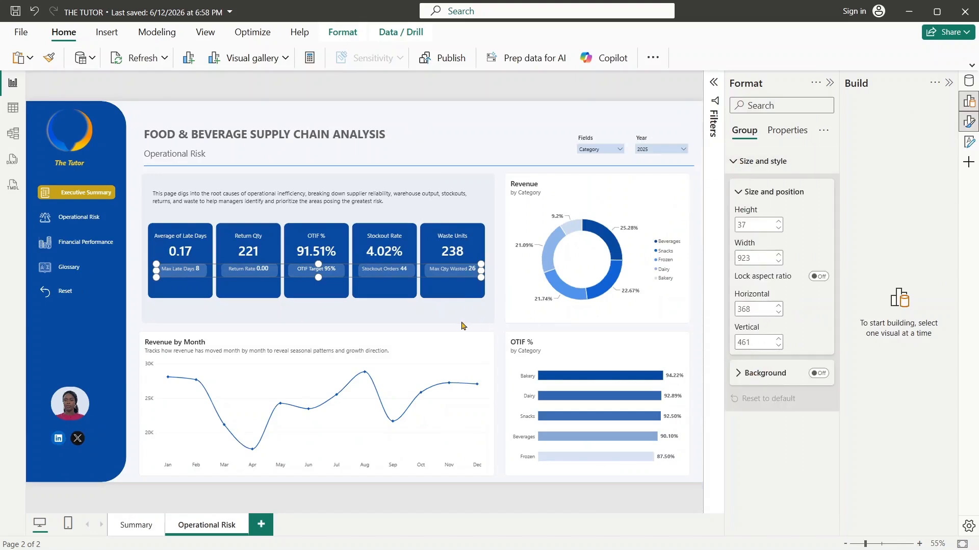
click(441, 270)
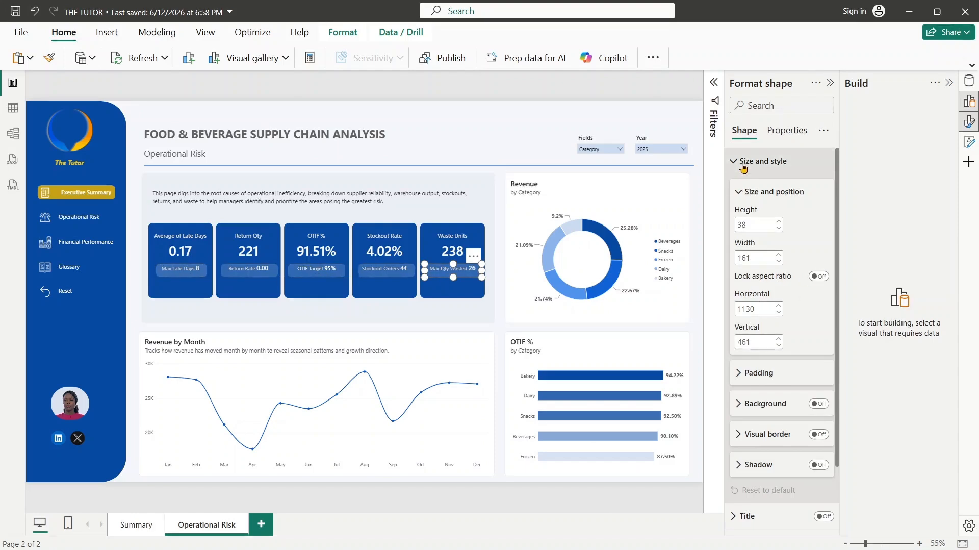
click(744, 162)
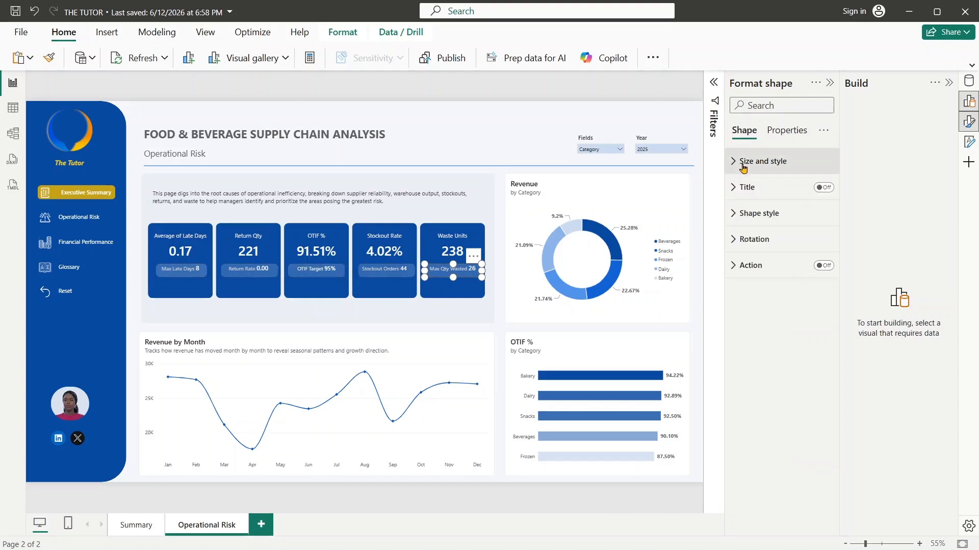
click(744, 226)
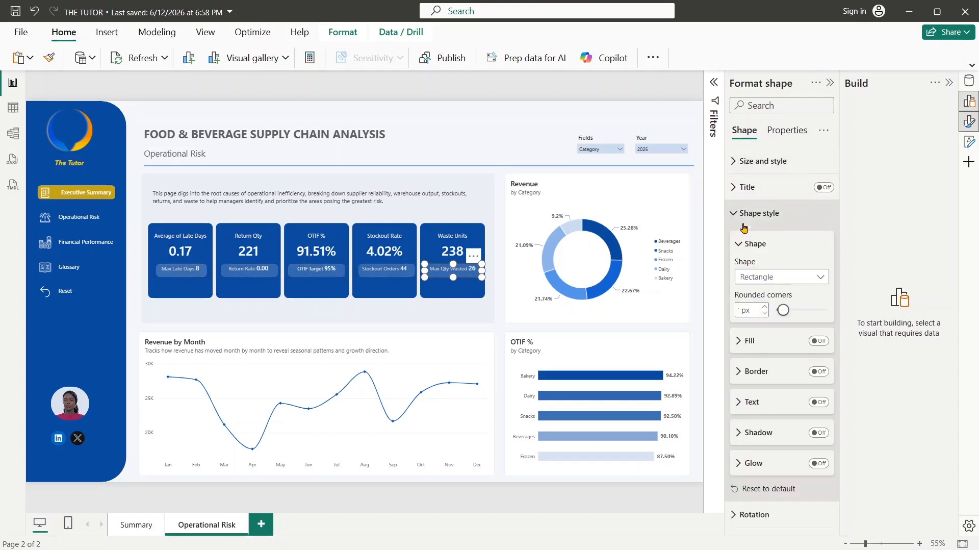
click(746, 341)
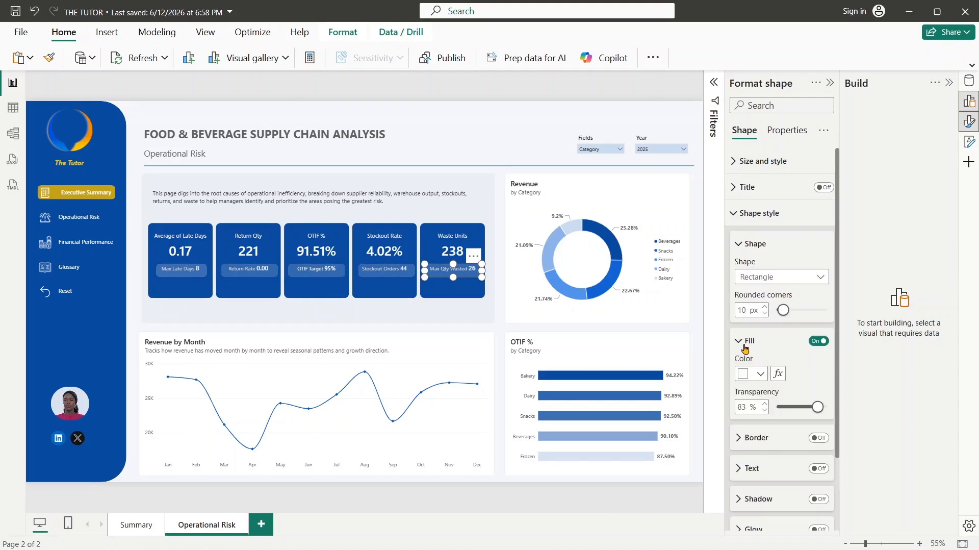
click(759, 374)
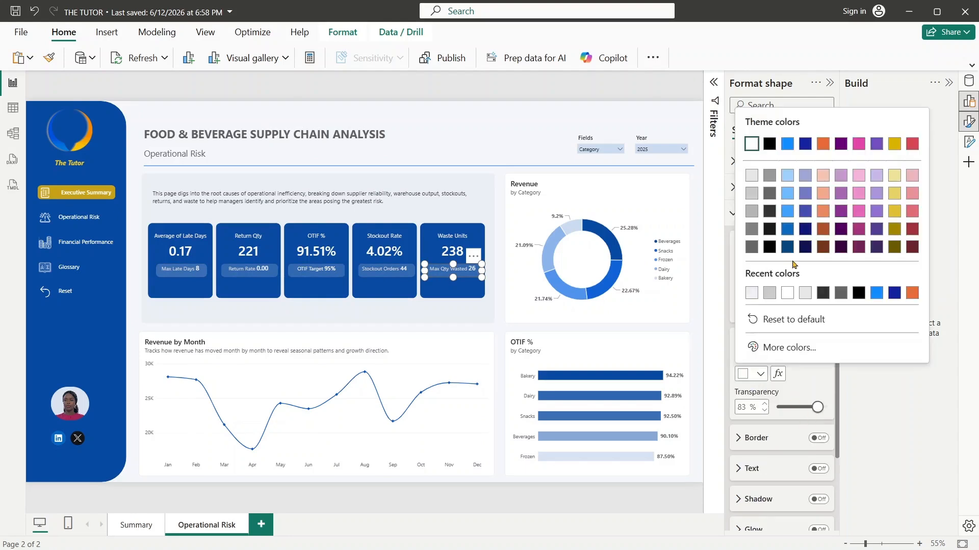
click(770, 145)
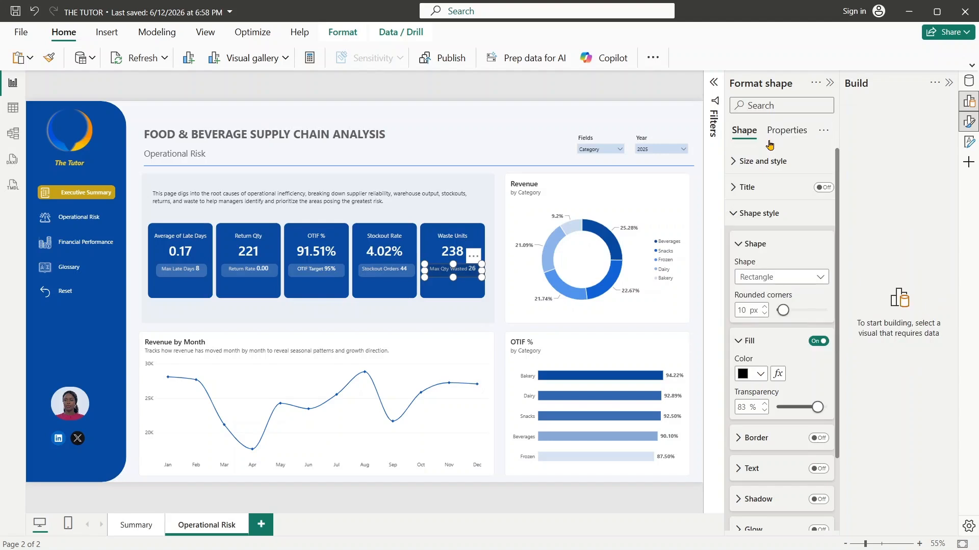
click(496, 125)
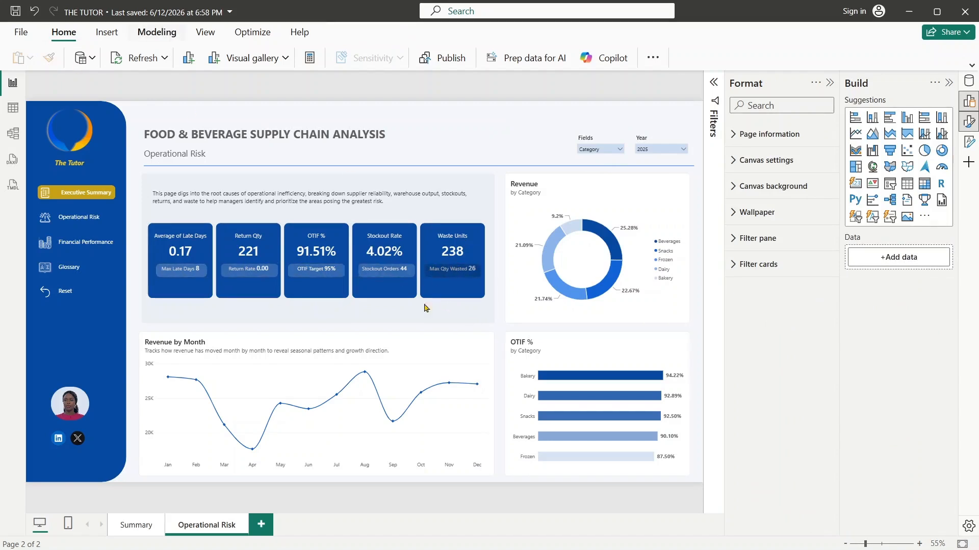
- Set the fill of the rounded shape framing the Waste Units reference label to White with 84% transparency
click(462, 275)
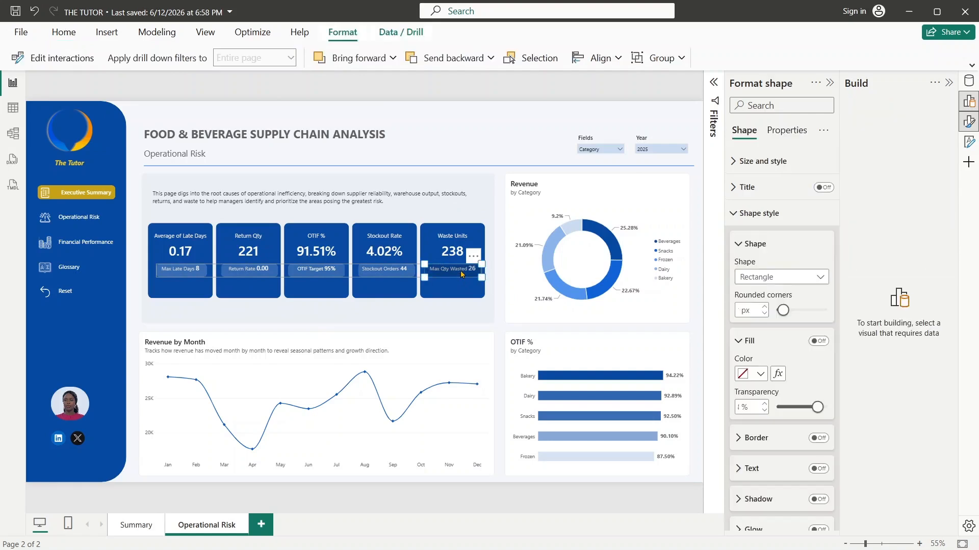
click(759, 376)
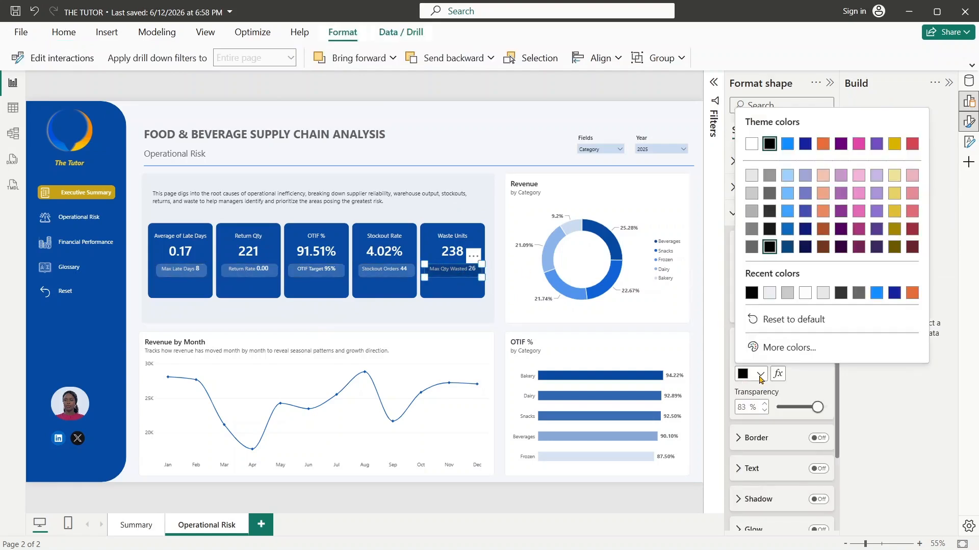
click(749, 142)
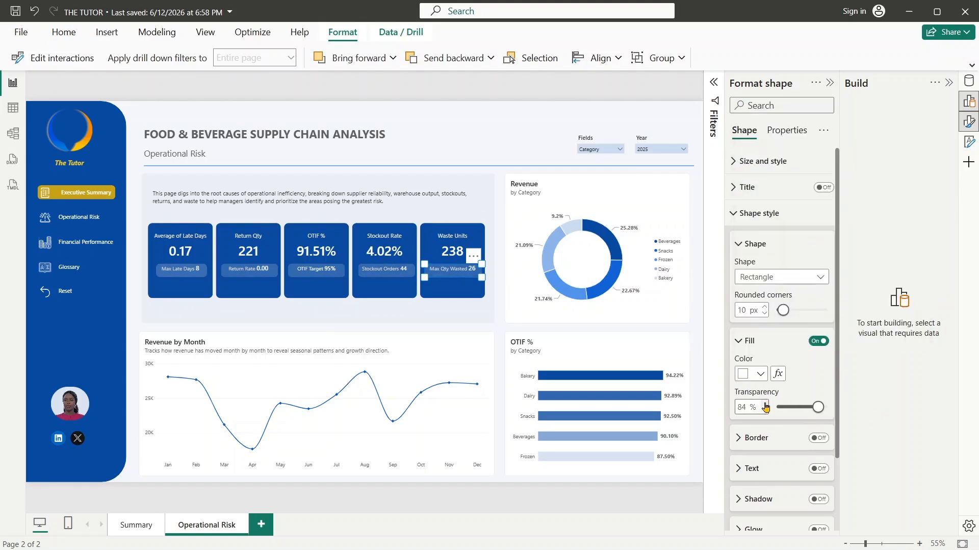
click(583, 93)
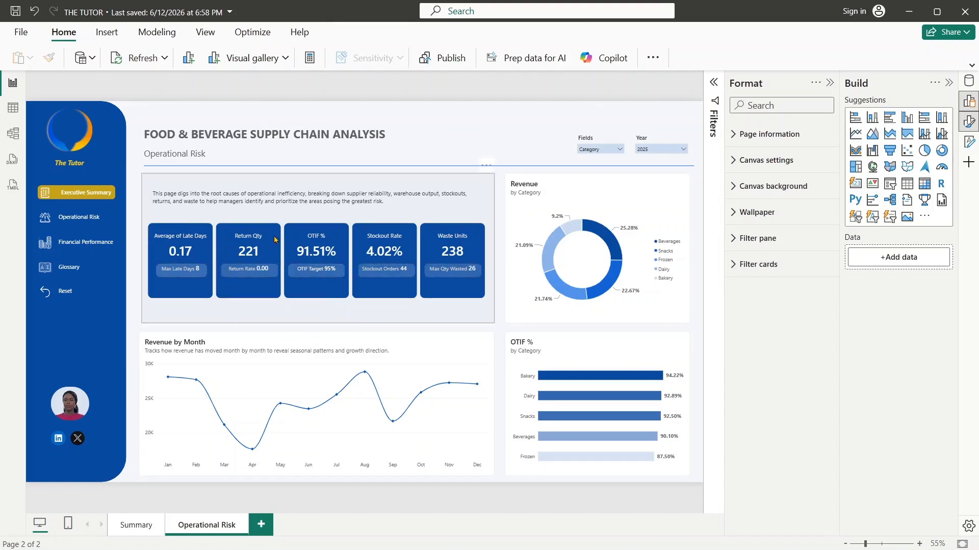
- Fill the large background rectangle behind the KPI cards with the recently used color #EBEFF4
click(494, 216)
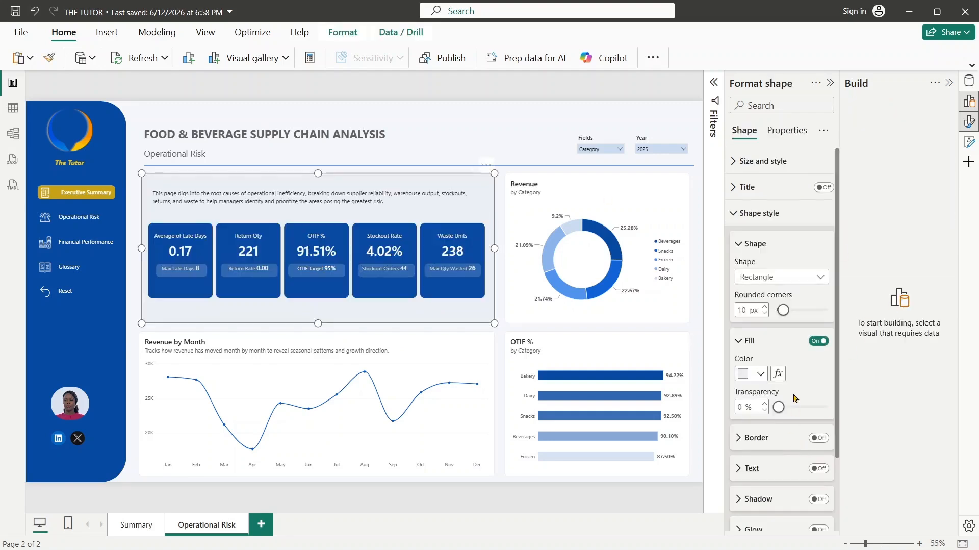
click(760, 374)
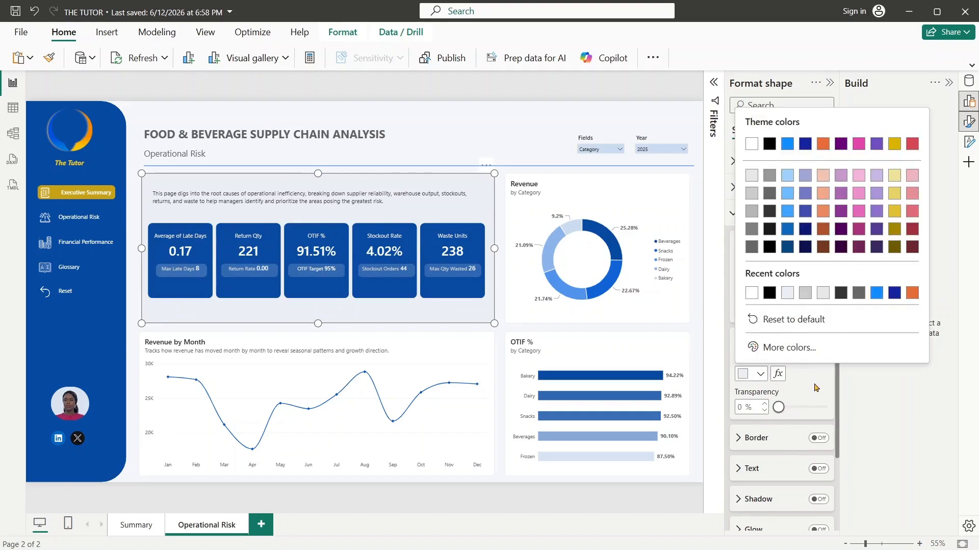
click(787, 295)
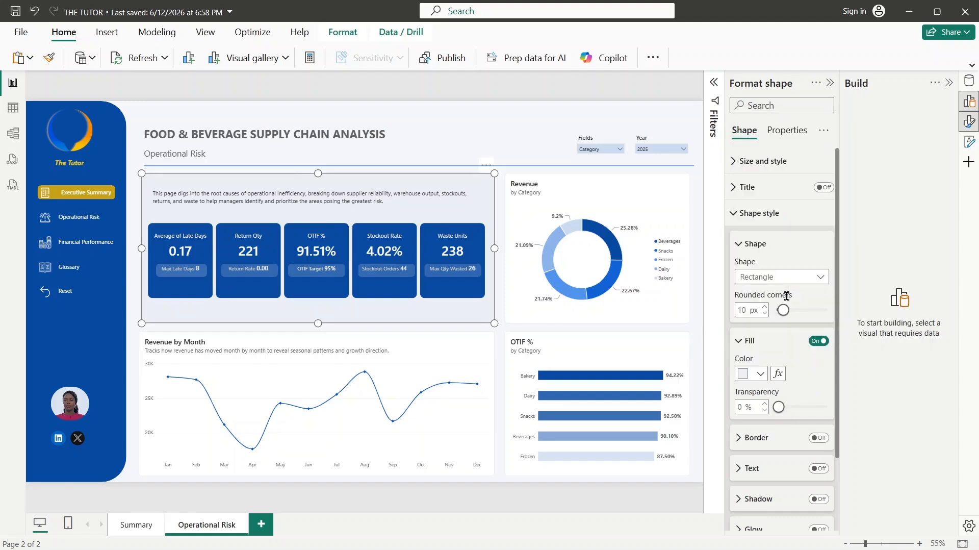
- Try several custom blue fills on the background rectangle behind the KPI cards, ending with #084CA1
click(759, 374)
click(755, 346)
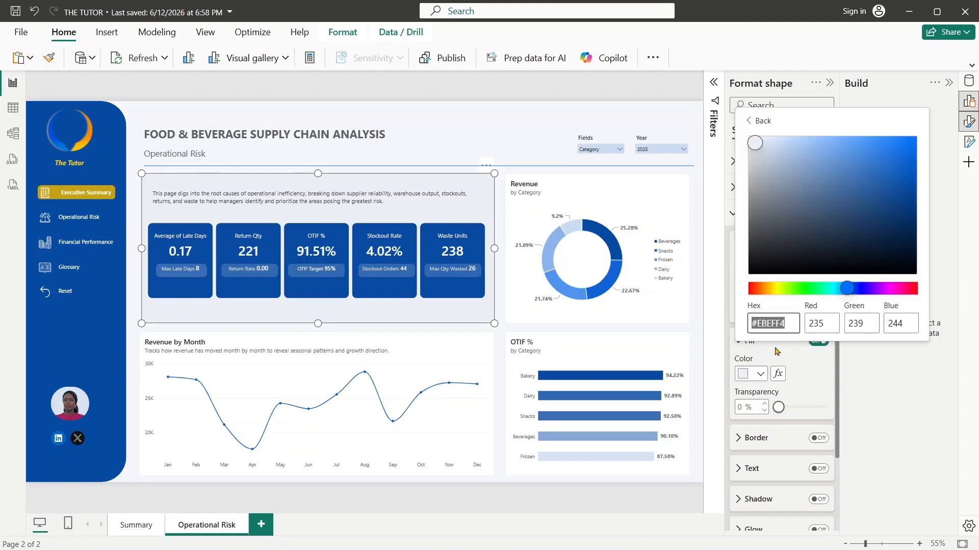
click(838, 157)
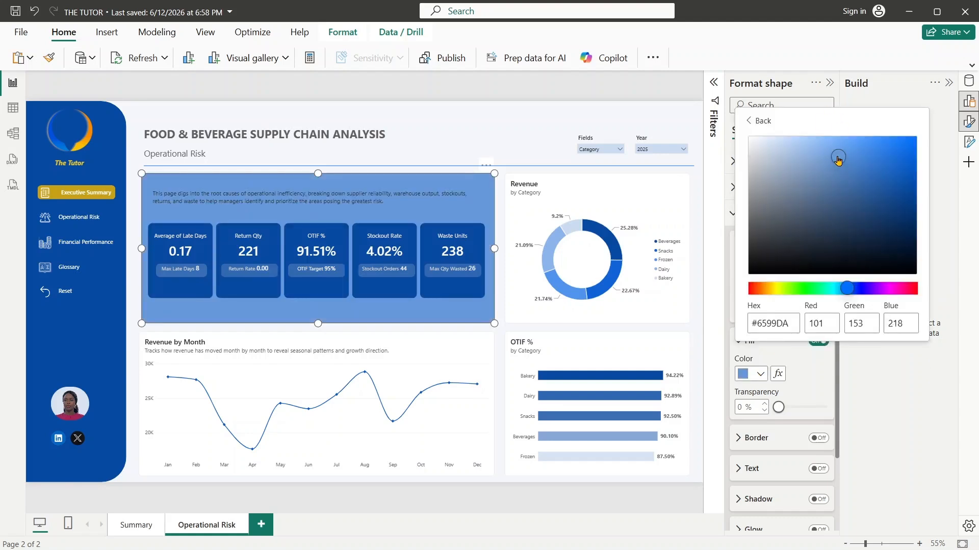
drag(903, 242, 899, 214)
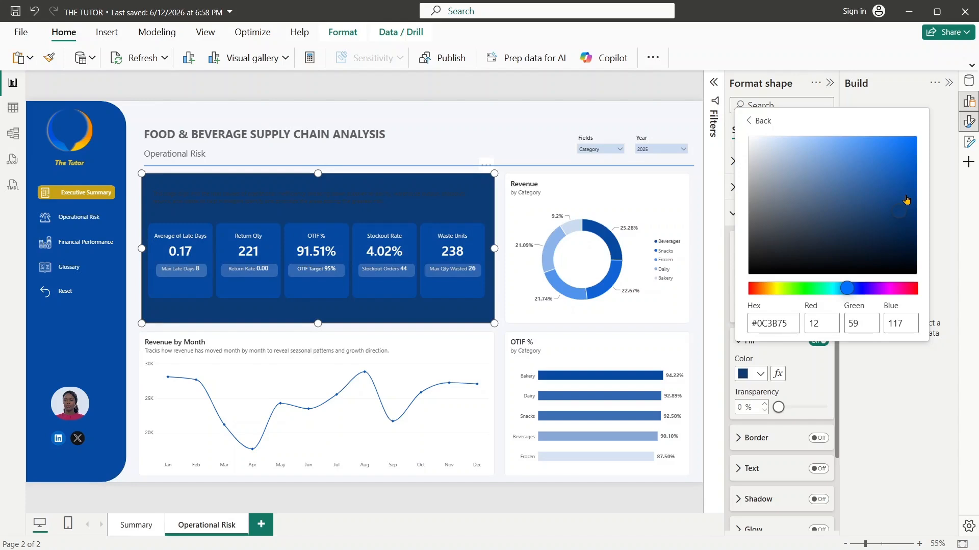
drag(907, 199, 904, 182)
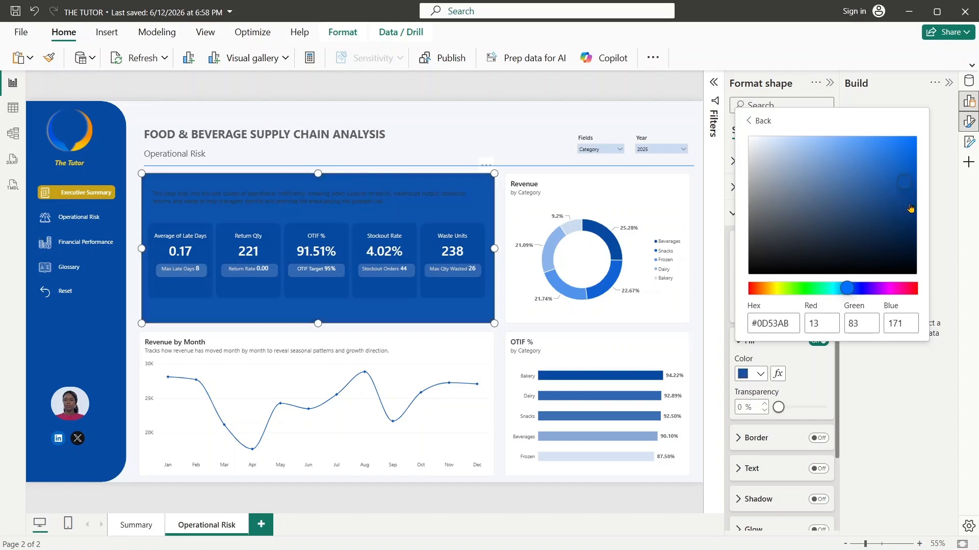
click(908, 250)
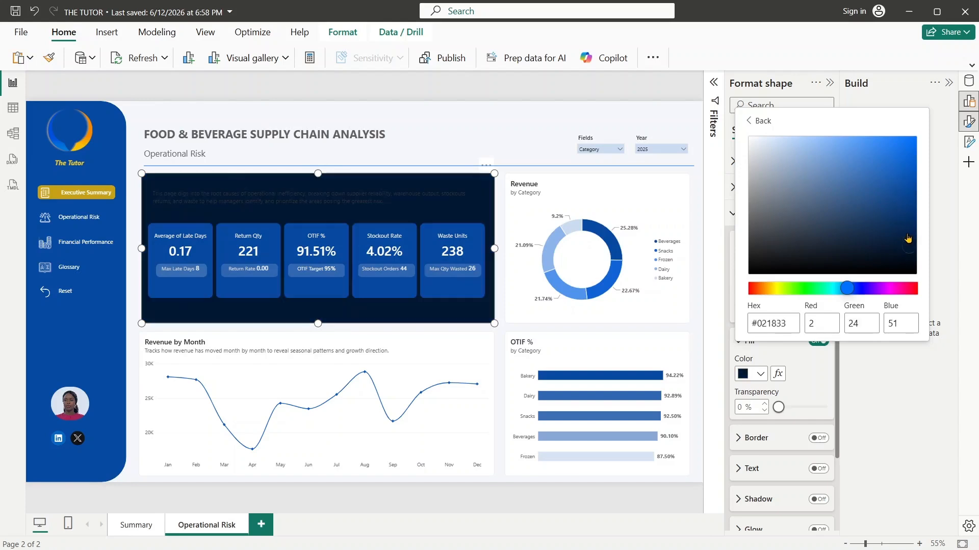
drag(907, 235, 907, 191)
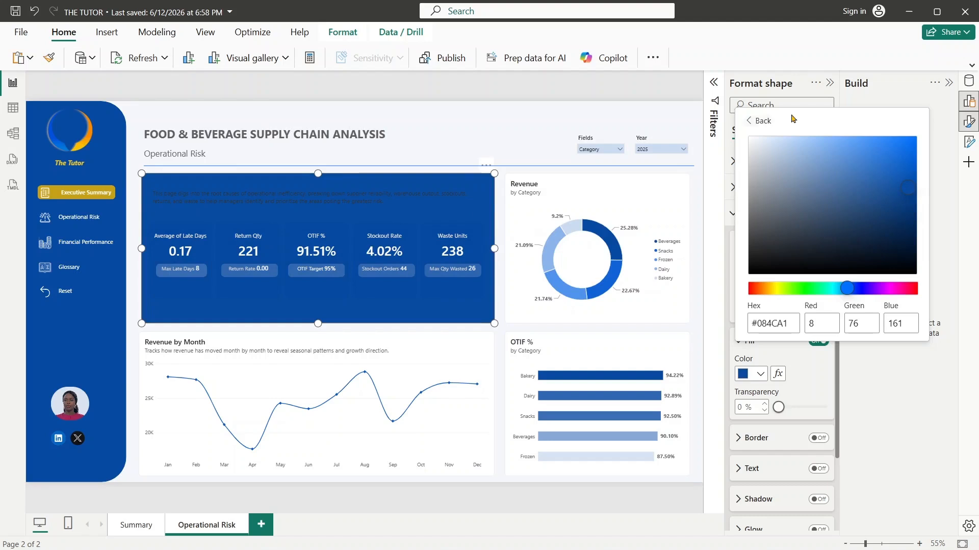
- Return the background rectangle's fill to the recently used #EBEFF4 and deselect the rectangle
click(752, 122)
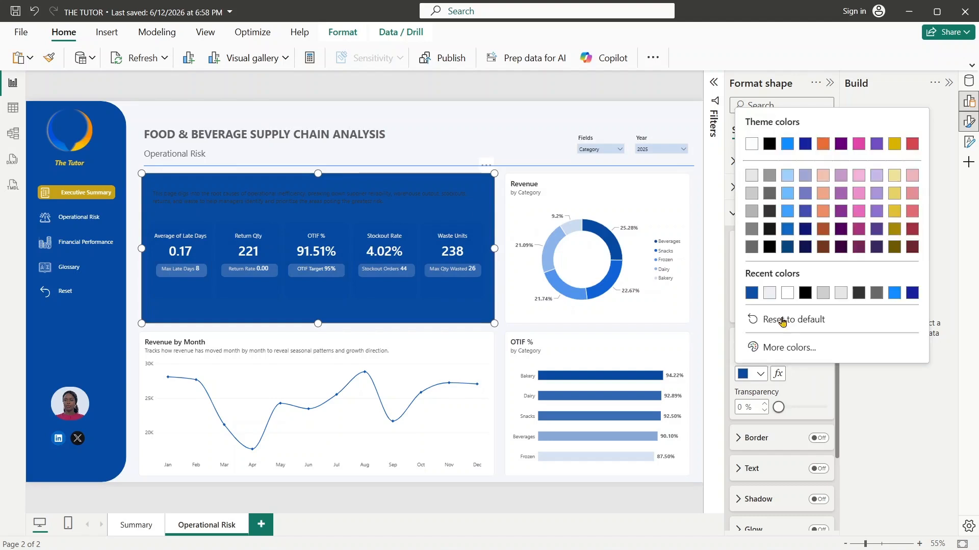
click(769, 292)
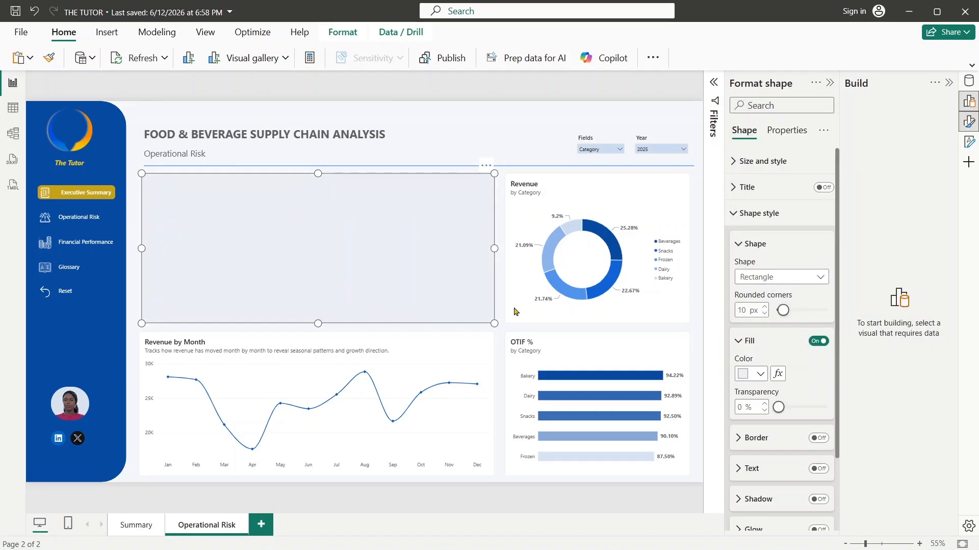
click(493, 330)
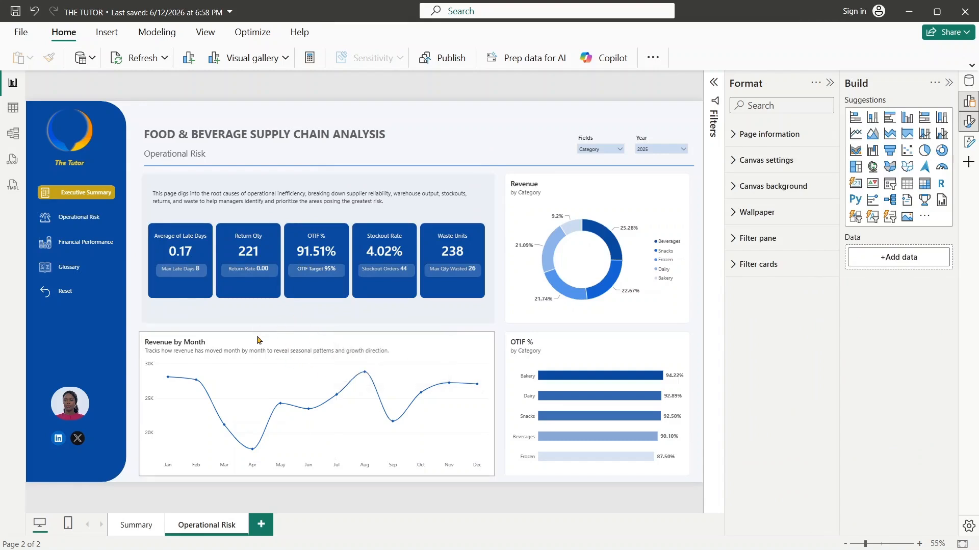
- Narrow the Revenue by Month line chart from its right edge to about 55% of its width and collapse the formatting options
click(419, 345)
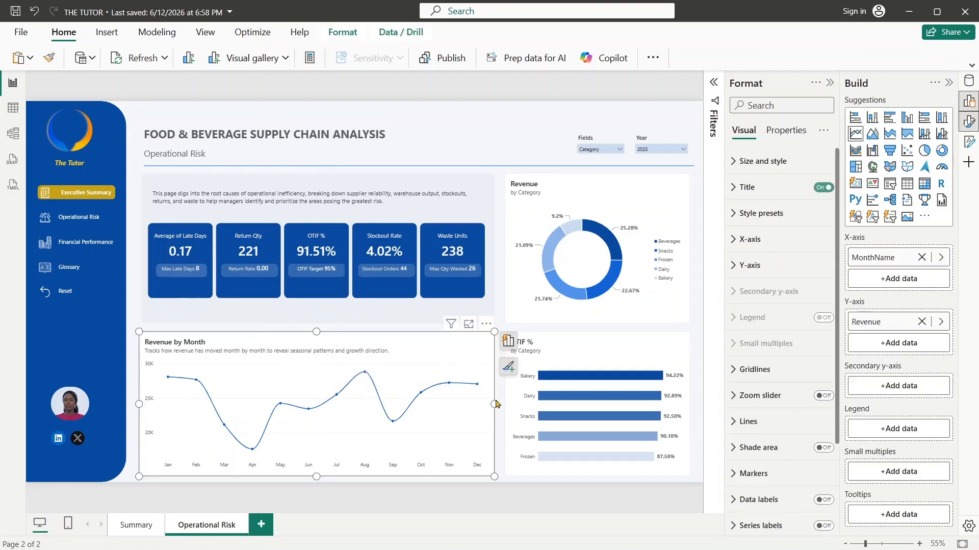
drag(494, 404, 336, 408)
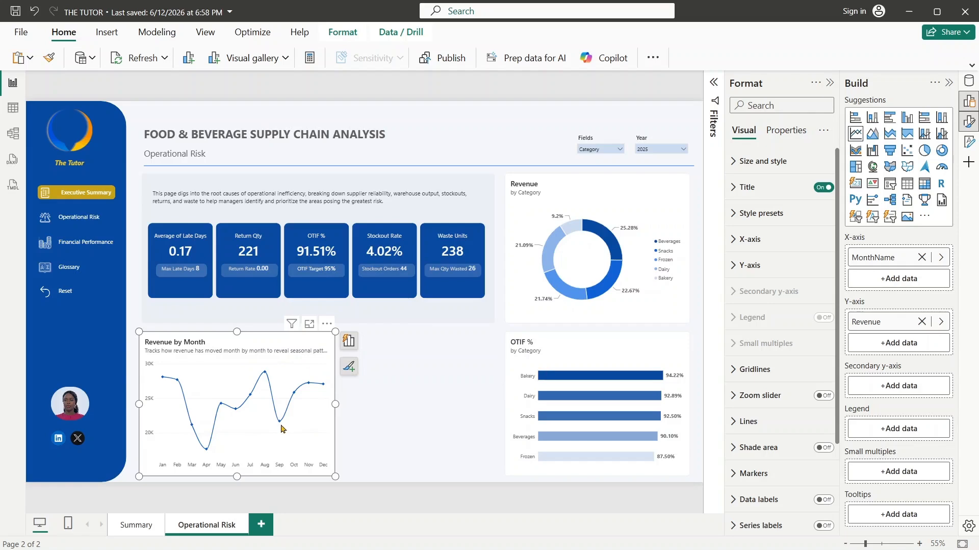
click(829, 83)
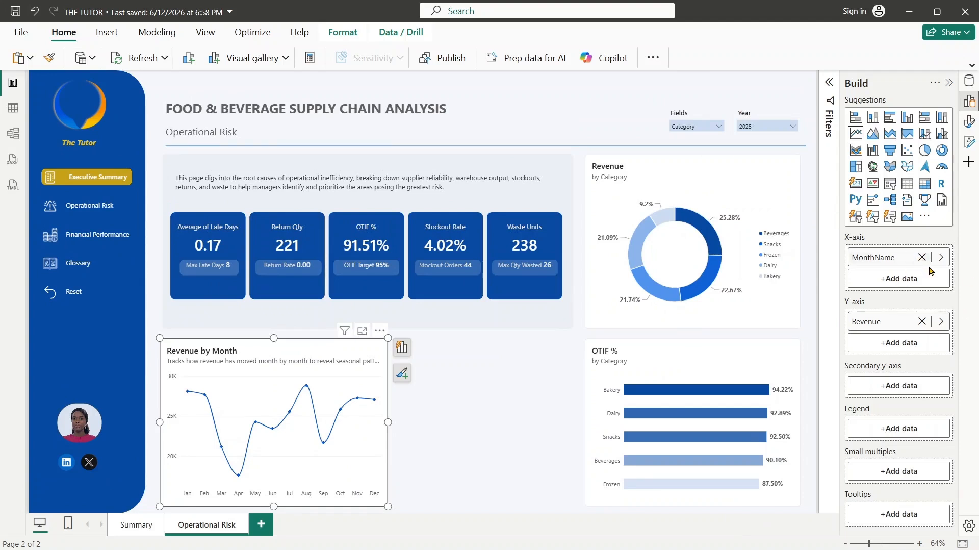
- Replace the Revenue measure on the line chart's Y-axis with the Stockout Rate measure
click(941, 322)
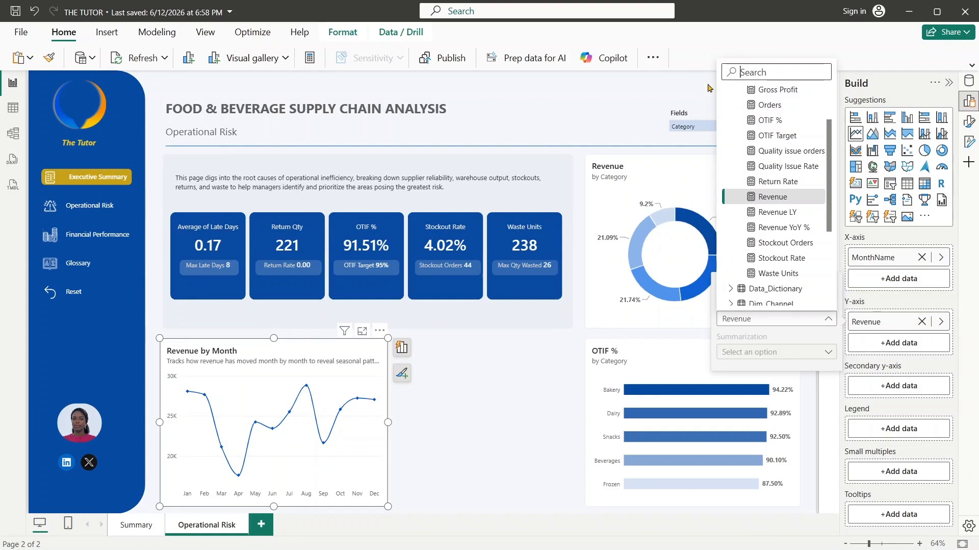
text(mo)
key(BackSpace)
key(BackSpace)
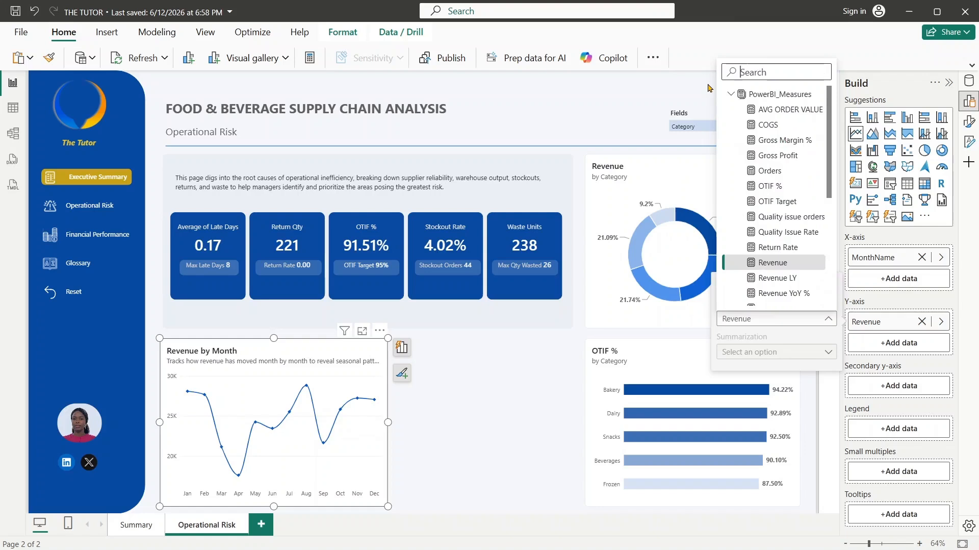
text(stock)
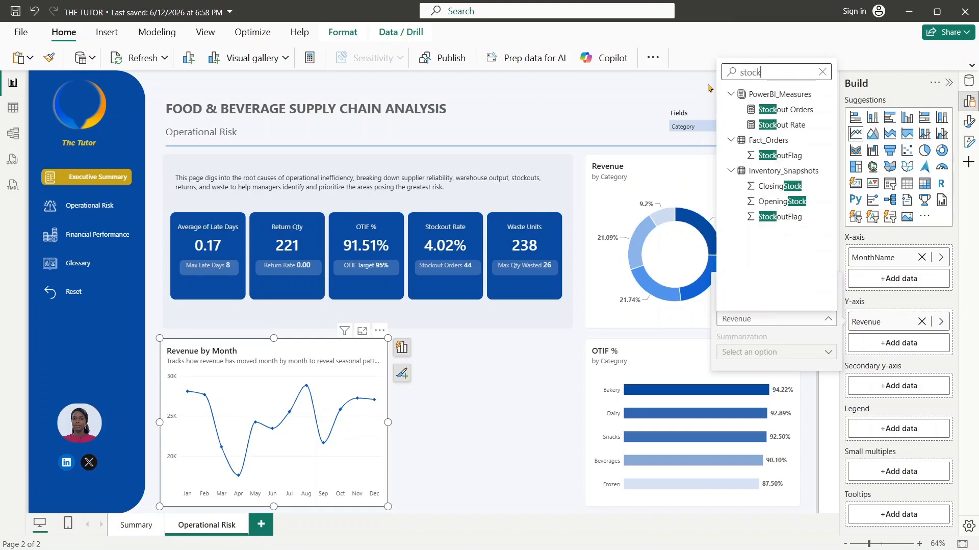
click(760, 135)
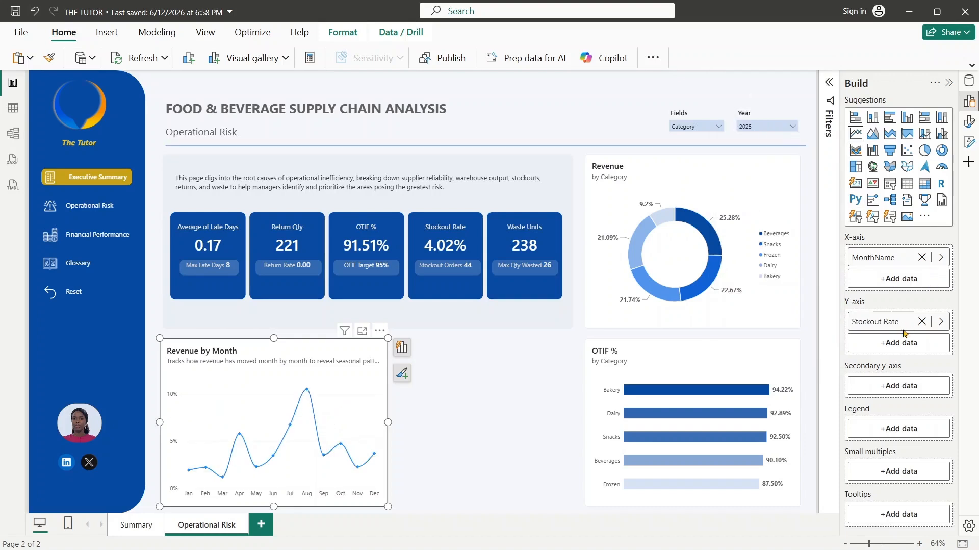
- Add the Quality Issue Rate measure to the line chart's secondary Y-axis and close the field list
click(896, 387)
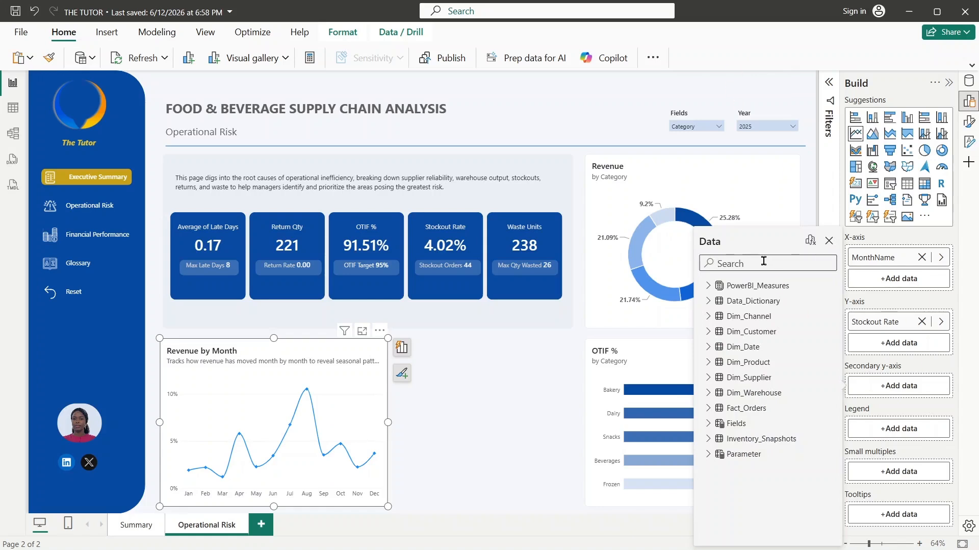
text(quality)
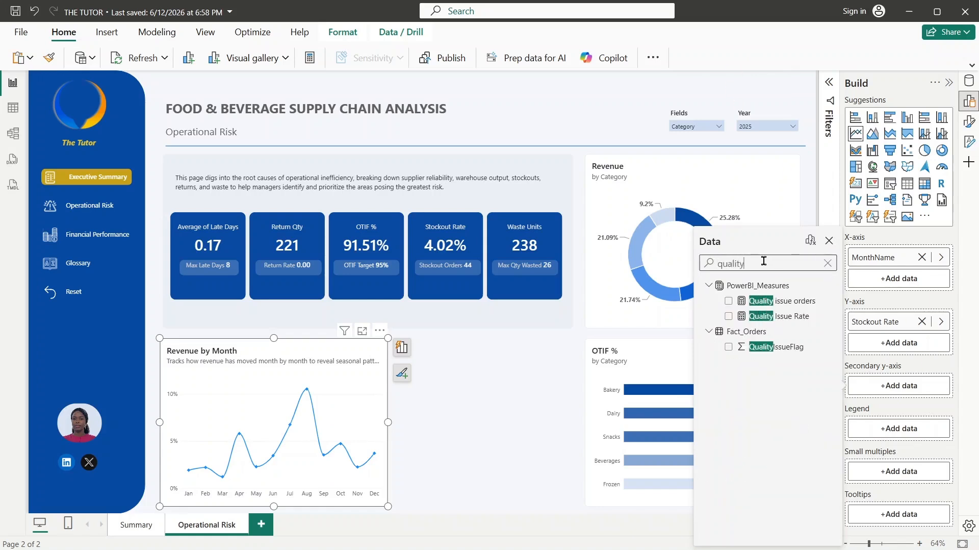
click(729, 318)
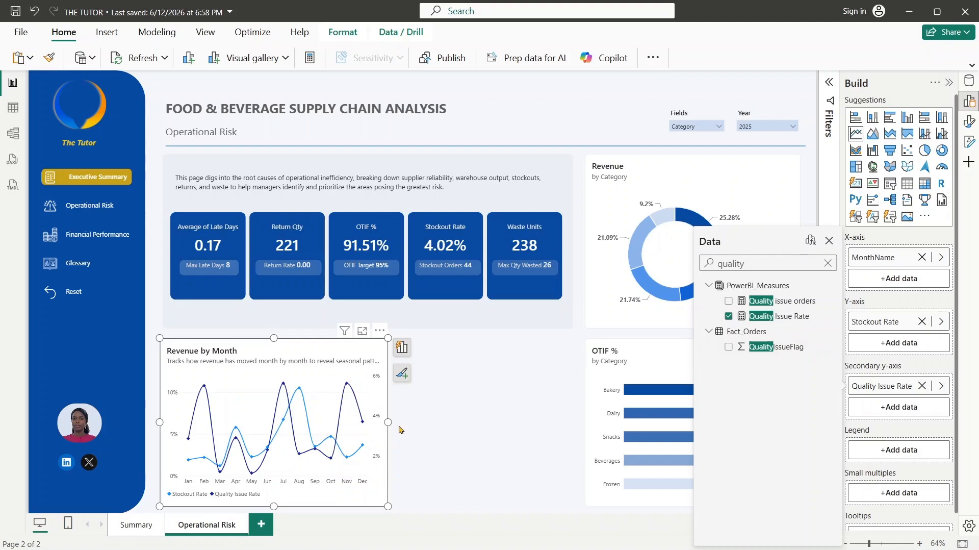
click(428, 433)
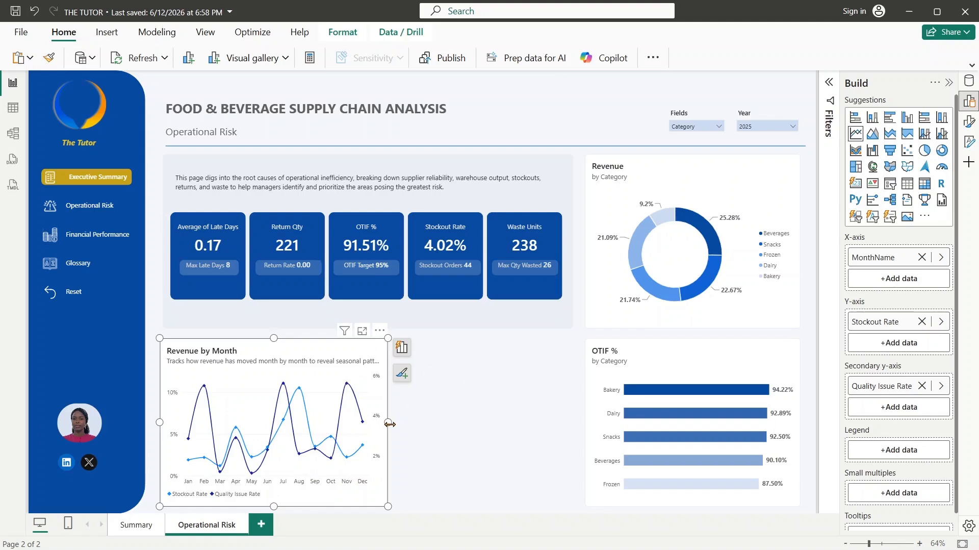
- Widen the line chart slightly at its right edge and colour its Stockout Rate line with the recently used dark blue
drag(389, 423, 396, 435)
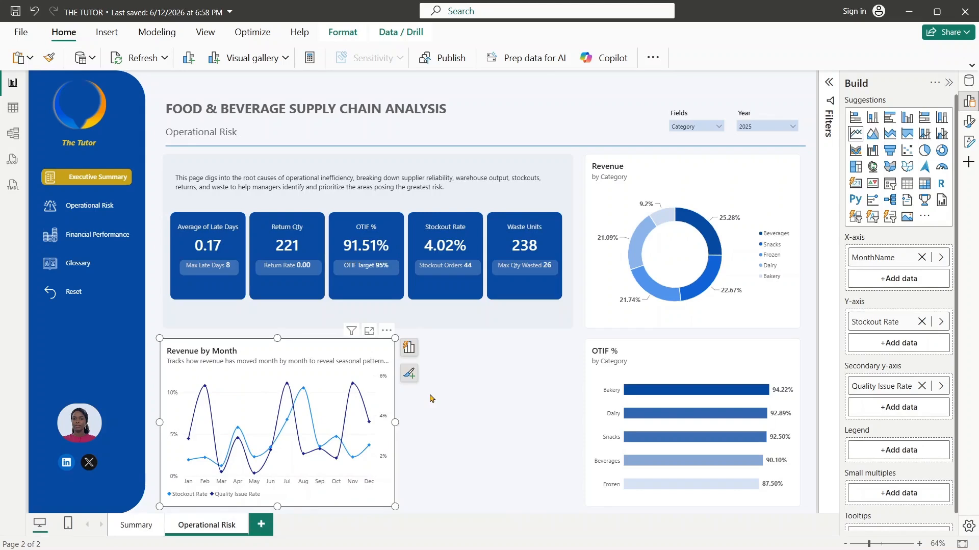
click(976, 132)
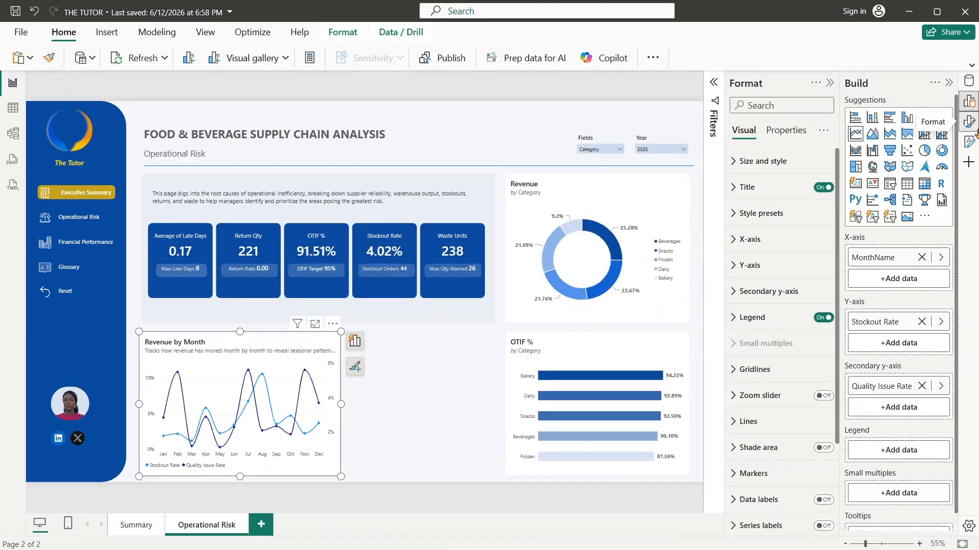
click(746, 431)
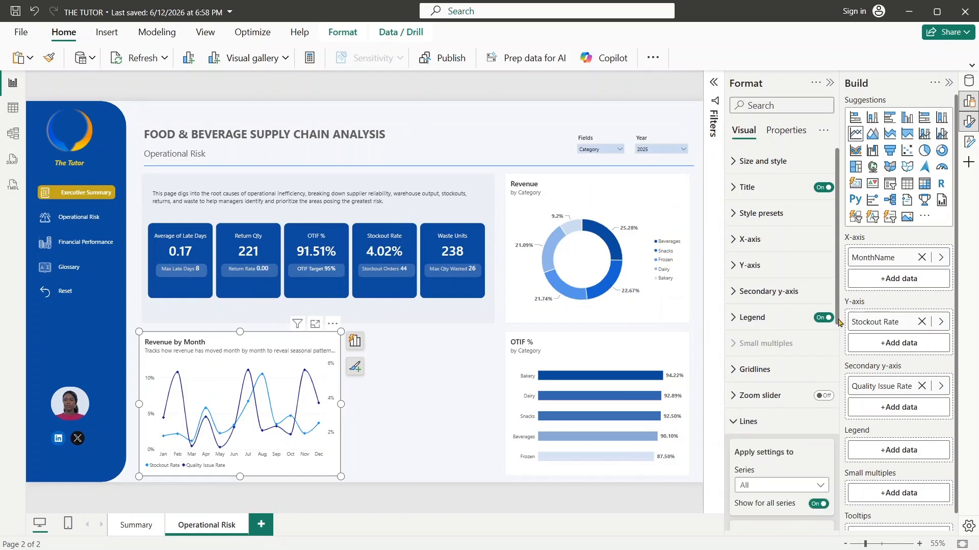
drag(839, 321, 840, 410)
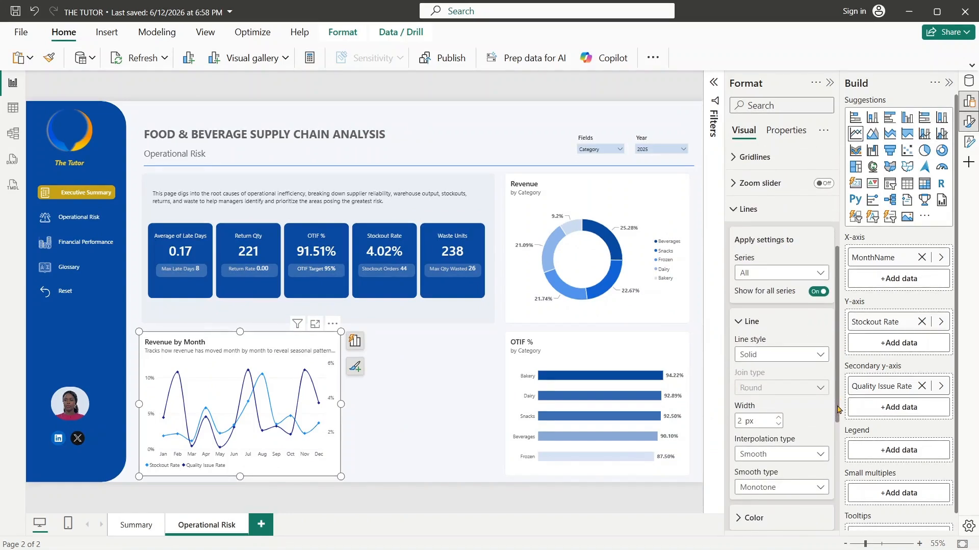
click(793, 272)
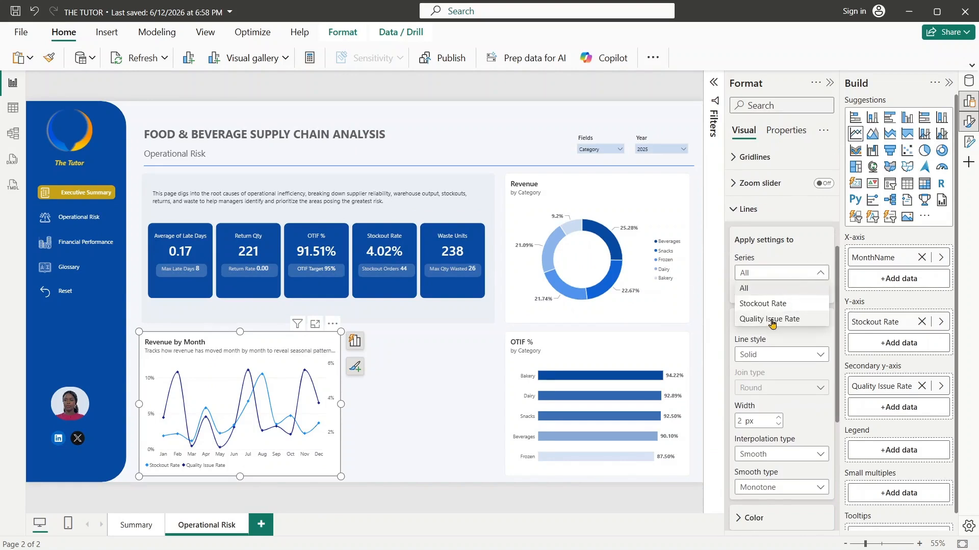
click(780, 287)
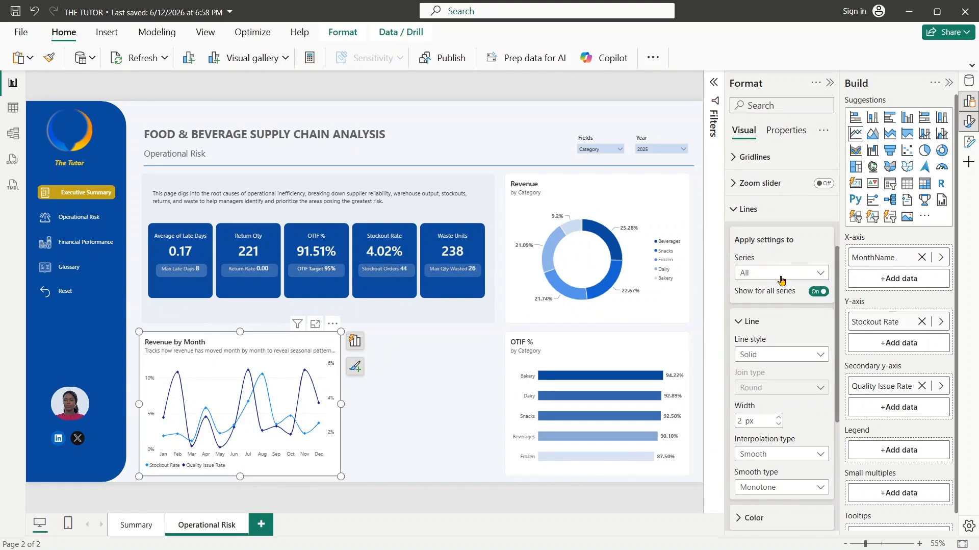
click(780, 272)
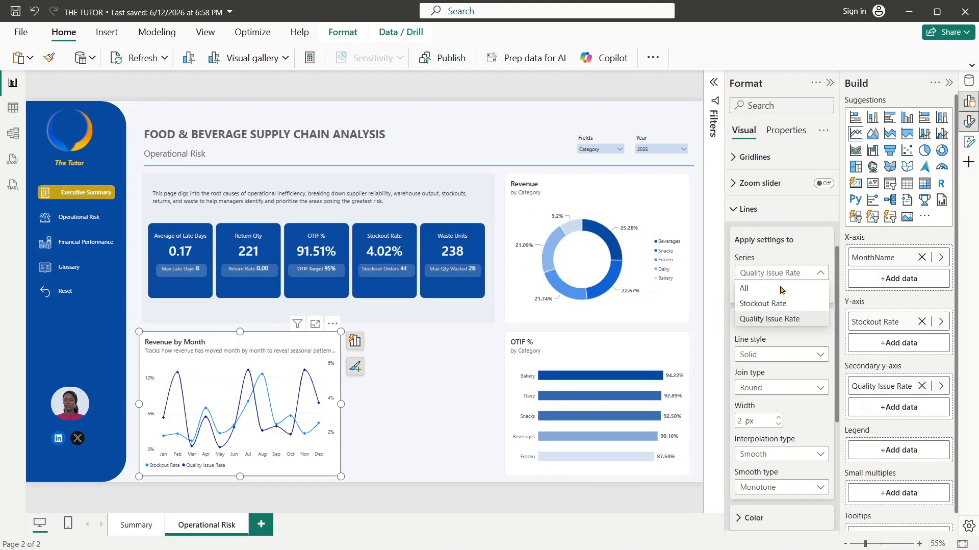
click(773, 318)
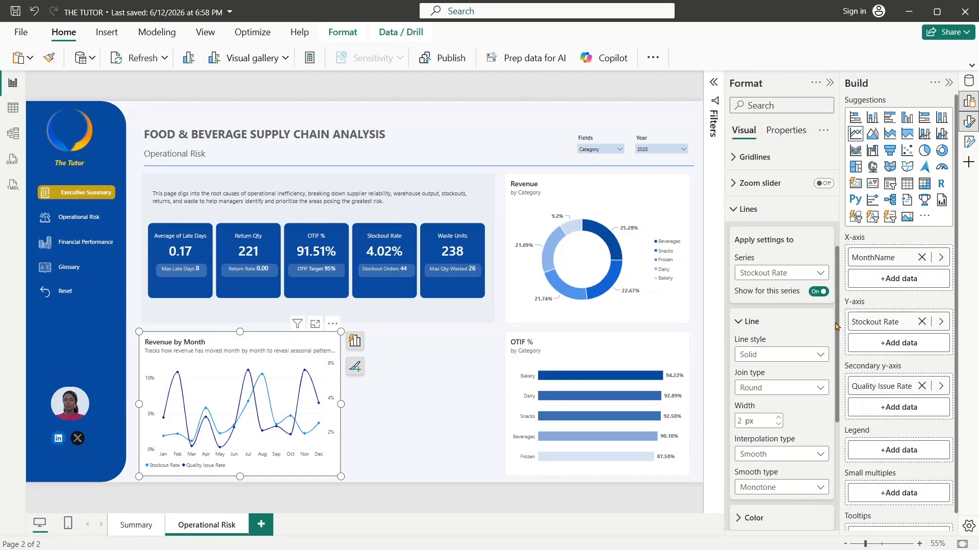
drag(836, 327, 836, 396)
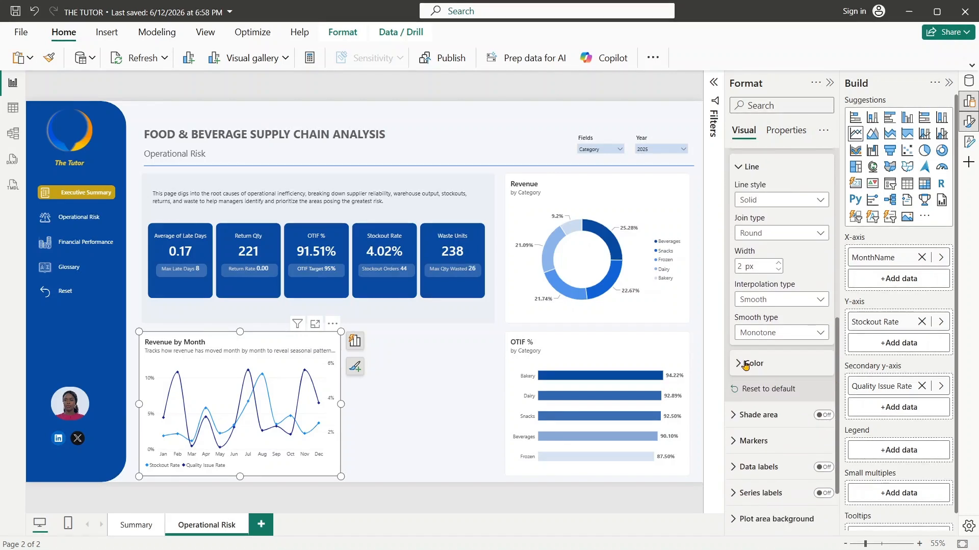
click(745, 363)
click(760, 396)
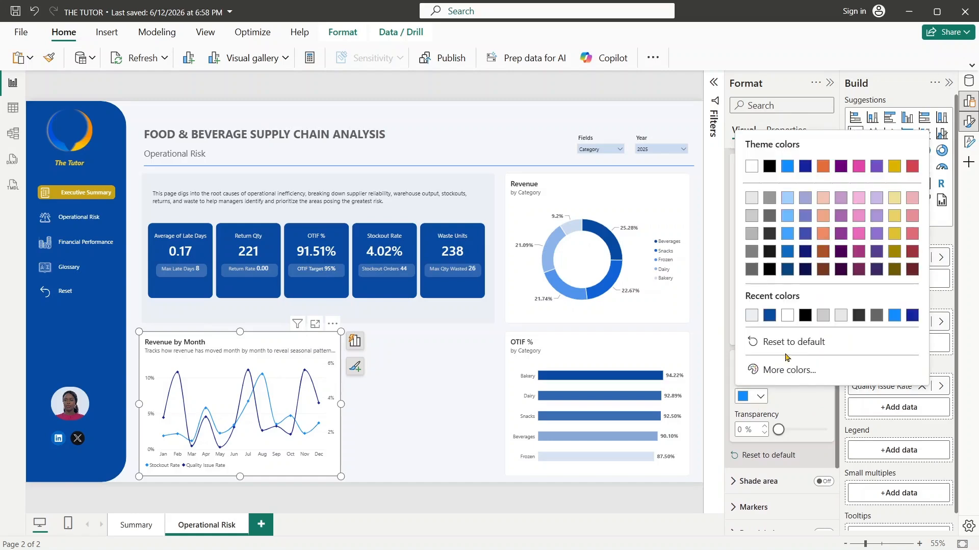
click(770, 315)
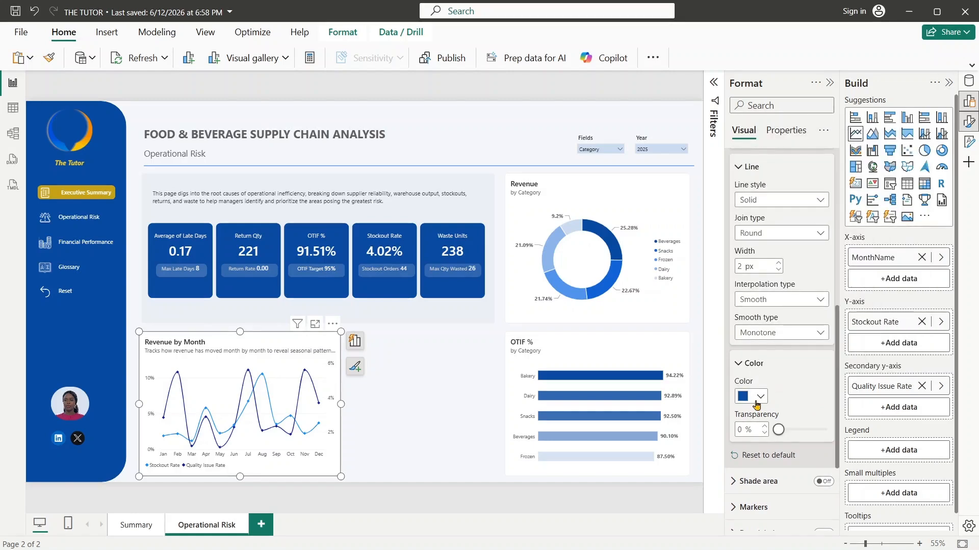
- Recolour the Stockout Rate line with the custom lighter blue #6A9CDA
click(757, 402)
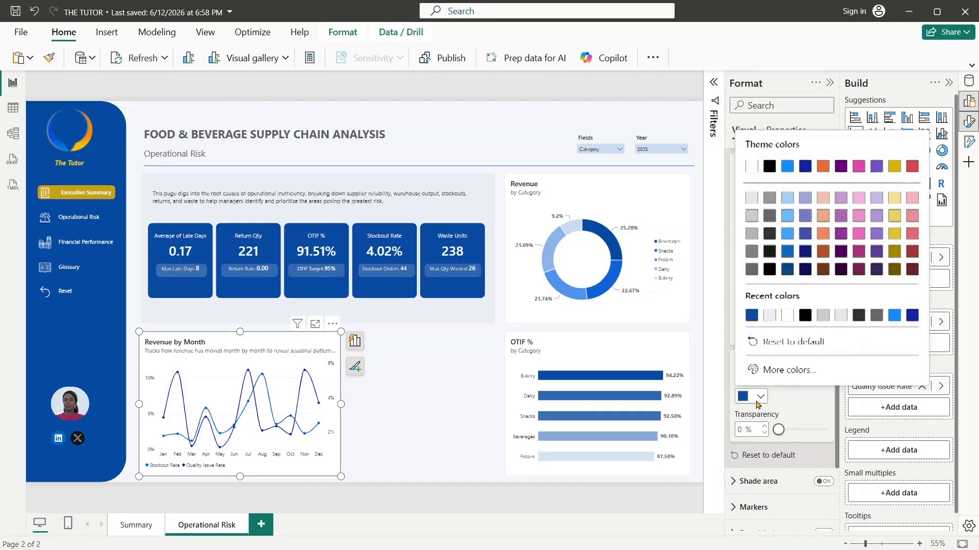
click(775, 371)
drag(842, 183, 834, 182)
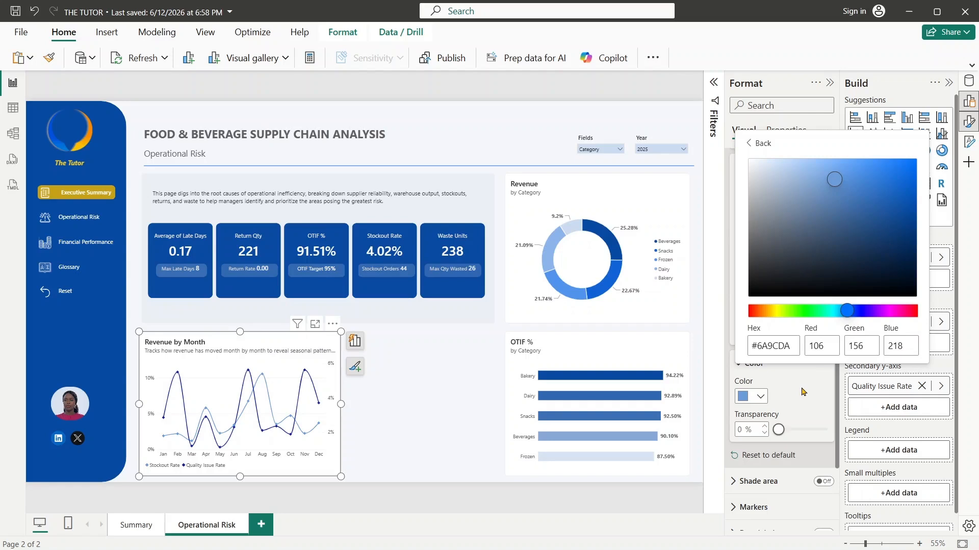
click(754, 144)
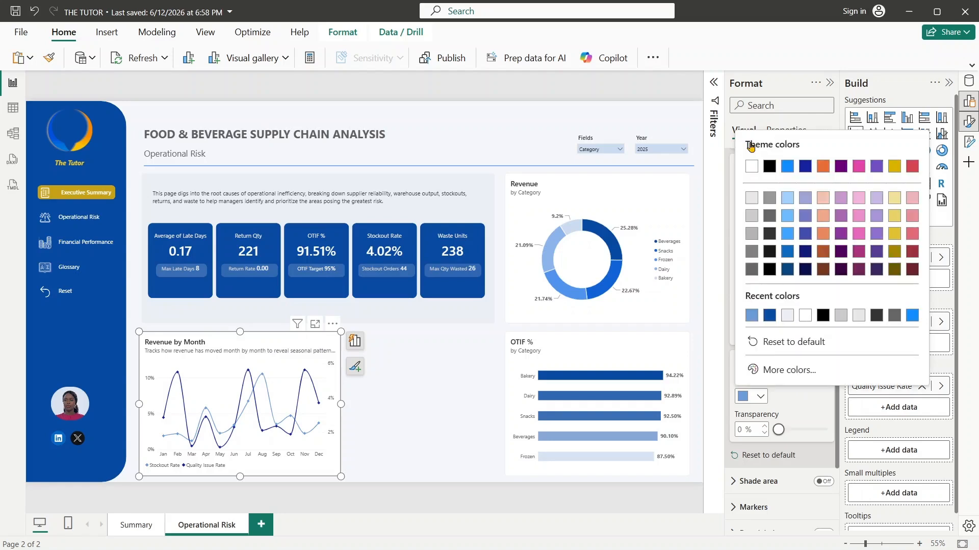
click(797, 408)
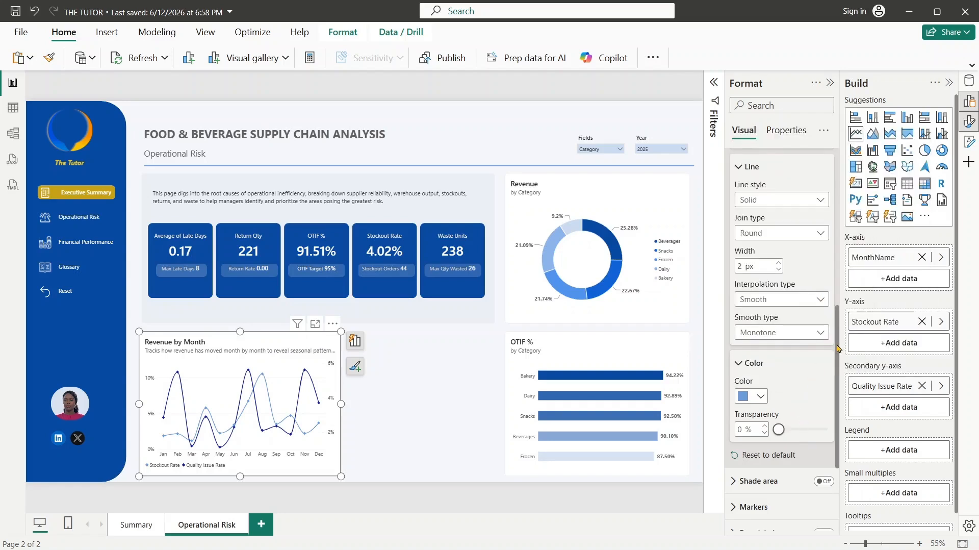
- Colour the line chart's Quality Issue Rate line with the recently used dark blue
drag(838, 348, 840, 302)
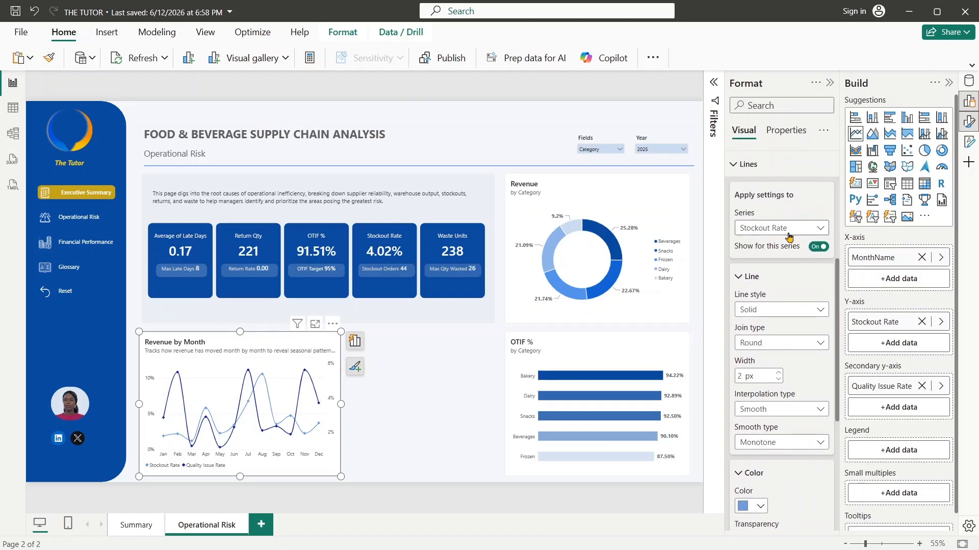
click(789, 233)
click(779, 275)
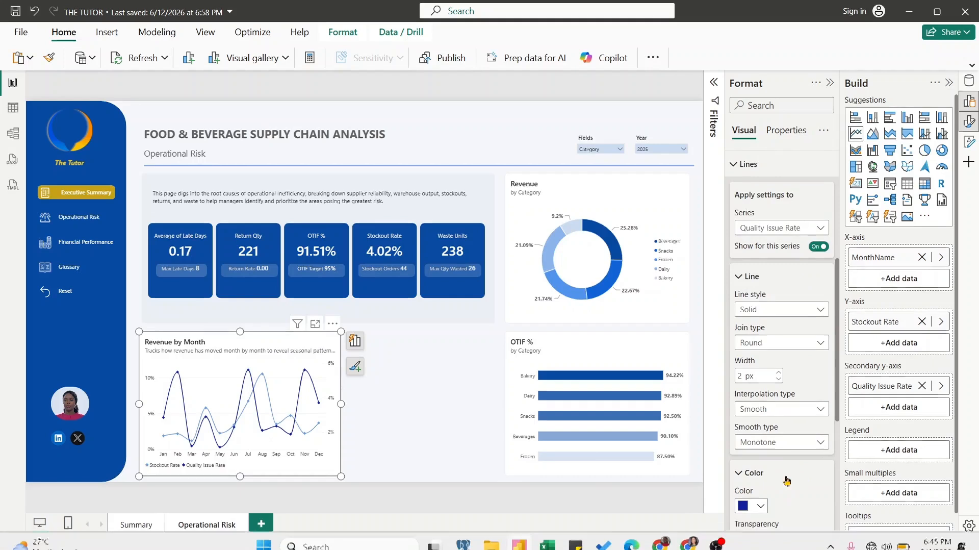
scroll(837, 332, down, 3)
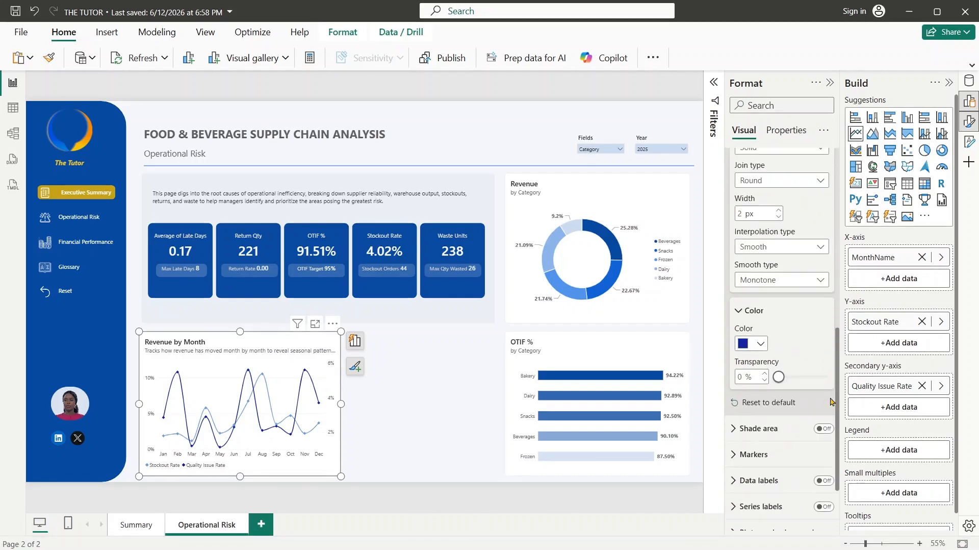
click(758, 346)
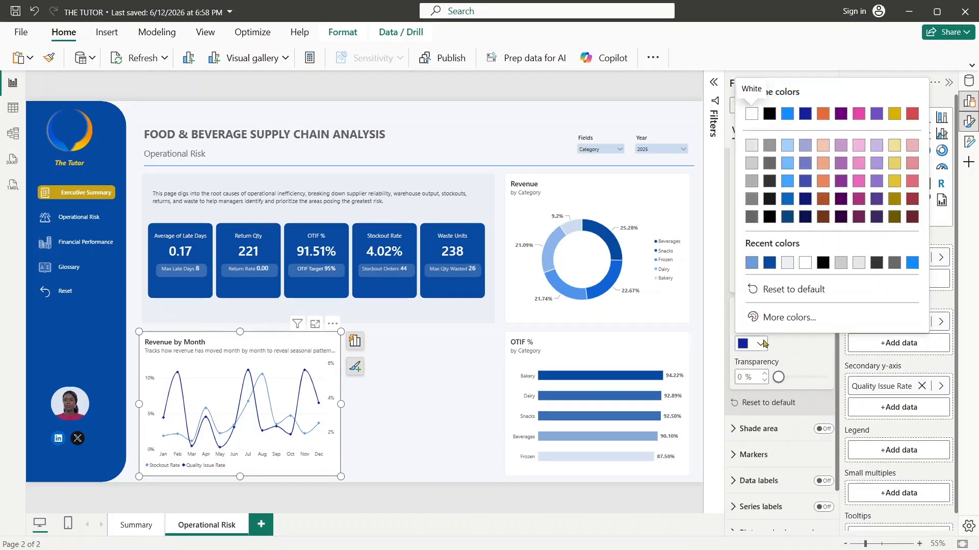
click(773, 262)
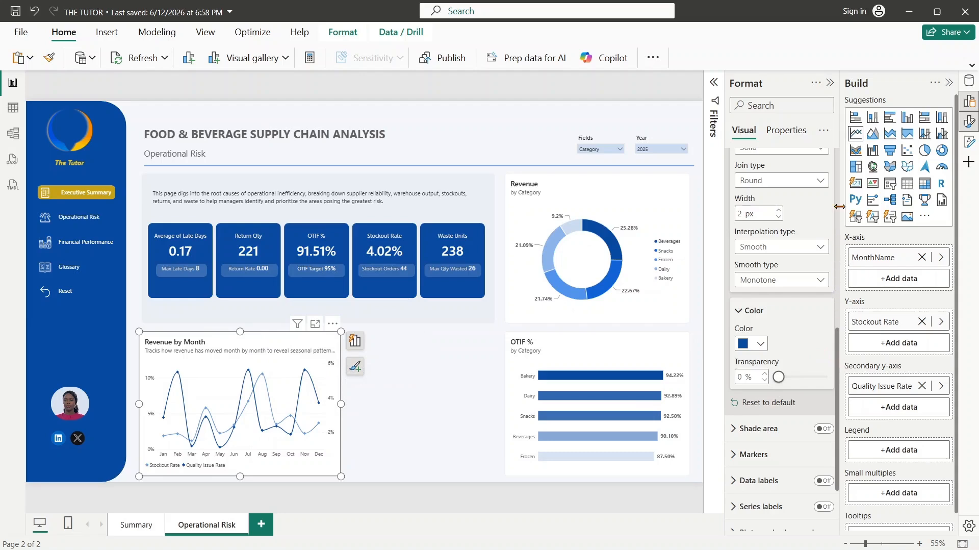
- Change the line chart's title to "Monthly Stockout Rate vs Quality Issue Rate"
scroll(764, 203, up, 8)
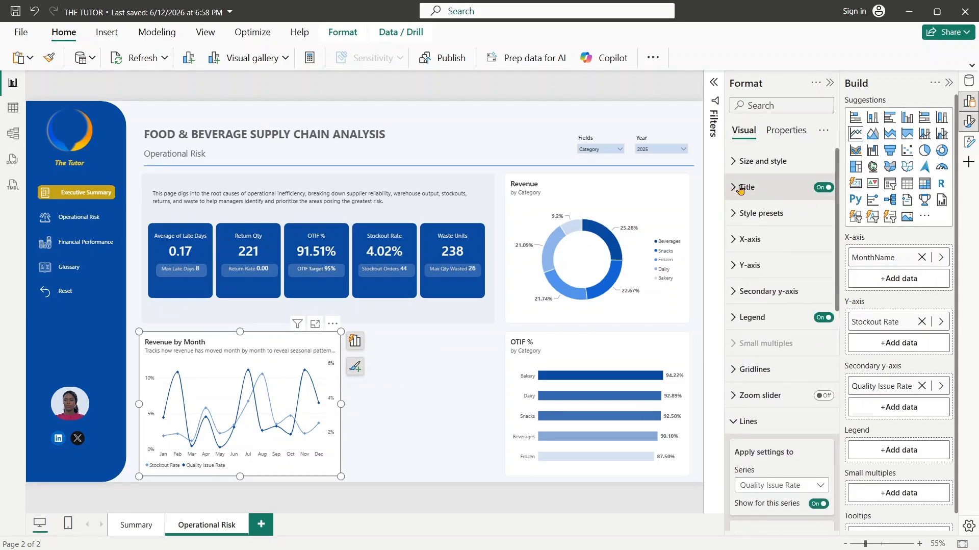
click(737, 188)
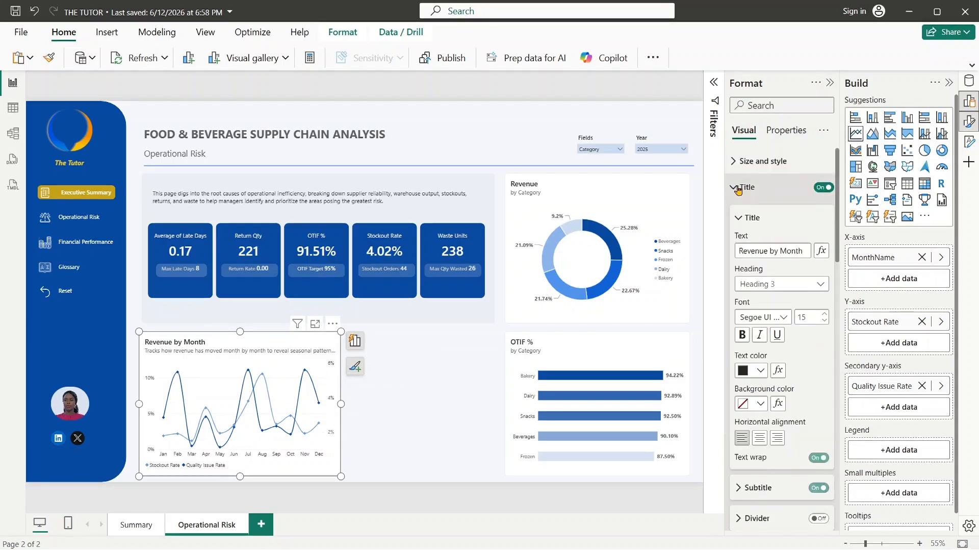
click(736, 251)
key(ctrl+a)
key(BackSpace)
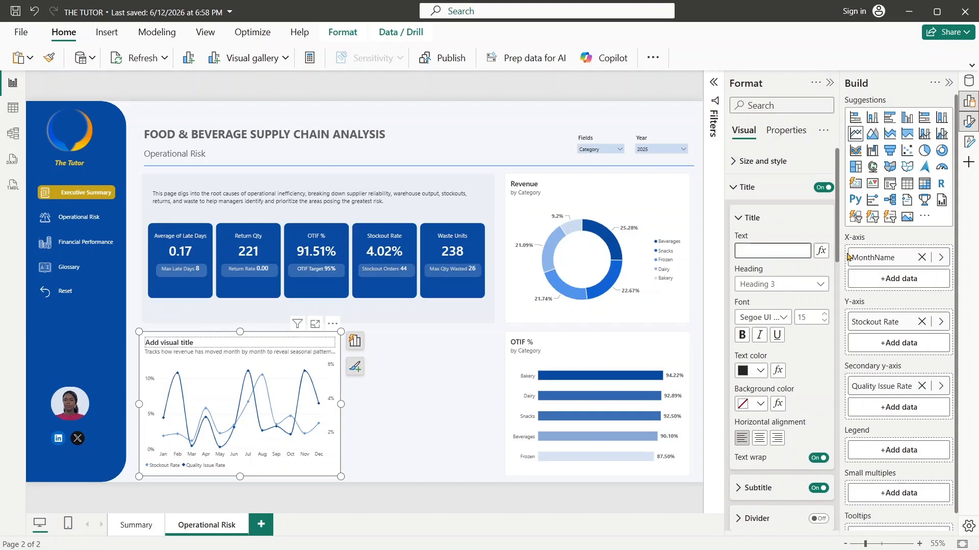
text(Monthly Stoc)
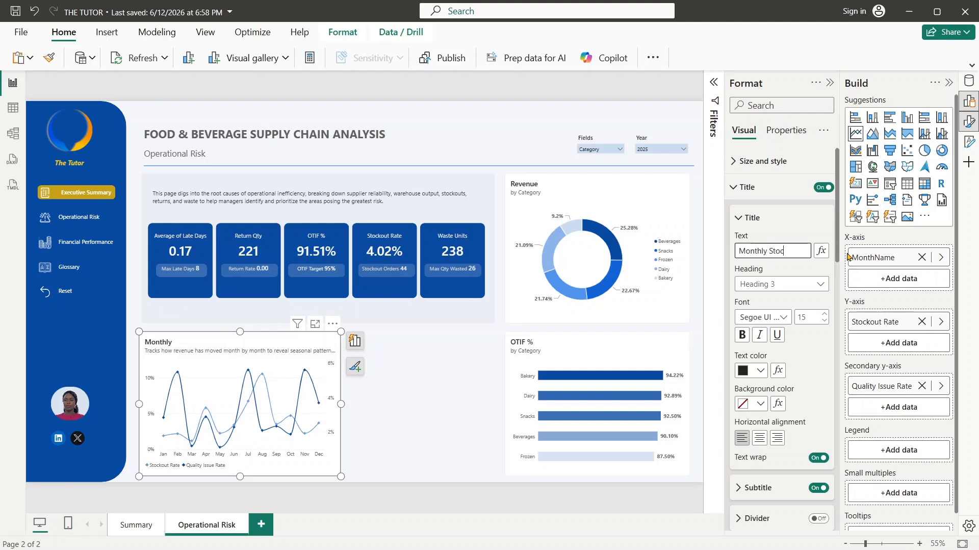
text(kout Rate)
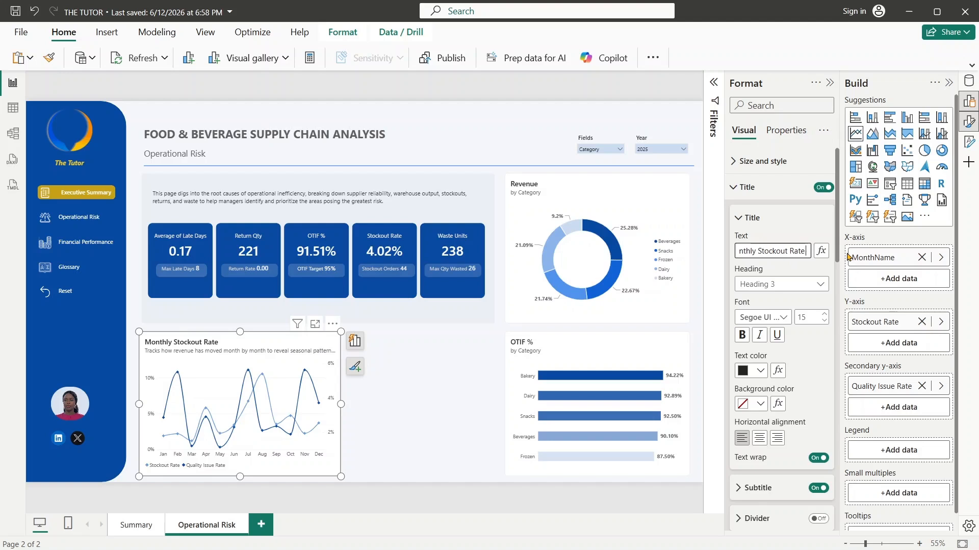
text( vs Quality Issue)
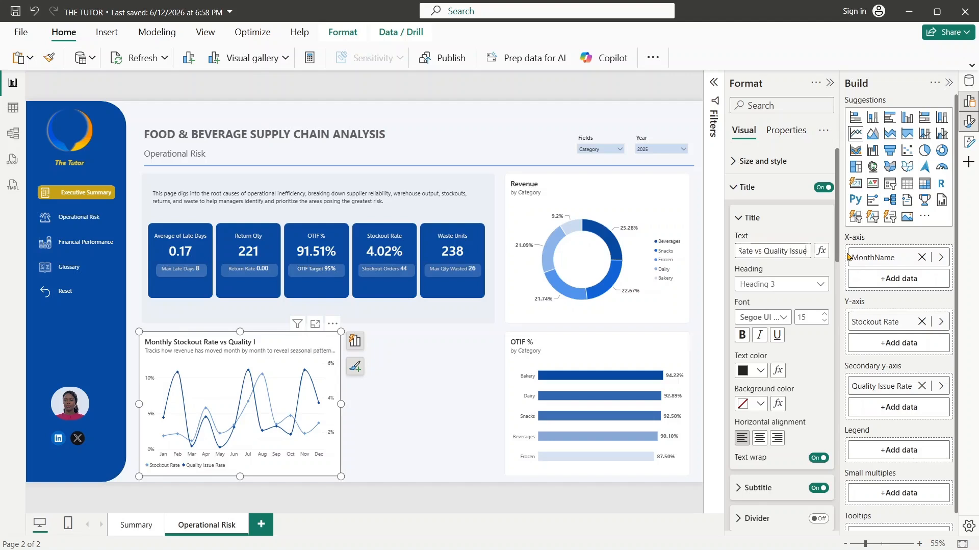
text( Rate)
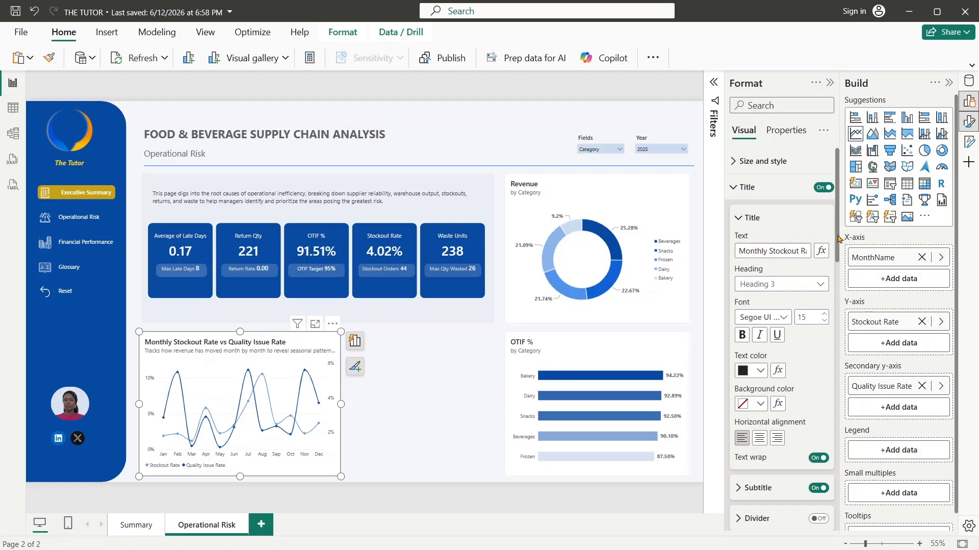
- Set the chart's subtitle to "Tracks operational risk indicators over time to detect whether problems are improving, worsening or seasonal" and enable text wrap
scroll(742, 262, down, 5)
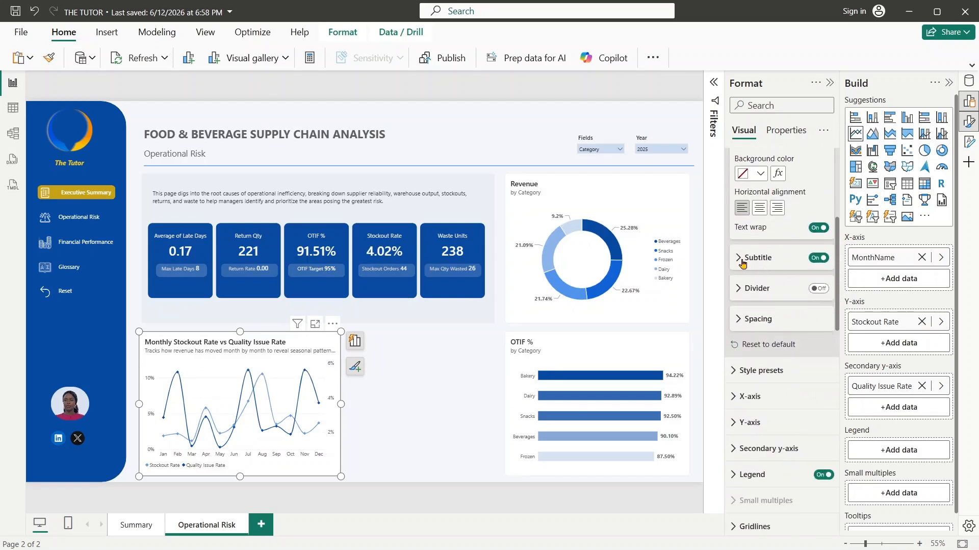
click(743, 258)
drag(743, 285, 826, 301)
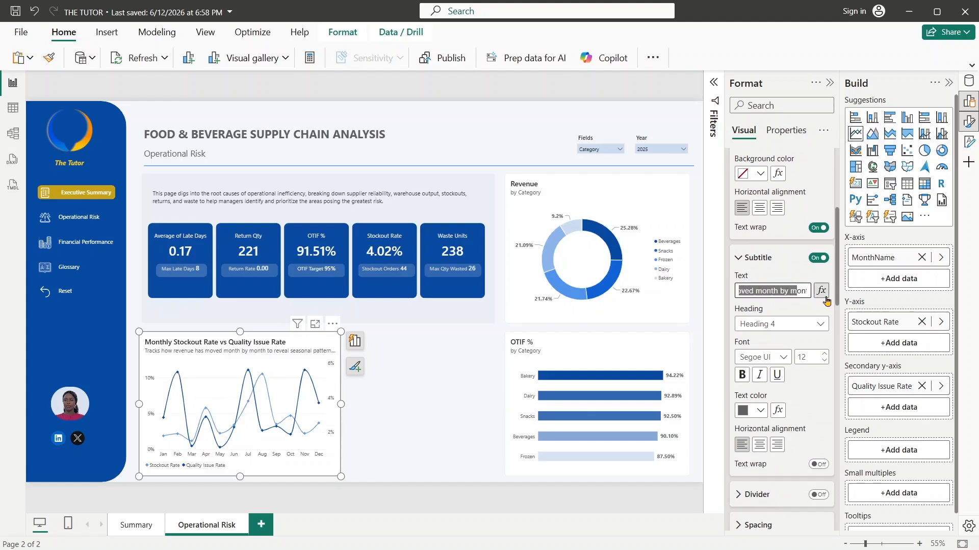
key(ctrl+a)
key(BackSpace)
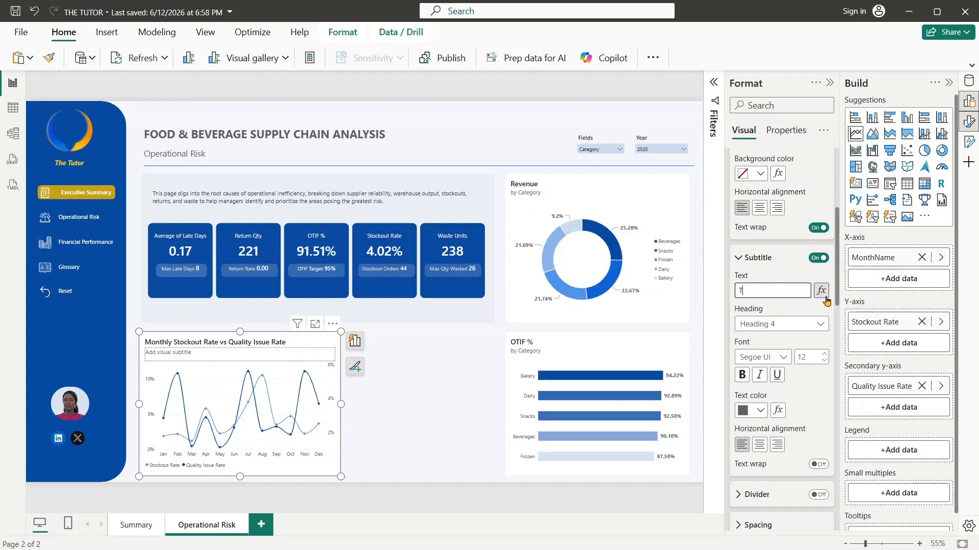
text(Tracks)
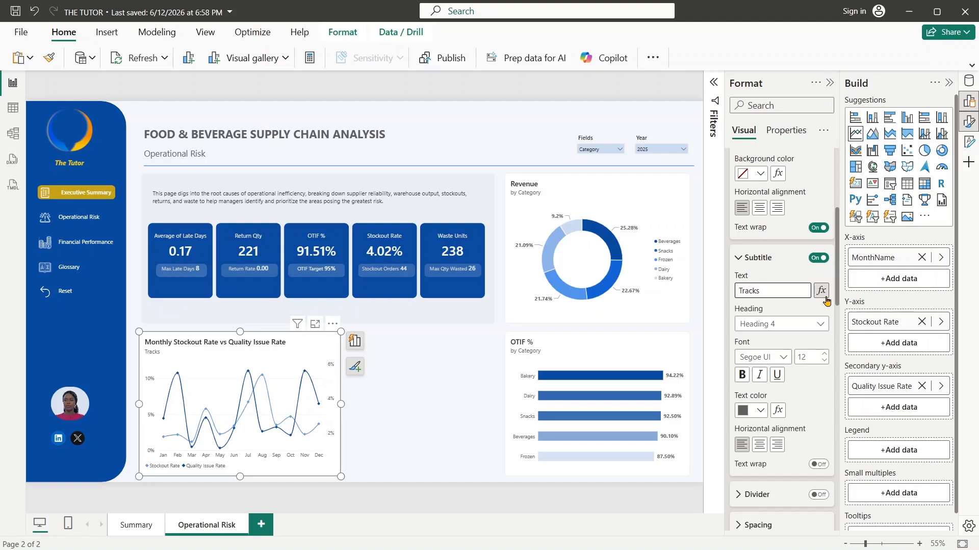
text( operat)
text(io)
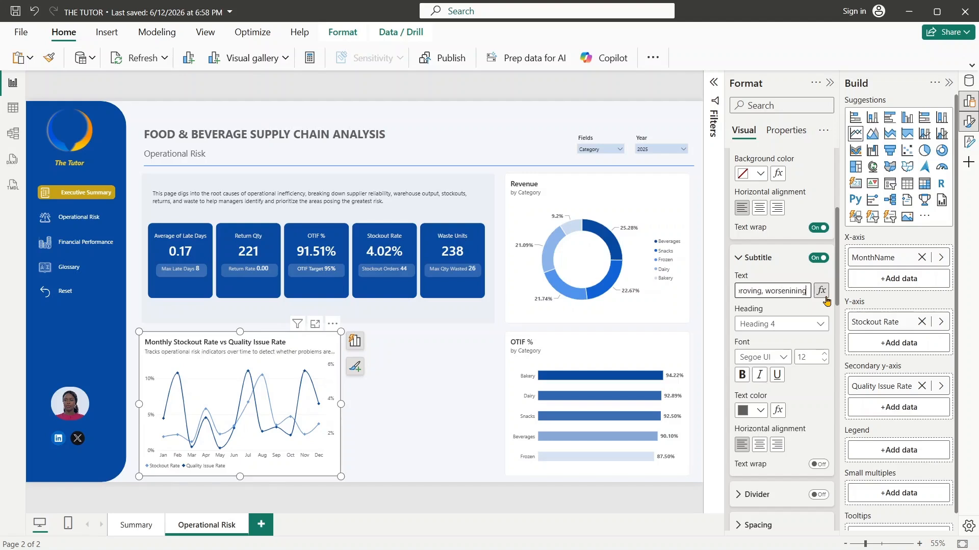
text( or seasonal)
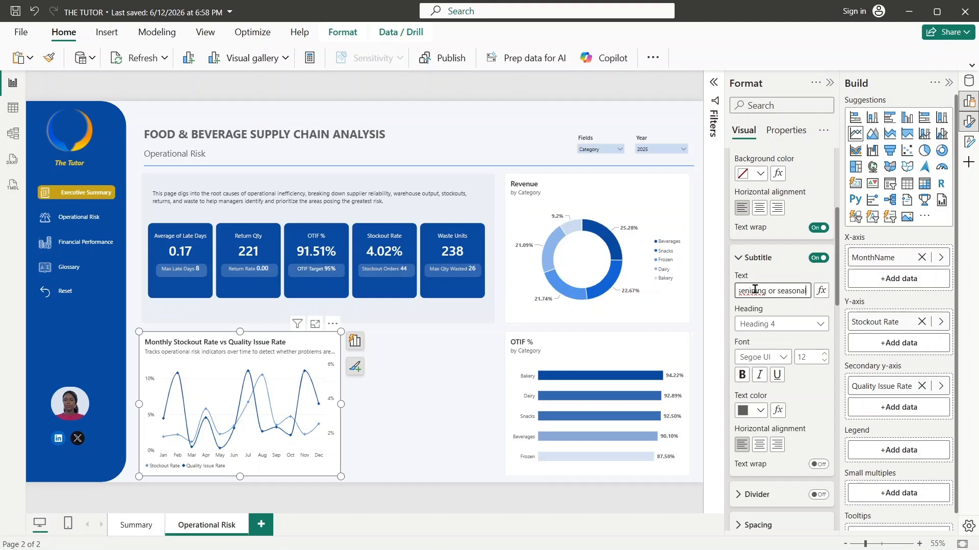
key(Delete)
key(Delete)
click(819, 465)
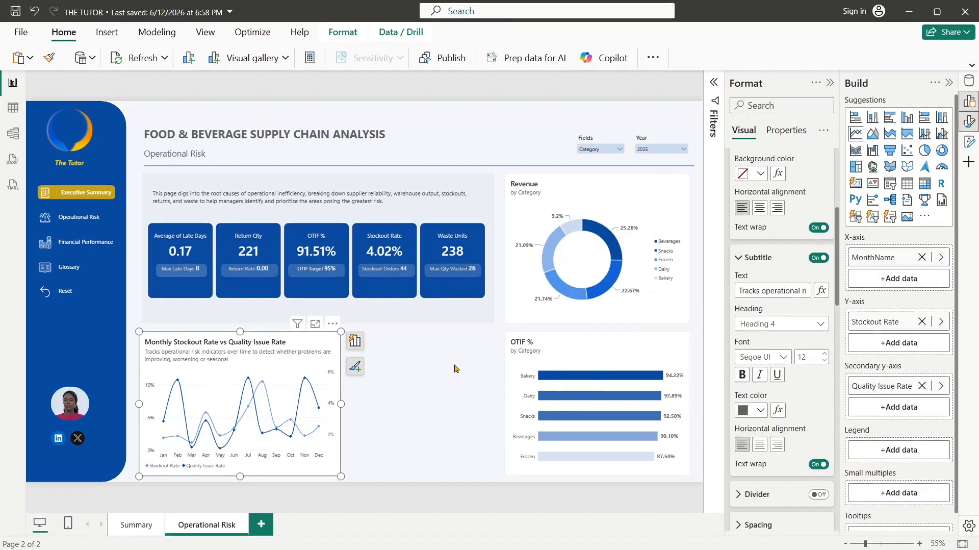
- Examine the Fields parameter table's definition and the Dim_Product table's data, and return to the report page
click(553, 190)
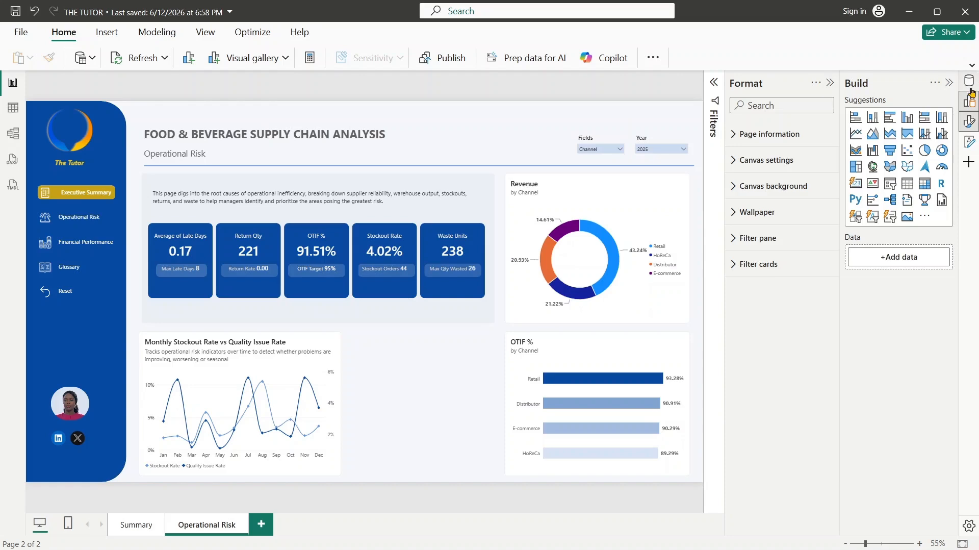
click(969, 86)
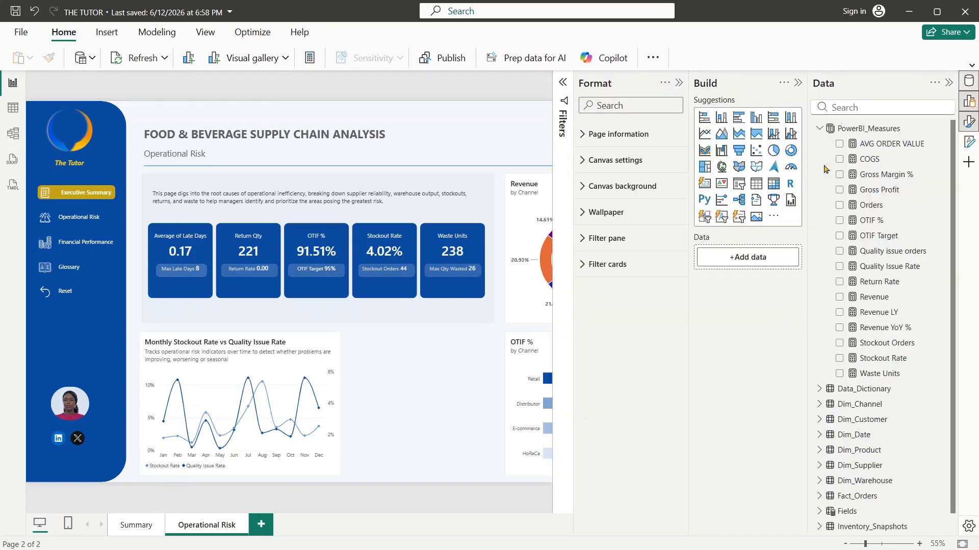
click(841, 132)
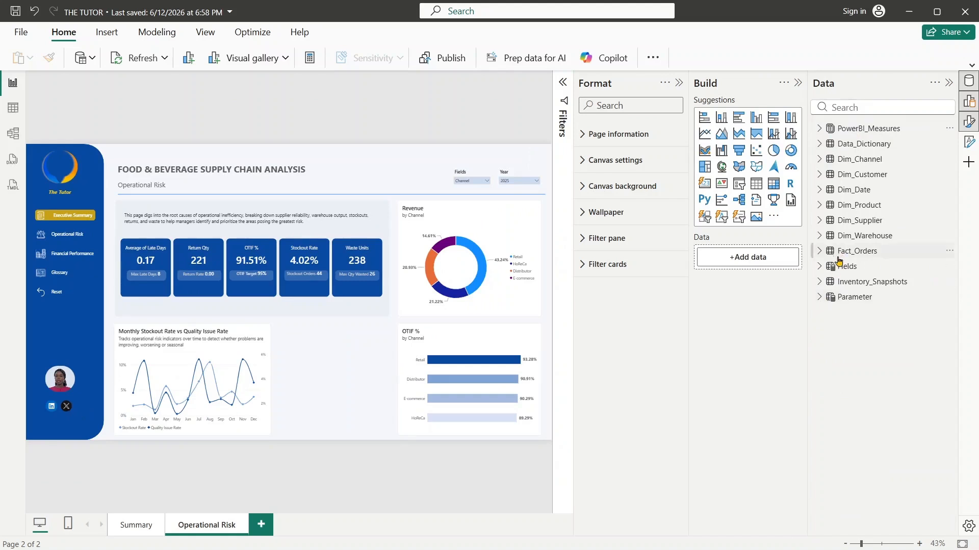
click(13, 107)
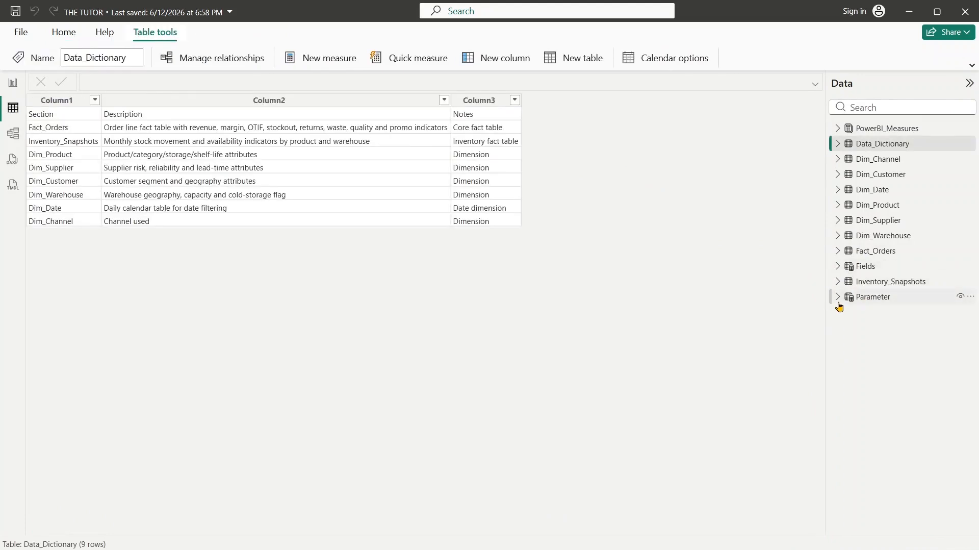
click(839, 303)
click(839, 268)
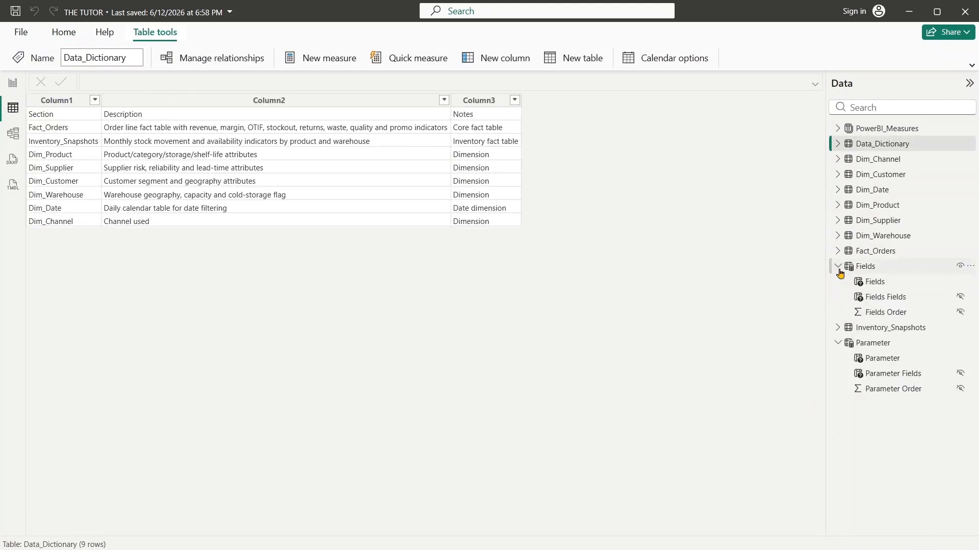
click(838, 268)
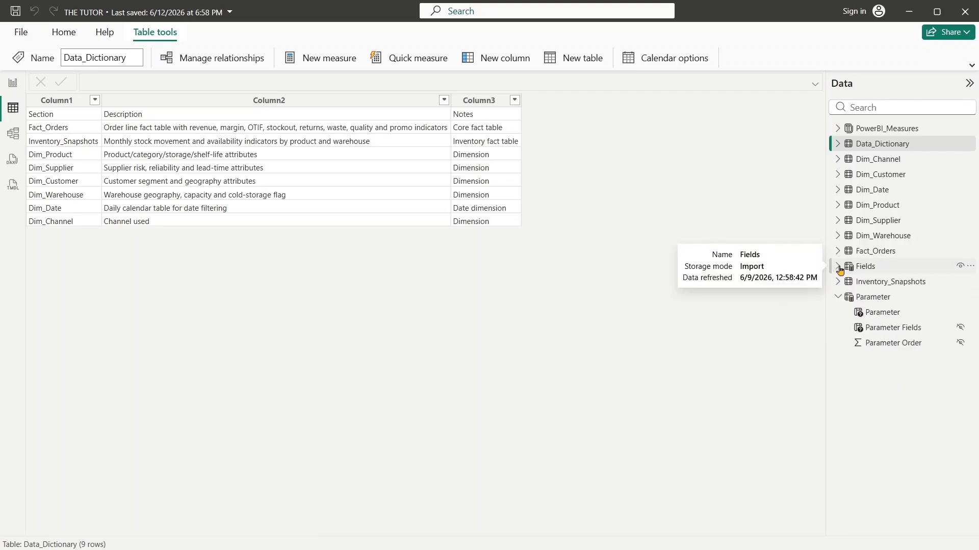
click(856, 271)
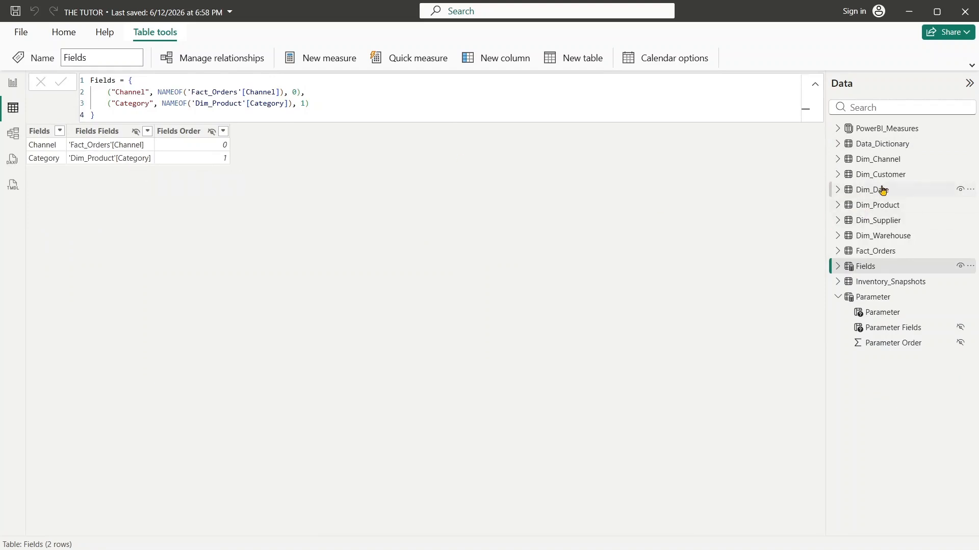
click(858, 207)
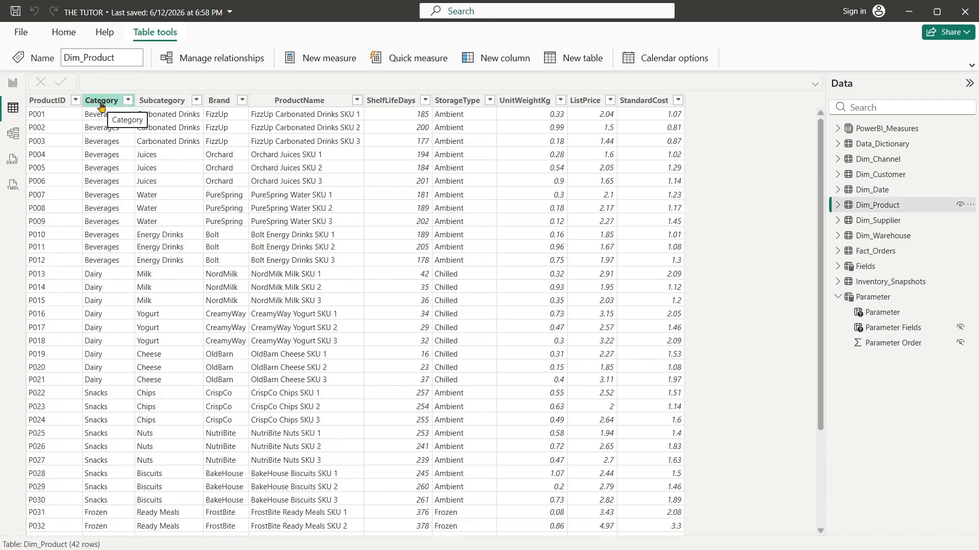
click(13, 82)
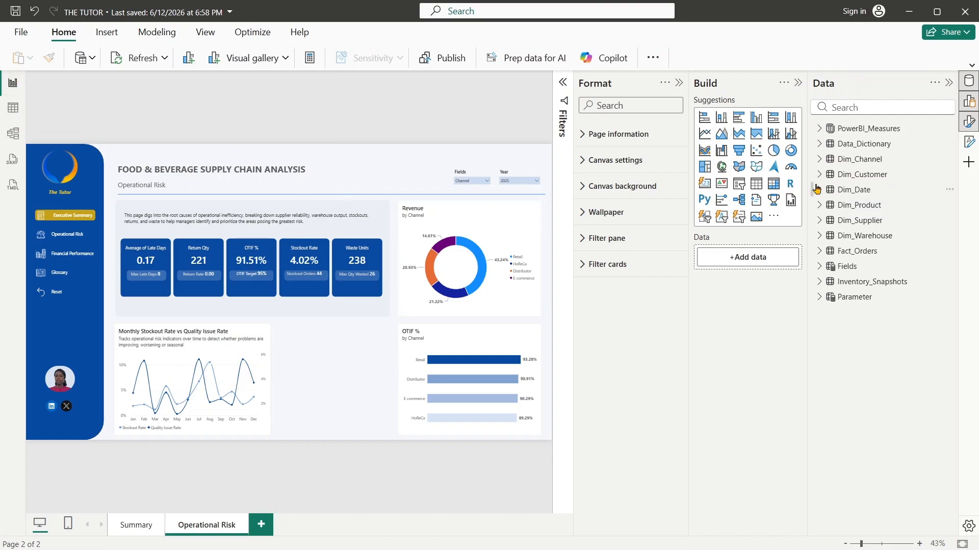
- Delete the Fields slicer beside the Year slicer in the Operational Risk page header
click(679, 83)
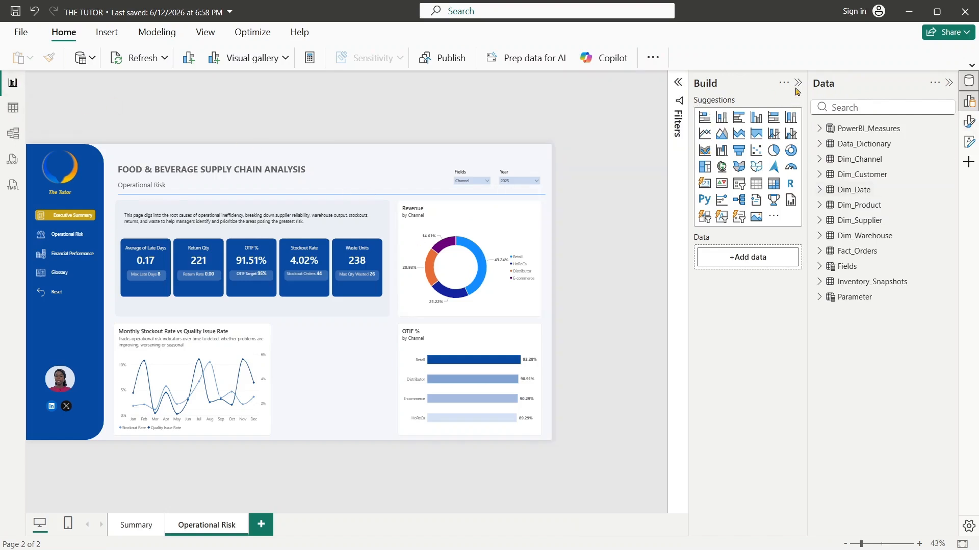
click(797, 84)
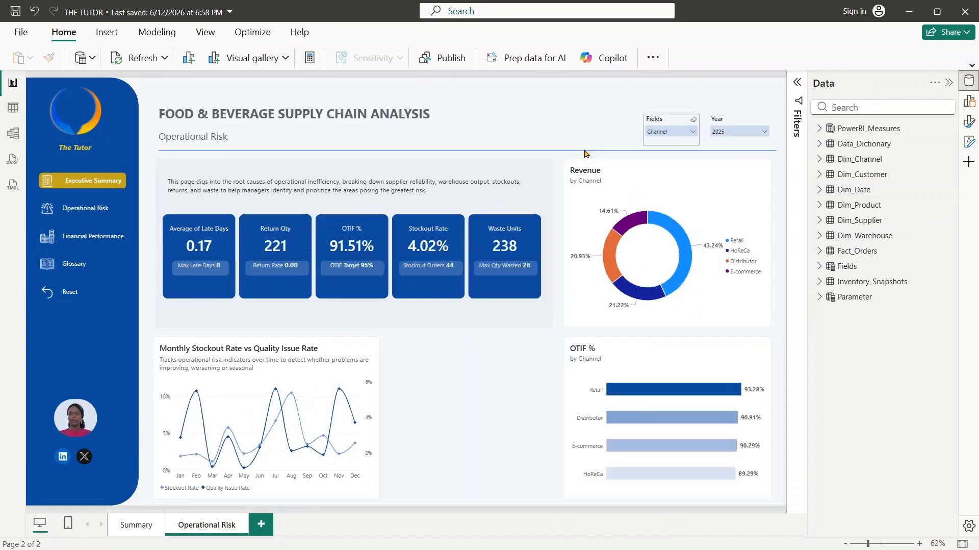
click(658, 120)
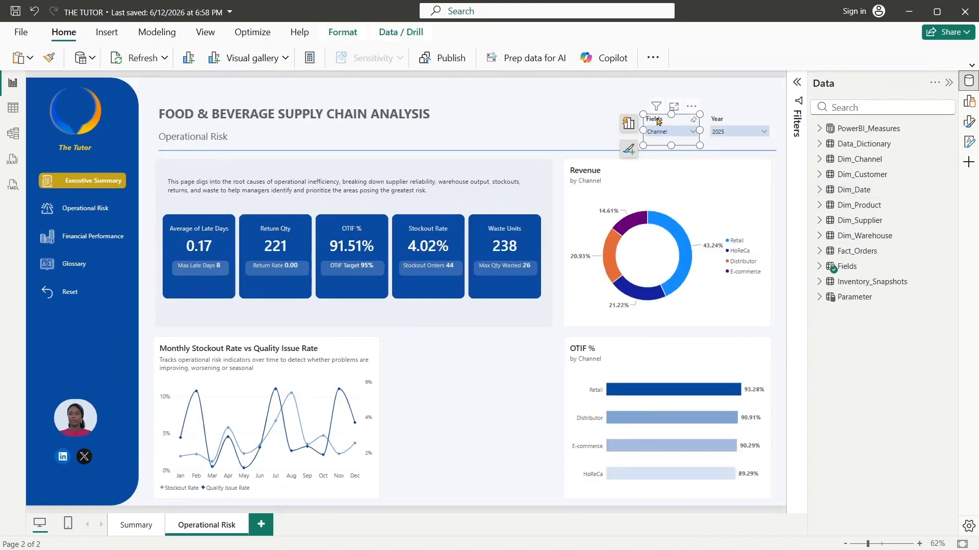
key(Delete)
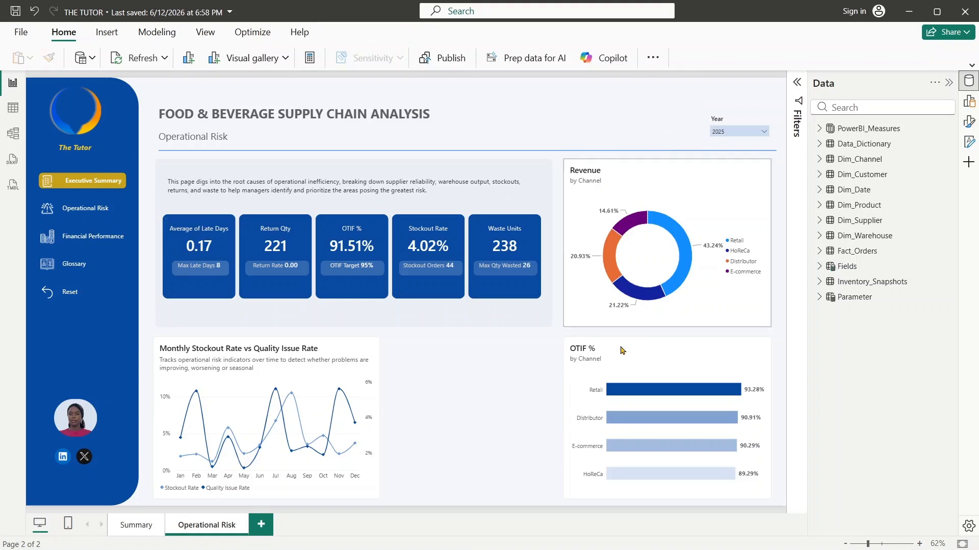
- Replace the Revenue donut chart's legend field with WarehouseName from the Dim_Warehouse table
click(622, 349)
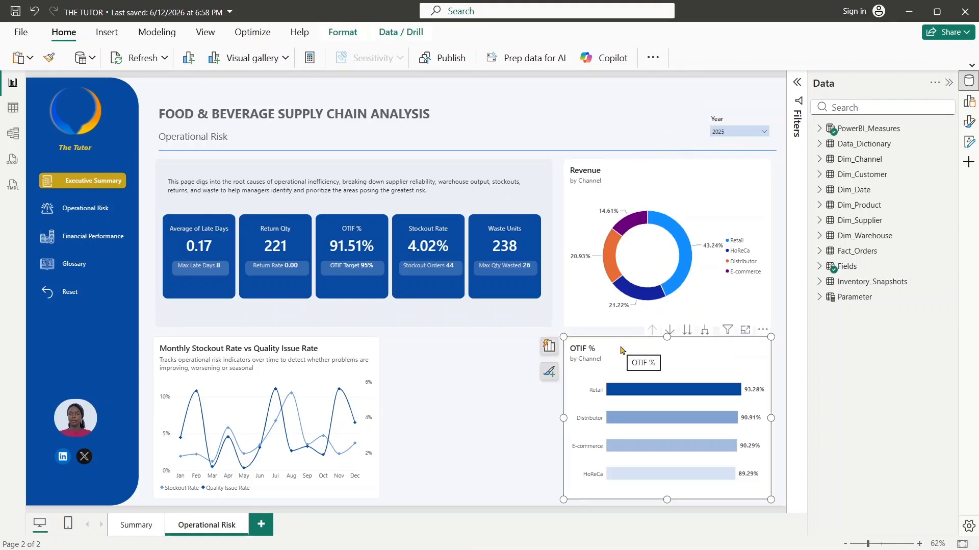
click(644, 172)
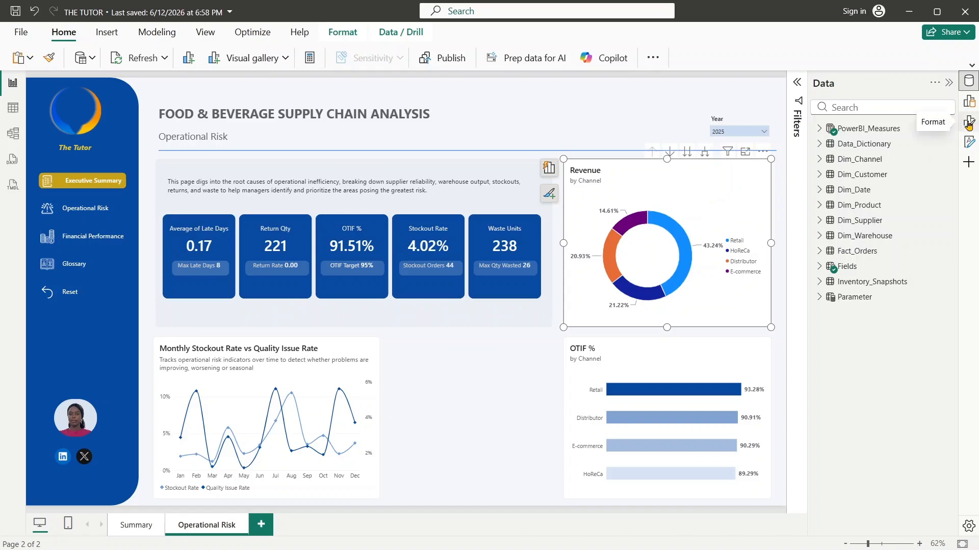
click(949, 83)
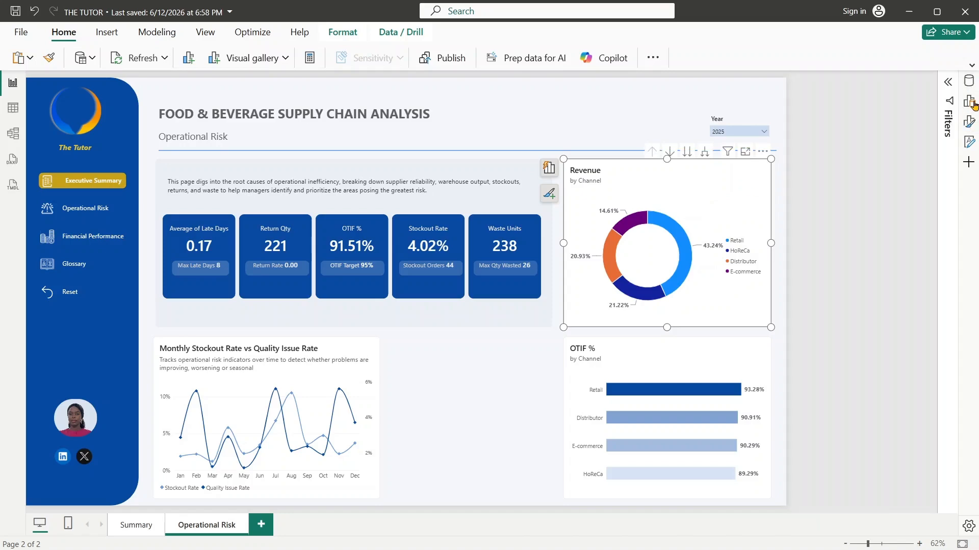
click(969, 101)
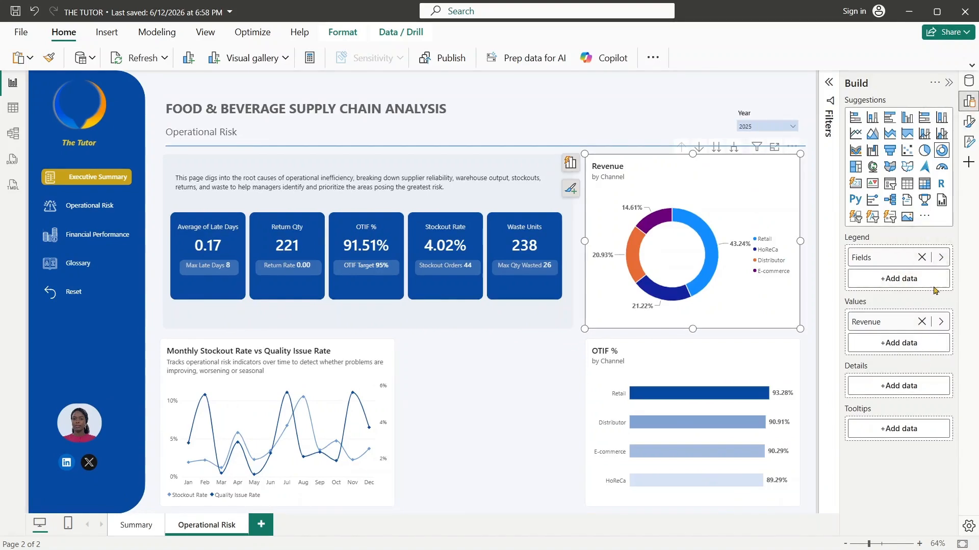
click(941, 258)
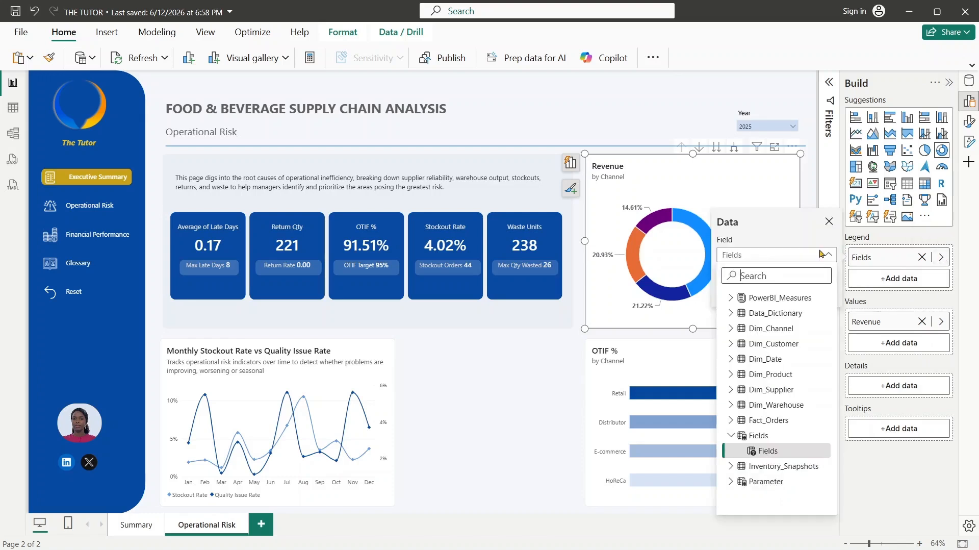
text(warehouse)
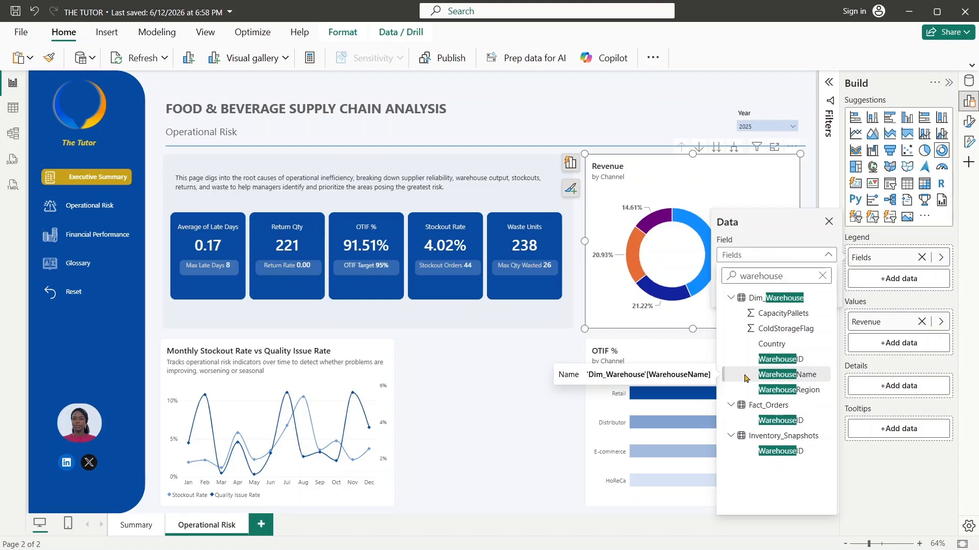
click(742, 376)
click(744, 378)
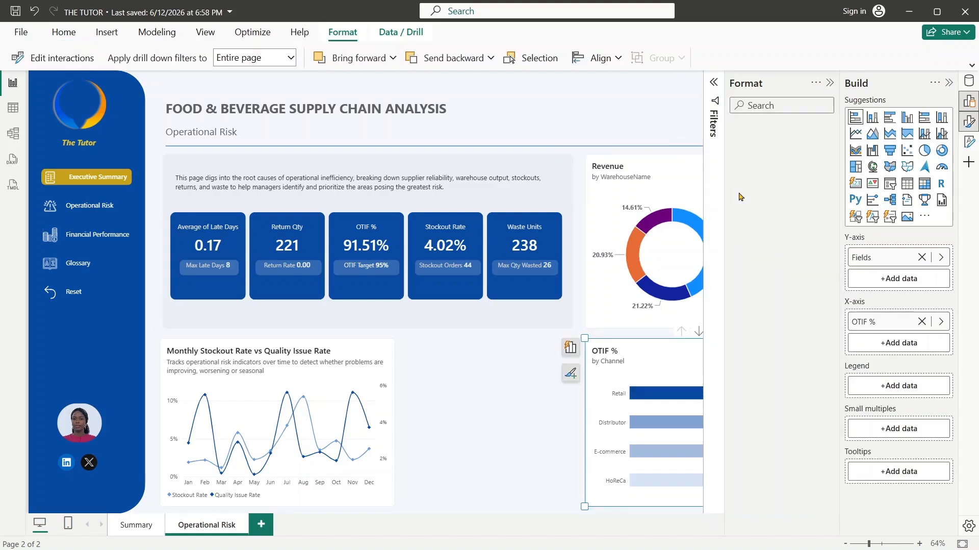
- Open the conditional color formatting for all slices of the Revenue donut chart
click(674, 169)
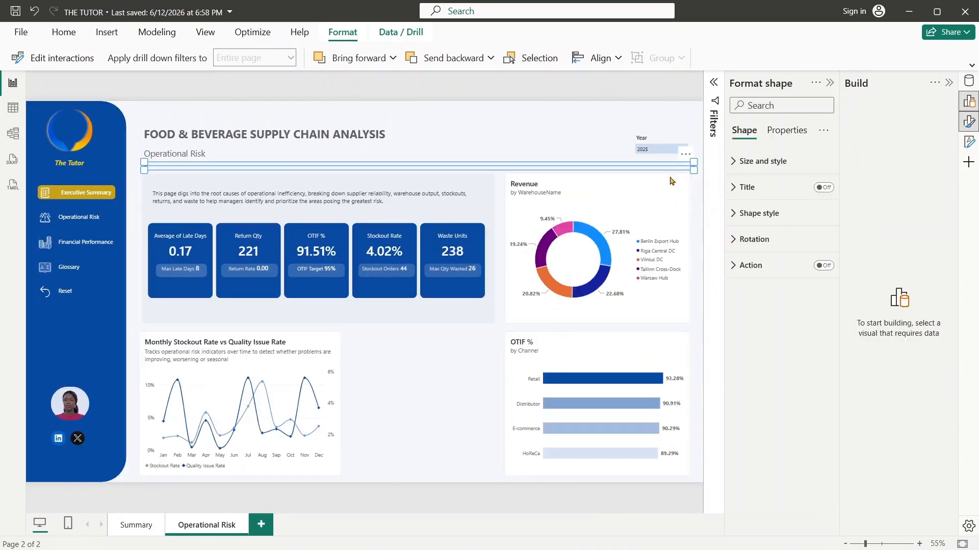
click(581, 271)
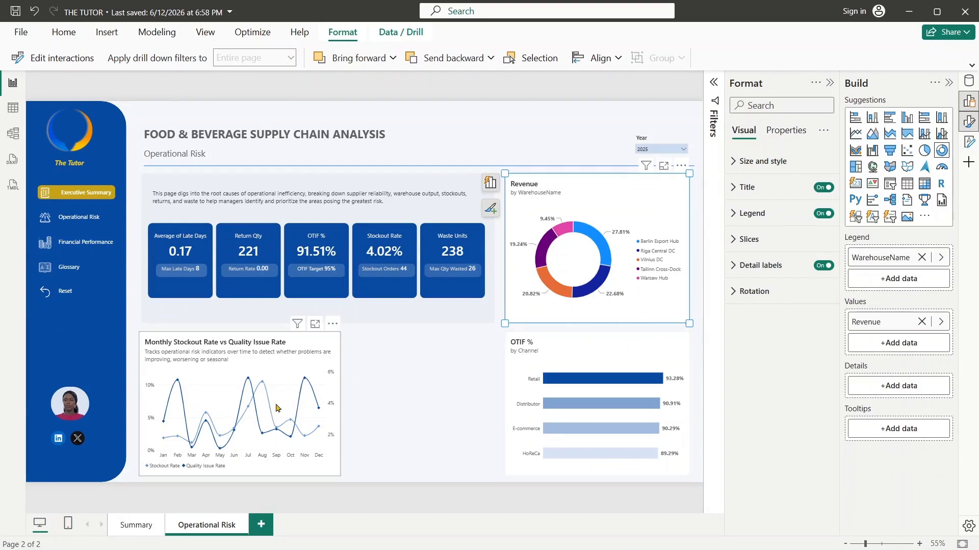
click(741, 246)
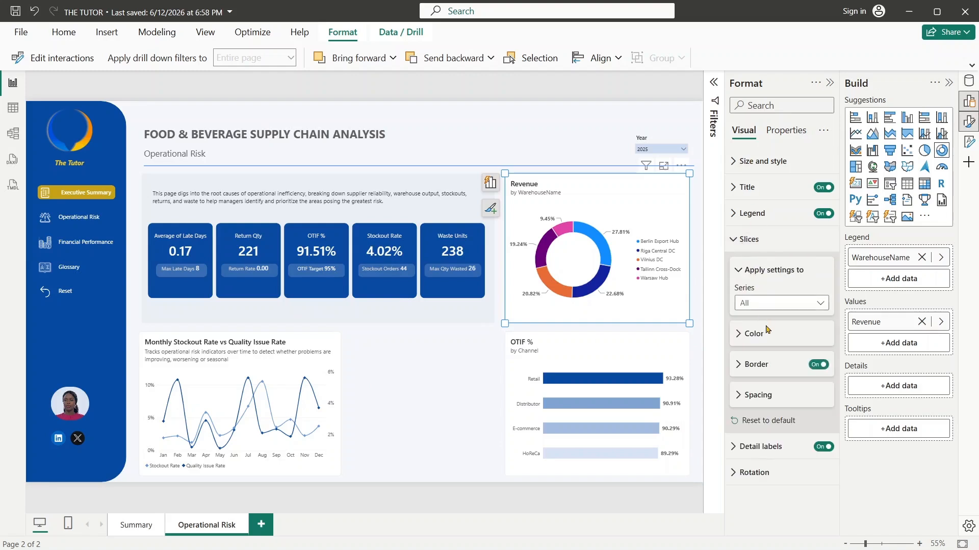
click(754, 336)
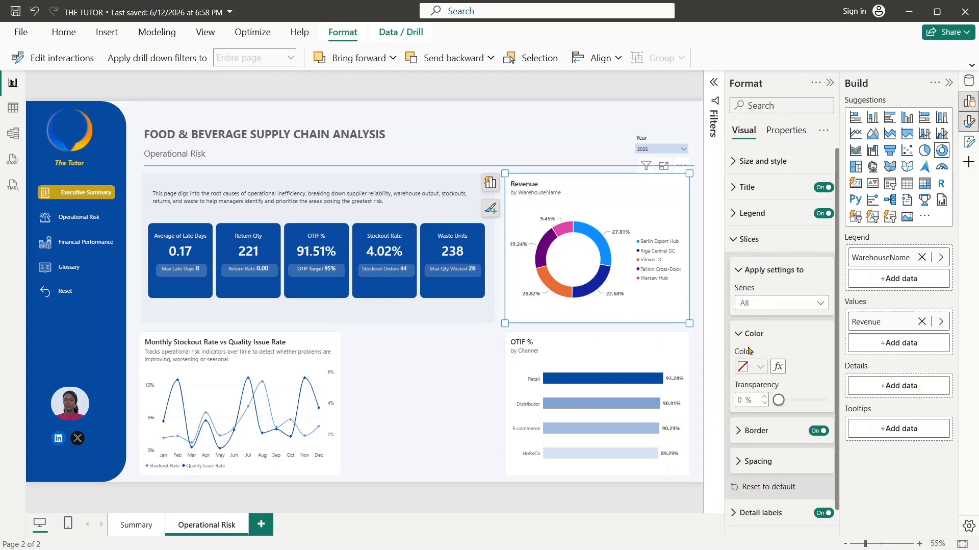
click(778, 367)
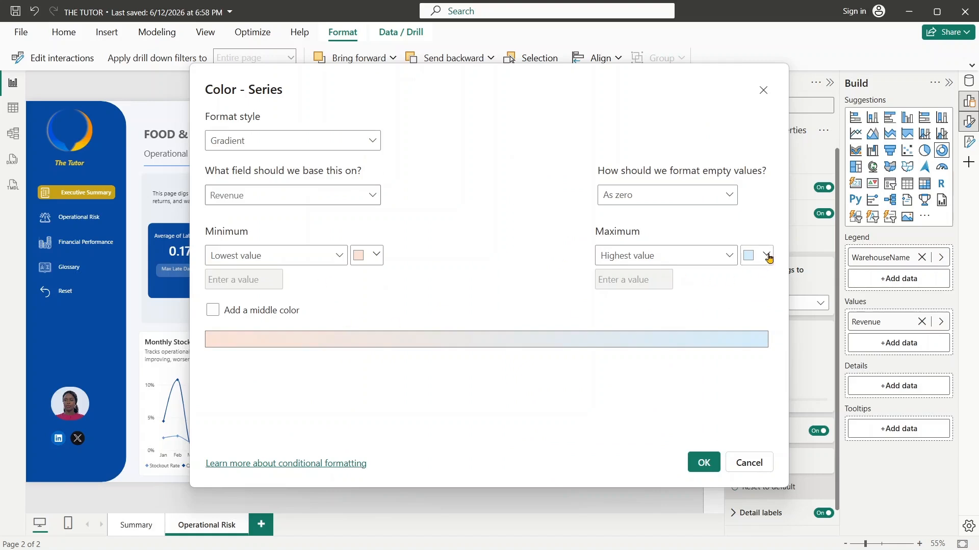
- Sample the KPI cards' dark blue and set the slice gradient's maximum color to that shade, 084aa1
click(766, 254)
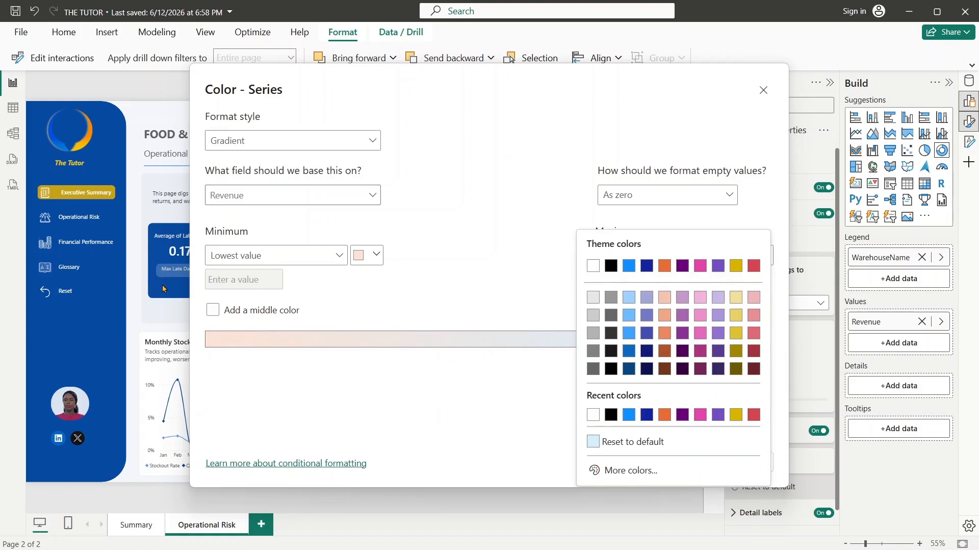
key(super+shift+c)
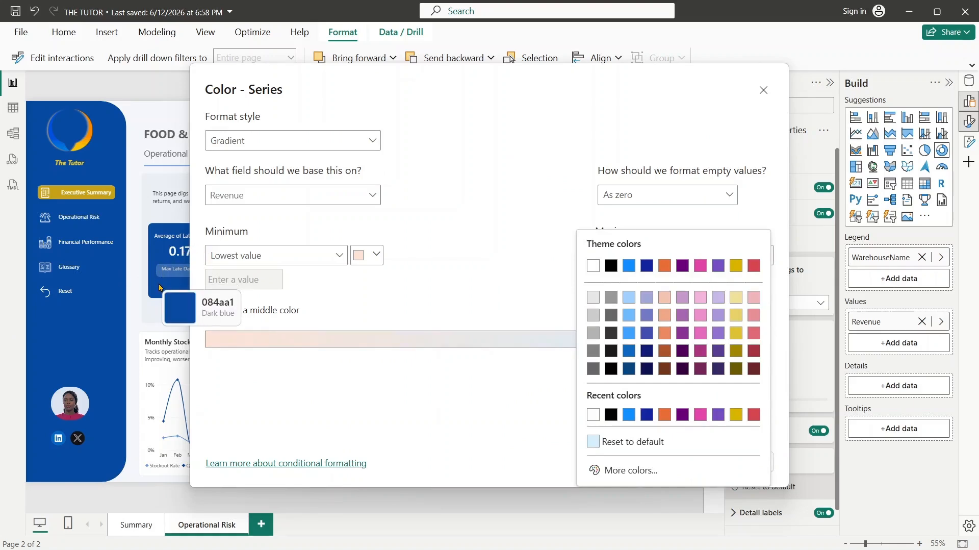
click(160, 287)
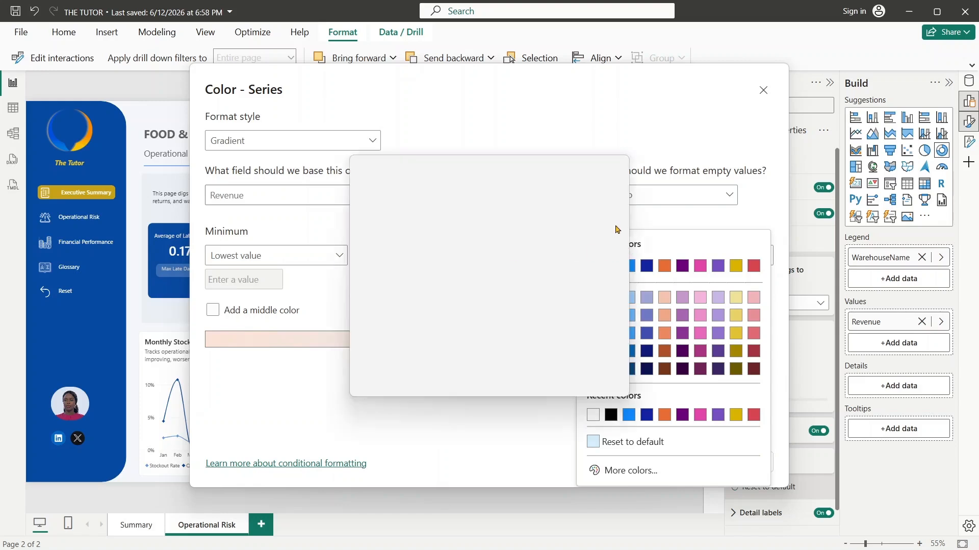
click(607, 246)
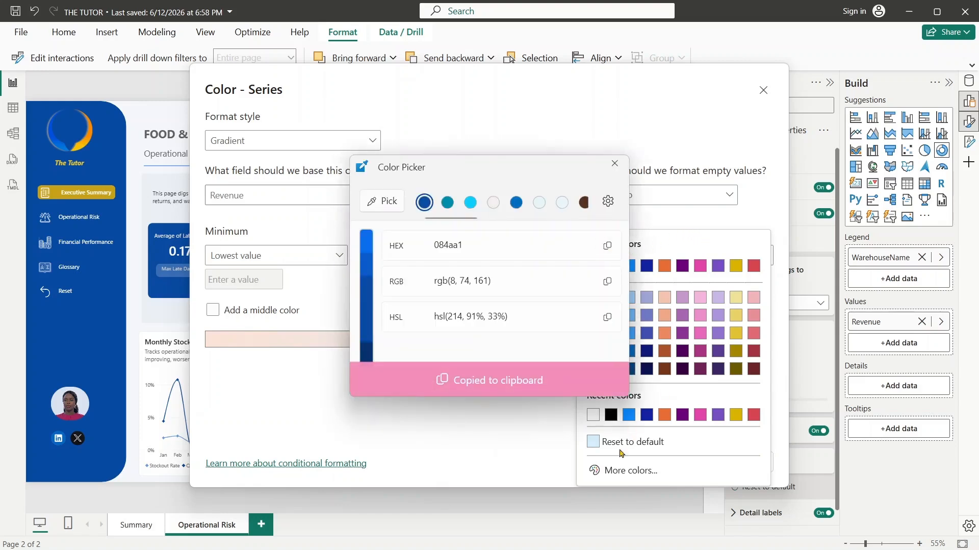
click(619, 470)
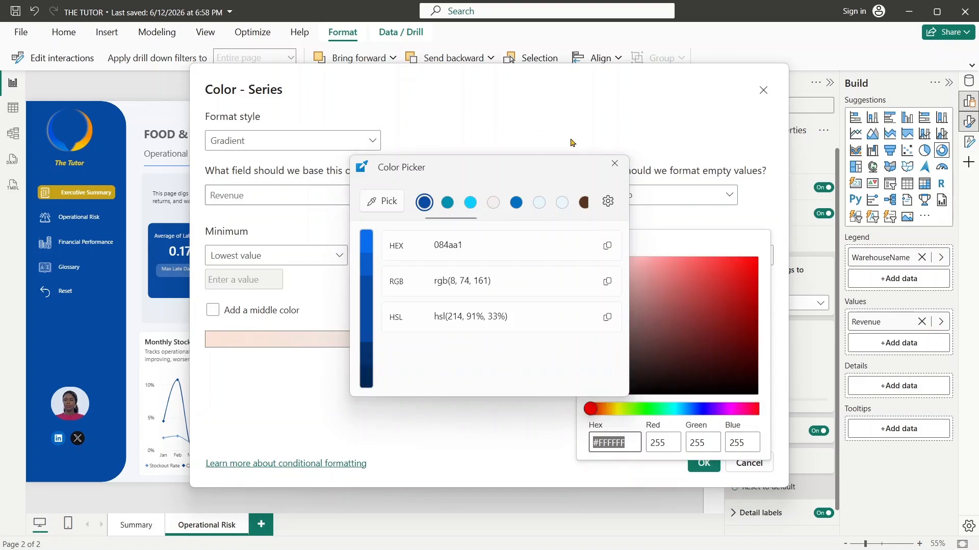
click(614, 163)
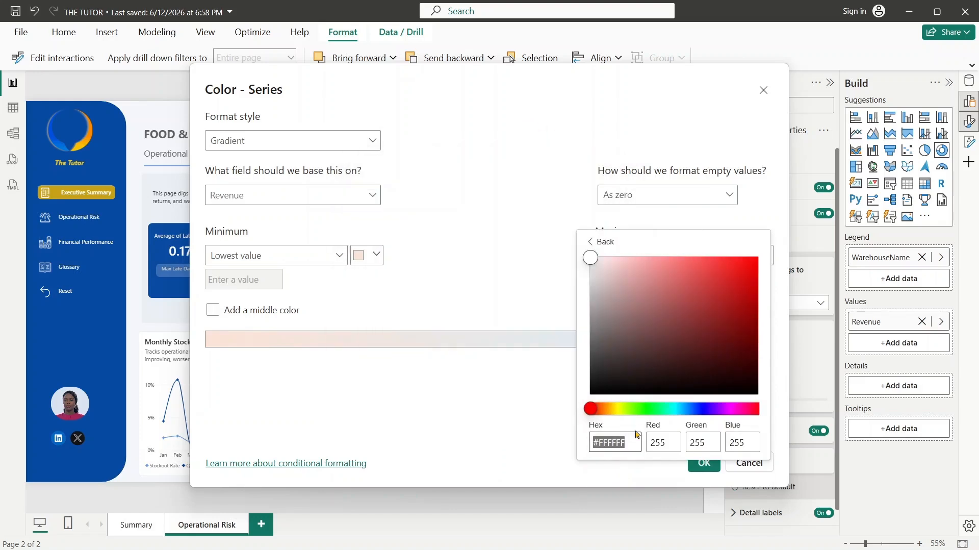
key(ctrl+v)
click(500, 291)
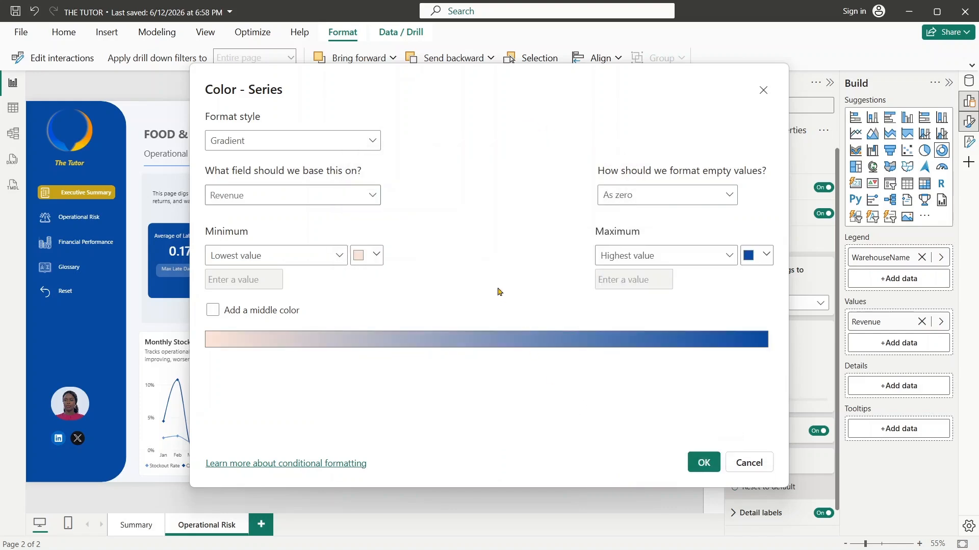
- Set the slice gradient's minimum color to light blue #C3D9F7 and apply the gradient to the Revenue donut chart
click(368, 259)
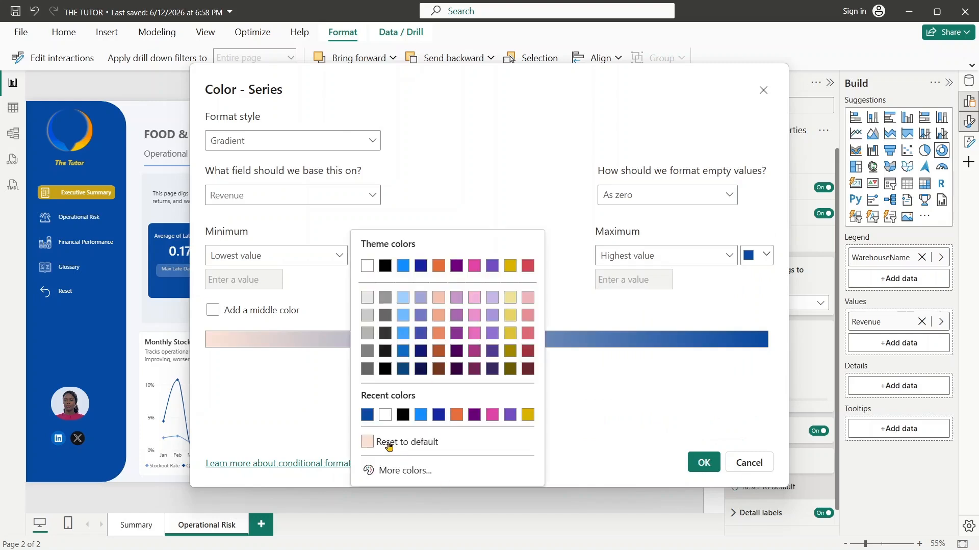
click(367, 416)
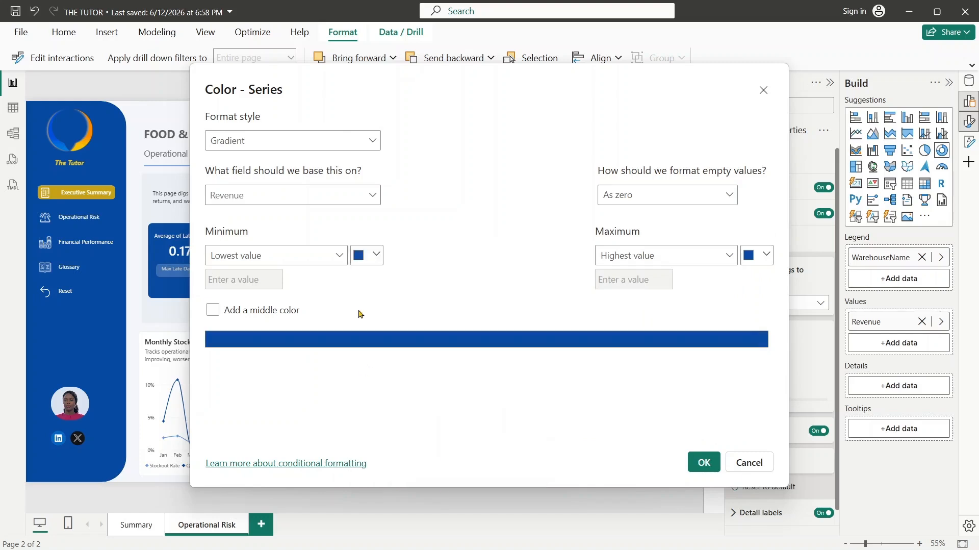
click(370, 254)
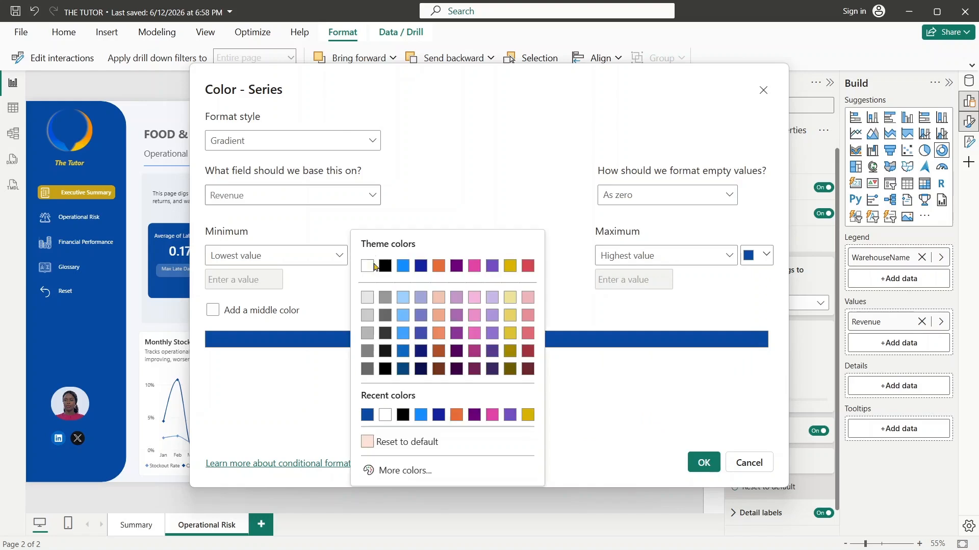
click(398, 470)
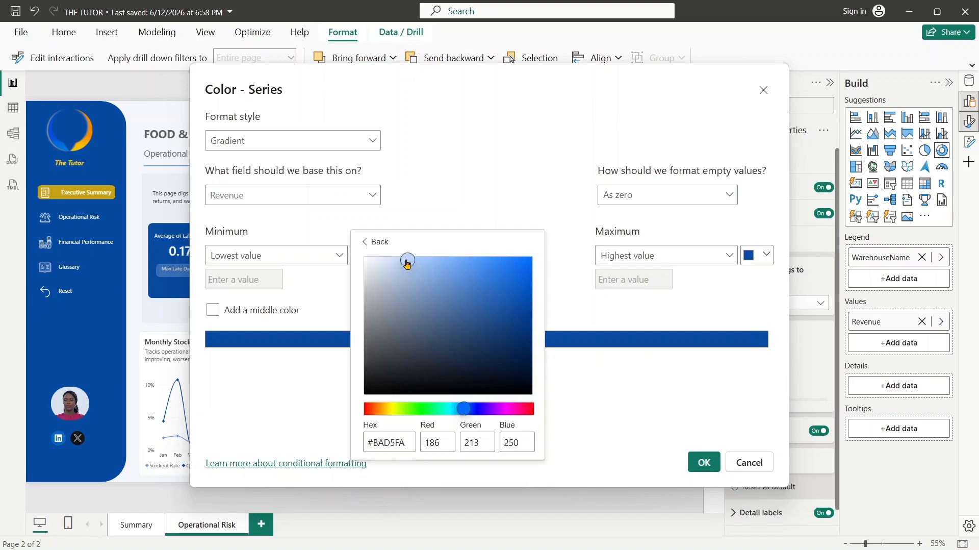
mouse_move(407, 263)
mouse_down()
mouse_move(387, 259)
mouse_move(391, 269)
mouse_move(399, 260)
mouse_up()
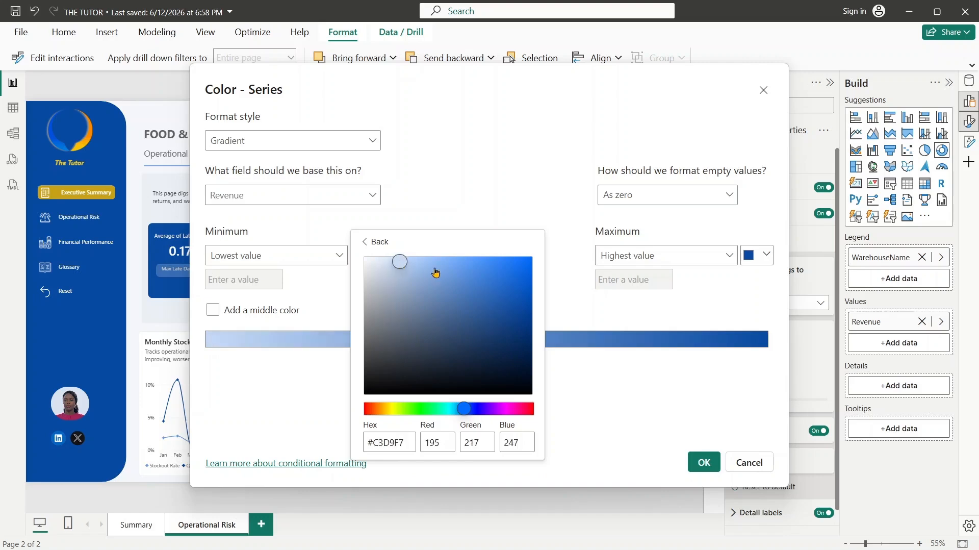
click(535, 214)
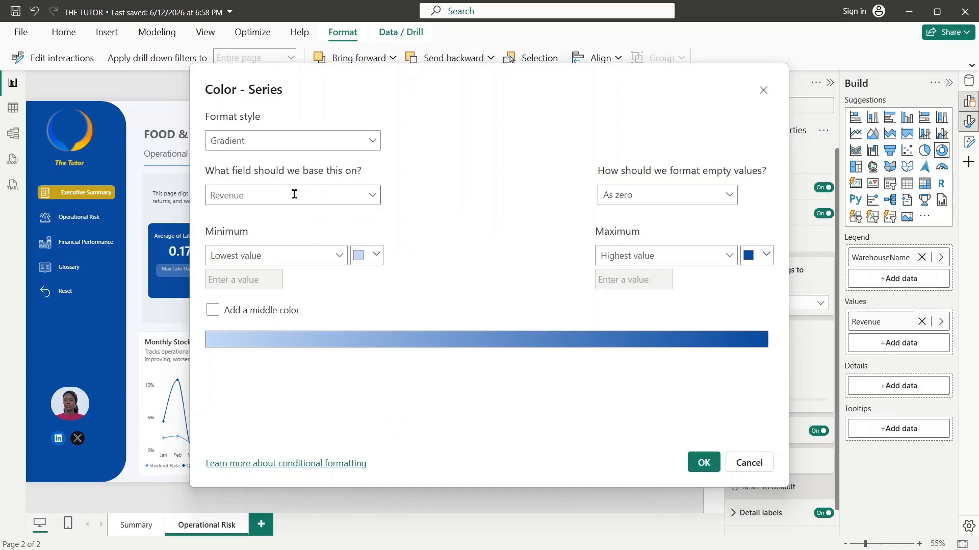
click(705, 466)
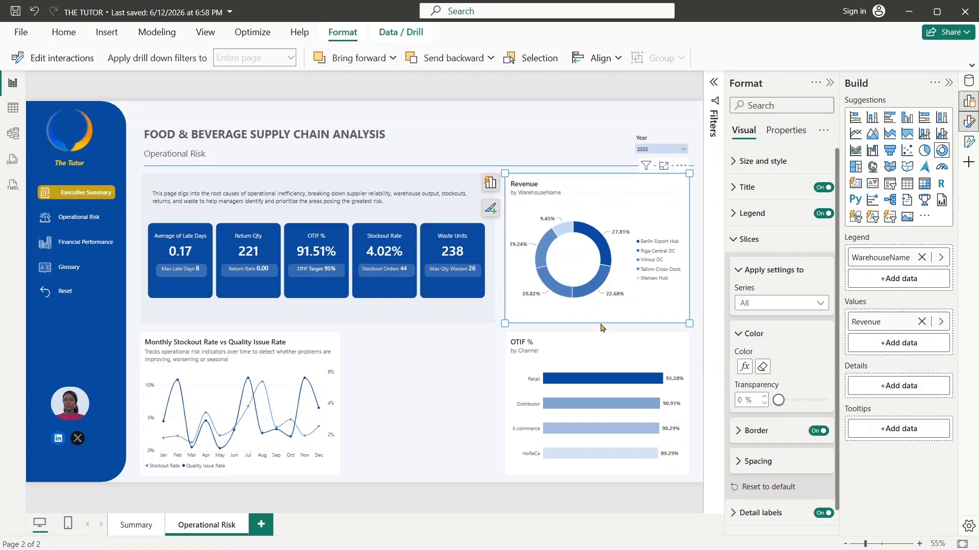
click(748, 241)
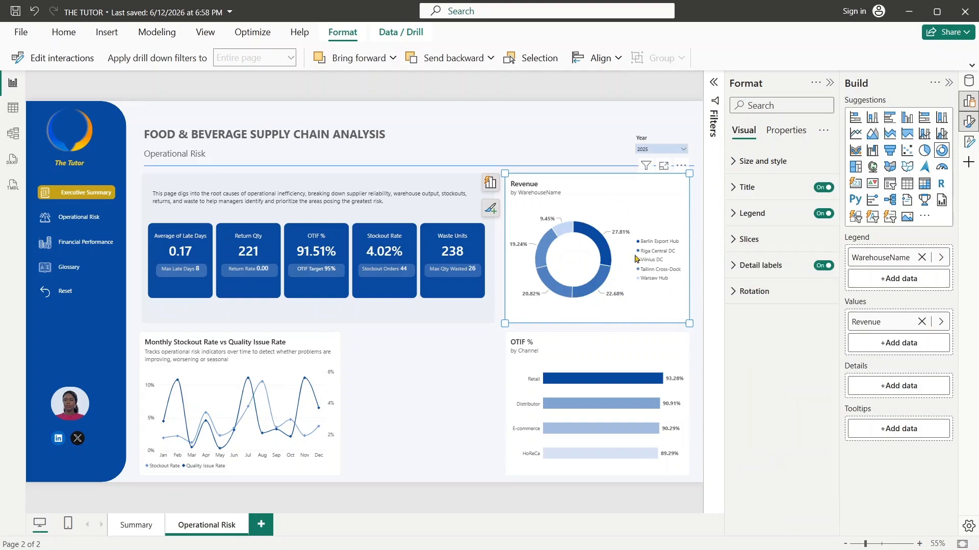
- Move the Revenue donut chart into the lower row beside the monthly rate line chart, and narrow the line chart to leave a gap
drag(618, 191, 451, 339)
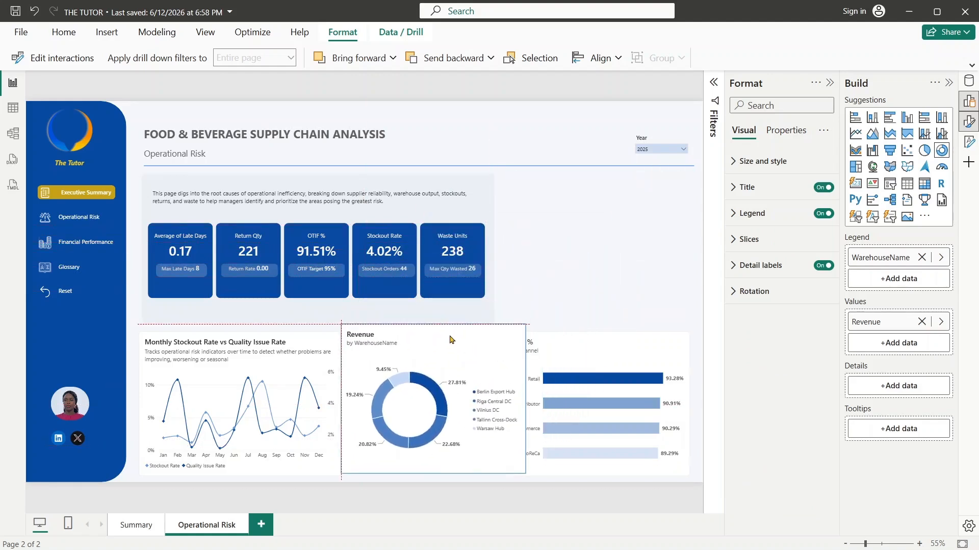
drag(525, 326, 521, 339)
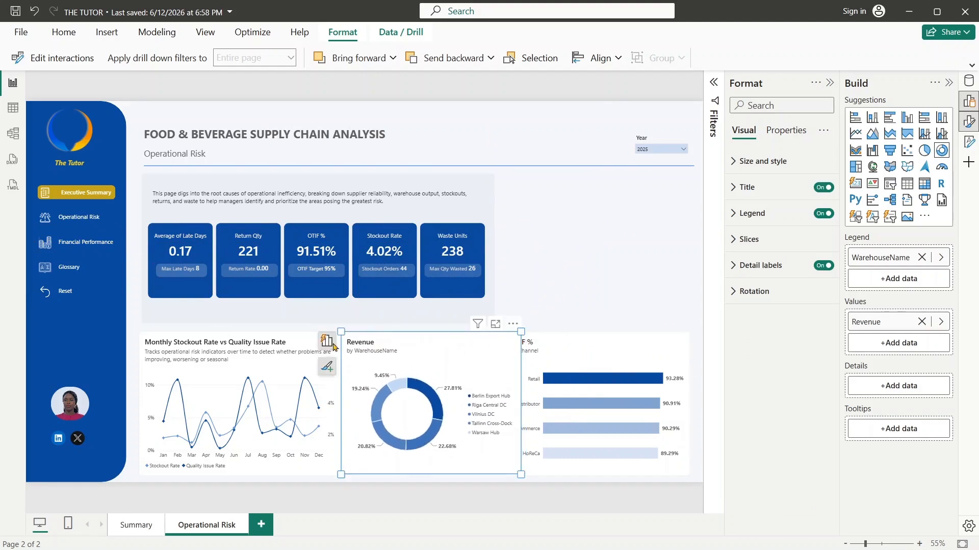
click(308, 347)
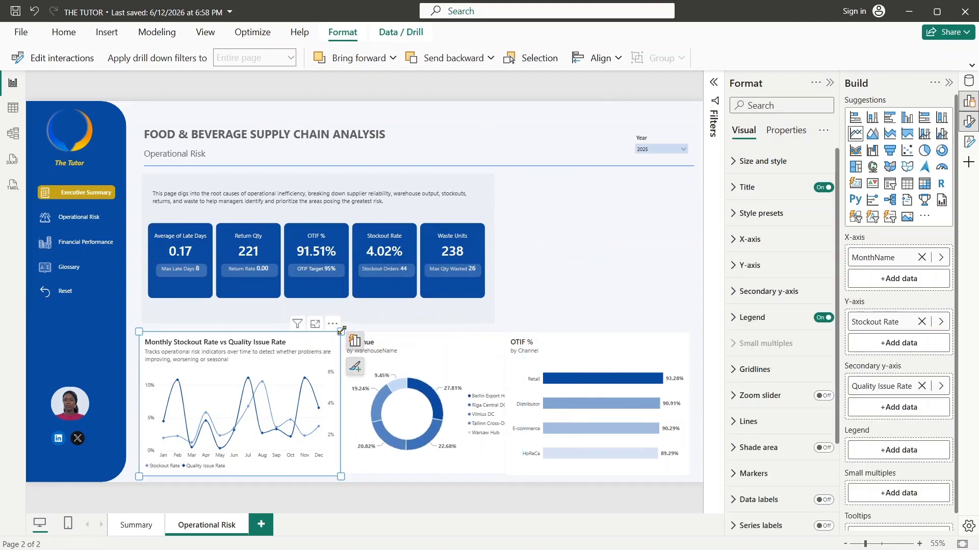
drag(341, 330, 332, 334)
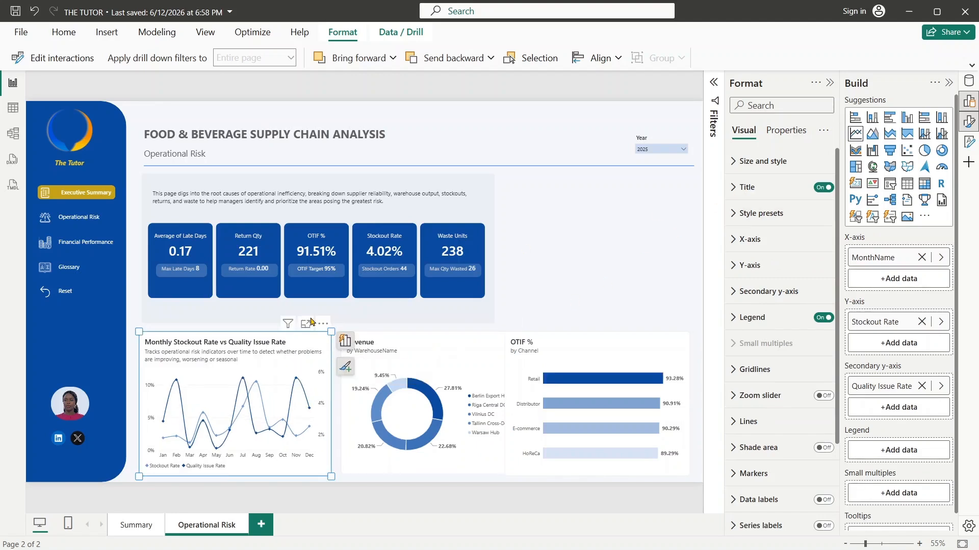
- Shorten the background panel behind the KPI cards from below and extend the monthly rate line chart upward into the freed space
click(369, 319)
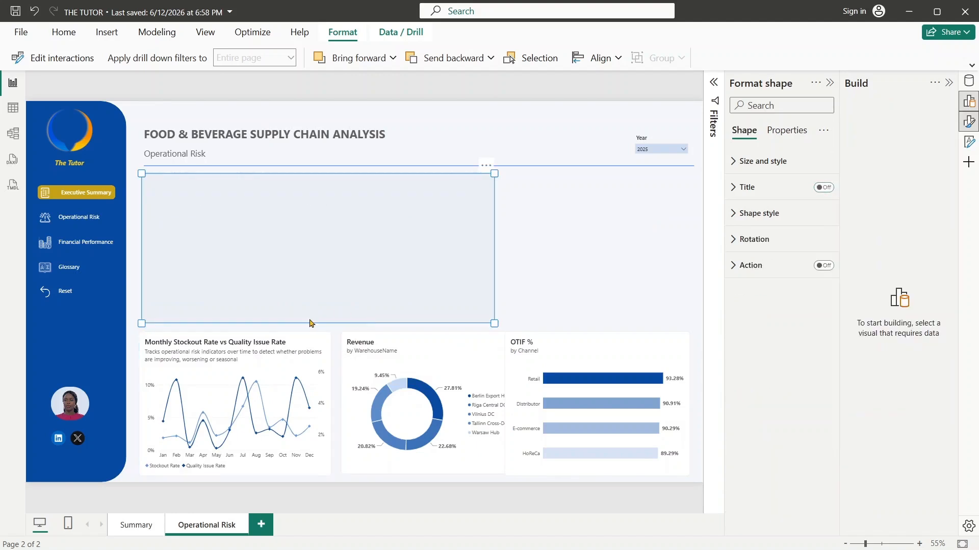
drag(494, 323, 494, 312)
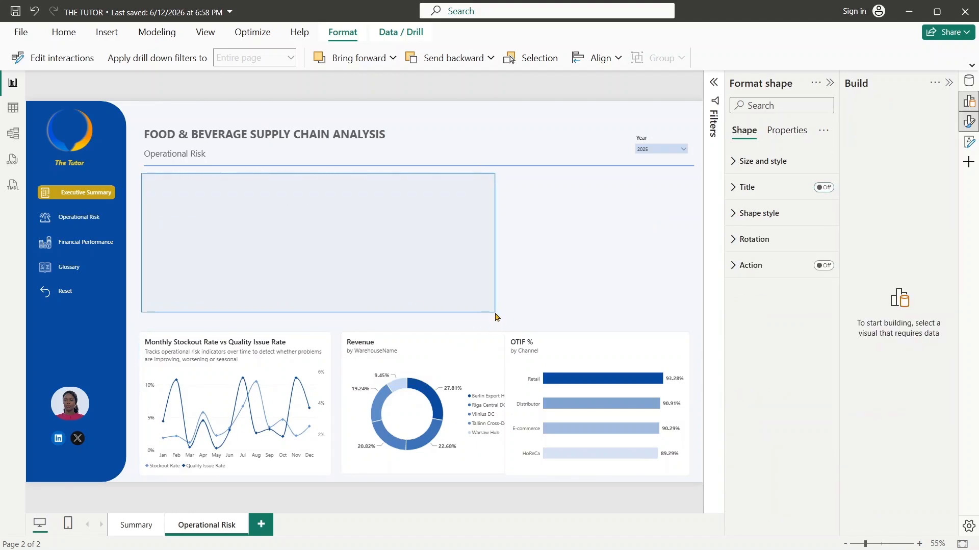
click(267, 350)
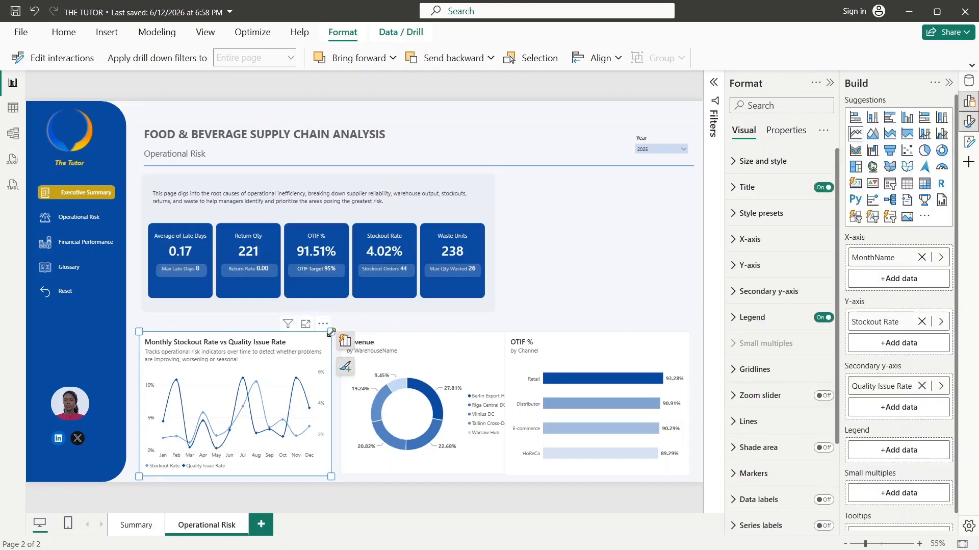
drag(331, 331, 330, 322)
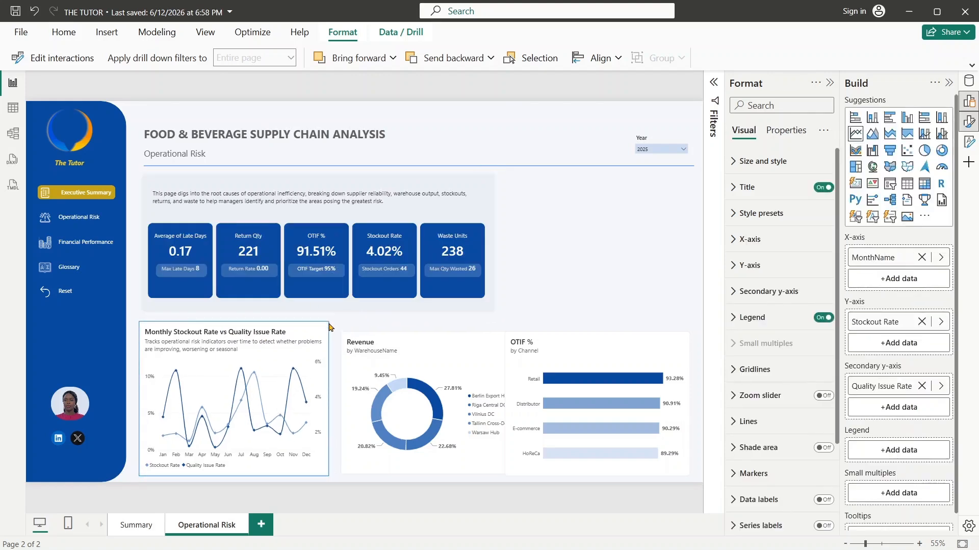
- Raise the upper edges of the Revenue donut and OTIF % bar chart to match the line chart, narrowing the bar chart to clear the donut
click(397, 347)
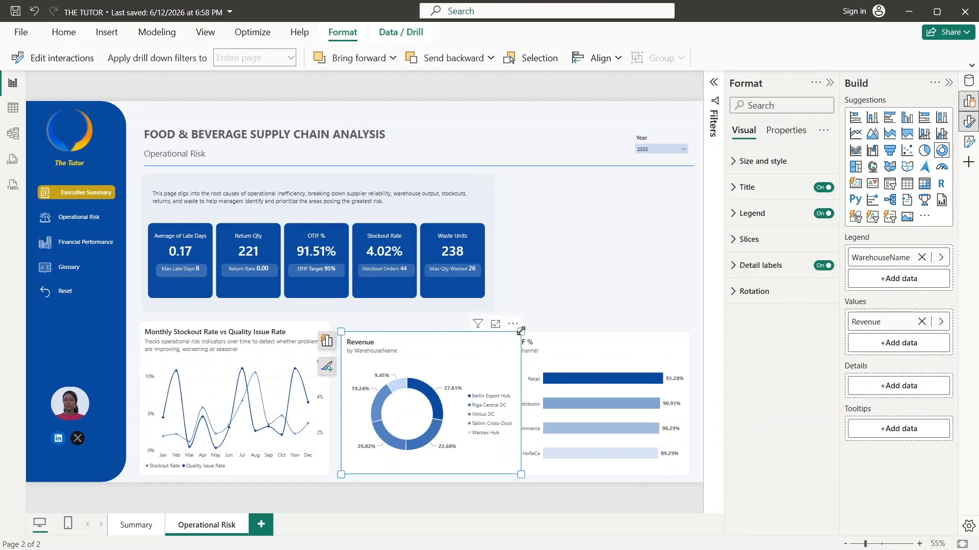
drag(521, 331, 520, 330)
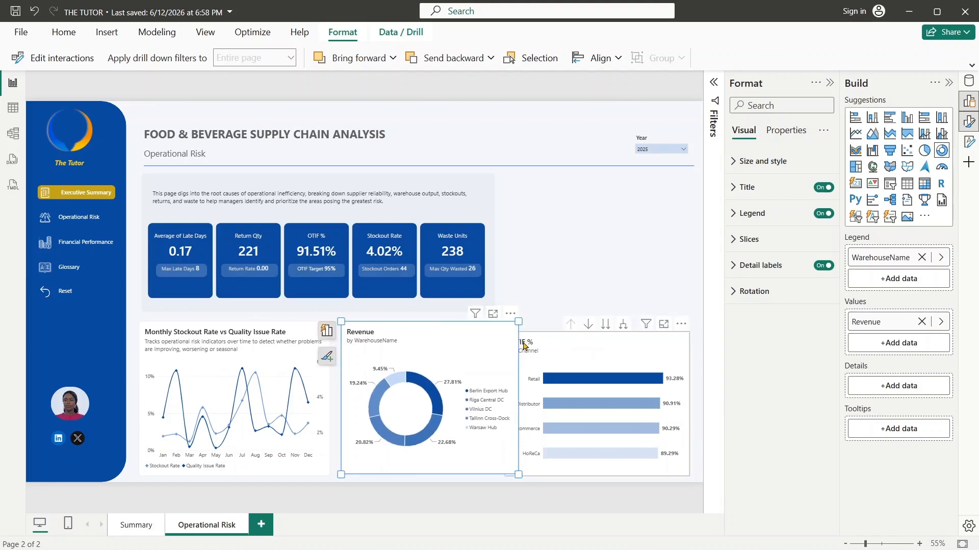
click(569, 342)
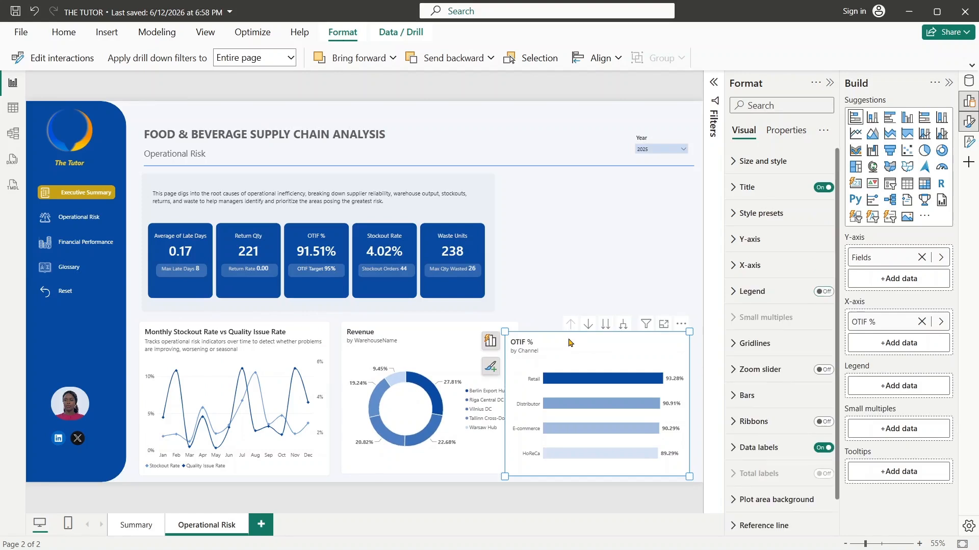
drag(505, 333, 531, 327)
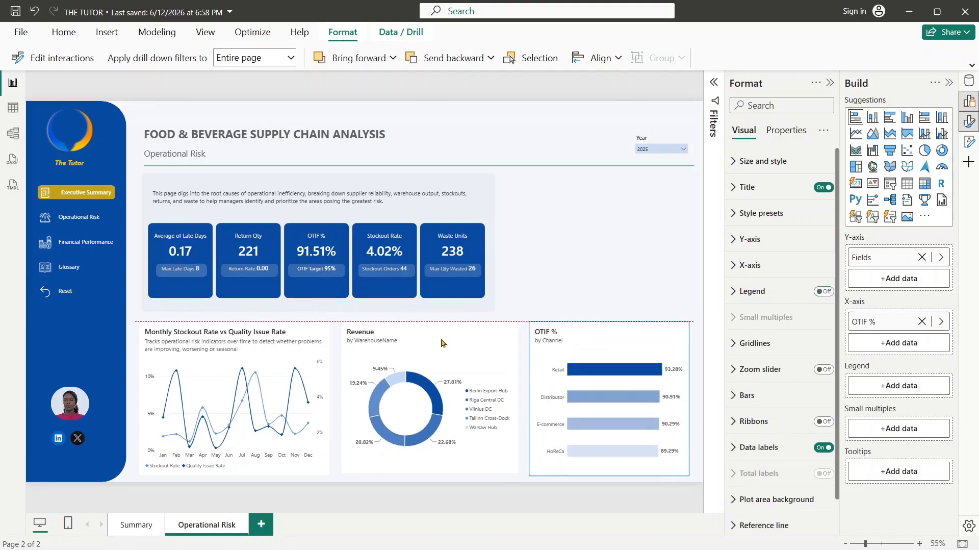
- Even out the gaps around the Revenue donut by repositioning and widening it slightly, and extend the OTIF % chart to the header line's end
drag(441, 343, 441, 346)
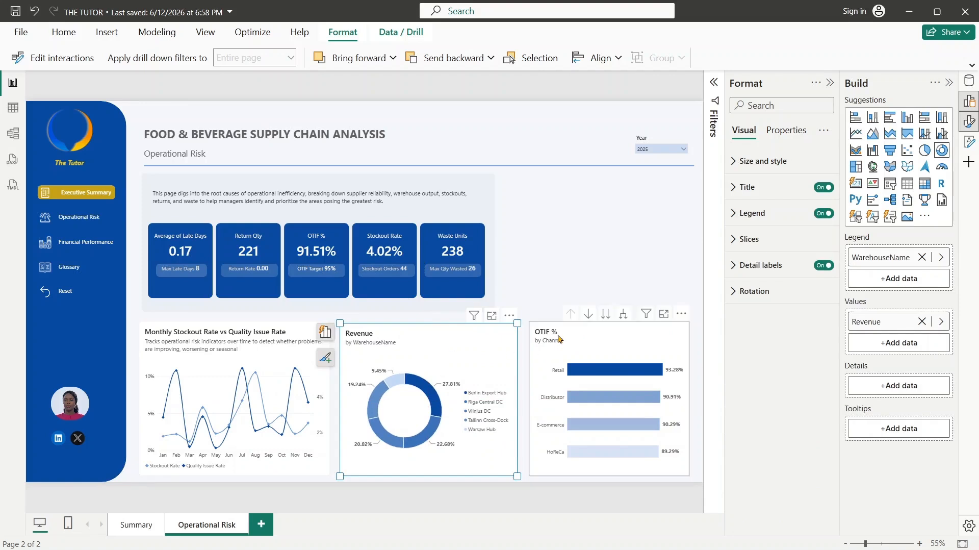
click(564, 336)
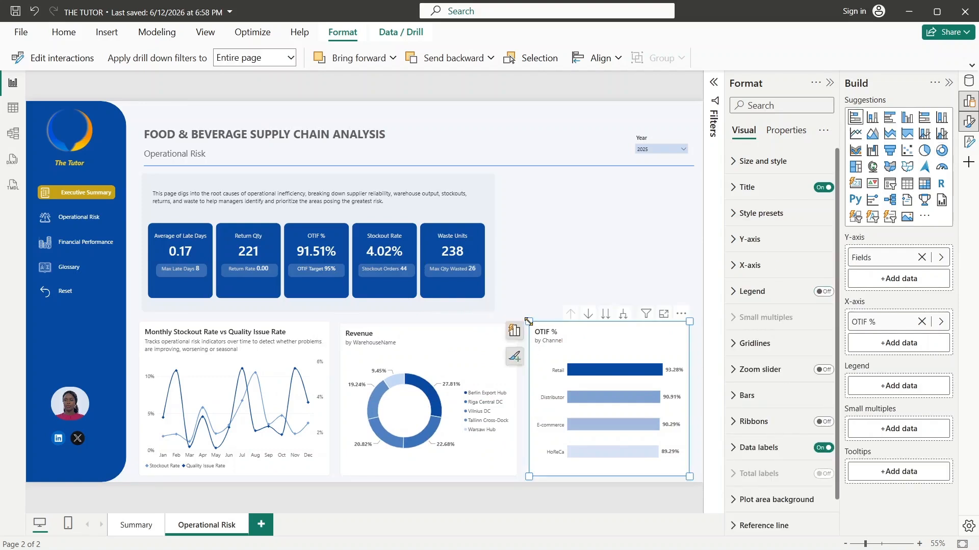
mouse_move(529, 321)
mouse_down()
mouse_move(530, 331)
mouse_move(529, 322)
mouse_up()
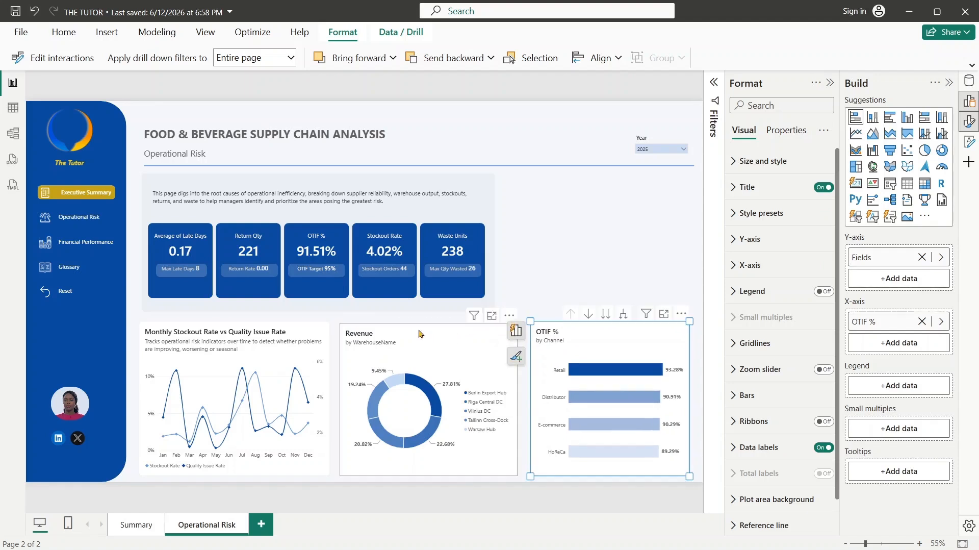
click(488, 326)
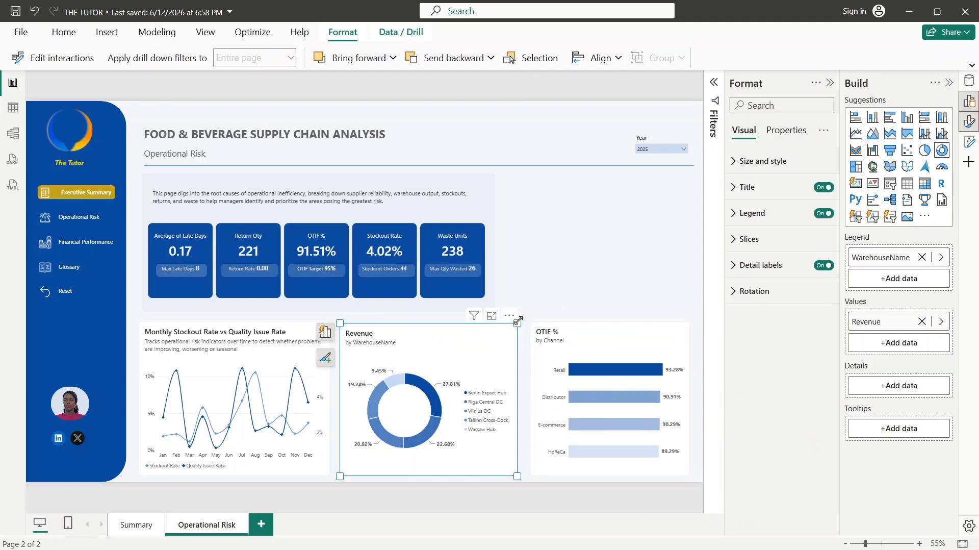
drag(517, 320, 521, 322)
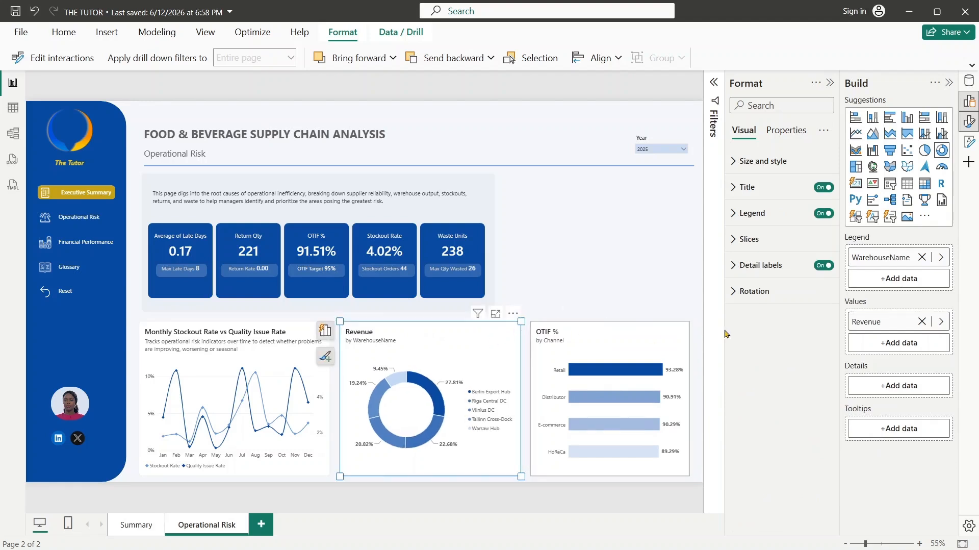
click(681, 348)
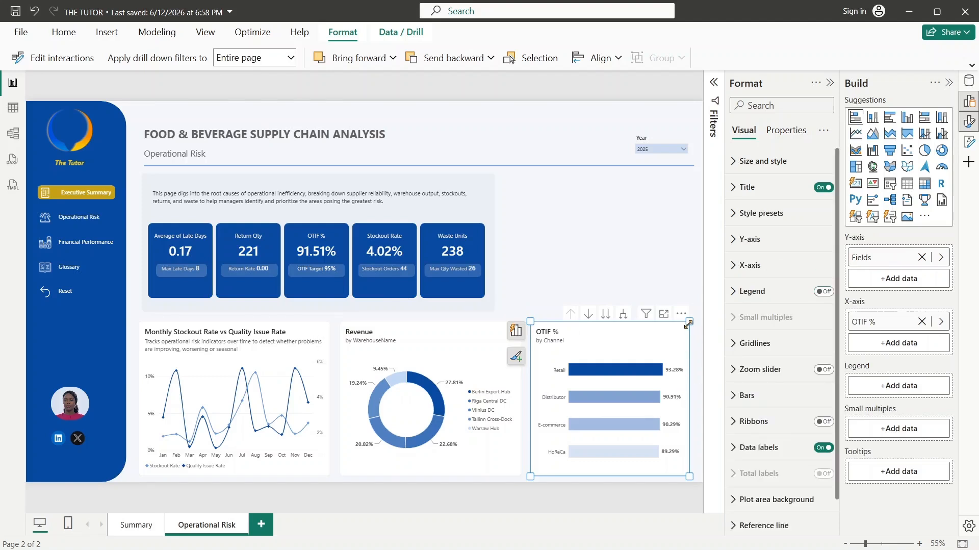
drag(689, 323, 692, 325)
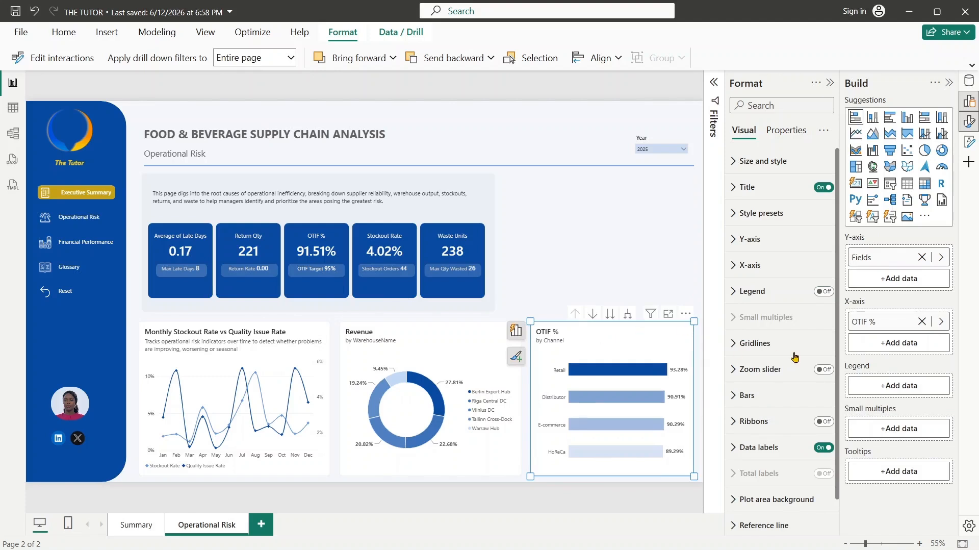
- Replace the OTIF % bar chart's Y-axis field with Channel from the Dim_Channel table, keeping the chart title without underline
click(633, 335)
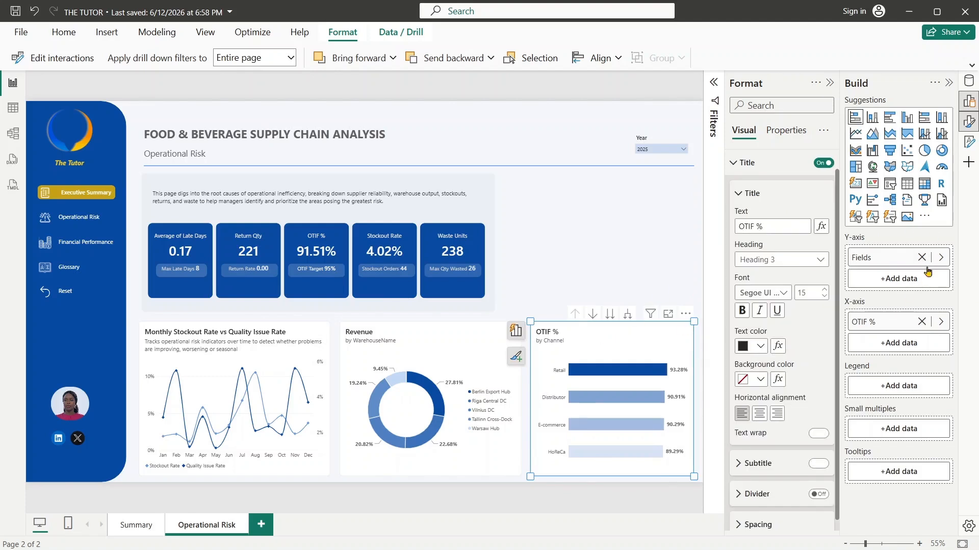
click(941, 258)
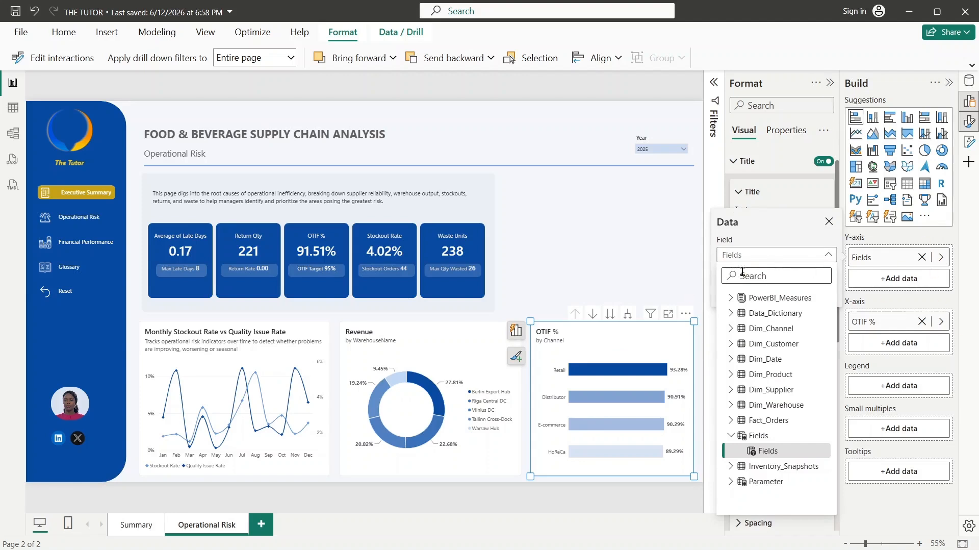
text(chann)
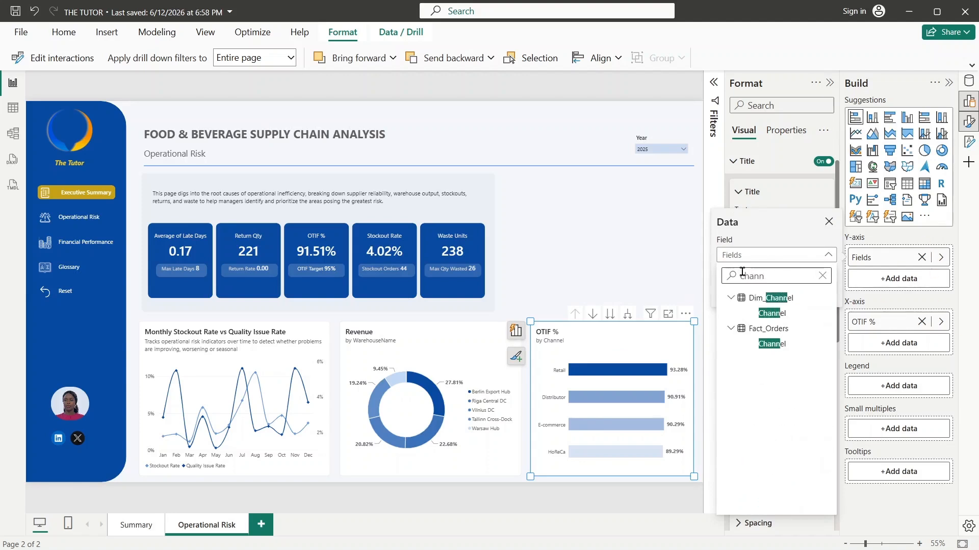
click(776, 313)
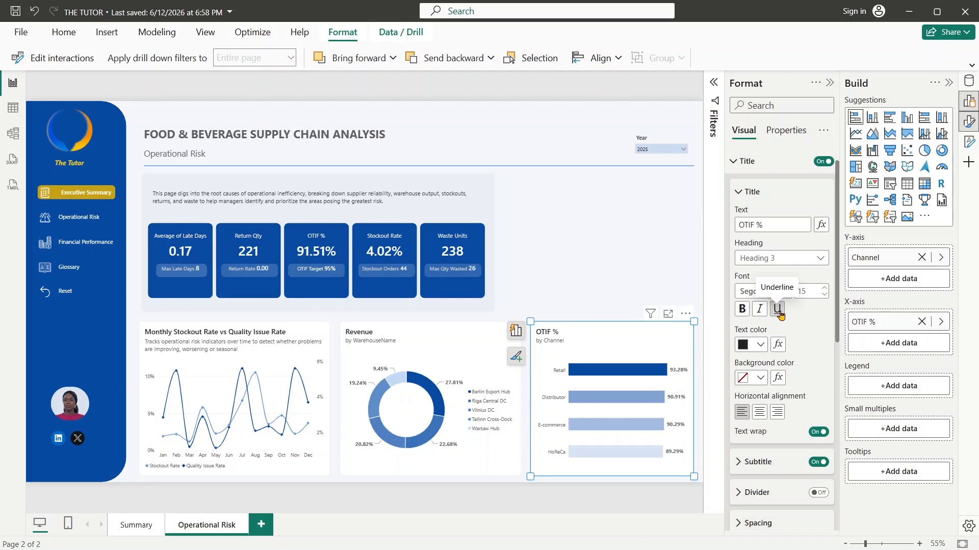
click(777, 308)
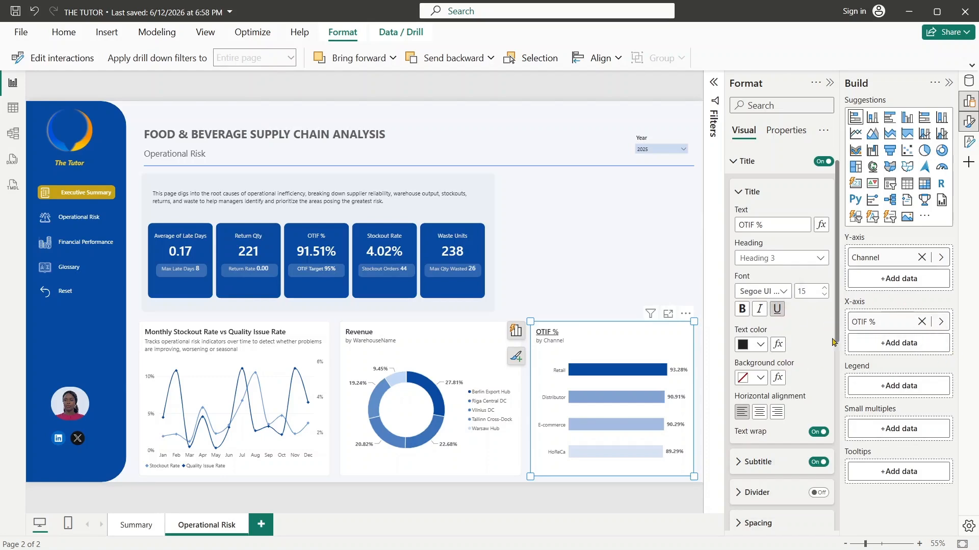
click(777, 309)
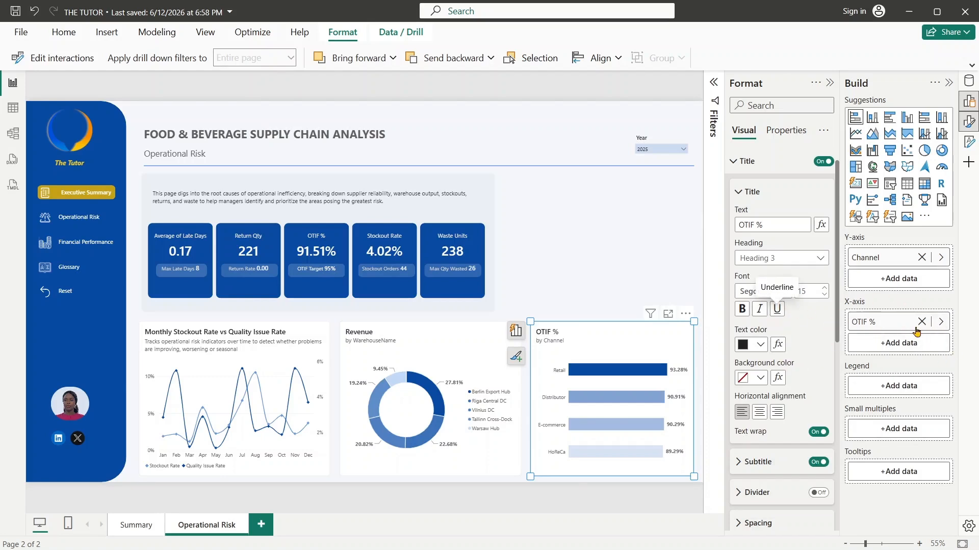
- Replace the OTIF % bar chart's X-axis measure with Return Rate
click(942, 322)
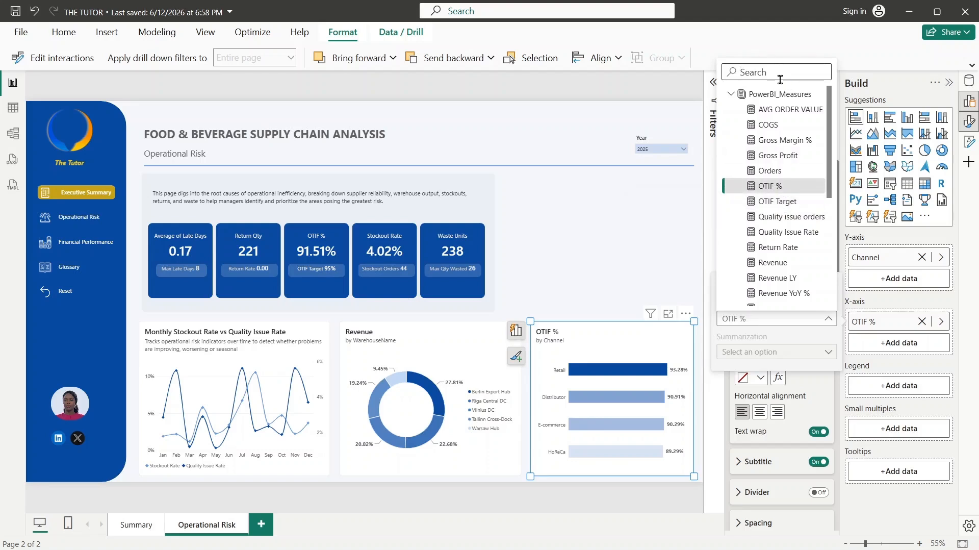
text(return)
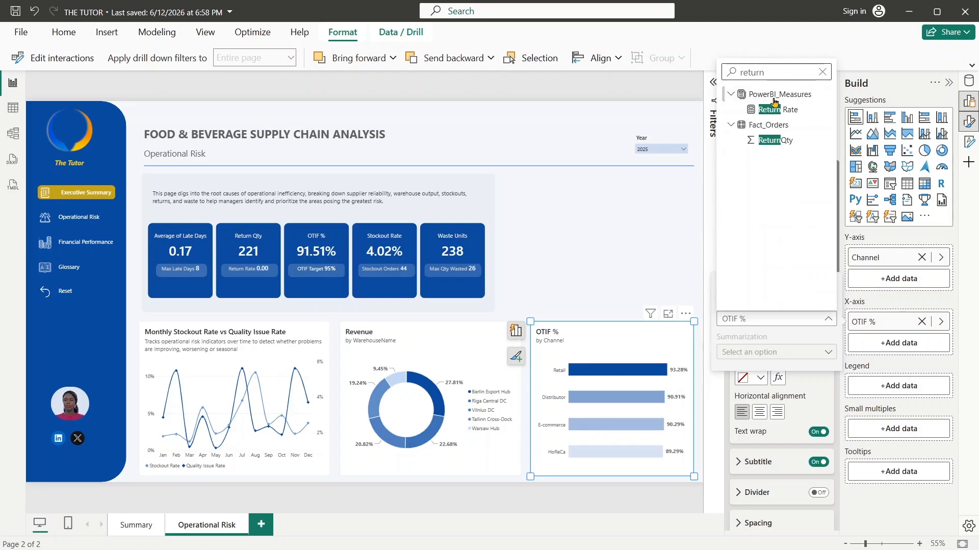
click(770, 107)
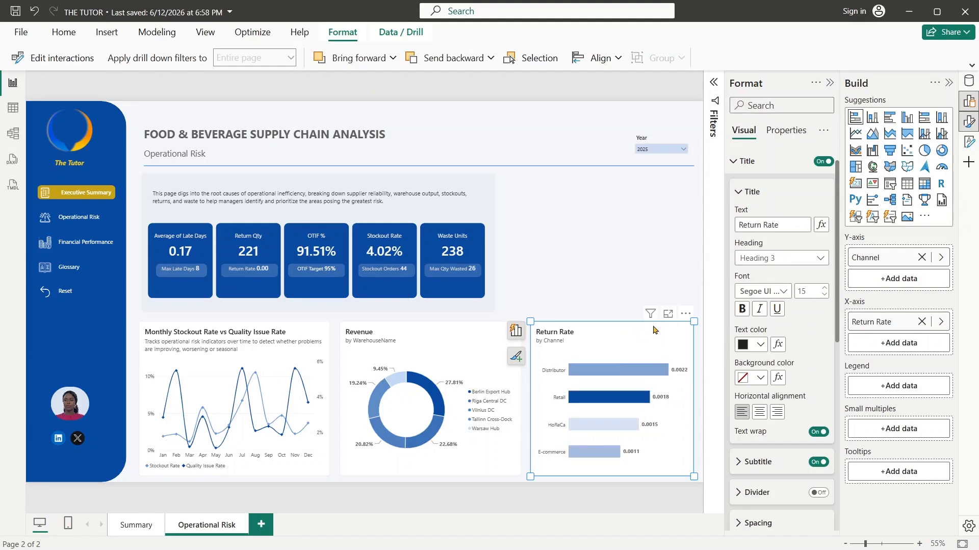
- Base the gradient color of the Return Rate chart's bars on the Return Rate measure
click(747, 170)
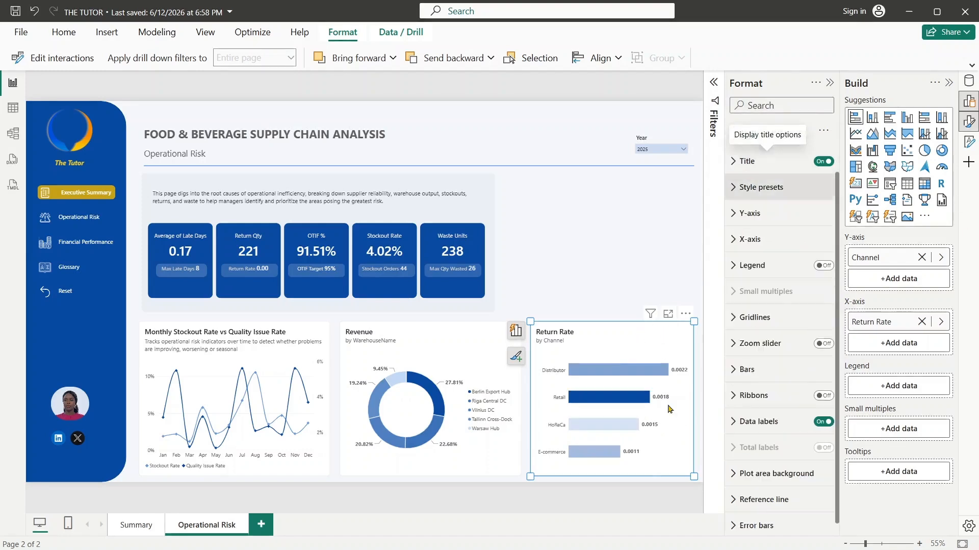
click(733, 378)
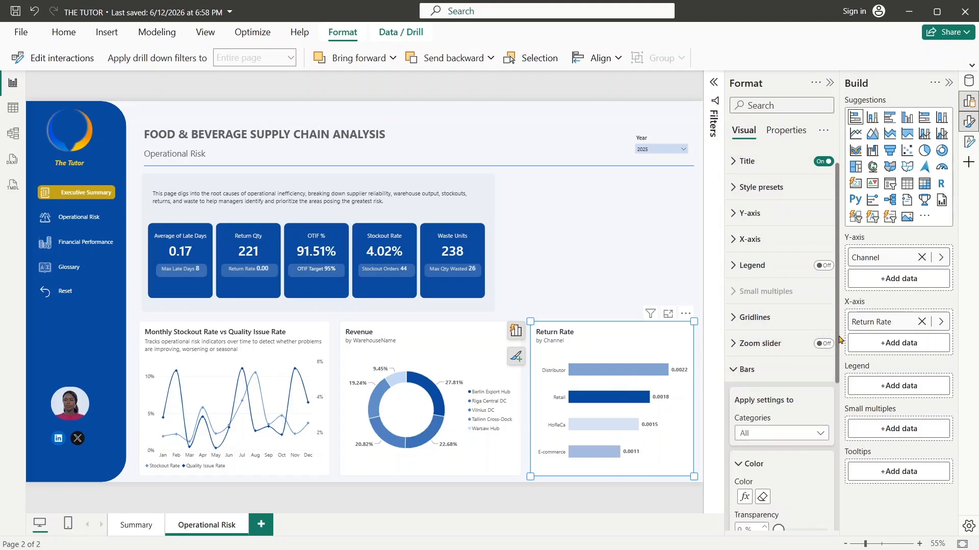
scroll(838, 342, down, 3)
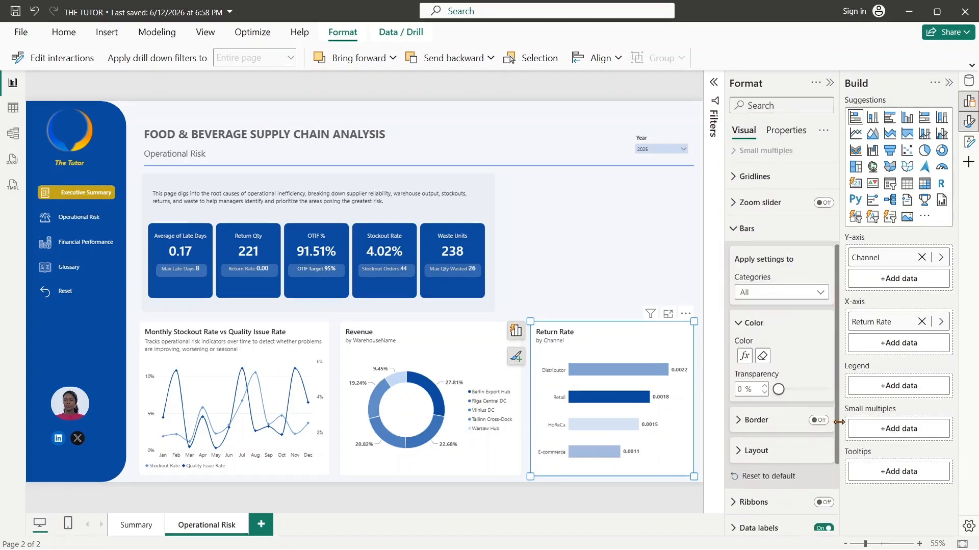
click(744, 350)
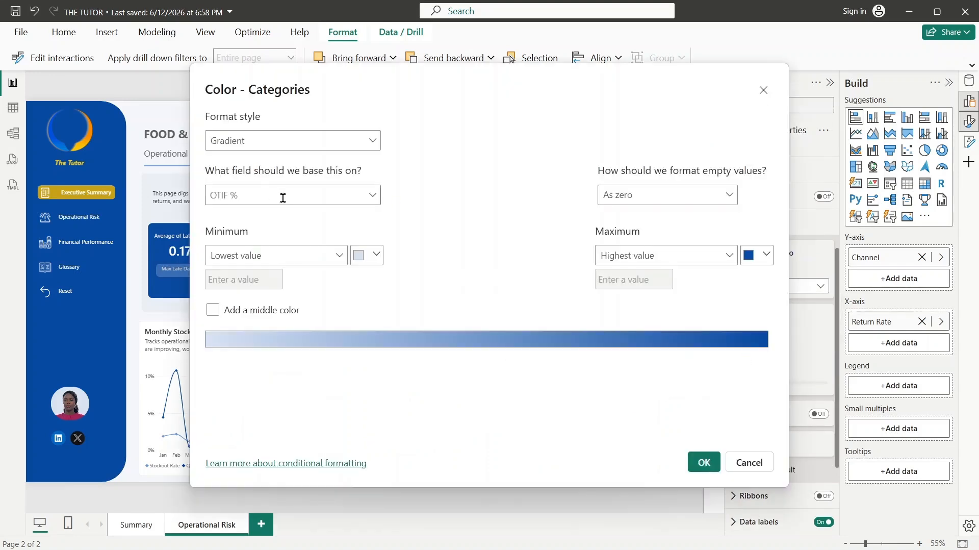
click(372, 194)
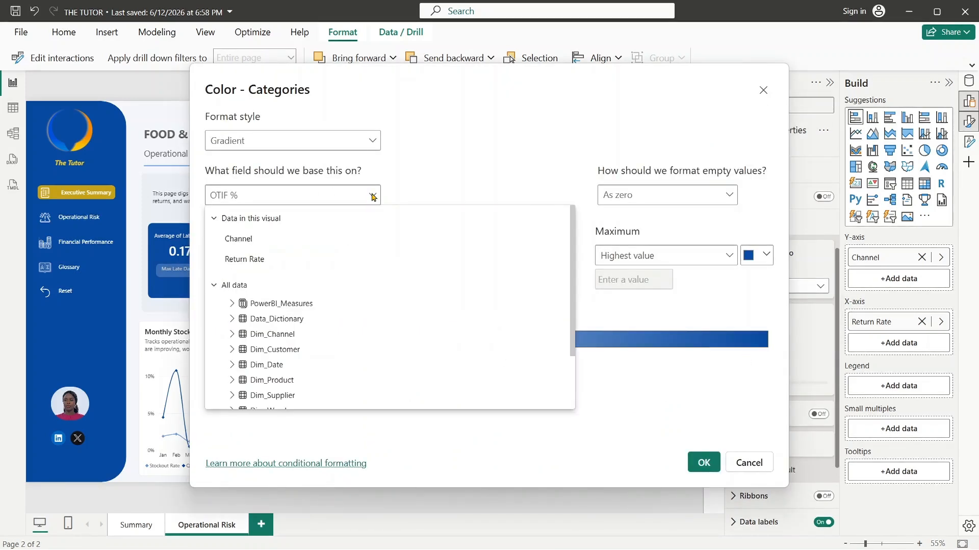
click(245, 258)
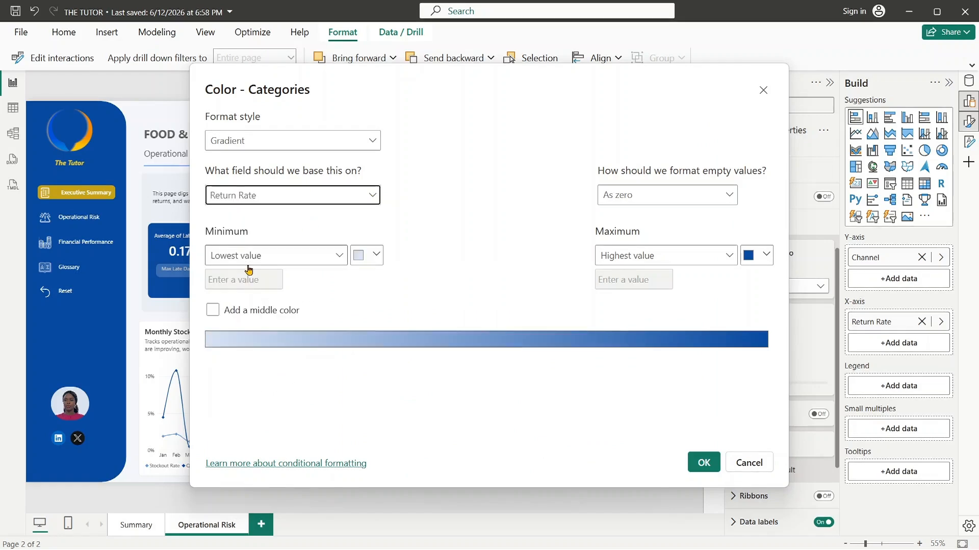
click(703, 461)
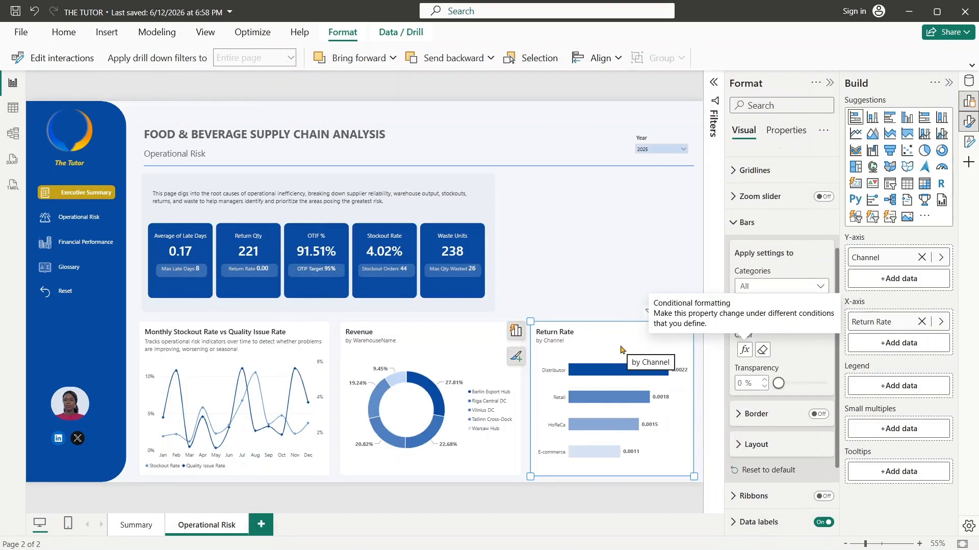
- Convert the Return Rate by Channel bar chart into a clustered column chart, comparing it once with the stacked bar version
click(906, 118)
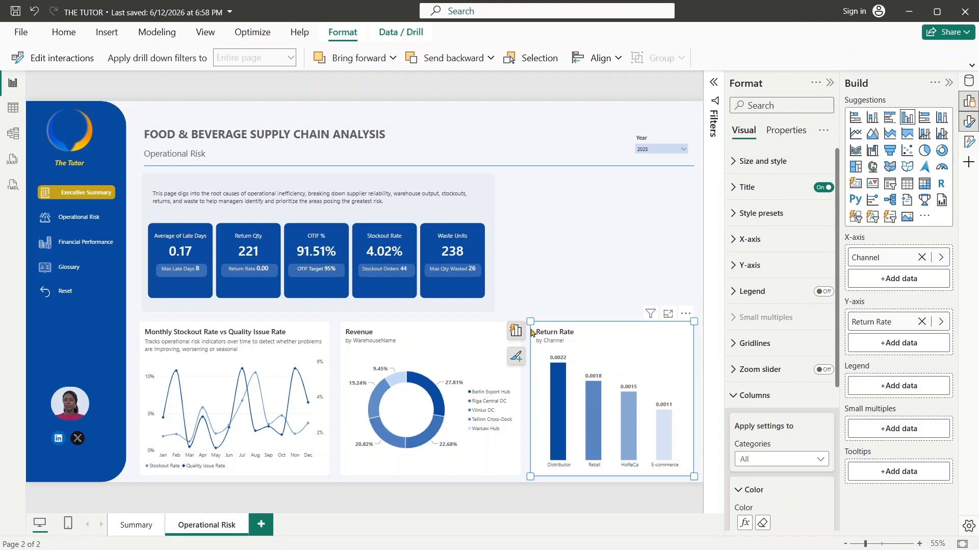
click(859, 122)
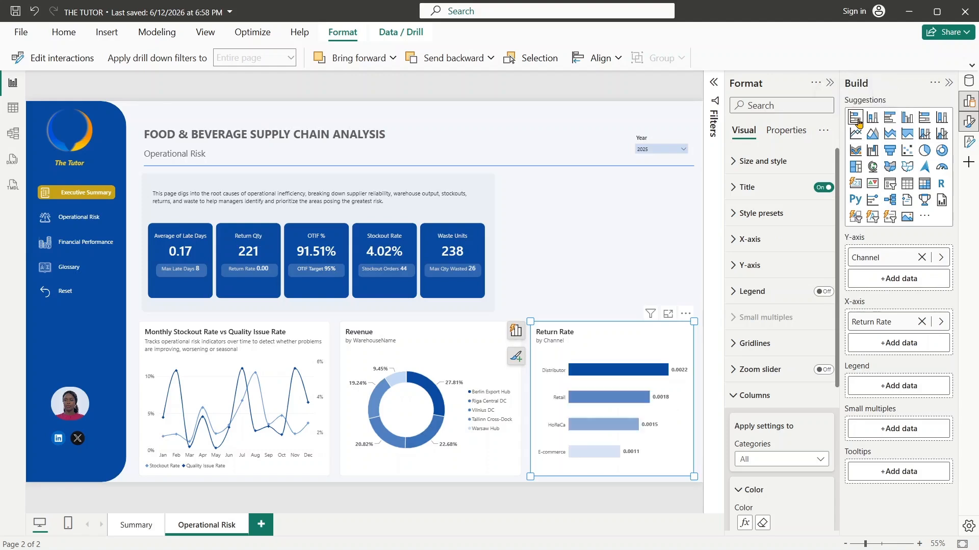
click(908, 121)
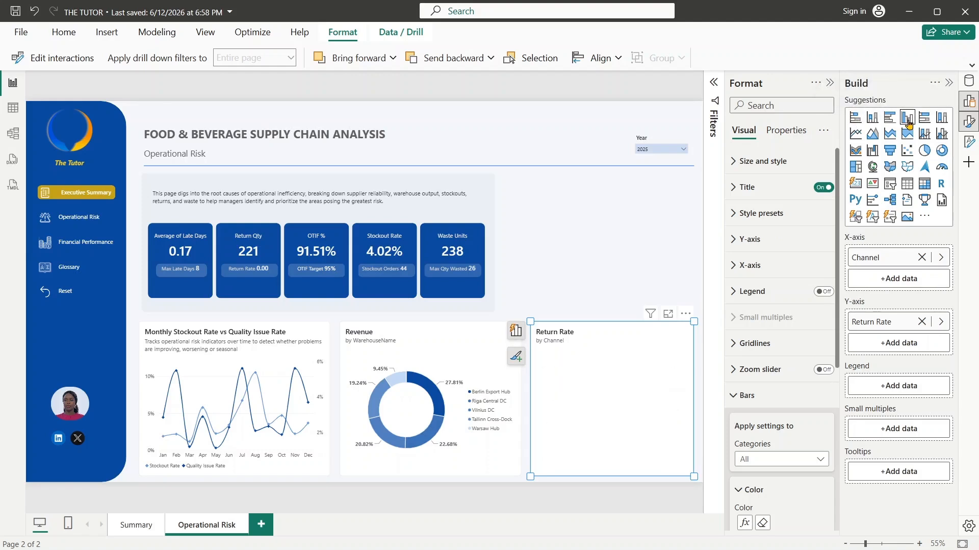
- Duplicate the Return Rate column chart and place the copy in the empty area above the original, beside the KPI panel
click(585, 347)
click(584, 346)
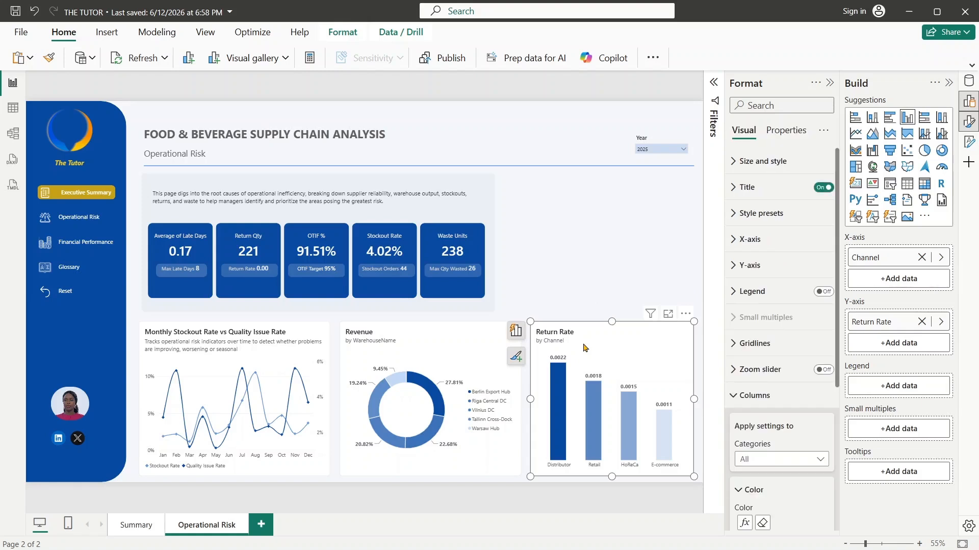
key(ctrl+v)
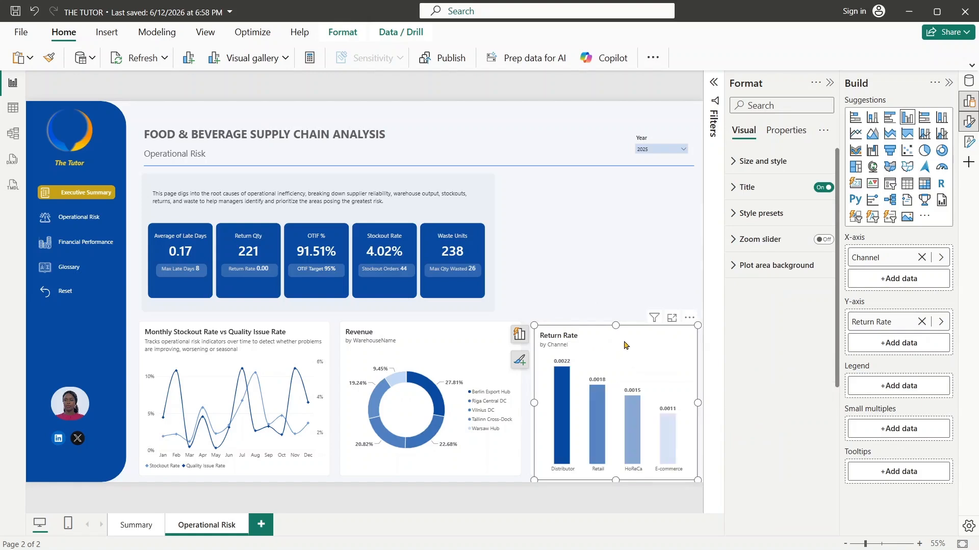
drag(621, 347, 600, 189)
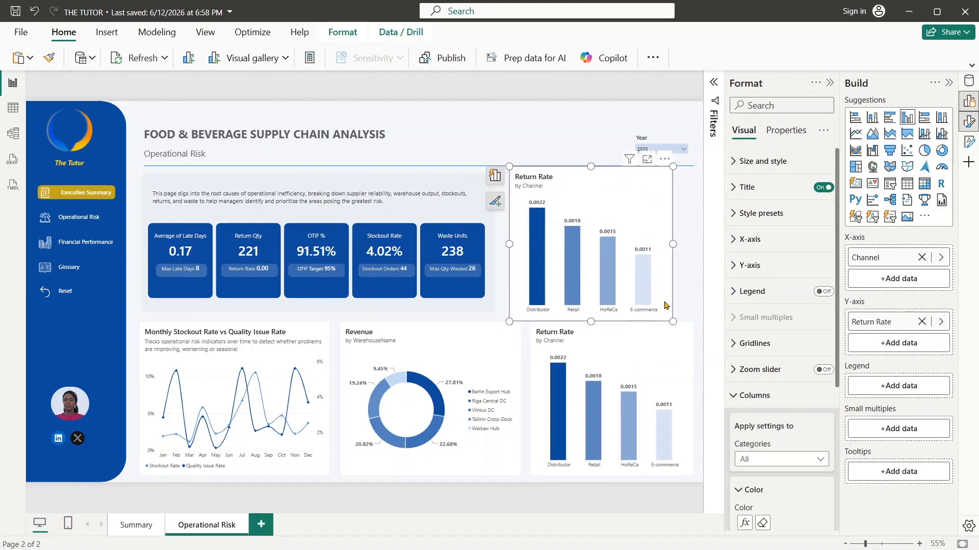
- Resize the copied Return Rate chart to match the original's width and the KPI panel's upper and lower edges
drag(674, 321, 698, 317)
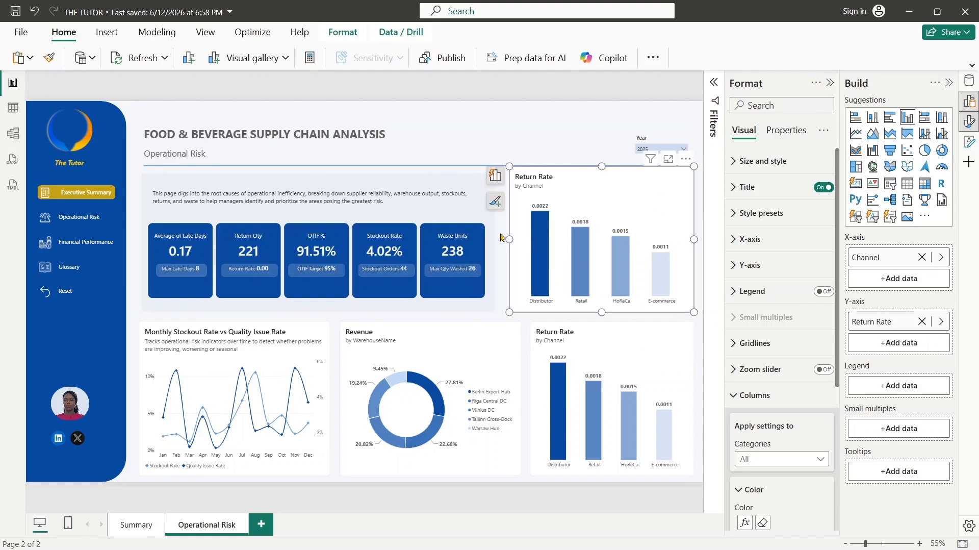
drag(509, 237, 525, 244)
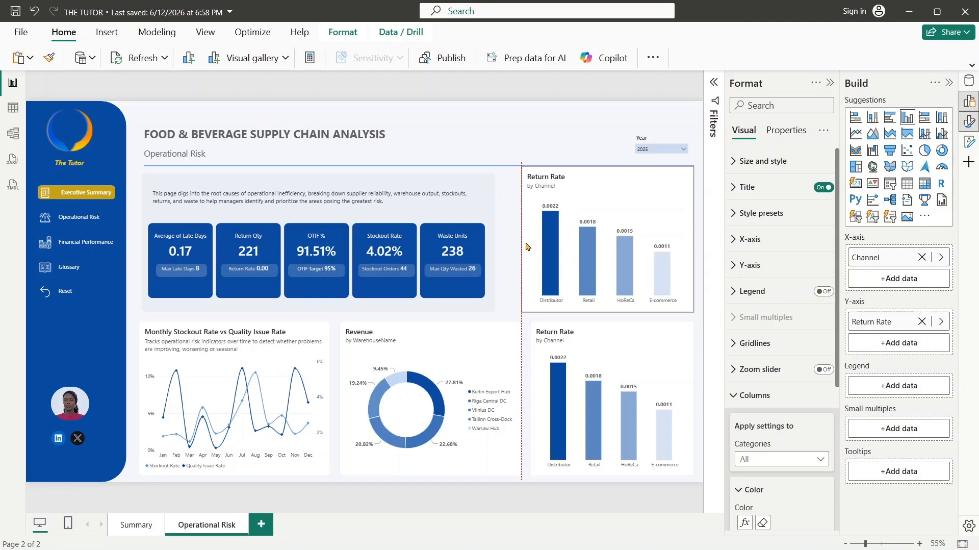
drag(525, 247, 534, 248)
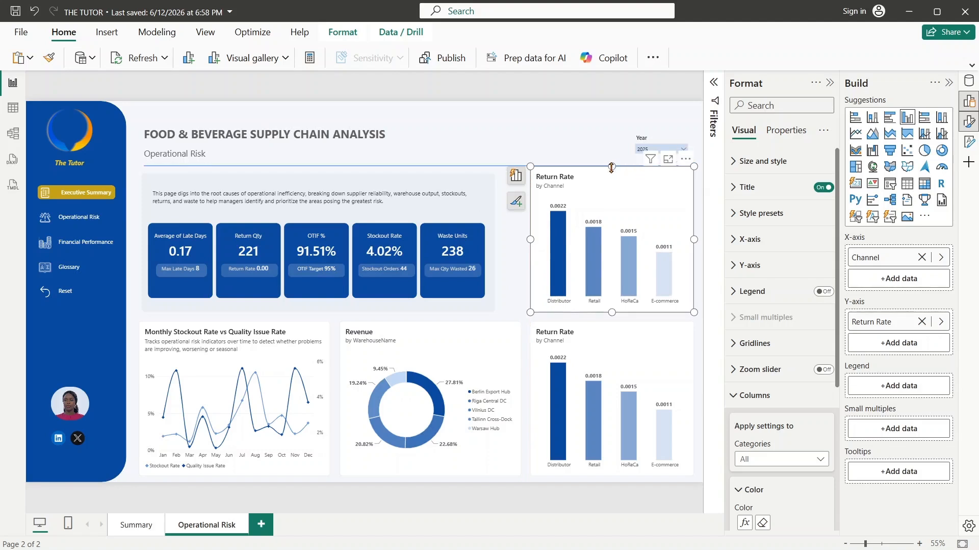
drag(611, 173, 612, 173)
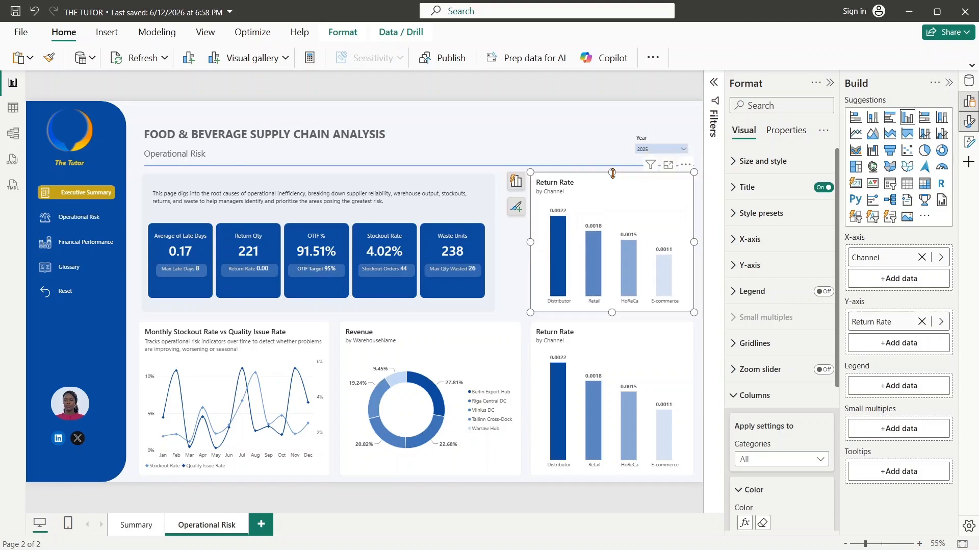
- Convert the copied Return Rate chart into a stacked bar chart and replace its X-axis measure with OTIF %
click(853, 121)
click(941, 321)
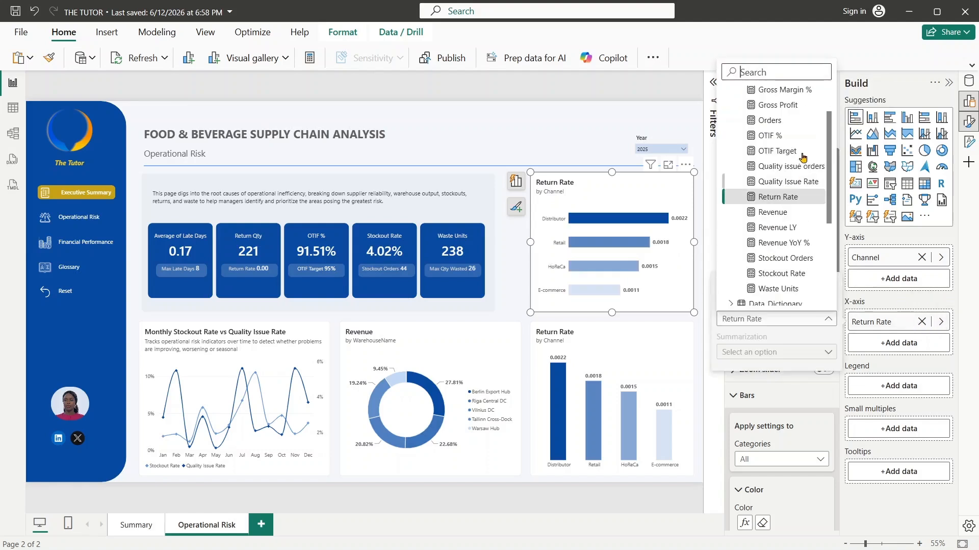
click(776, 75)
text(otif)
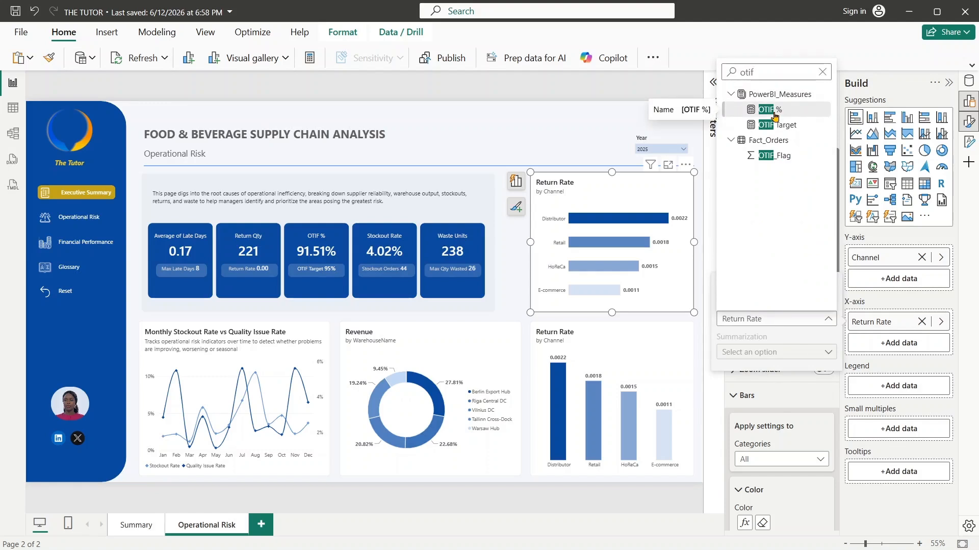
click(774, 113)
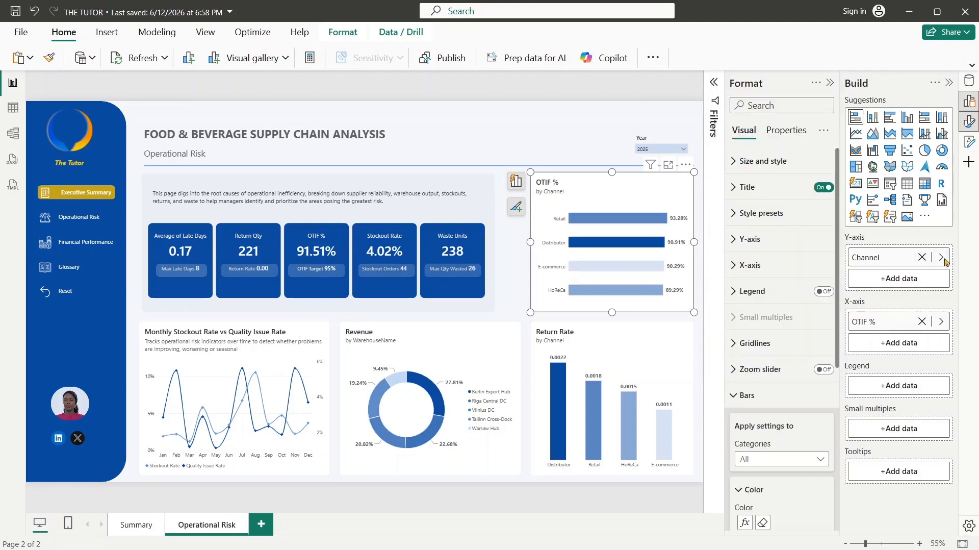
- Replace the OTIF % bar chart's Y-axis field with SupplierName from the Dim_Supplier table
click(941, 258)
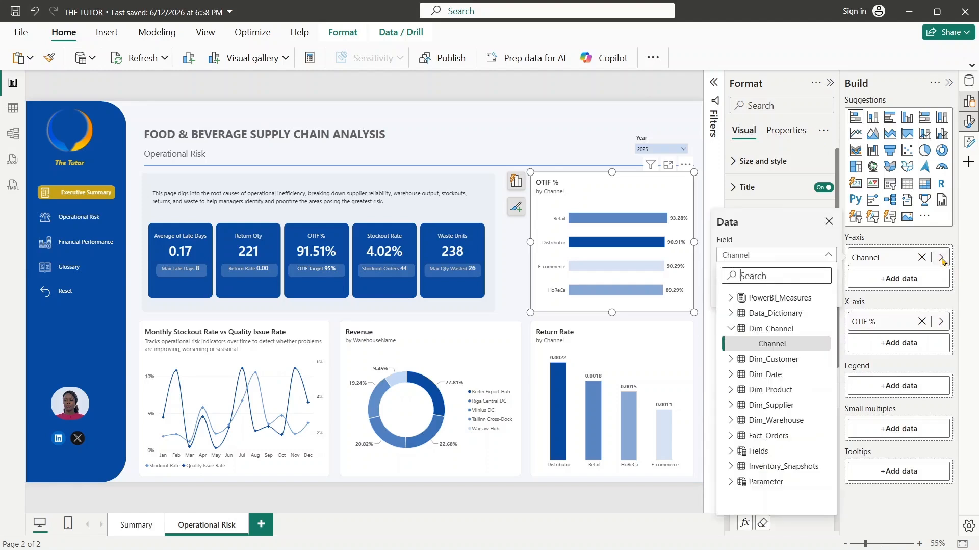
text(supp)
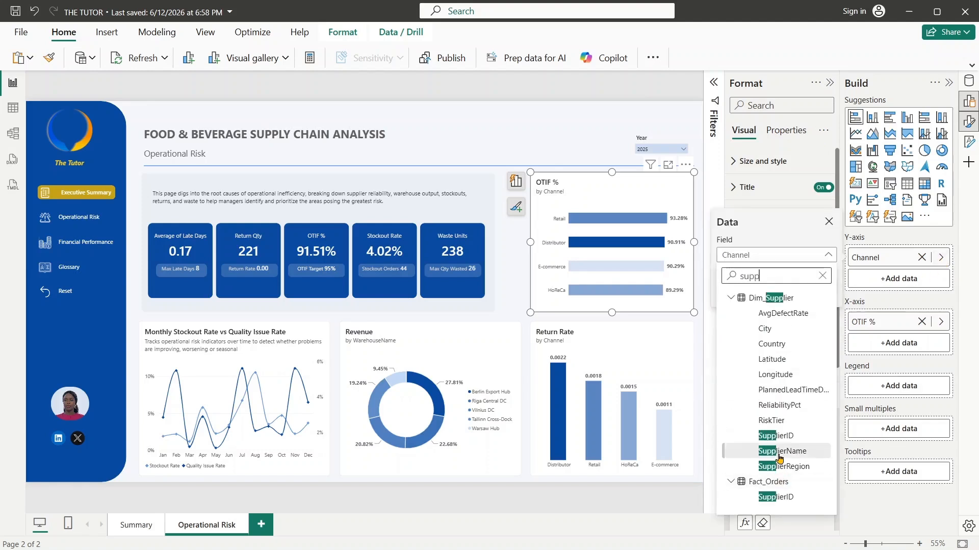
click(779, 452)
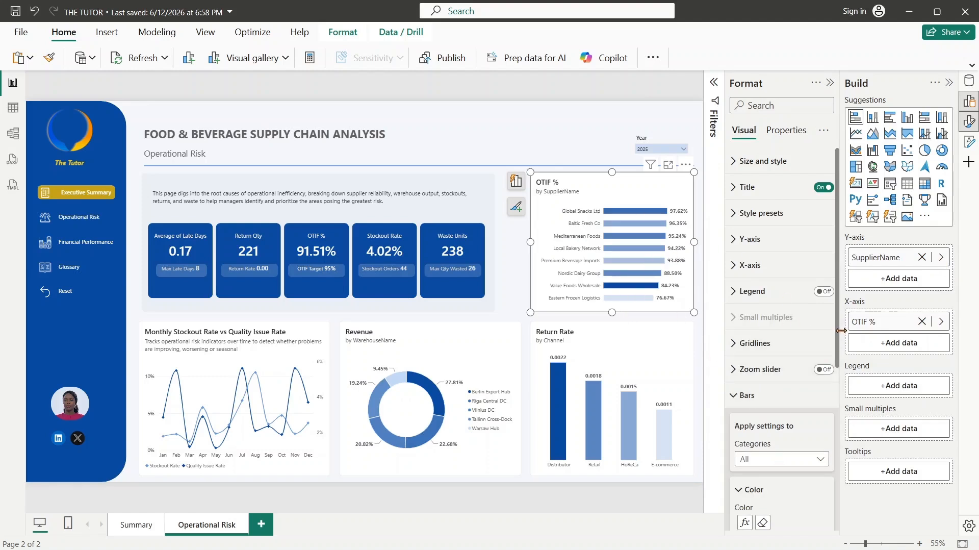
- Base the gradient color of the OTIF % by SupplierName bars on the OTIF % measure
scroll(744, 342, down, 4)
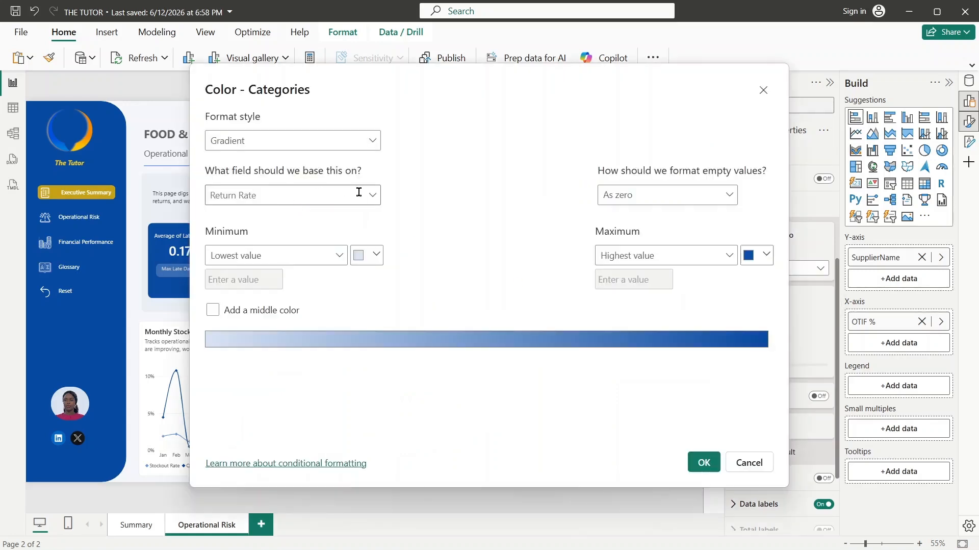
click(372, 198)
click(244, 245)
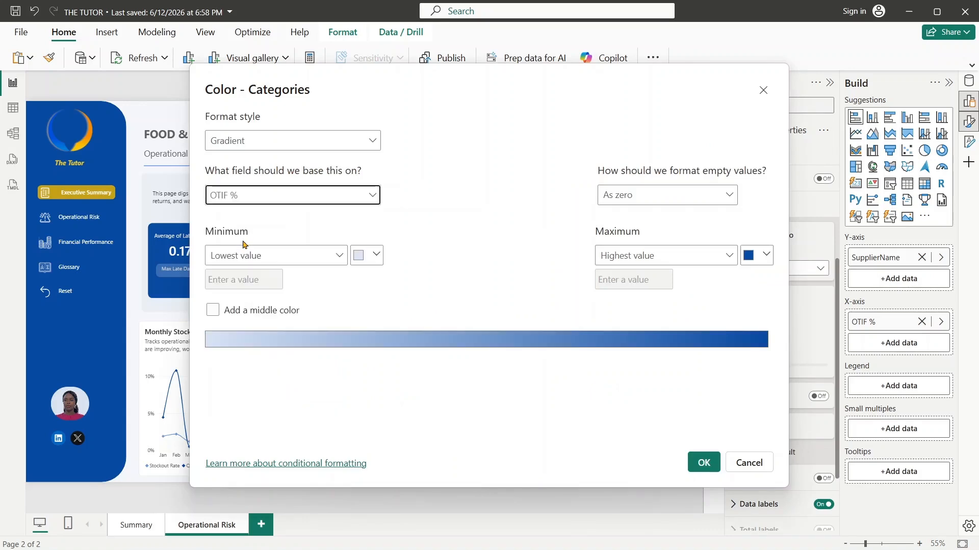
click(703, 463)
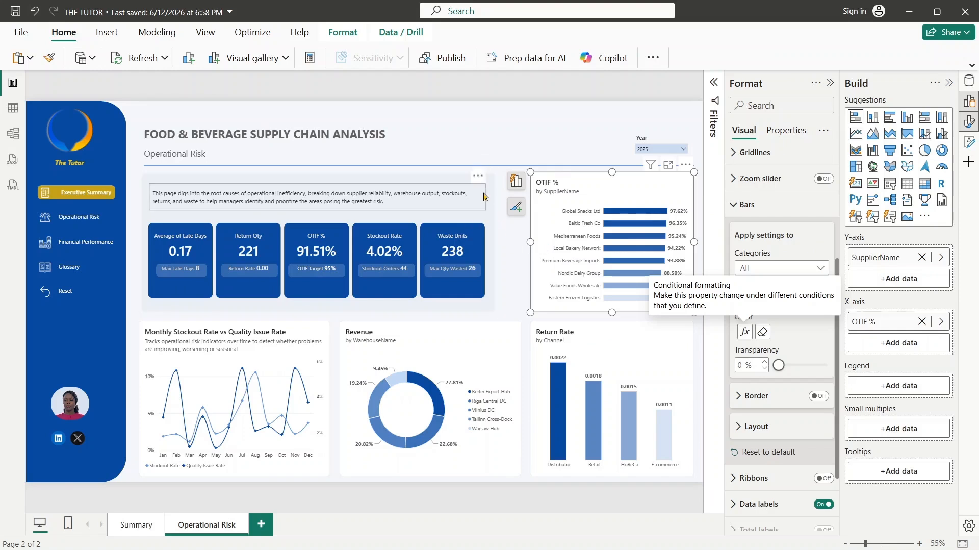
- Widen the KPI background panel to the Revenue donut's outer edge and stretch the description text and KPI cards to fill it
click(491, 220)
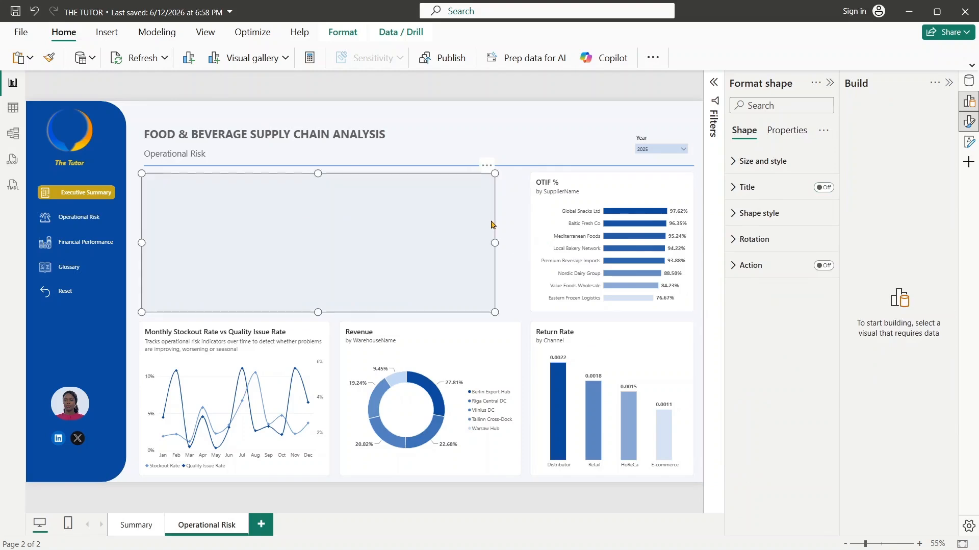
drag(511, 250, 521, 250)
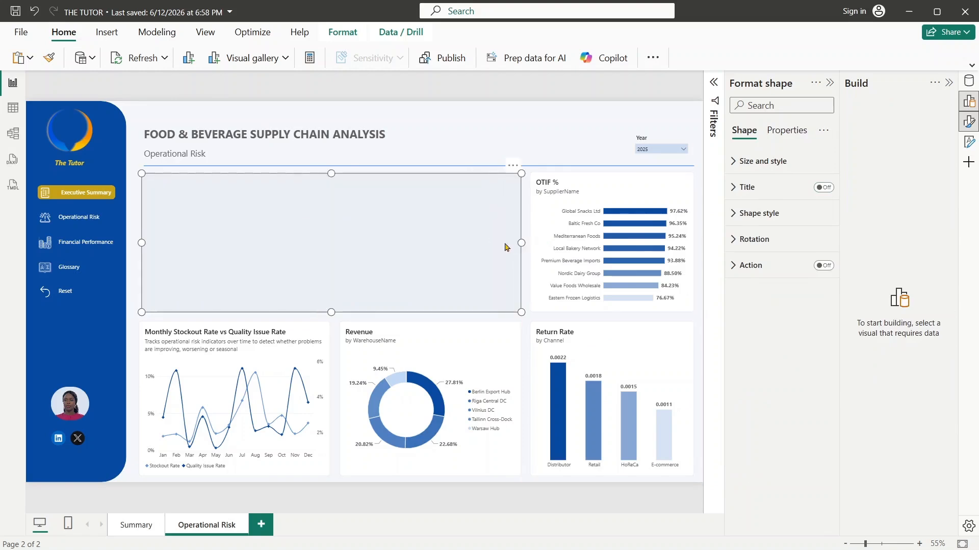
click(528, 136)
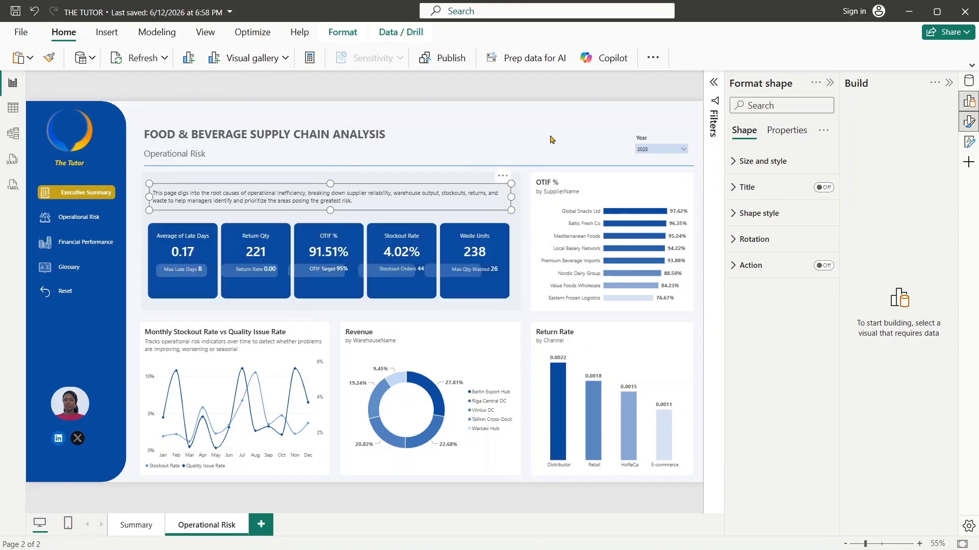
click(550, 138)
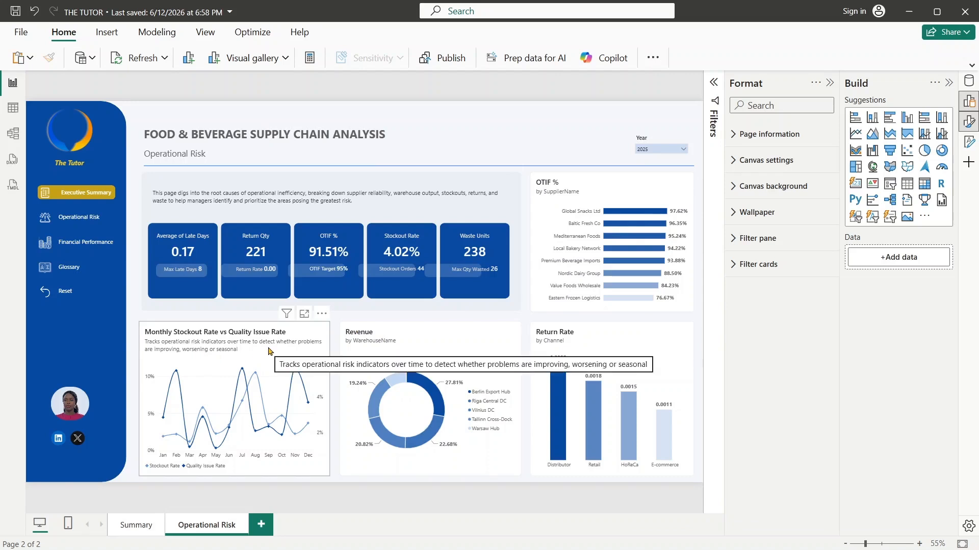
- Set the Revenue donut's subtitle to "Shows how much revenue each warehouse is responsible for to identify capacity imbalances across the network"
click(383, 335)
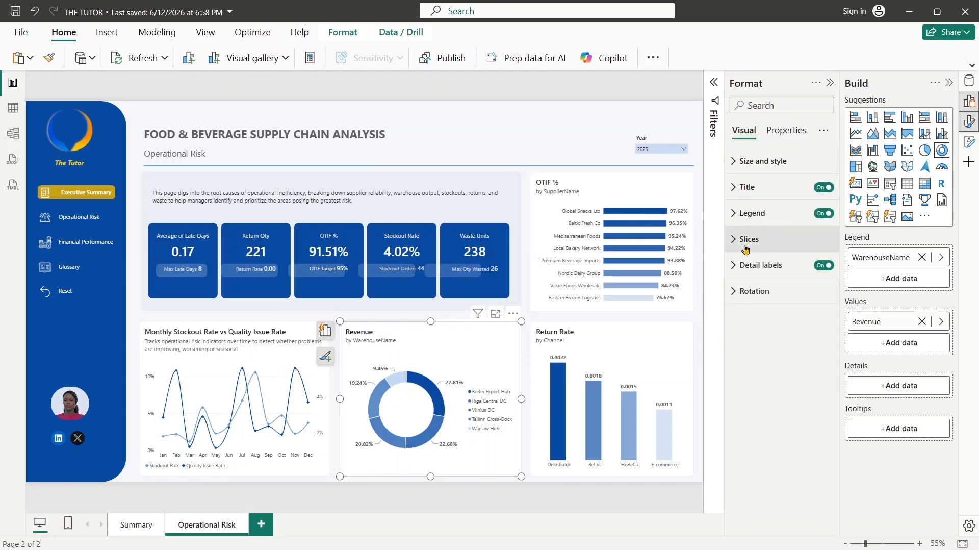
click(744, 188)
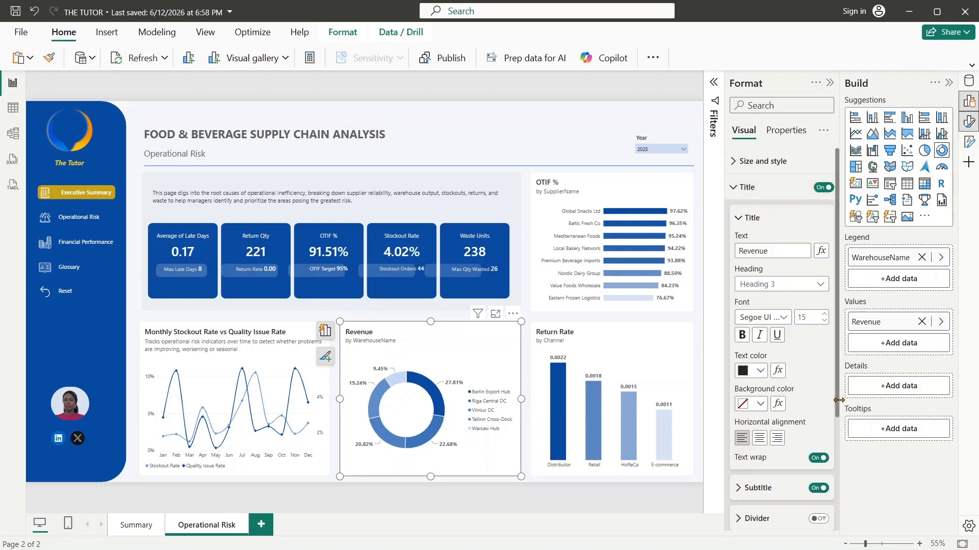
drag(836, 404, 837, 480)
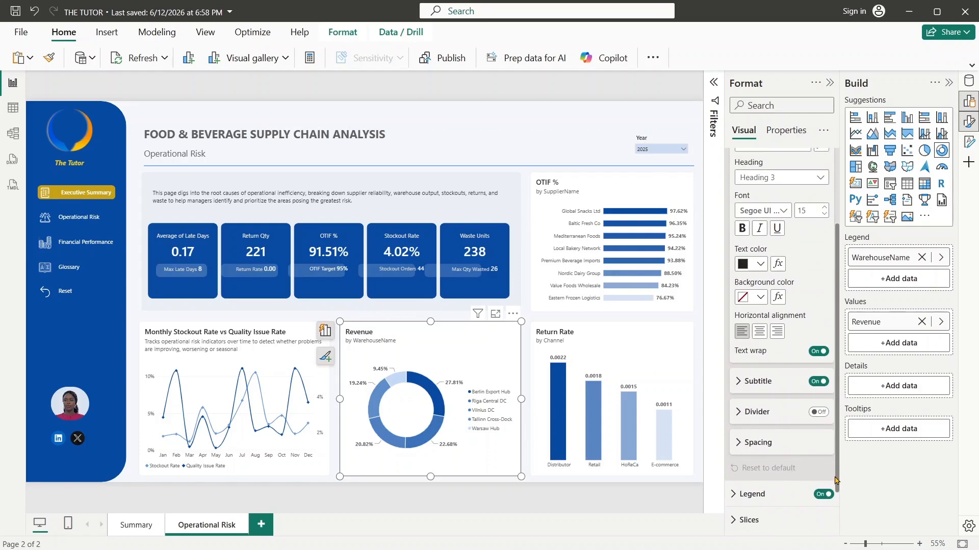
click(739, 386)
drag(738, 415, 877, 411)
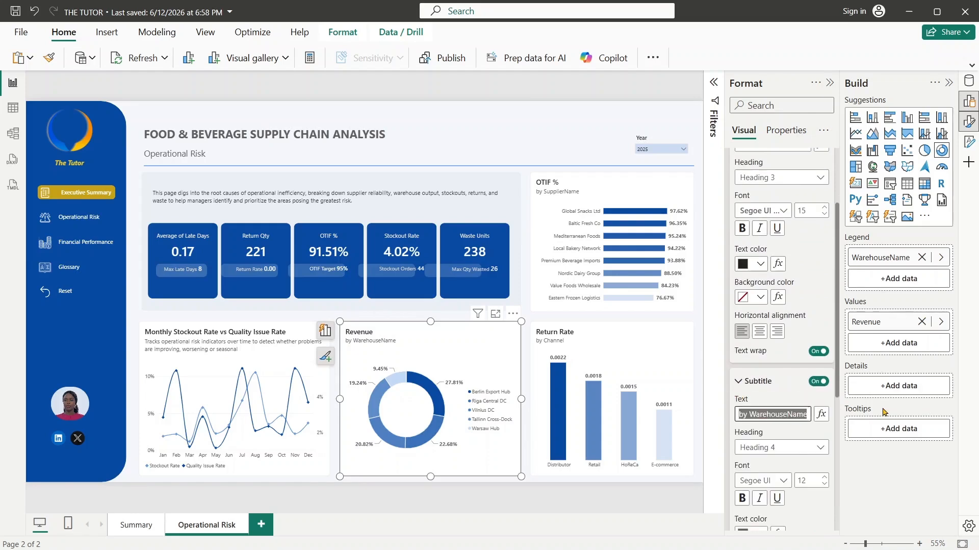
key(BackSpace)
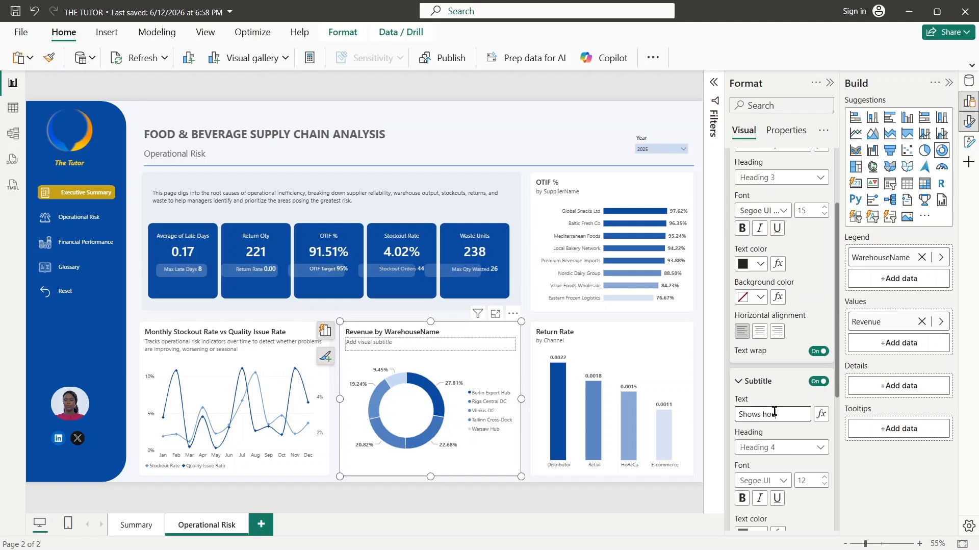
key(BackSpace)
key(BackSpace)
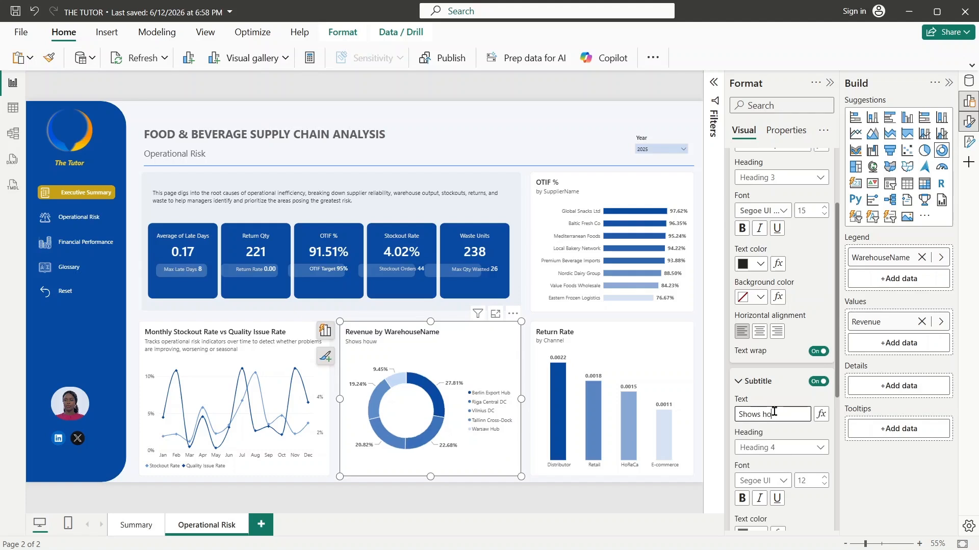
text(w muchrevenue each warehouse is respons)
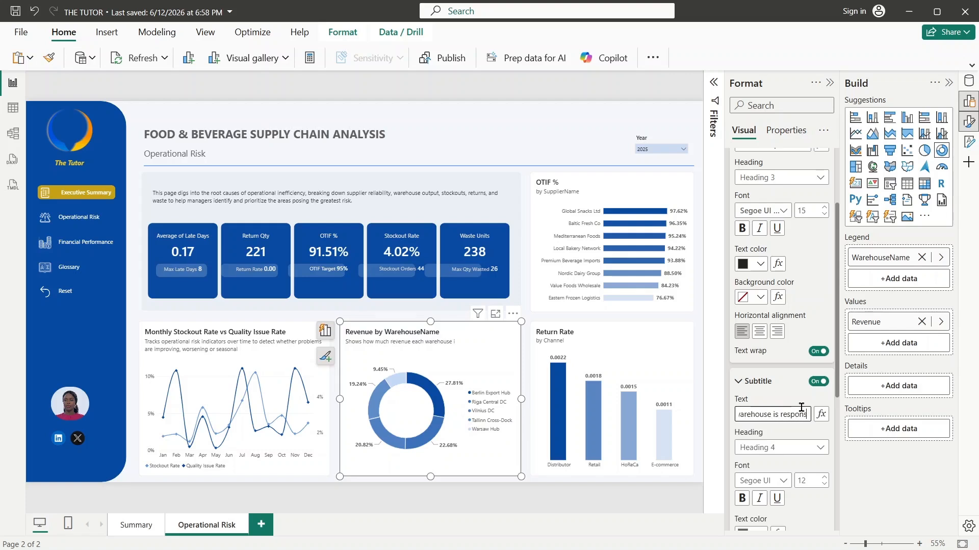
text(ible for)
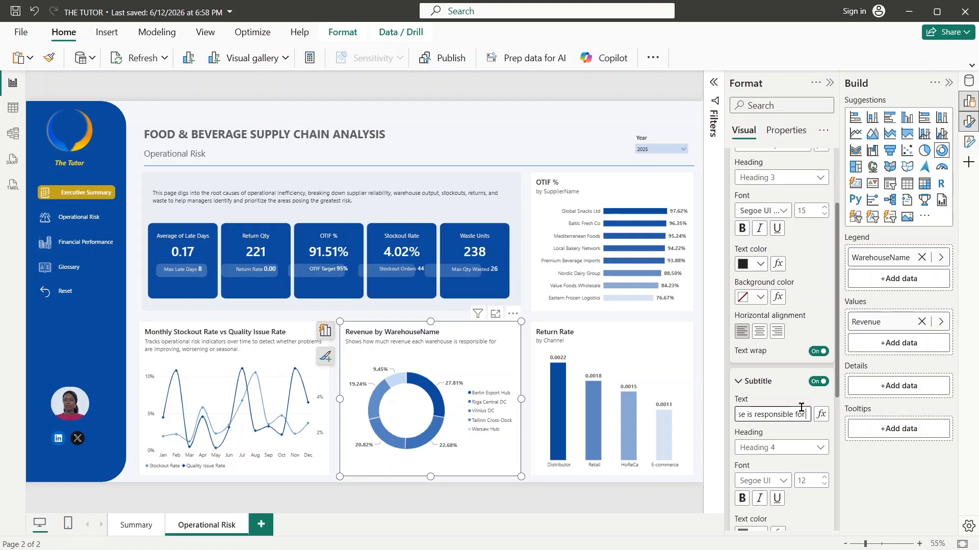
text( to identify)
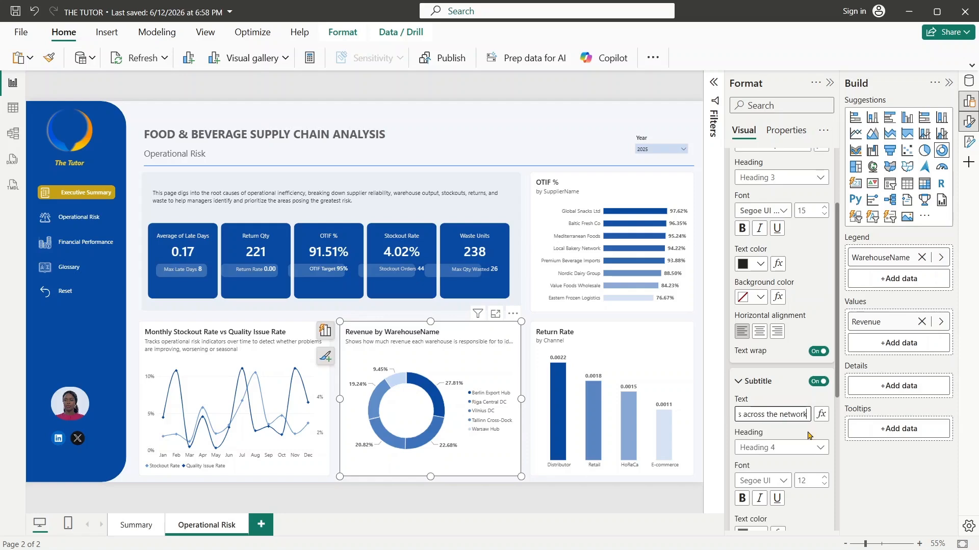
click(809, 434)
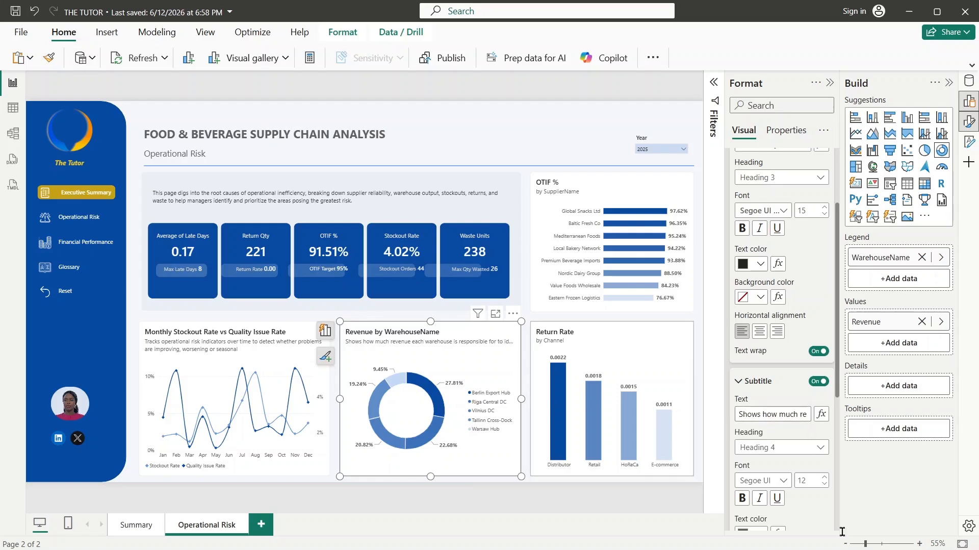
- Turn on text wrap for the Revenue by WarehouseName donut's subtitle
scroll(839, 388, down, 3)
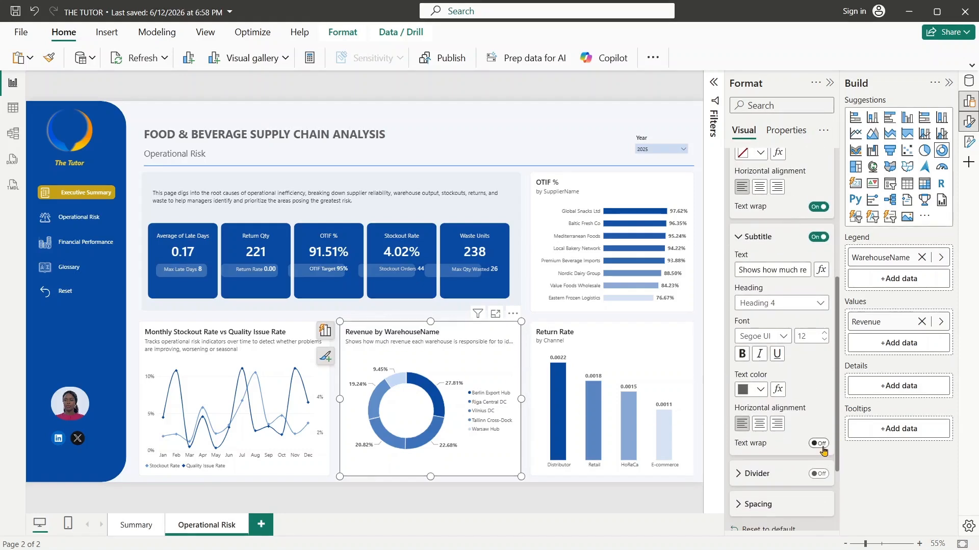
click(821, 443)
click(821, 443)
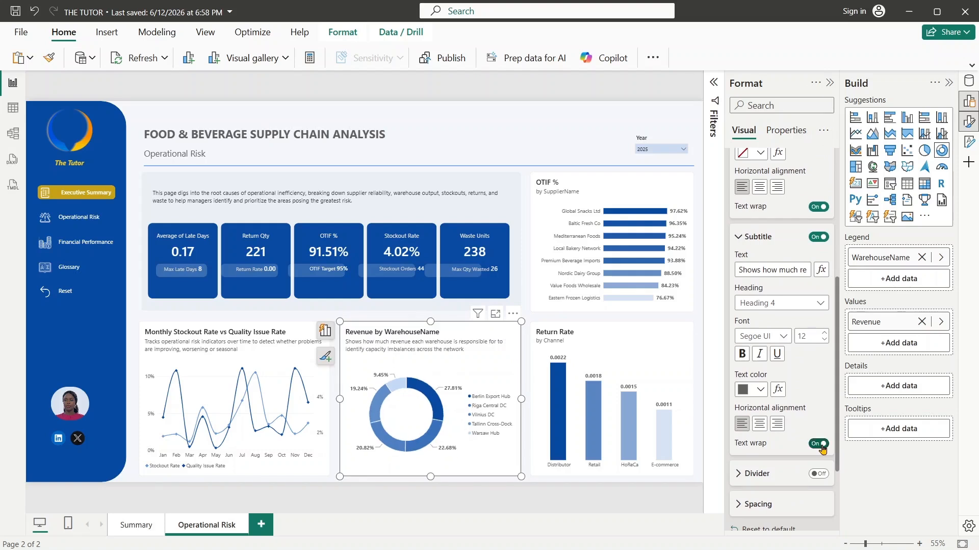
- Set the Return Rate chart's subtitle to "Compares the volume of returned goods across channels to pinpoint where product or delivery quality issues are most frequent."
click(658, 339)
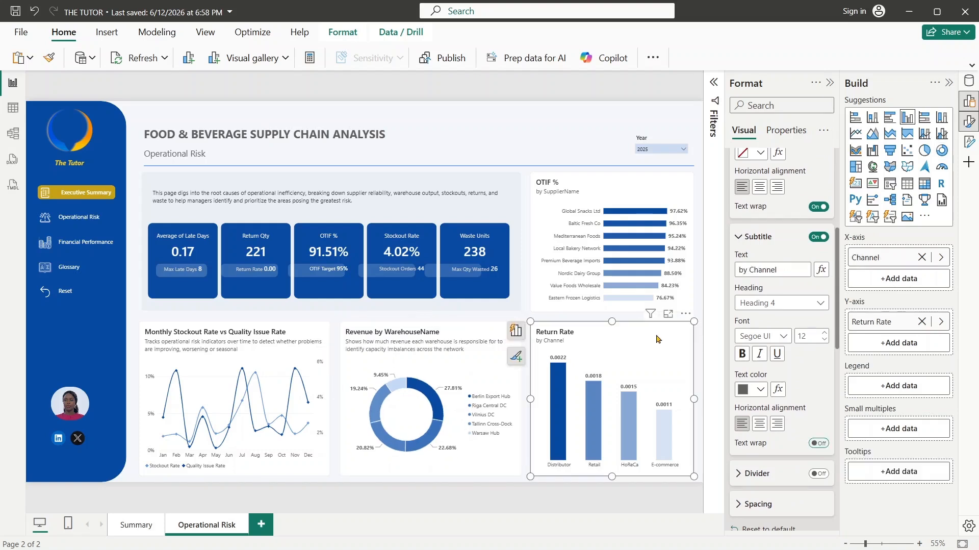
drag(780, 266, 719, 274)
key(BackSpace)
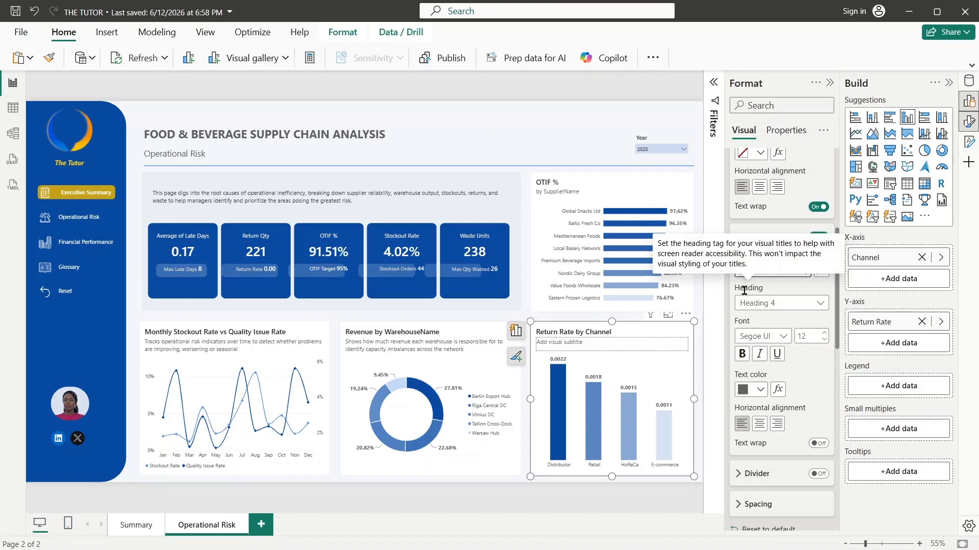
text(Compares the volume of returned)
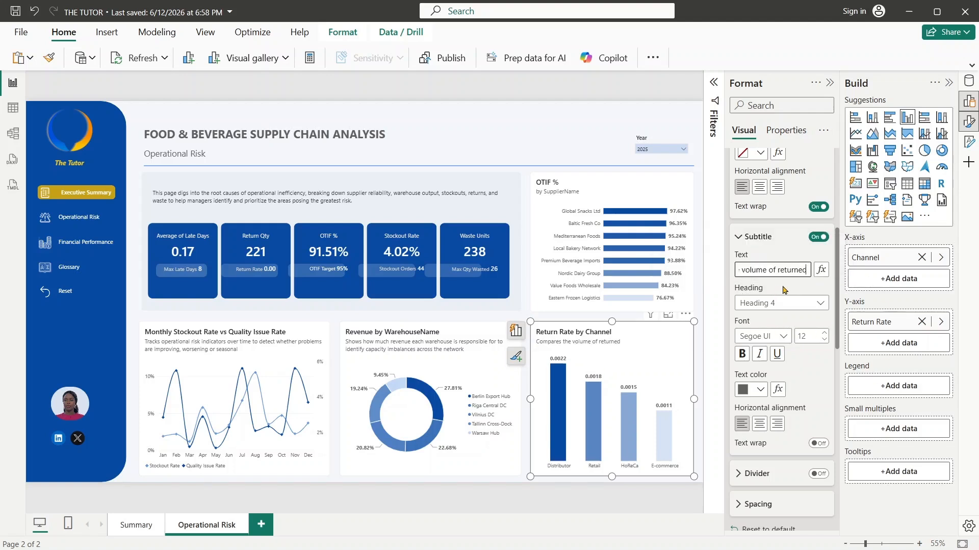
text(goods across channels)
text(to identify where quality issues are most freques)
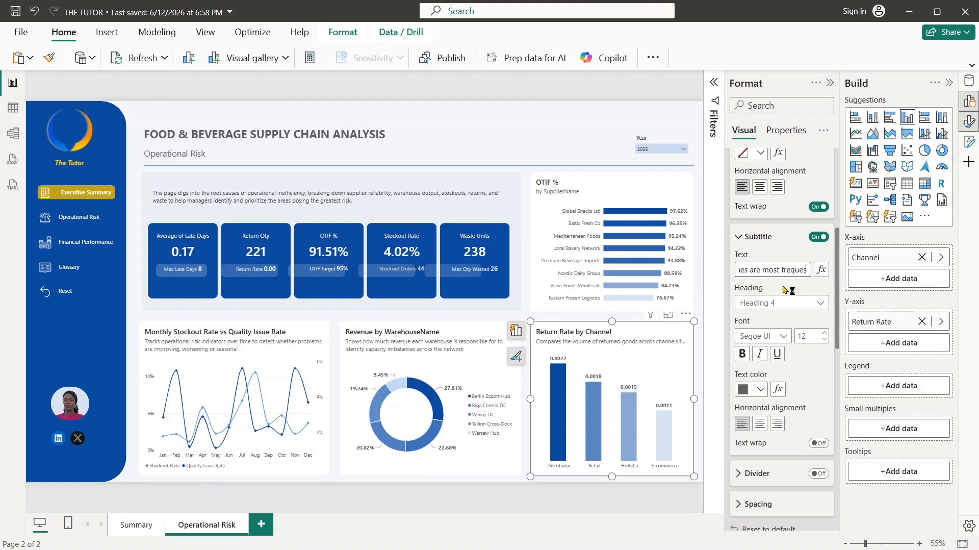
key(BackSpace)
text(nt)
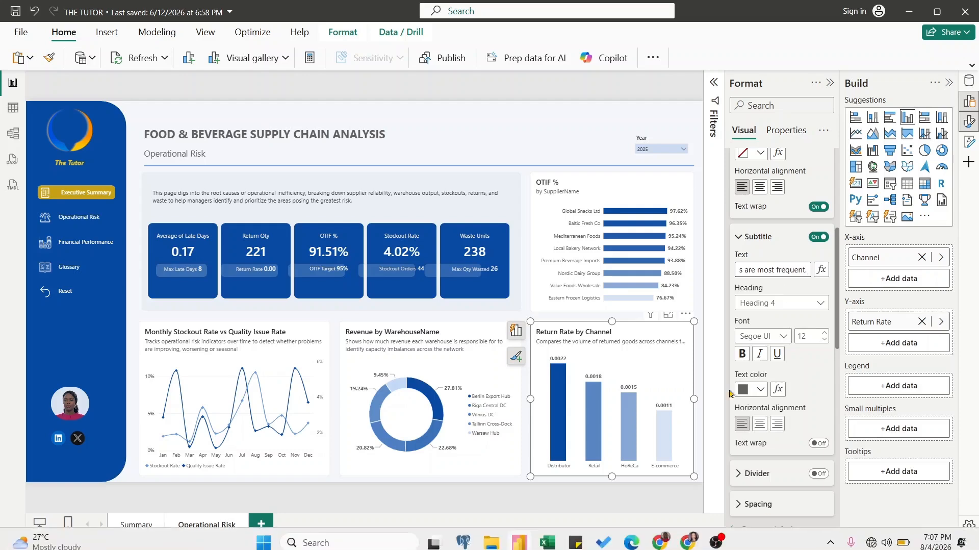
- Turn on text wrap for the Return Rate by Channel chart's subtitle
drag(836, 291, 831, 250)
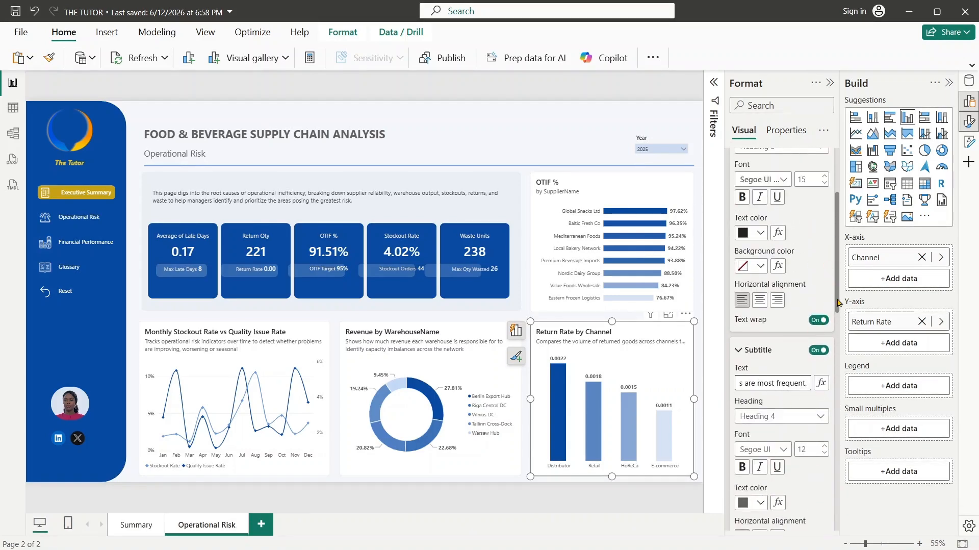
scroll(836, 301, down, 3)
click(819, 441)
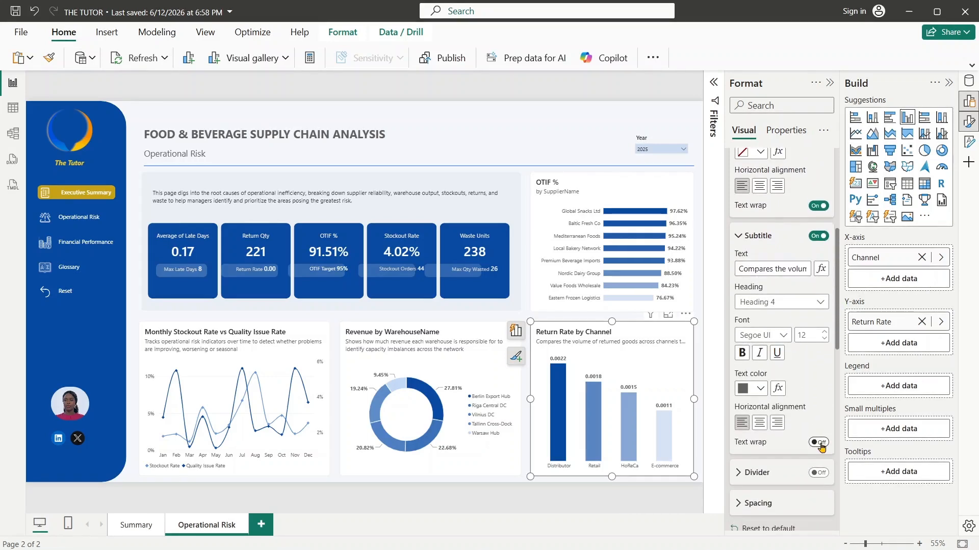
click(820, 441)
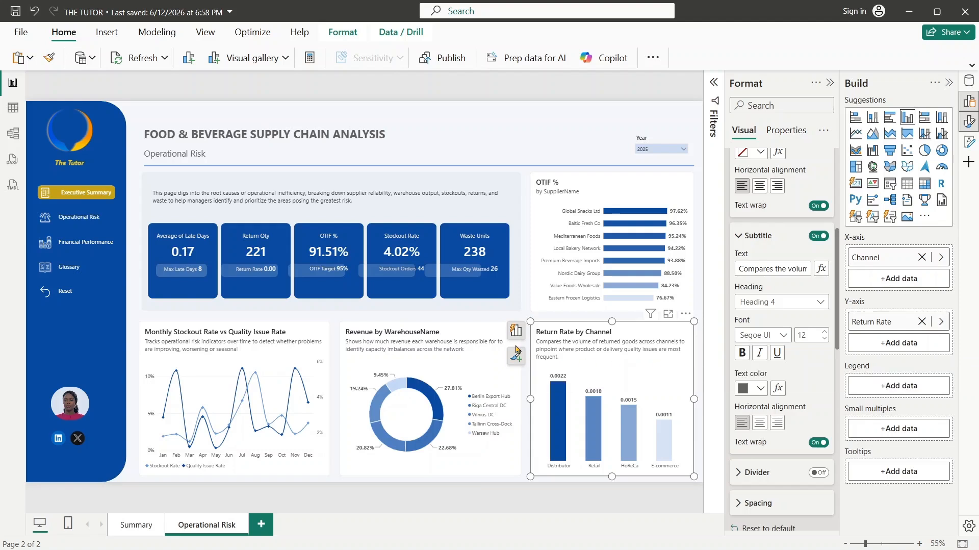
click(271, 272)
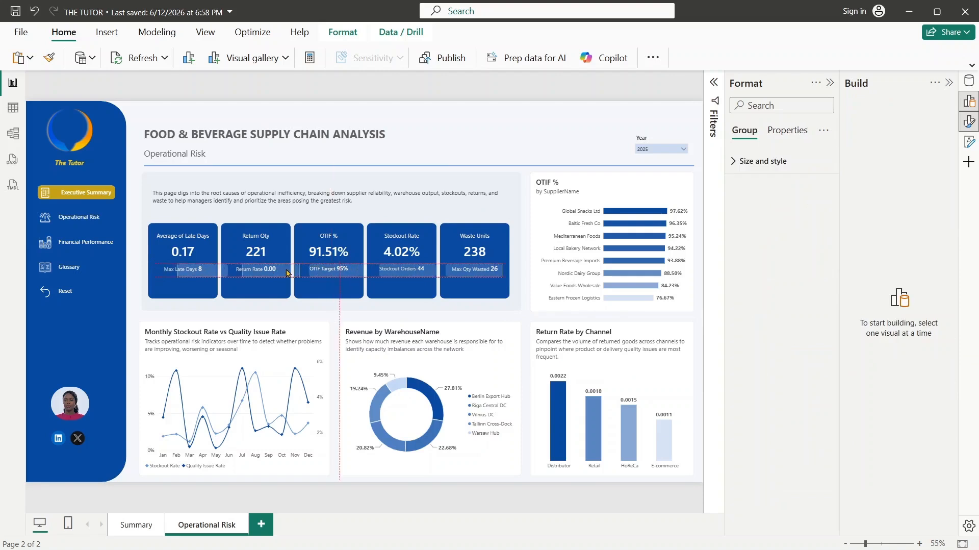
drag(277, 272, 274, 272)
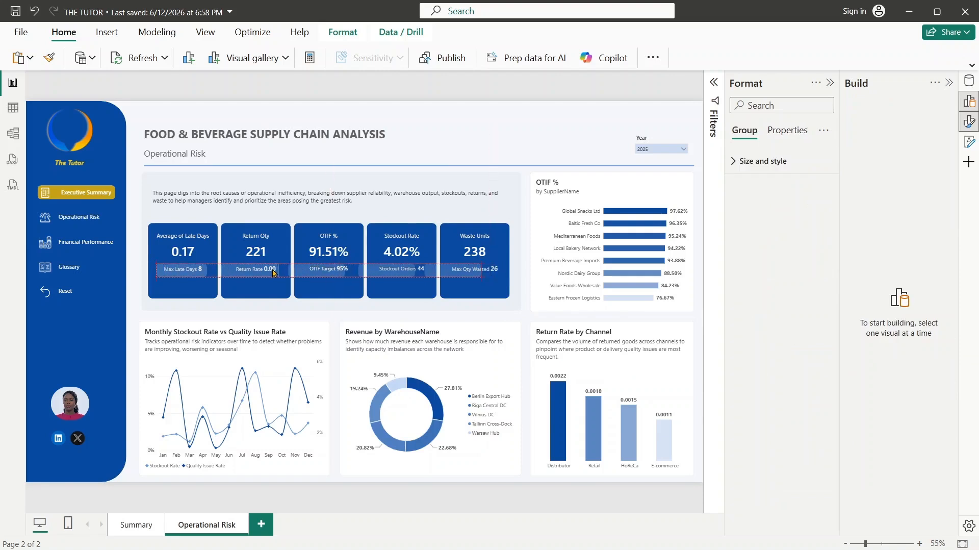
click(483, 275)
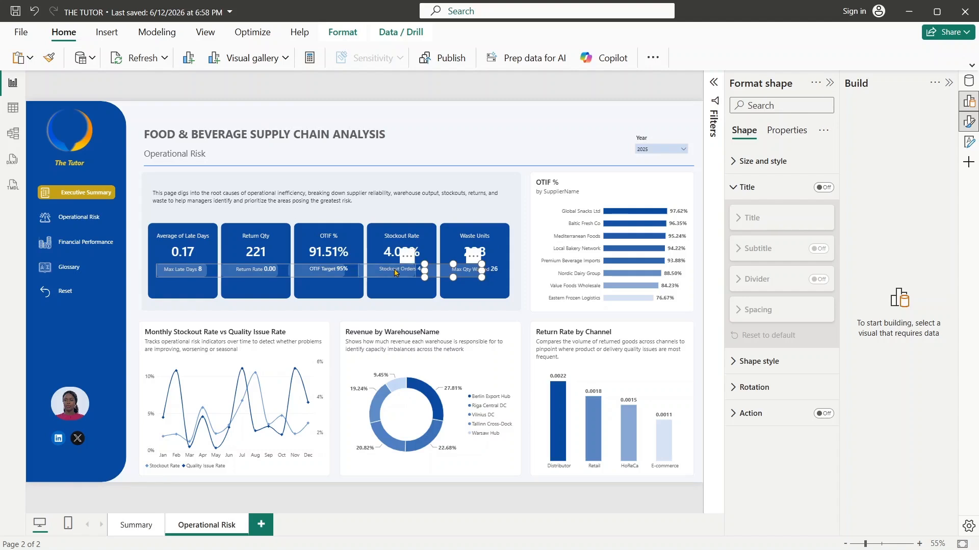
drag(395, 272, 398, 270)
click(473, 158)
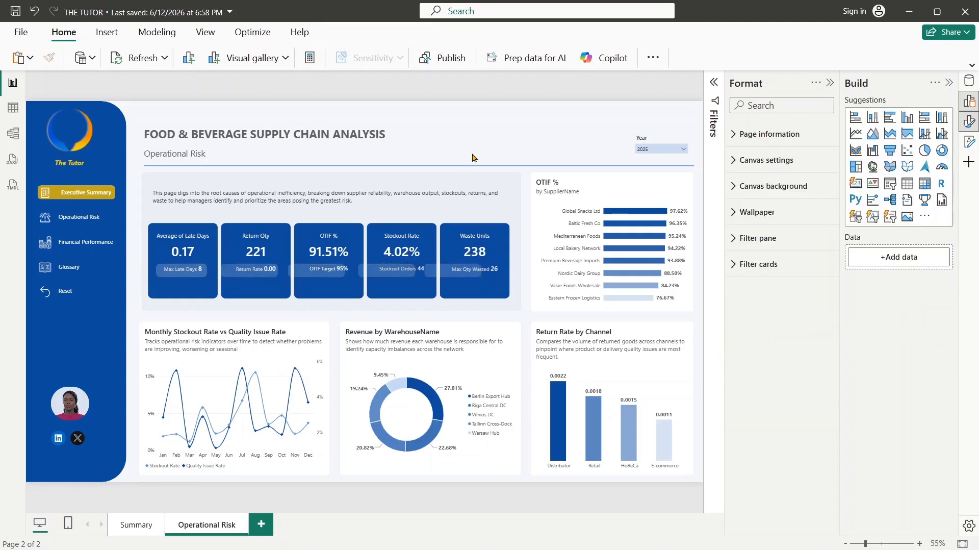
- Widen the grouped translucent shapes on the KPI cards so each one sits behind its card's reference label
click(429, 273)
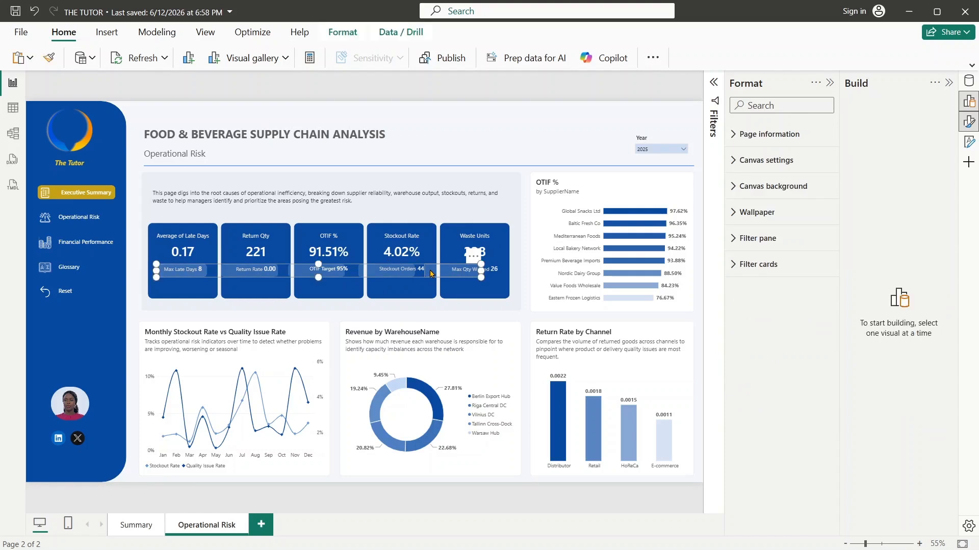
drag(481, 269, 502, 272)
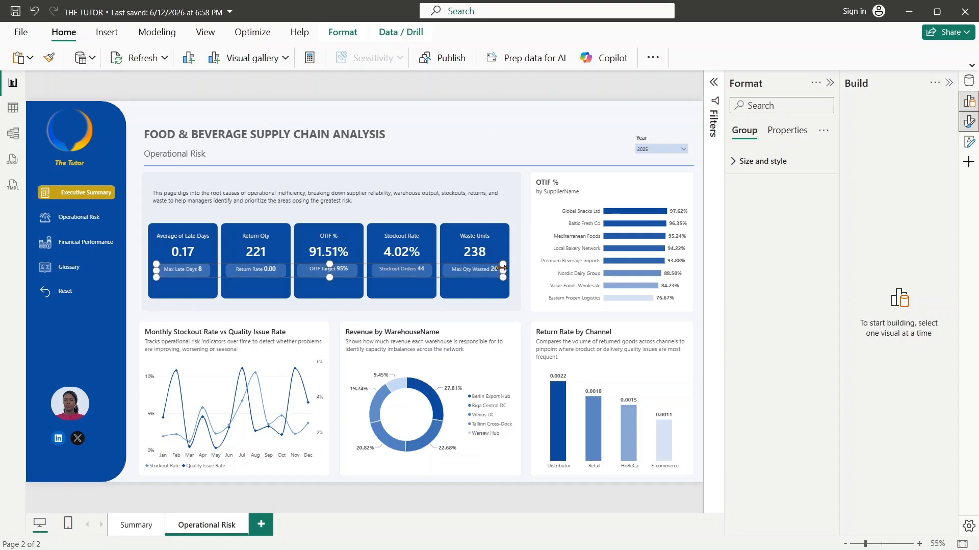
click(535, 136)
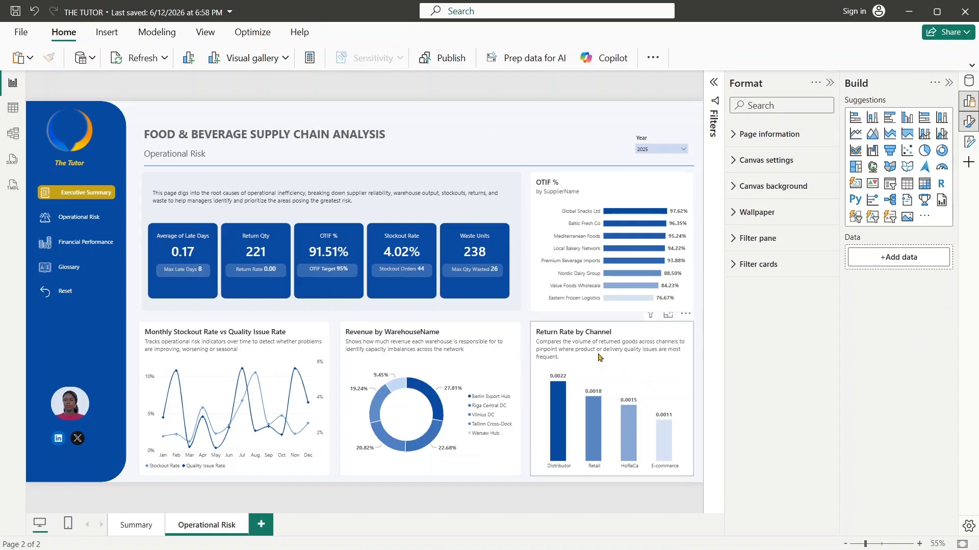
- Format the Return Rate measure in PowerBI_Measures as a percentage with 1 decimal place
click(970, 82)
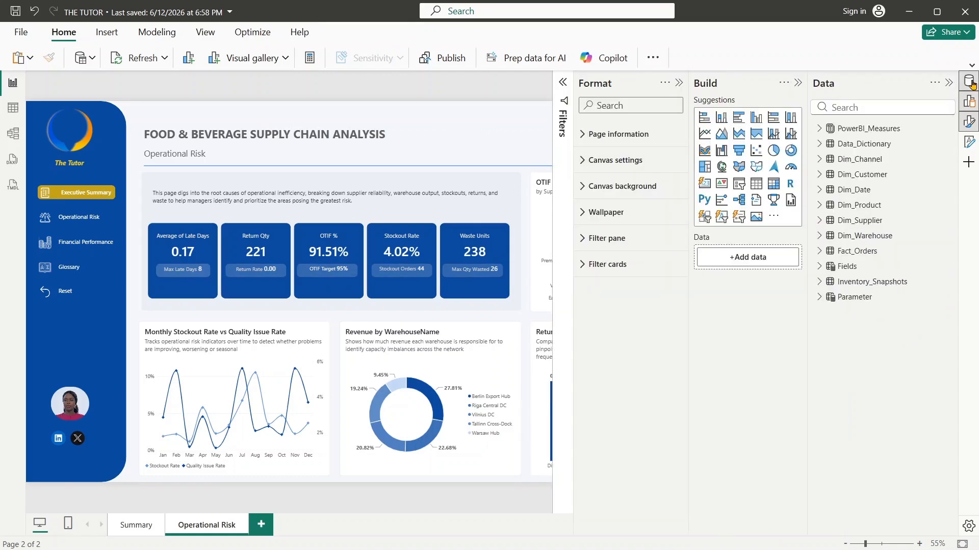
click(861, 109)
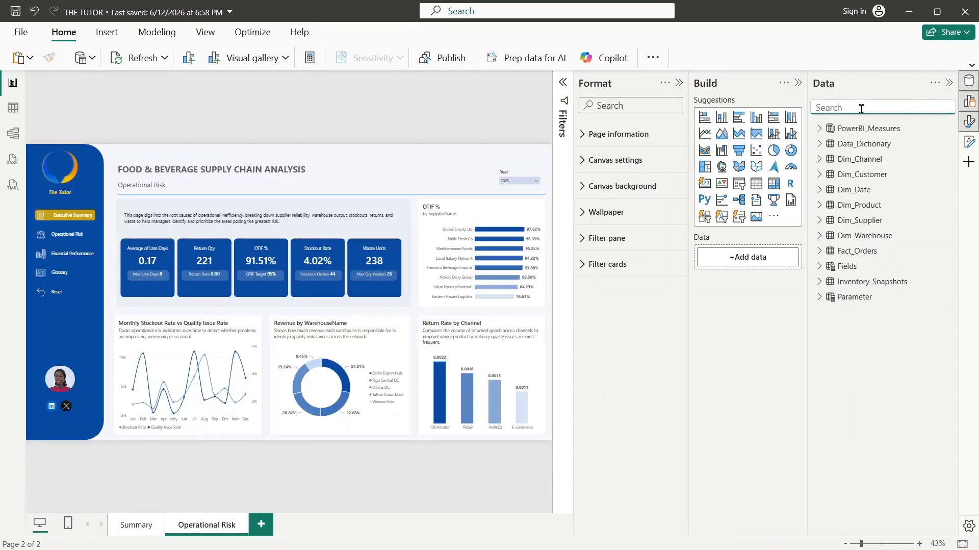
text(ret)
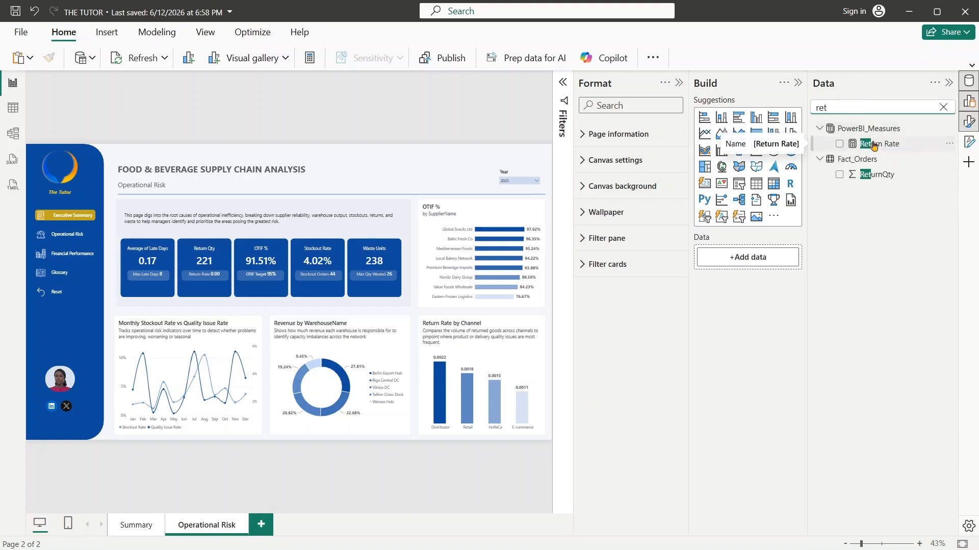
click(891, 146)
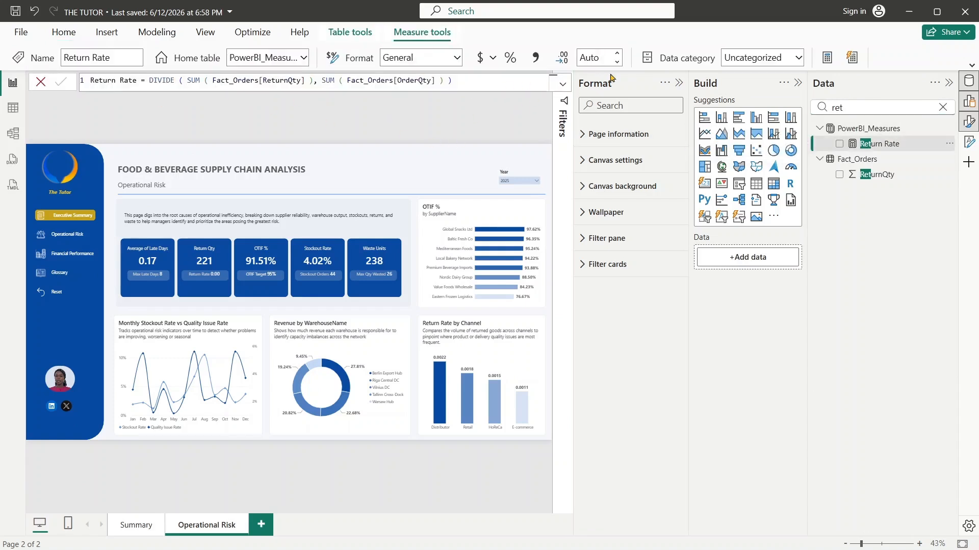
click(596, 58)
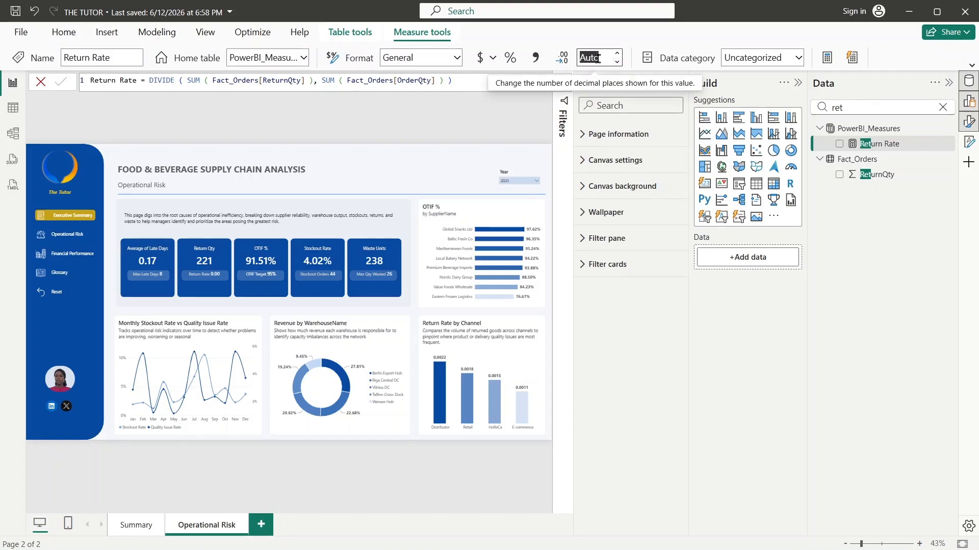
text(1)
key(Return)
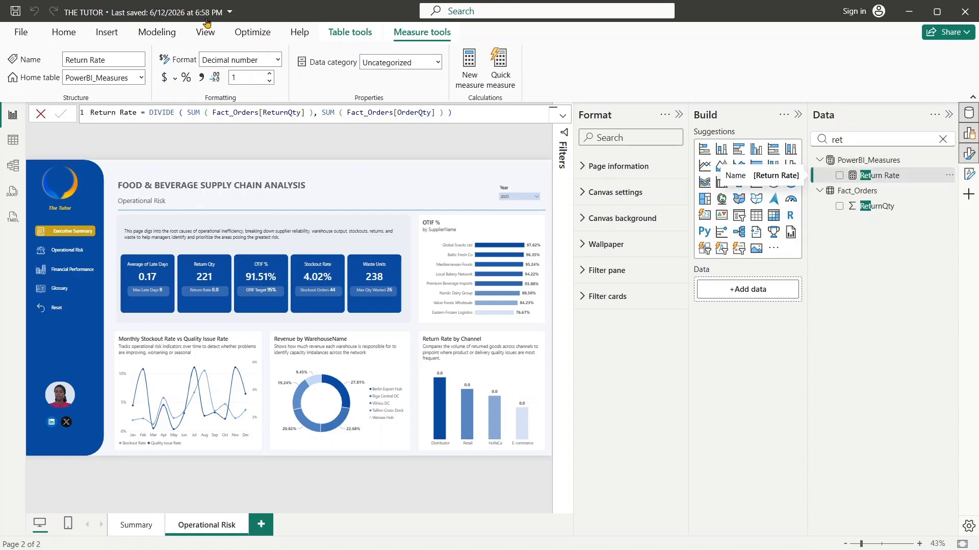
click(184, 80)
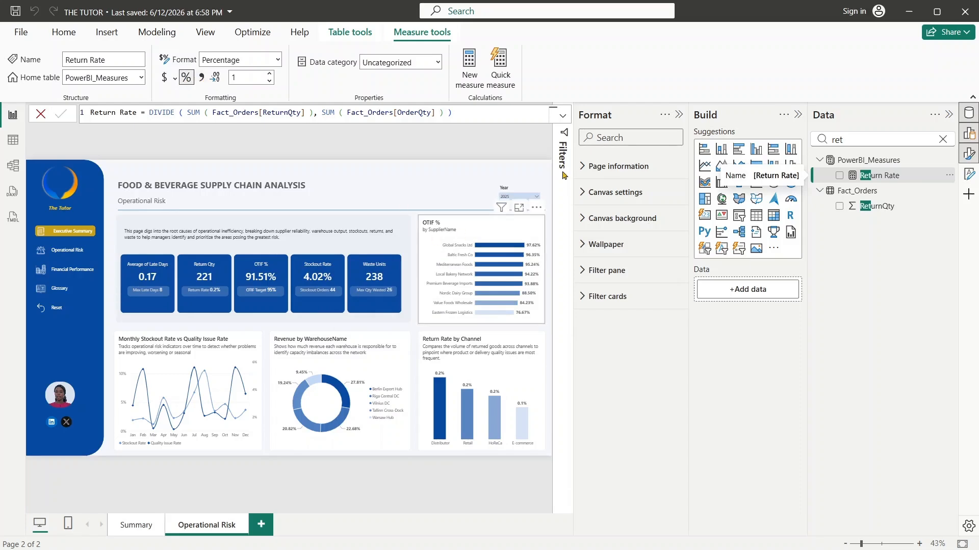
click(950, 115)
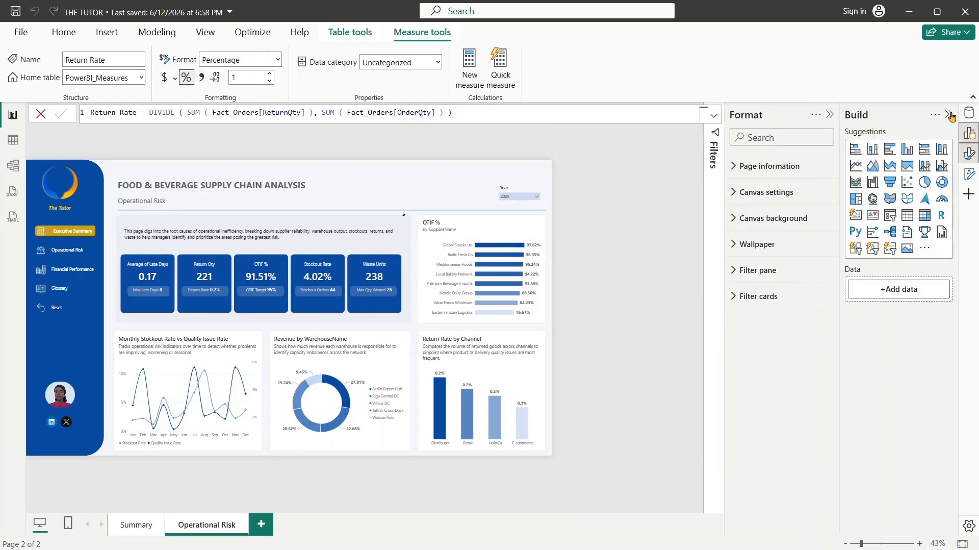
- Set the Return Rate measure's percentage format to 2 decimal places
click(950, 115)
click(950, 116)
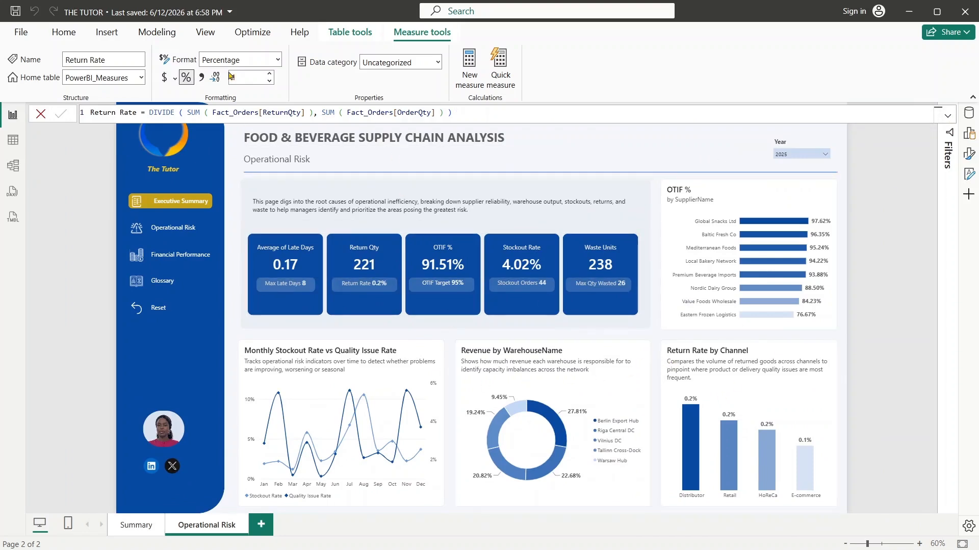
click(248, 75)
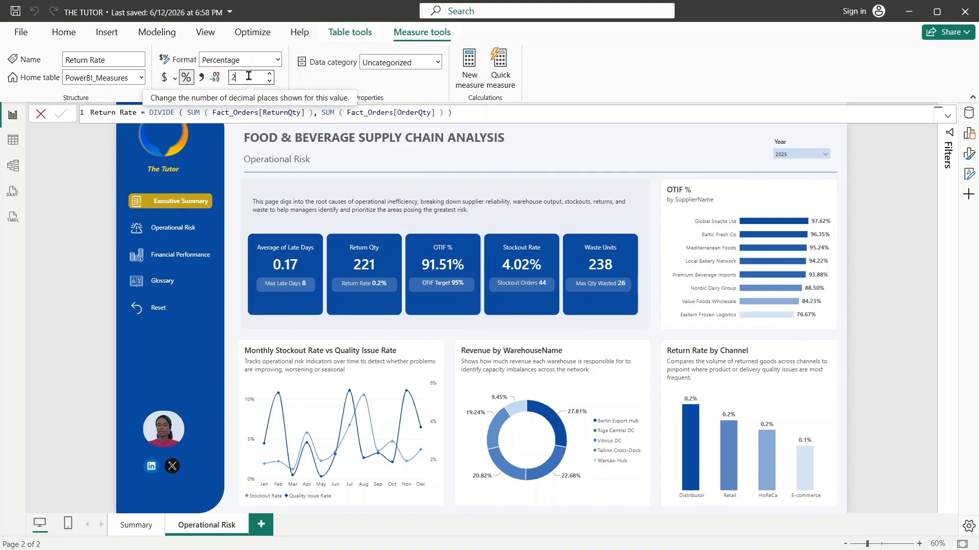
click(249, 76)
key(Return)
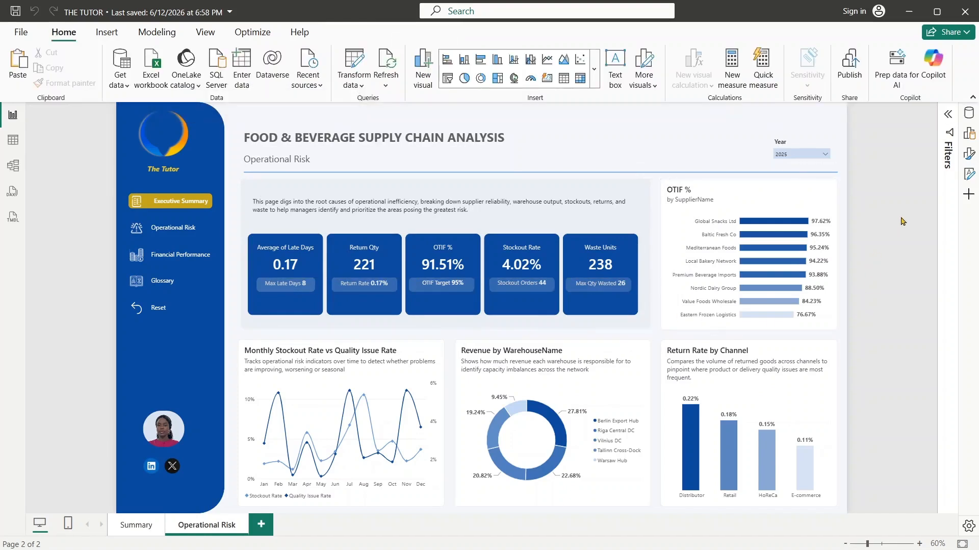
- Replace the OTIF % chart's subtitle with text starting "Ranks all suppliers by their delivery reliability" and ending "and by how much"
click(791, 198)
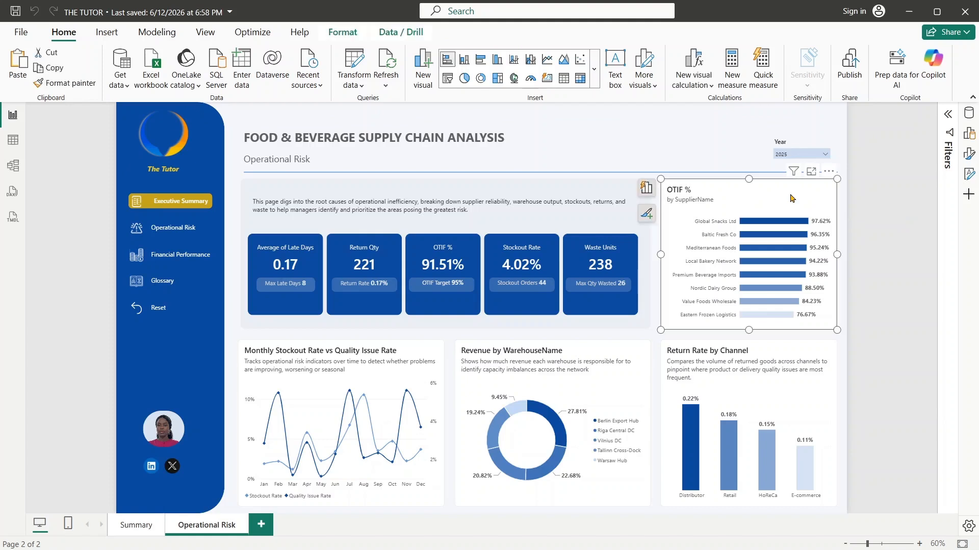
click(970, 156)
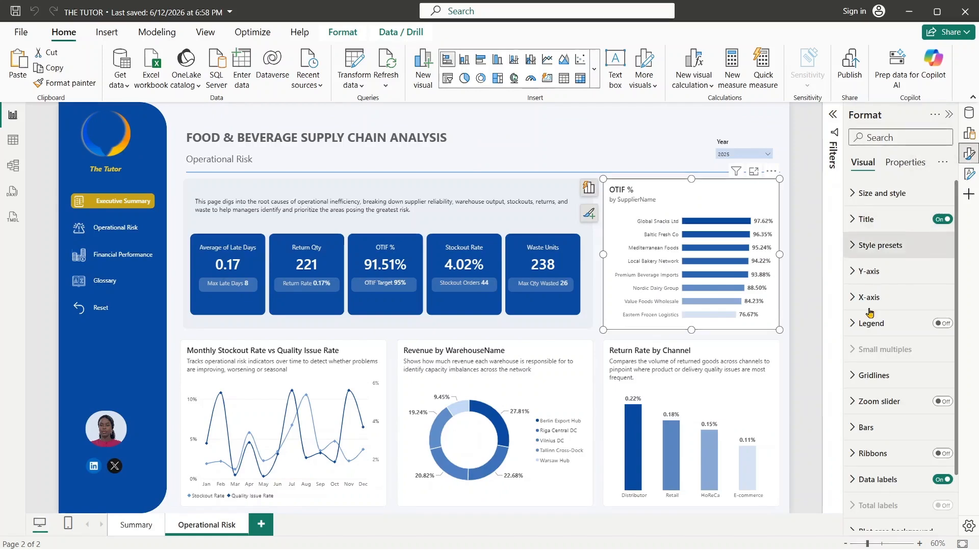
click(856, 224)
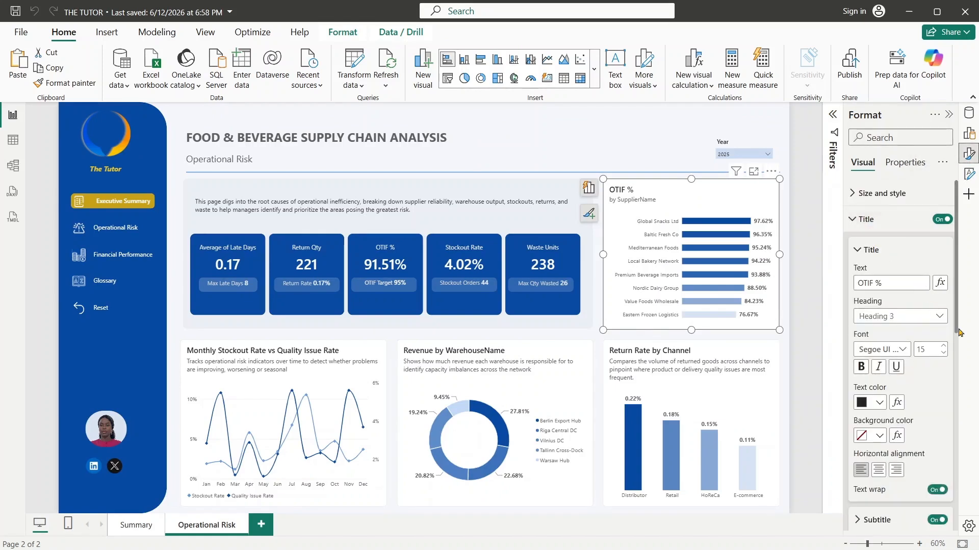
scroll(957, 336, down, 3)
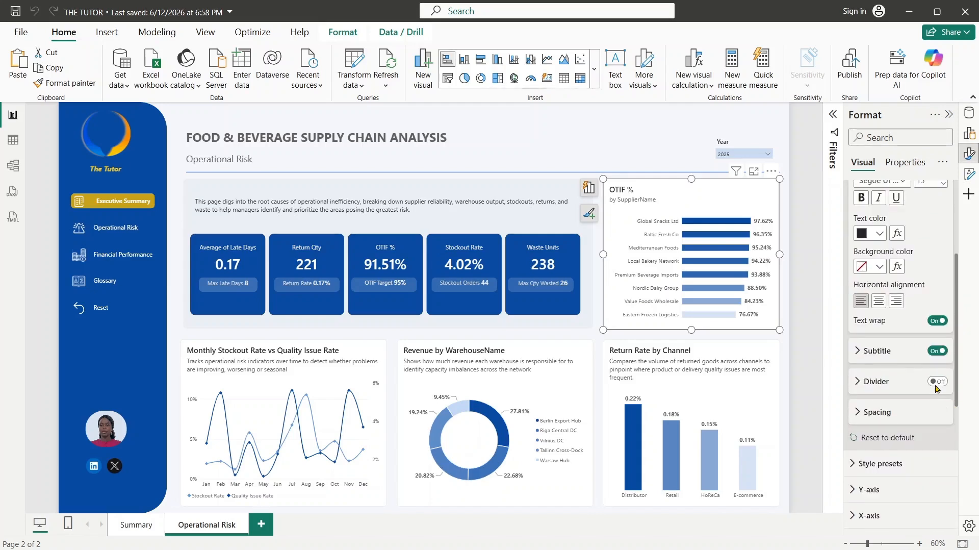
click(856, 351)
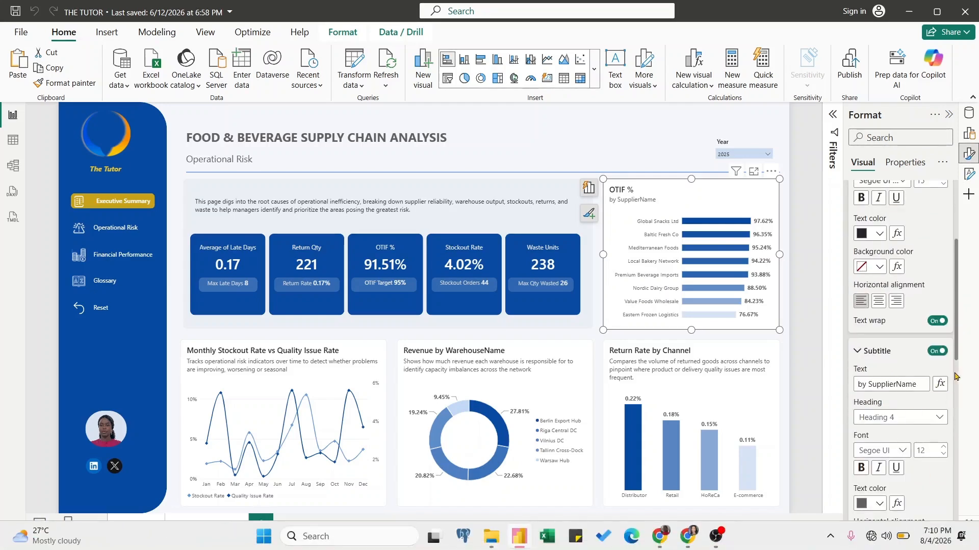
scroll(955, 357, down, 1)
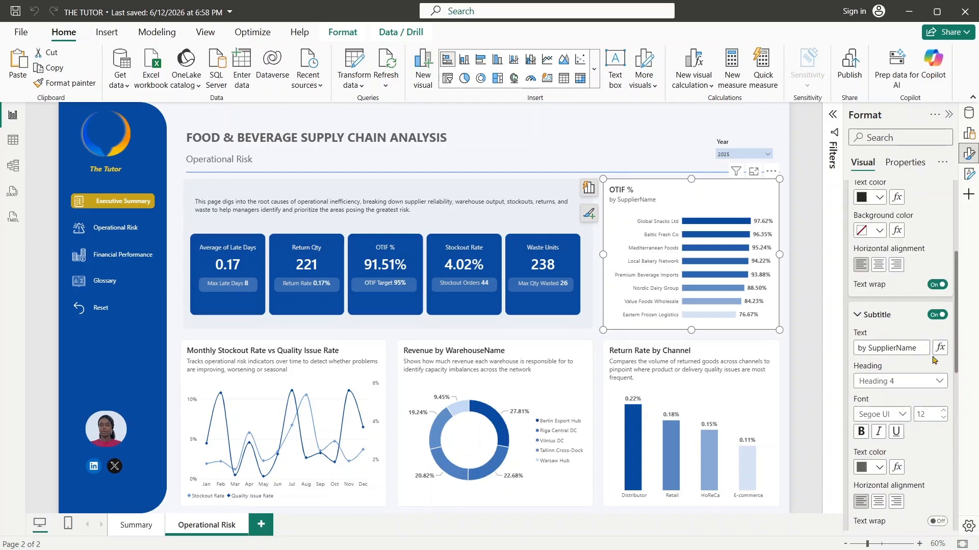
drag(925, 347, 830, 351)
key(BackSpace)
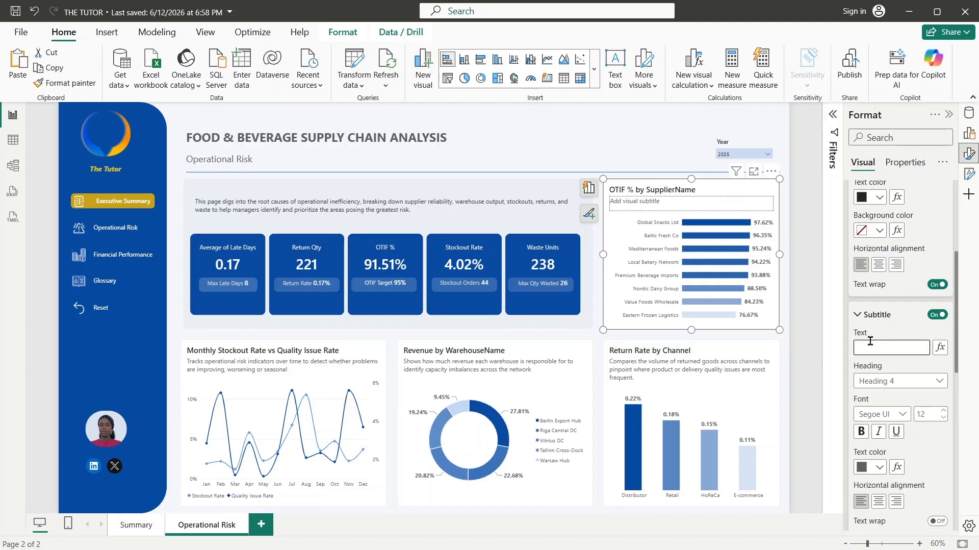
key(ctrl+v)
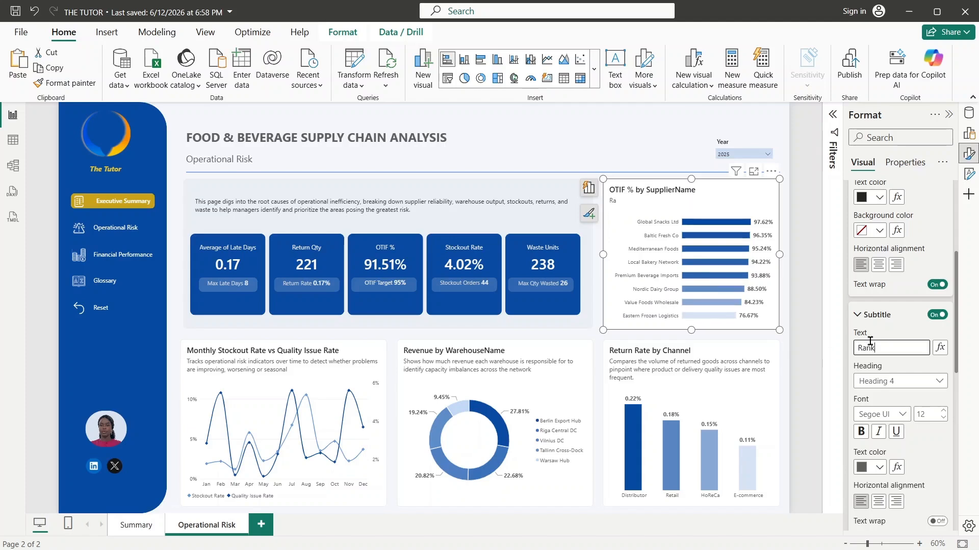
key(BackSpace)
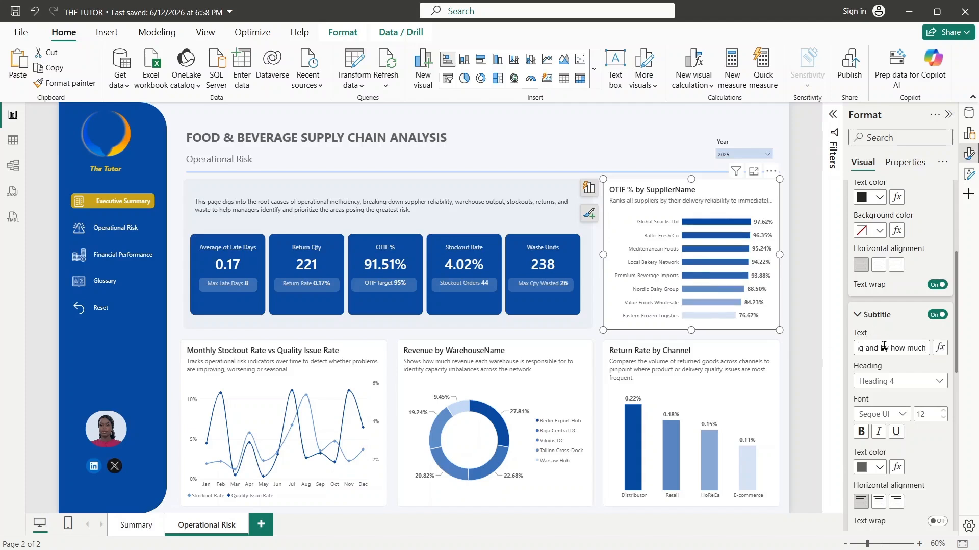
click(858, 315)
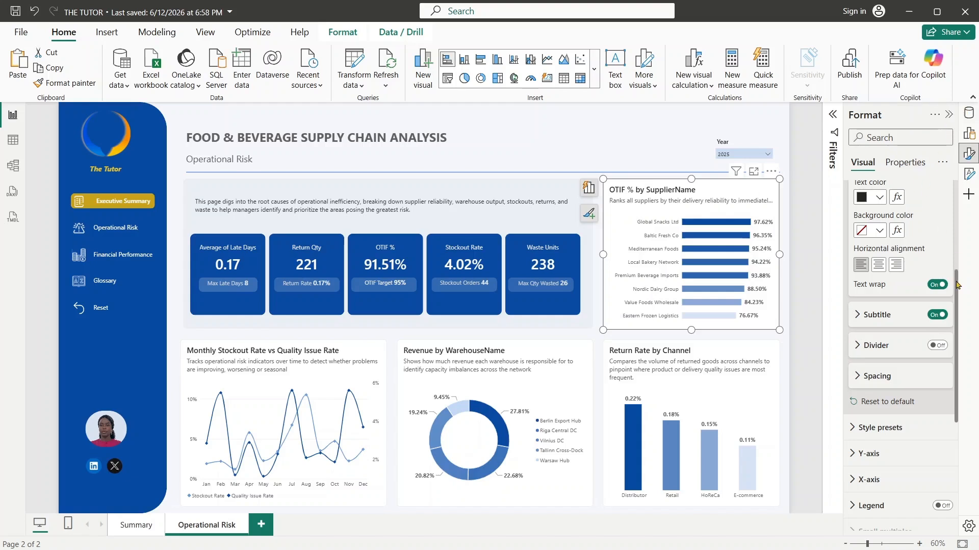
- Add a reference line to the OTIF % by SupplierName chart and name it 95%
drag(956, 350, 958, 471)
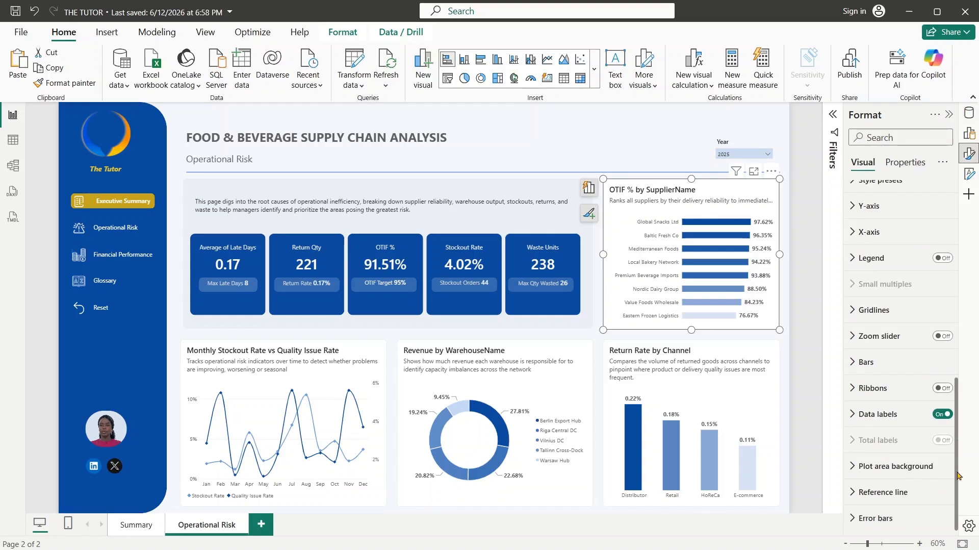
click(855, 504)
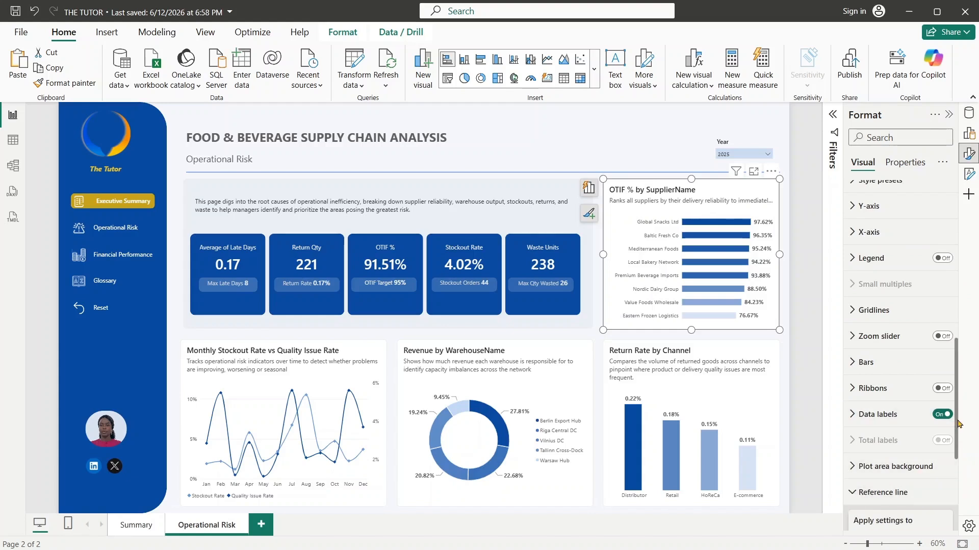
drag(959, 428, 961, 464)
scroll(960, 464, down, 2)
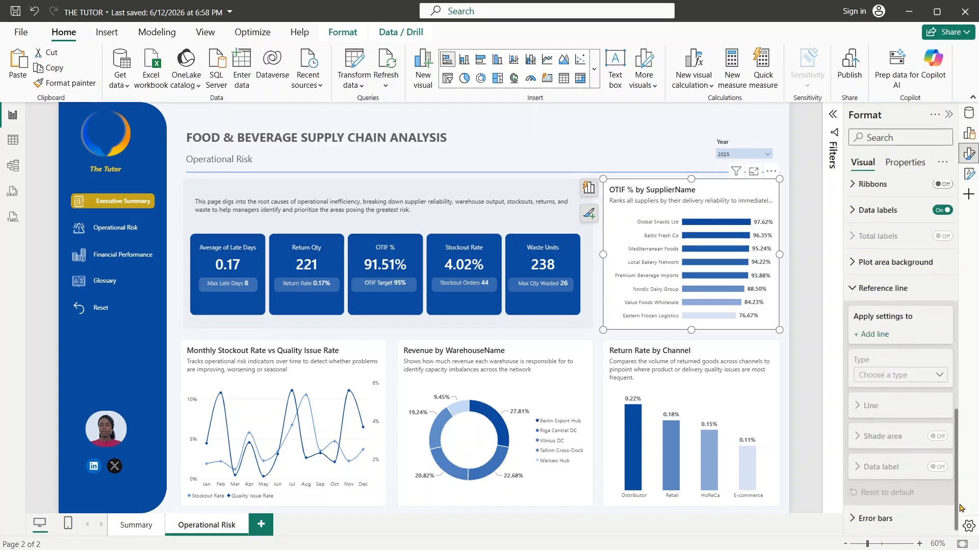
click(877, 335)
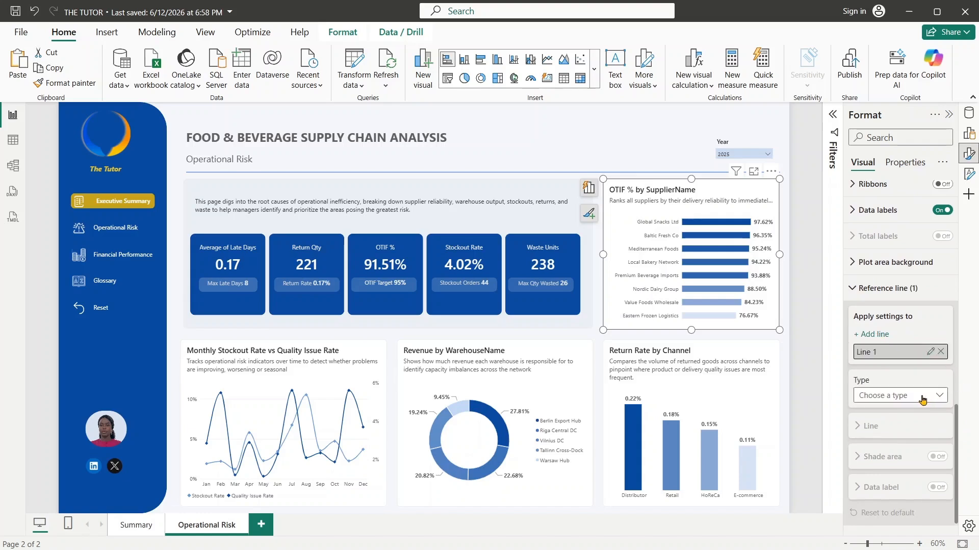
click(922, 397)
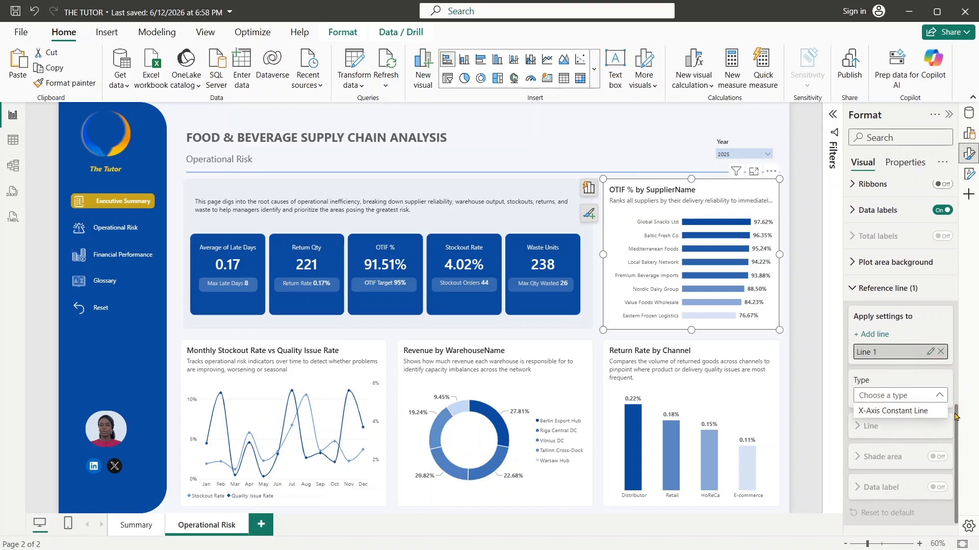
scroll(955, 416, down, 1)
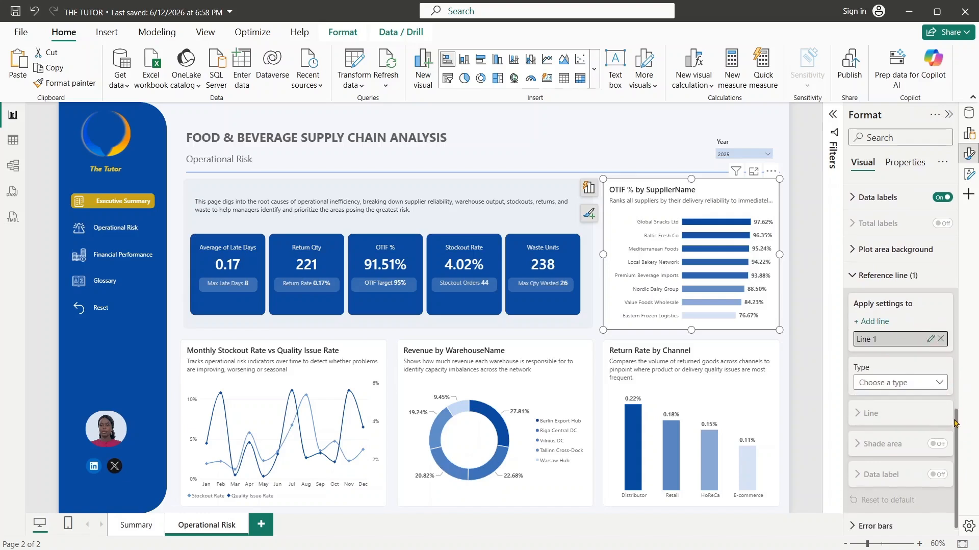
click(930, 333)
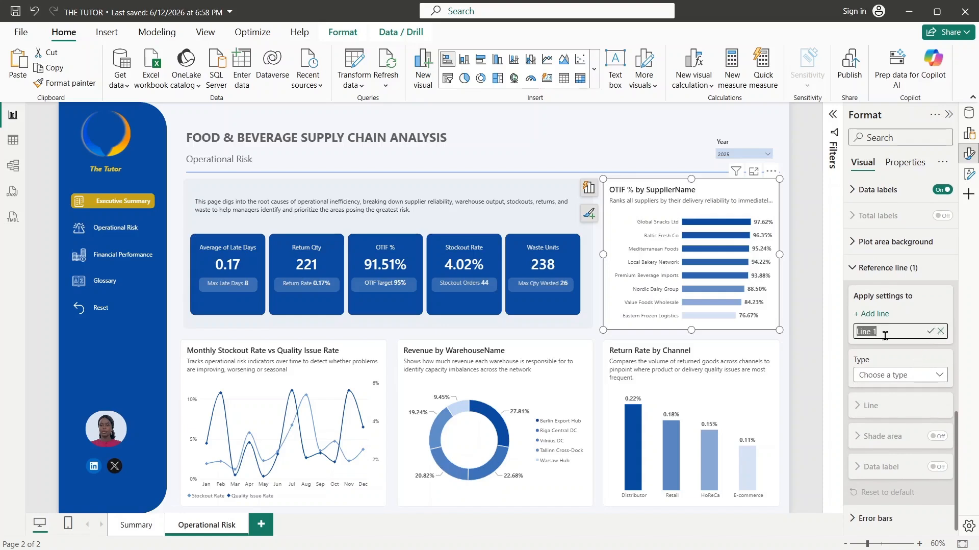
text(95)
key(Return)
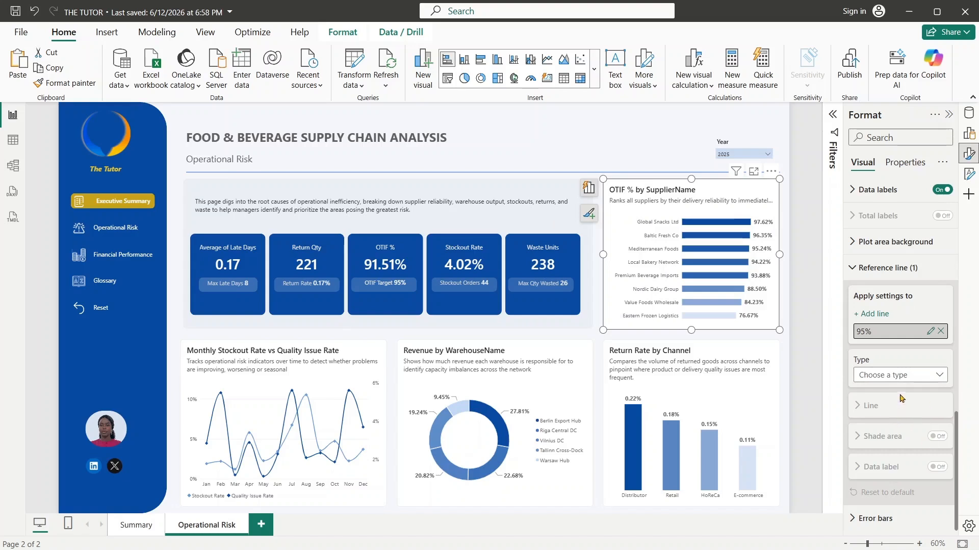
- Make the 95% reference line an X-Axis Constant Line with a value of 0.95
click(897, 379)
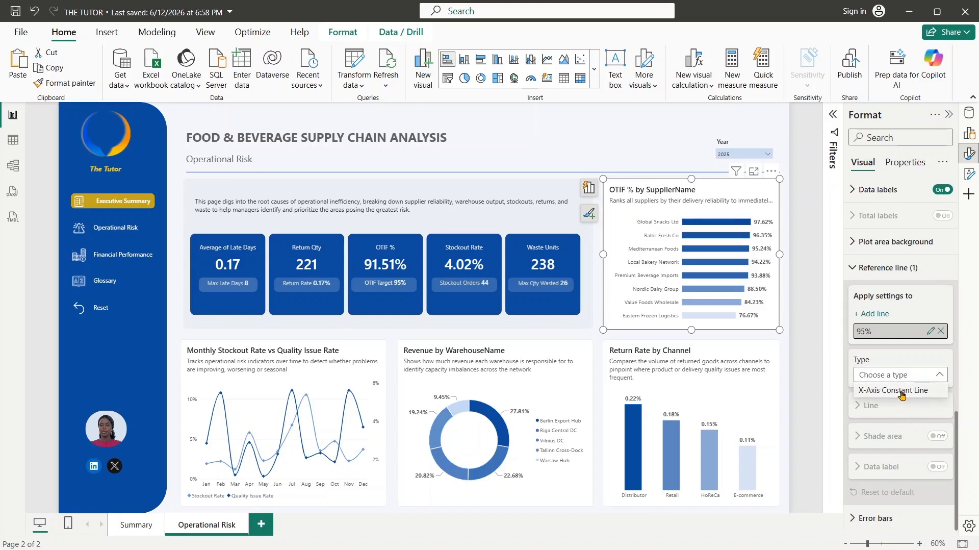
click(901, 390)
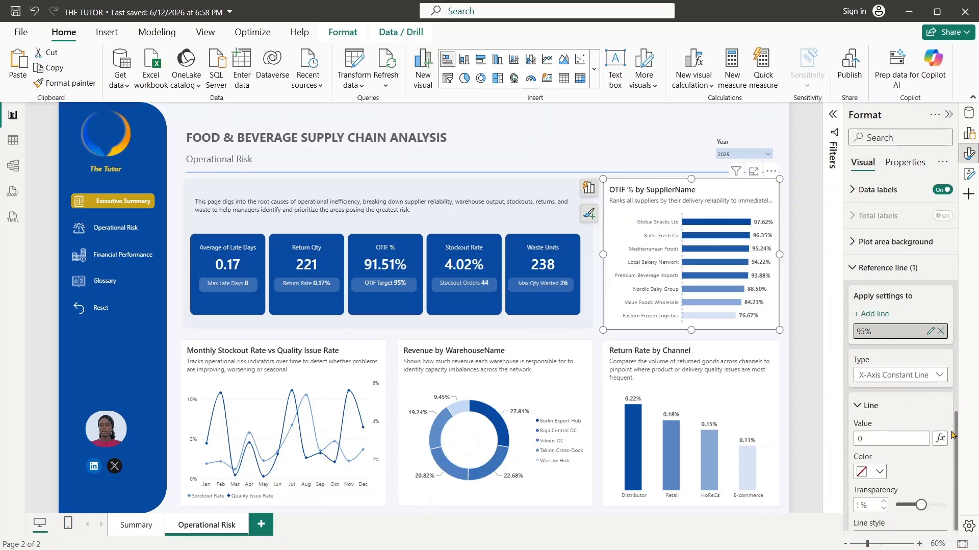
drag(957, 424, 973, 479)
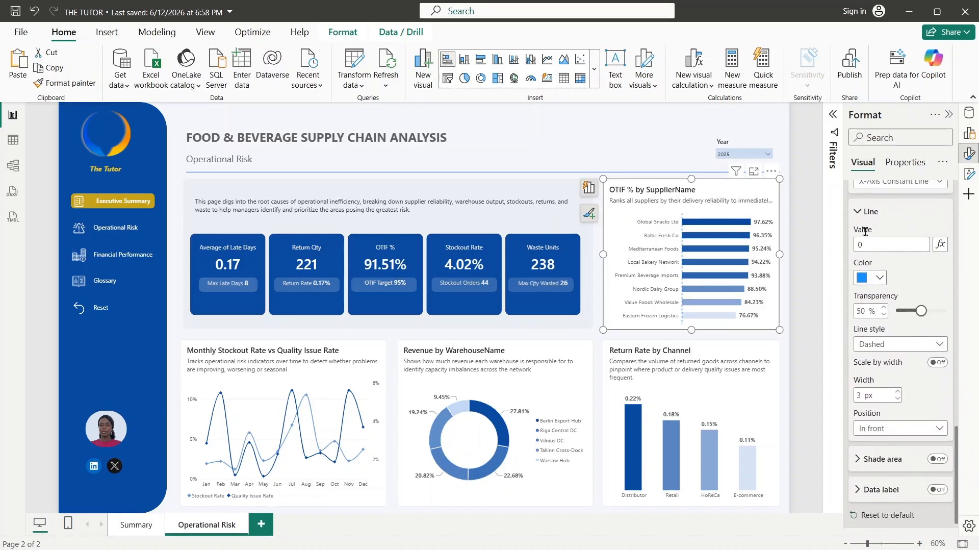
click(873, 250)
click(928, 286)
- Color the 95% reference line with the gold theme color and set its width to 2 px
click(884, 280)
click(860, 359)
click(877, 279)
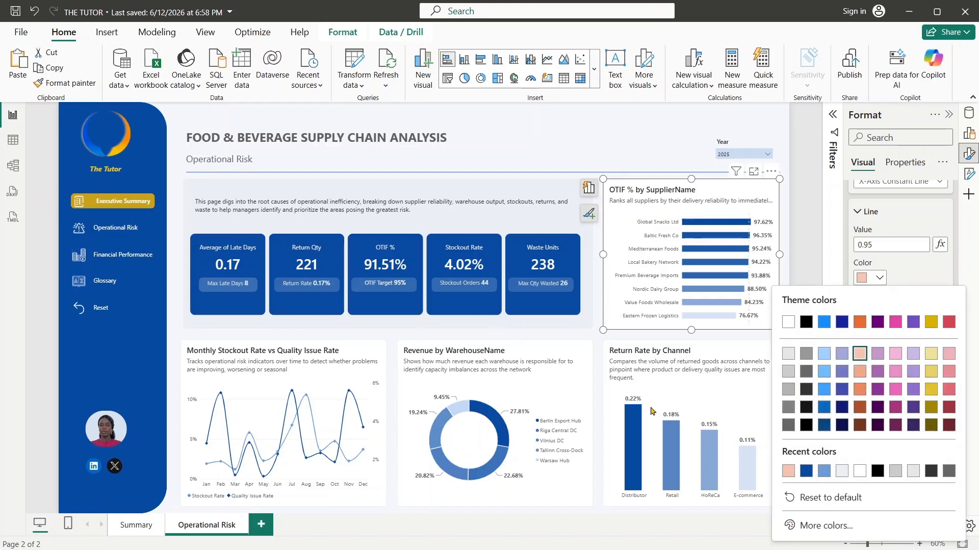
click(931, 388)
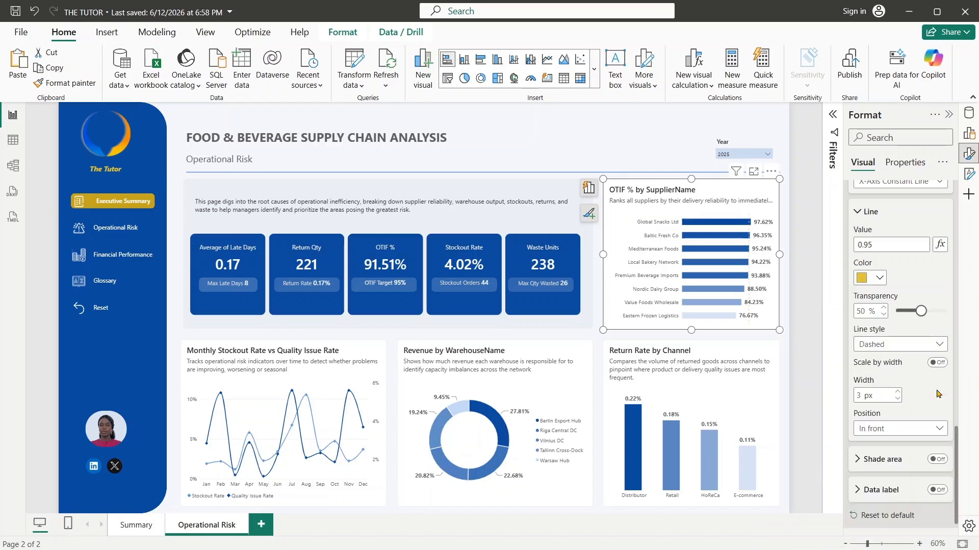
click(878, 280)
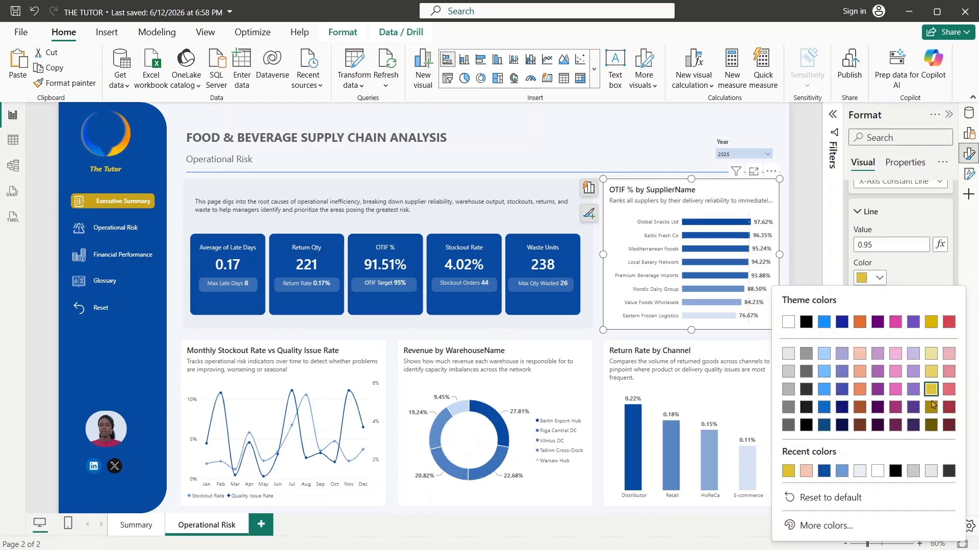
click(935, 329)
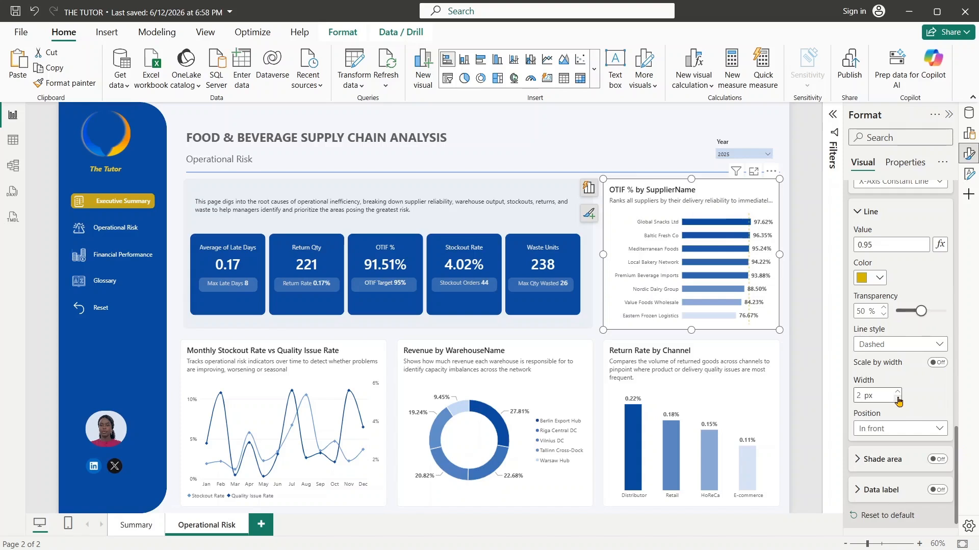
- Collapse the ribbon to enlarge the canvas and save the report
click(972, 98)
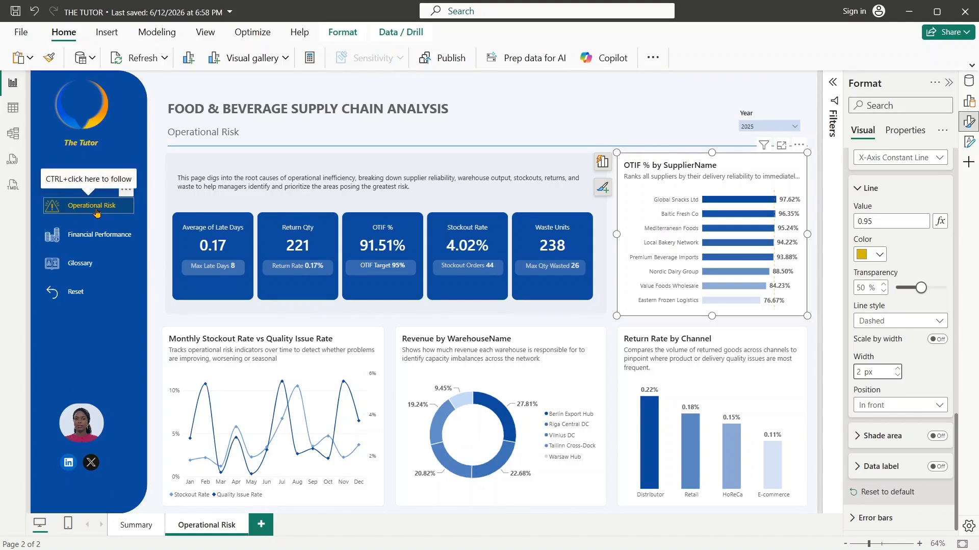
key(ctrl+s)
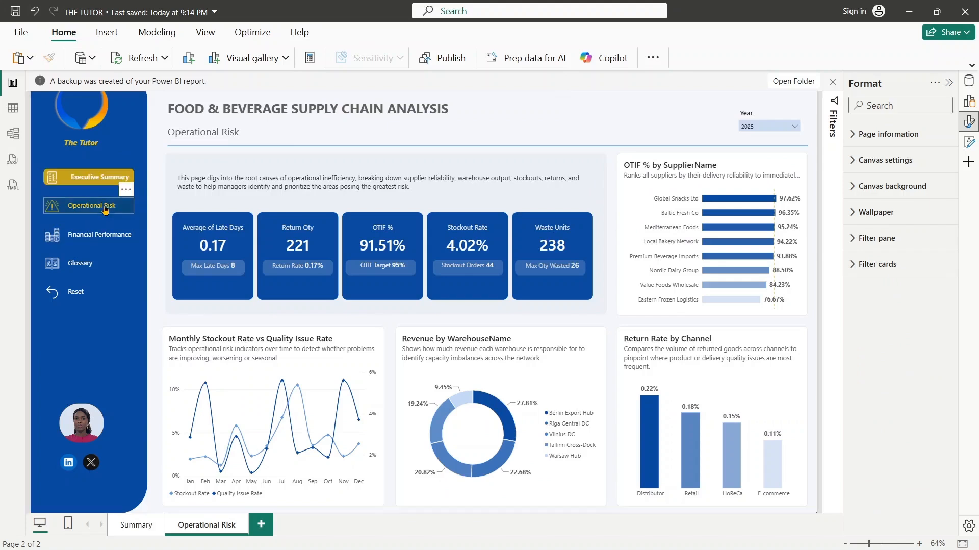
- Change the default text of the Operational Risk navigation button in the blue sidebar to "Executive Summary"
ctrl+click(98, 211)
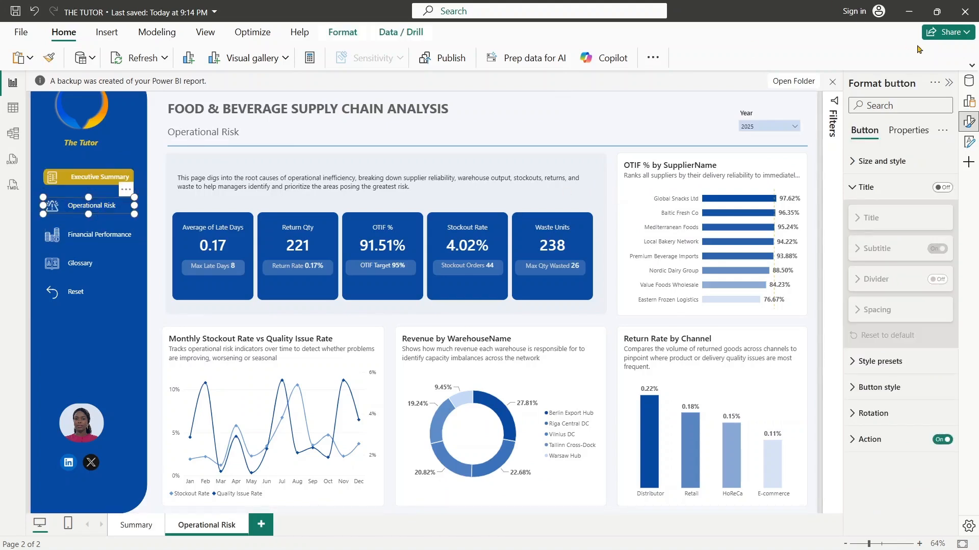
click(970, 130)
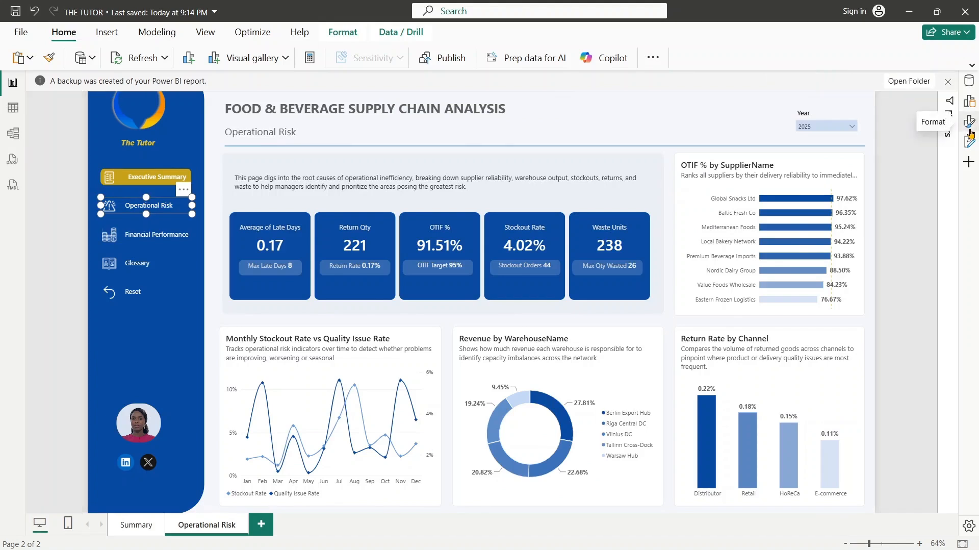
click(970, 130)
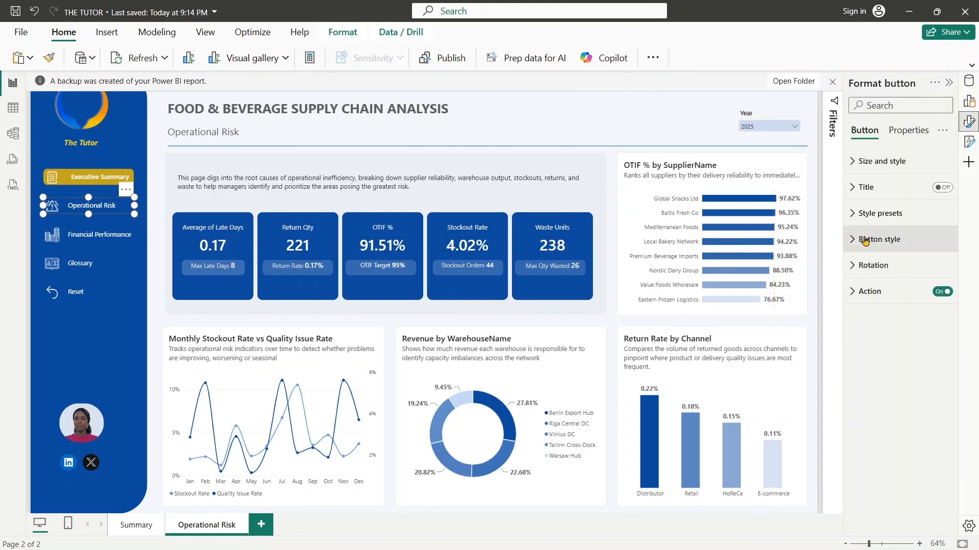
click(852, 241)
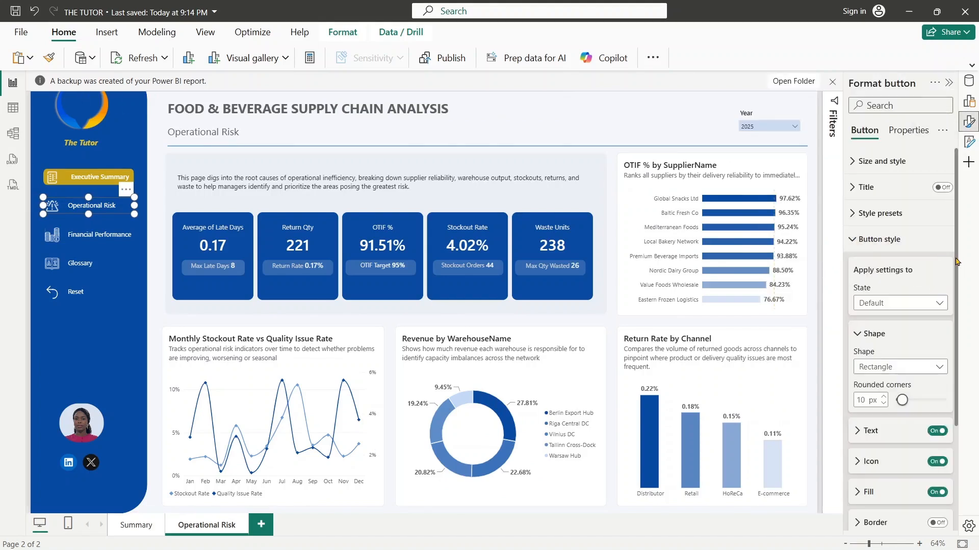
scroll(956, 261, down, 5)
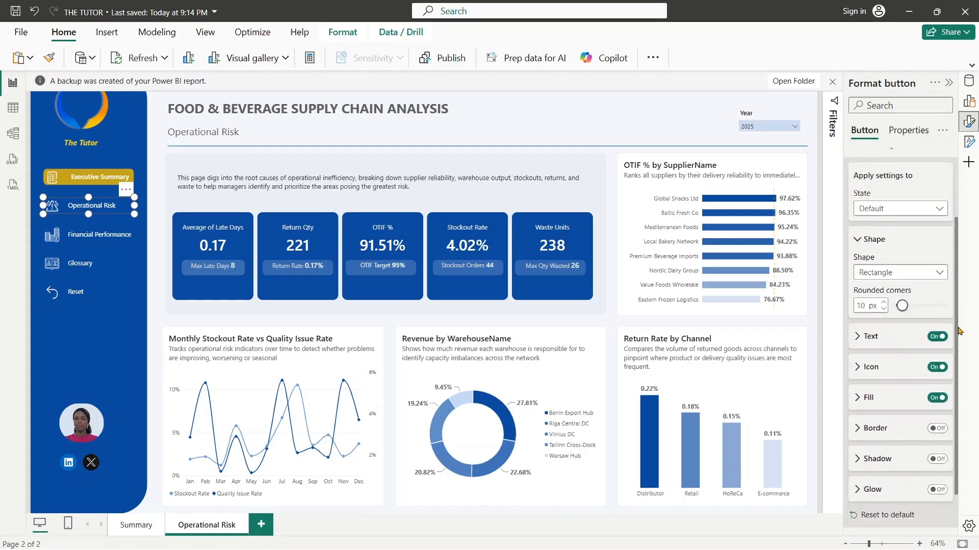
scroll(958, 266, up, 5)
scroll(957, 266, down, 3)
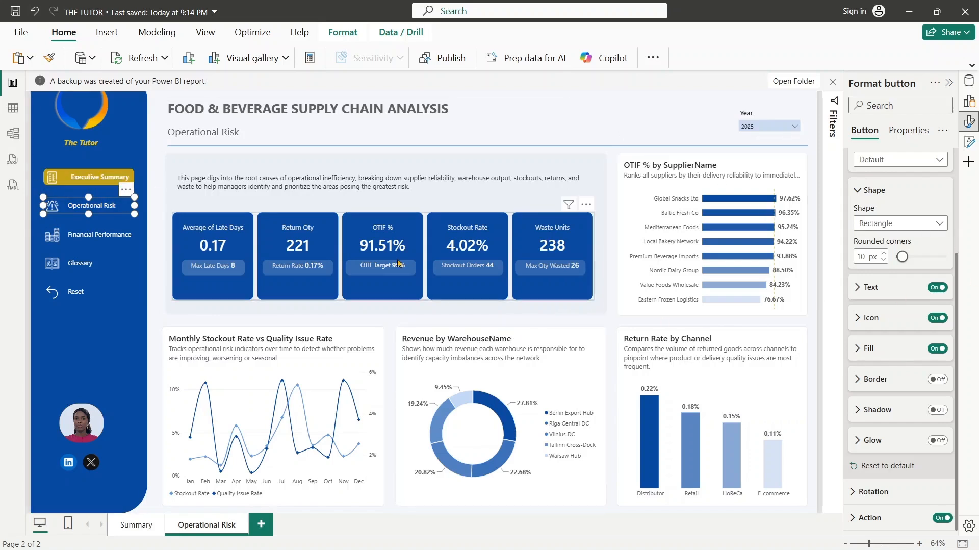
click(859, 287)
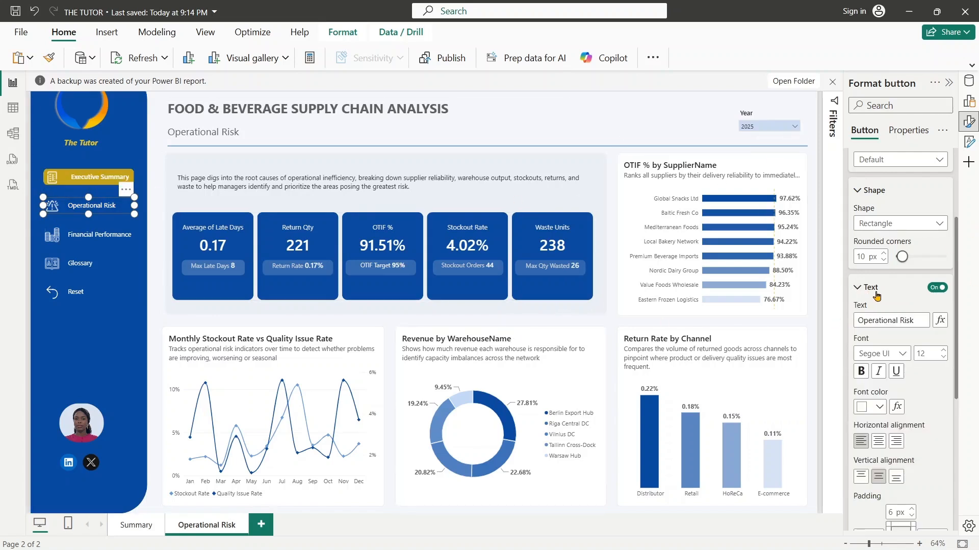
drag(922, 320, 822, 314)
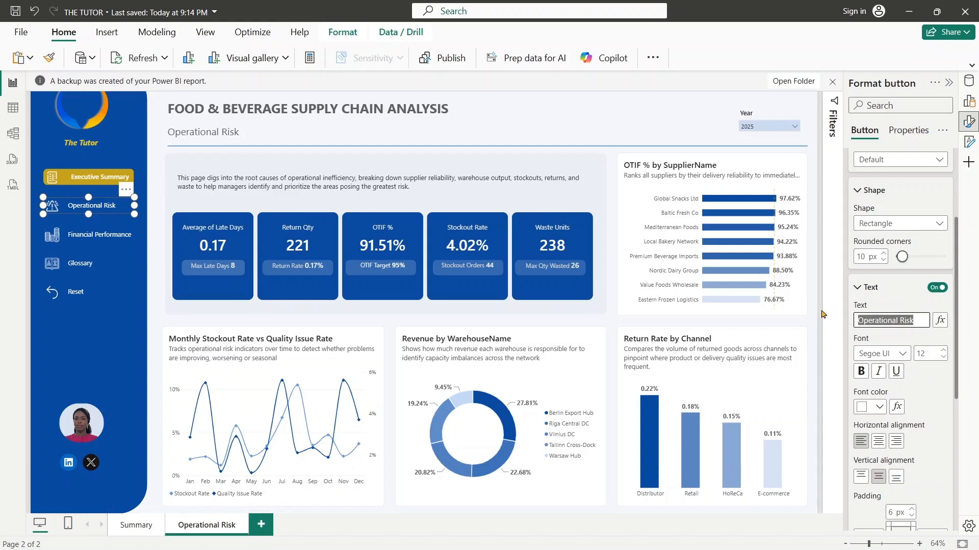
text(Executive Summary)
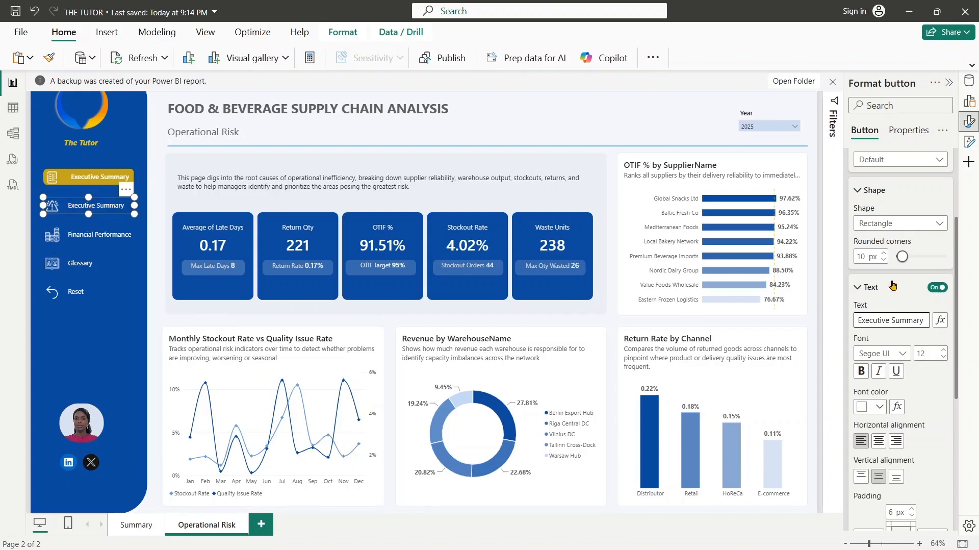
- Replace the default-state icon of the second navigation button with icons8-summary-48 from the food and bev folder in YouTube Projects
click(863, 289)
click(855, 319)
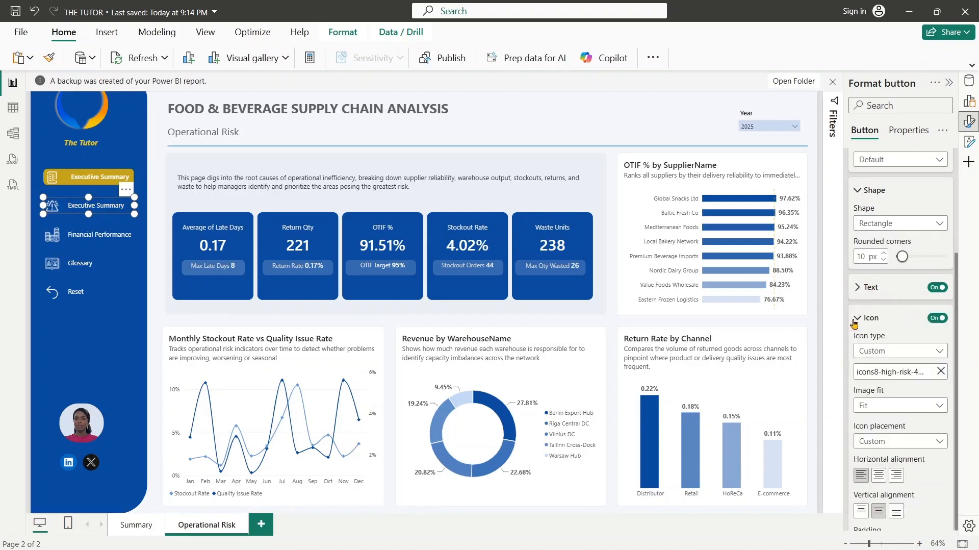
drag(957, 355, 961, 333)
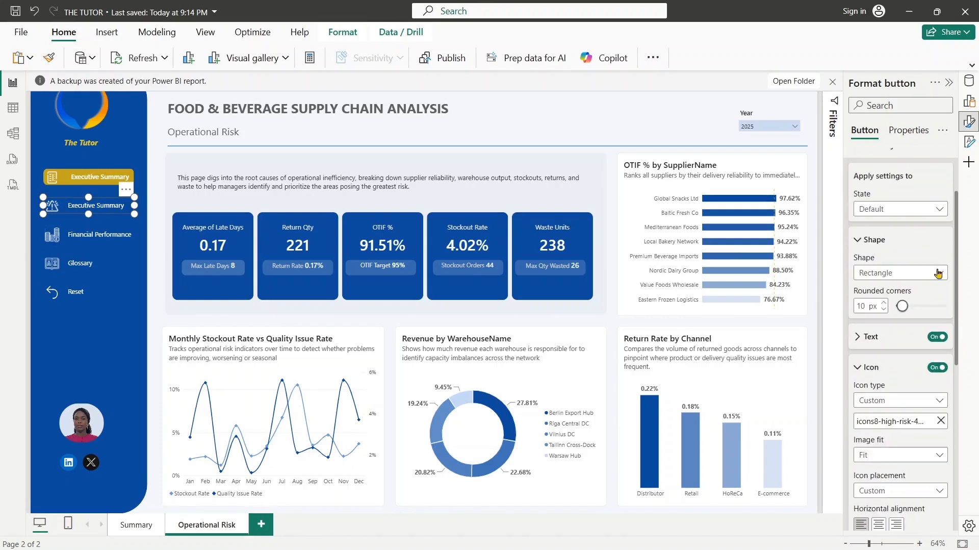
click(916, 217)
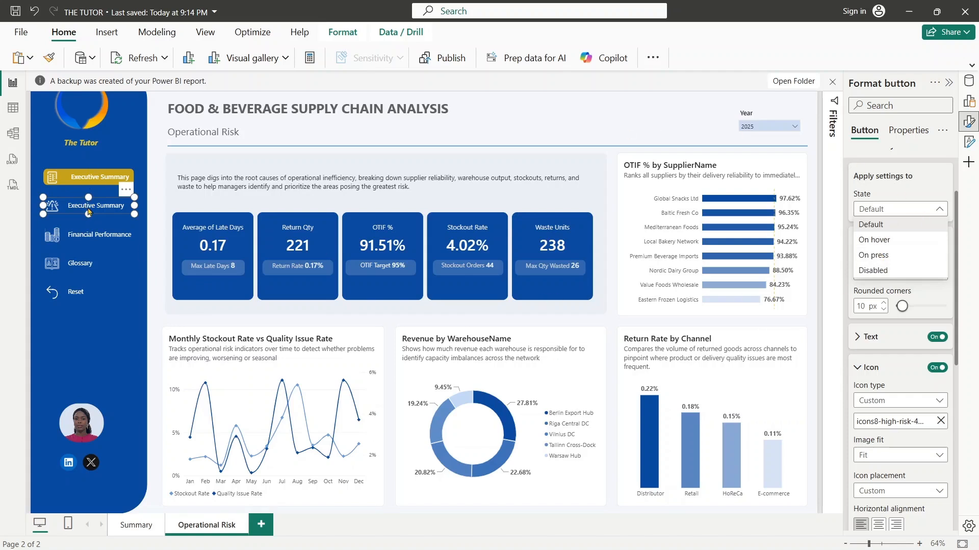
click(939, 210)
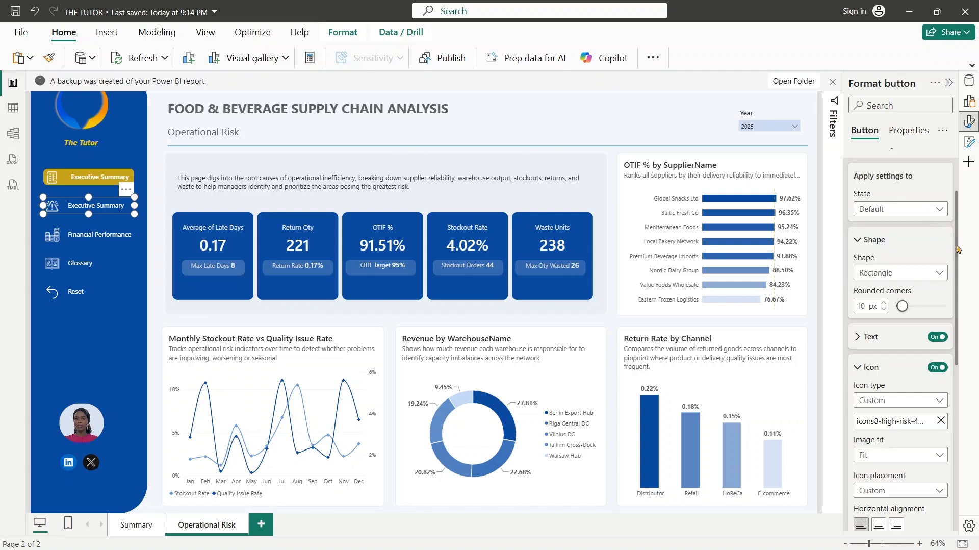
drag(957, 249, 961, 317)
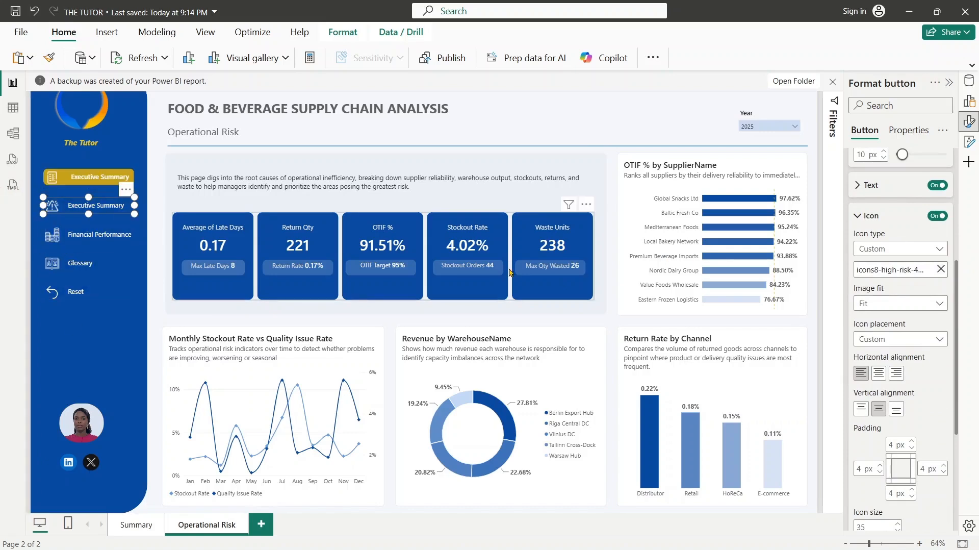
click(940, 269)
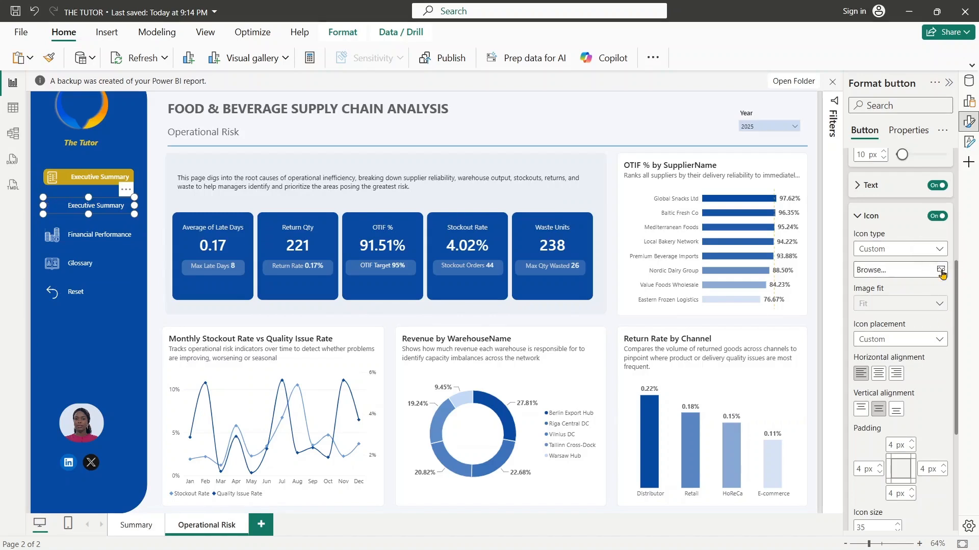
click(941, 269)
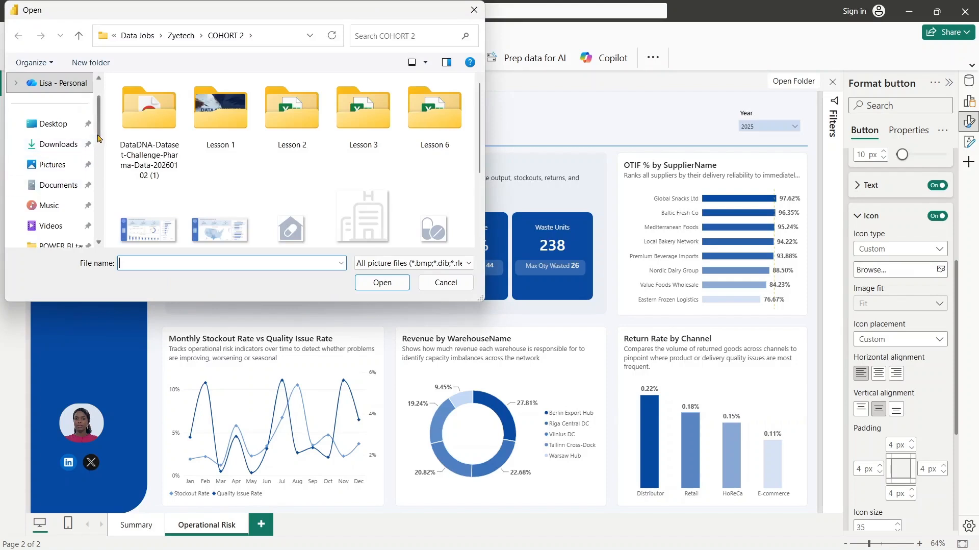
scroll(76, 153, down, 3)
click(66, 186)
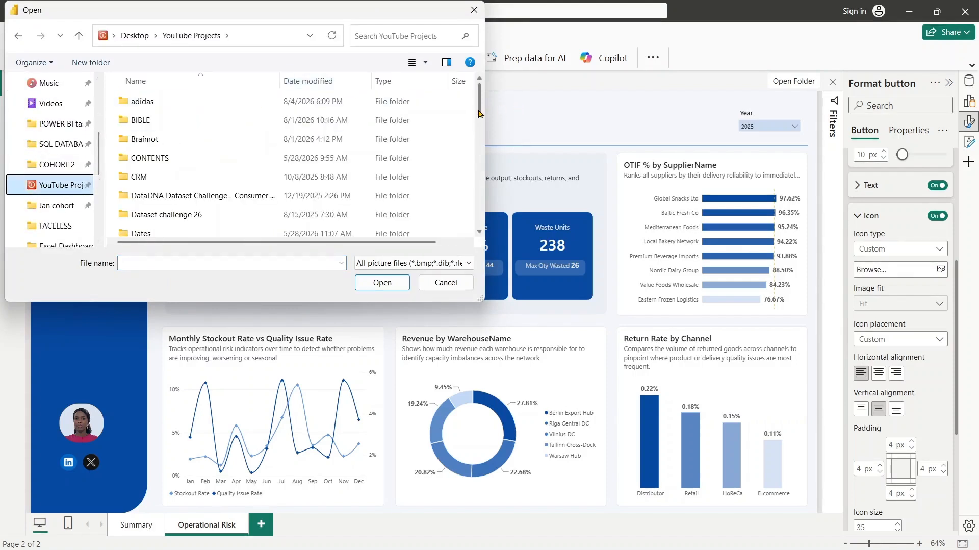
drag(480, 114, 481, 141)
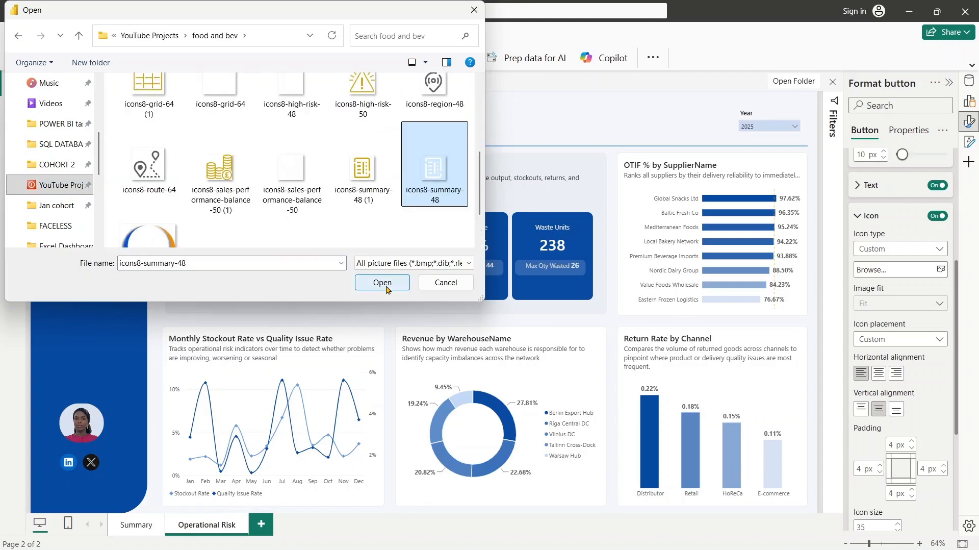
click(386, 288)
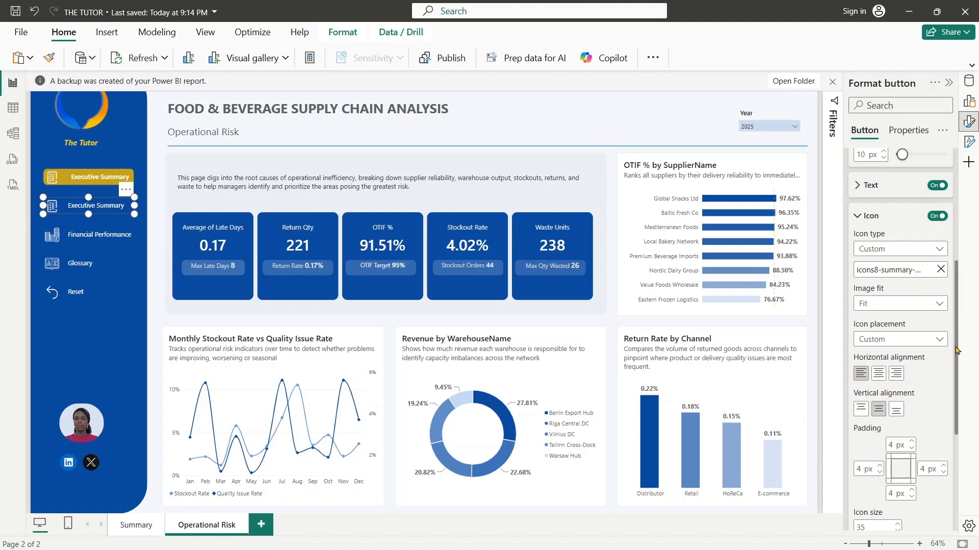
- Replace the same button's On hover icon with the gold icons8-summary-48 (1) image from the food and bev folder
drag(957, 350, 956, 255)
click(887, 256)
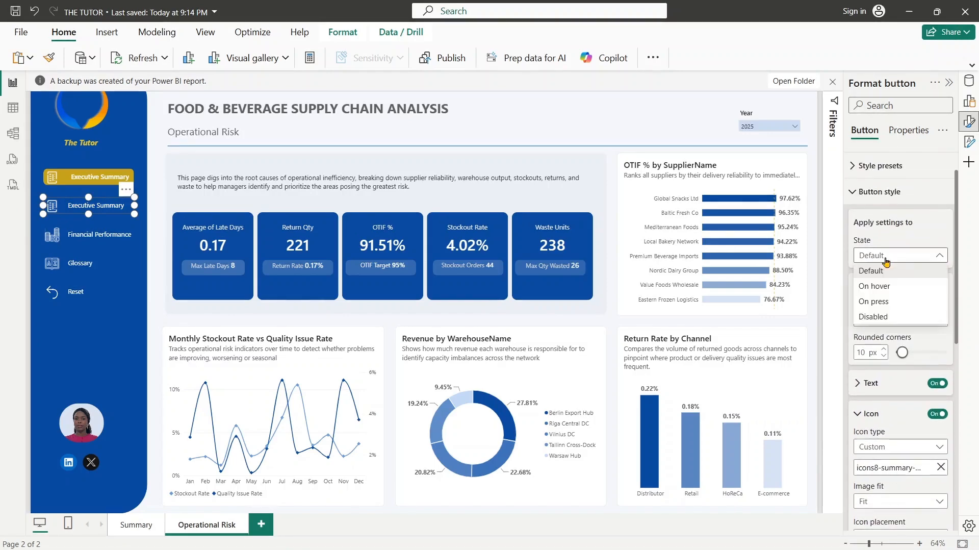
click(886, 287)
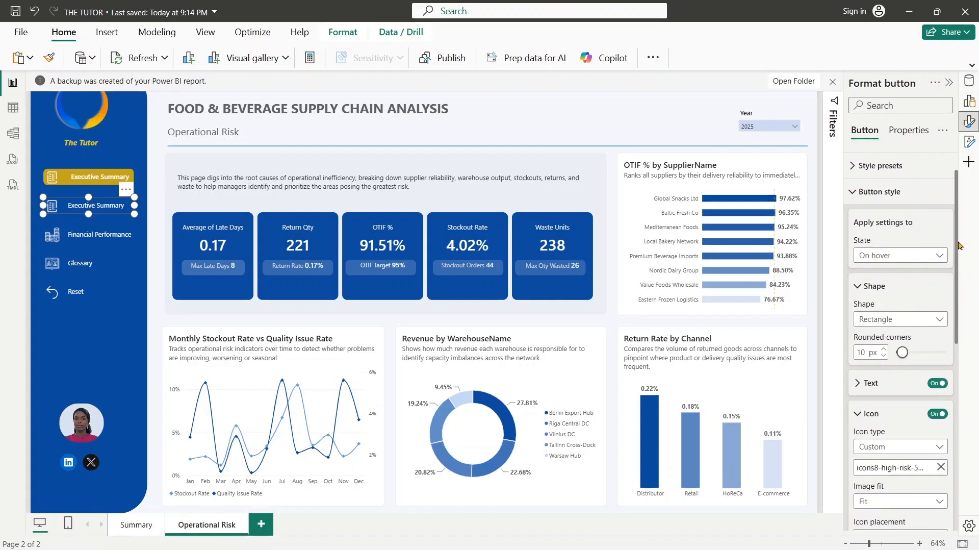
drag(957, 282, 956, 341)
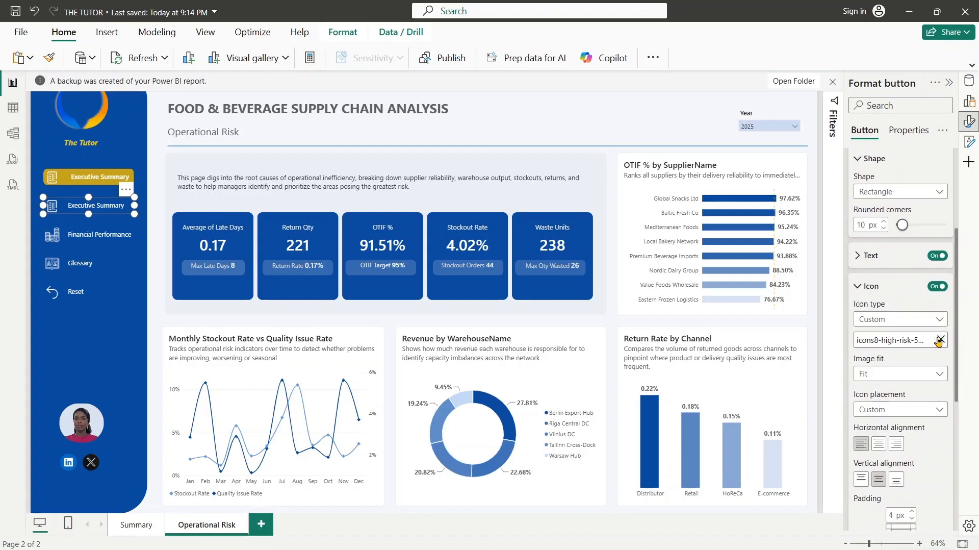
click(941, 339)
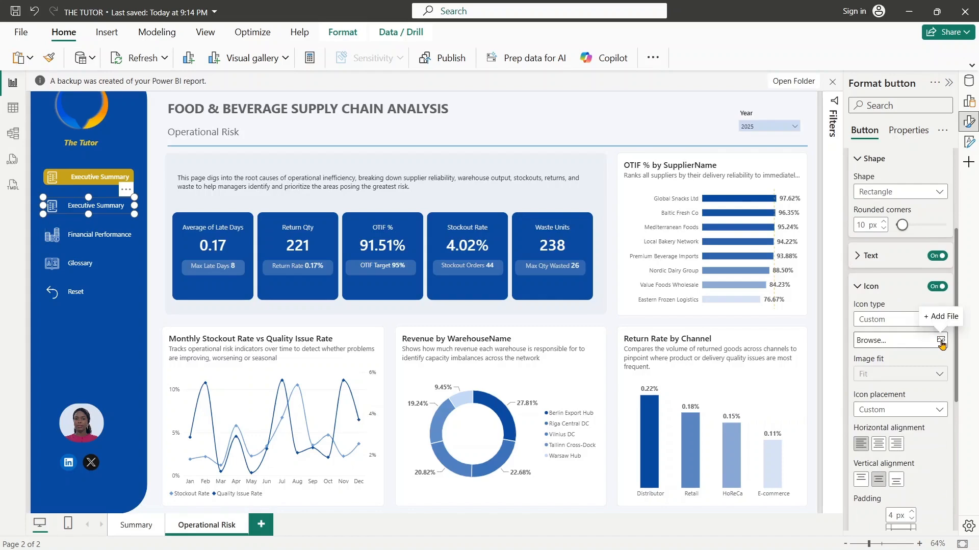
click(940, 340)
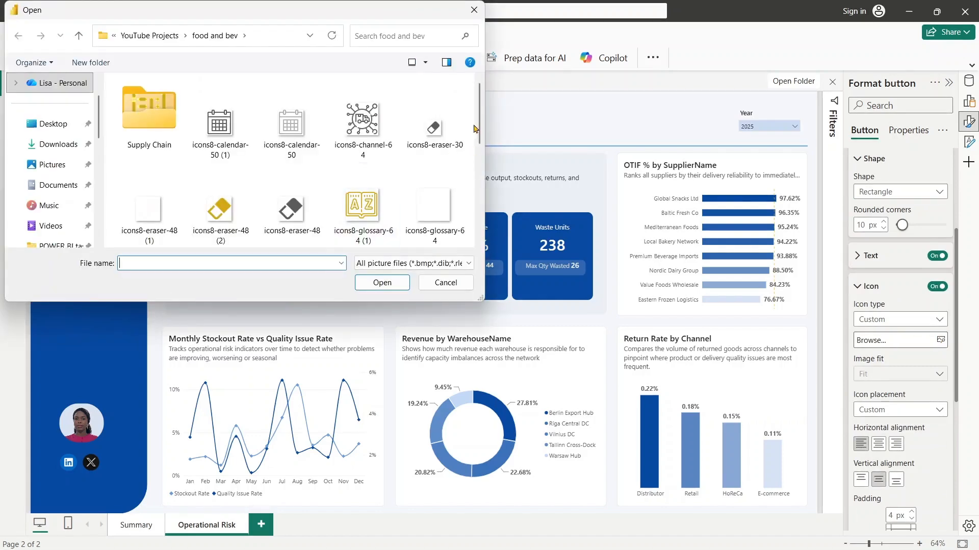
scroll(361, 162, down, 3)
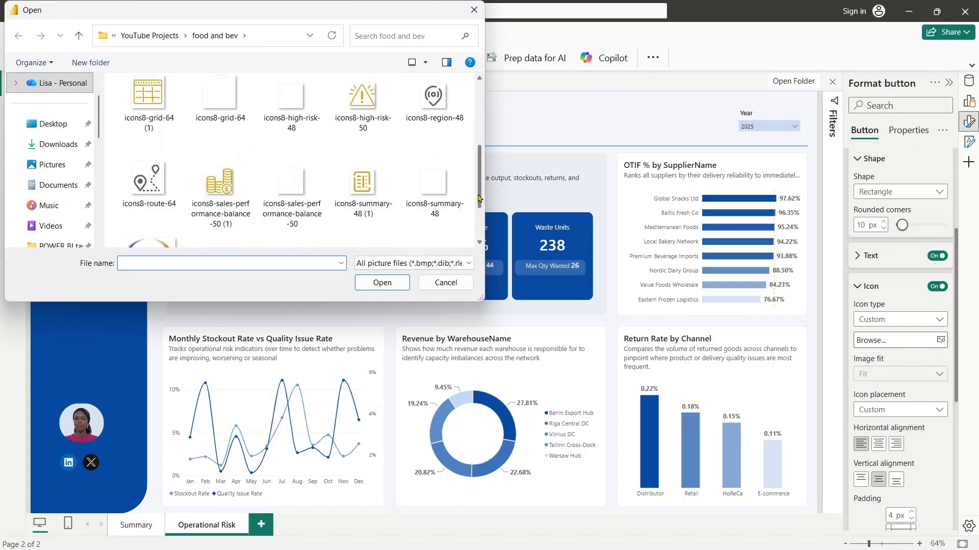
click(361, 162)
click(383, 288)
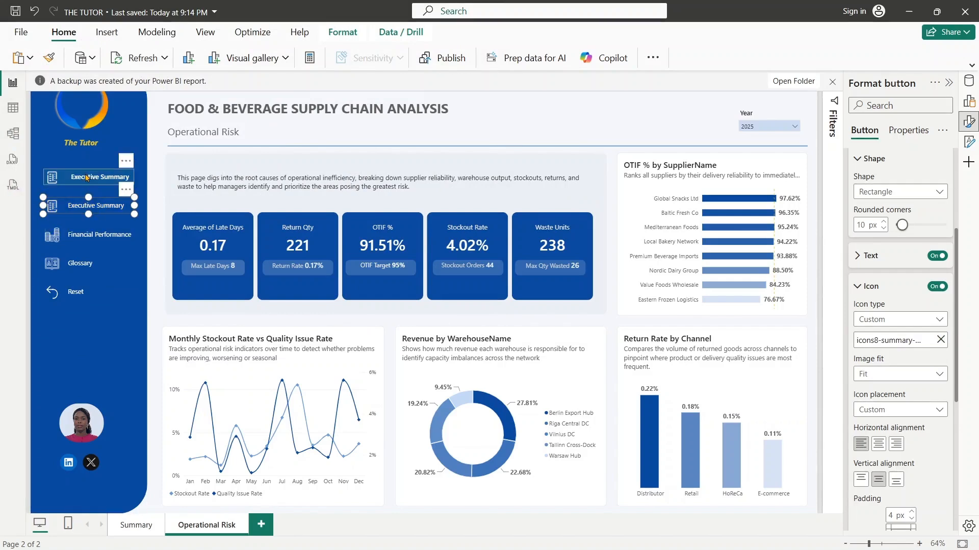
- Relabel the gold highlighted navigation button with the current page's name, Operational Risk
click(103, 181)
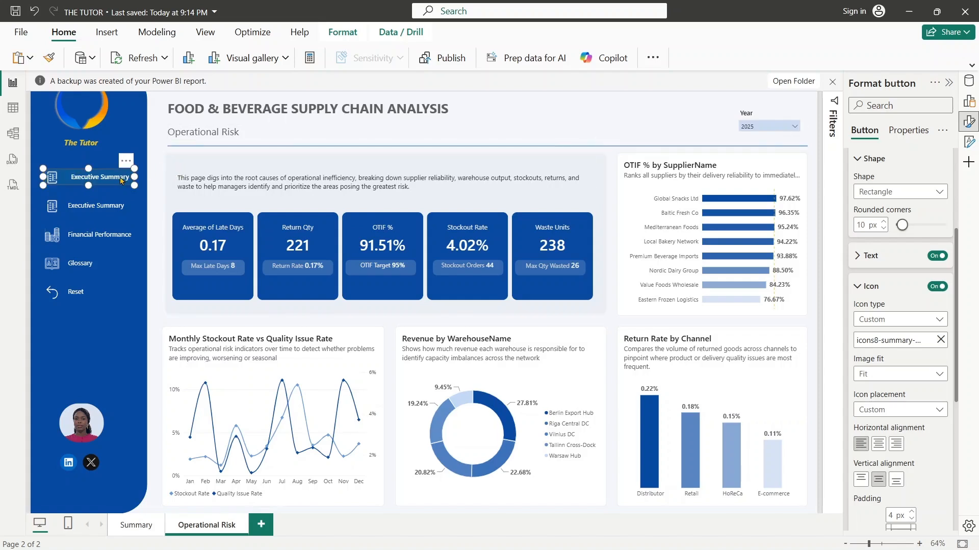
click(856, 259)
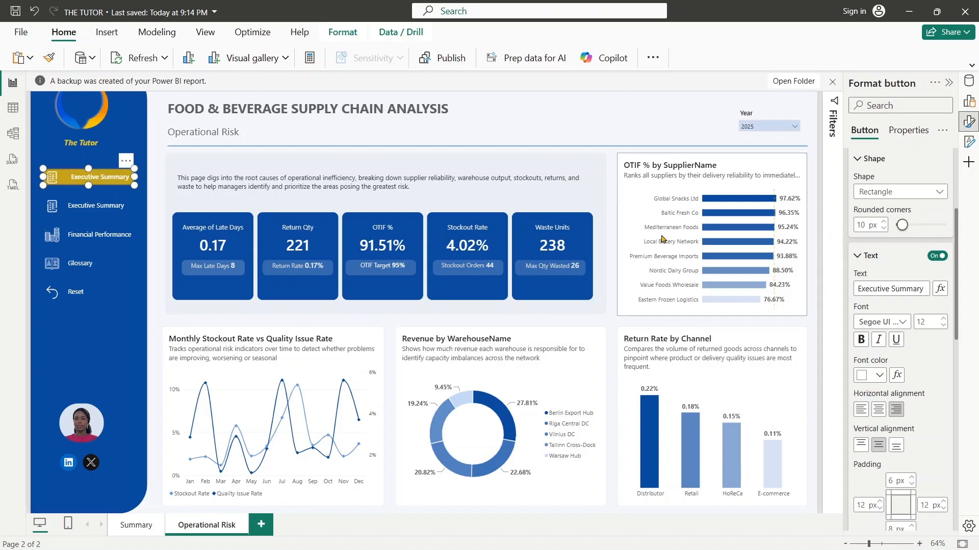
drag(859, 290, 955, 300)
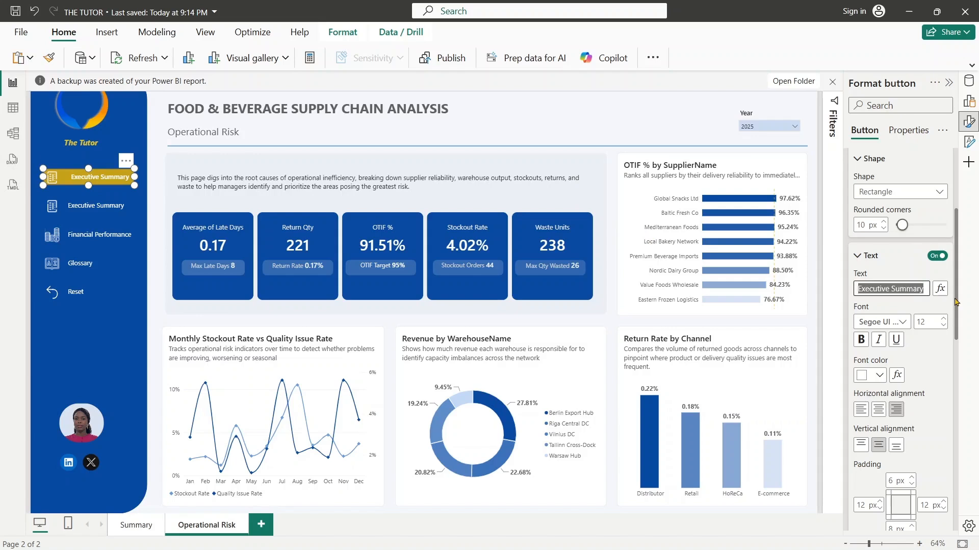
text(Opera)
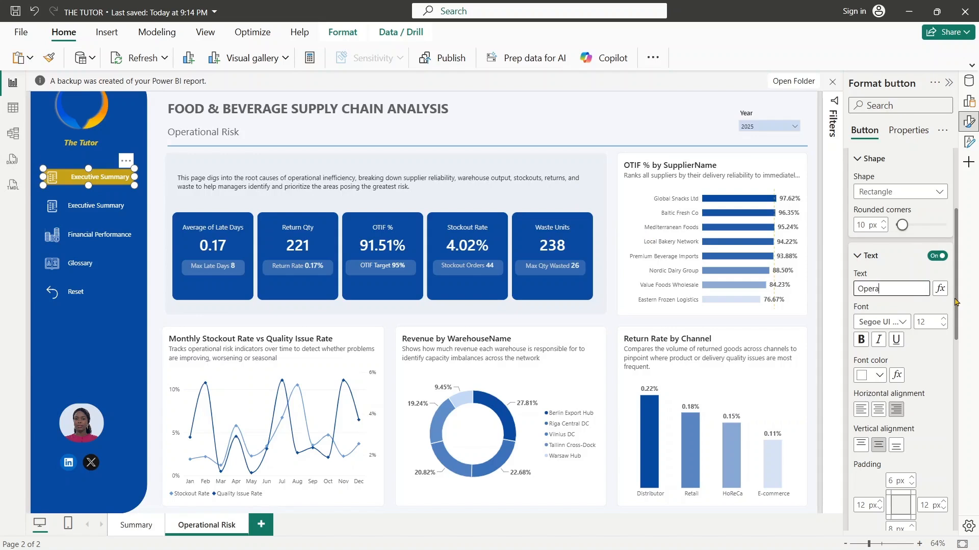
text(tionsl)
key(BackSpace)
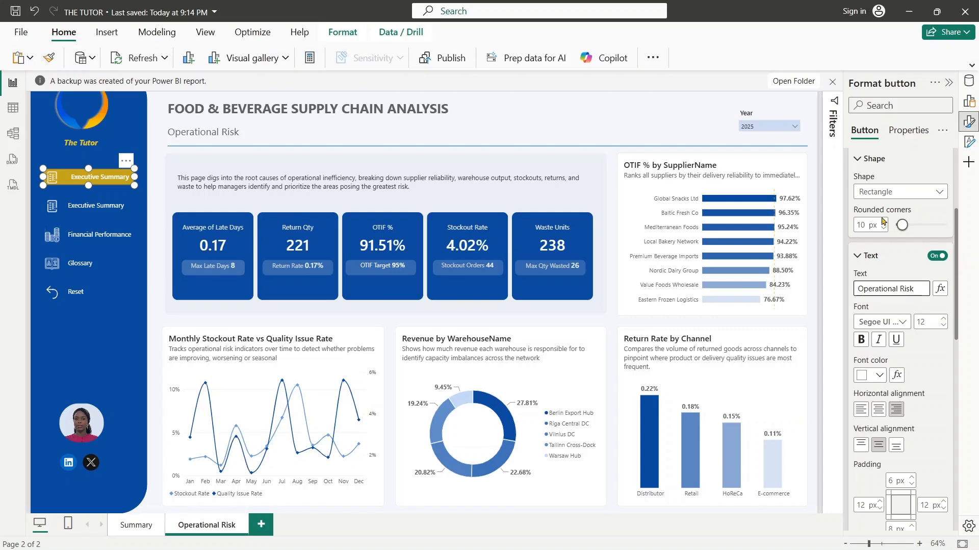
- Replace the gold Operational Risk button's On hover icon with icons8-high-risk-50 from the food and bev folder
scroll(883, 220, up, 3)
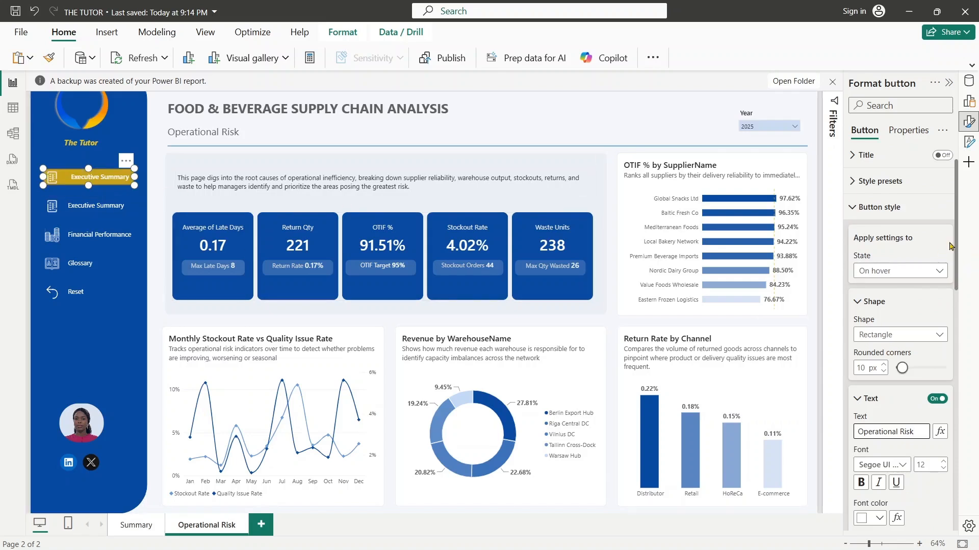
drag(956, 248, 958, 292)
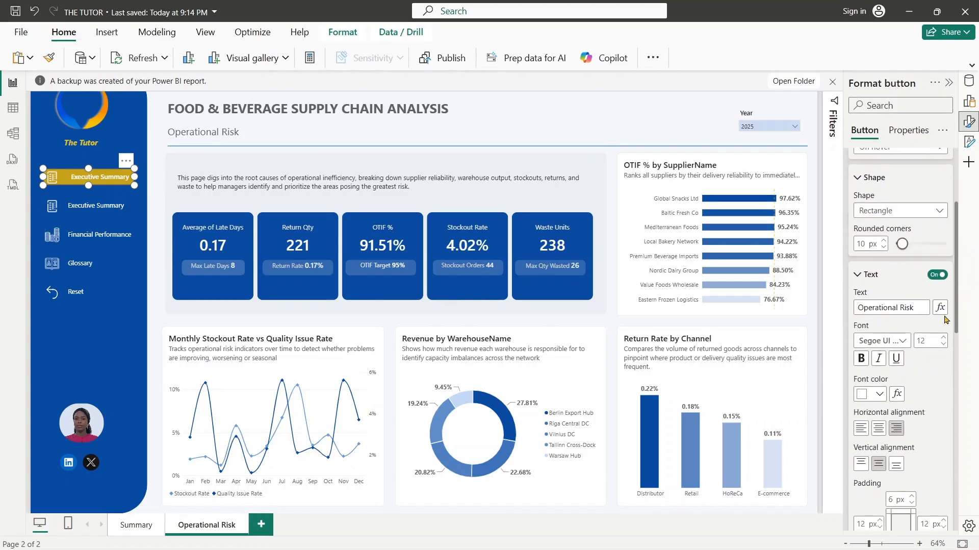
drag(958, 319, 961, 420)
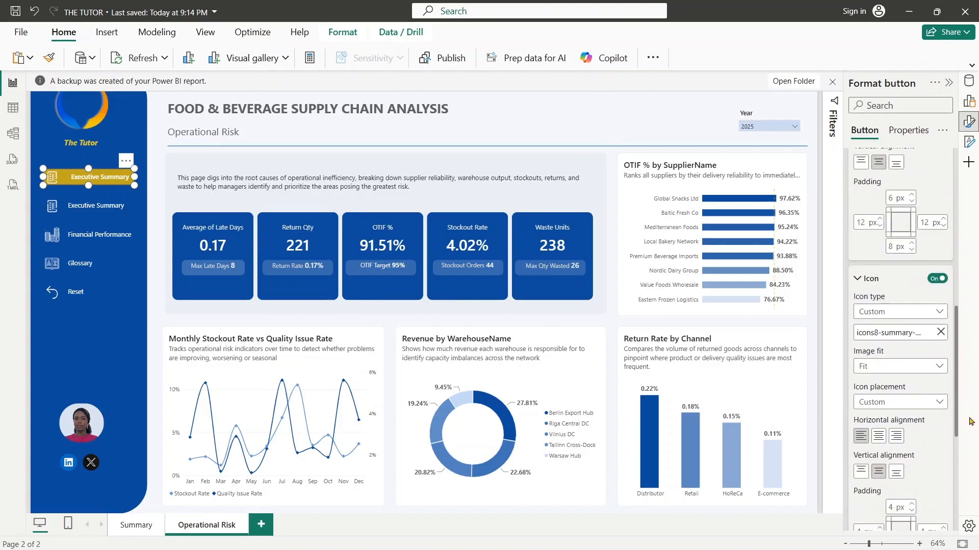
click(942, 333)
click(941, 333)
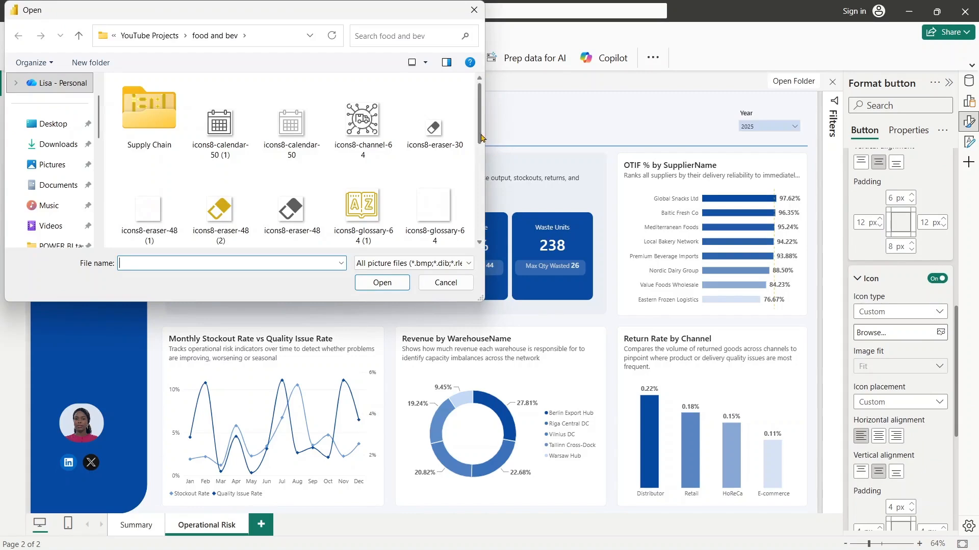
drag(480, 136, 480, 171)
click(362, 169)
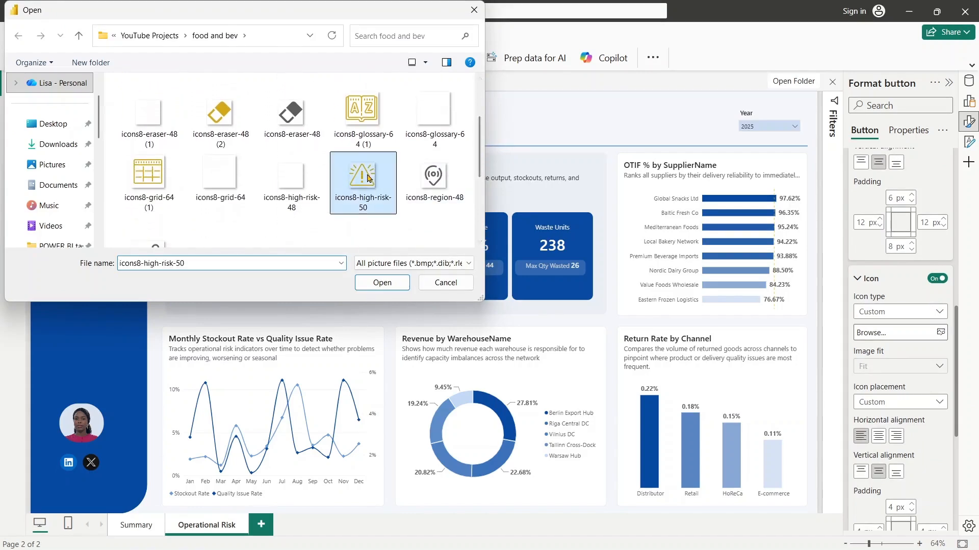
click(383, 282)
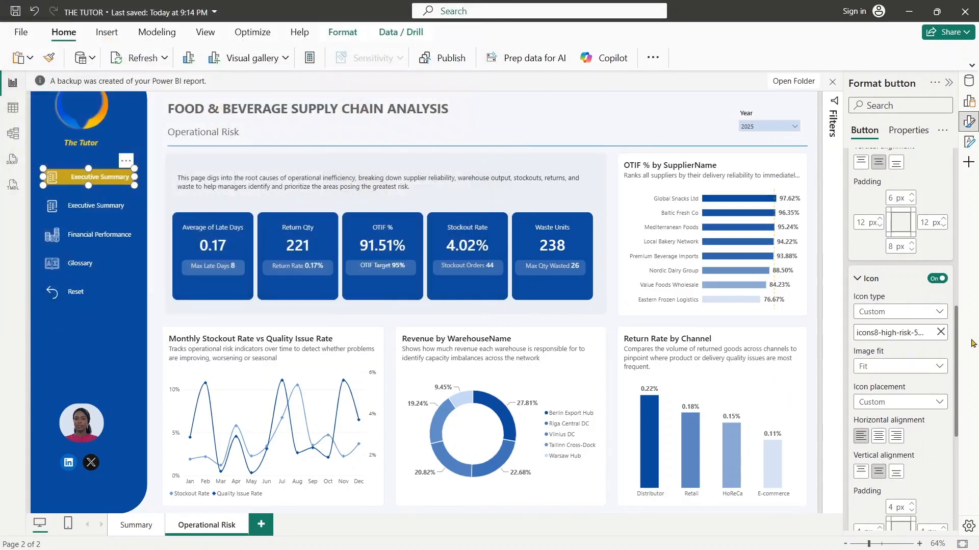
- Change the gold navigation button's default-state text to "Operational Risk"
drag(956, 338, 908, 213)
click(907, 214)
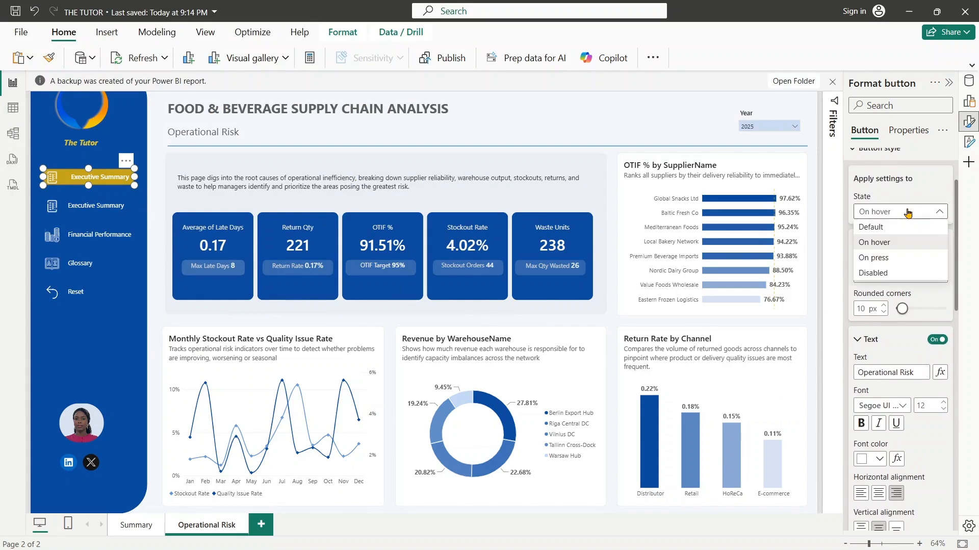
click(871, 225)
drag(957, 231, 830, 252)
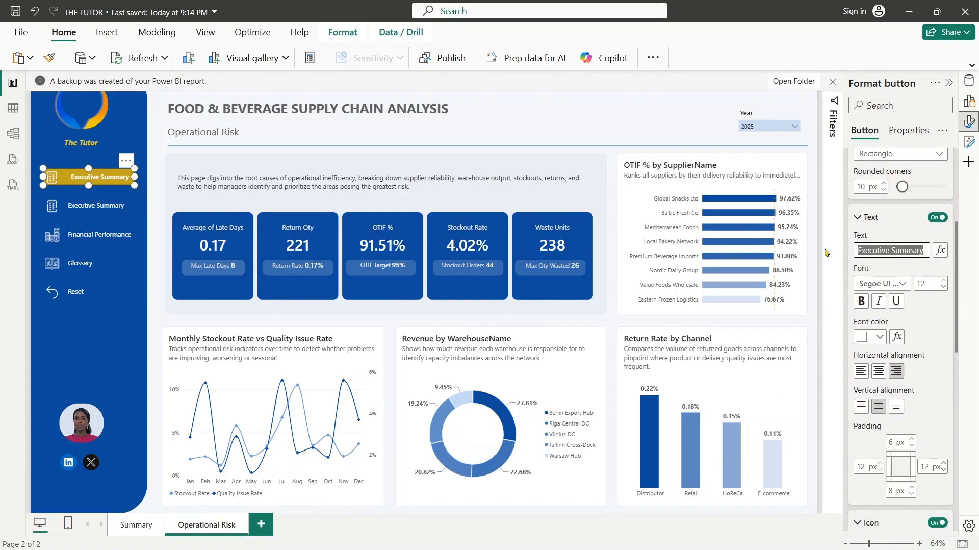
text(Operational risk)
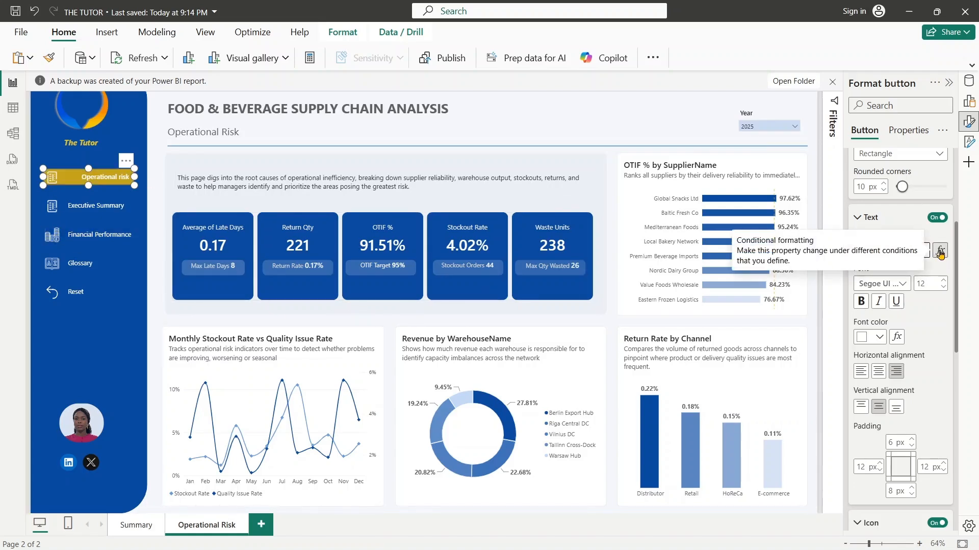
key(BackSpace)
text(R)
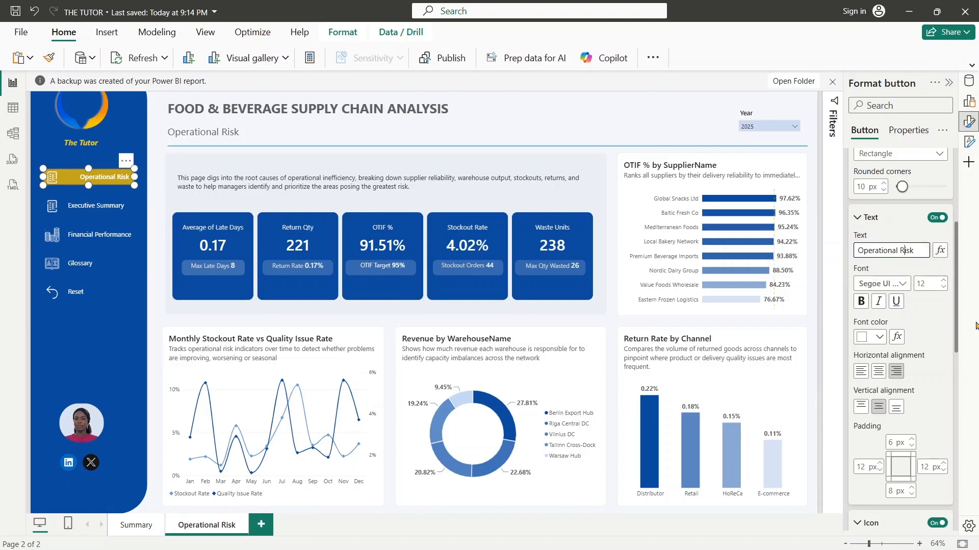
- Replace the gold button's default-state icon with icons8-high-risk-48 from the food and bev folder
scroll(956, 328, down, 5)
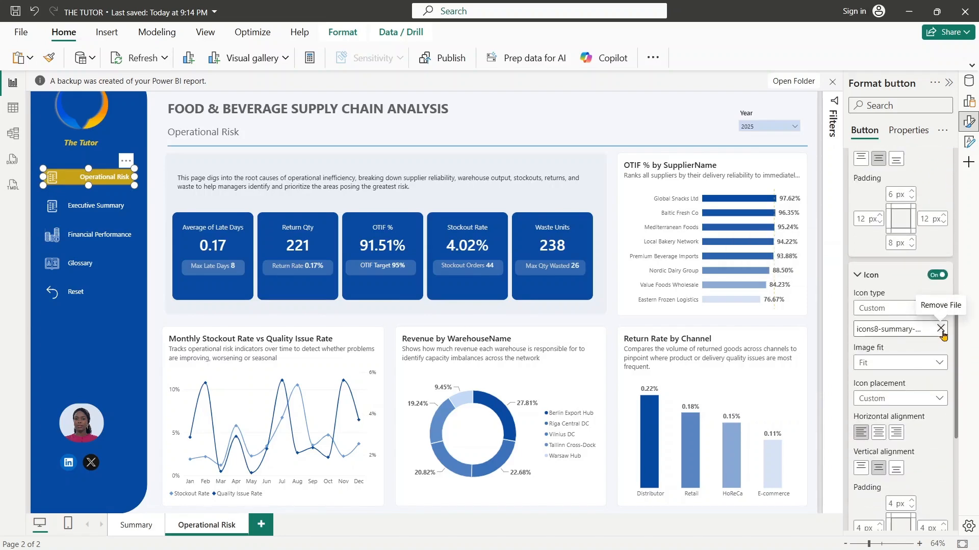
click(940, 329)
click(942, 332)
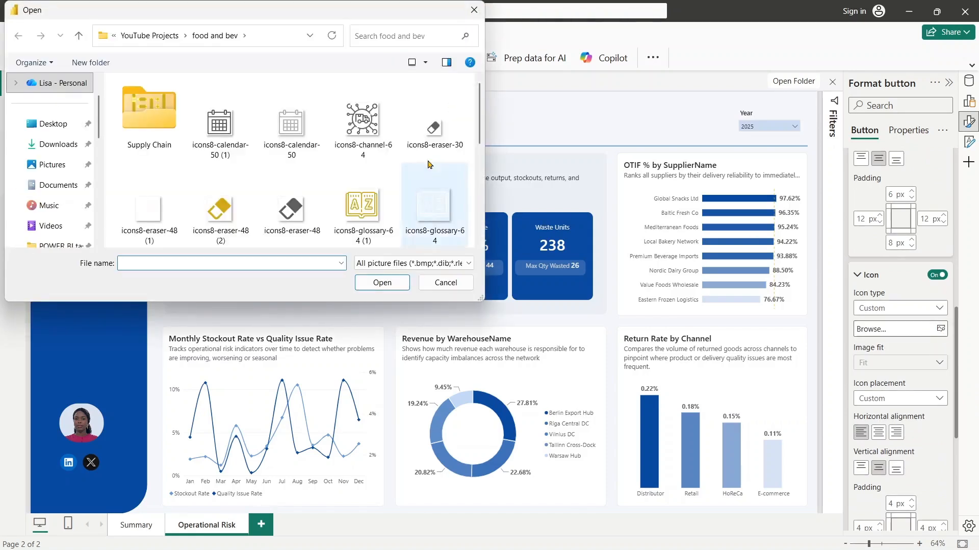
drag(481, 120, 491, 186)
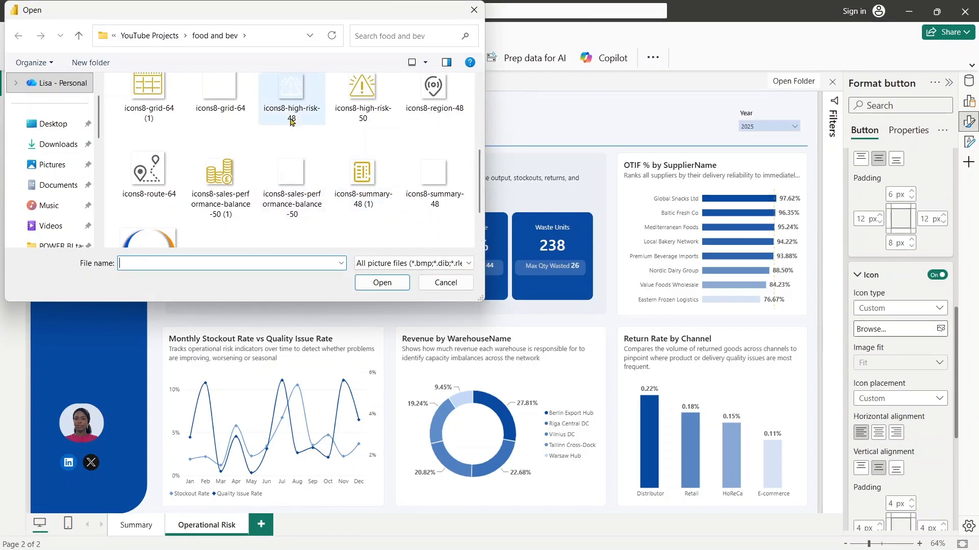
click(297, 97)
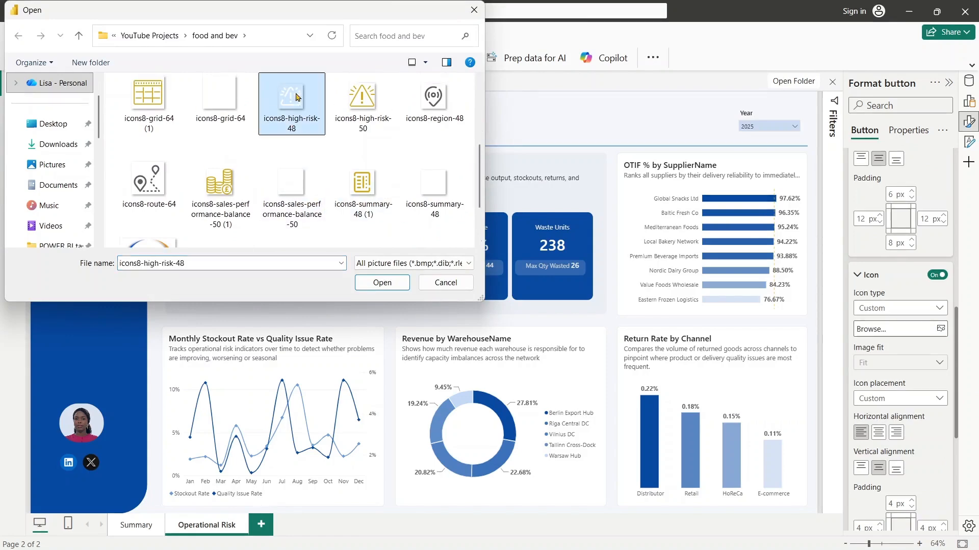
click(383, 283)
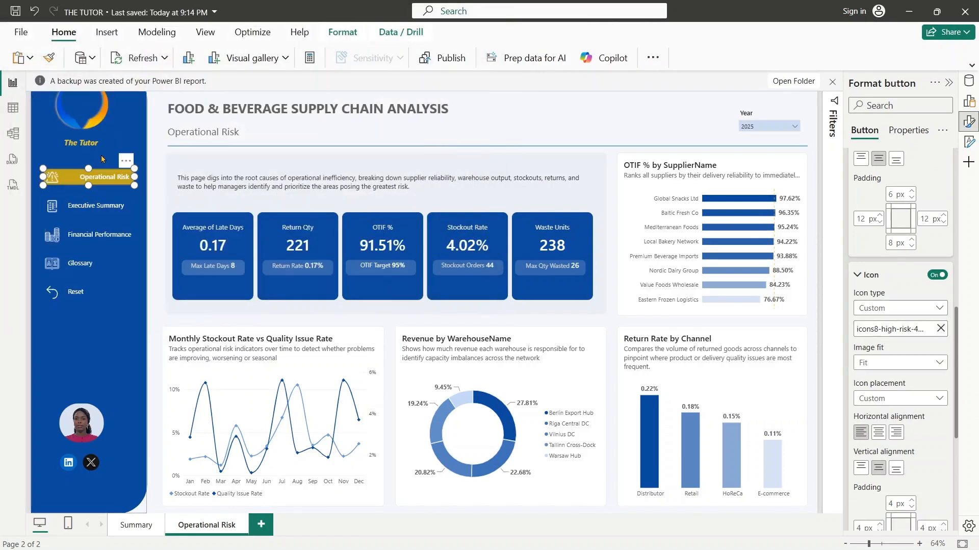
click(155, 243)
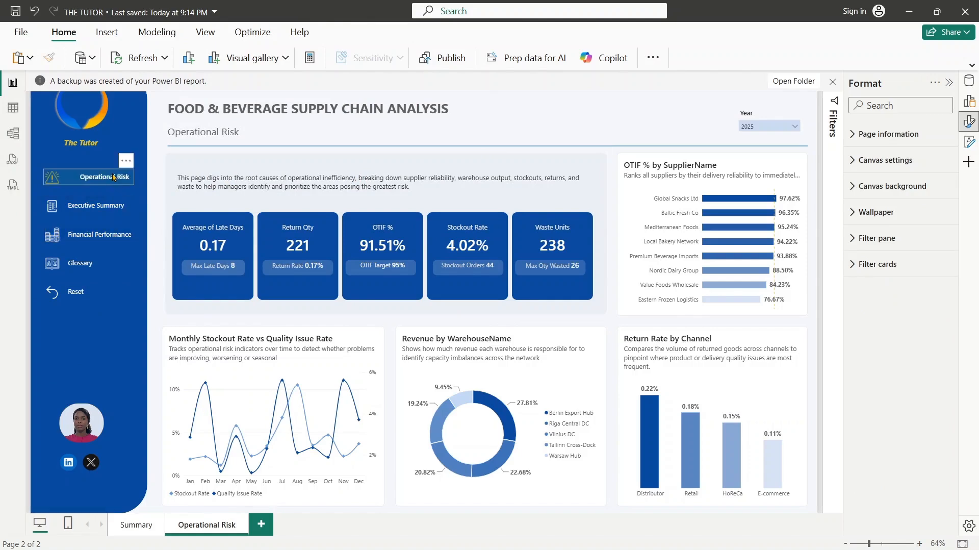
- Set the Operational Risk button's default text padding to 60 px left, 0 px right and 6 px bottom
click(114, 177)
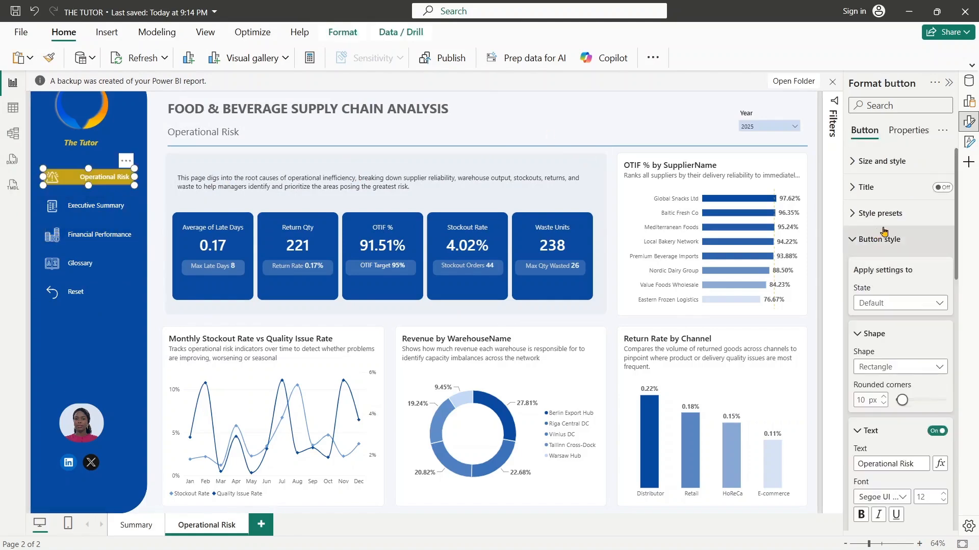
drag(957, 256, 971, 443)
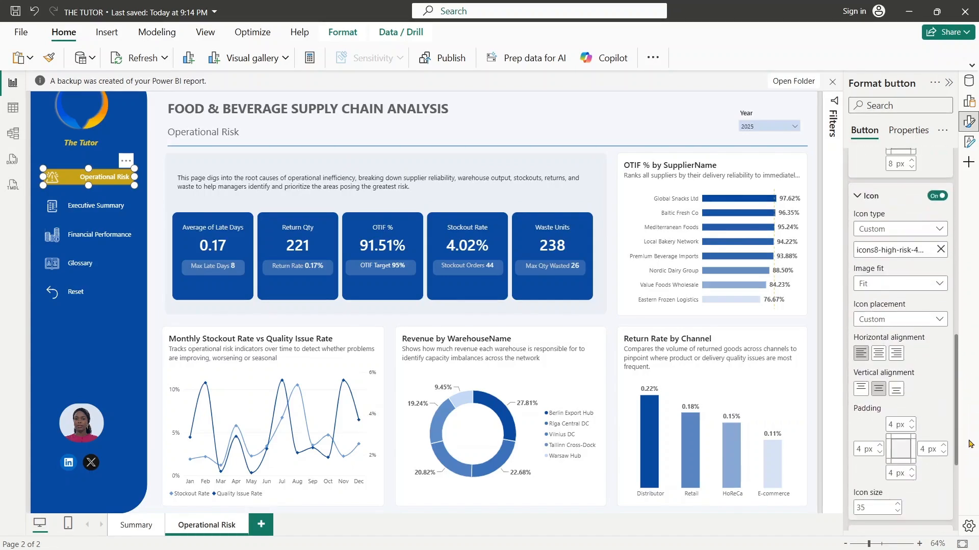
click(113, 179)
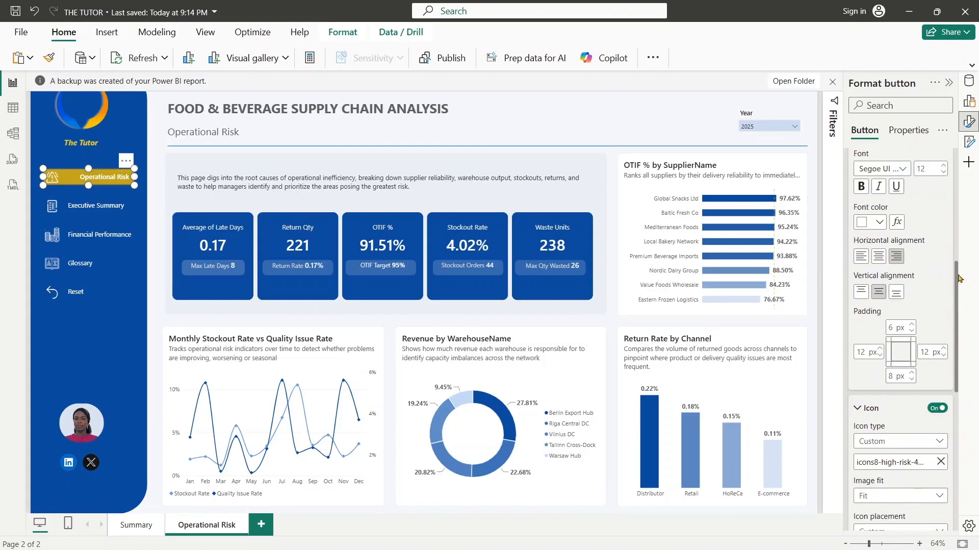
drag(956, 283, 962, 245)
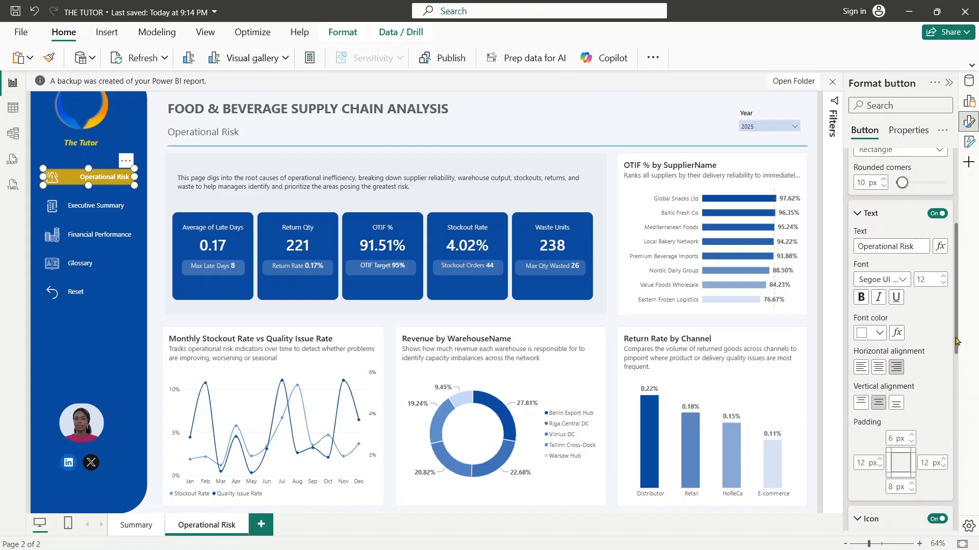
drag(956, 341, 959, 388)
click(861, 327)
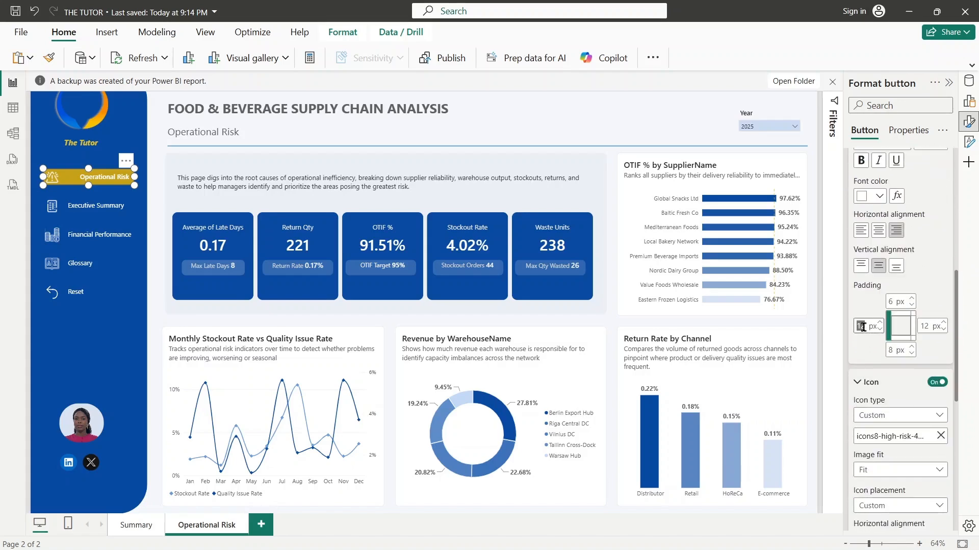
text(7)
text(0)
click(928, 328)
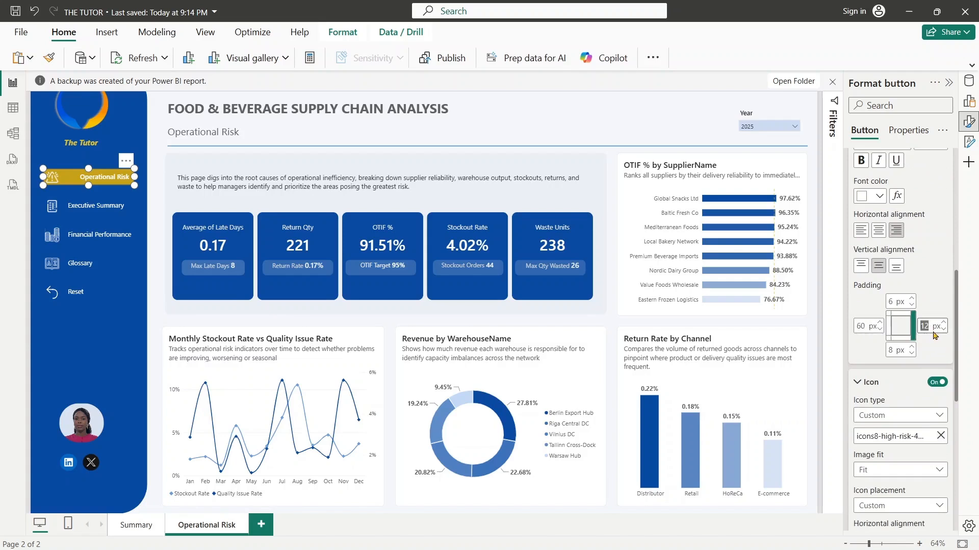
key(BackSpace)
text(0)
click(892, 349)
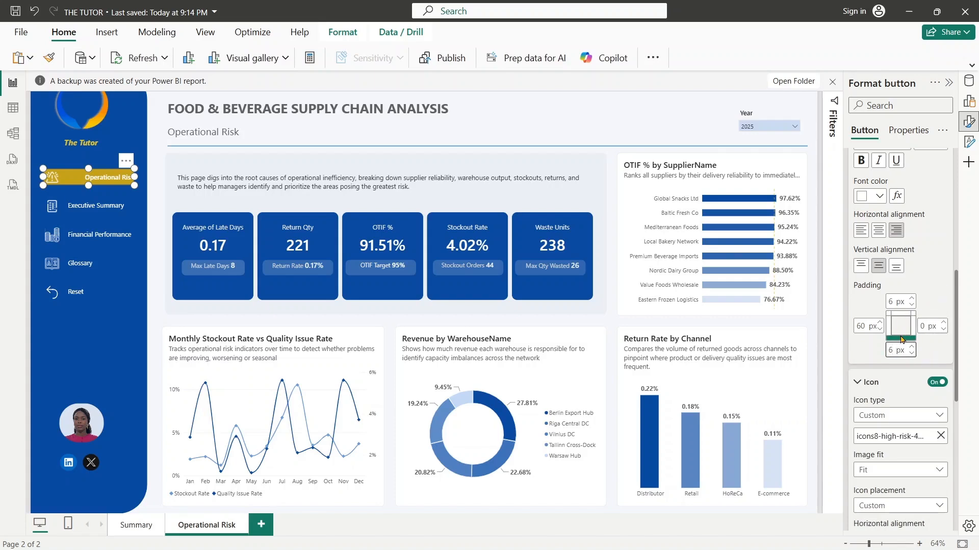
click(930, 299)
- Align the Operational Risk button's text horizontally to the left and compare its settings with the Executive Summary button
scroll(925, 243, up, 6)
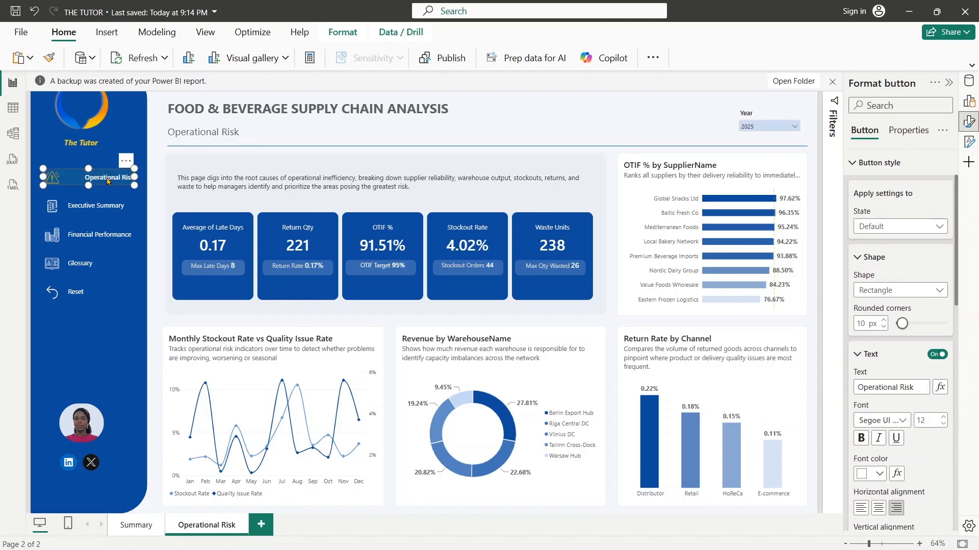
drag(956, 193, 956, 319)
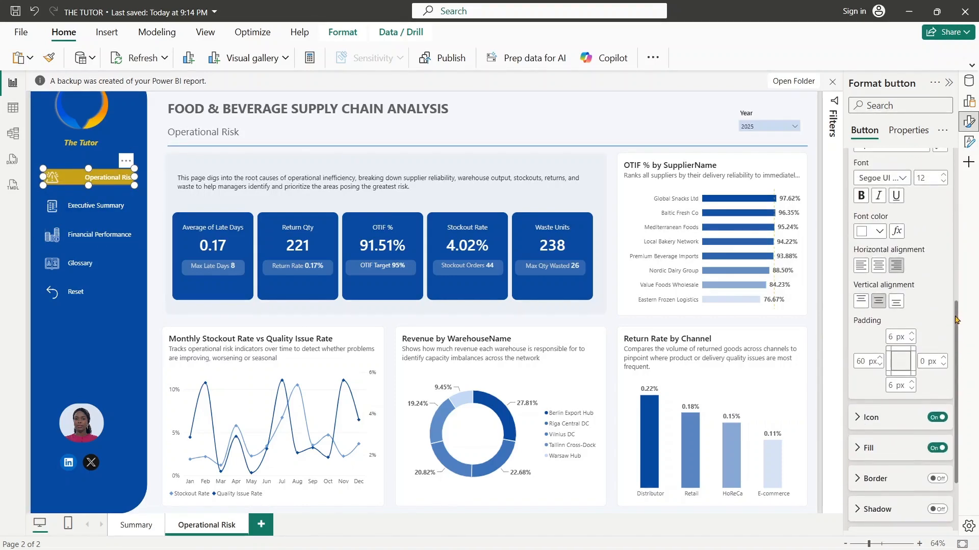
click(862, 268)
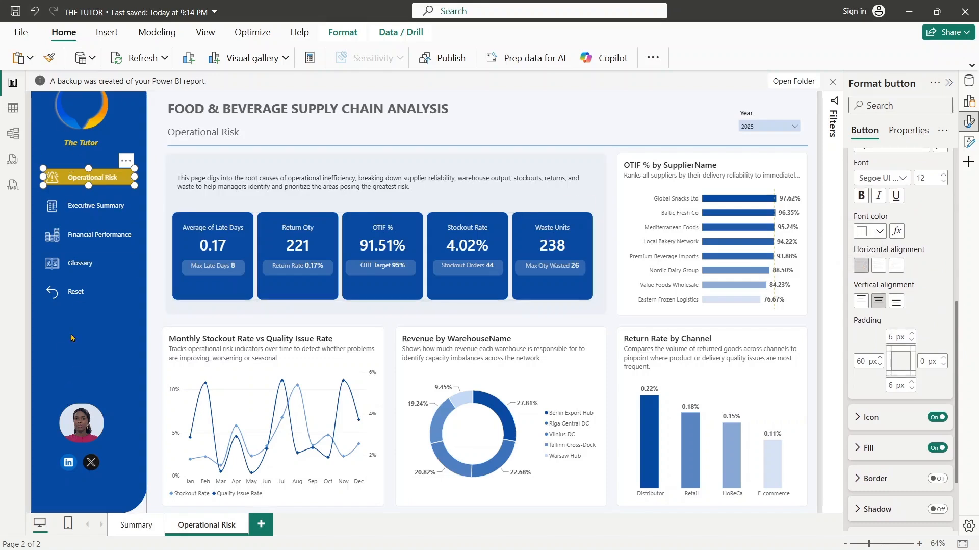
click(108, 204)
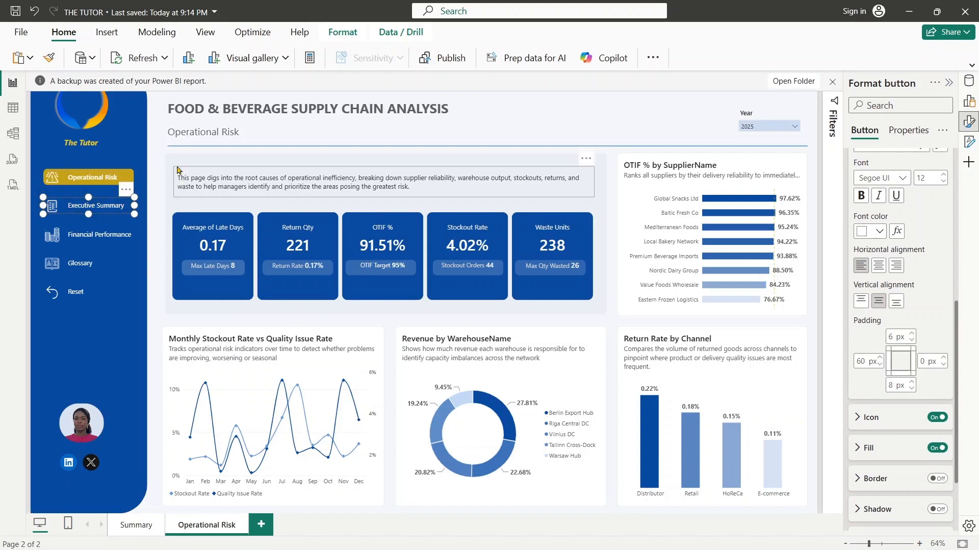
- Swap the first two sidebar buttons so Executive Summary sits above the gold Operational Risk button
click(151, 182)
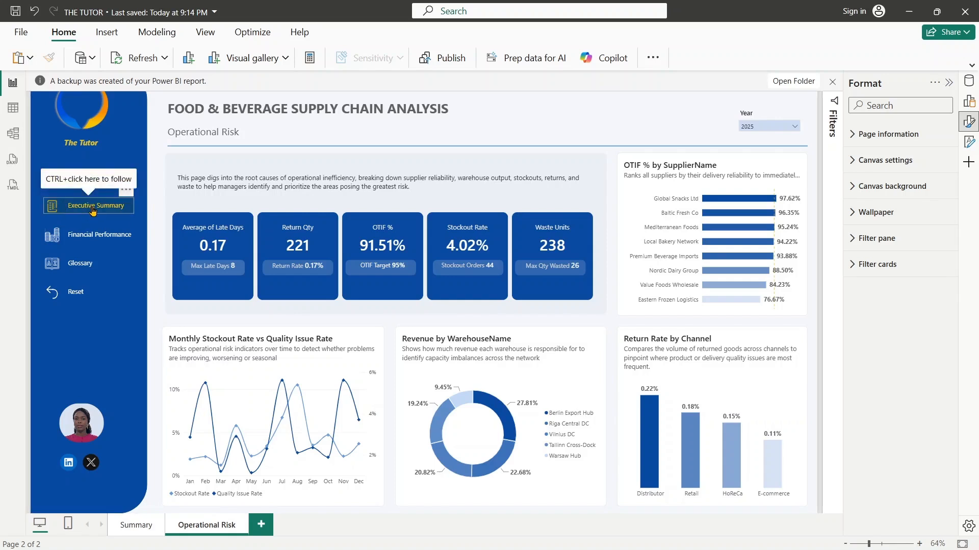
mouse_move(93, 210)
mouse_down()
mouse_move(112, 153)
mouse_move(93, 212)
mouse_up()
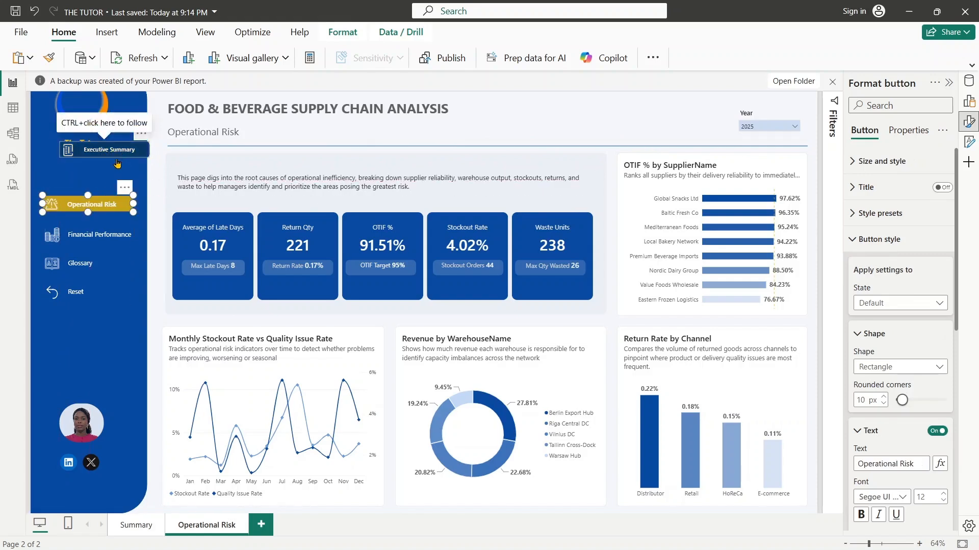
drag(120, 154, 103, 174)
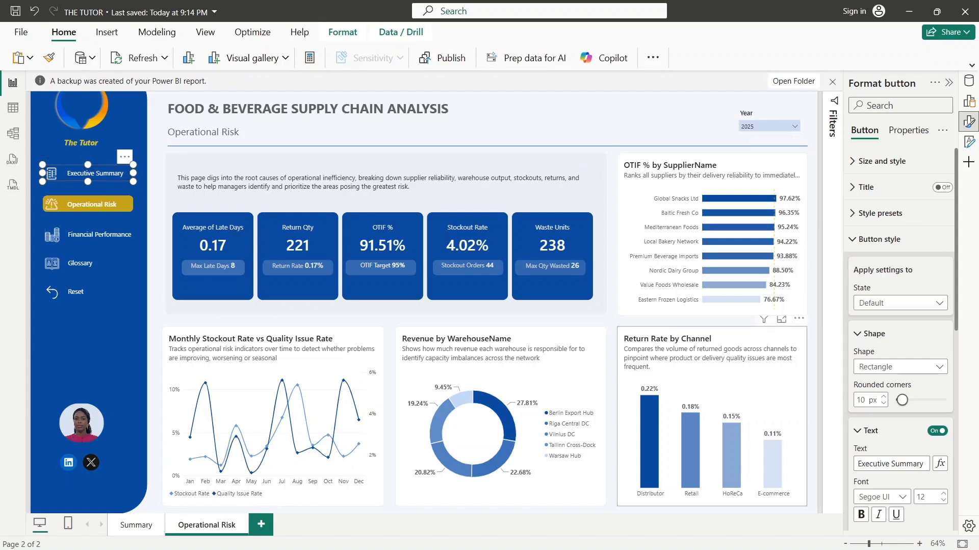
- Set the Executive Summary button's page navigation destination to Summary and check the Operational Risk button's action setting
click(870, 250)
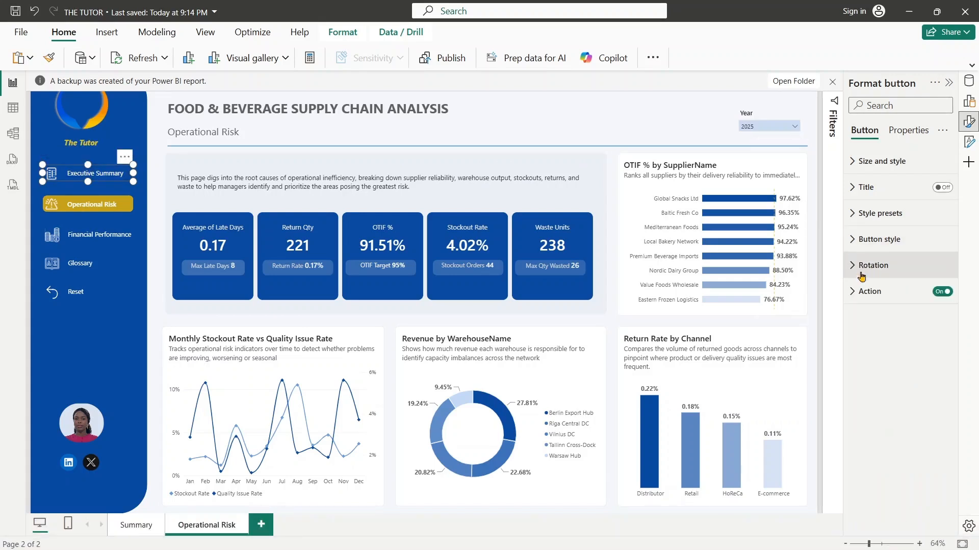
click(882, 301)
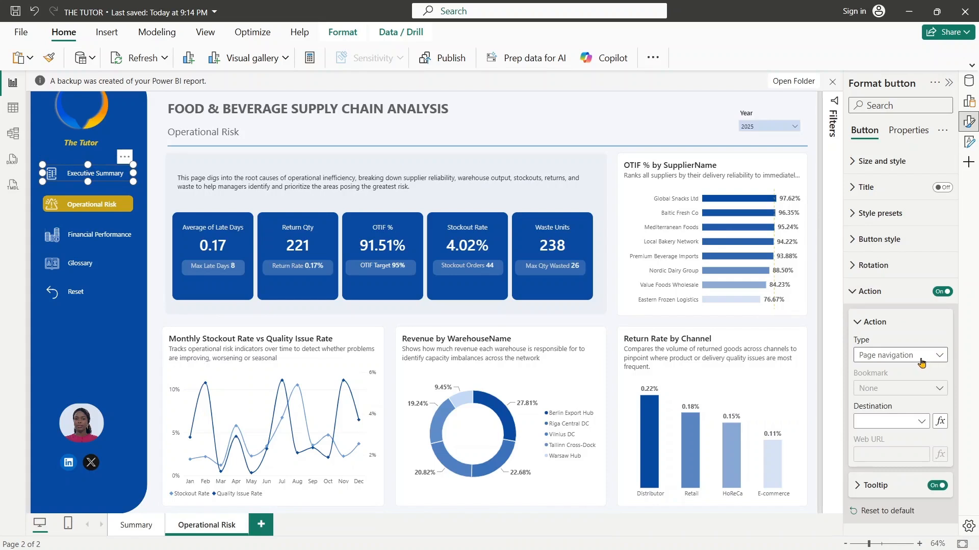
click(922, 421)
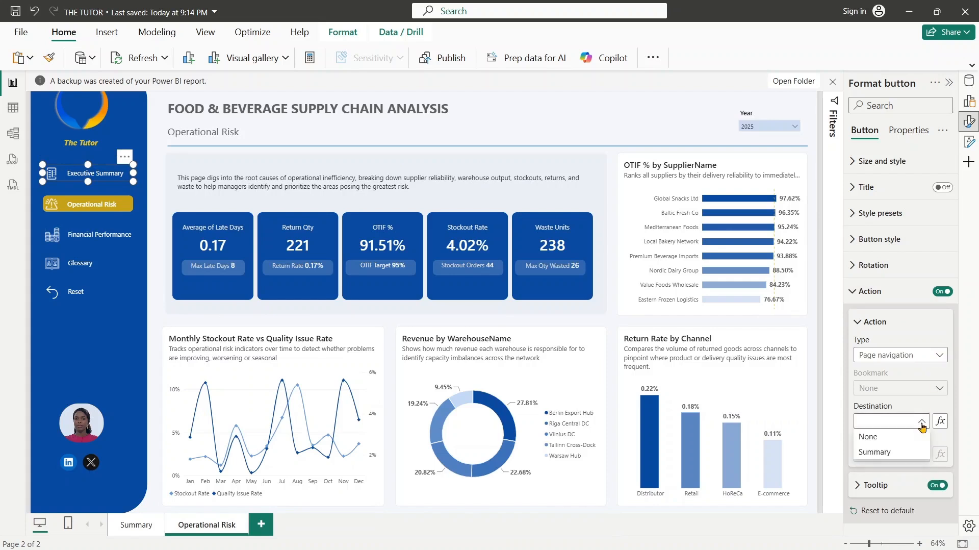
click(874, 451)
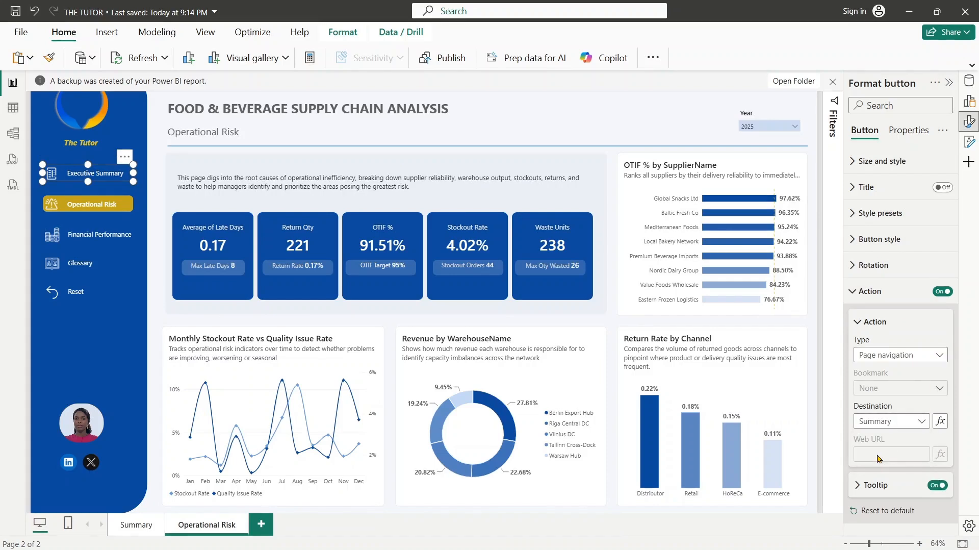
click(117, 205)
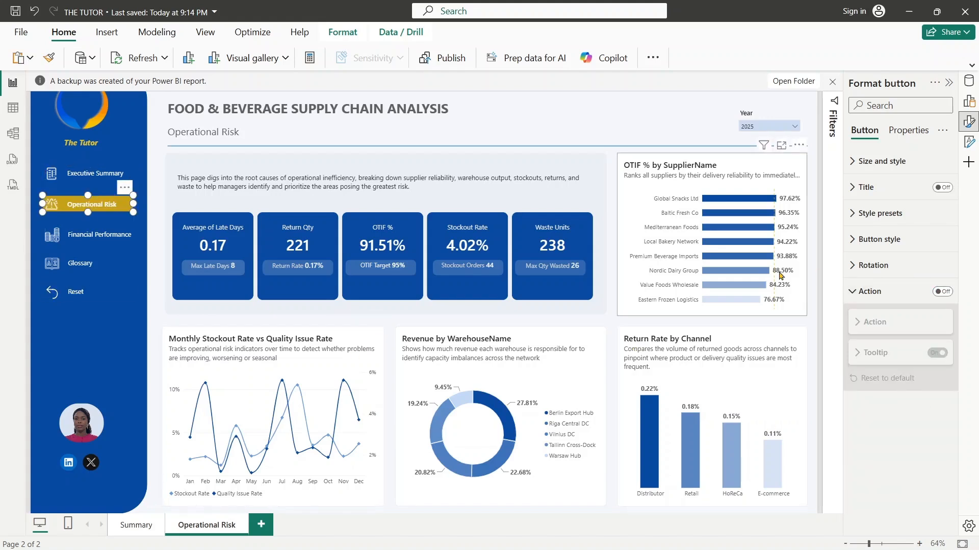
- Turn on the Operational Risk button's action with type Page navigation and destination None
click(946, 293)
click(922, 354)
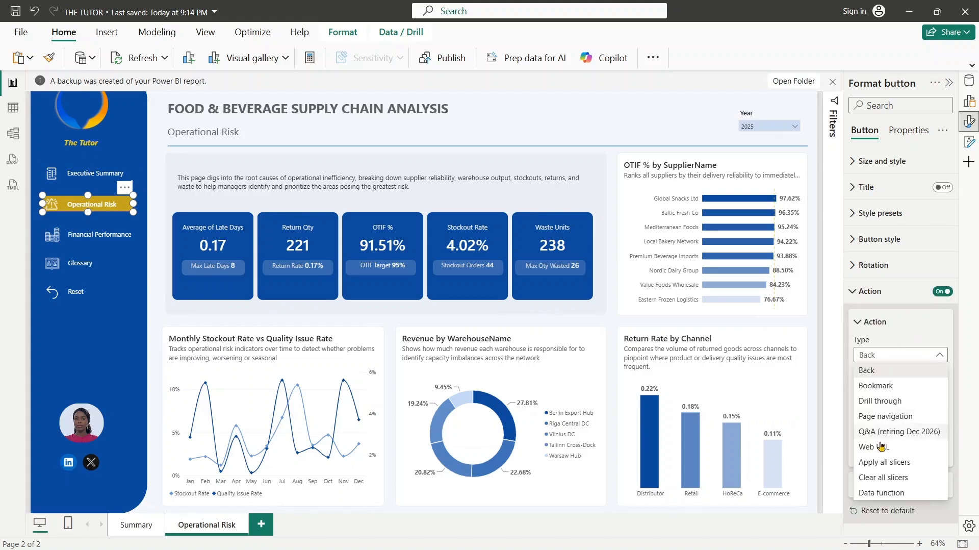
click(882, 421)
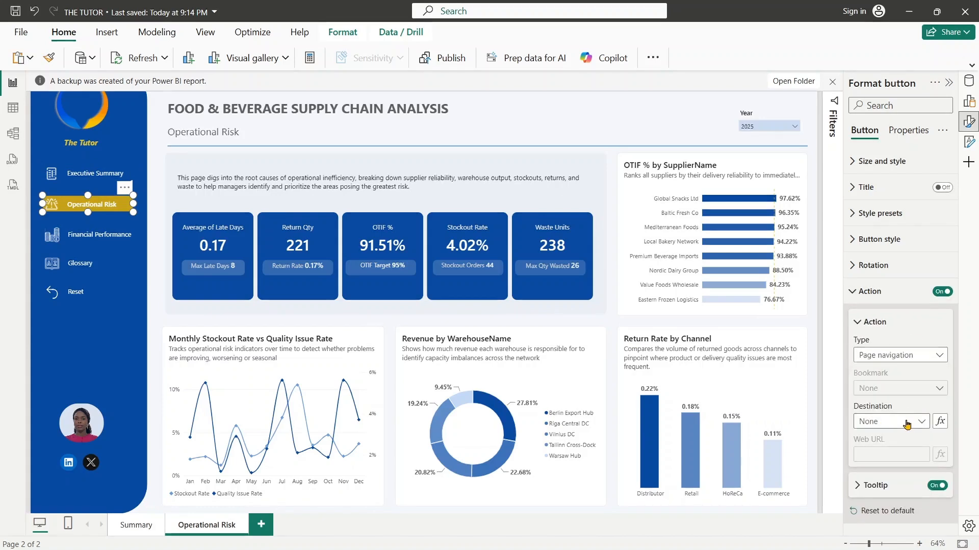
click(907, 422)
click(895, 439)
click(865, 302)
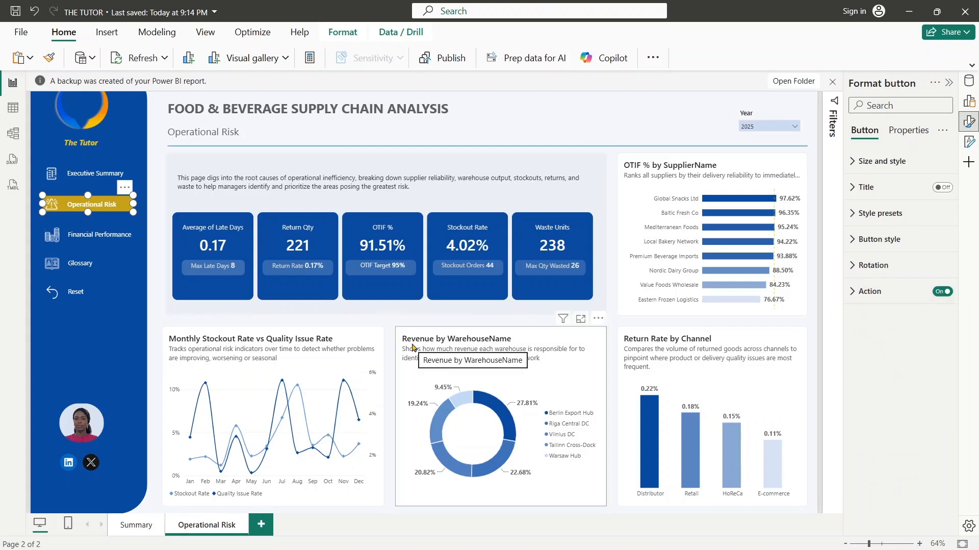
- On the Summary page, set the Operational Risk button's page navigation destination to Operational Risk
click(129, 525)
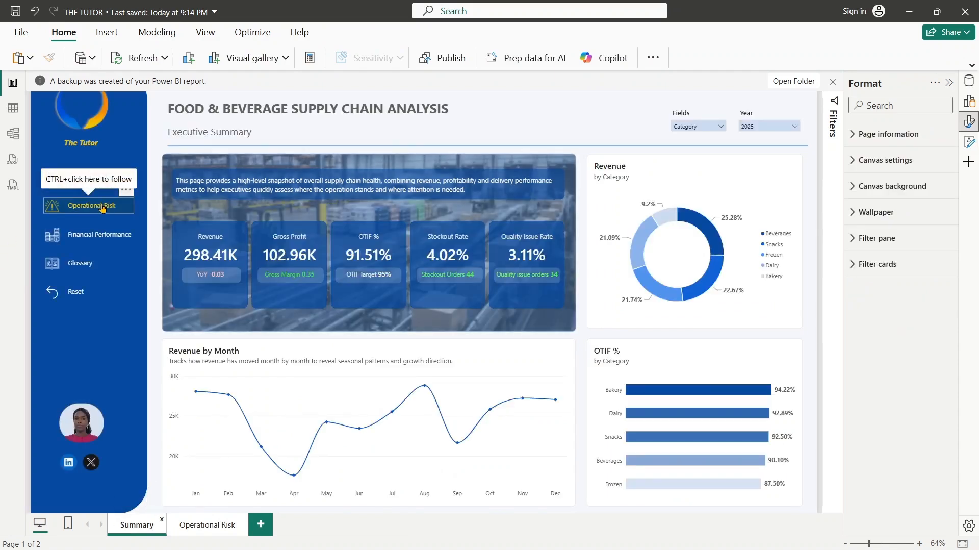
click(108, 206)
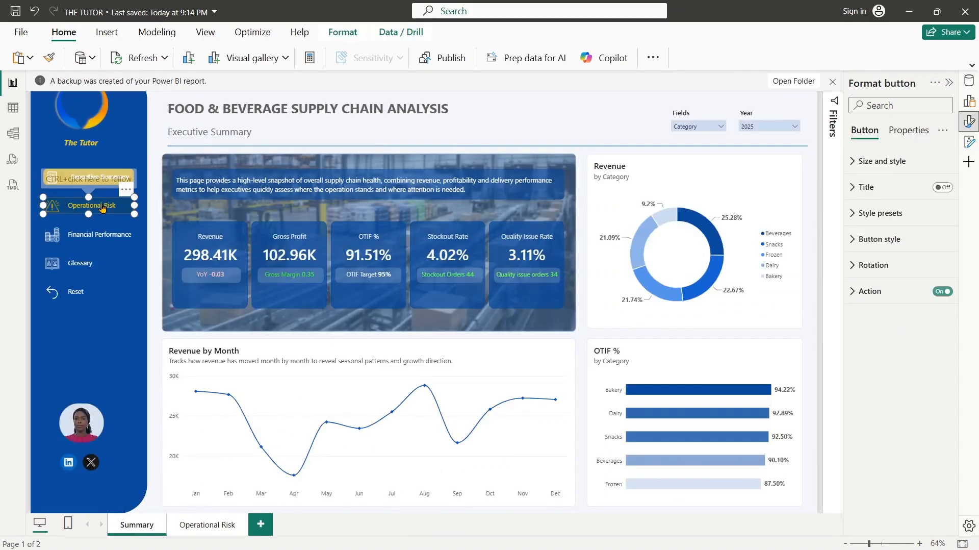
click(856, 295)
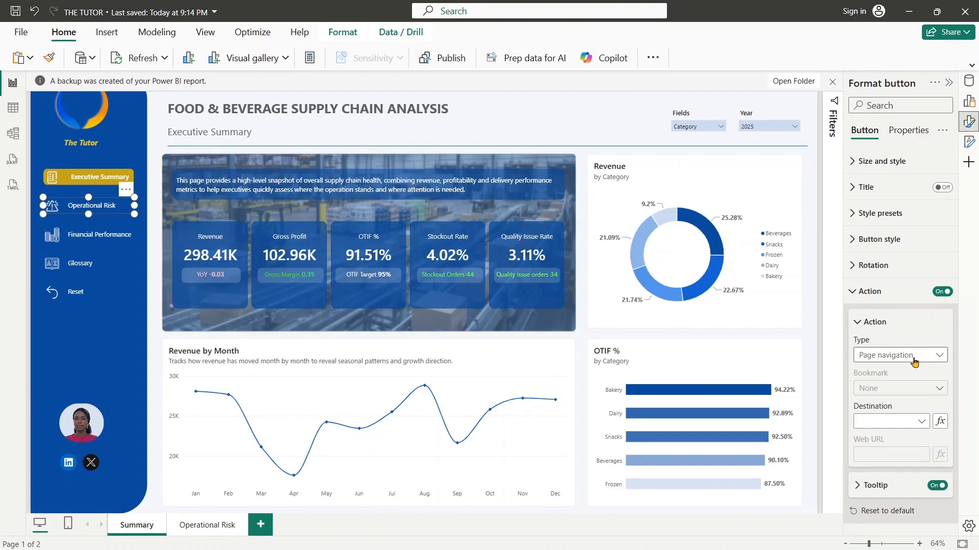
click(913, 420)
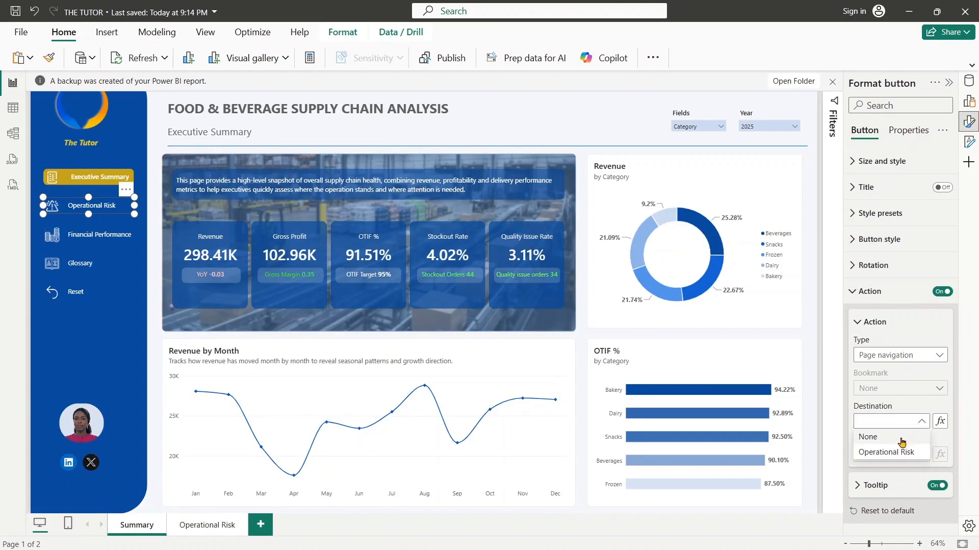
click(894, 452)
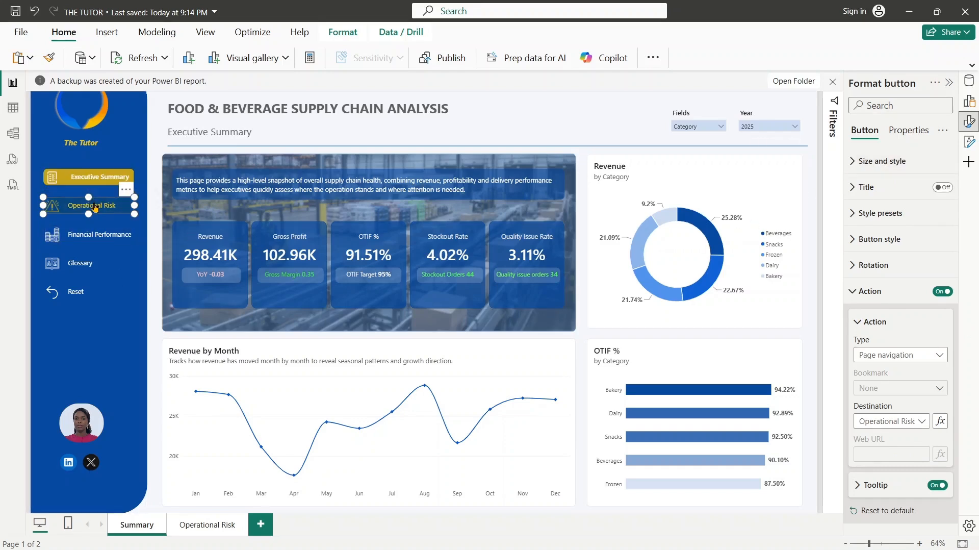
- On the Operational Risk page, turn on the Reset button's action and set its type to Clear all slicers
click(214, 526)
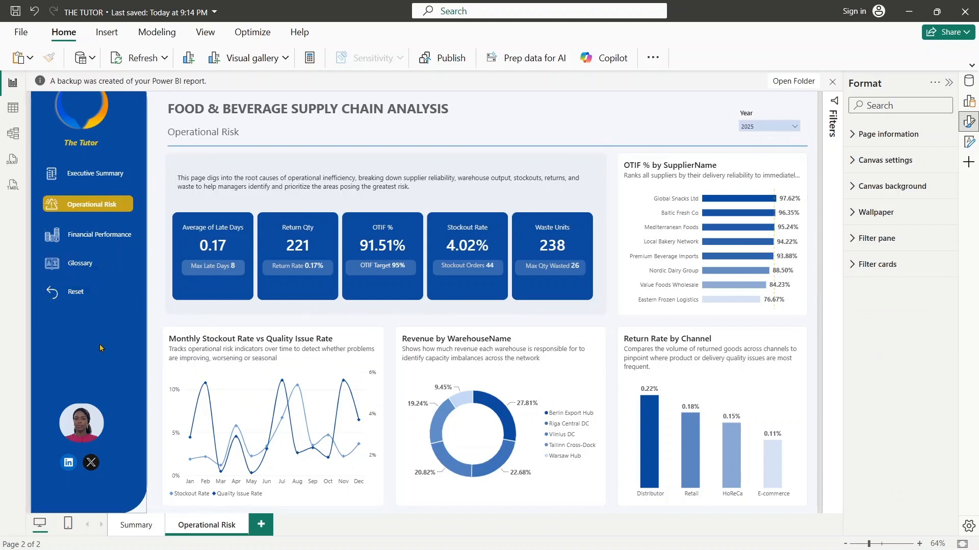
click(86, 295)
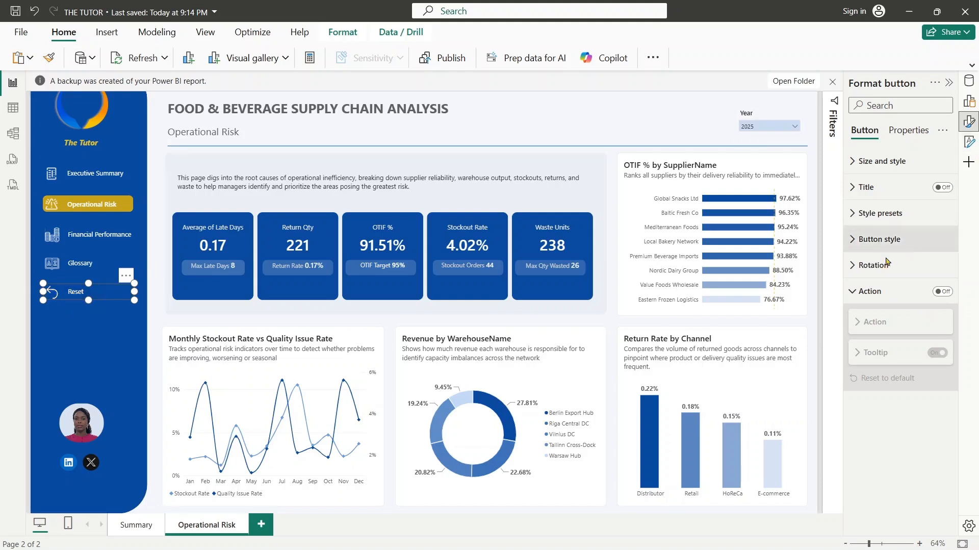
click(941, 291)
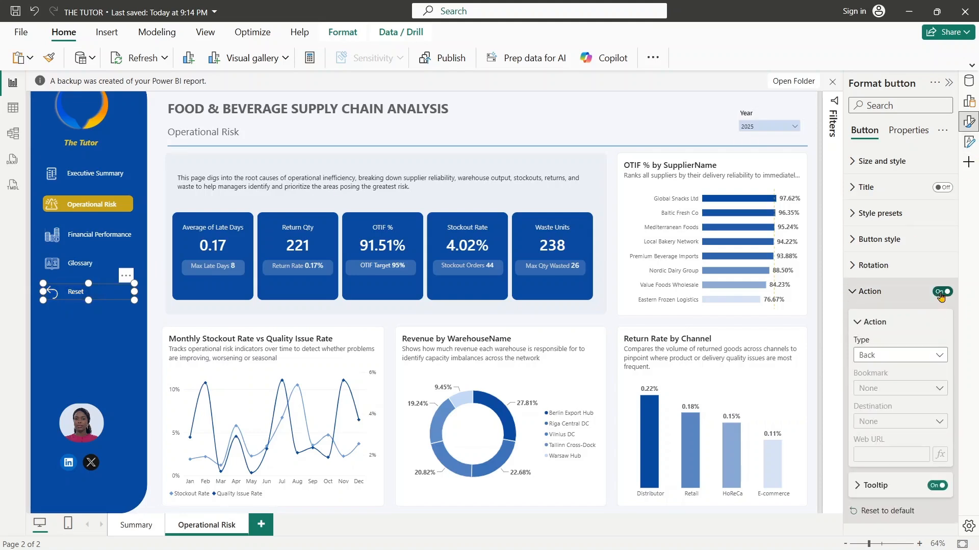
click(912, 361)
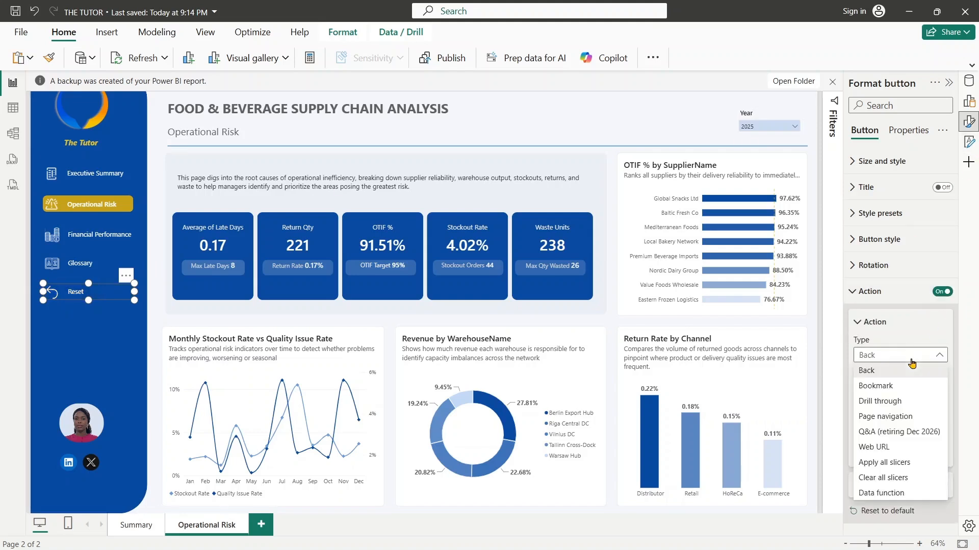
click(899, 478)
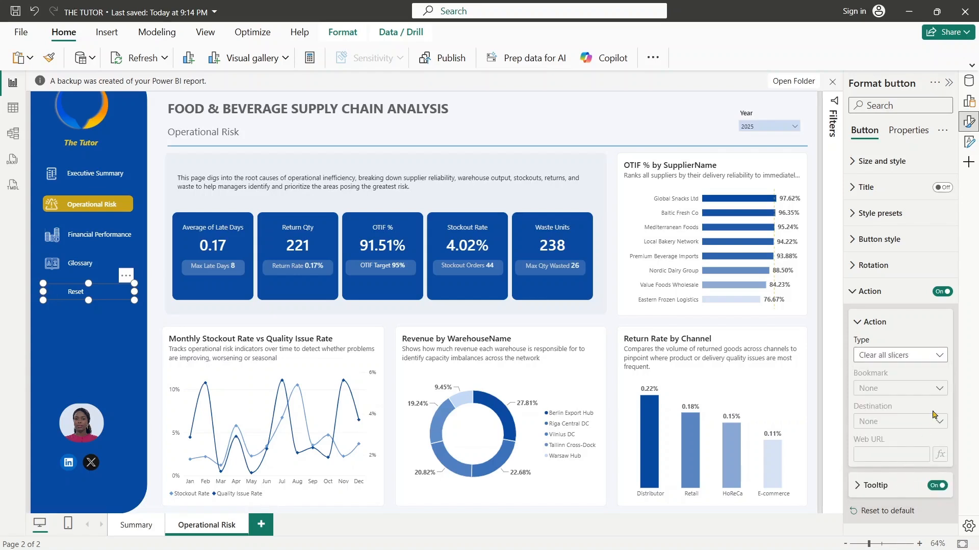
click(873, 291)
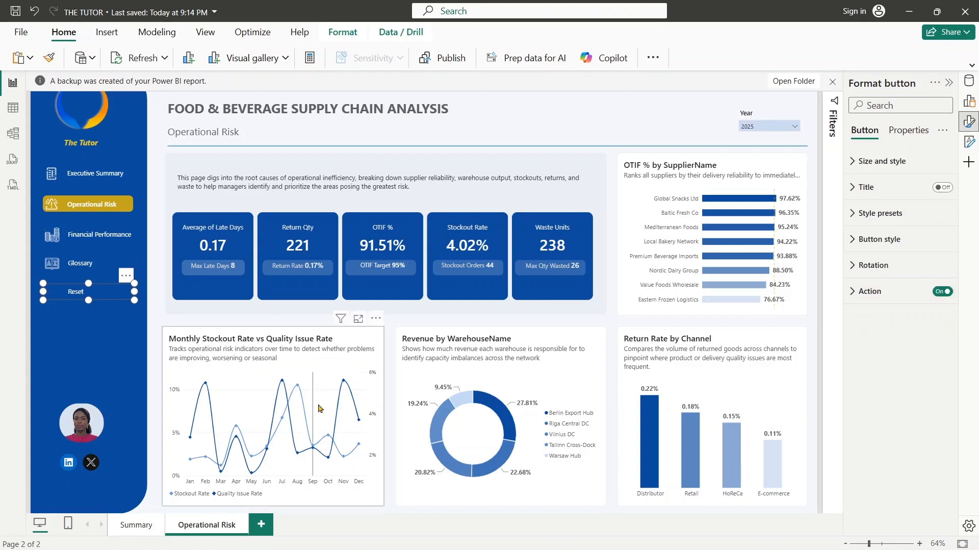
- On the Summary page, change the Reset button's action type to Clear all slicers
click(137, 525)
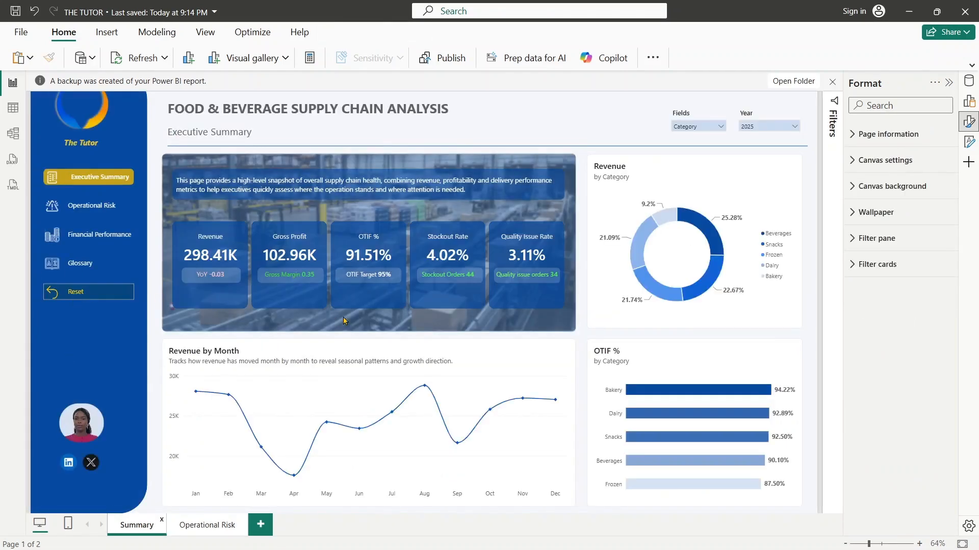
click(77, 291)
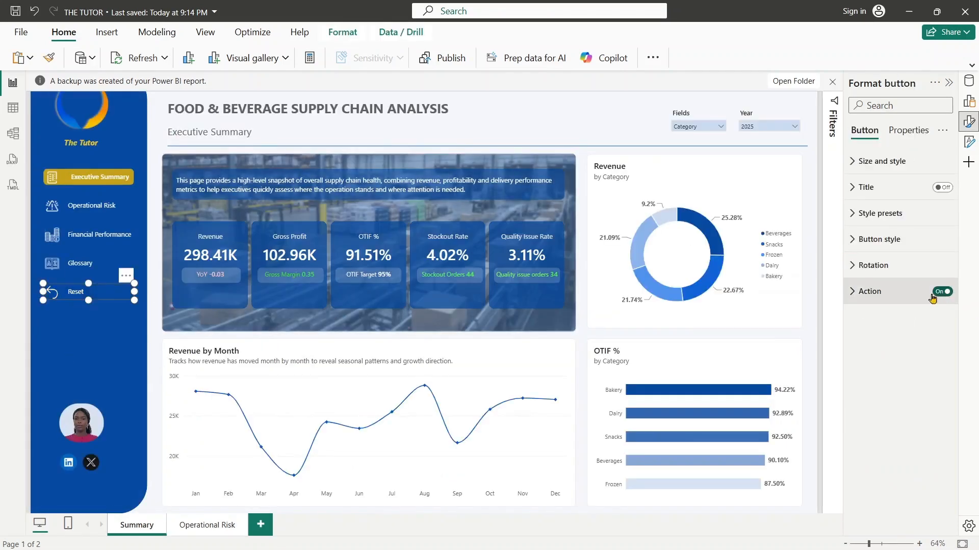
click(859, 298)
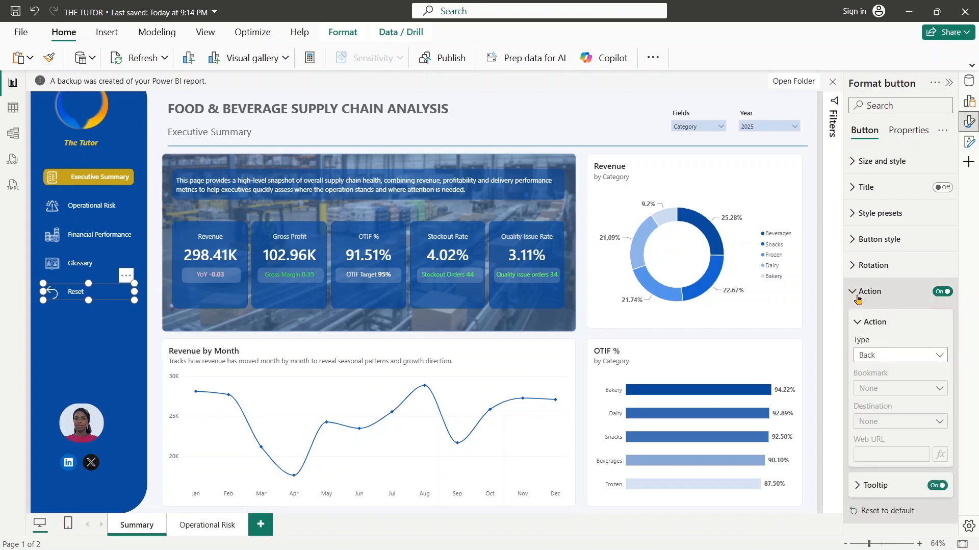
click(886, 355)
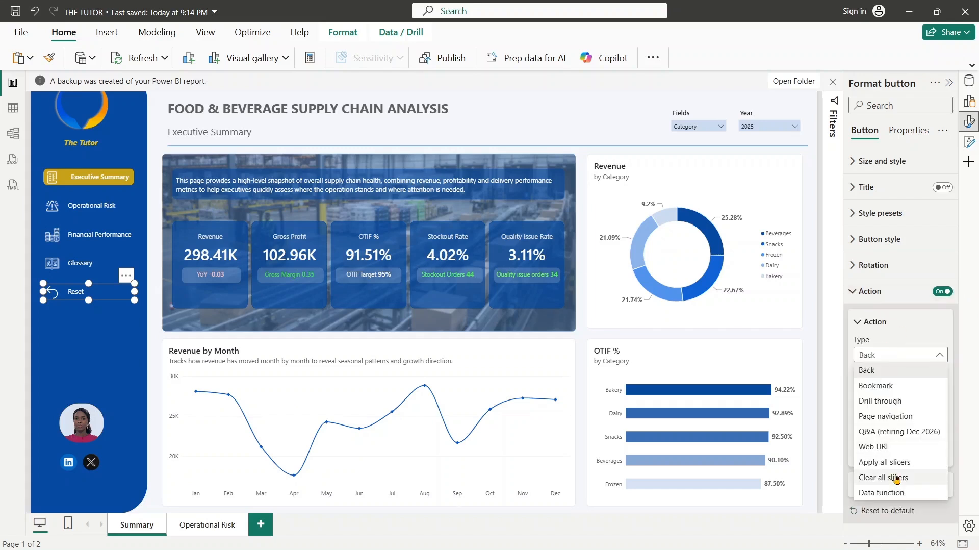
click(897, 477)
click(860, 301)
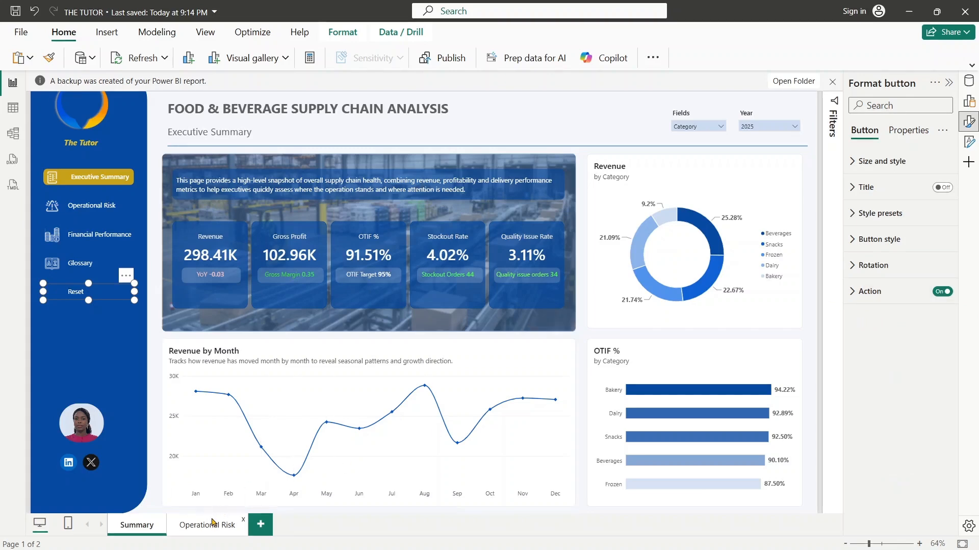
- Duplicate the Operational Risk page and rename the copy Financial Performance
click(212, 521)
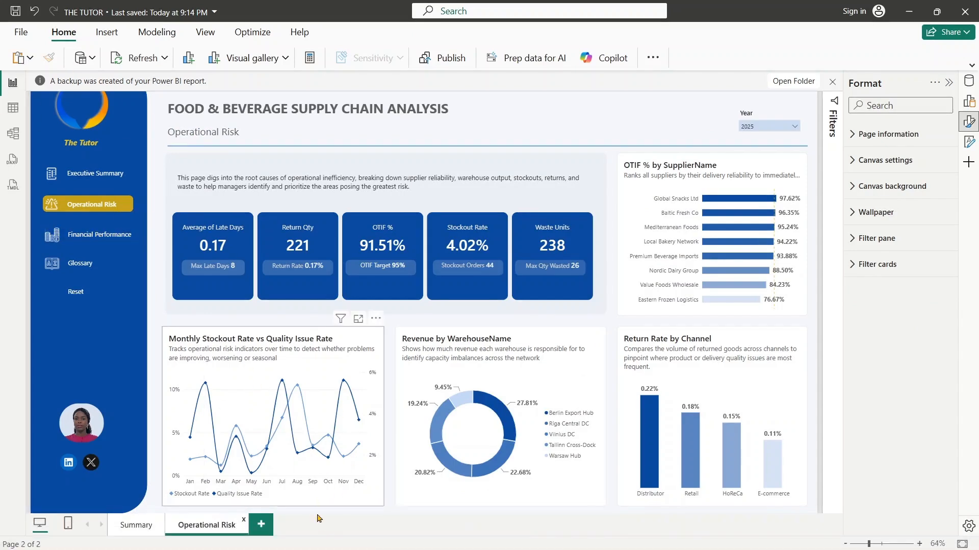
right_click(208, 529)
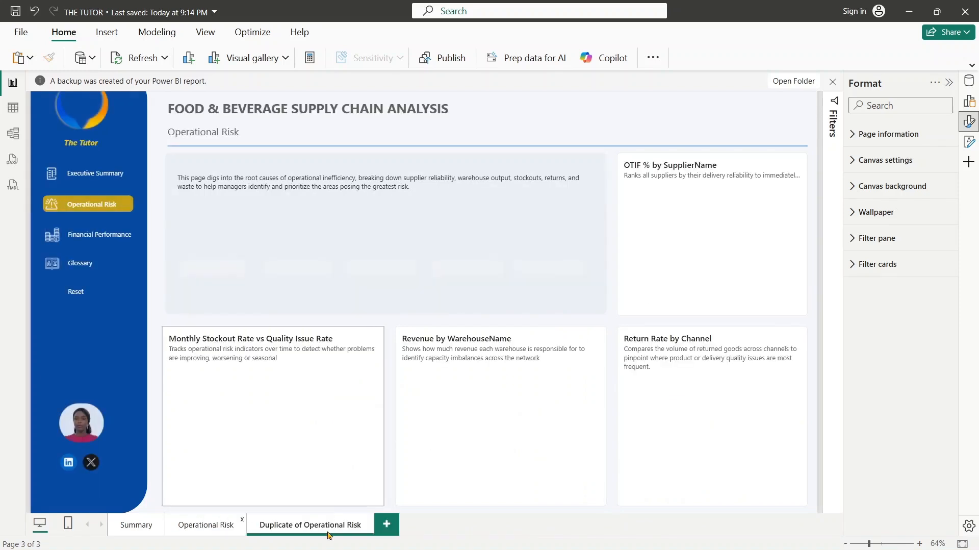
double_click(305, 525)
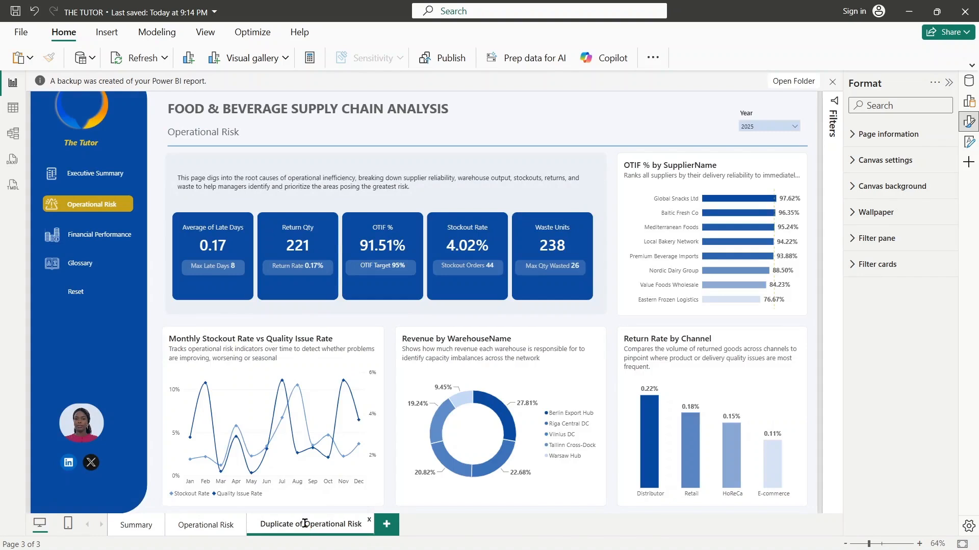
key(BackSpace)
key(BackSpace)
key(BackSpace)
key(BackSpace)
key(BackSpace)
key(BackSpace)
key(BackSpace)
key(BackSpace)
key(BackSpace)
key(BackSpace)
key(BackSpace)
key(BackSpace)
key(BackSpace)
key(BackSpace)
key(BackSpace)
key(BackSpace)
key(BackSpace)
key(BackSpace)
key(BackSpace)
key(BackSpace)
text(Financial Performance)
click(431, 528)
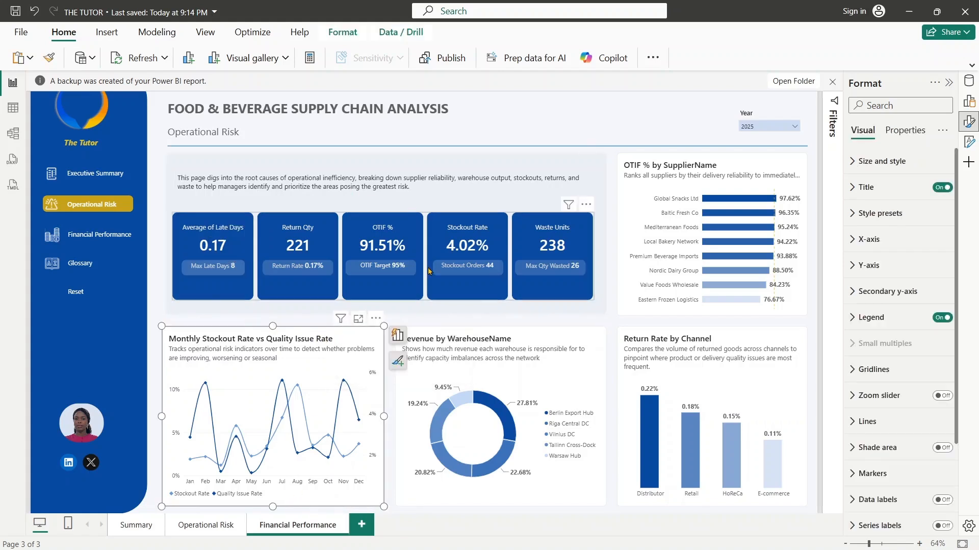
- Replace the subtitle text under the main heading on the duplicated page with Financial Performance
click(371, 187)
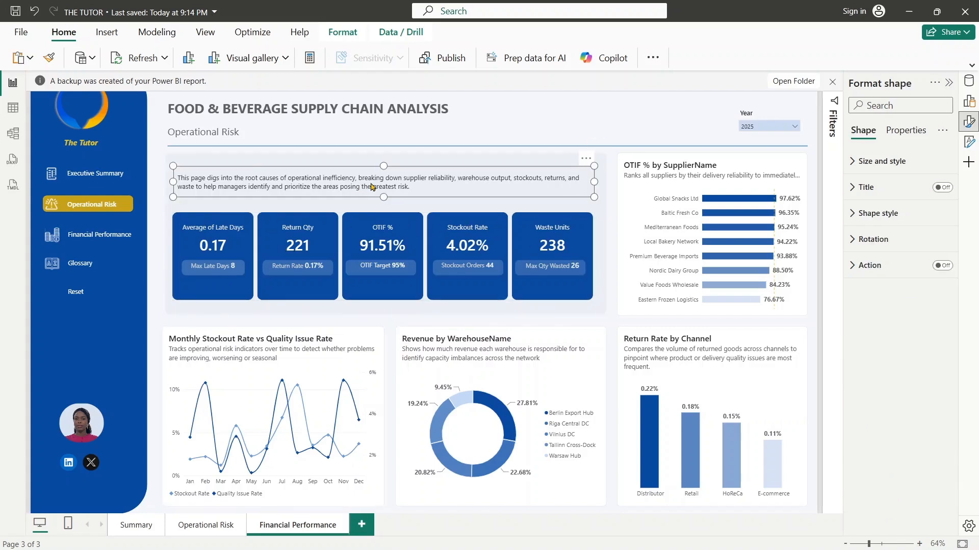
click(247, 130)
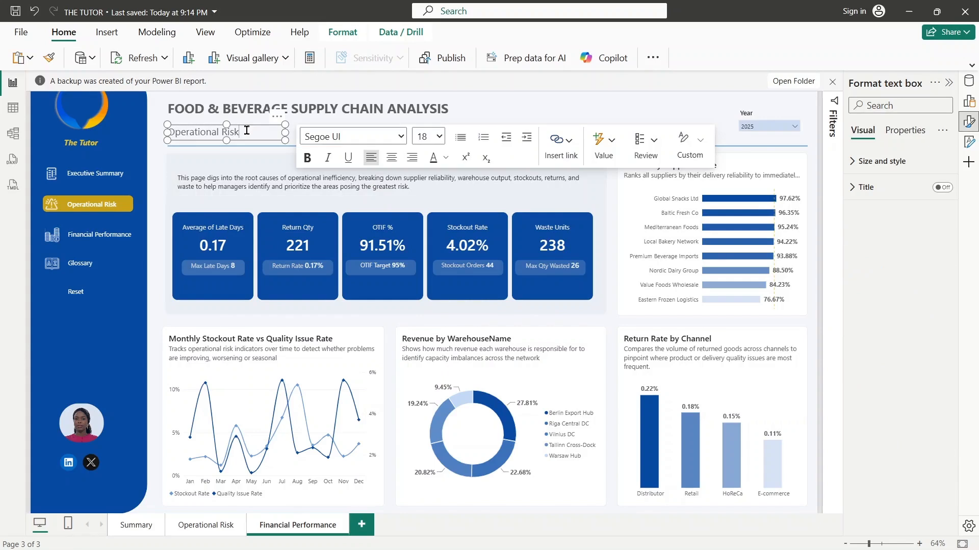
drag(247, 130, 162, 129)
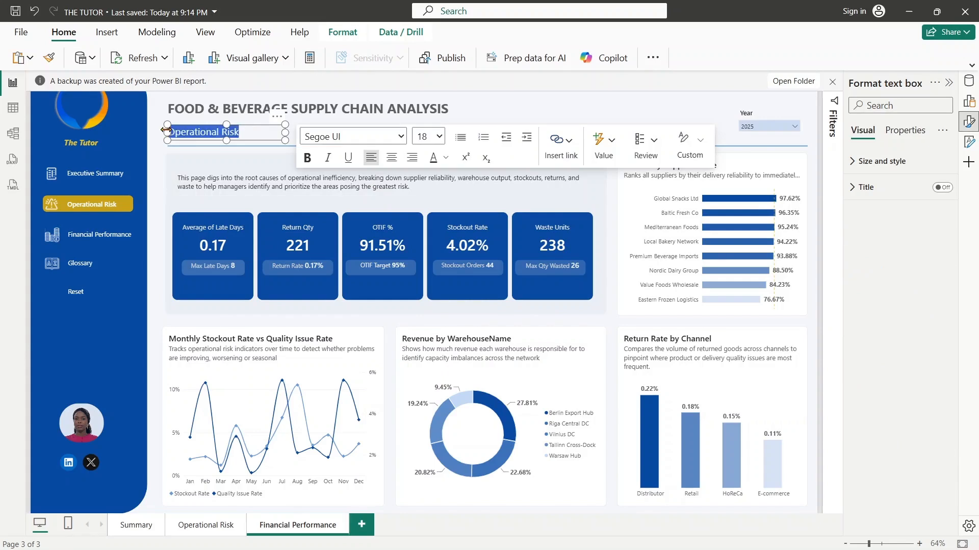
text(Finan)
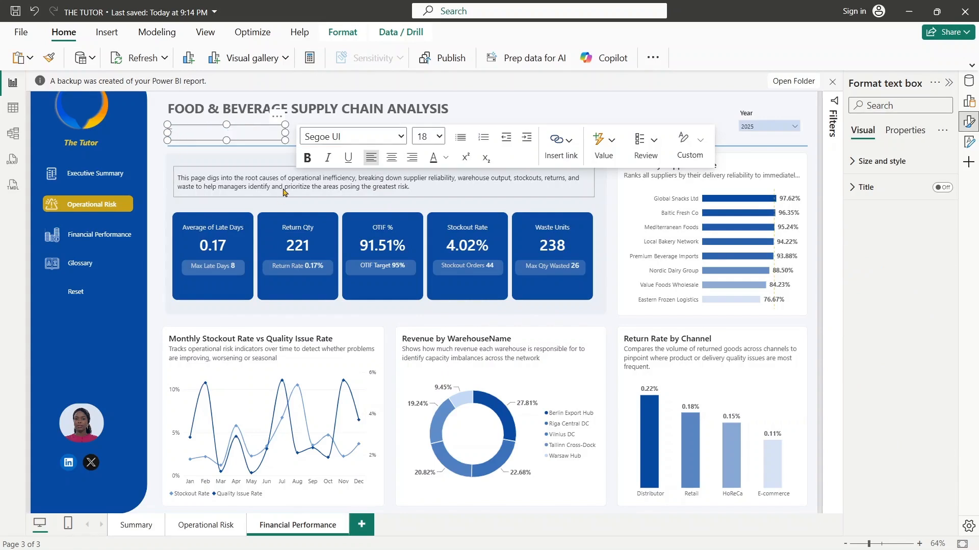
text(cial Performance)
key(Return)
key(BackSpace)
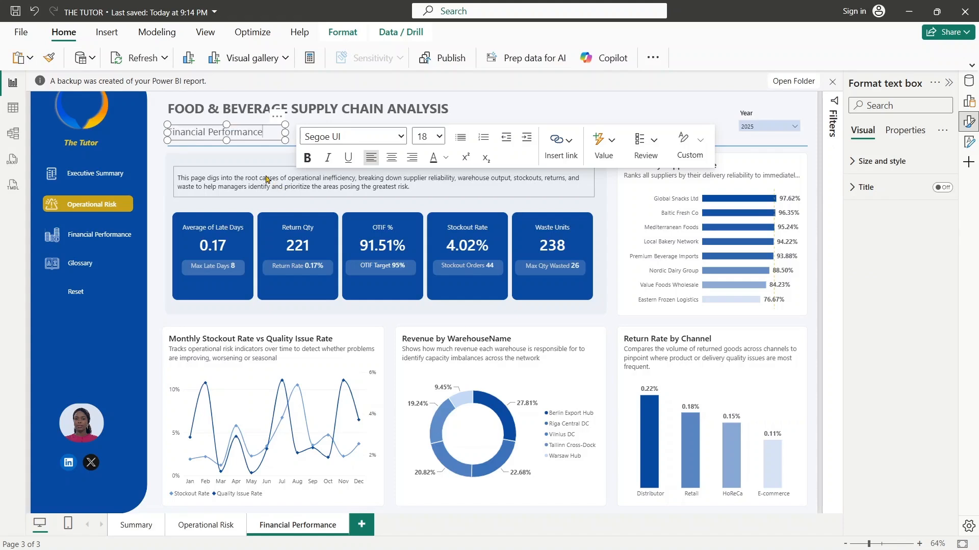
click(595, 129)
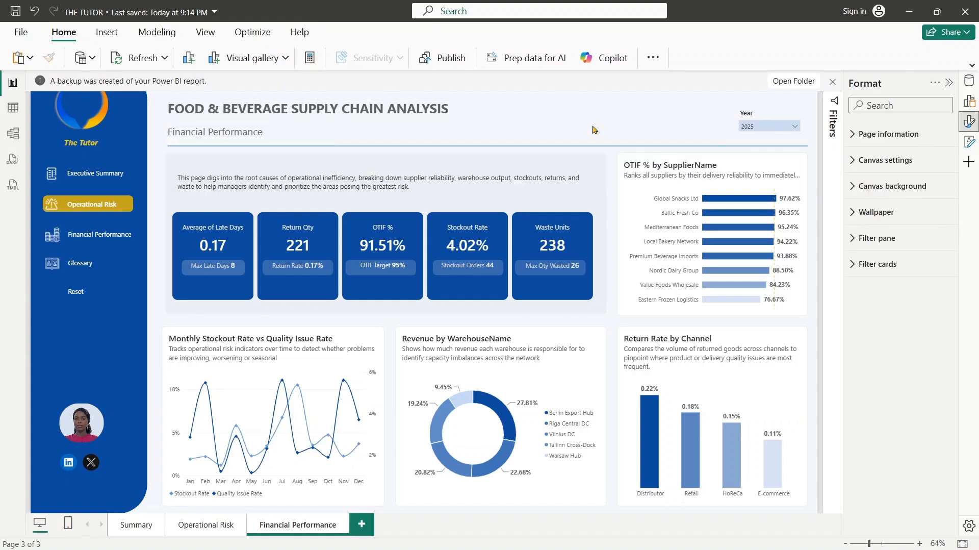
- Replace the description above the KPI cards with the paragraph beginning "This page examines how operational outcomes translate into financial results, connecting revenue, cost and margin trends"
click(472, 179)
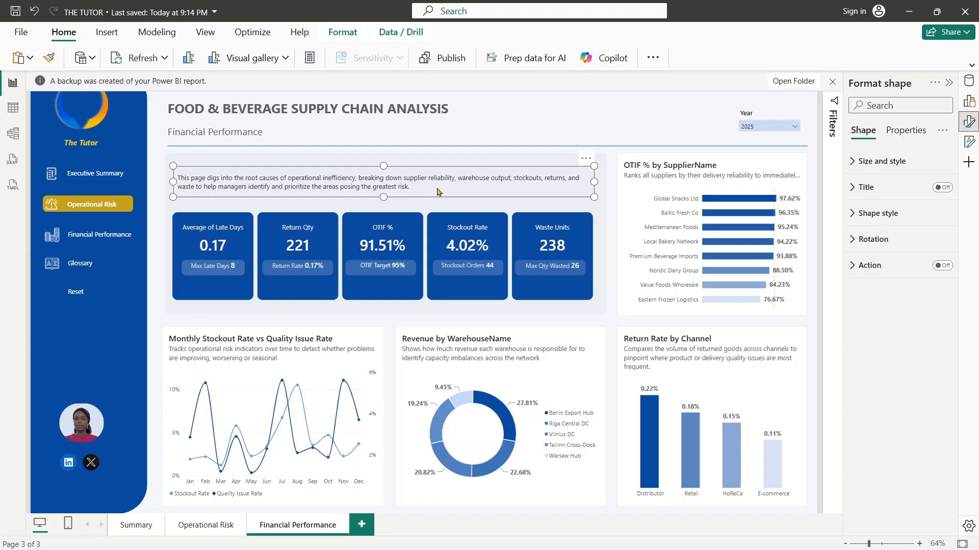
double_click(409, 189)
key(Escape)
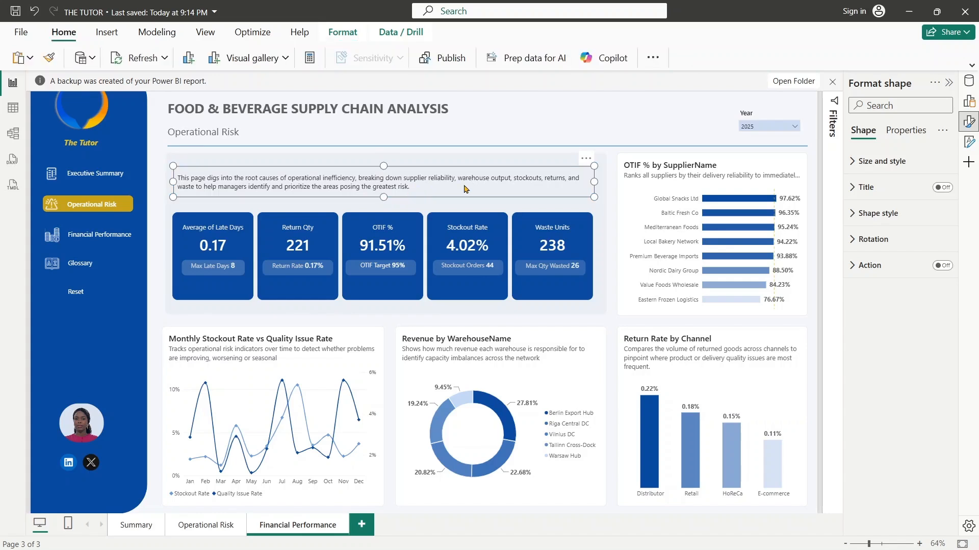
click(867, 213)
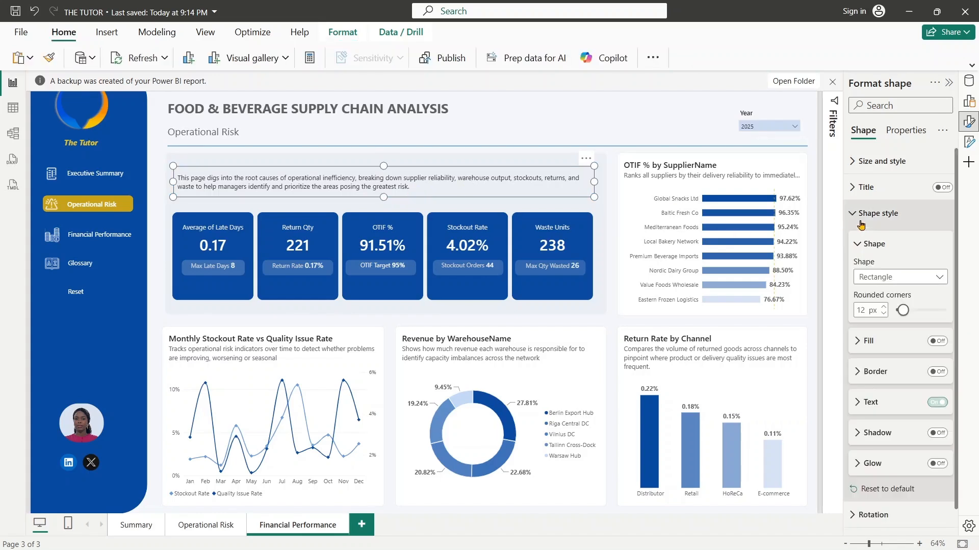
click(860, 403)
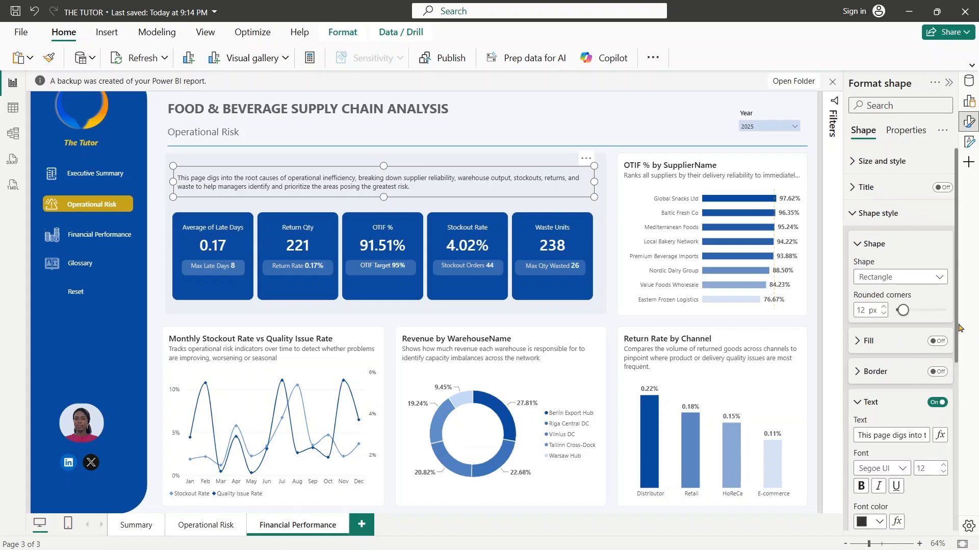
scroll(898, 286, down, 3)
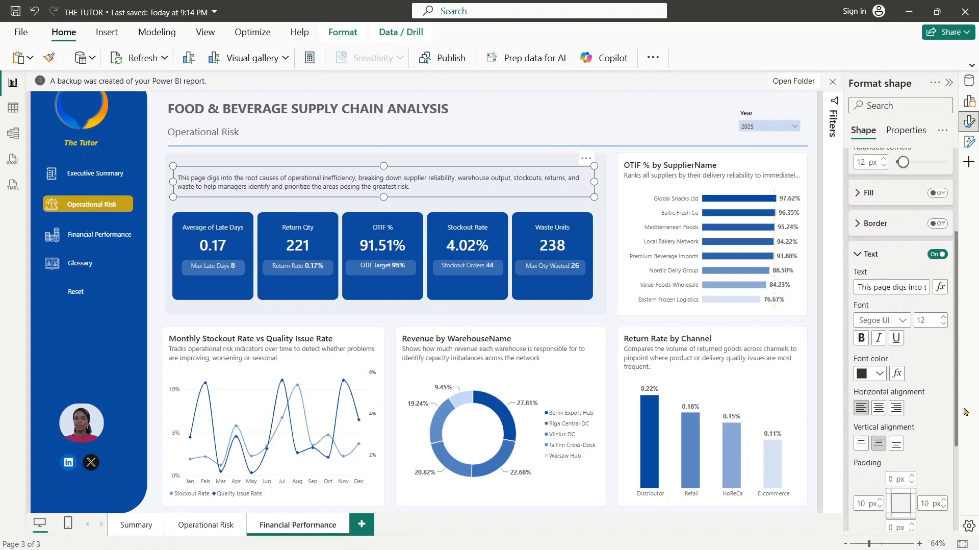
click(876, 287)
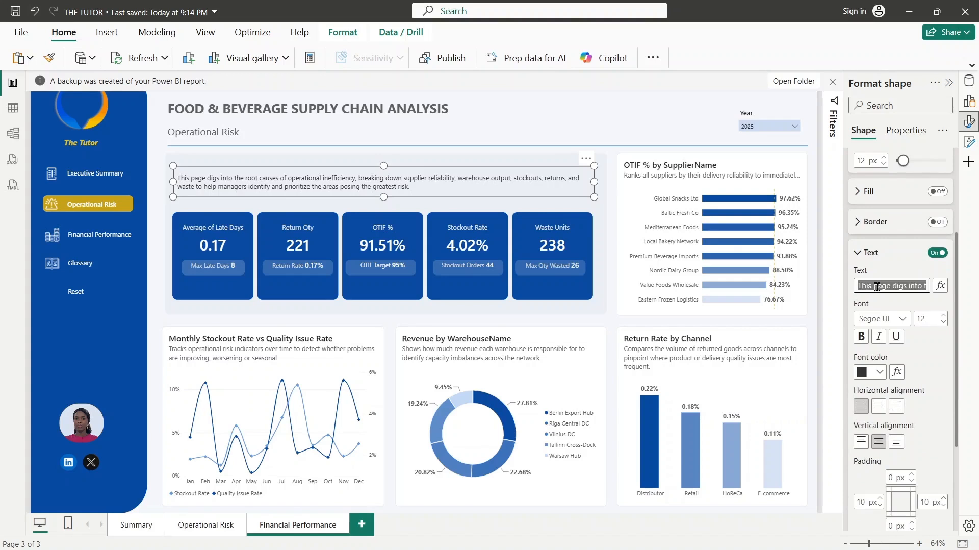
key(BackSpace)
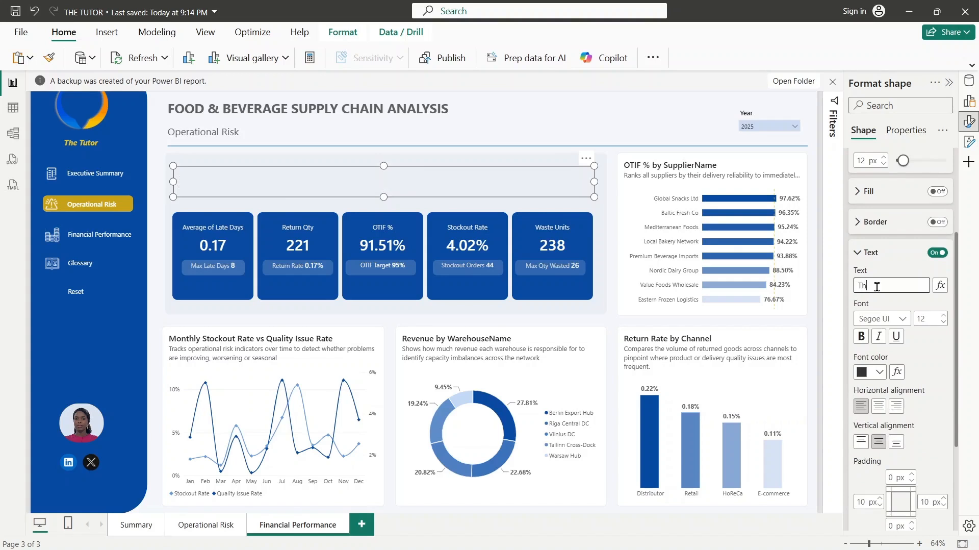
text(This page)
text(examins how operational outcomes translate into financial results, connecting revenue, cost and margin trends across suppliers, categories and warehouses to reveal where profitability is strongest and where it is most at risk.)
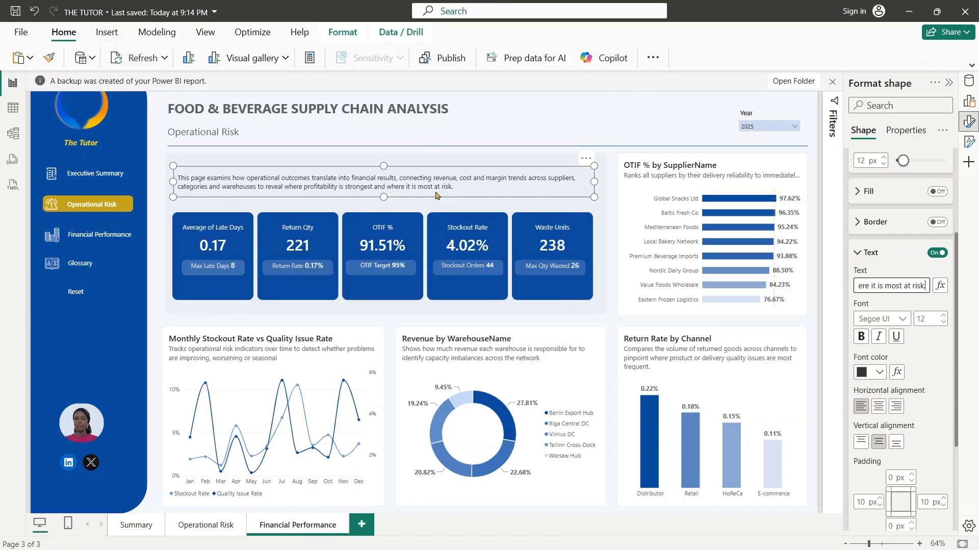
click(857, 255)
scroll(878, 220, up, 1)
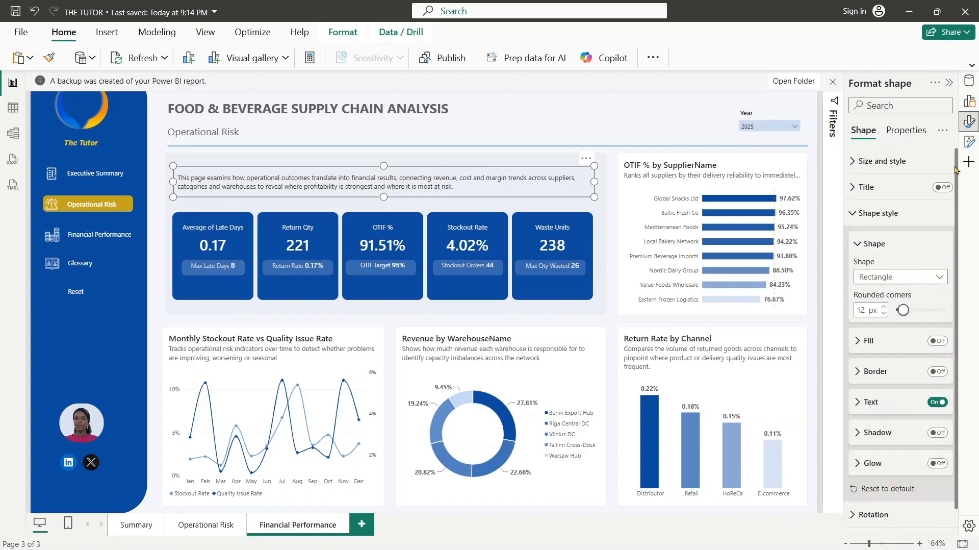
click(861, 215)
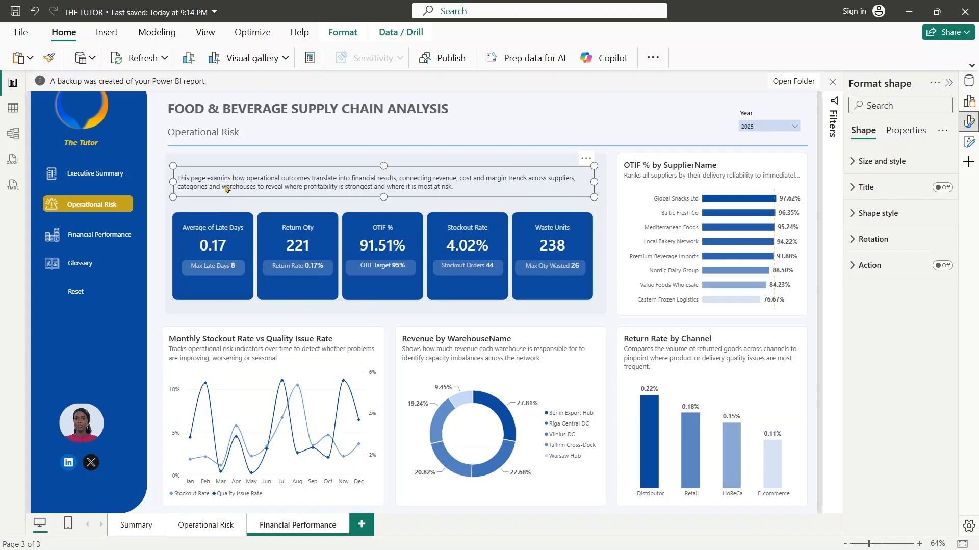
click(862, 213)
click(867, 401)
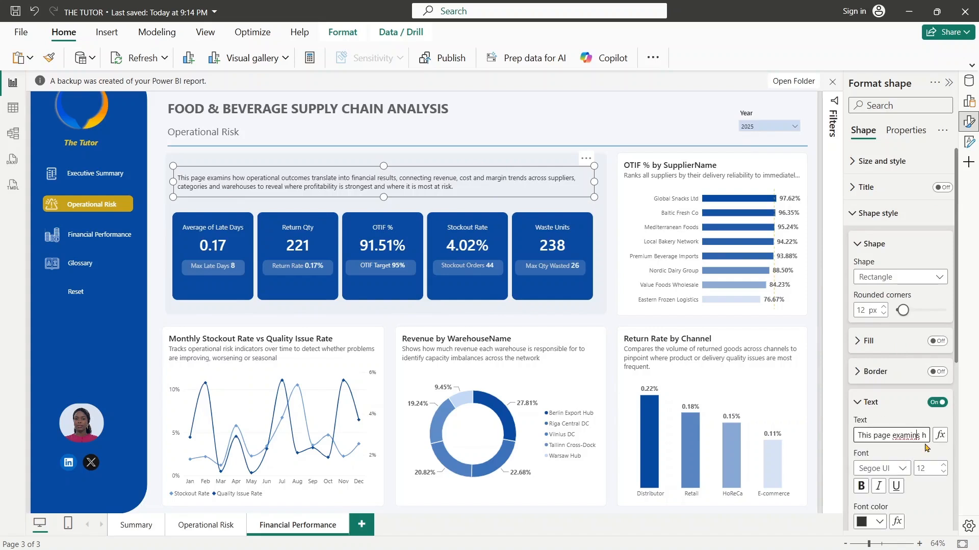
- Replace the Average of Late Days value in the KPI card visual with the COGS measure from PowerBI_Measures
click(583, 244)
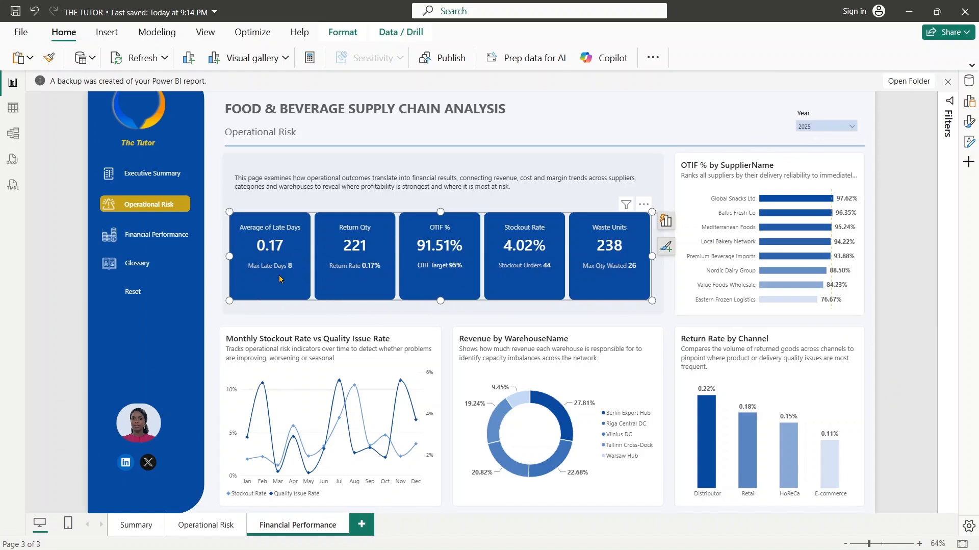
click(965, 111)
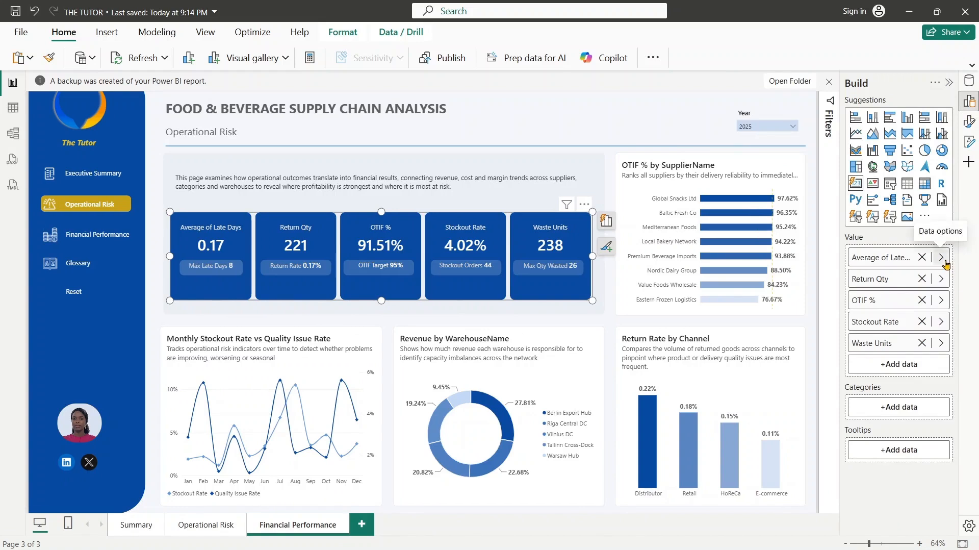
click(944, 261)
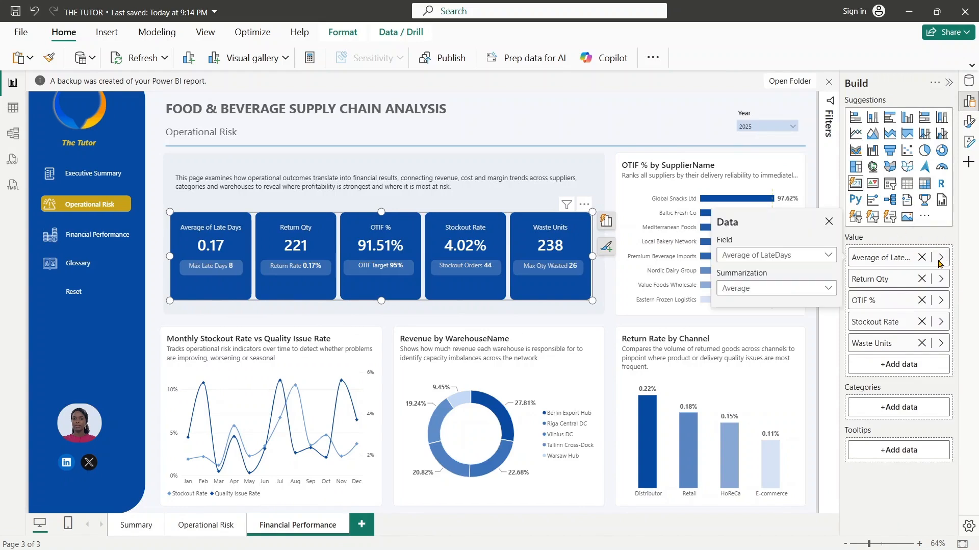
click(784, 258)
text(cog)
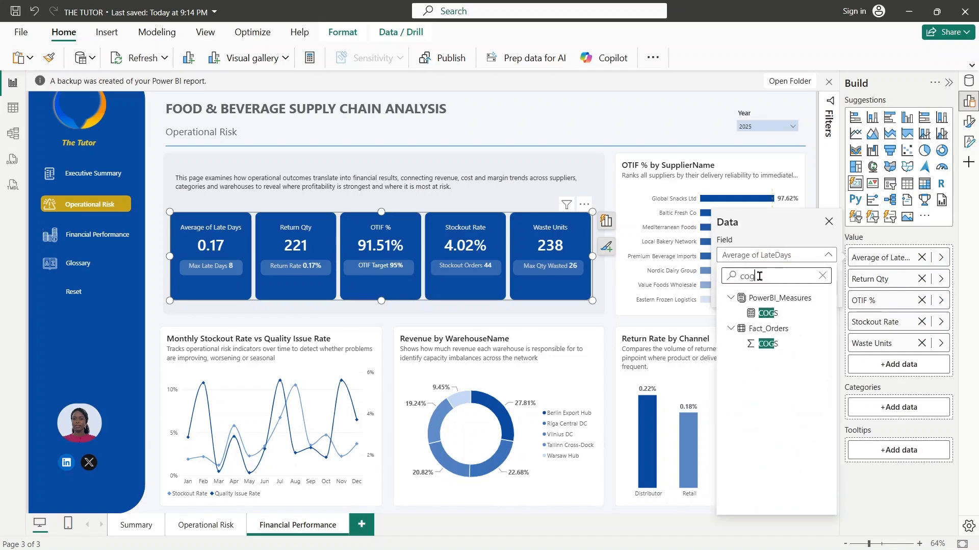
click(768, 313)
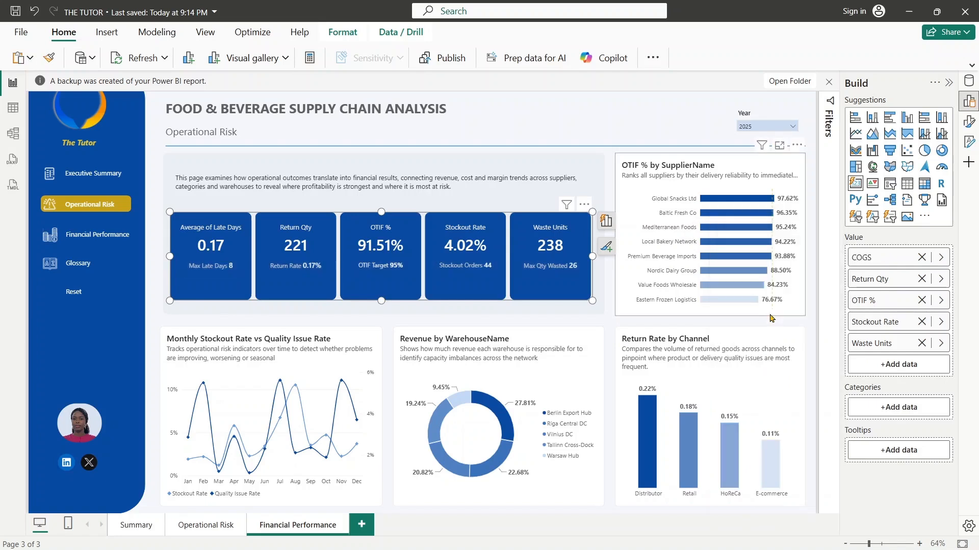
- Replace the Return Qty value in the KPI card visual with the Gross Margin % measure
click(941, 279)
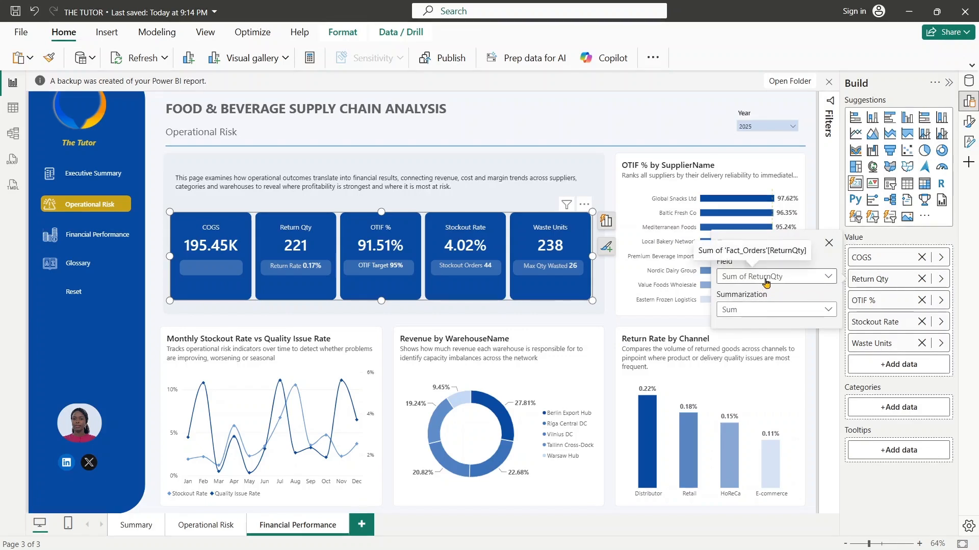
click(762, 280)
text(gross)
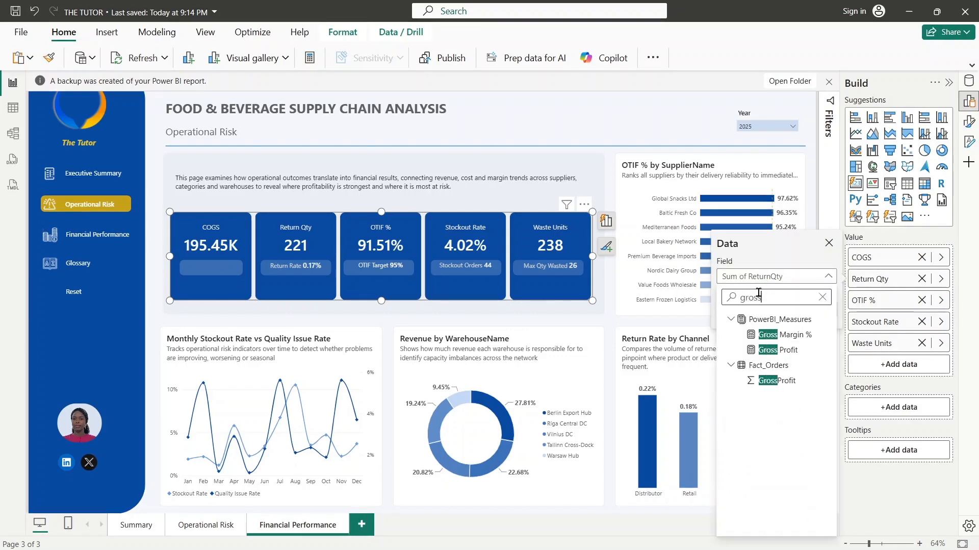
click(782, 334)
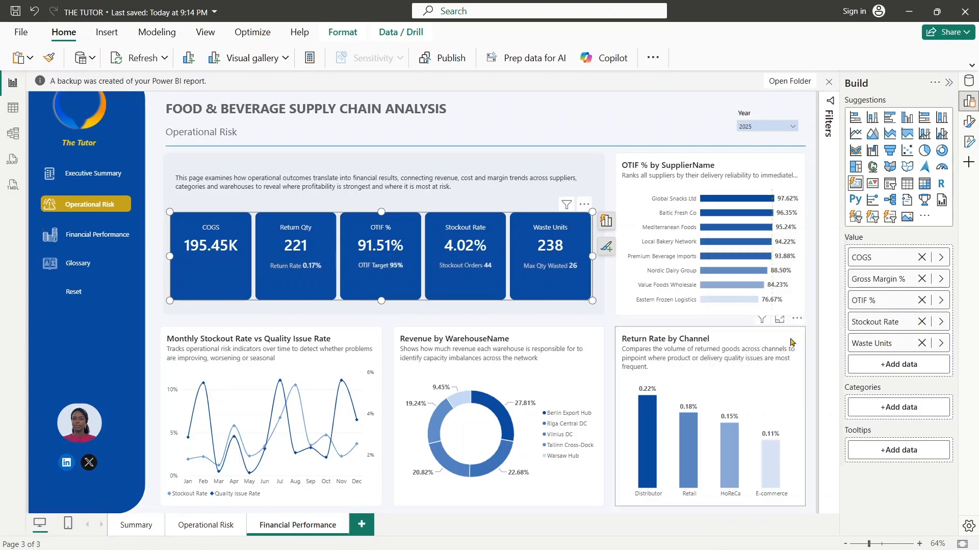
- Replace the Stockout Rate value in the KPI card visual with the AVG ORDER VALUE measure
click(941, 299)
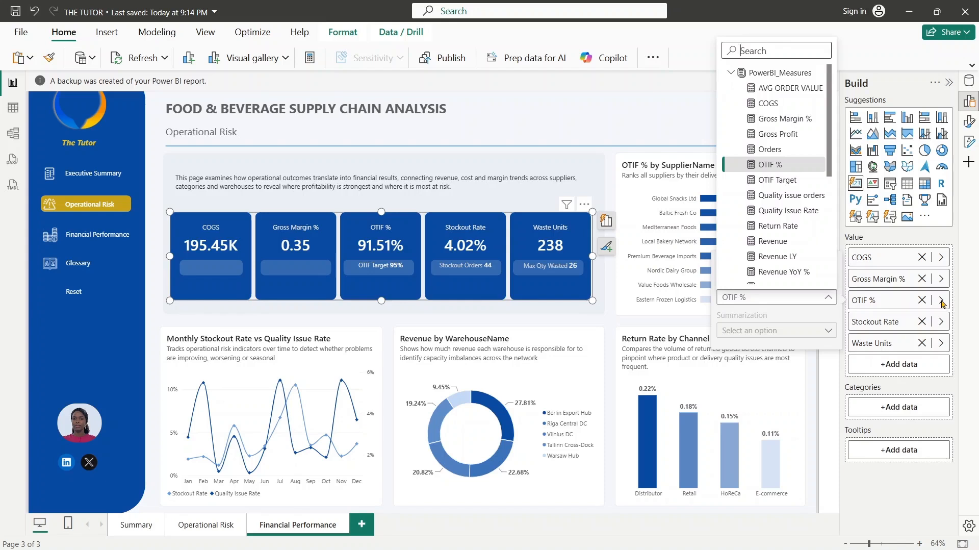
click(942, 302)
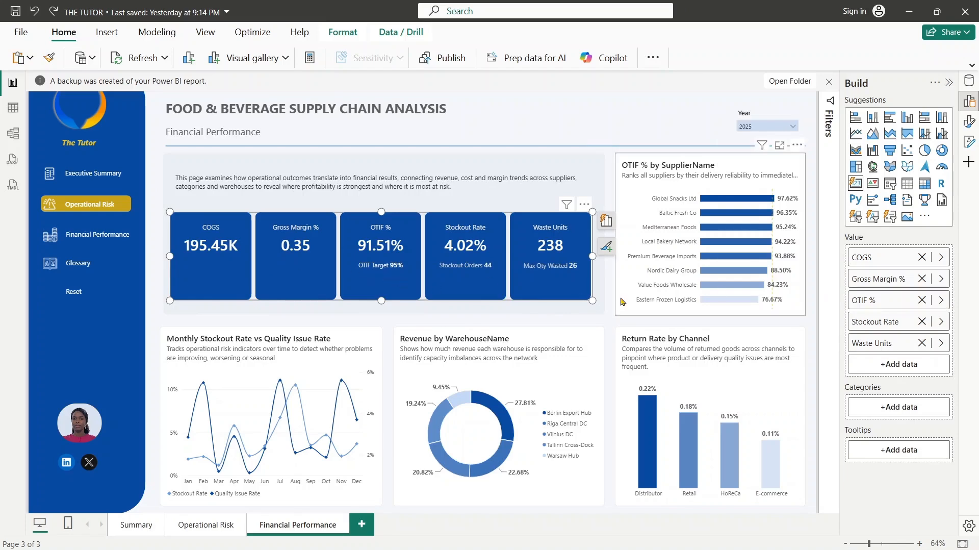
click(942, 322)
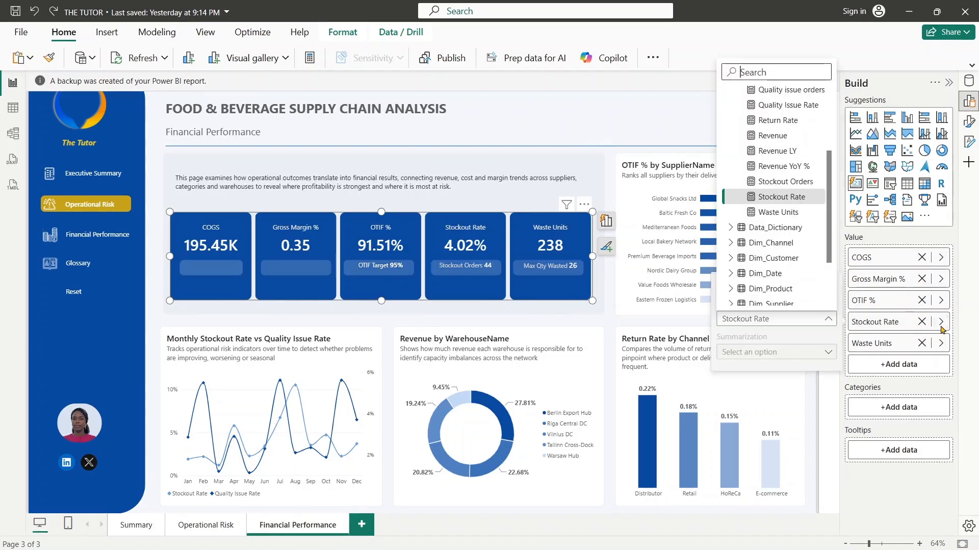
click(774, 72)
text(avg)
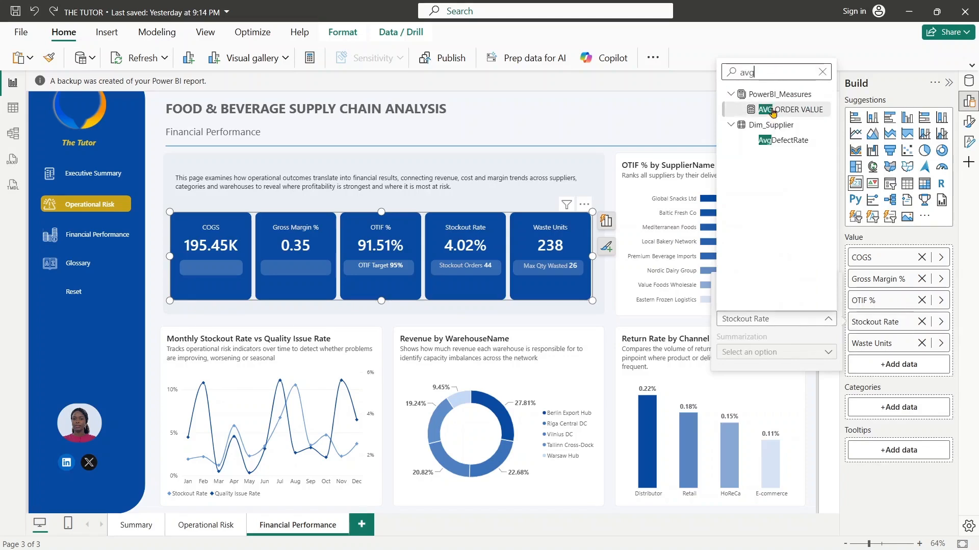
click(790, 109)
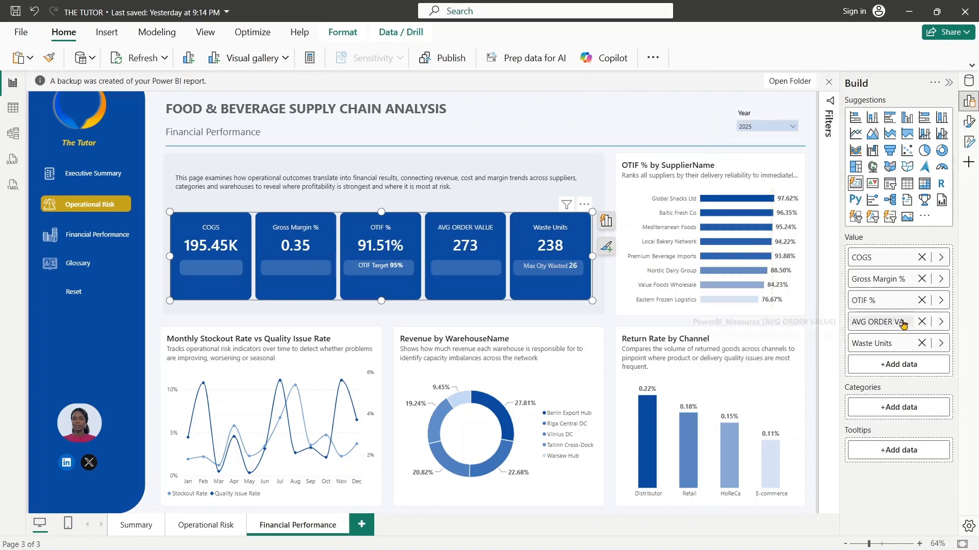
- Replace the Waste Units value in the KPI card visual with DiscountPct from Fact_Orders, summarized as Average
click(941, 343)
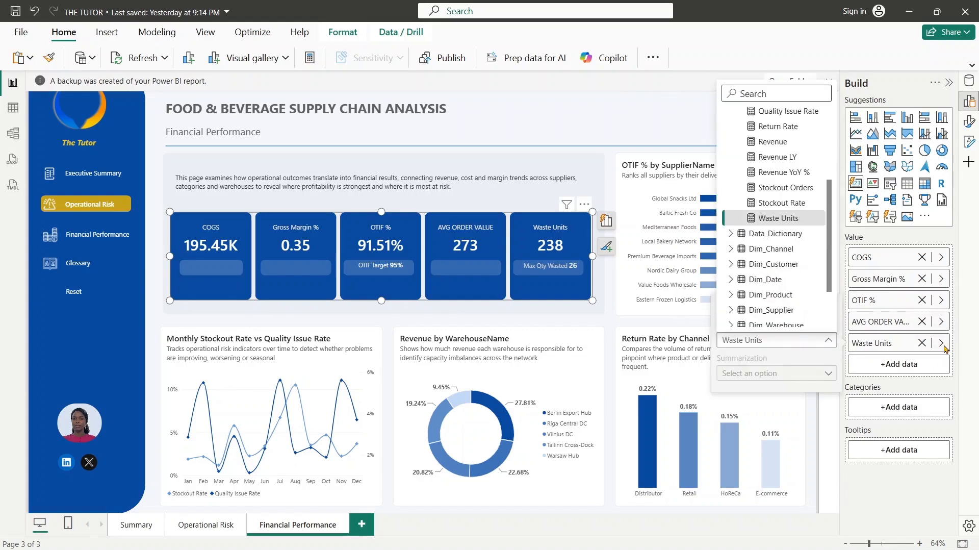
text(disc)
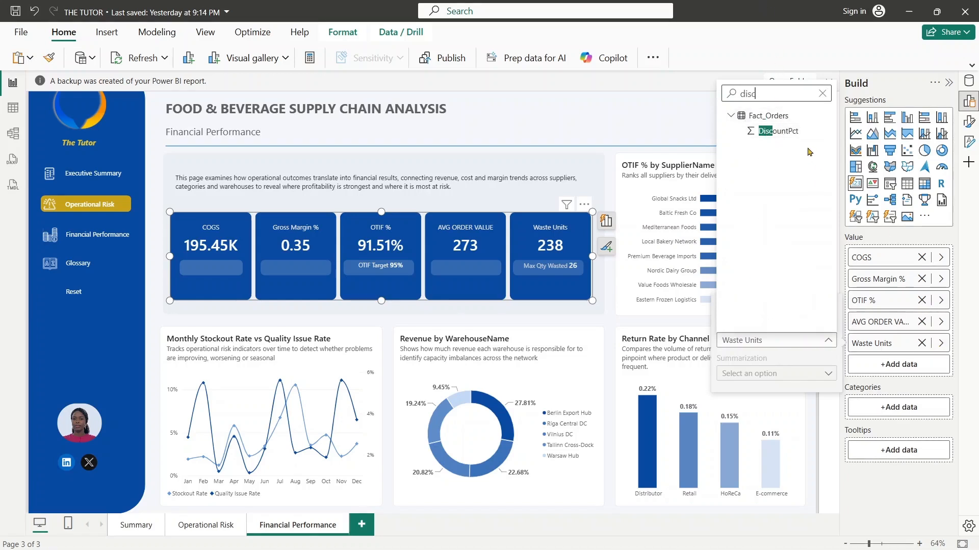
click(780, 131)
click(940, 342)
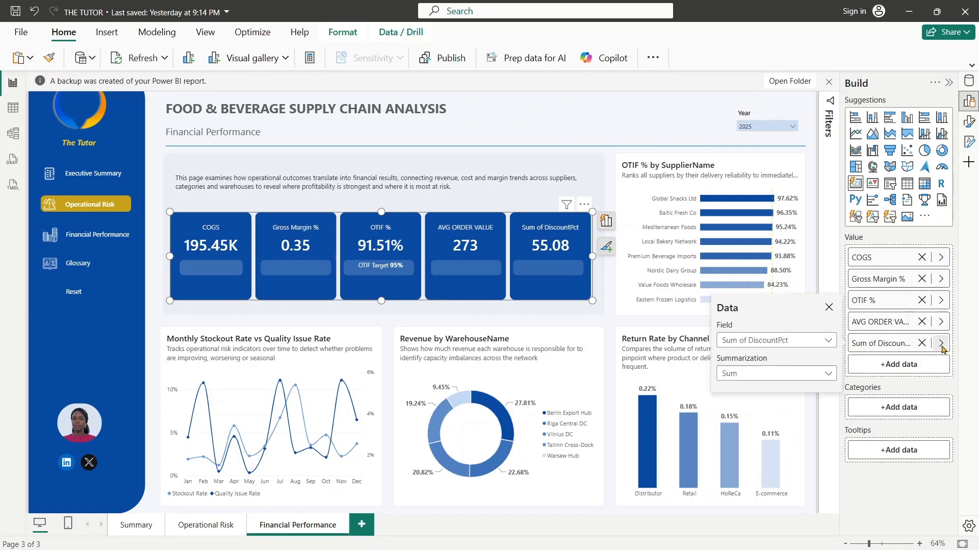
click(778, 374)
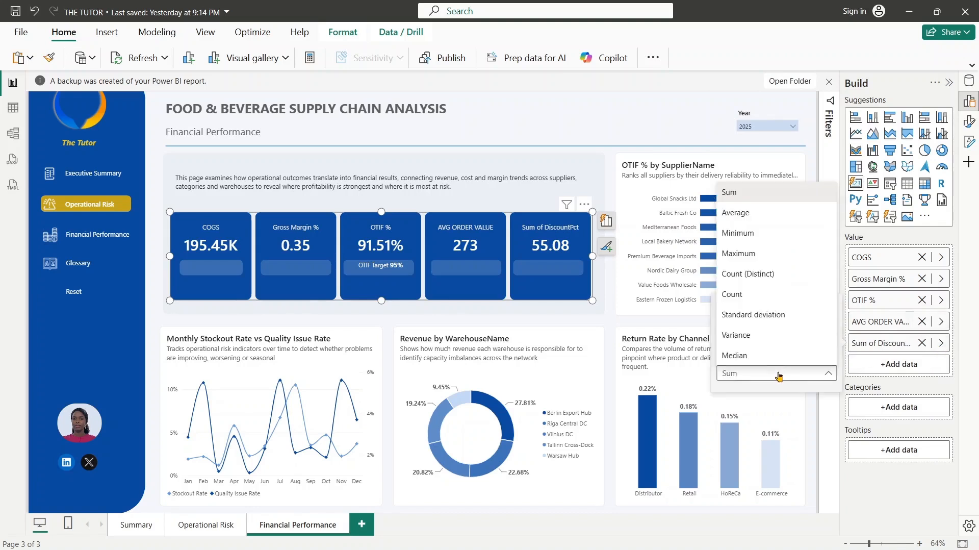
click(770, 216)
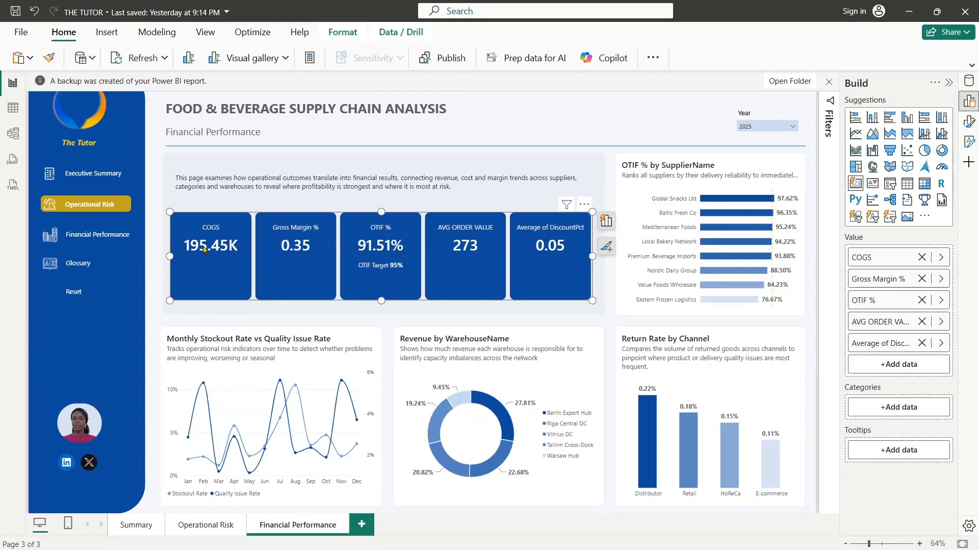
- Delete the grouped translucent rectangles behind the reference labels on the KPI cards
click(971, 122)
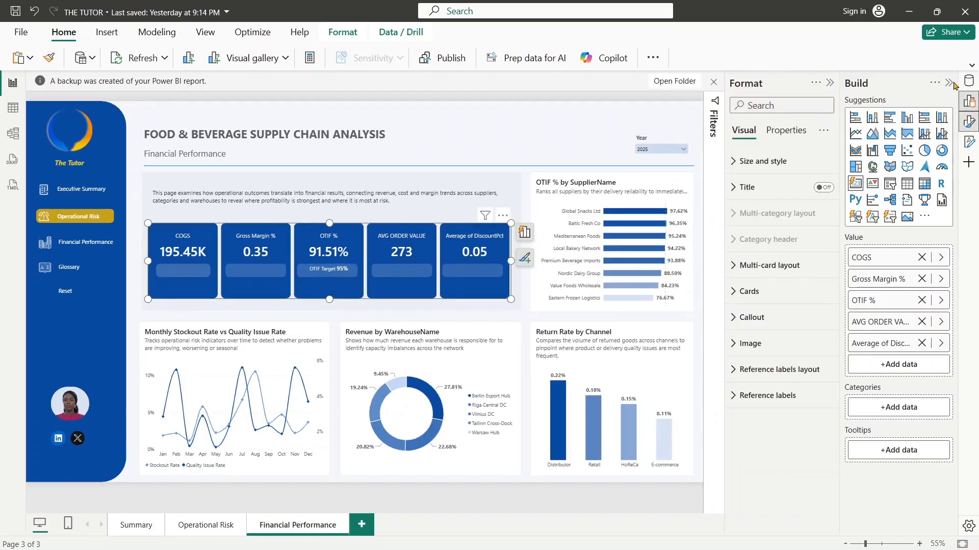
click(949, 83)
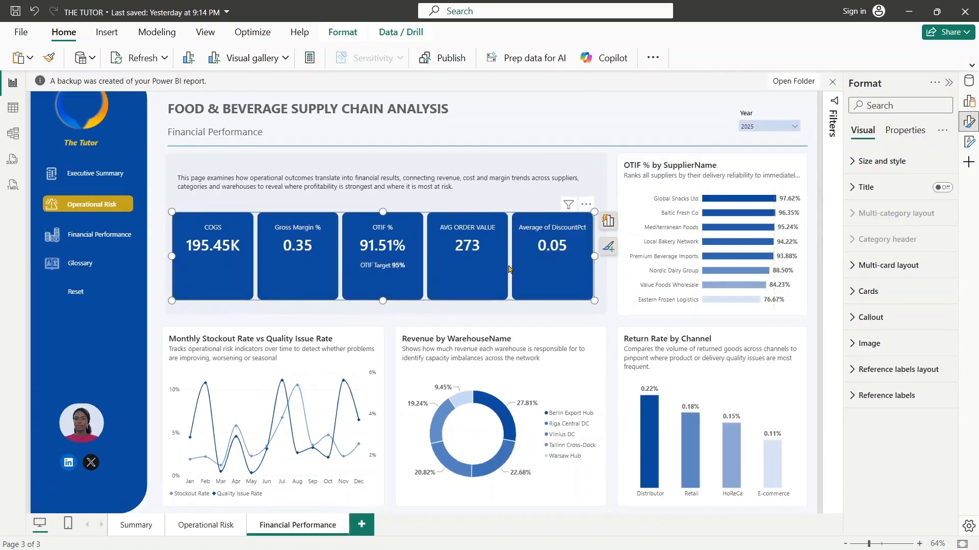
click(610, 172)
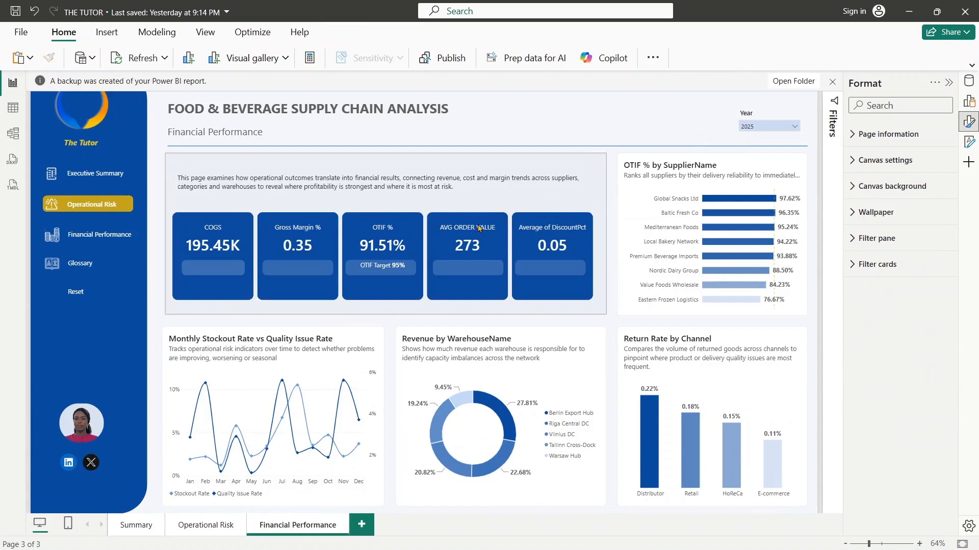
click(466, 267)
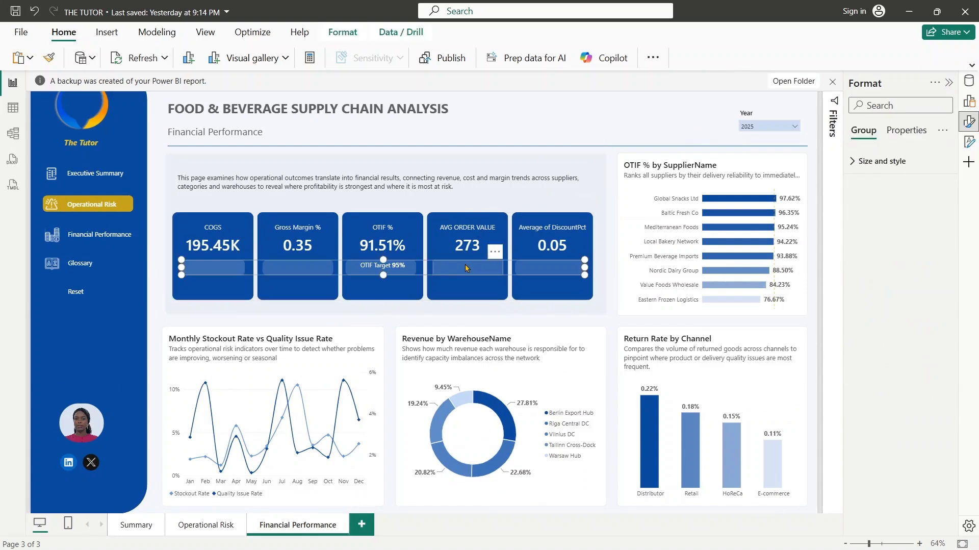
key(Escape)
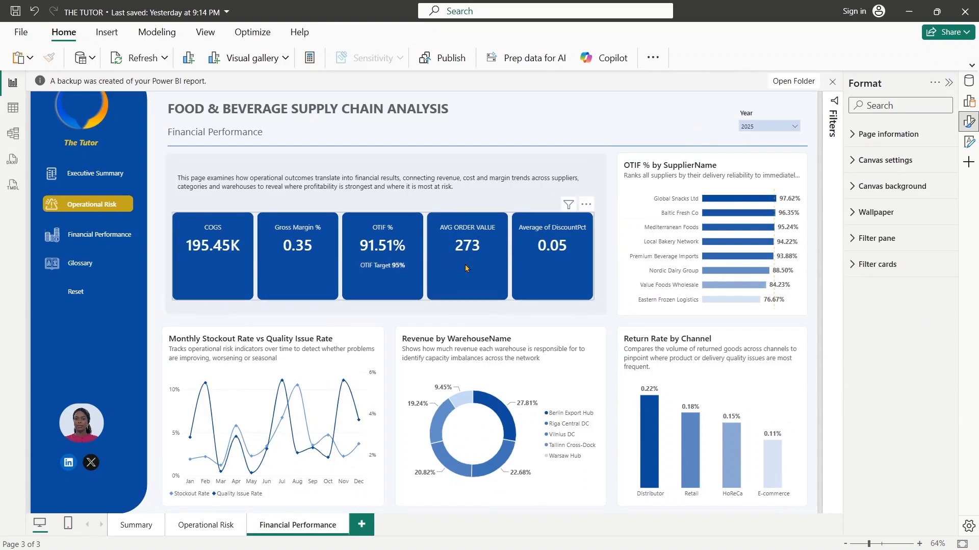
- Remove the OTIF Target reference label from the OTIF % card in the KPI card visual
click(479, 231)
click(969, 125)
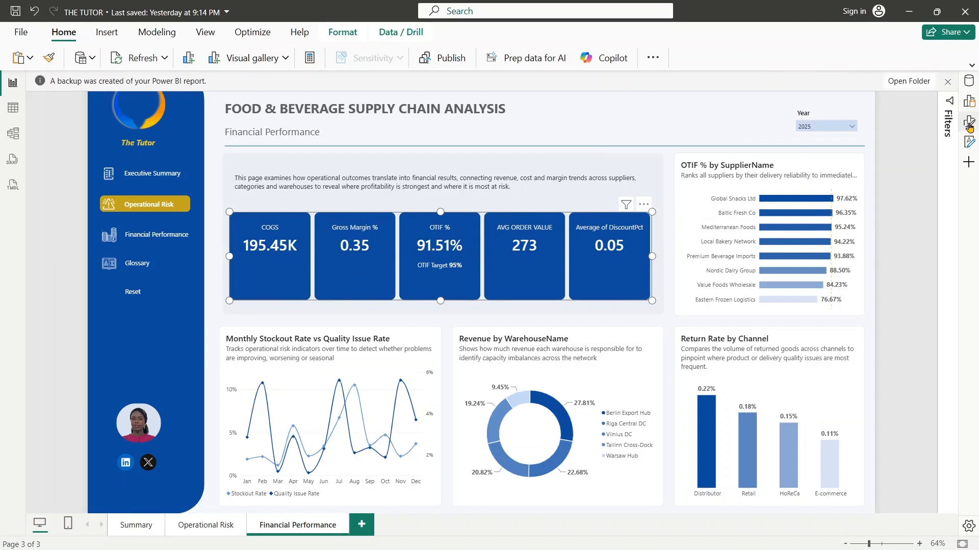
click(969, 122)
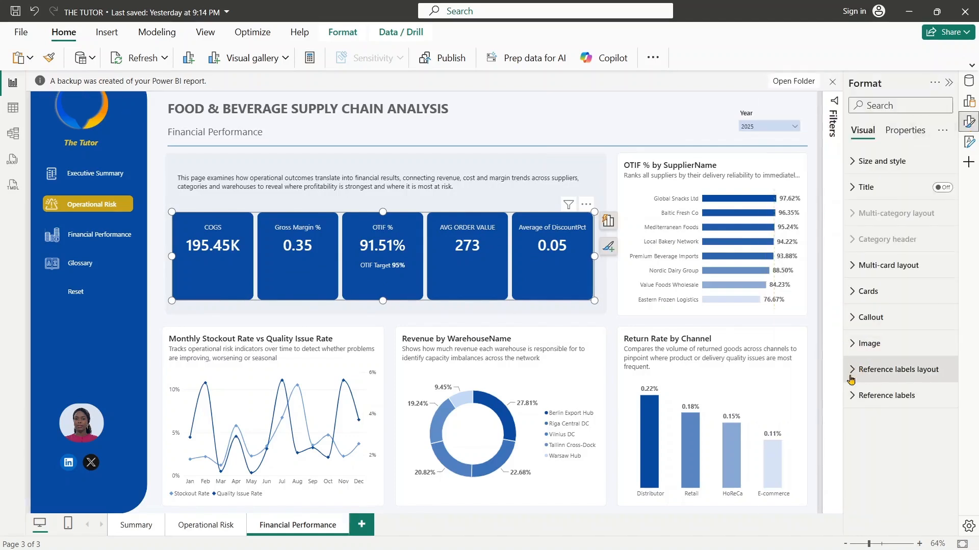
click(873, 396)
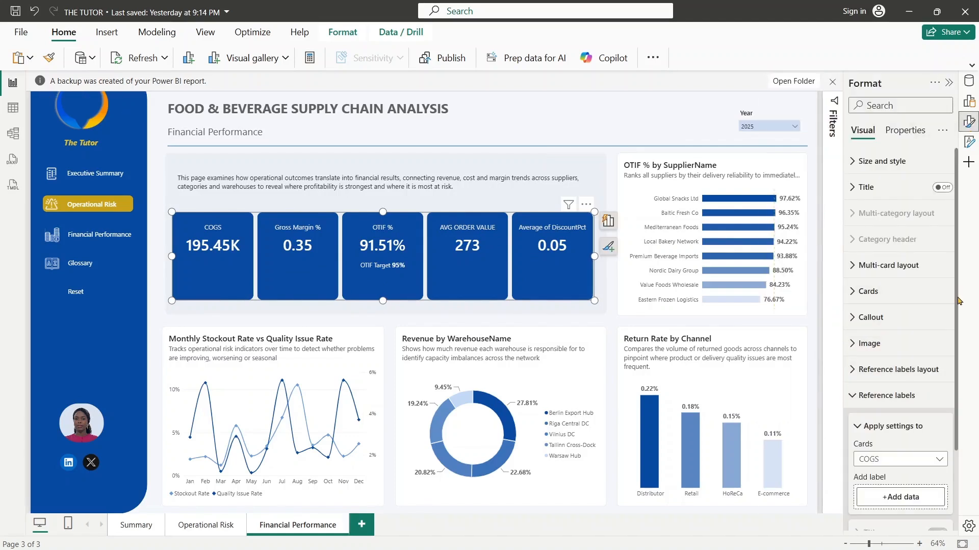
drag(956, 302, 972, 397)
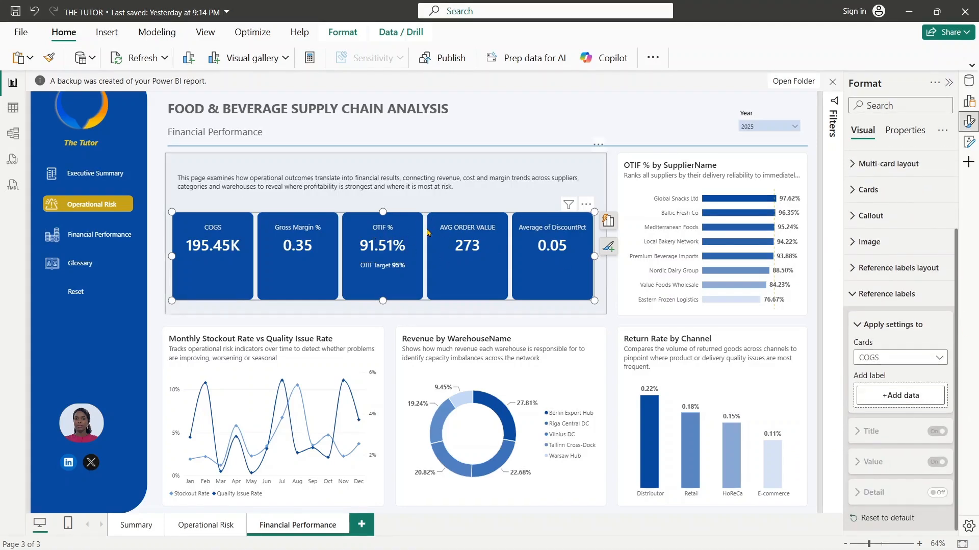
click(924, 362)
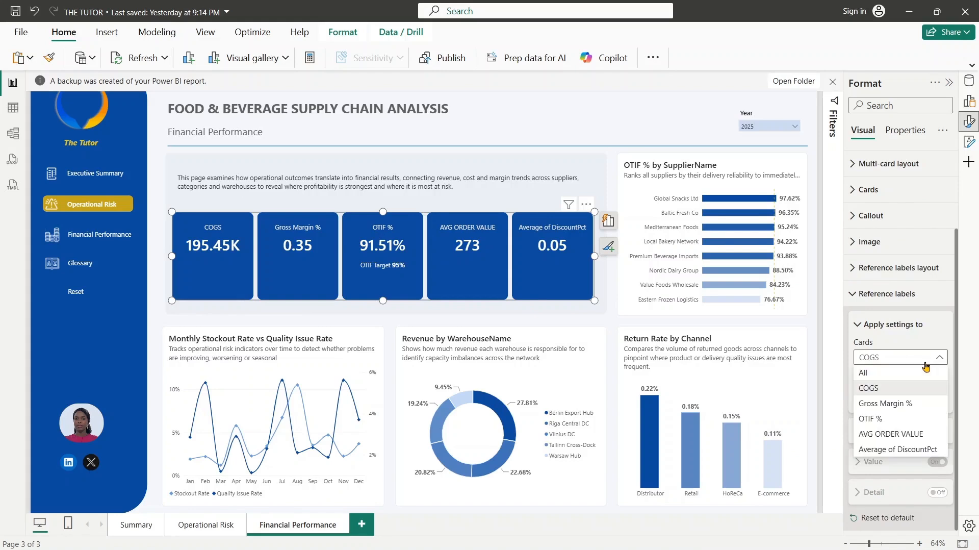
click(872, 418)
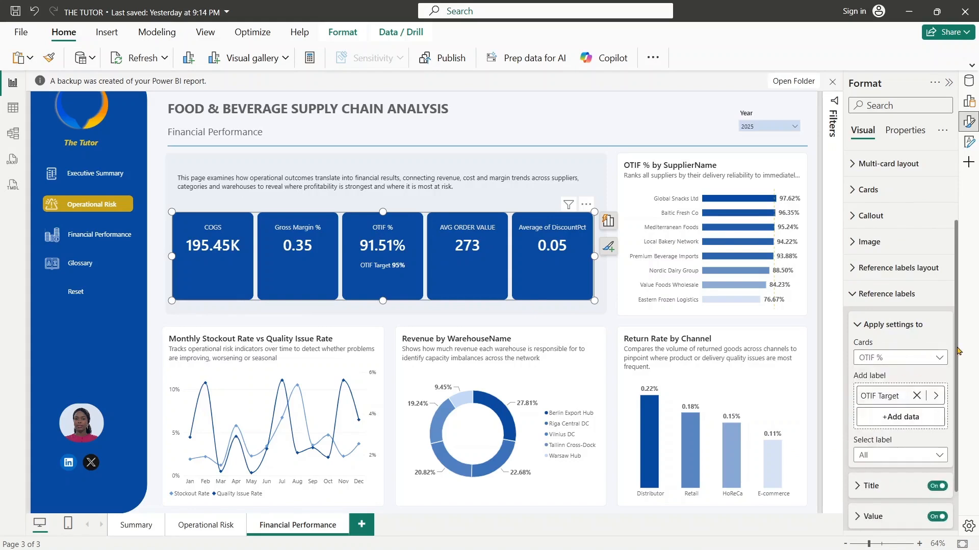
scroll(958, 351, down, 1)
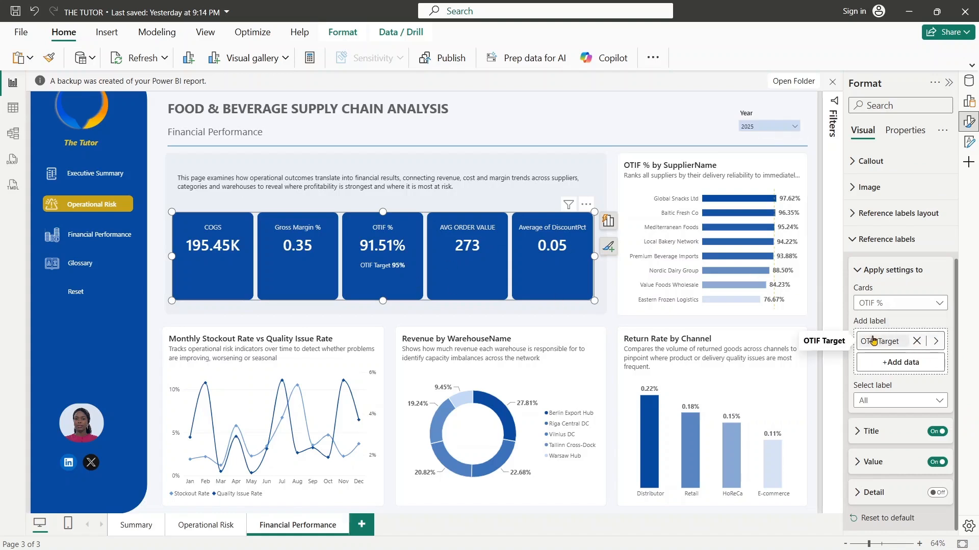
click(916, 341)
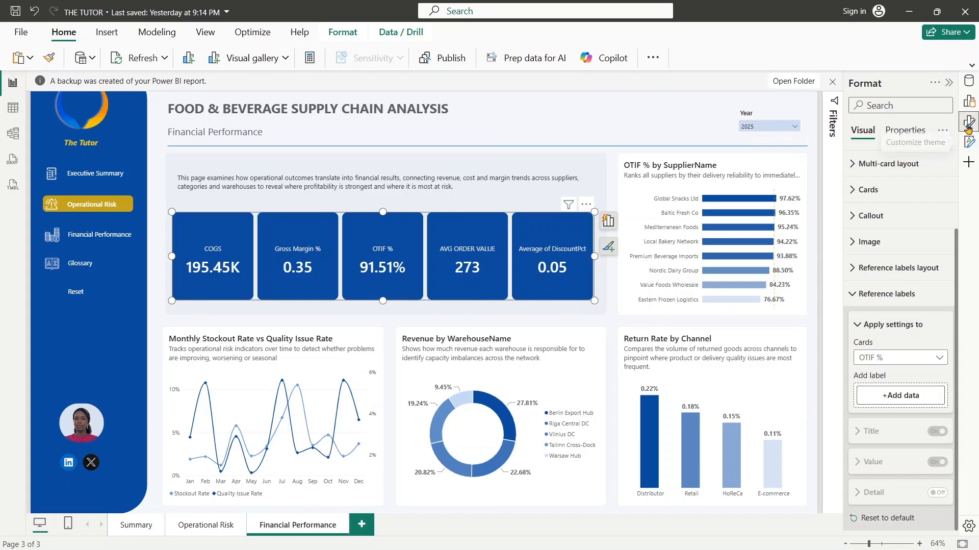
- Rename the average DiscountPct value in the KPI card visual to "Avg of Discount Pct"
click(970, 101)
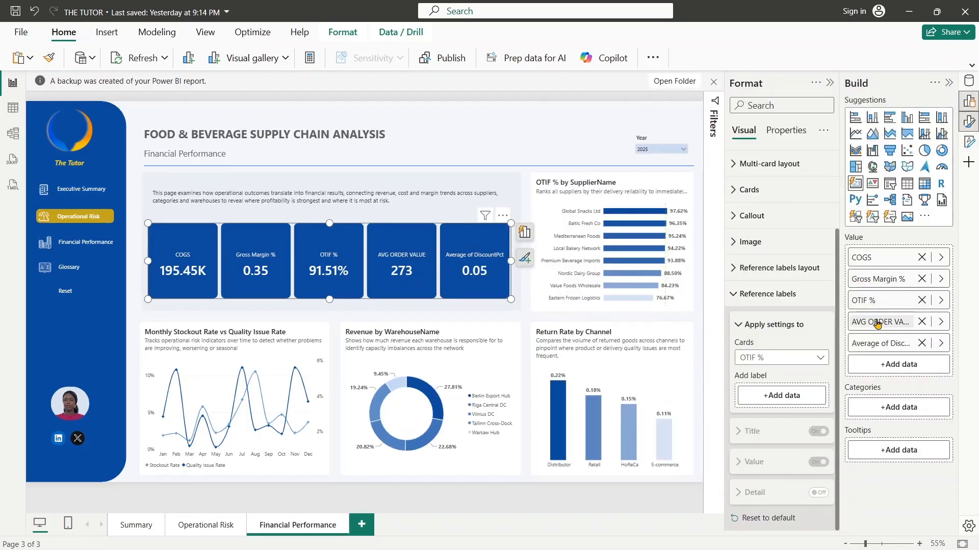
double_click(892, 347)
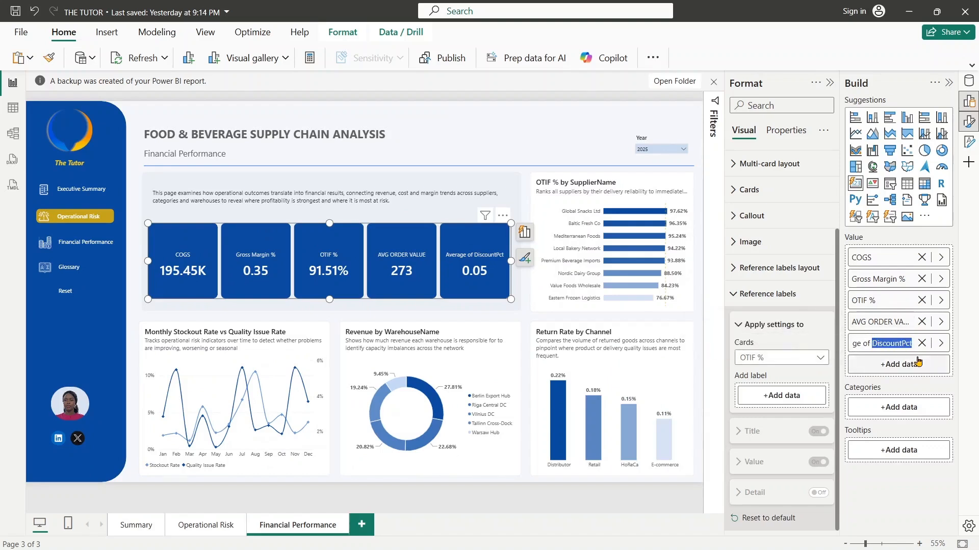
click(904, 343)
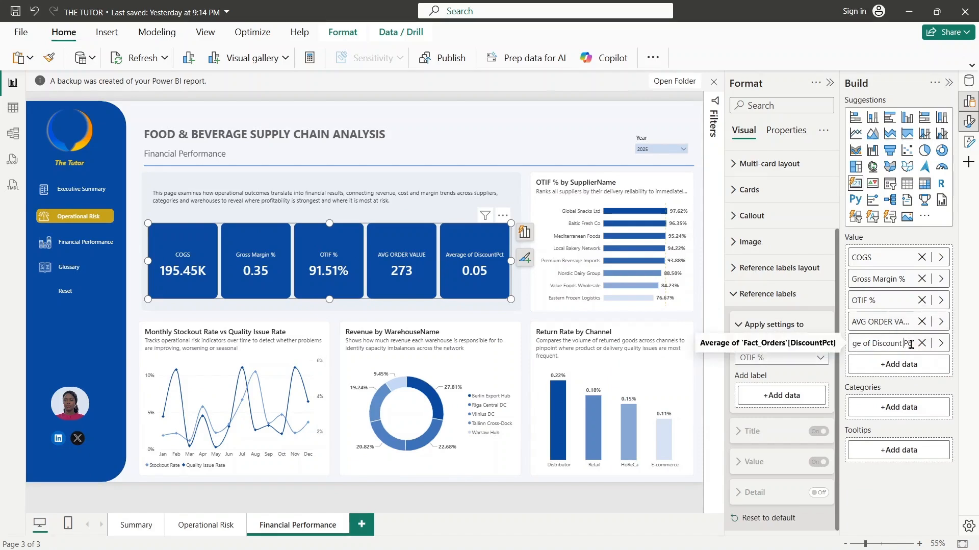
click(860, 343)
key(BackSpace)
key(BackSpace)
key(BackSpace)
key(BackSpace)
key(BackSpace)
text(g)
key(Return)
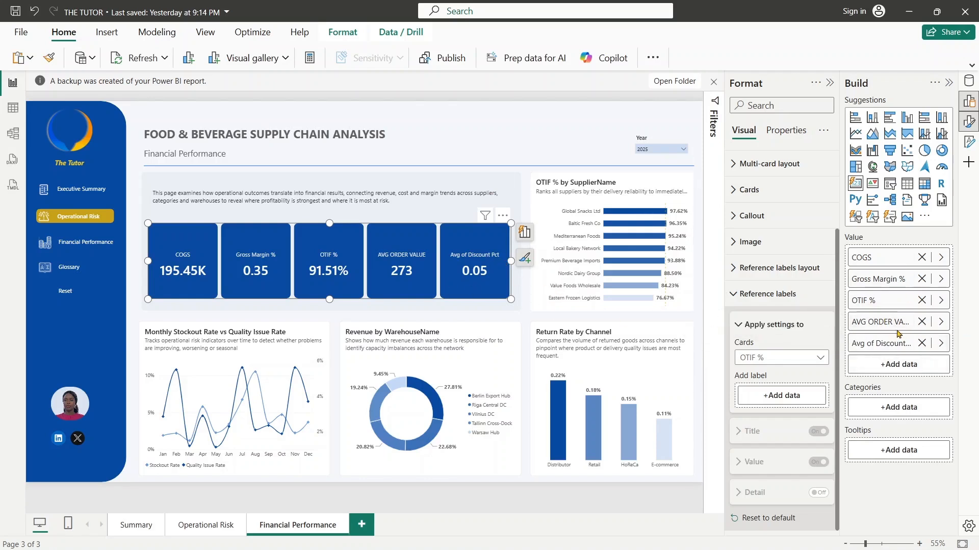
- Rename the AVG ORDER VALUE field in the KPI card visual to "Avg Order Value"
double_click(877, 322)
key(ctrl+a)
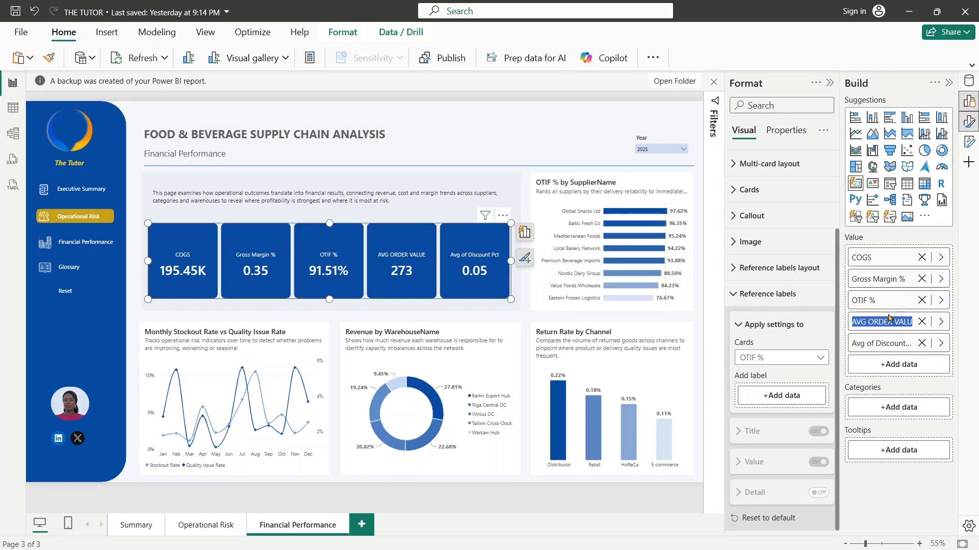
text(Avg Order Value)
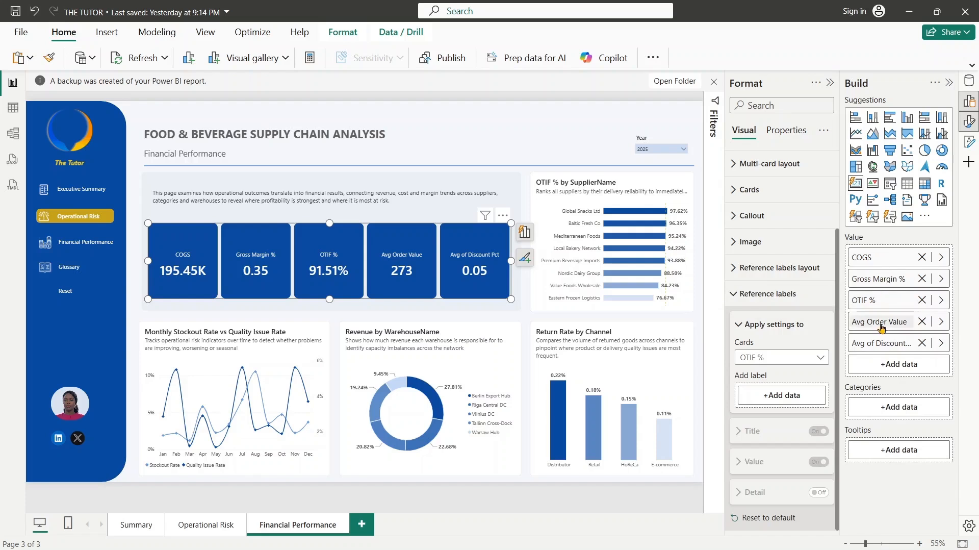
- Rename the OTIF % and Gross Margin % values in the KPI card visual to "OTIF" and "Gross Margin"
double_click(891, 296)
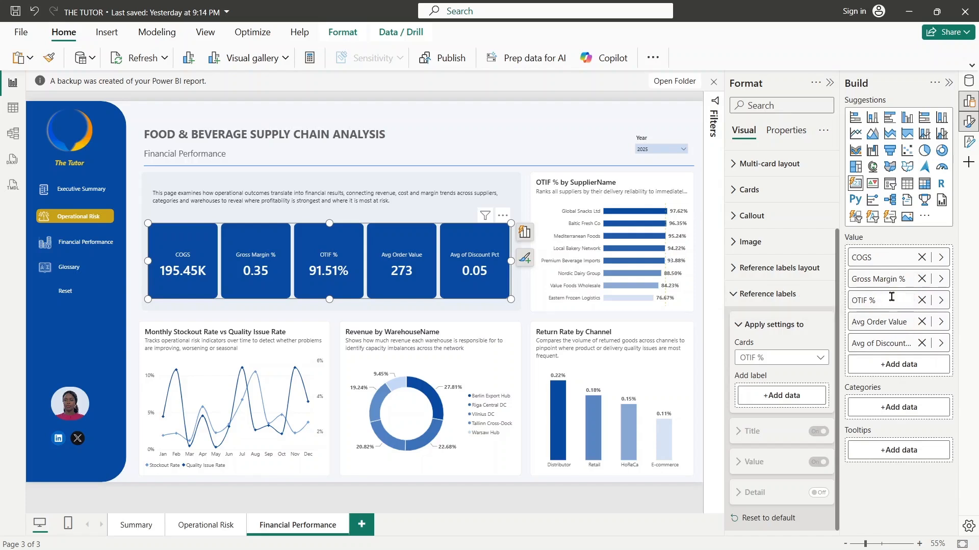
click(889, 283)
key(BackSpace)
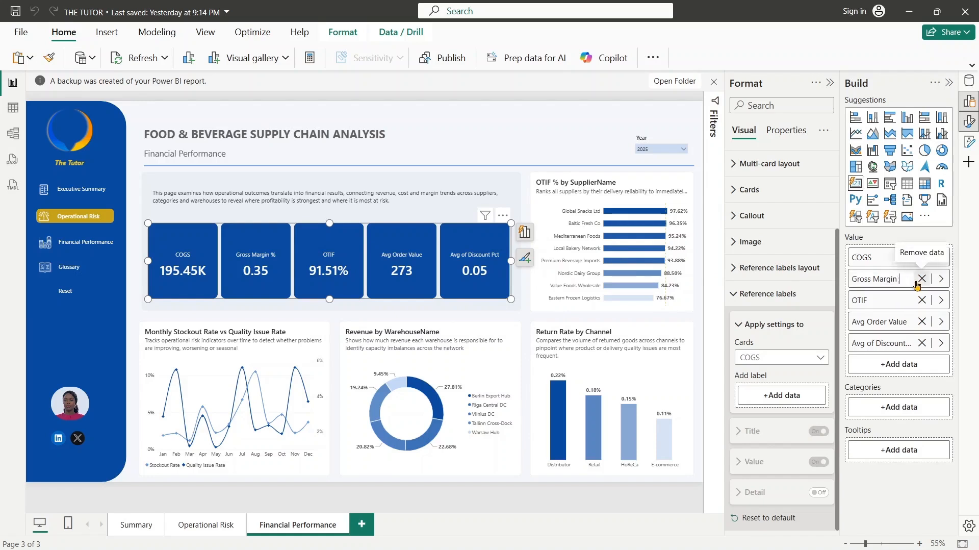
key(Return)
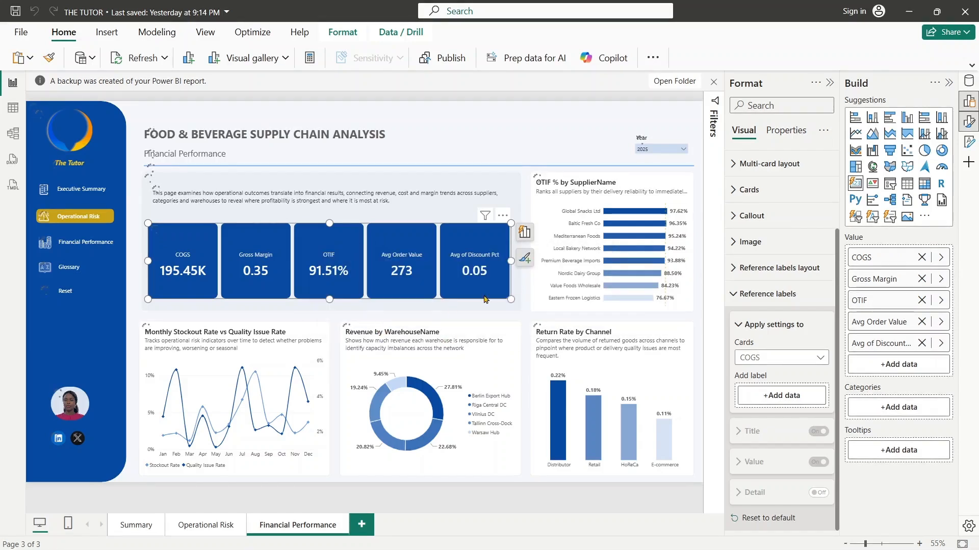
- Close the build and formatting options and dismiss the backup notification above the report page
click(950, 84)
click(950, 84)
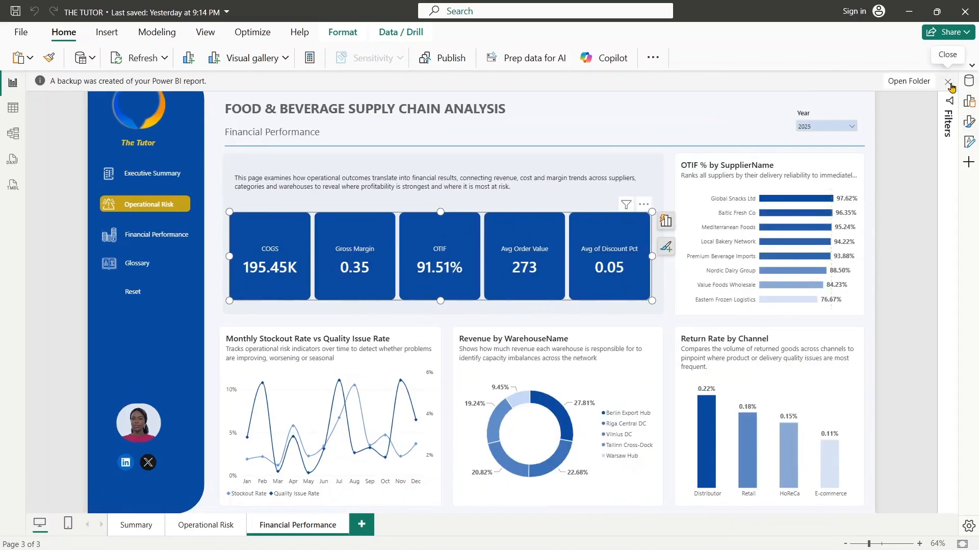
click(949, 83)
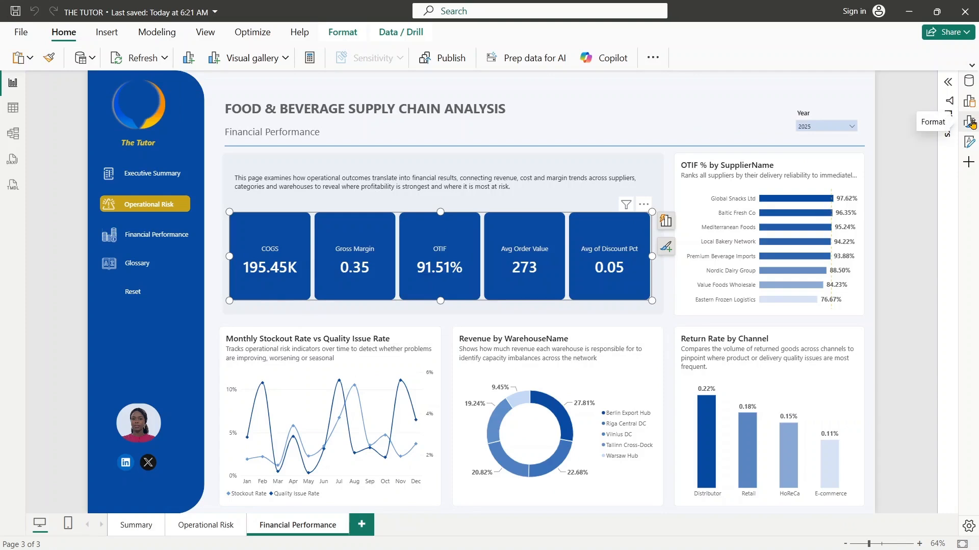
- Set the callout vertical alignment to top for all cards in the KPI card visual
click(969, 122)
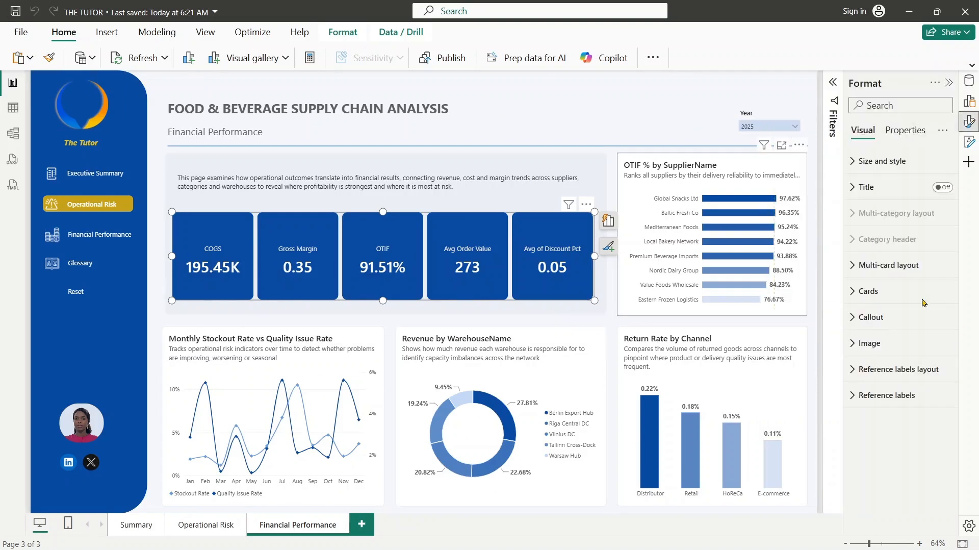
click(870, 291)
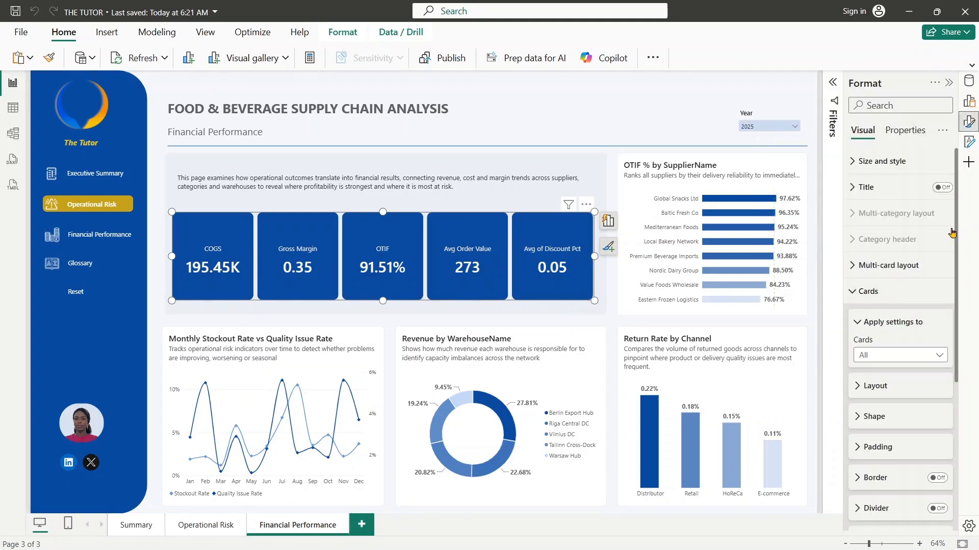
scroll(952, 233, down, 3)
click(866, 233)
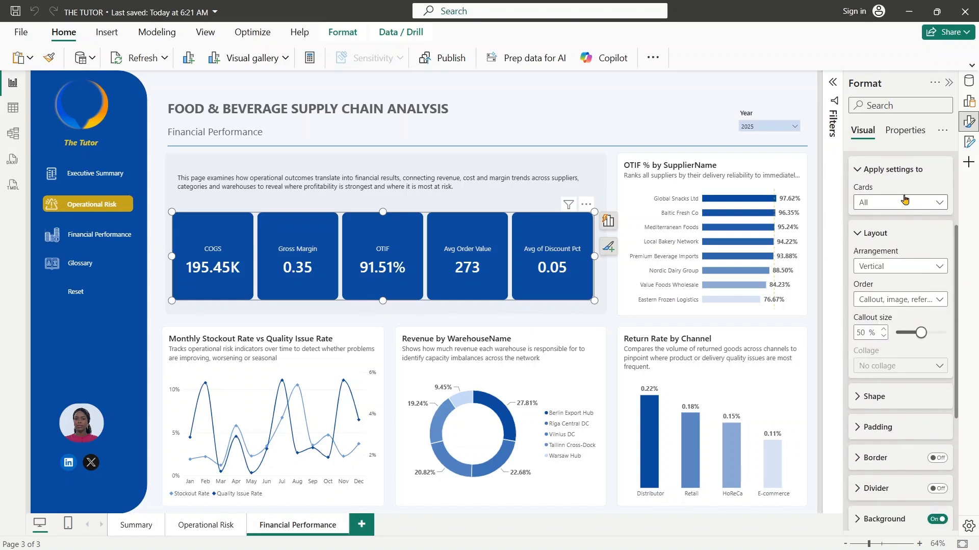
click(876, 170)
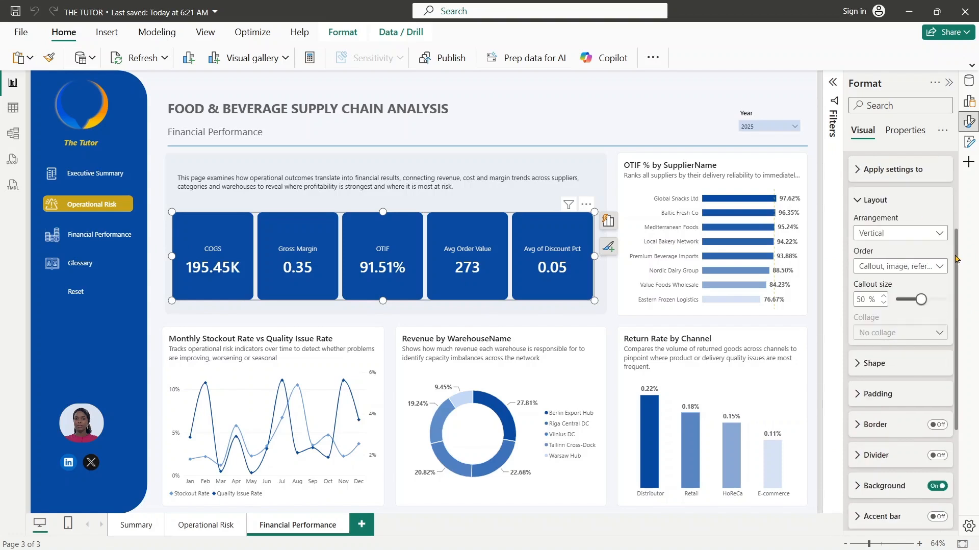
drag(957, 261, 977, 375)
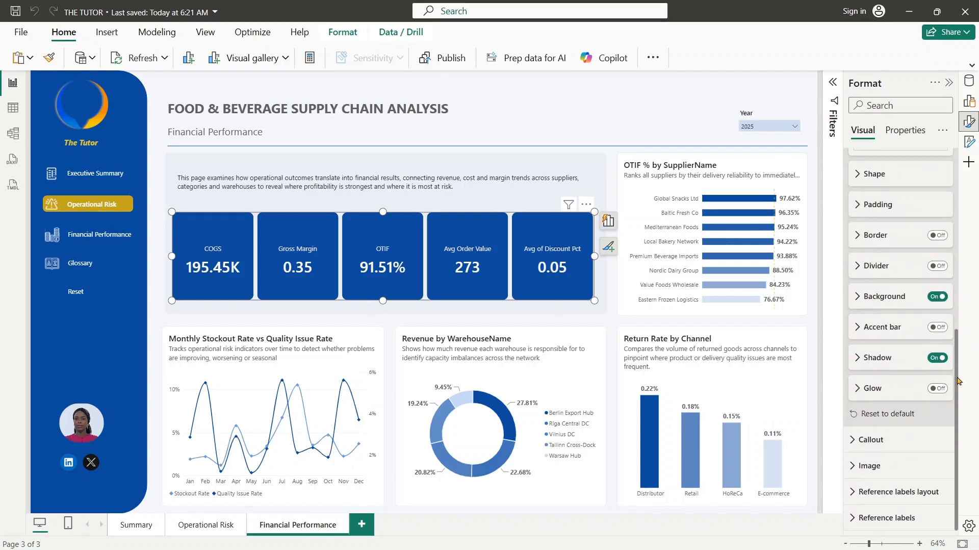
click(868, 439)
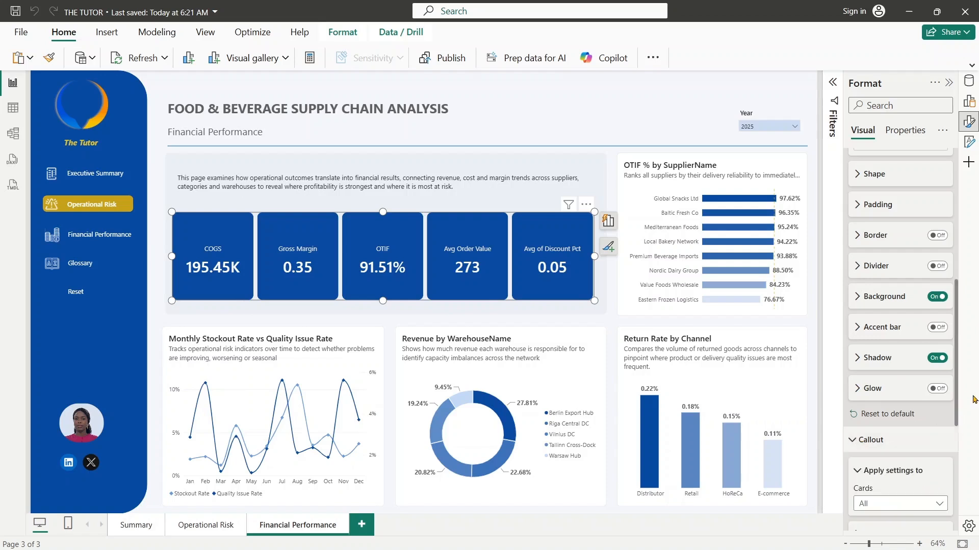
drag(957, 392, 956, 479)
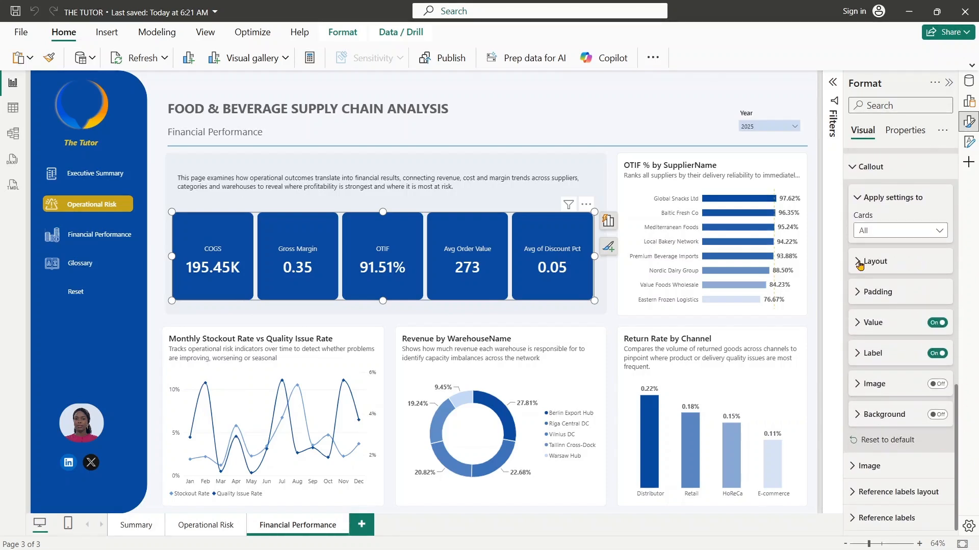
click(861, 263)
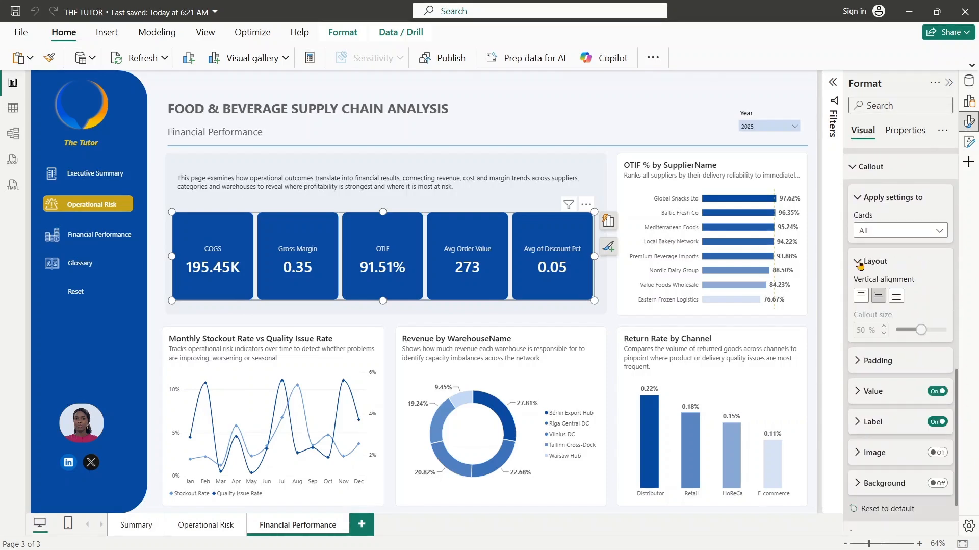
click(861, 295)
- Set the callout's individual top padding to 40 px for all KPI cards and deselect the visual
click(863, 361)
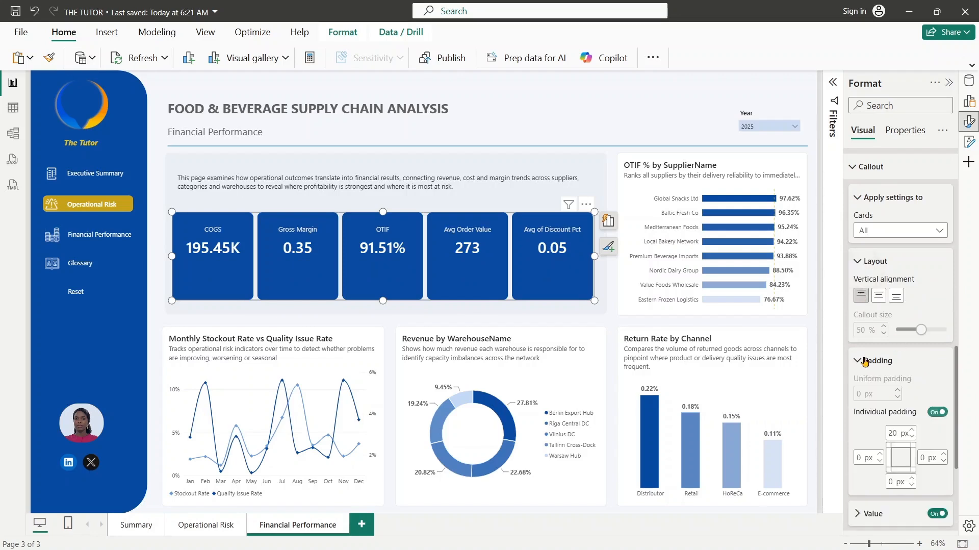
double_click(899, 433)
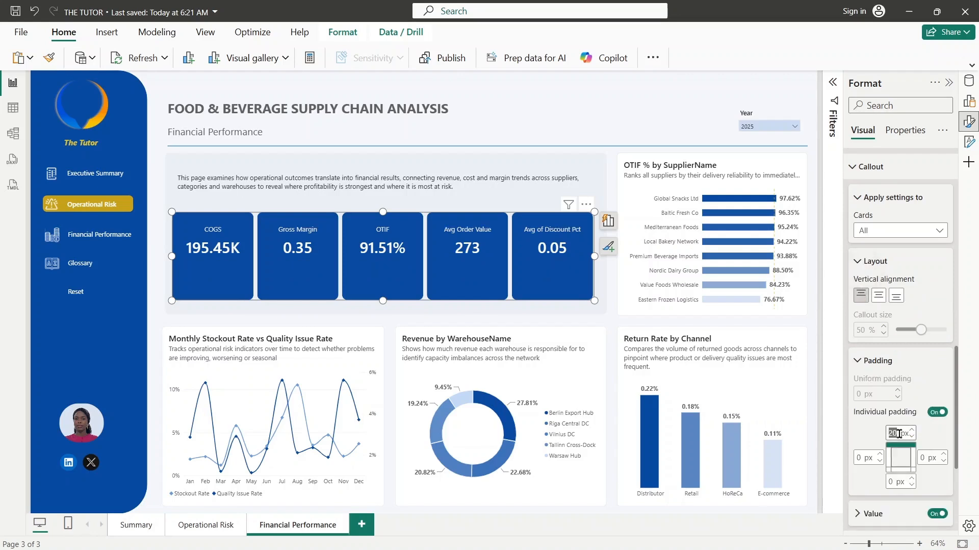
text(40)
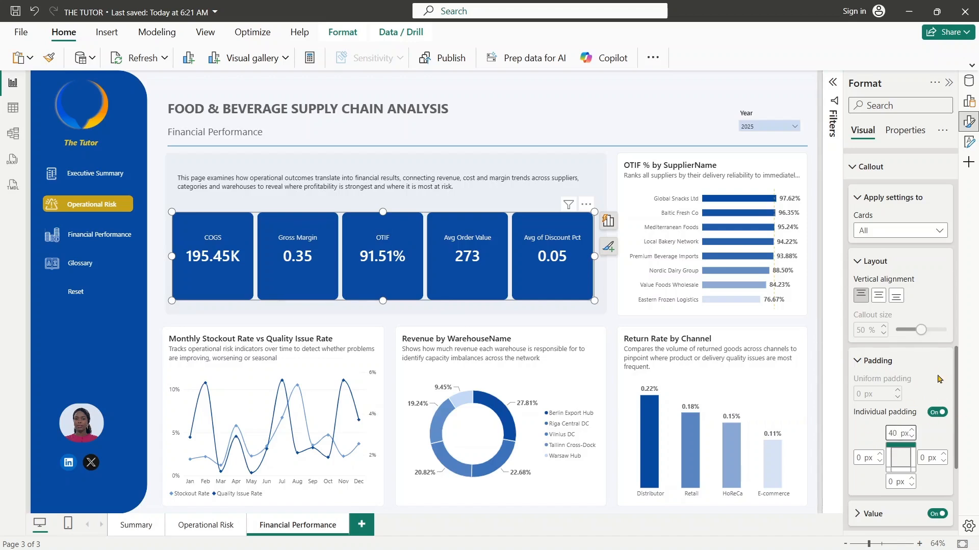
click(868, 197)
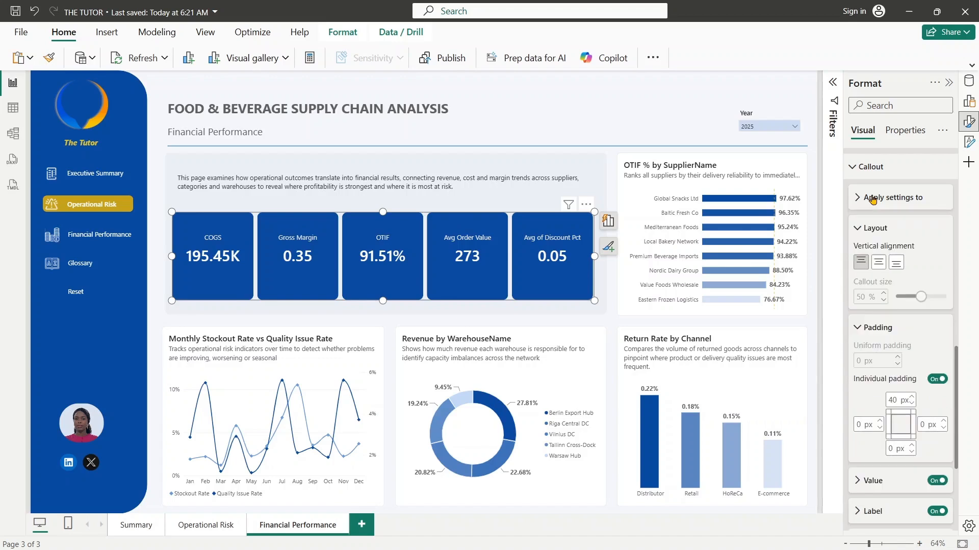
click(849, 171)
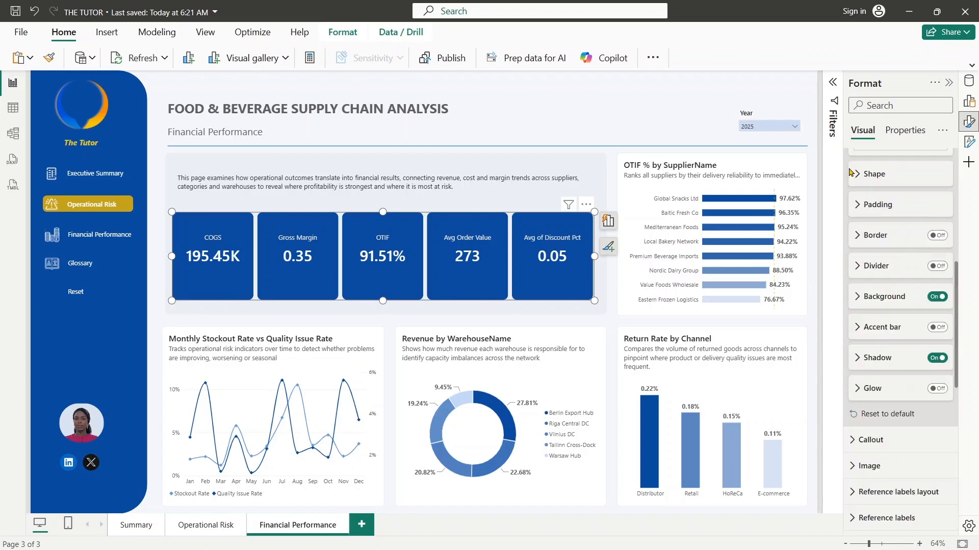
click(618, 134)
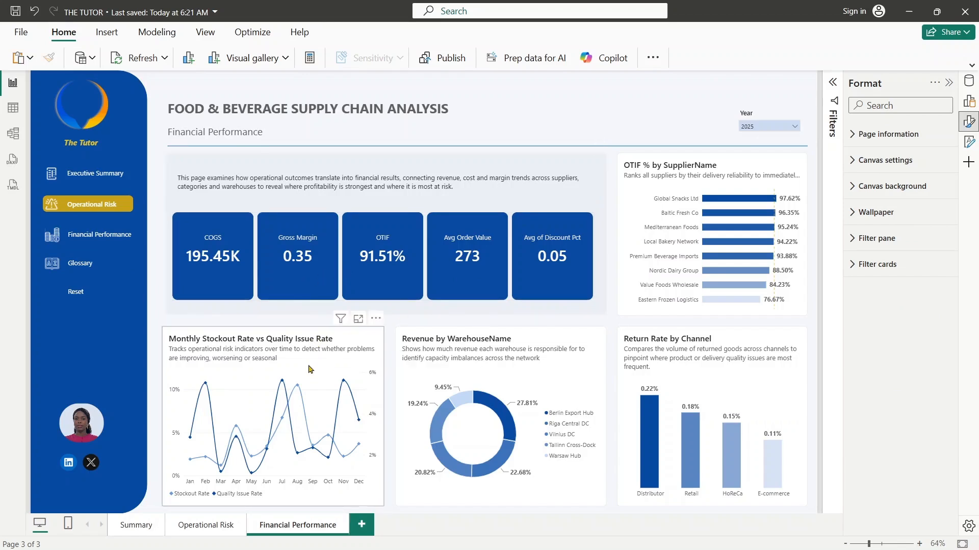
- Replace the X-axis field of the Monthly Stockout Rate vs Quality Issue Rate chart with Quarter
click(329, 352)
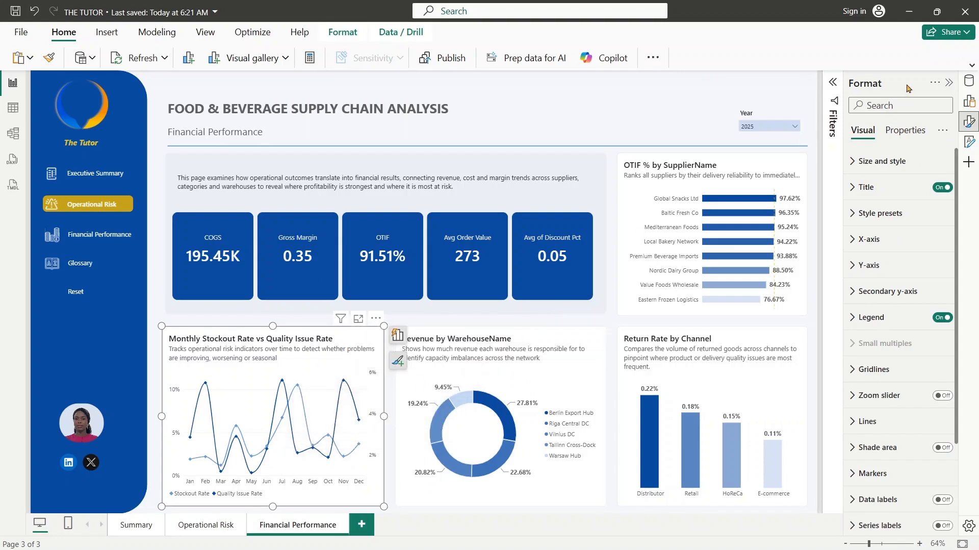
click(969, 81)
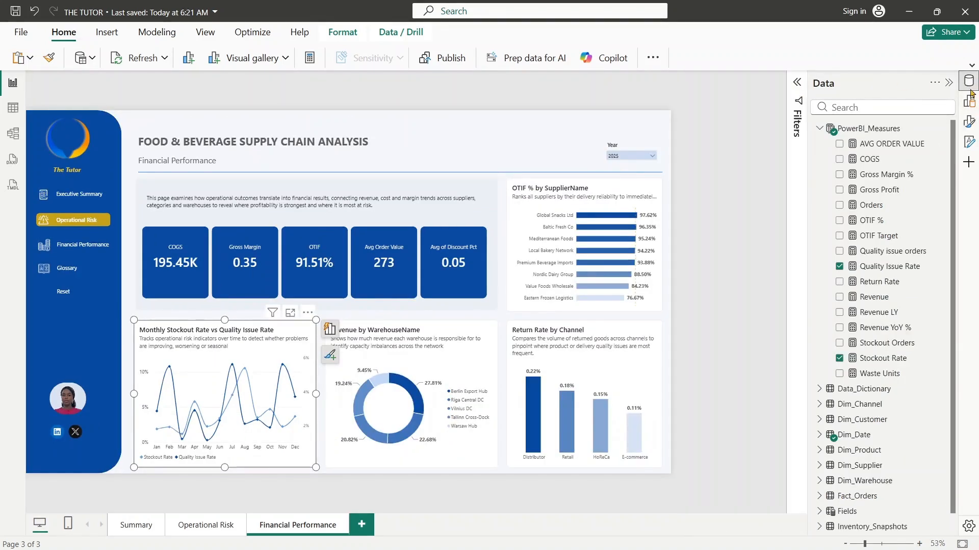
click(798, 83)
click(968, 101)
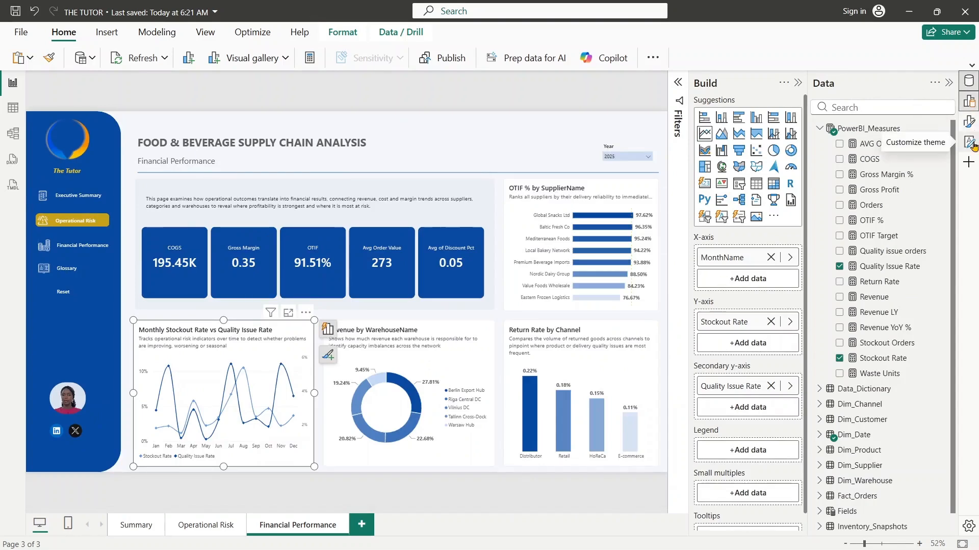
click(971, 143)
click(971, 143)
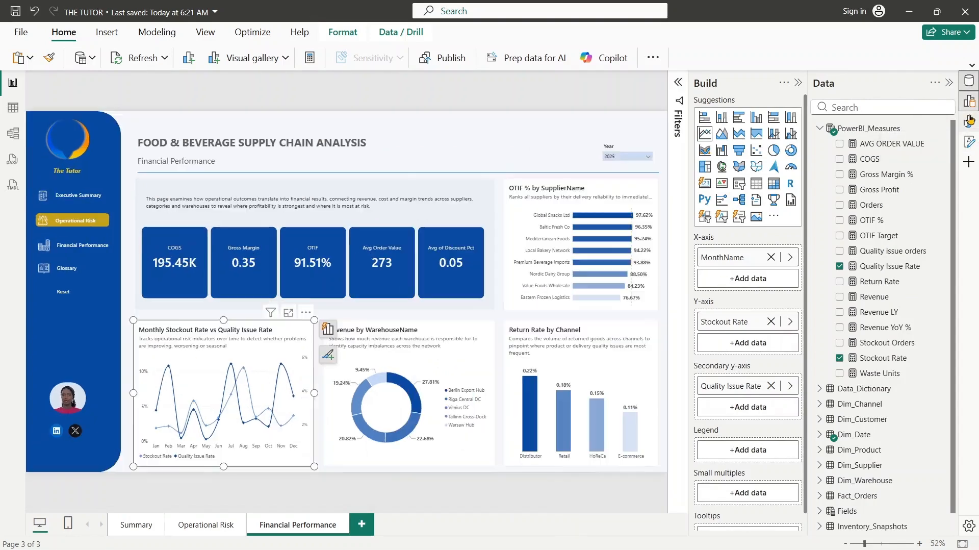
click(970, 122)
click(970, 122)
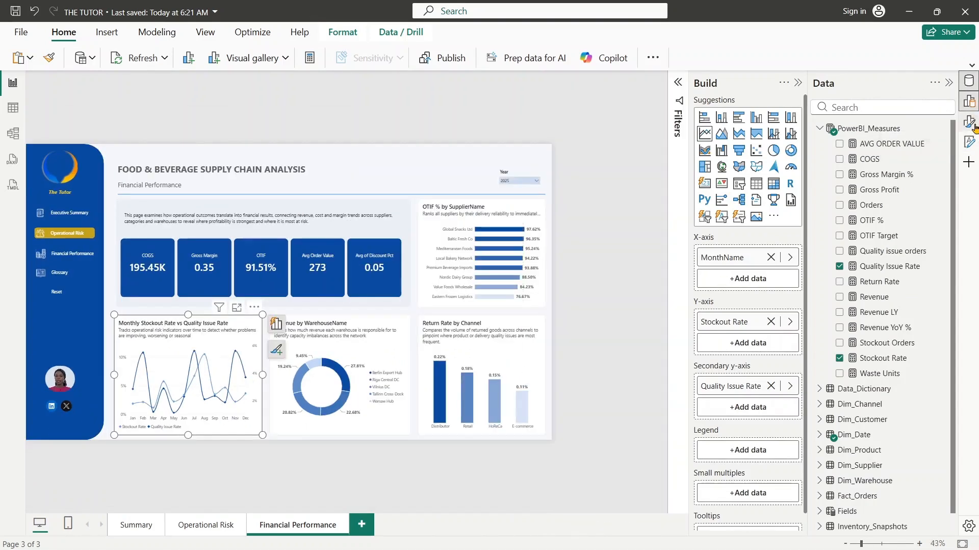
click(947, 83)
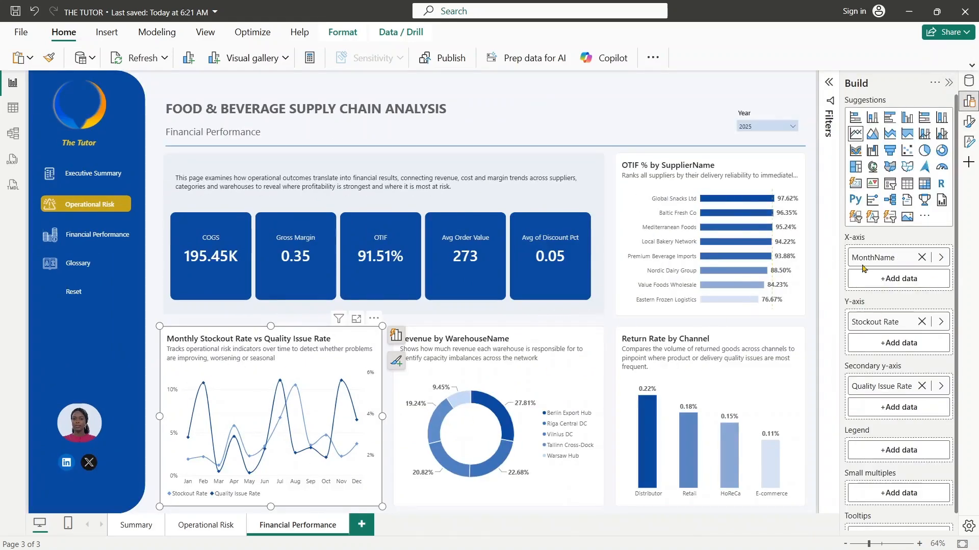
click(942, 259)
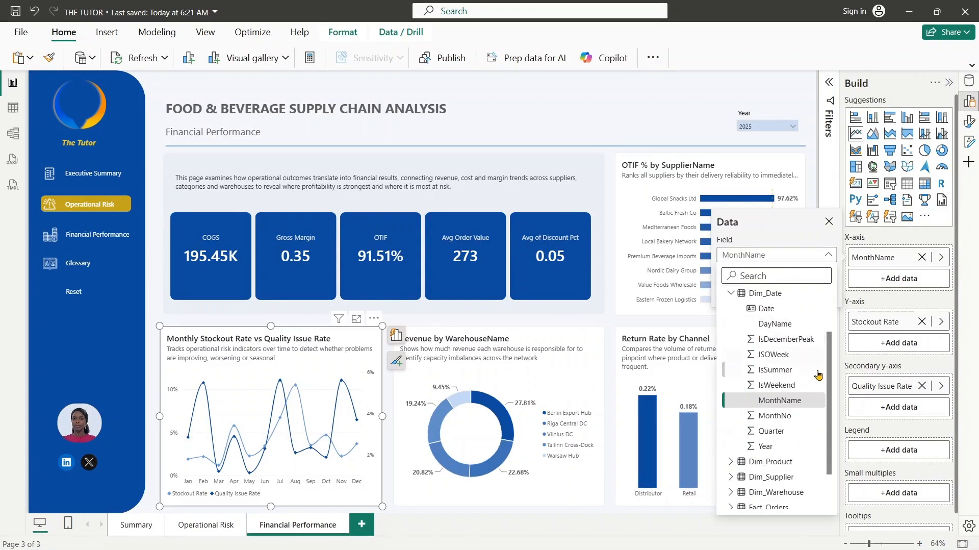
click(771, 430)
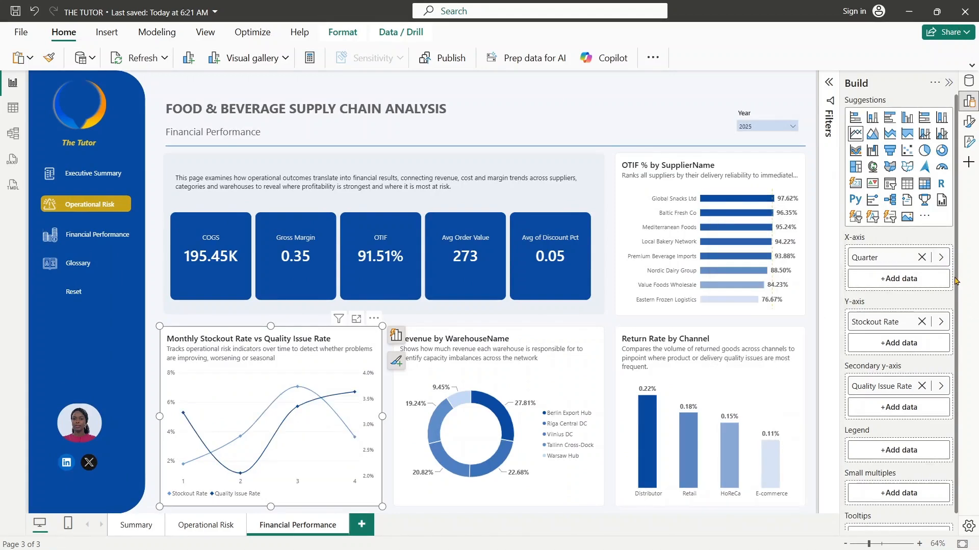
- Try to switch the line chart's measure to Revenue and set its secondary Y-axis to Stockout Rate
click(941, 257)
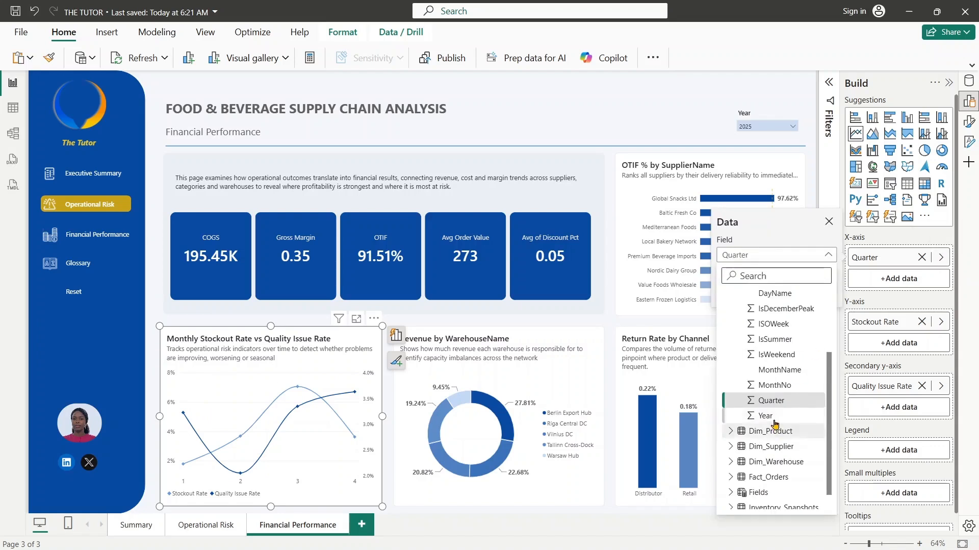
scroll(831, 352, up, 1)
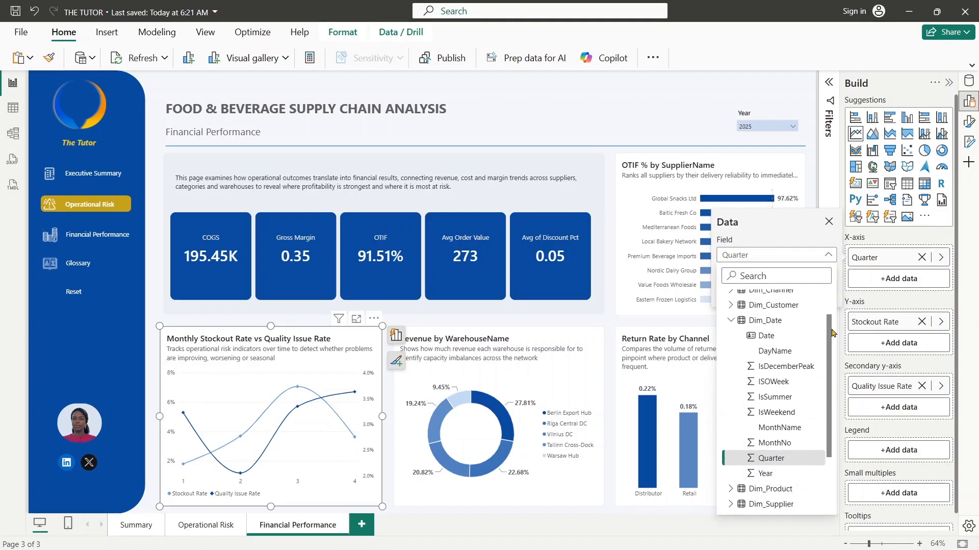
drag(834, 345, 832, 436)
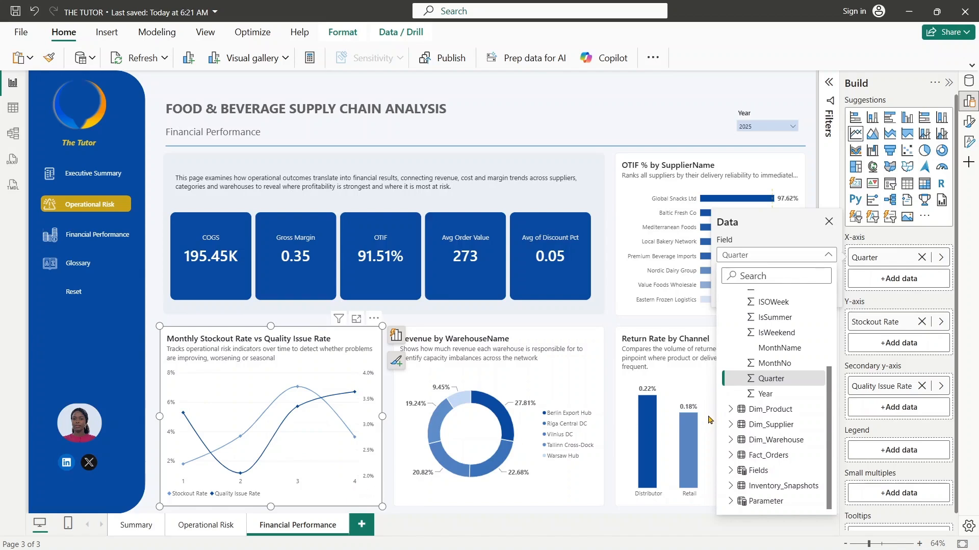
click(944, 324)
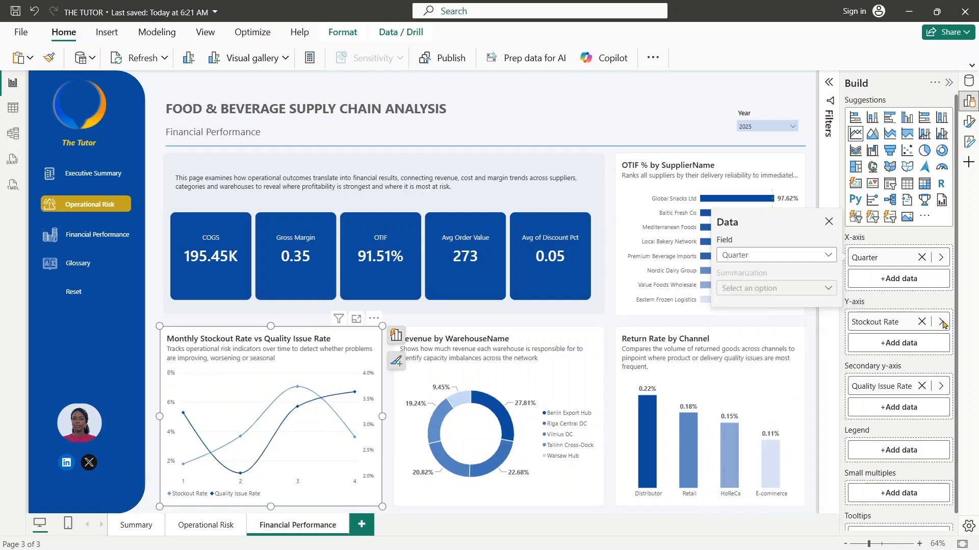
click(795, 258)
text(rev)
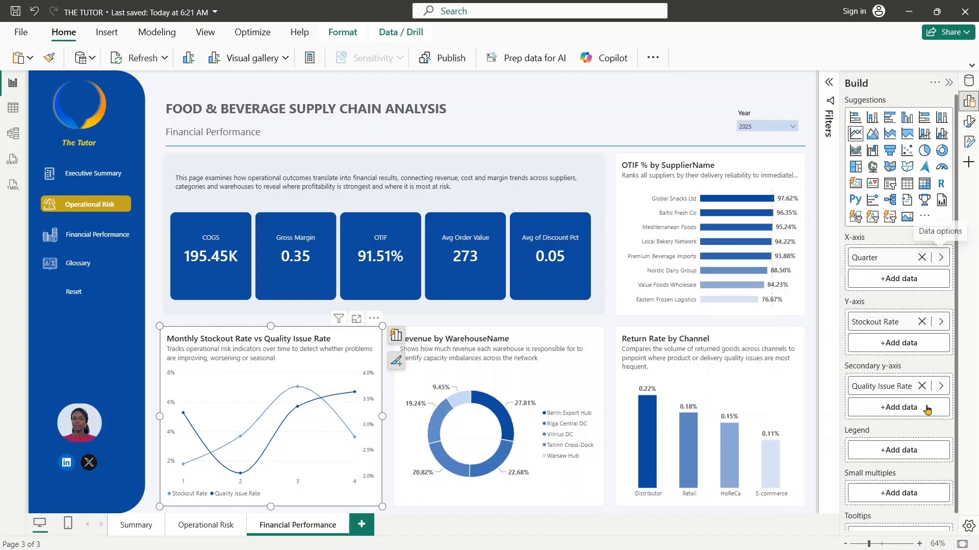
click(942, 386)
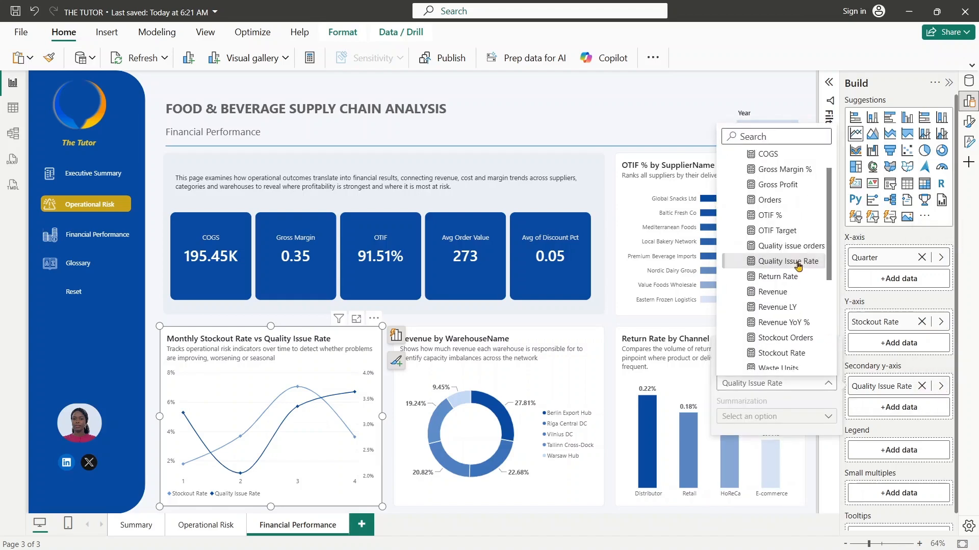
click(793, 357)
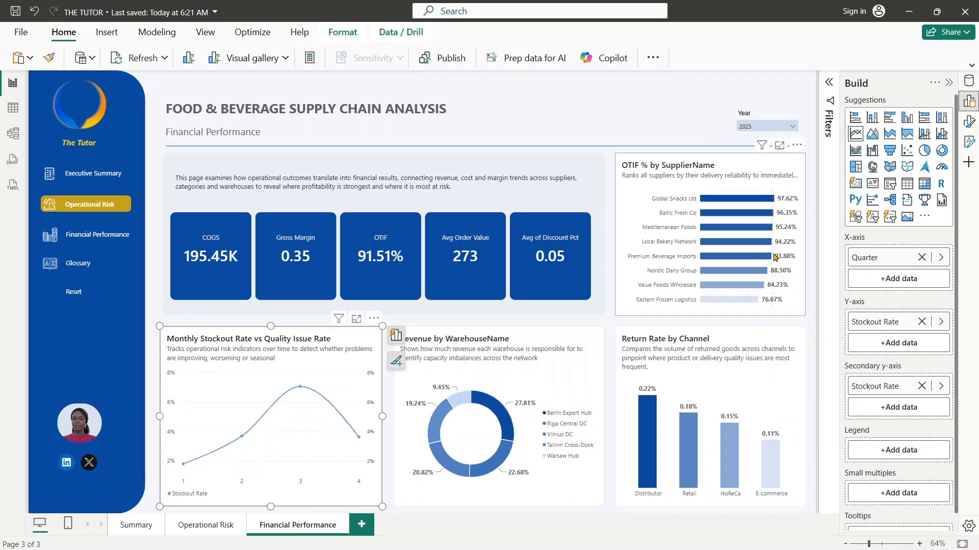
- Convert the chart to a line and stacked column chart with Revenue as columns and Stockout Rate as the line
click(925, 135)
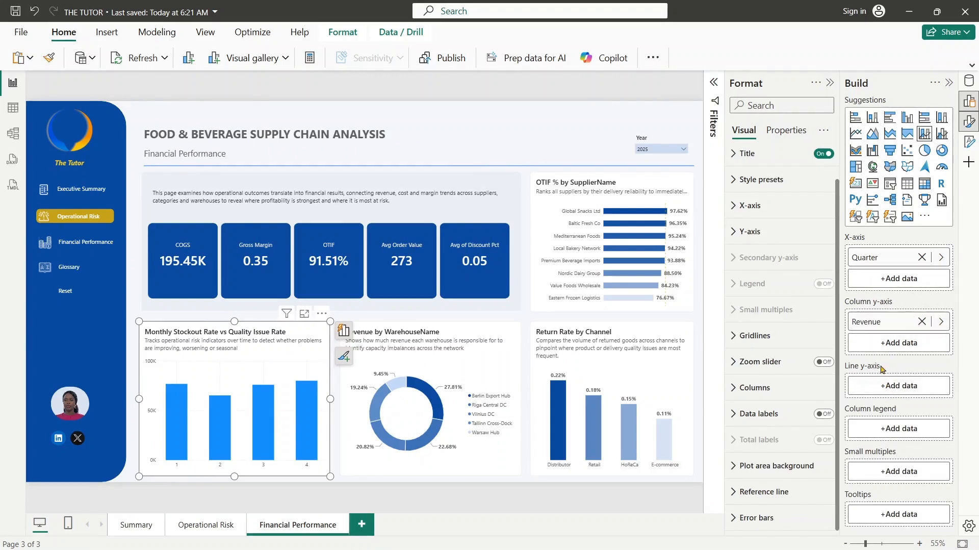
click(889, 387)
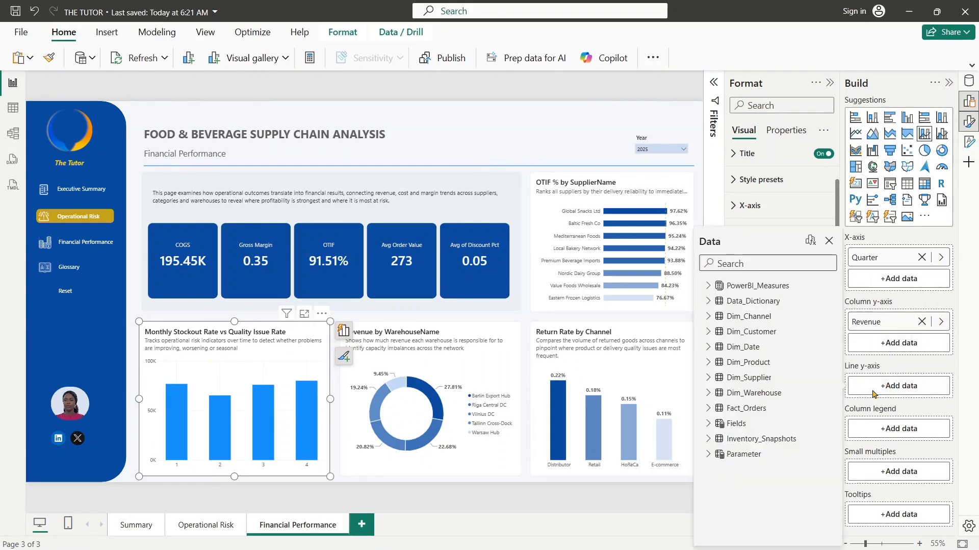
text(stock)
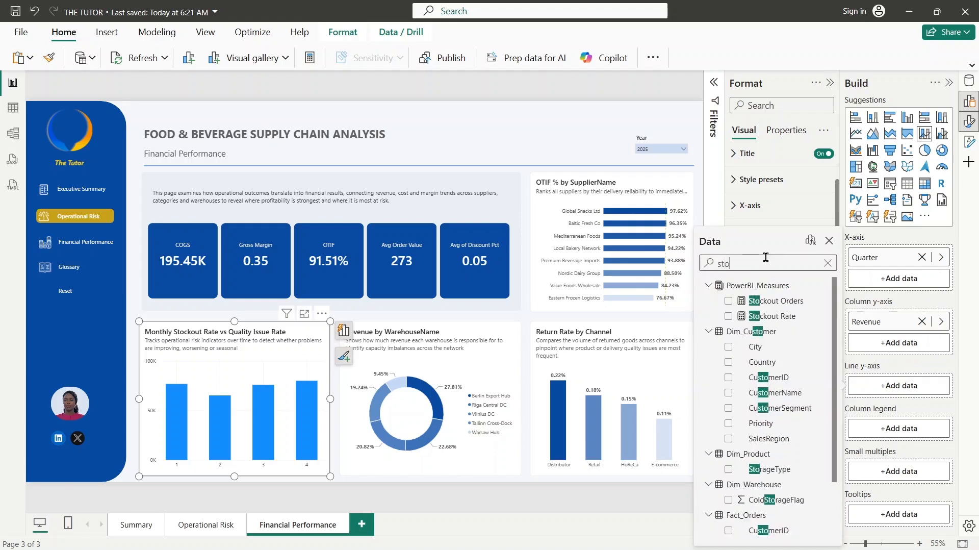
click(772, 316)
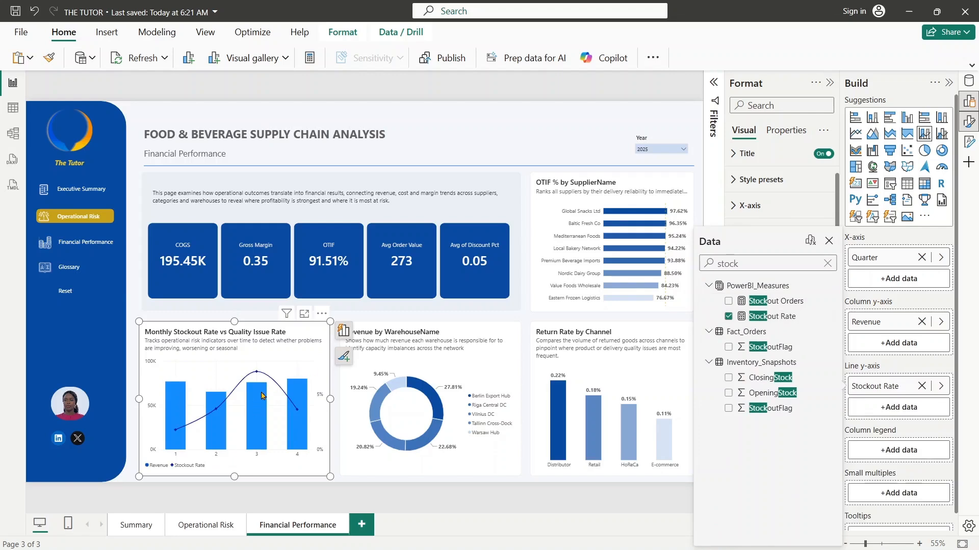
click(954, 79)
click(949, 83)
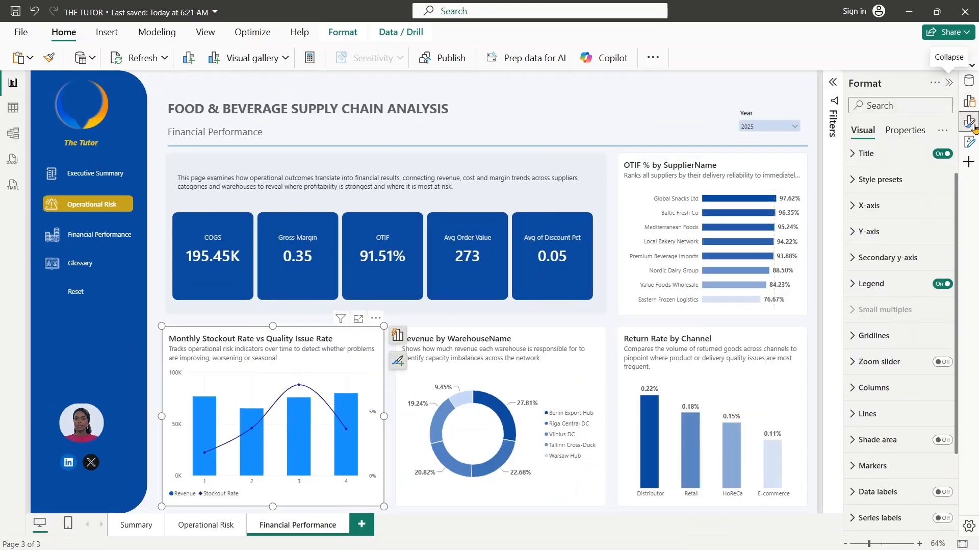
- Open conditional formatting for the chart's column color and move the dialog to uncover the KPI cards
drag(958, 282, 965, 388)
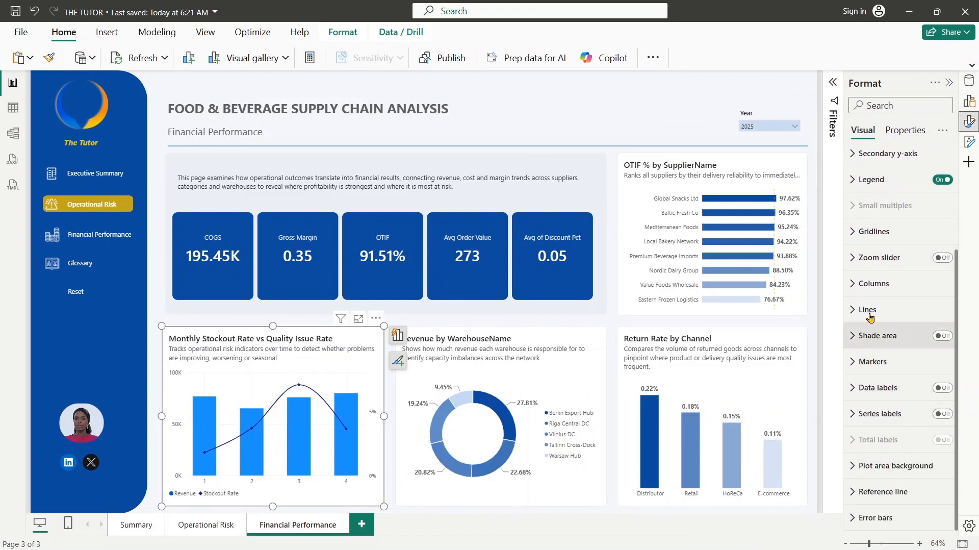
click(870, 287)
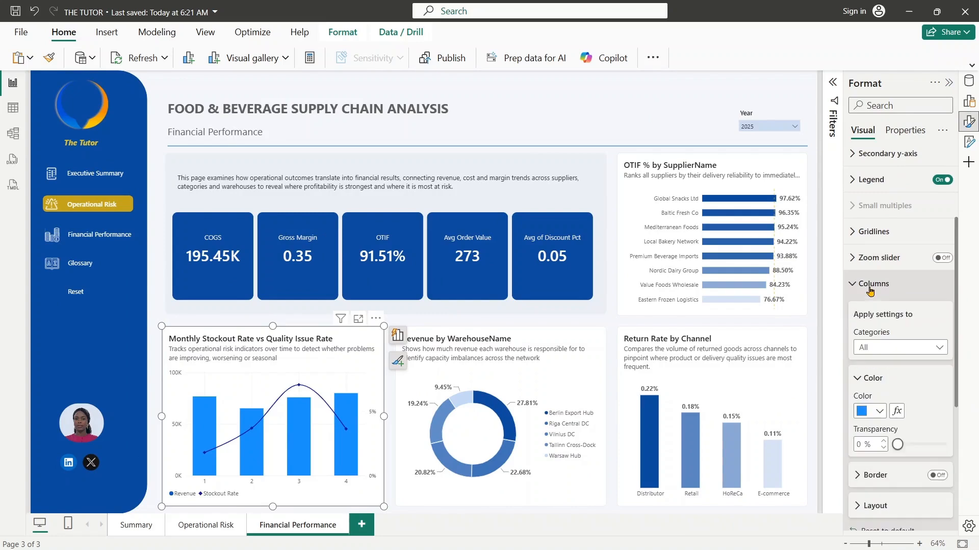
click(898, 412)
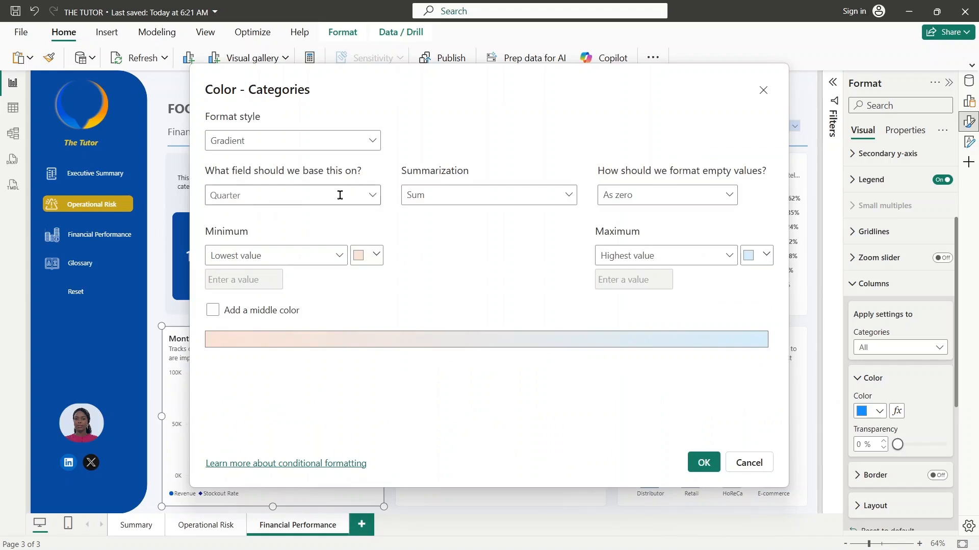
click(758, 258)
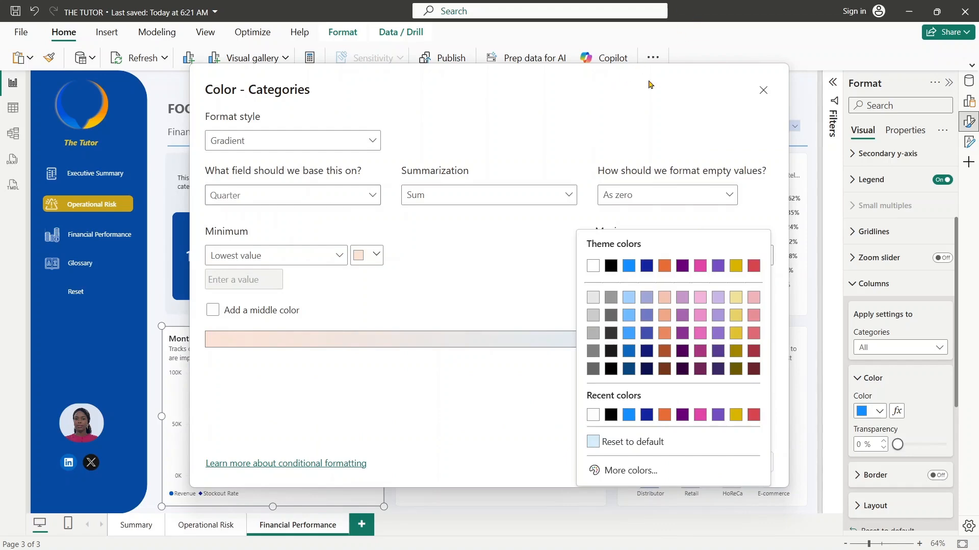
click(575, 99)
drag(575, 99, 736, 70)
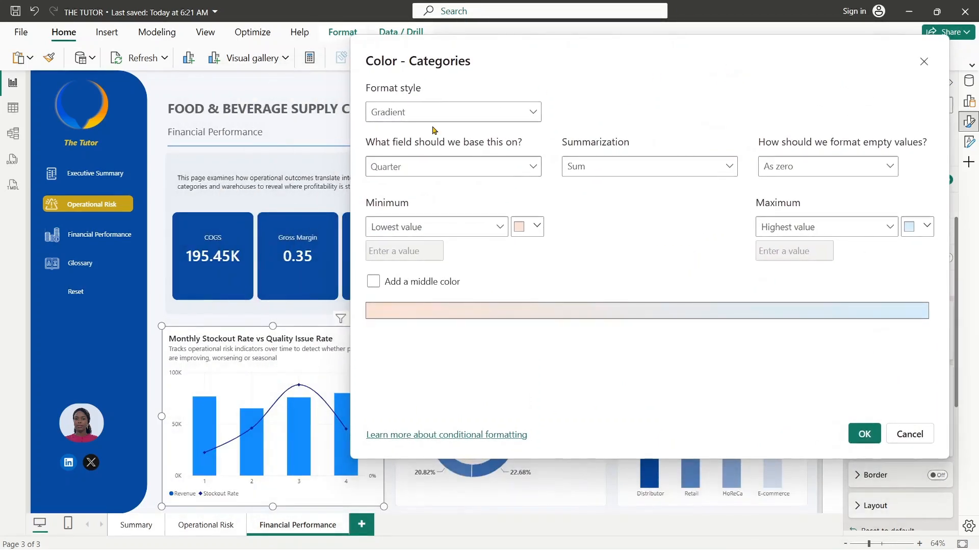
- Sample the dark blue #084AA1 from a KPI card and set it as the gradient's maximum color
key(super+shift+c)
click(332, 288)
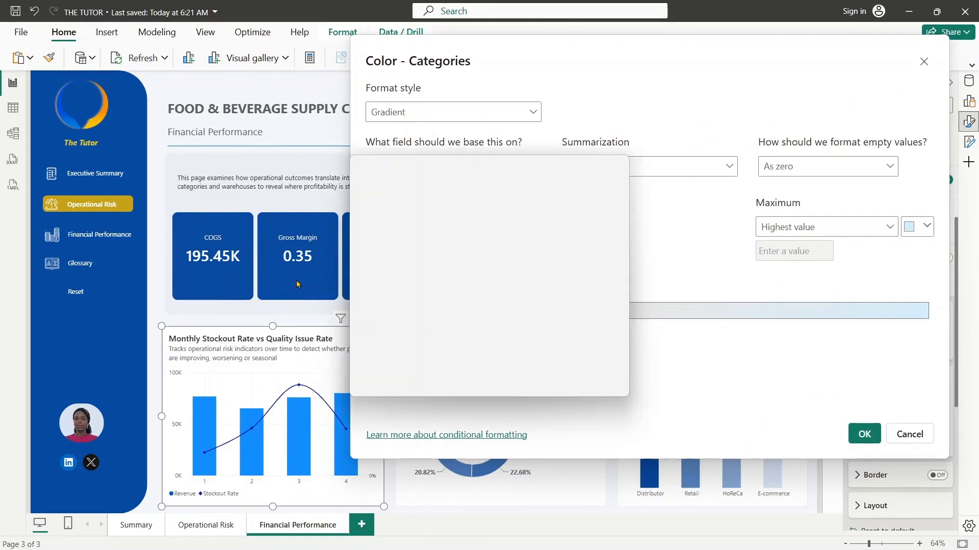
click(607, 245)
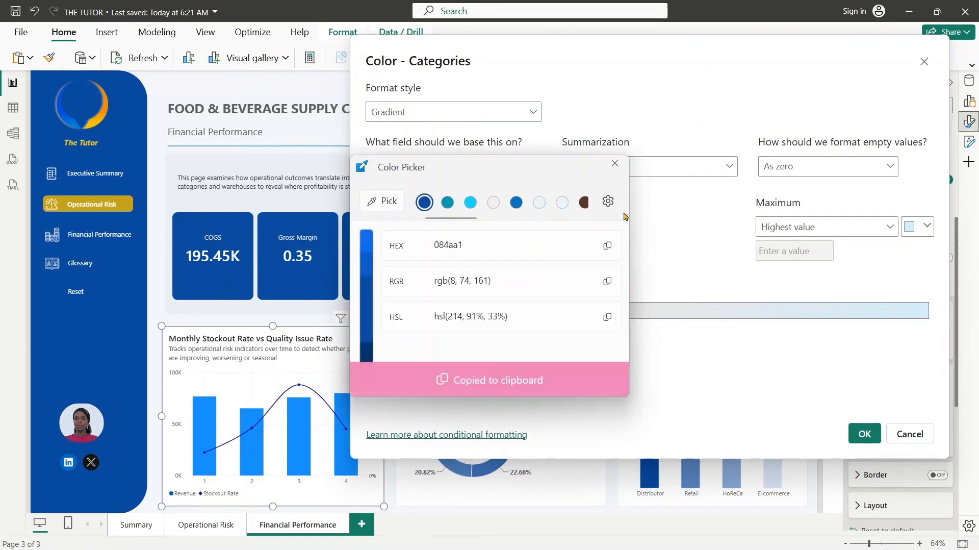
click(614, 163)
click(911, 226)
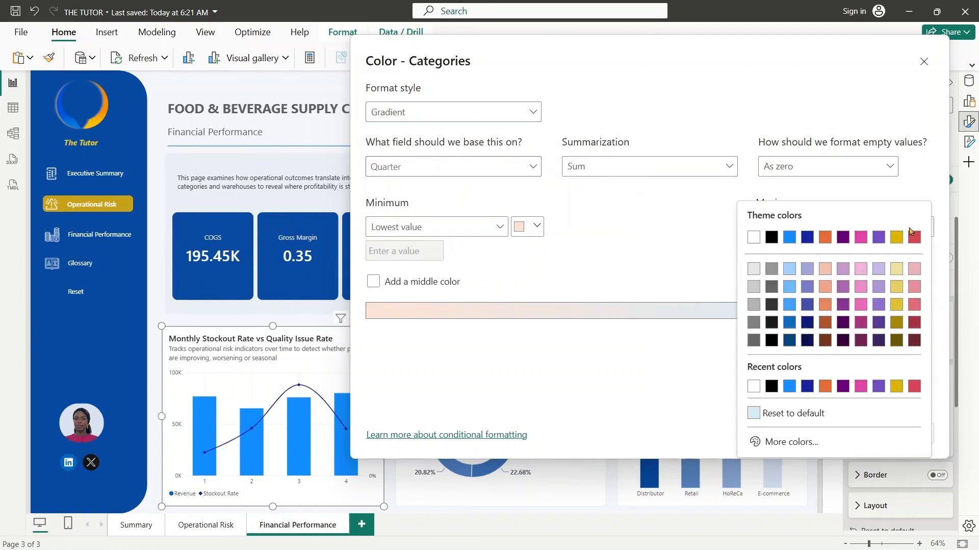
click(776, 443)
key(ctrl+v)
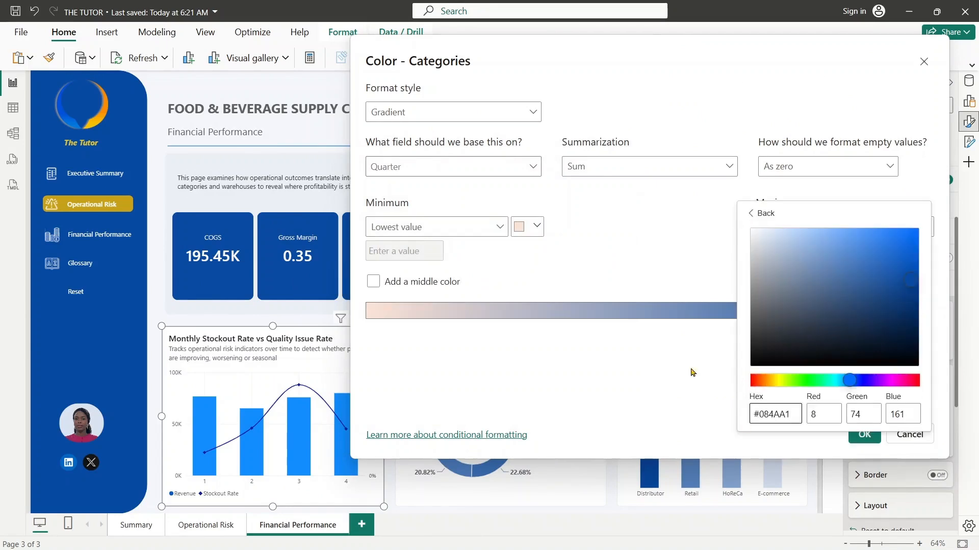
click(697, 289)
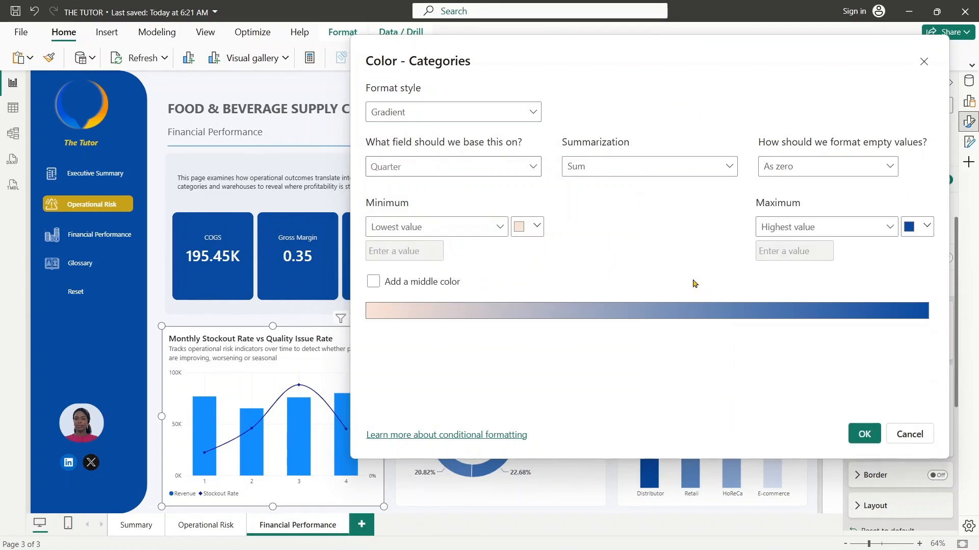
- Set the gradient's minimum color to a light tint of the same blue and apply it to the columns
click(533, 228)
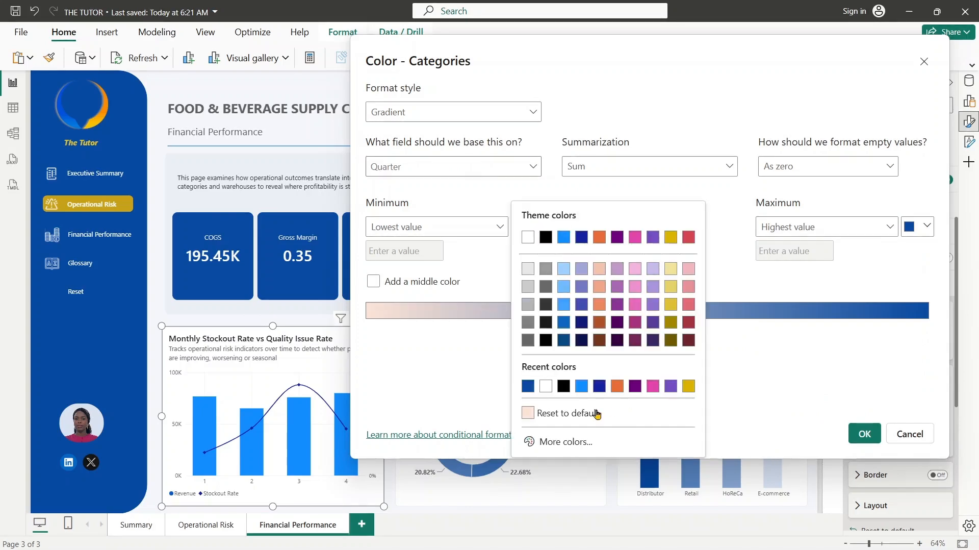
click(530, 386)
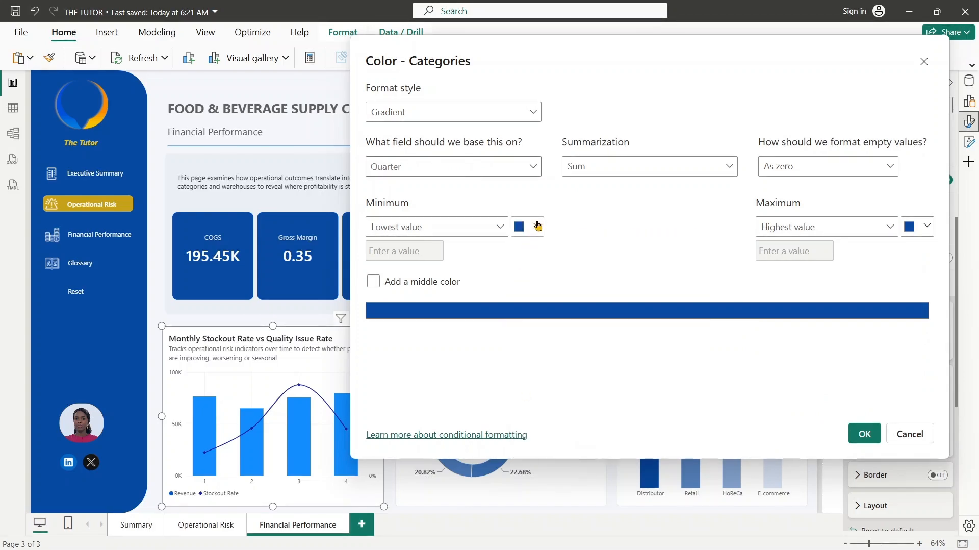
click(536, 225)
click(567, 441)
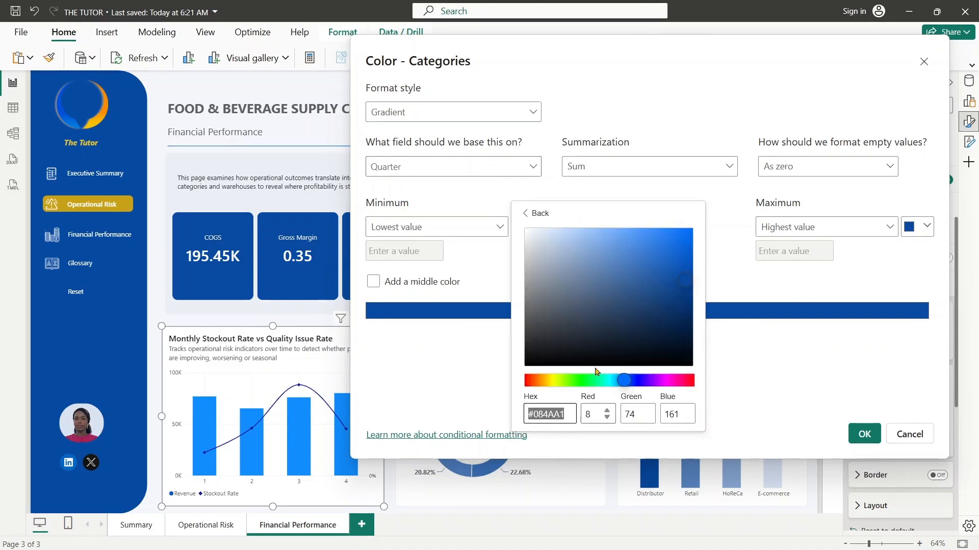
click(570, 239)
mouse_move(570, 238)
mouse_down()
mouse_move(559, 230)
mouse_move(568, 239)
mouse_up()
click(637, 190)
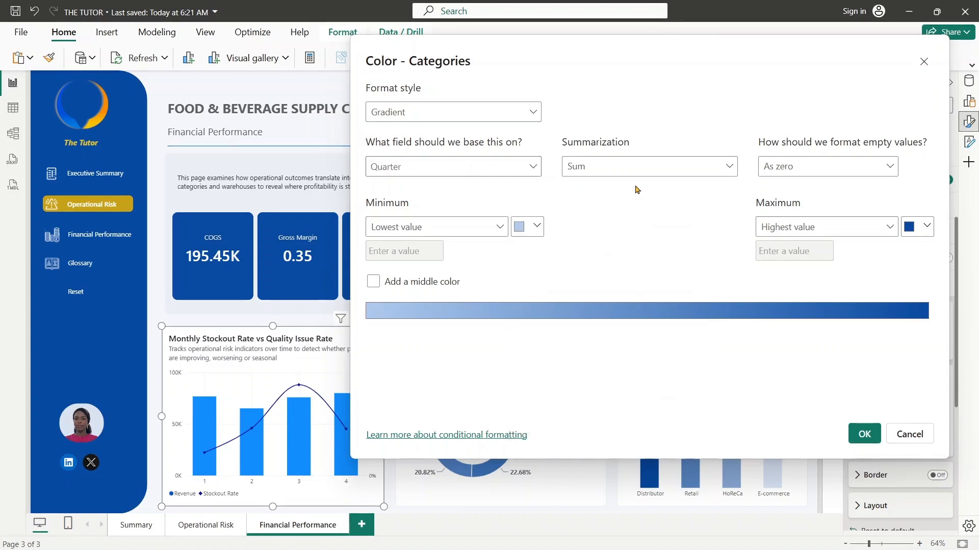
click(864, 434)
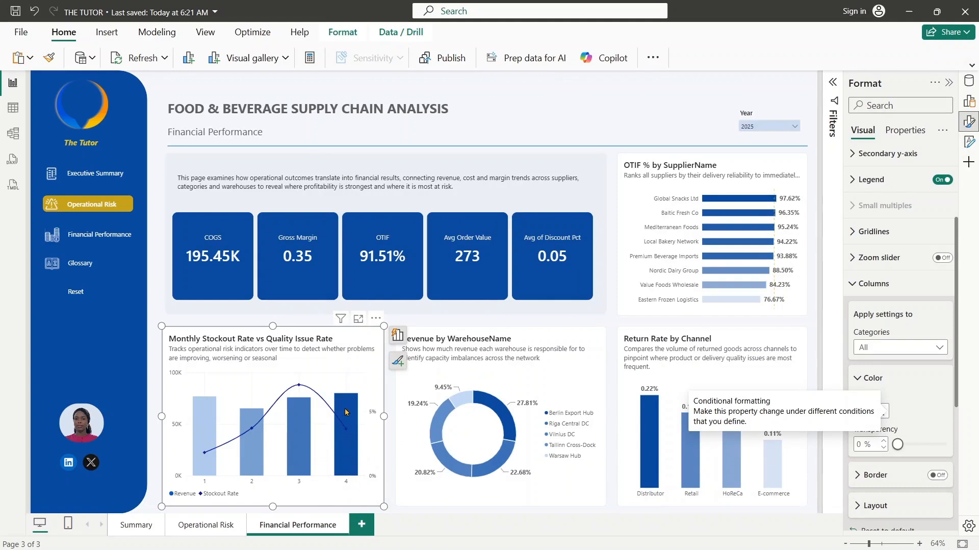
- Base the gradient color of the quarterly chart's columns on the Revenue field
mouse_move(345, 411)
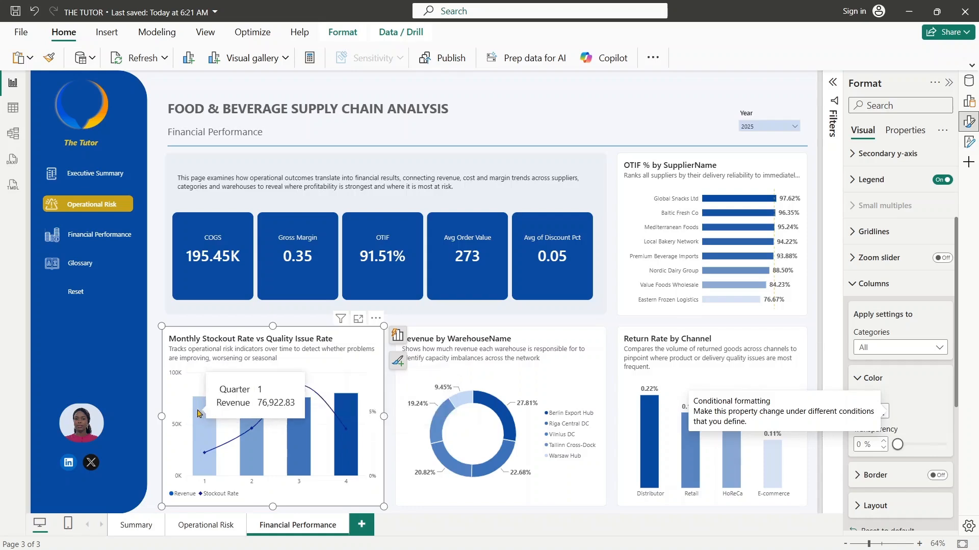
mouse_move(295, 431)
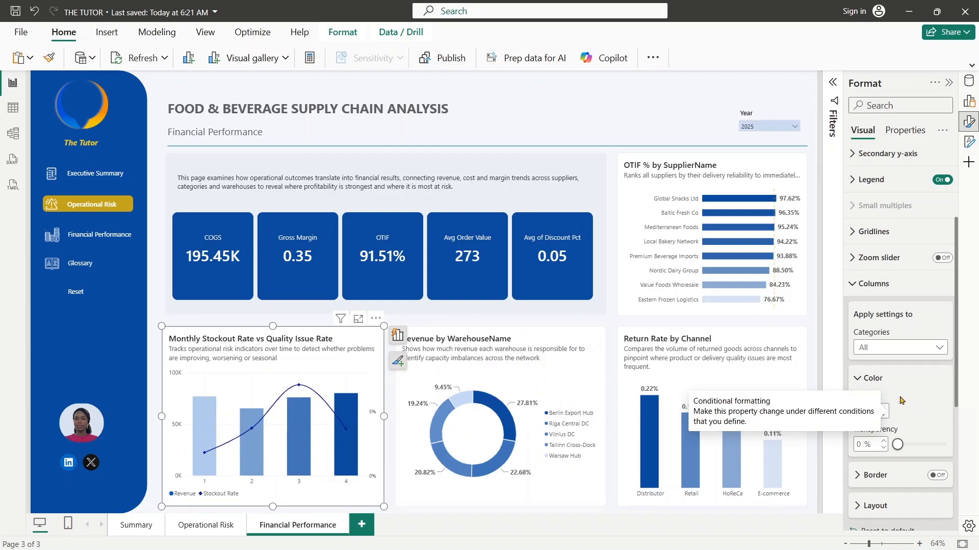
click(863, 411)
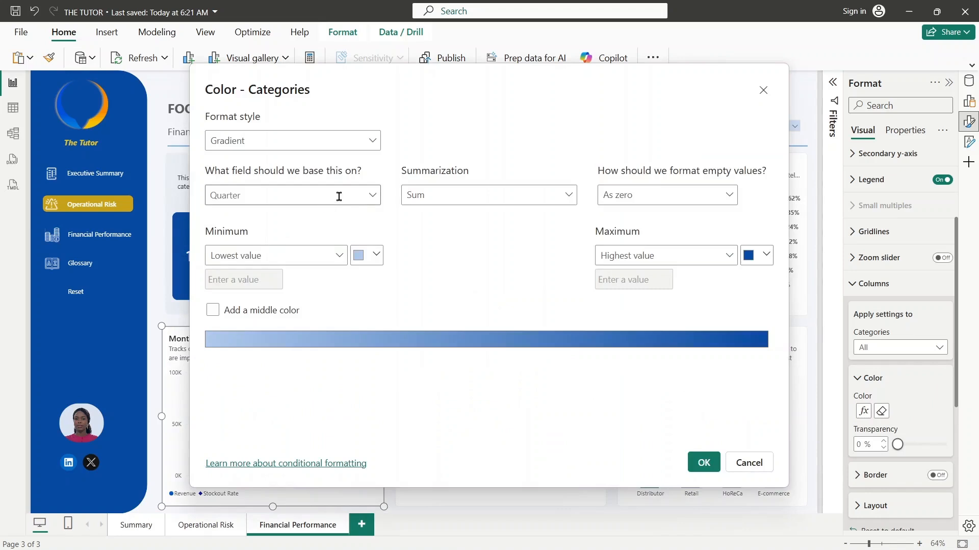
click(373, 195)
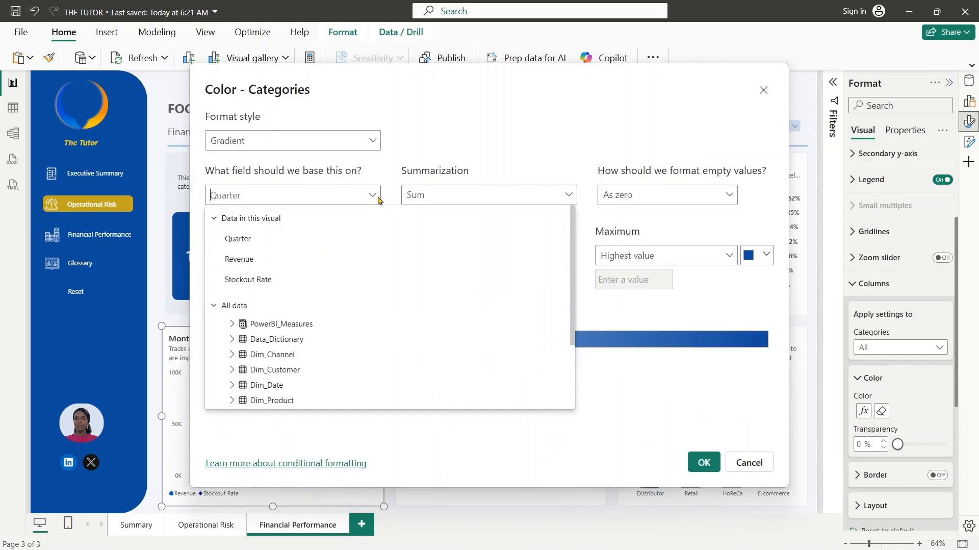
click(294, 260)
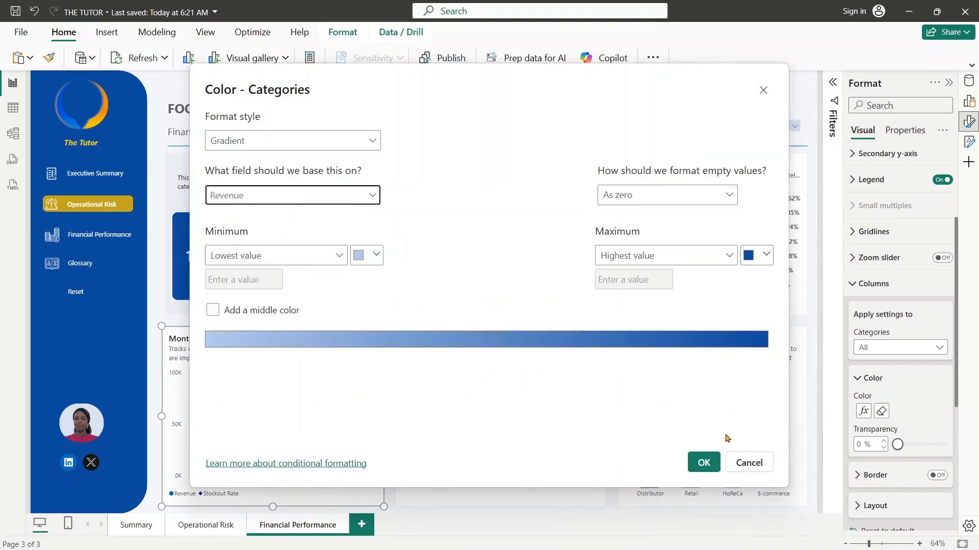
click(703, 462)
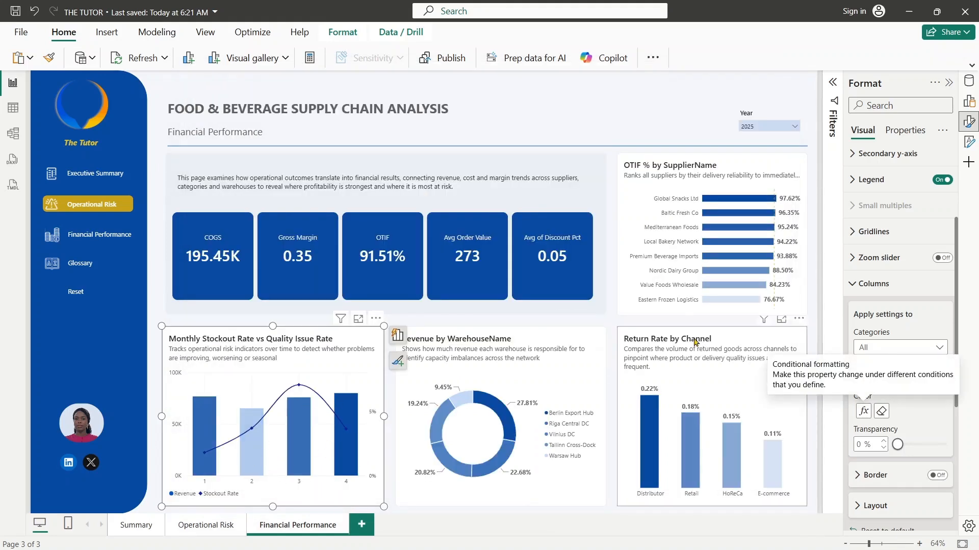
- Recolor the chart's Stockout Rate line with the lighter blue from the recent colors
click(855, 283)
click(852, 309)
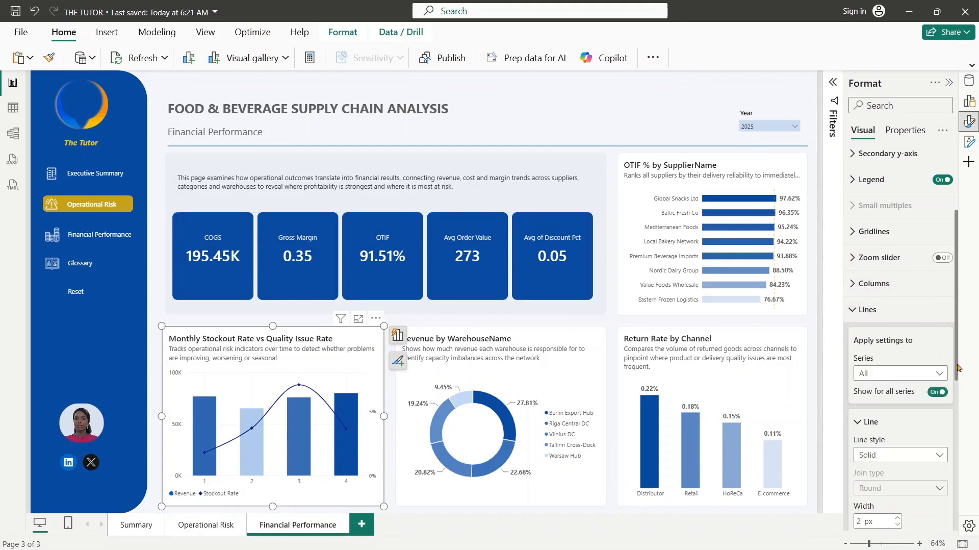
drag(957, 367, 958, 464)
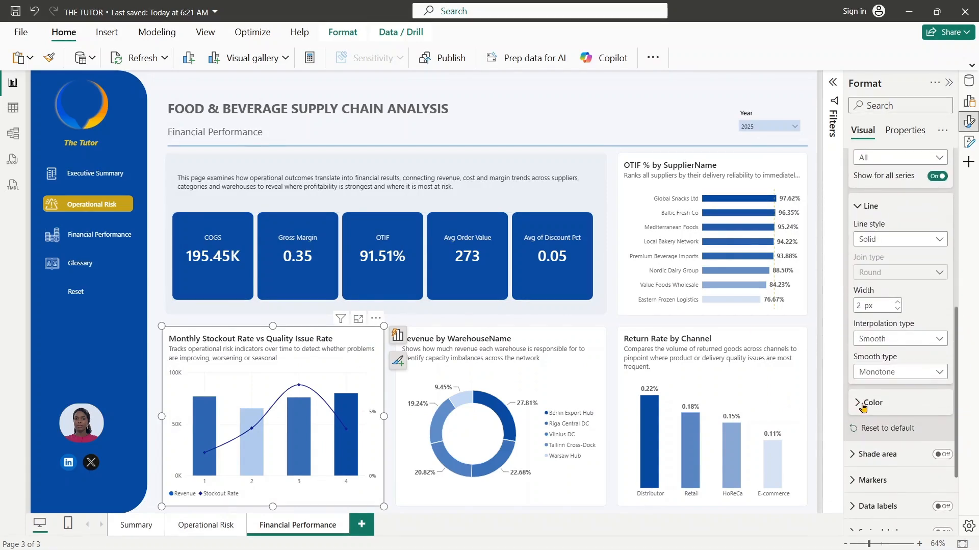
click(862, 402)
click(876, 435)
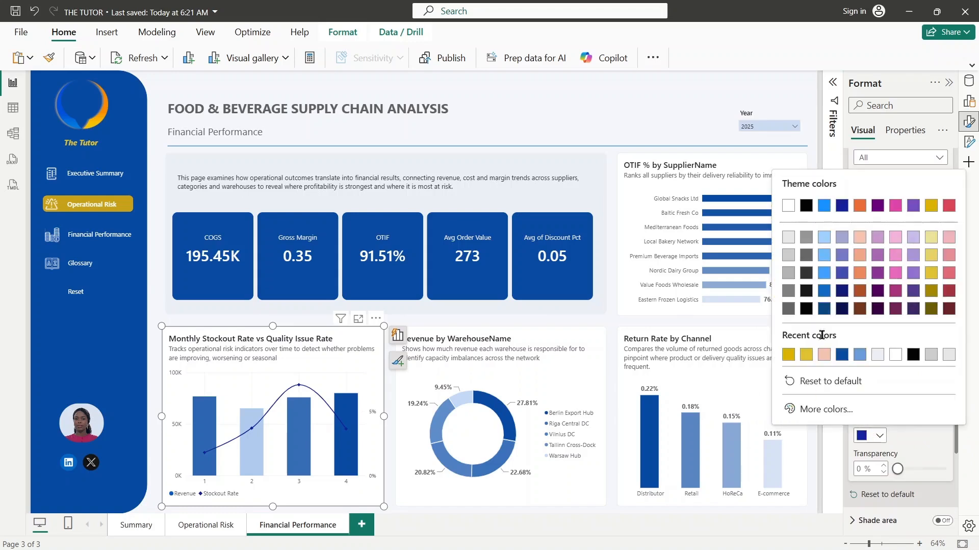
click(860, 354)
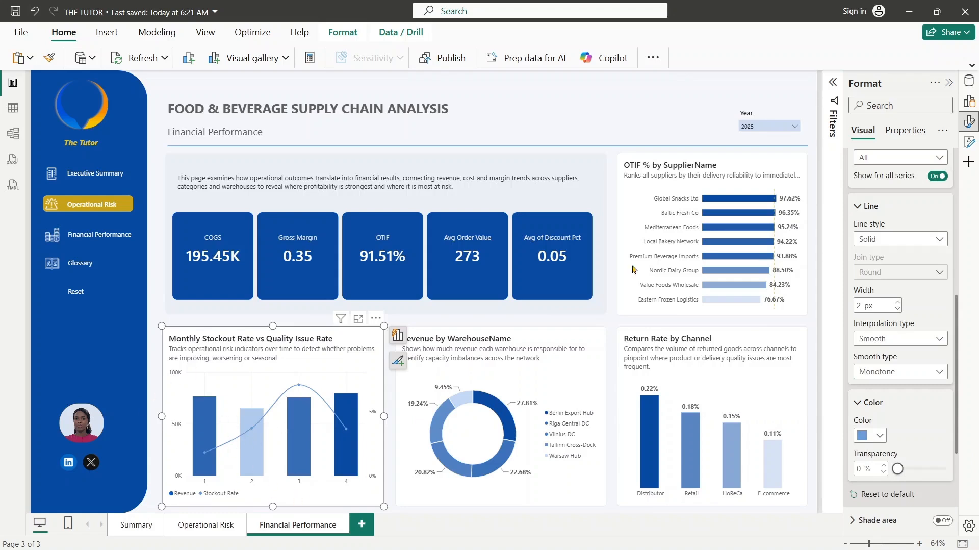
- Change the line and column chart's title to "Revenue vs Gross Margin Trend"
drag(956, 316, 956, 168)
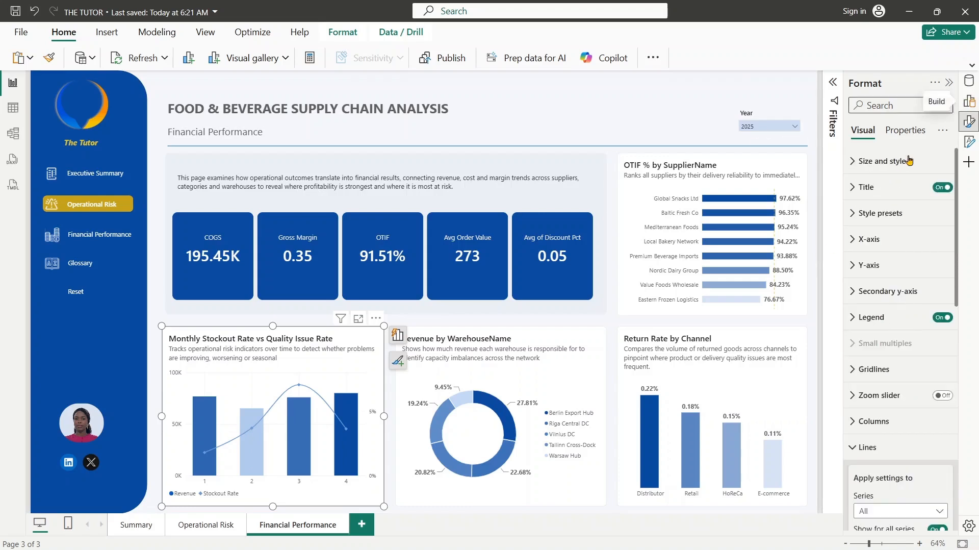
click(865, 187)
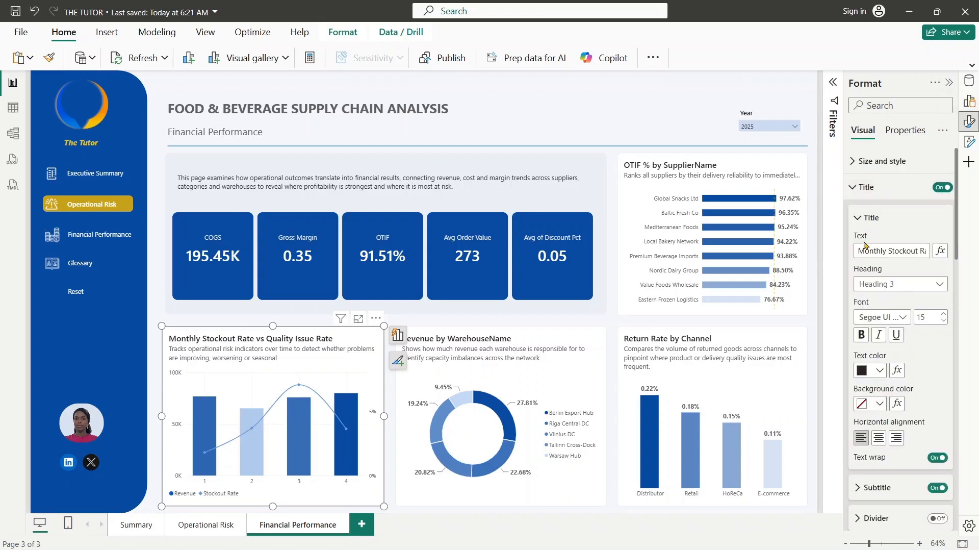
click(864, 245)
key(ctrl+a)
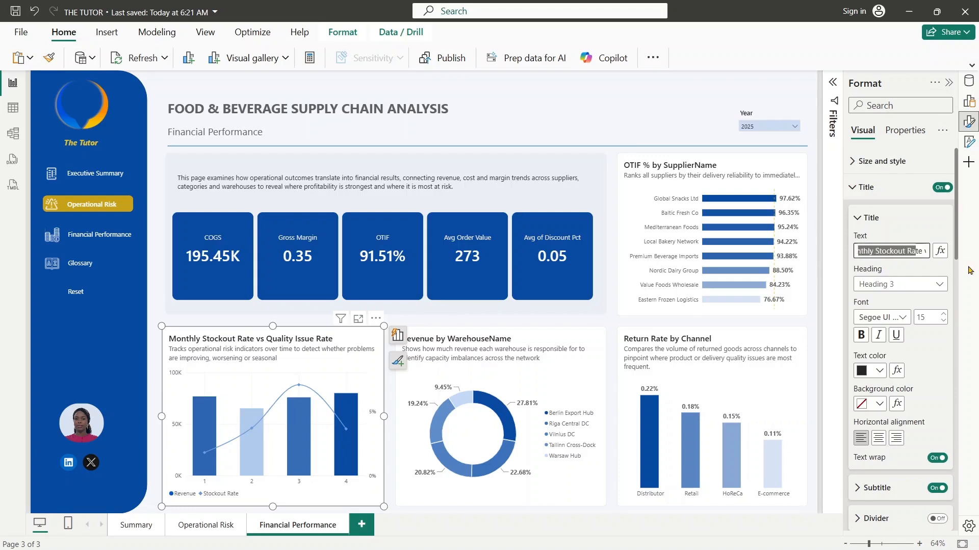
text(M)
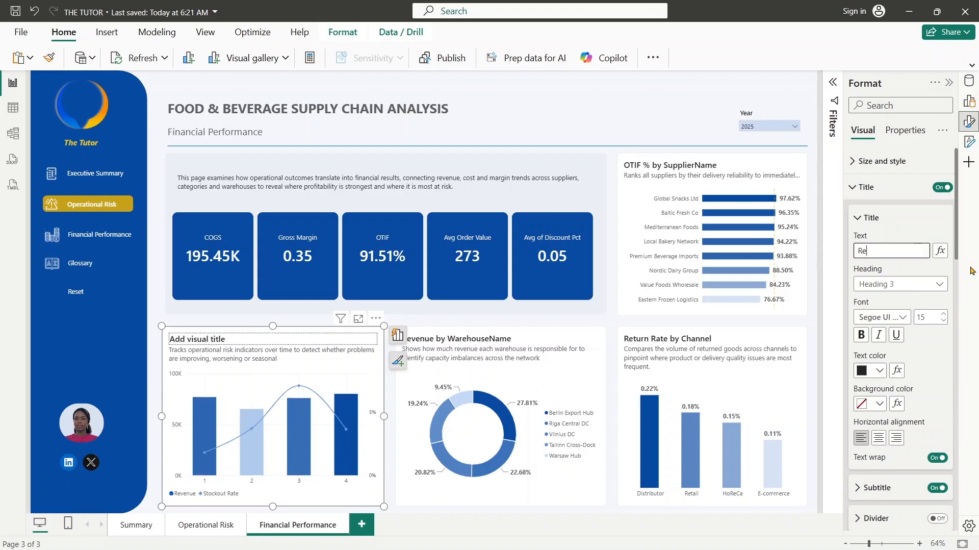
text(Revenue)
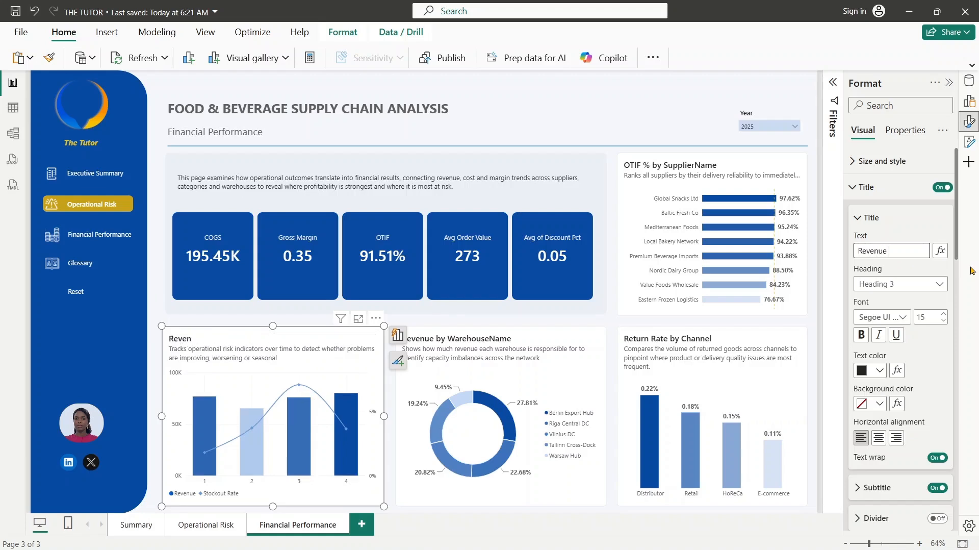
text( vs Gross Margin)
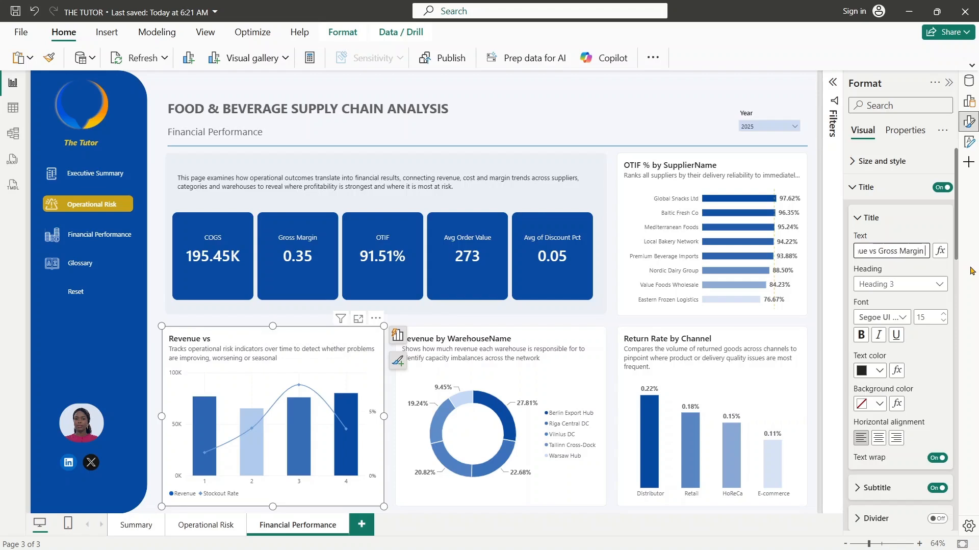
text( Trend)
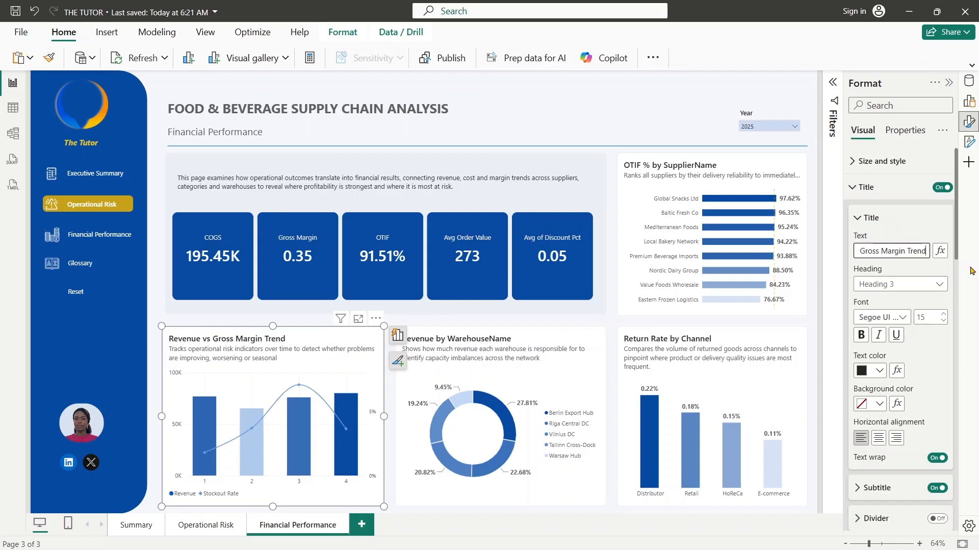
- Set the chart's subtitle to "Shows how both revenue and gross margin have moved across quarters to reveal whether financial performance is consistently improving over time."
scroll(887, 265, down, 5)
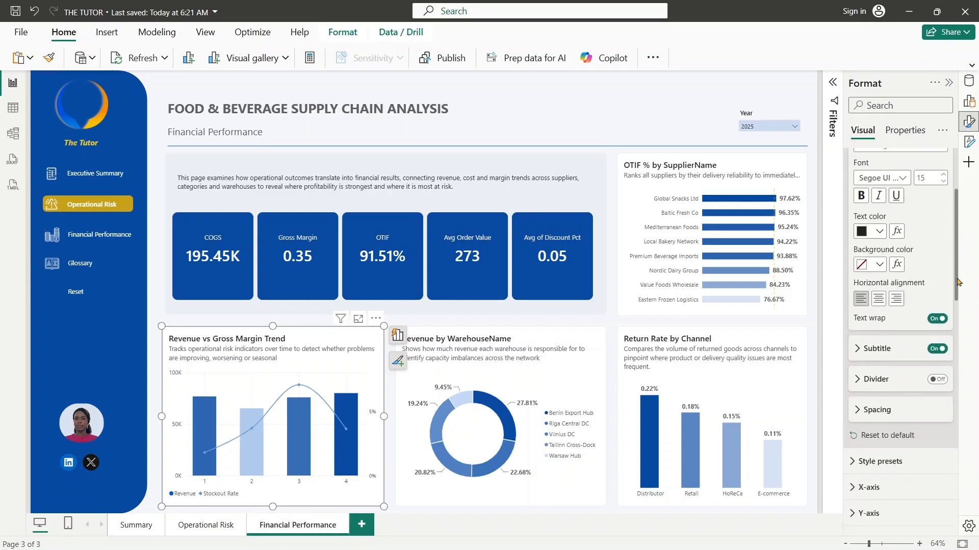
click(865, 274)
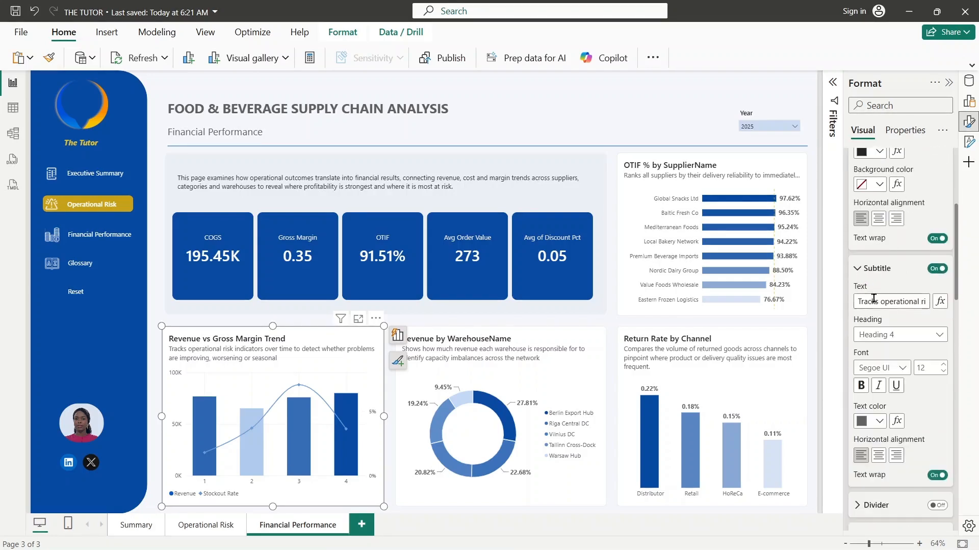
drag(856, 301, 978, 336)
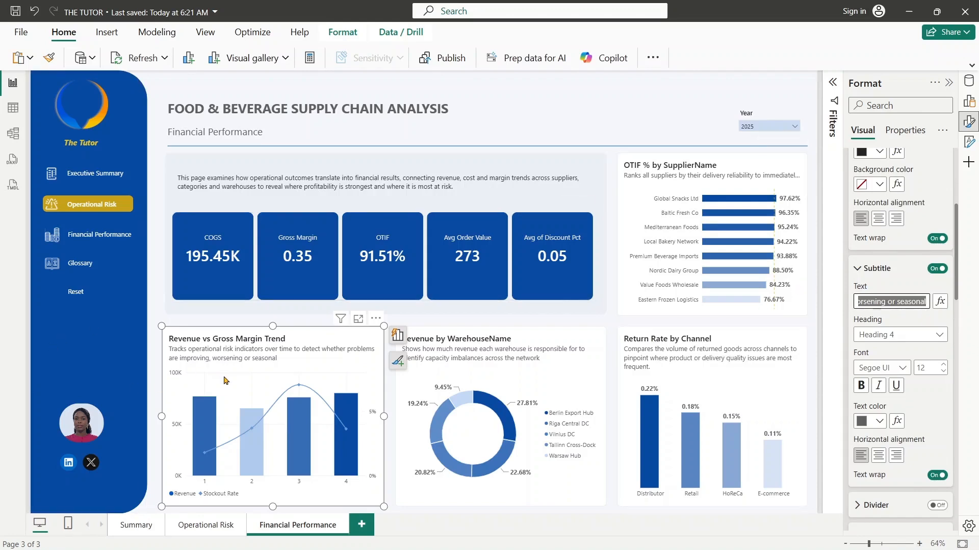
key(BackSpace)
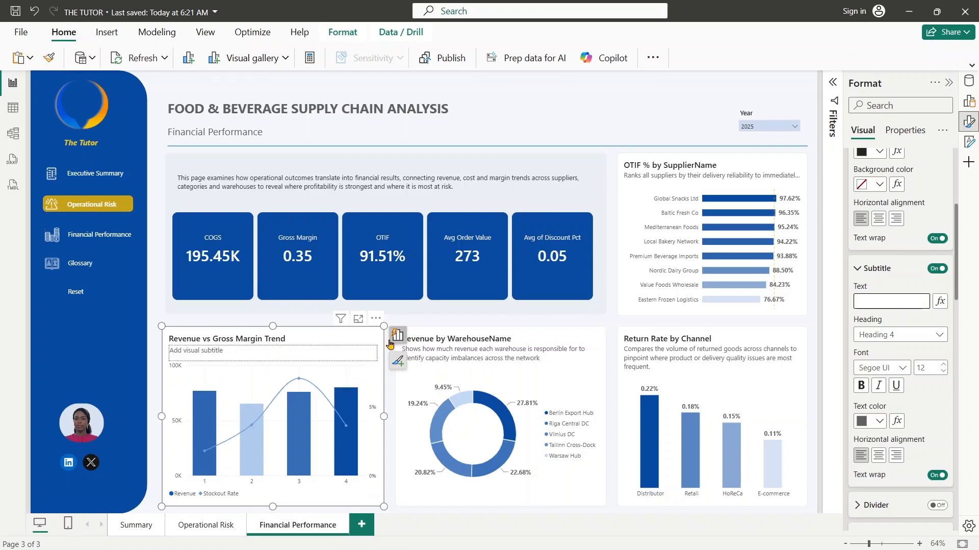
text(Shows how both revenue and gross margin have moved across quarters to reveal whether financial performance is consistently improving over time.)
scroll(901, 388, down, 6)
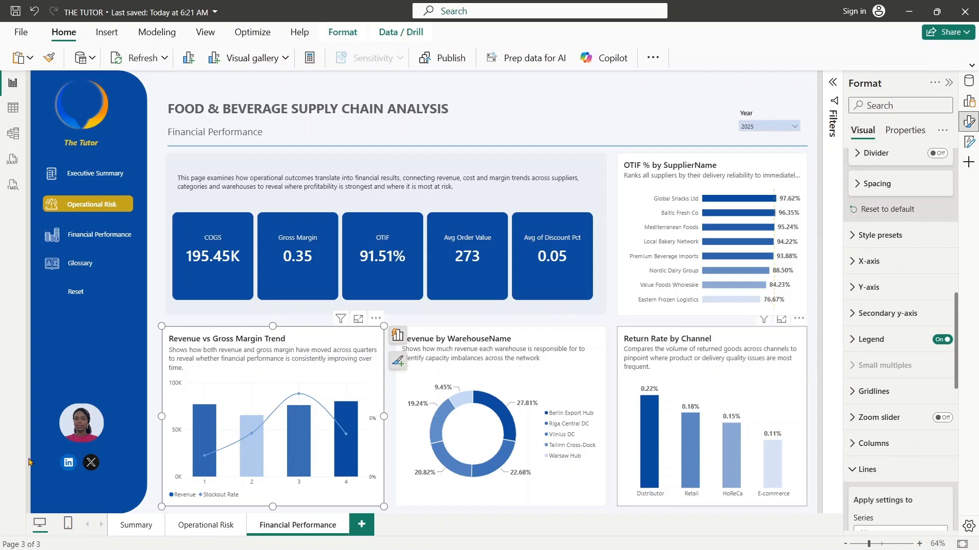
- Replace the legend field of the Revenue by WarehouseName donut chart with Category from Dim_Product
click(482, 351)
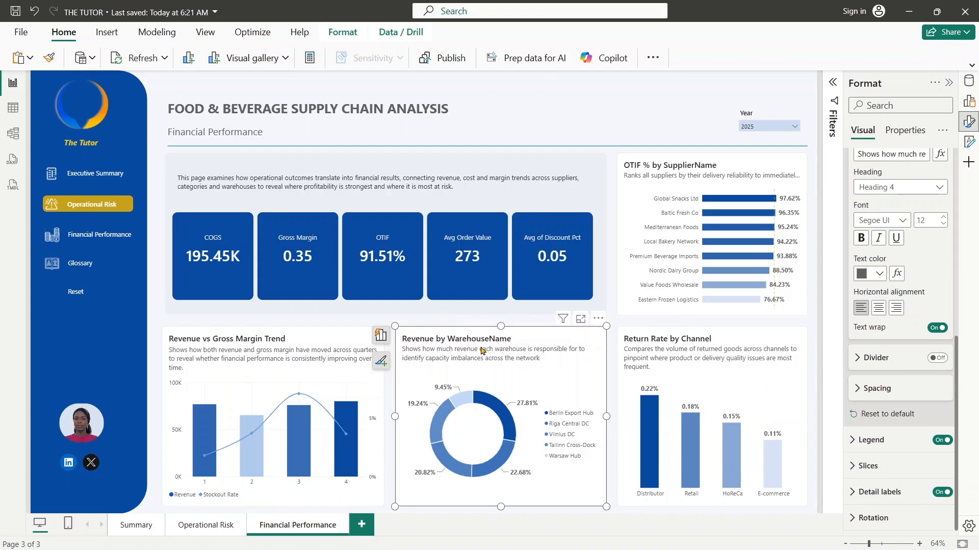
click(970, 106)
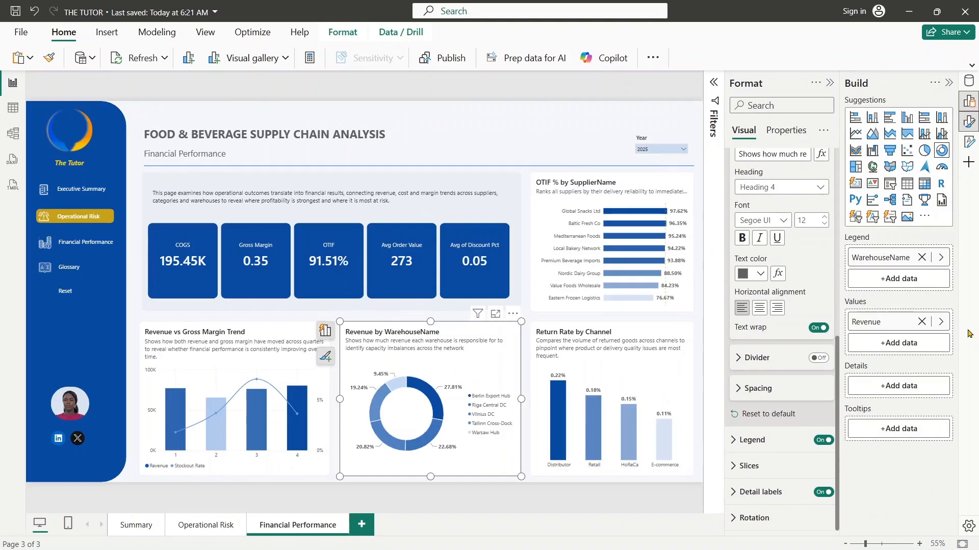
click(942, 258)
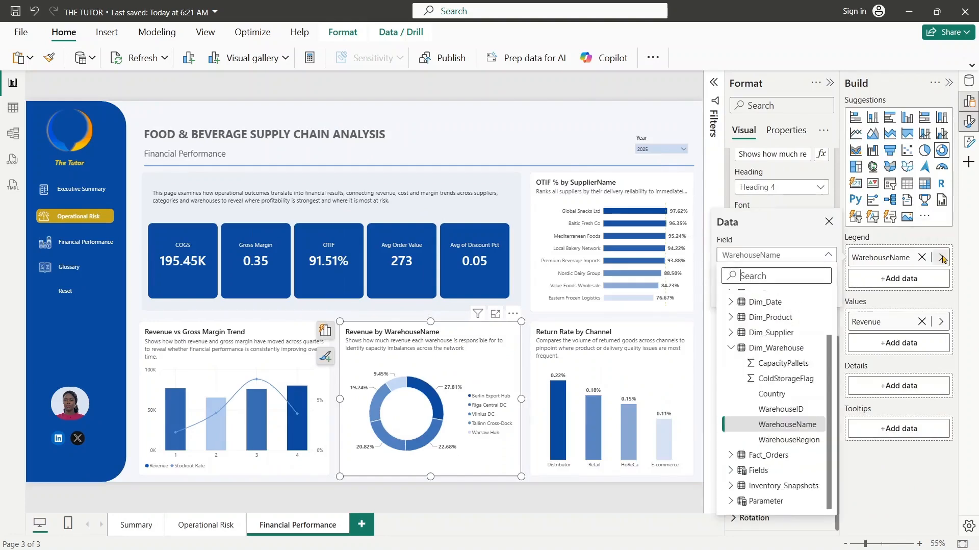
click(775, 276)
text(cate)
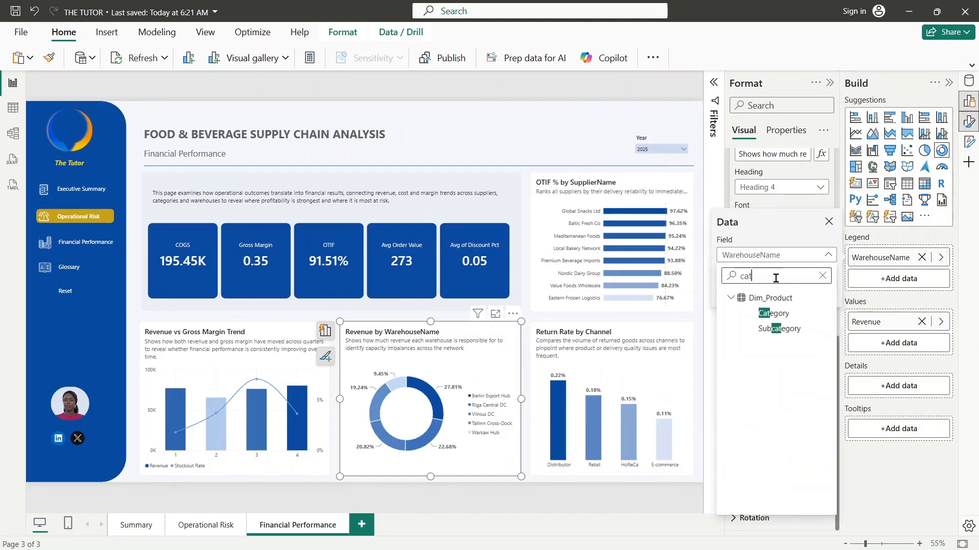
click(784, 318)
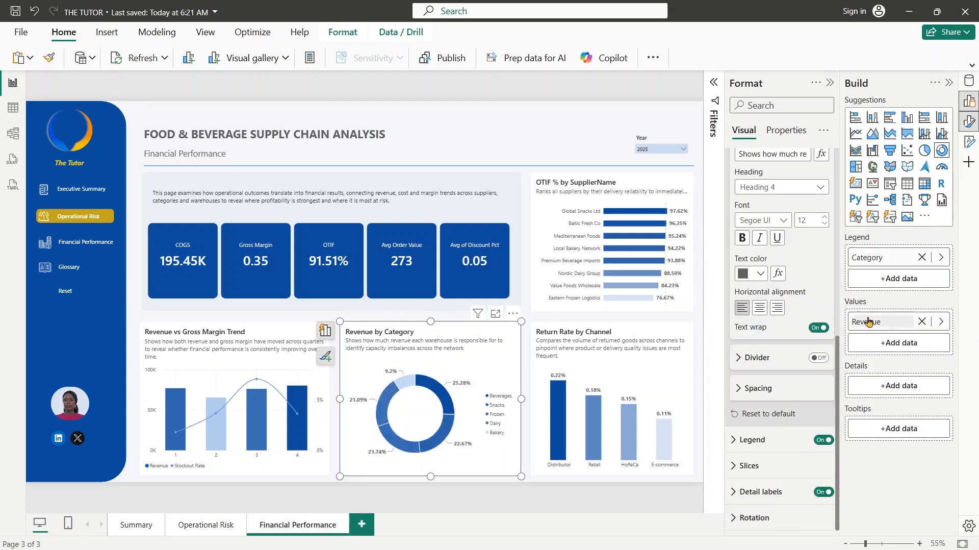
- Replace the donut chart's values field with the Gross Margin % measure
click(941, 323)
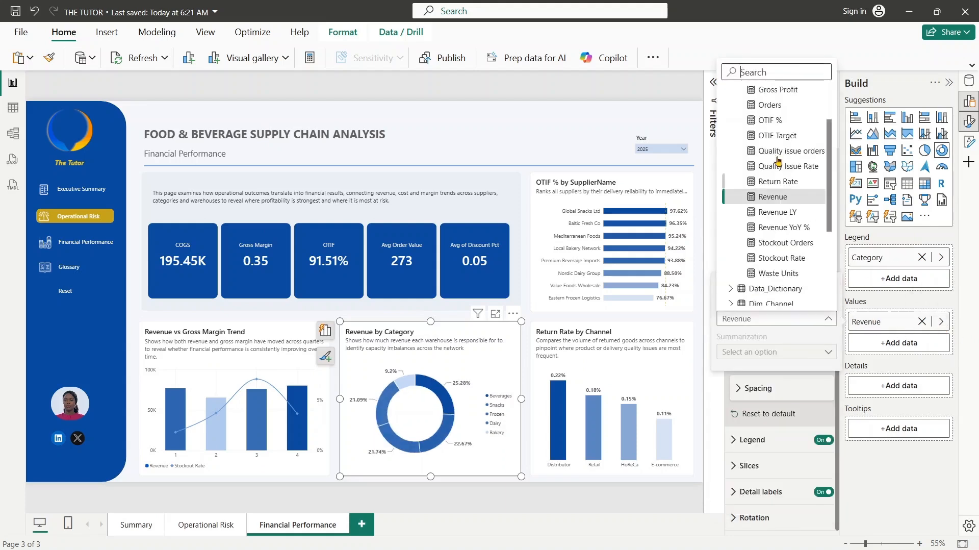
click(766, 73)
text(gro)
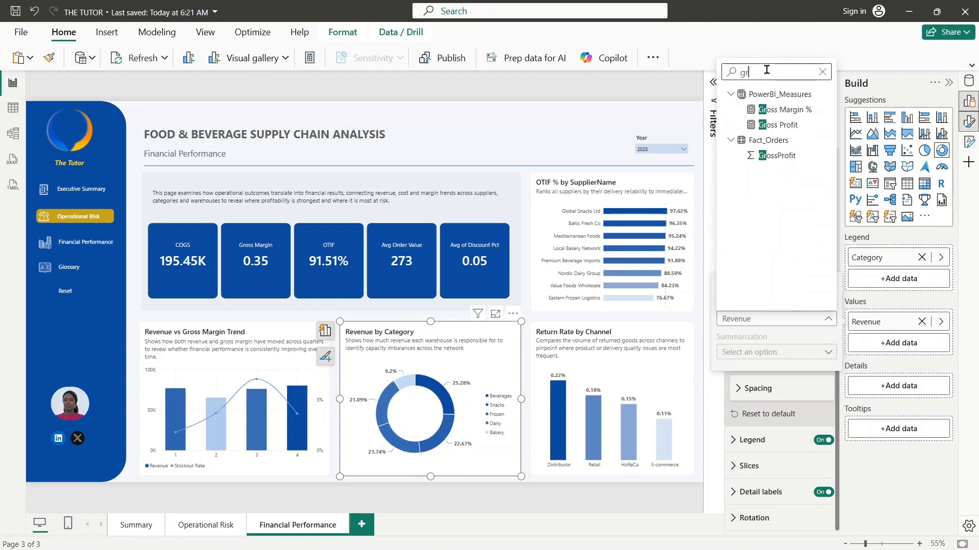
click(779, 110)
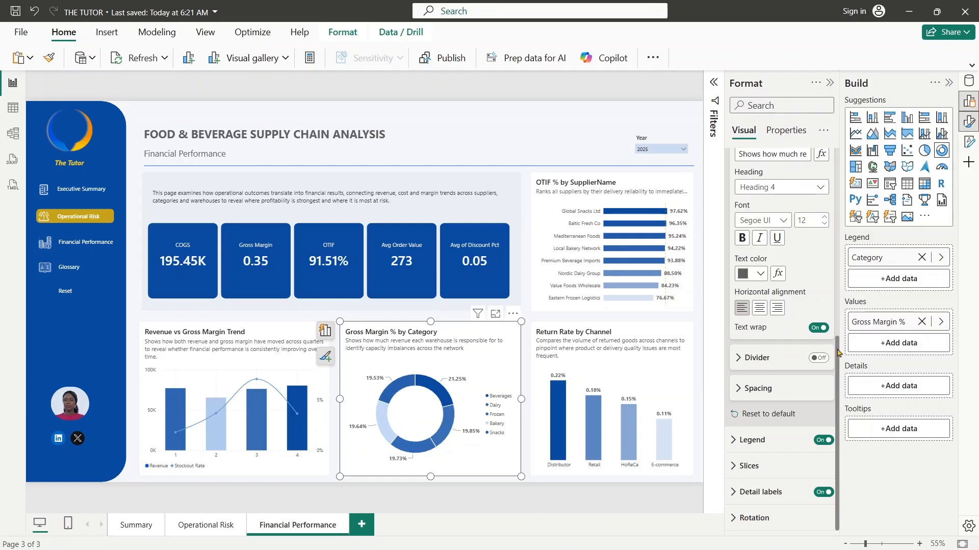
- Remove the percent sign from the donut chart's title so it reads "Gross Margin by Category"
drag(837, 352, 838, 190)
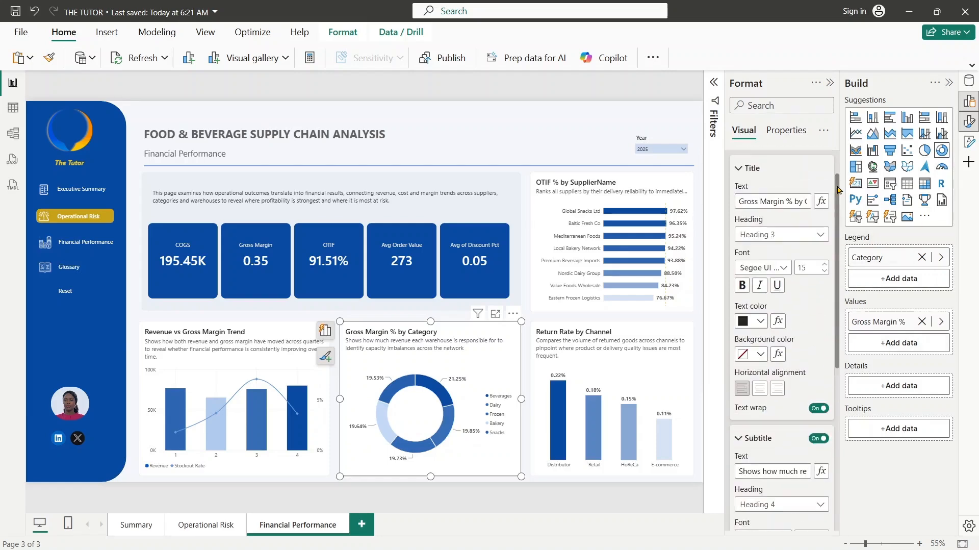
click(790, 204)
key(BackSpace)
key(BackSpace)
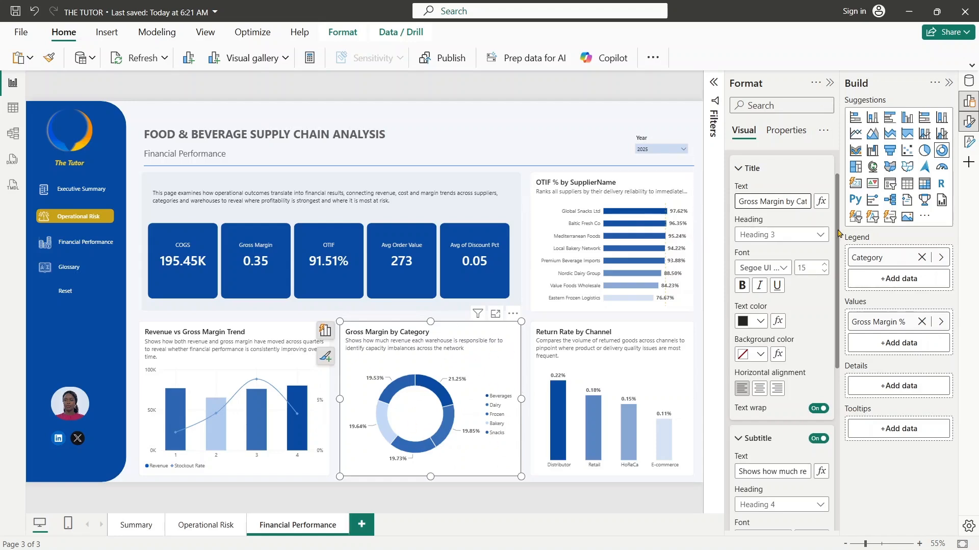
- Set the donut chart's subtitle to "Isolates the profitability rate of each category to highlight where margins are healthy and where costs are eating into returns"
scroll(816, 255, down, 4)
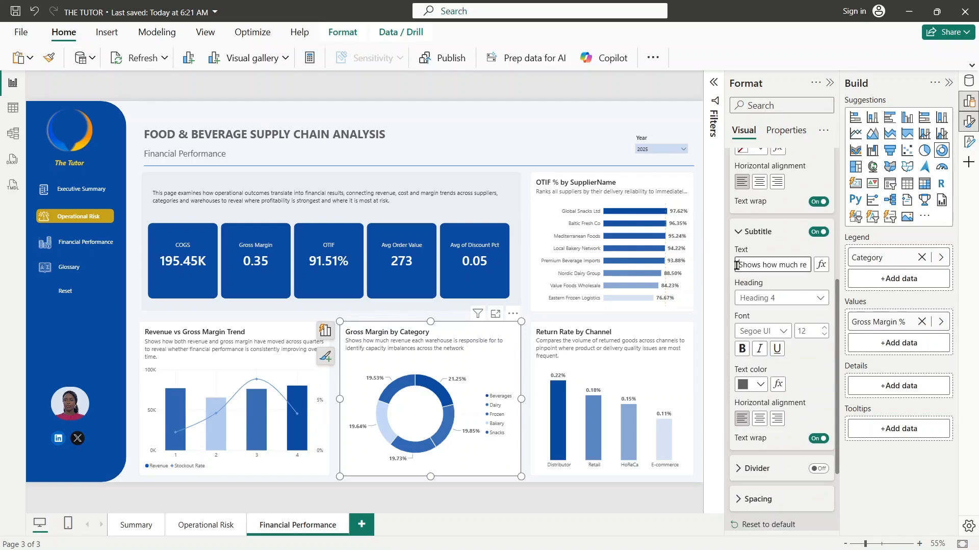
drag(736, 265, 851, 269)
key(Delete)
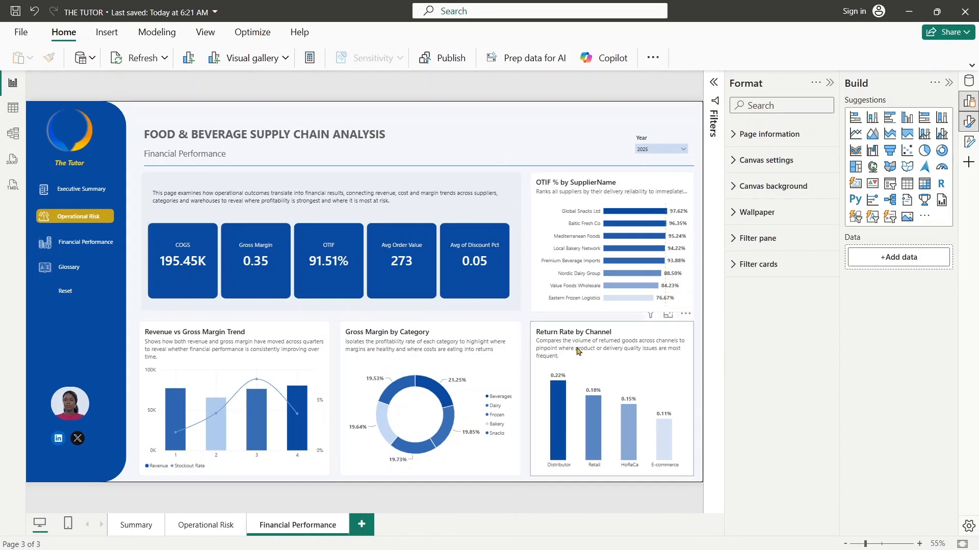
- Replace the Y-axis field SupplierName of the OTIF % bar chart with Category from Dim_Product
click(605, 193)
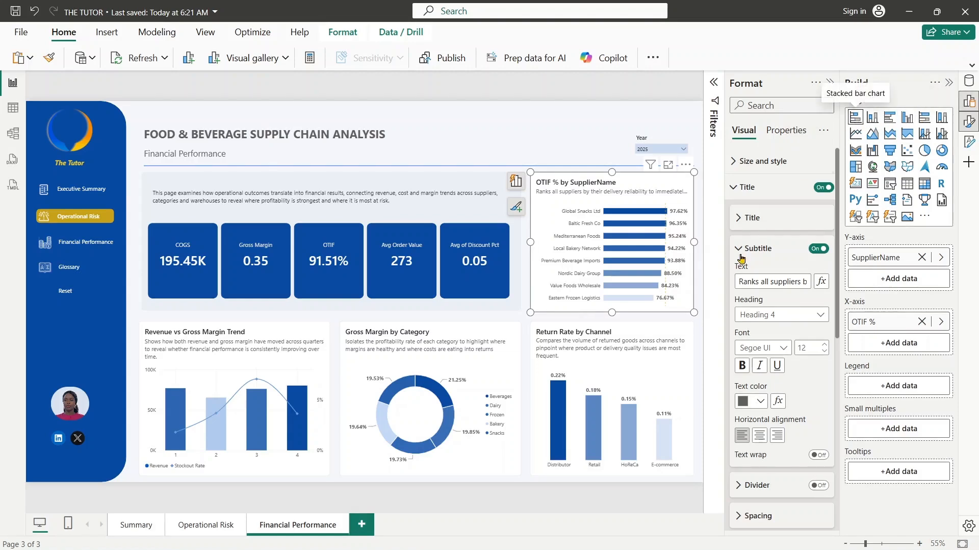
click(940, 259)
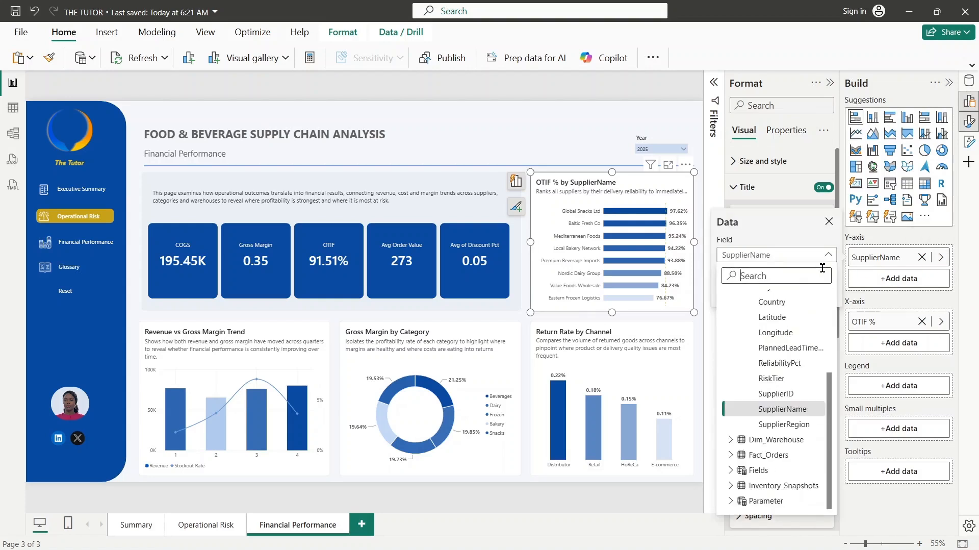
text(cate)
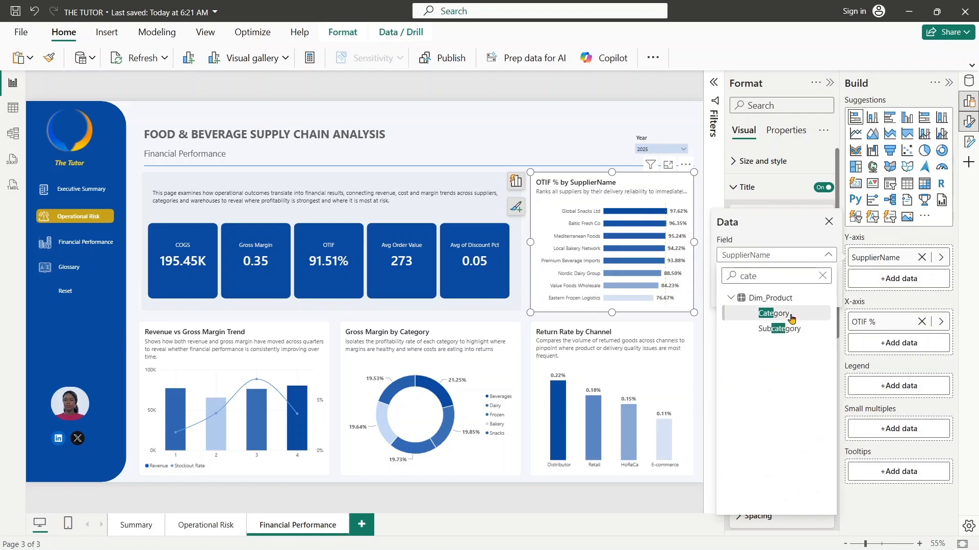
click(791, 318)
- Replace the bar chart's X-axis measure OTIF % with the Revenue measure
click(941, 321)
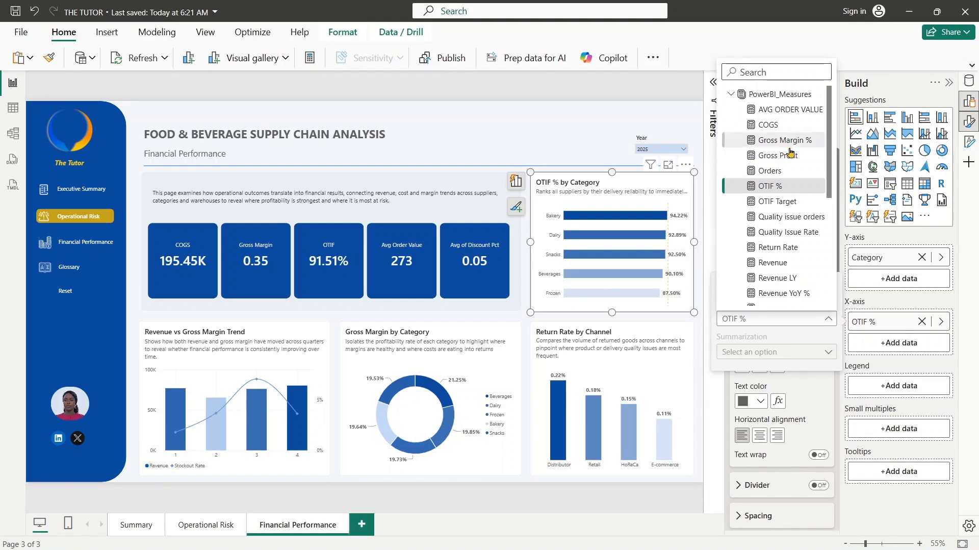
click(778, 155)
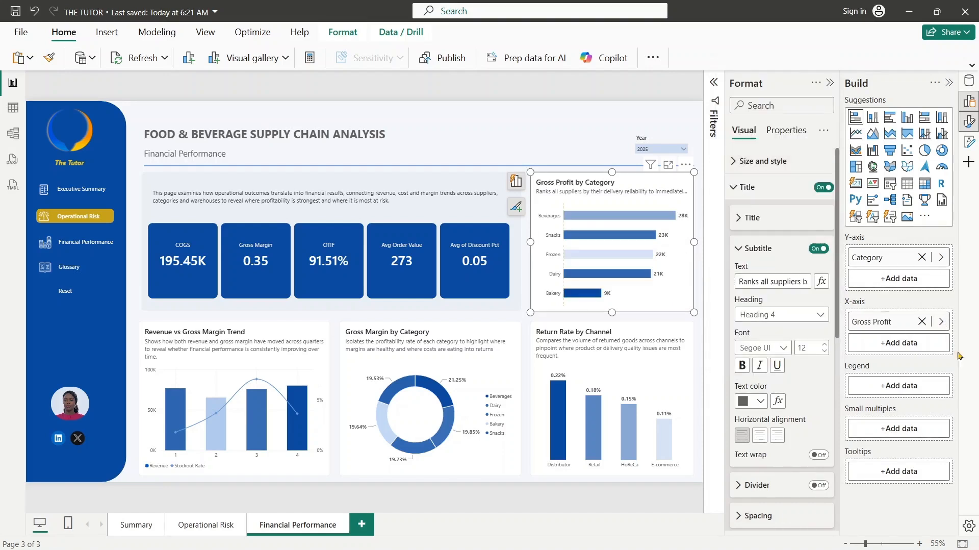
click(905, 348)
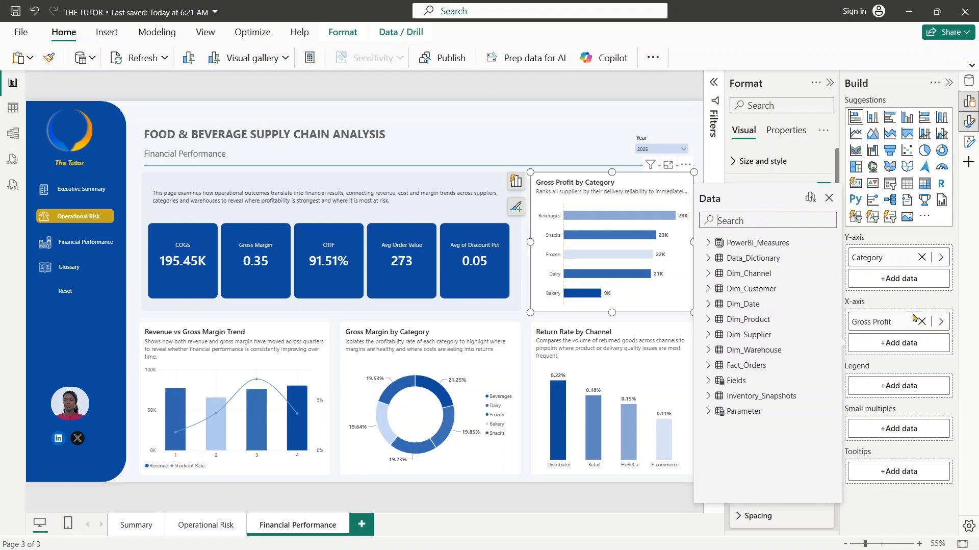
click(941, 321)
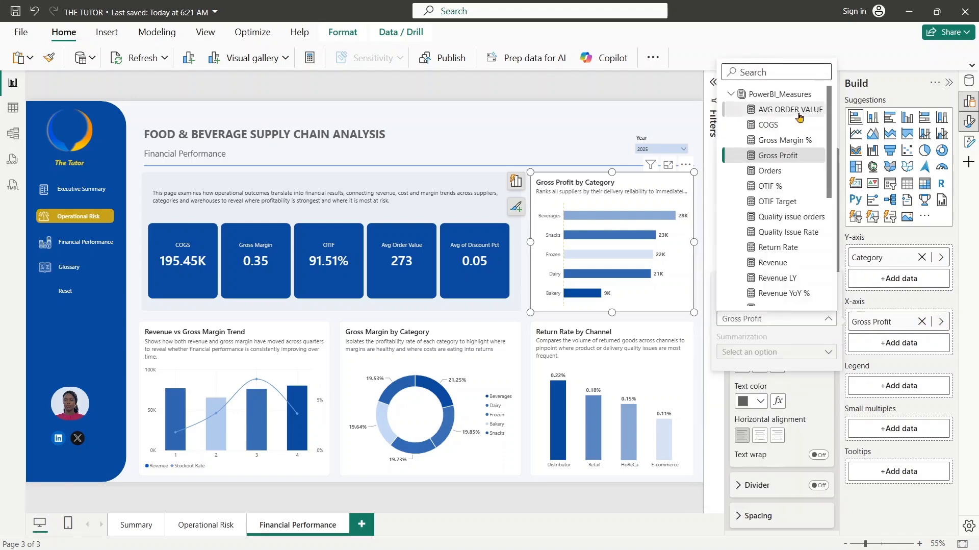
click(784, 263)
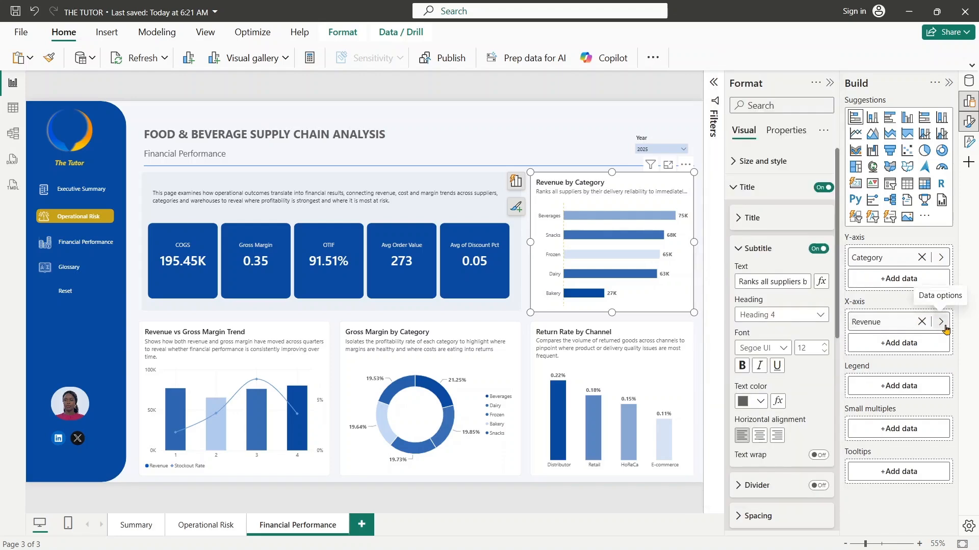
- Add the Gross Profit measure from PowerBI_Measures to the bar chart's X-axis beside Revenue
click(920, 346)
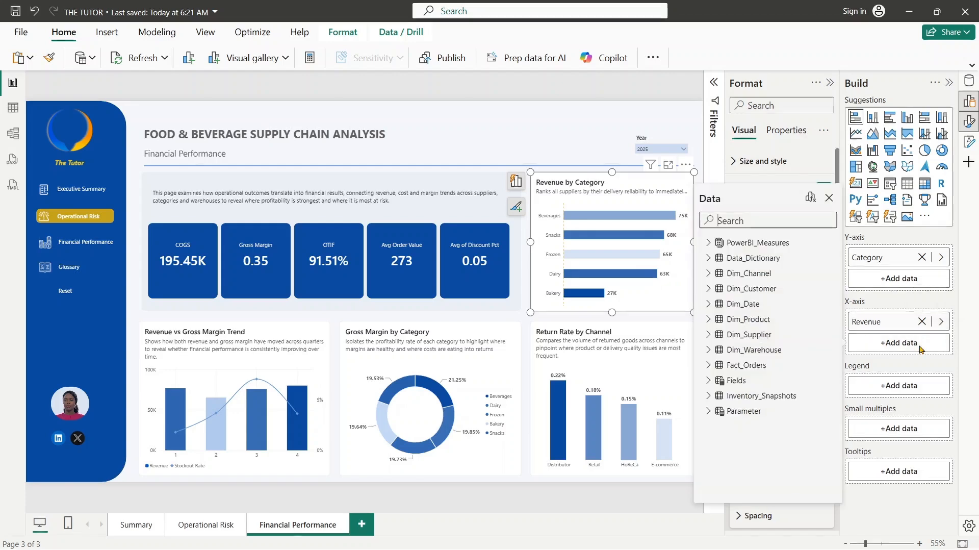
click(765, 221)
text(gross)
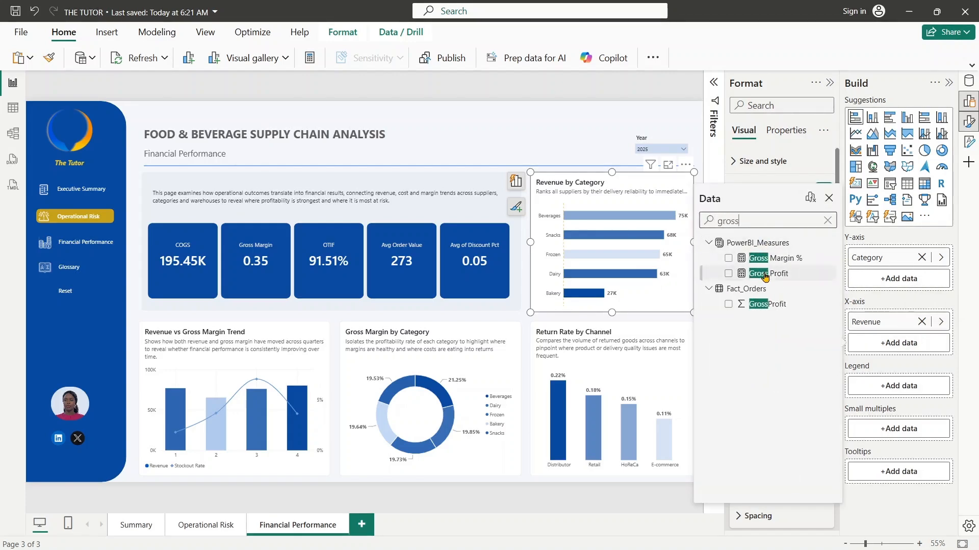
click(765, 274)
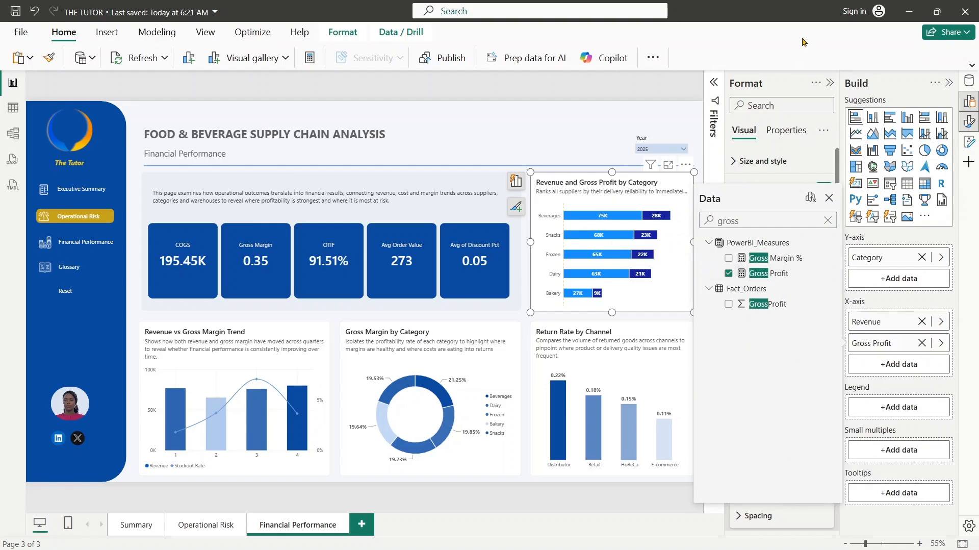
click(830, 83)
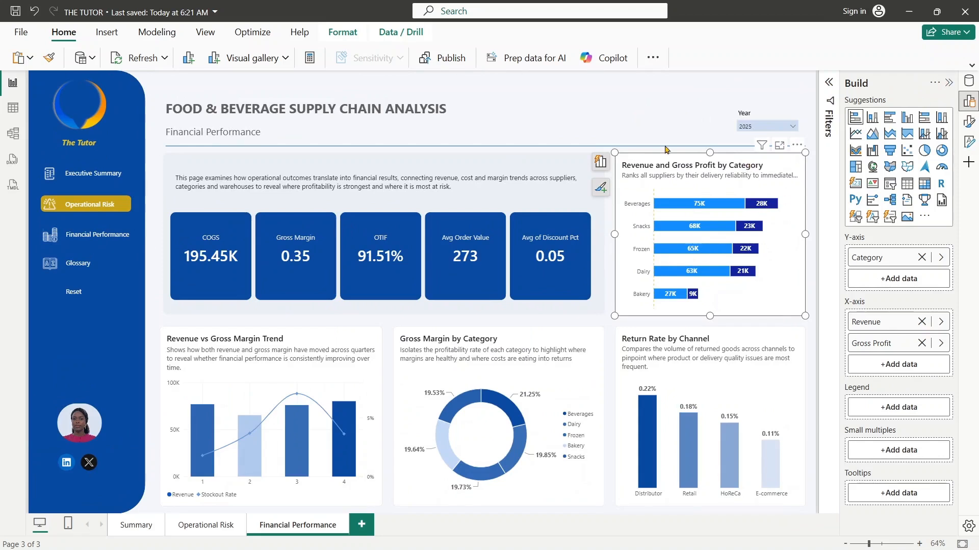
- Delete the existing reference line from the Revenue and Gross Profit by Category bar chart
click(969, 121)
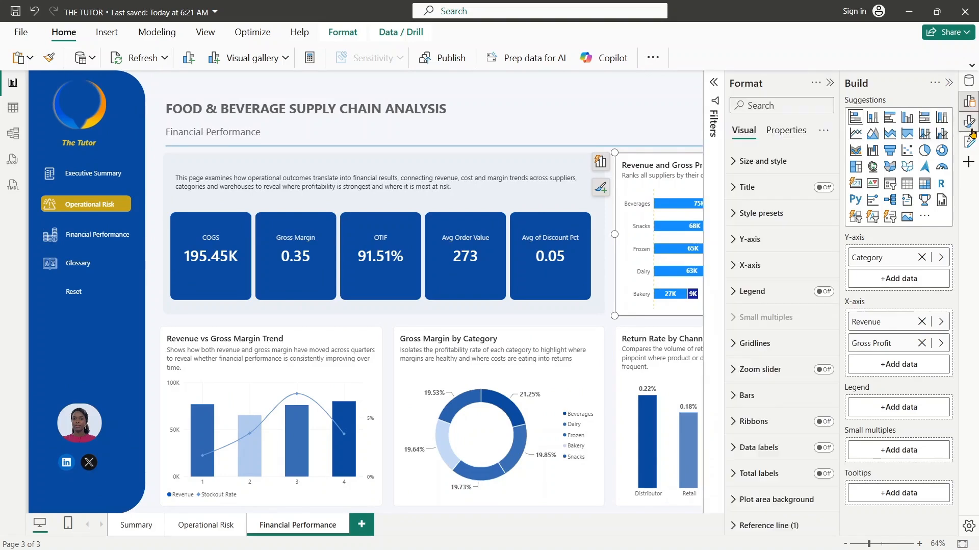
drag(837, 414, 840, 505)
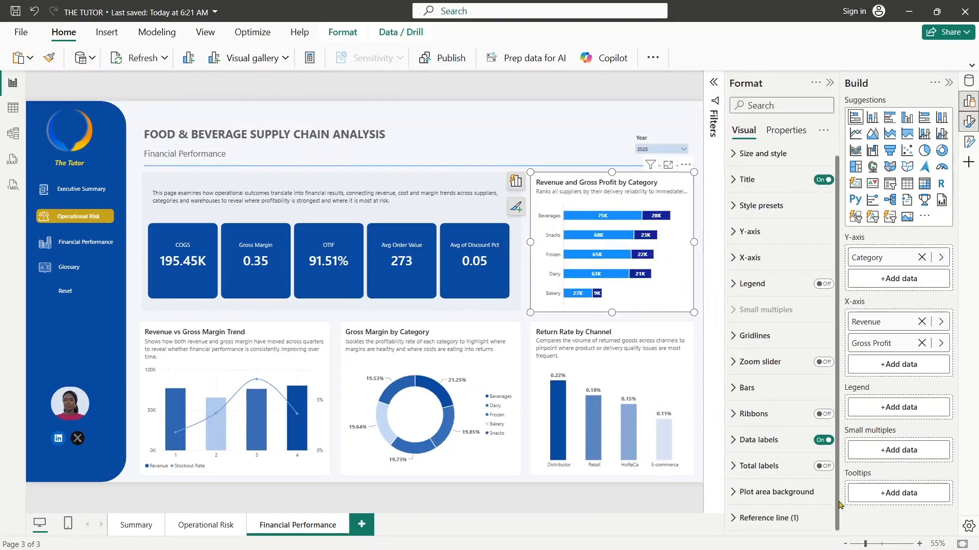
click(787, 523)
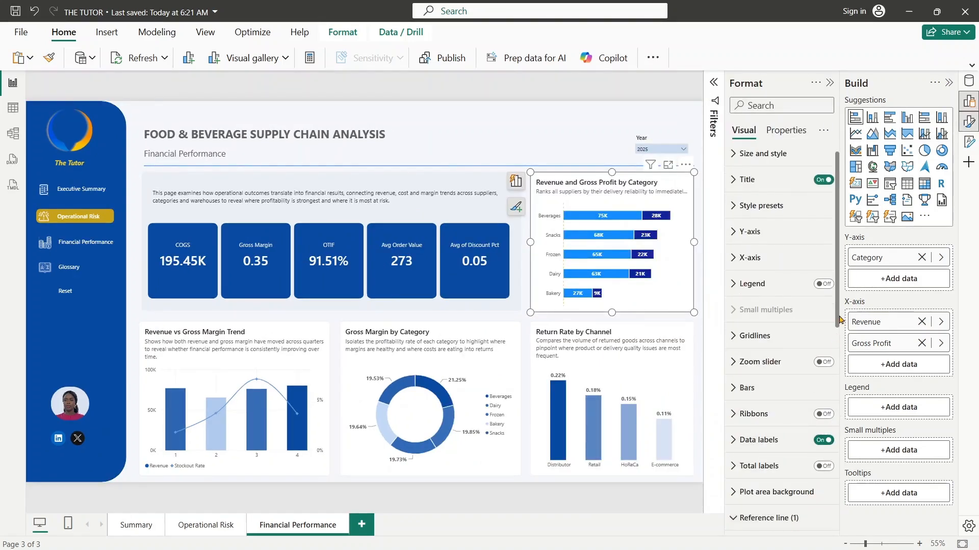
drag(839, 315, 835, 434)
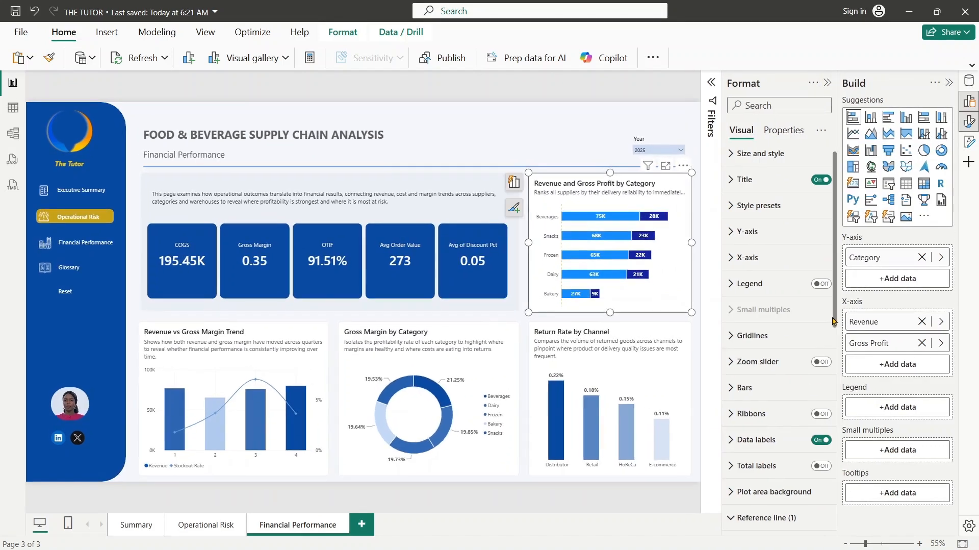
scroll(833, 435, down, 5)
click(819, 335)
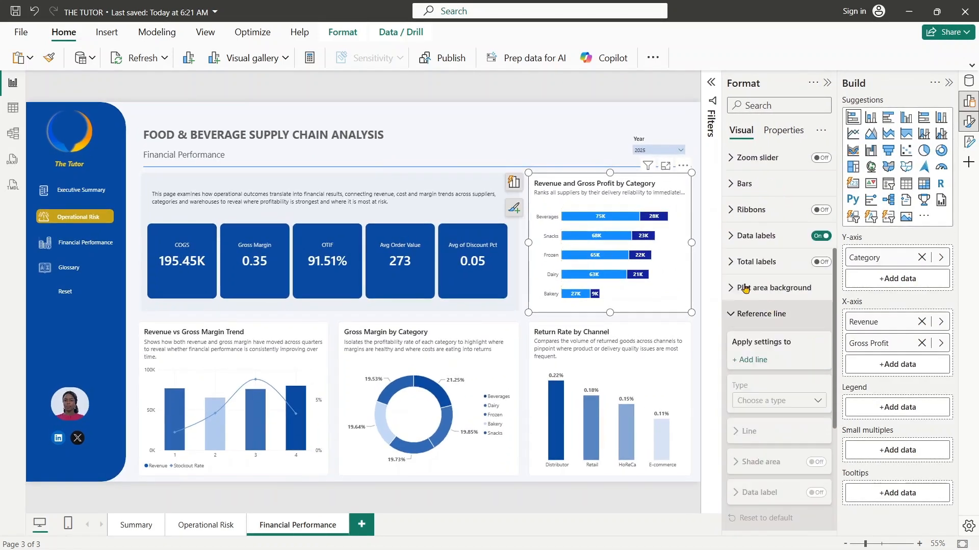
click(744, 319)
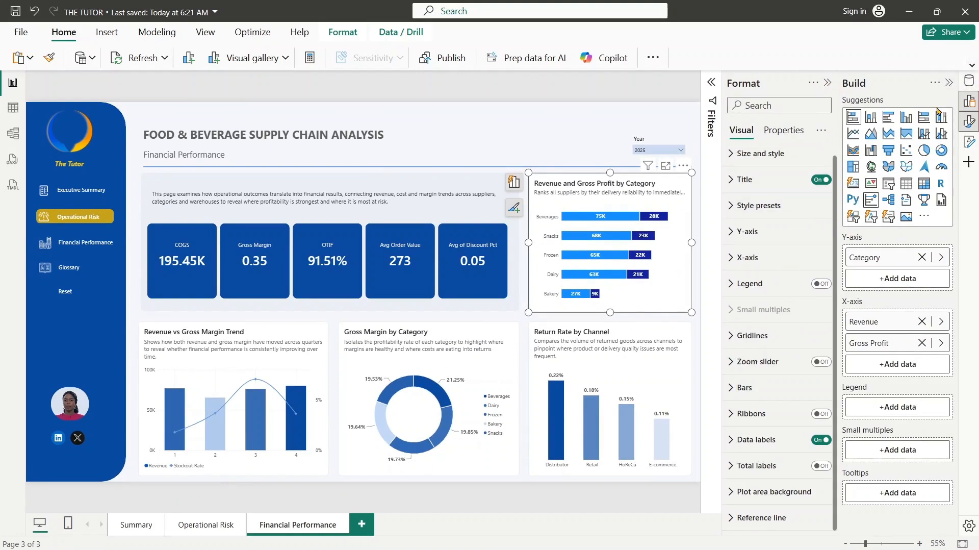
- Change the bar chart's title to "Revenue vs Gross Profit by Category"
click(948, 83)
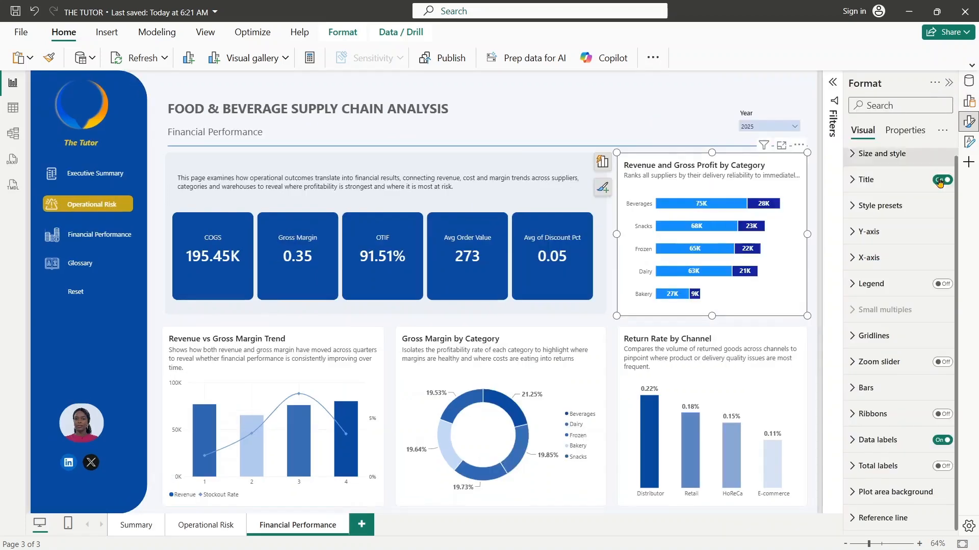
click(866, 179)
click(856, 240)
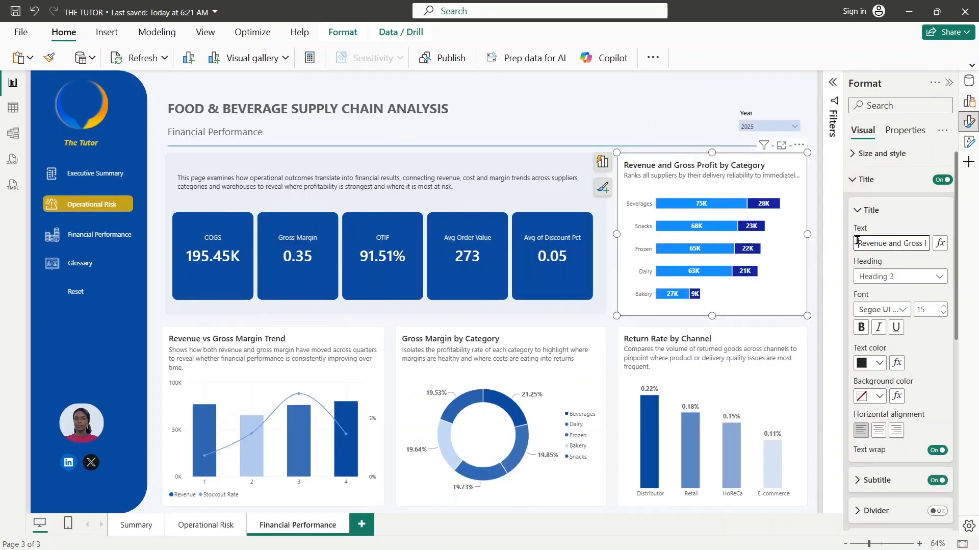
click(901, 244)
key(BackSpace)
key(BackSpace)
key(BackSpace)
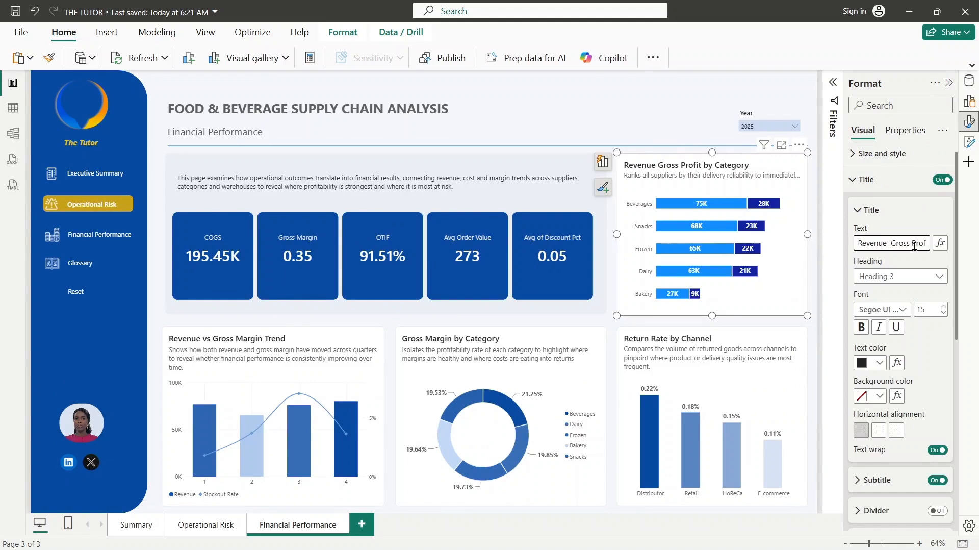
text(vs)
key(Right)
key(Right)
key(Right)
key(Right)
key(Right)
key(Right)
key(Right)
key(Right)
key(Right)
key(Right)
key(Right)
key(Right)
key(Right)
key(Right)
key(Right)
key(Right)
key(Right)
key(Right)
key(Right)
key(Right)
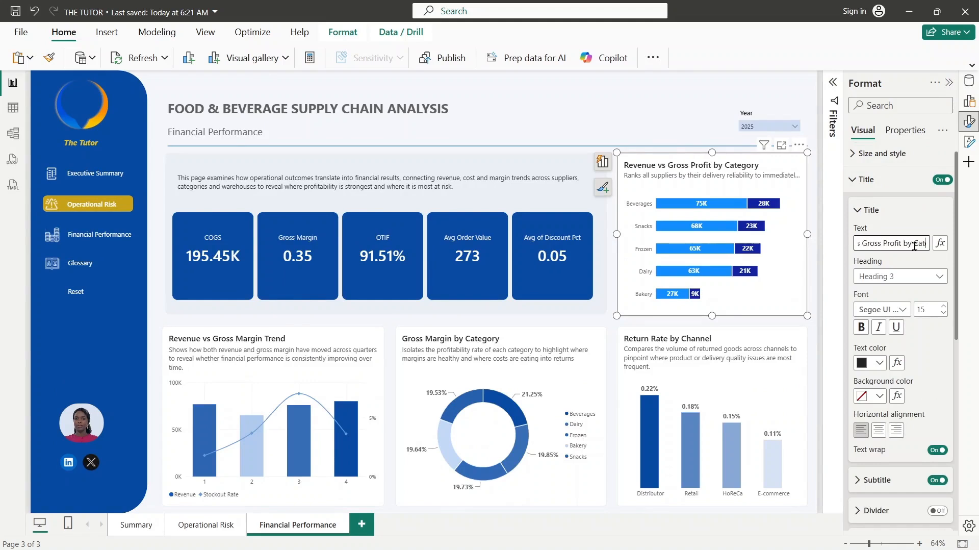
key(BackSpace)
key(BackSpace)
key(BackSpace)
key(BackSpace)
key(BackSpace)
text(tegory)
- Set the bar chart's subtitle to "Places revenue and profit side by side per category to show which product groups are commercially strong and which are less profitable"
drag(955, 217, 948, 282)
click(866, 361)
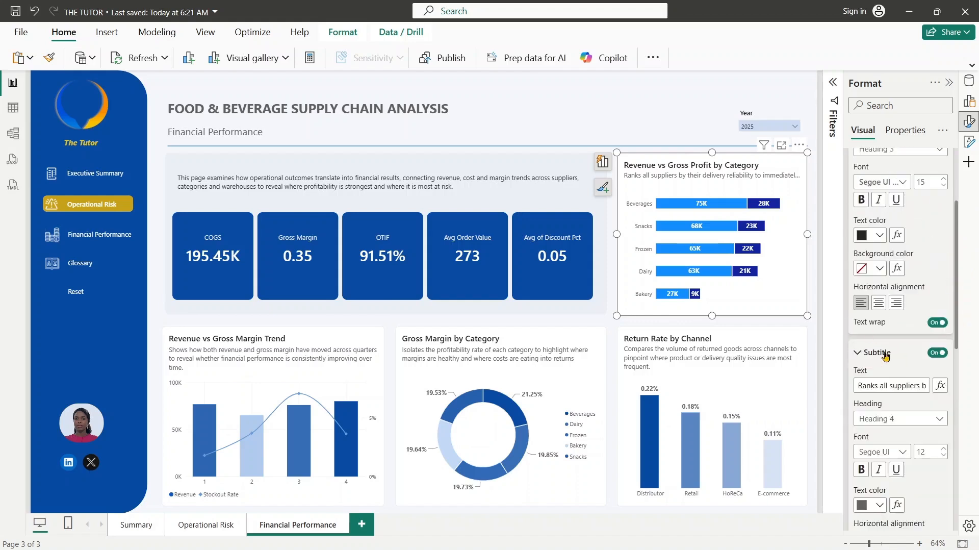
drag(958, 319, 962, 345)
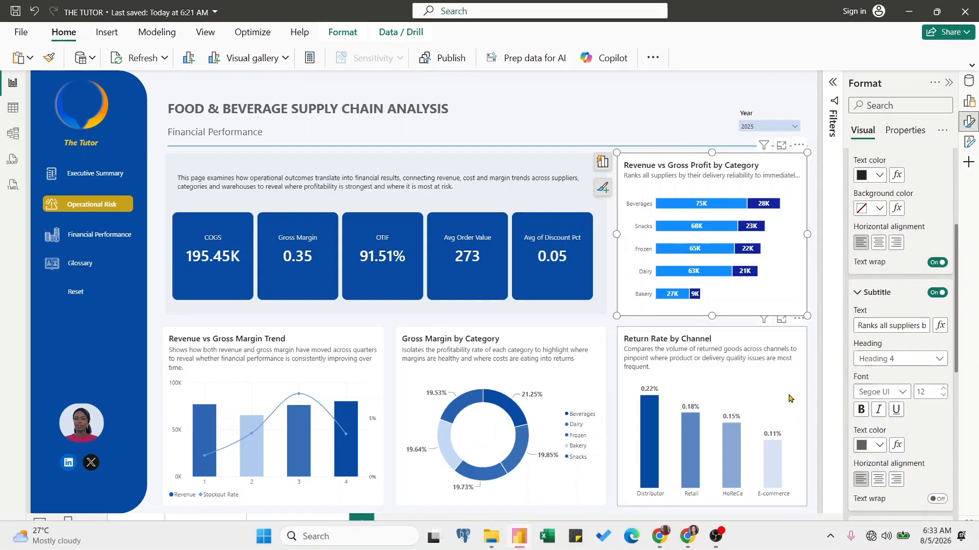
drag(957, 250, 832, 303)
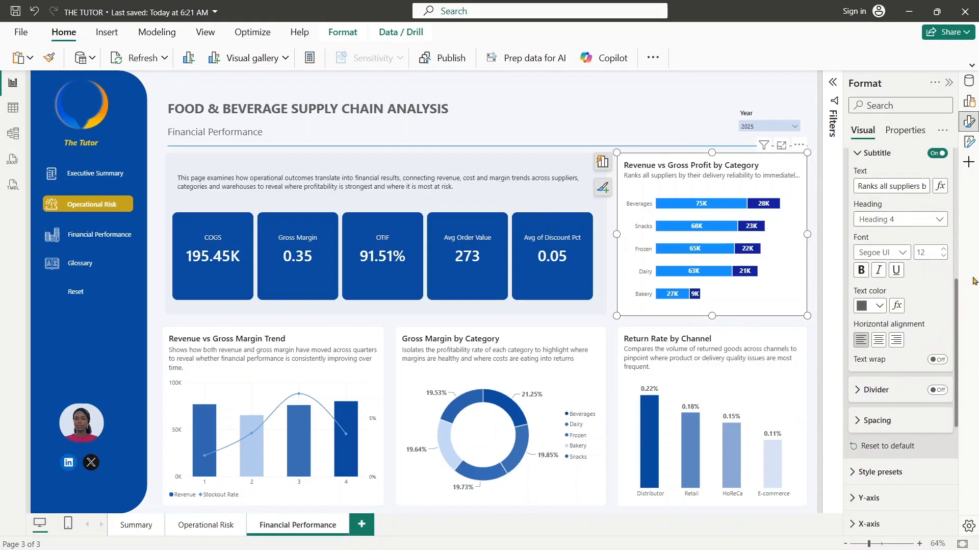
drag(956, 298, 958, 253)
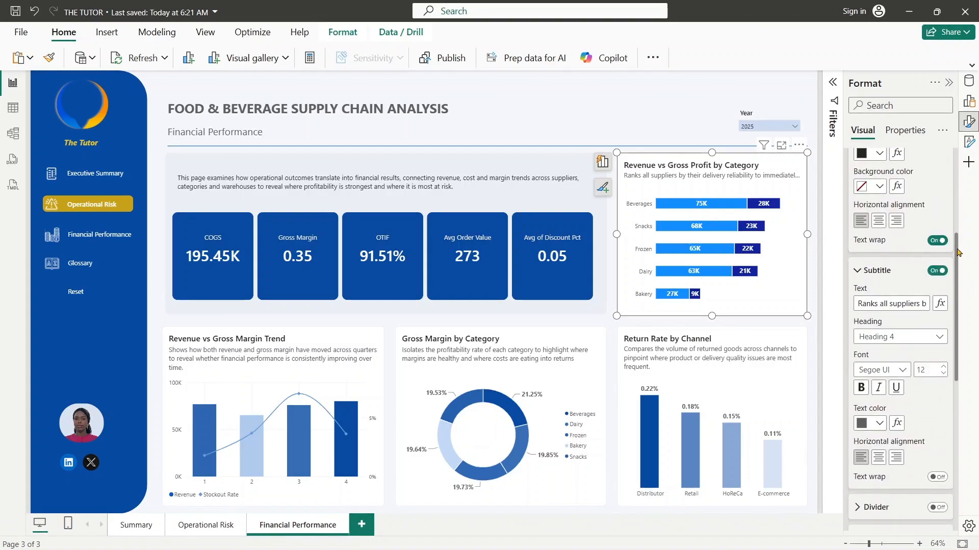
drag(866, 302, 887, 301)
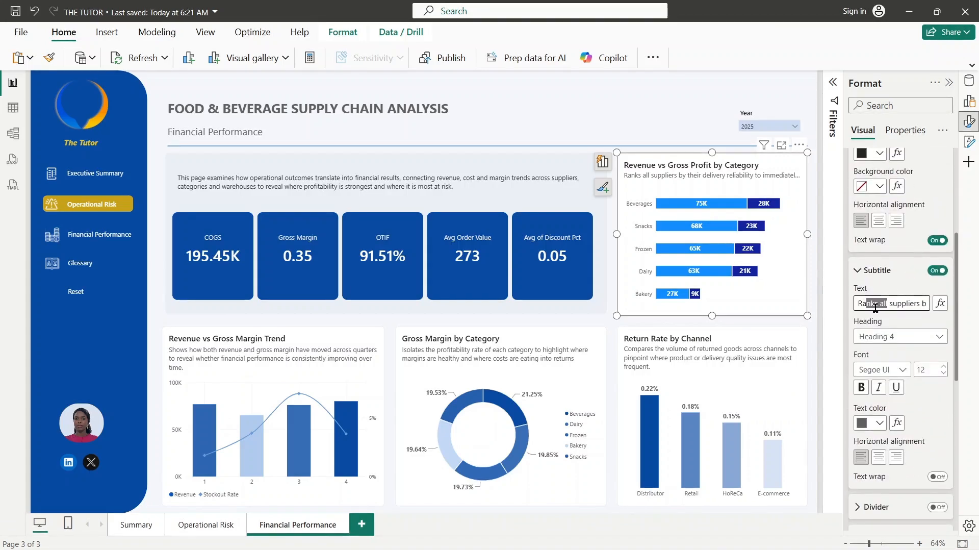
double_click(746, 174)
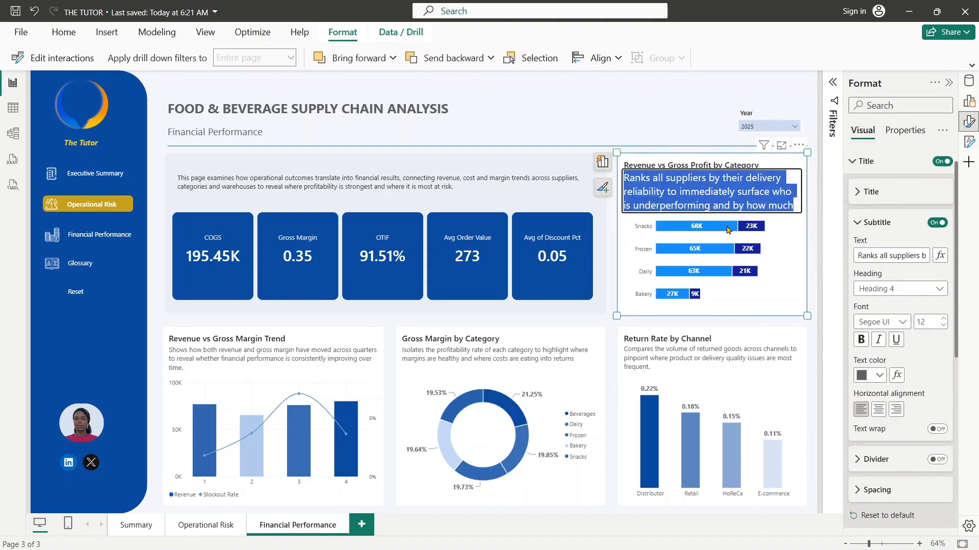
key(BackSpace)
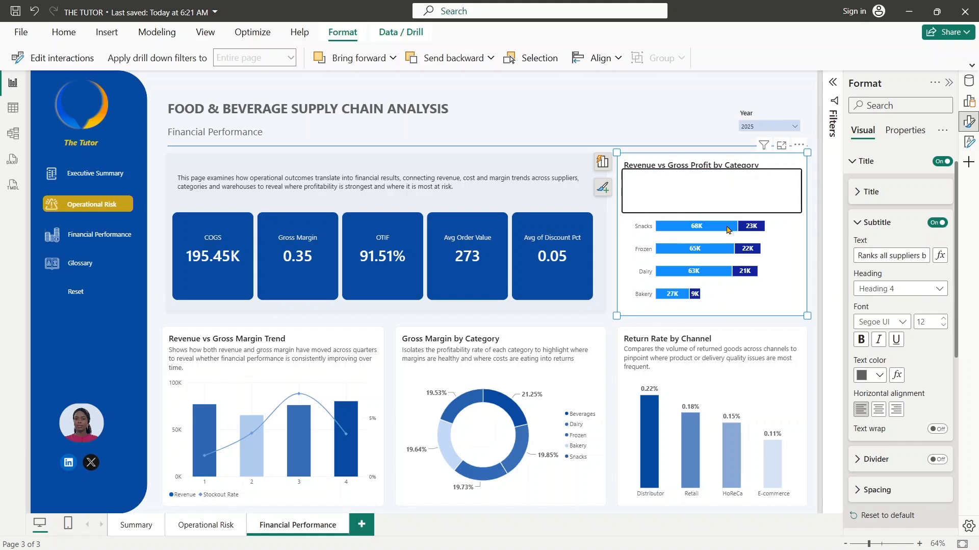
text(Places rev)
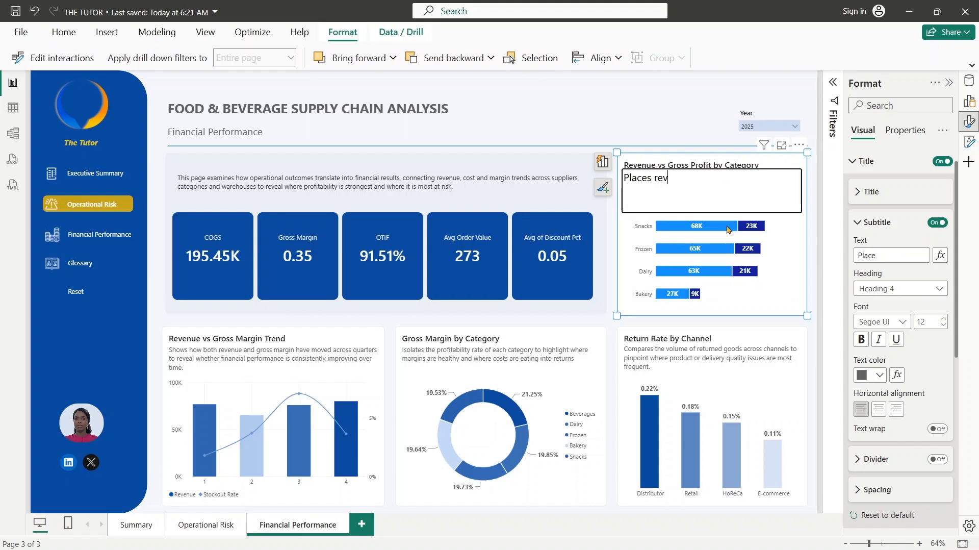
text(enue and profit)
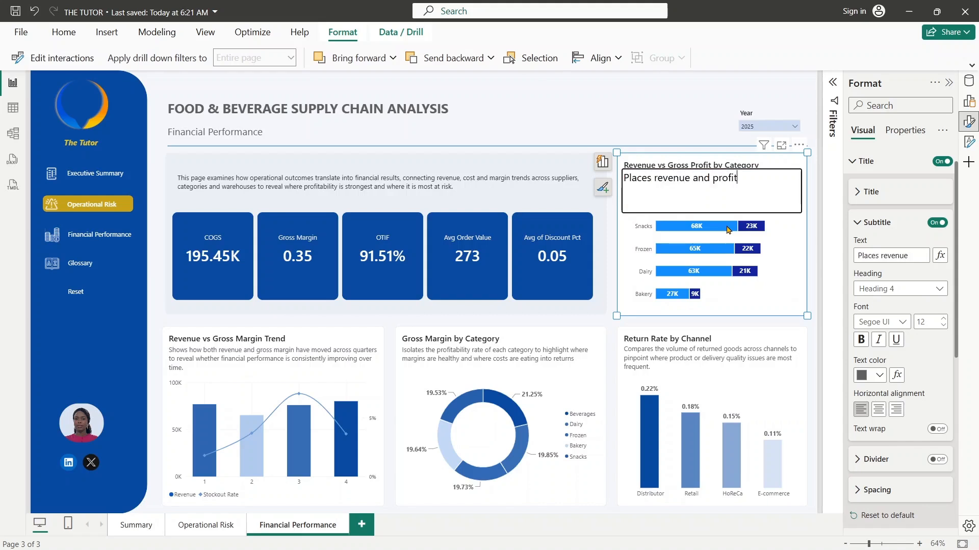
text( side by side per cat)
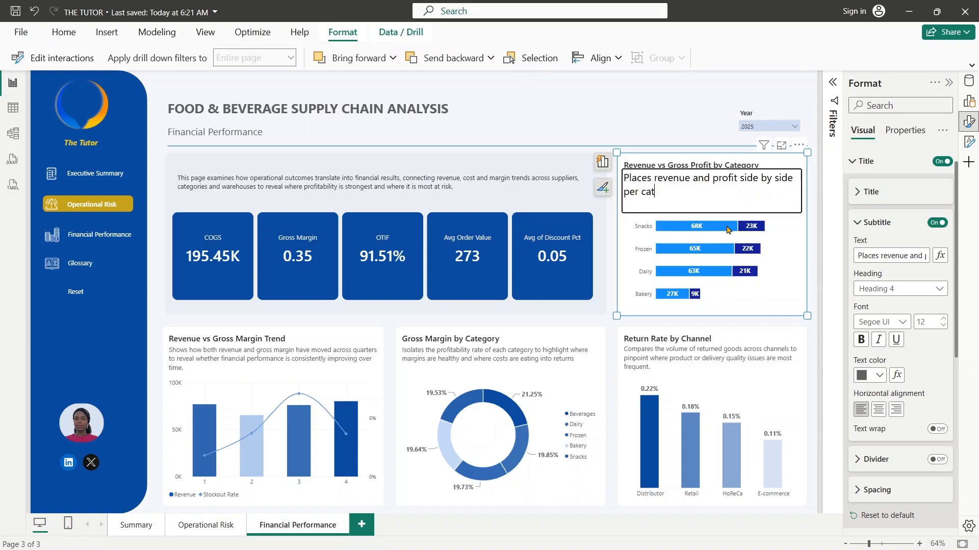
text(egory to show which)
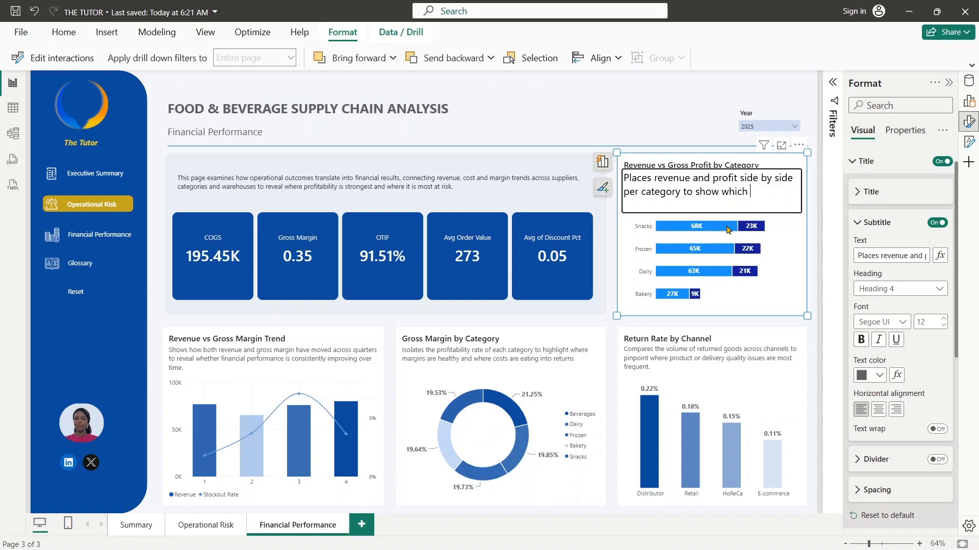
text( product groups are commercially)
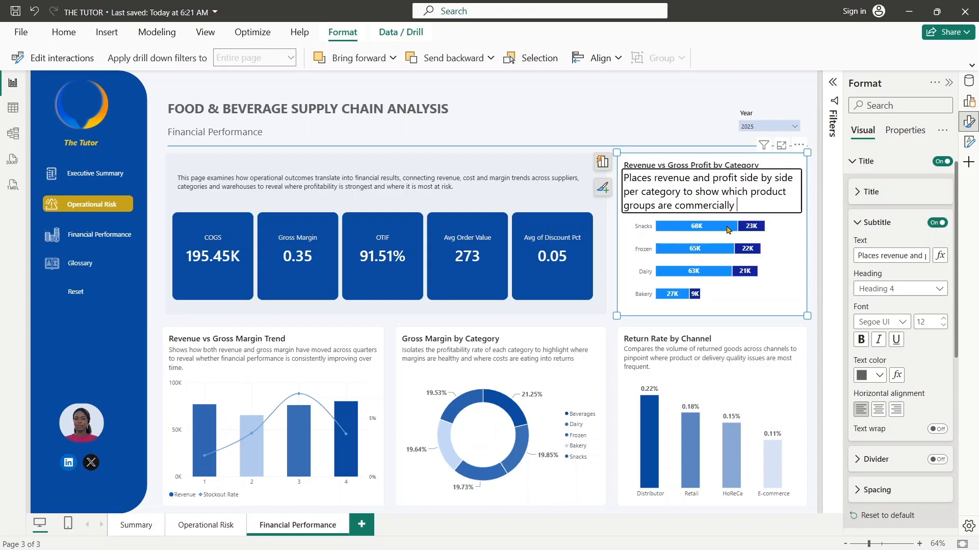
text( strong and w)
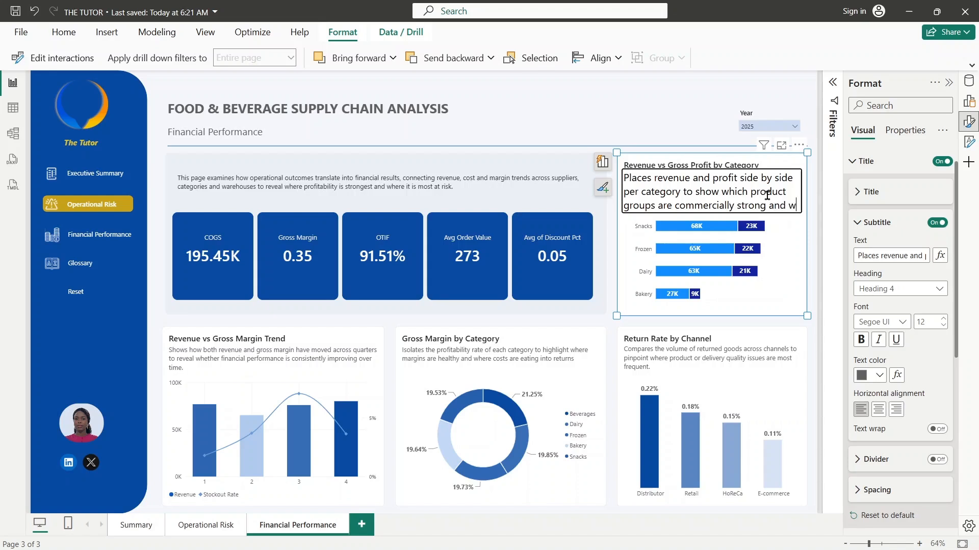
text(hich are less profitable)
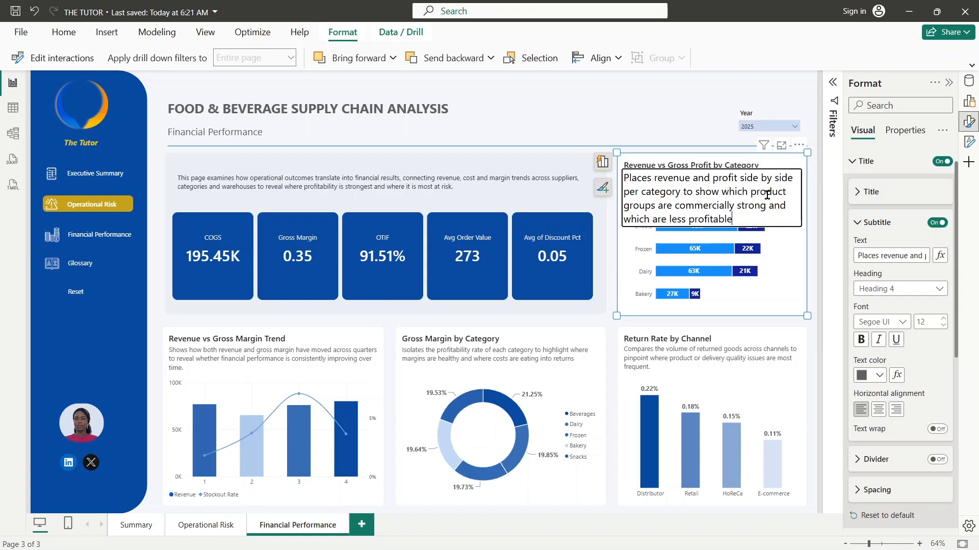
key(Return)
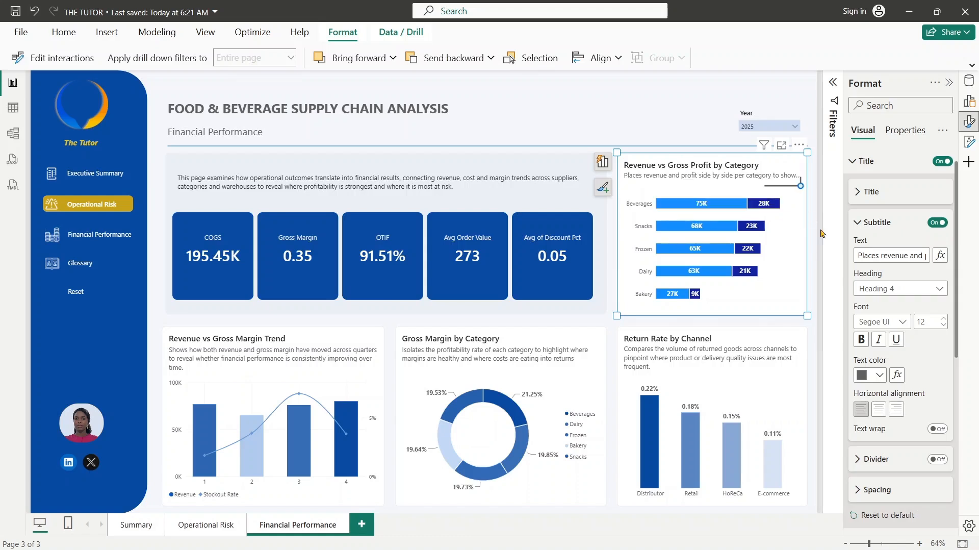
- Turn on text wrap for the subtitle of the Revenue vs Gross Profit by Category chart
click(776, 280)
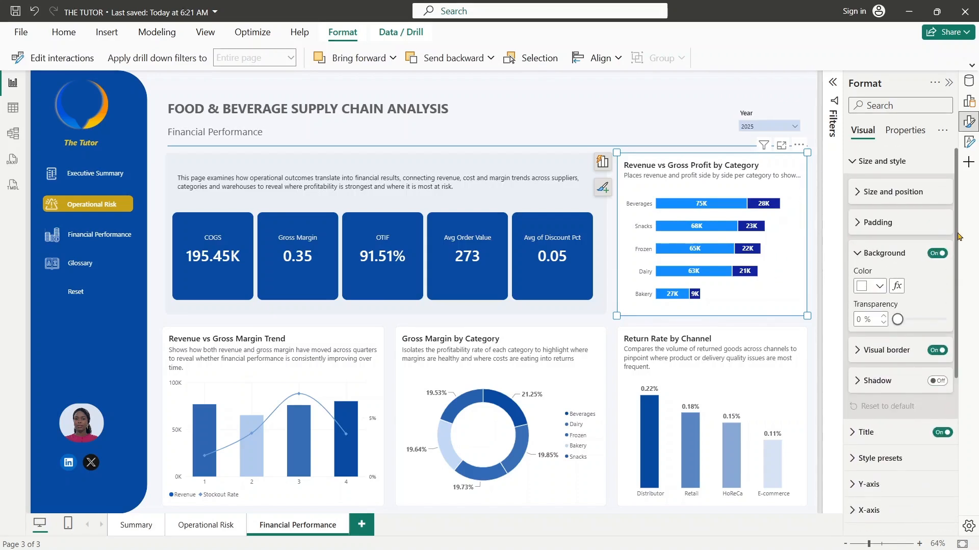
drag(957, 236, 977, 405)
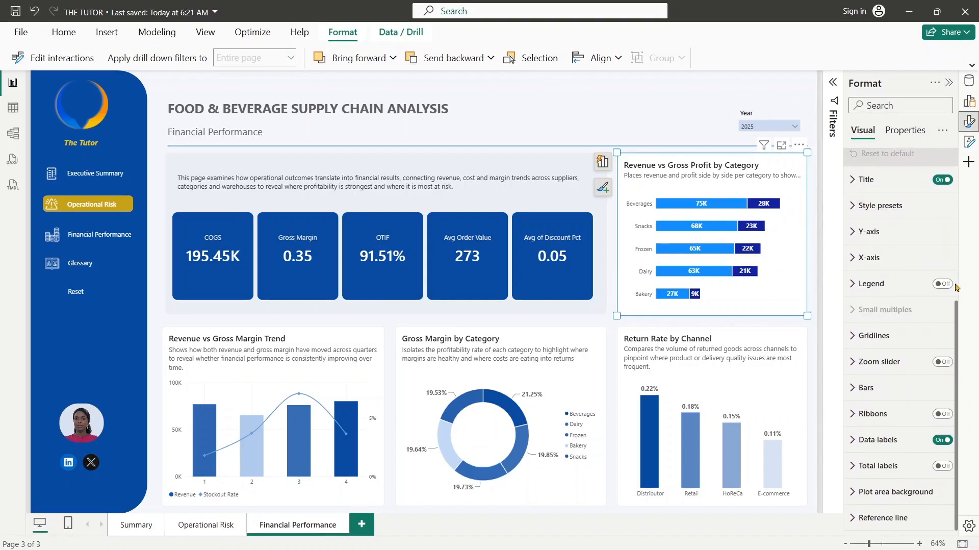
scroll(907, 255, up, 5)
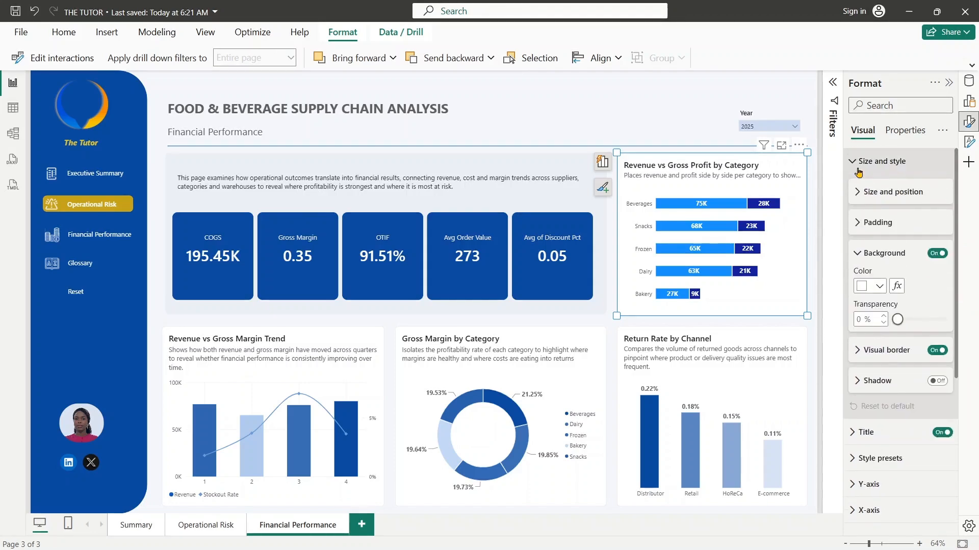
click(862, 161)
click(866, 187)
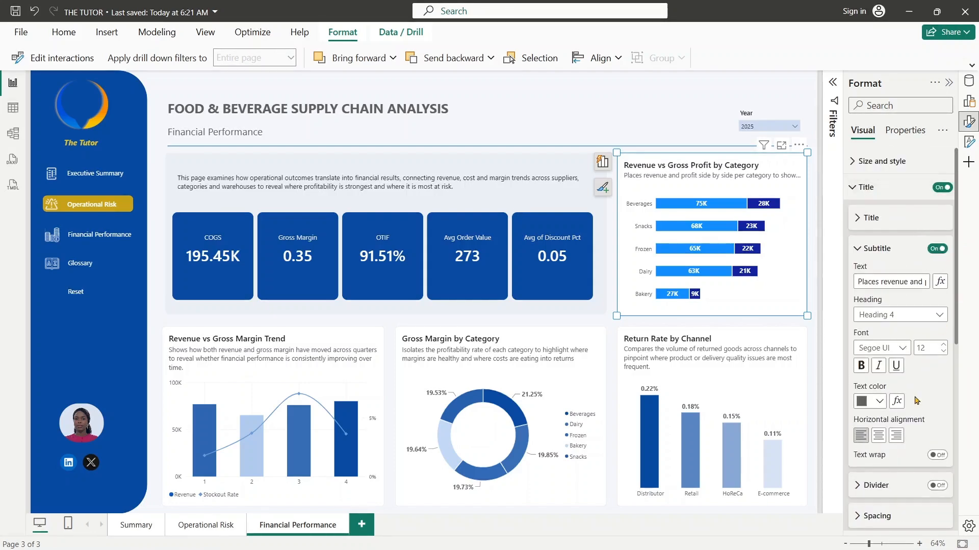
click(937, 455)
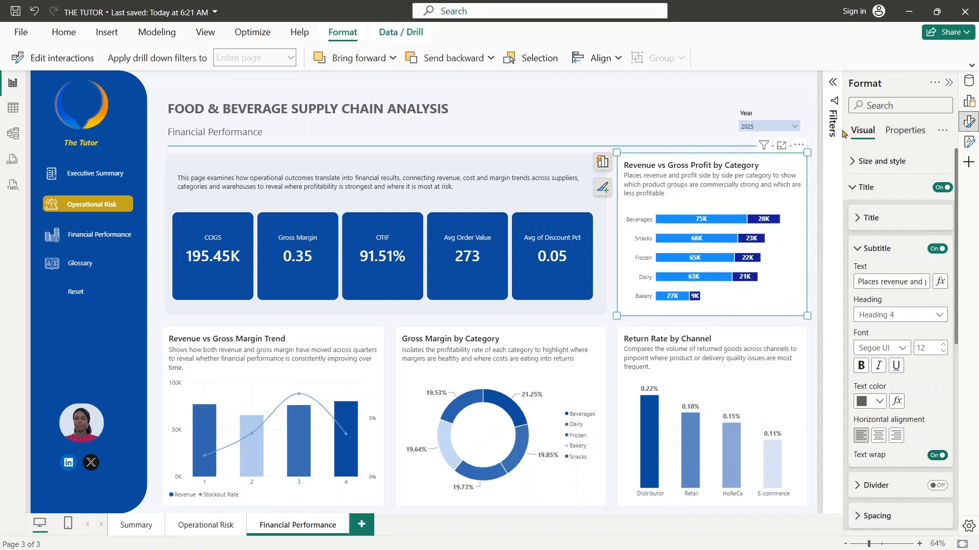
click(852, 188)
- Color the Revenue series bars in the Revenue vs Gross Profit by Category chart with the recent dark blue
click(902, 395)
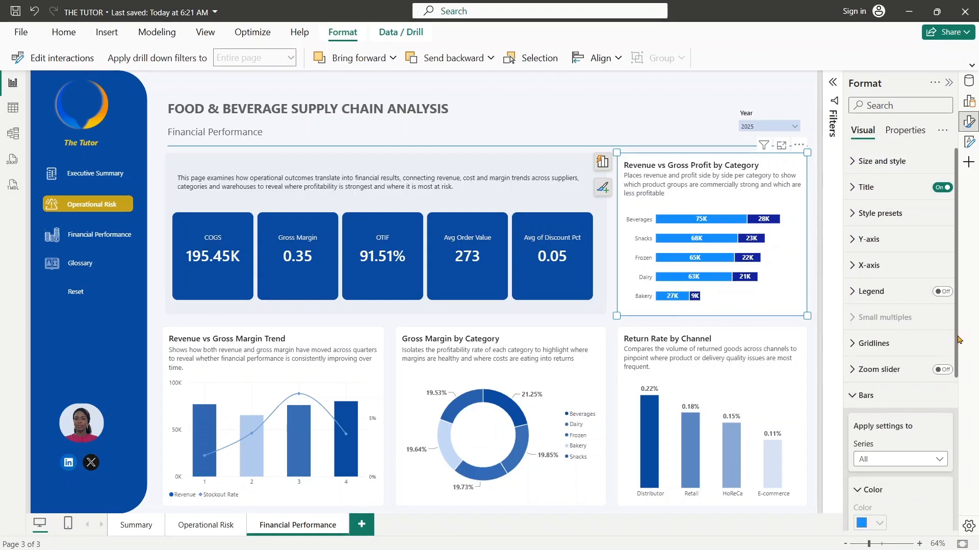
drag(958, 339, 971, 440)
click(895, 286)
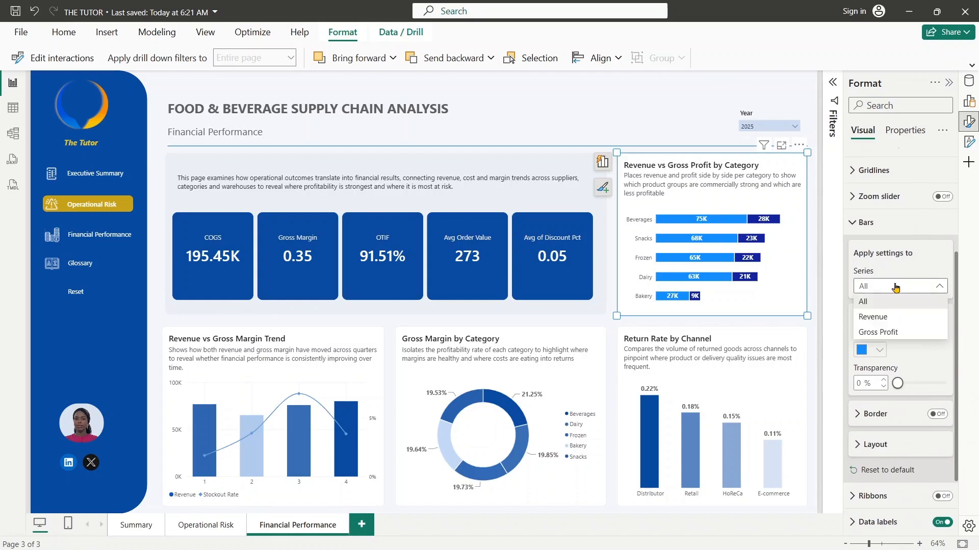
click(881, 322)
click(878, 357)
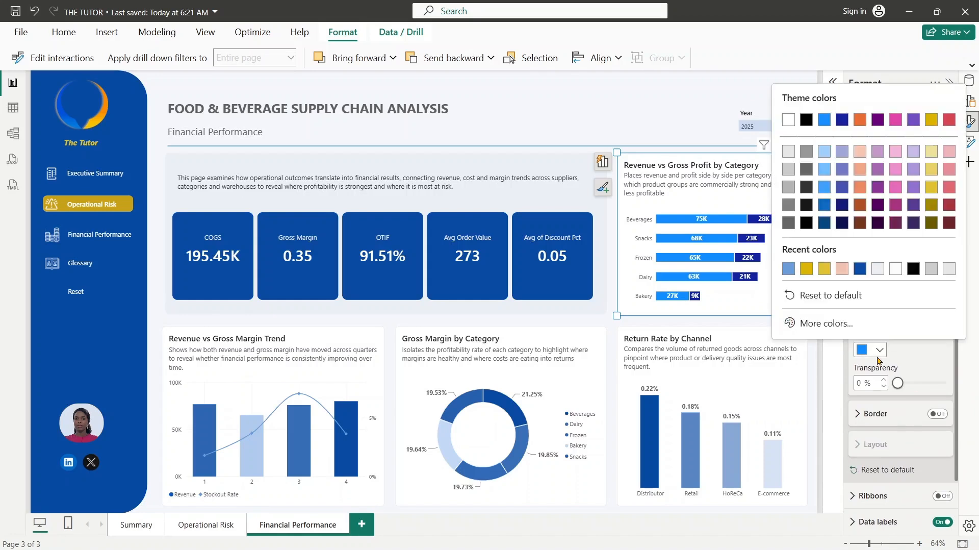
click(859, 268)
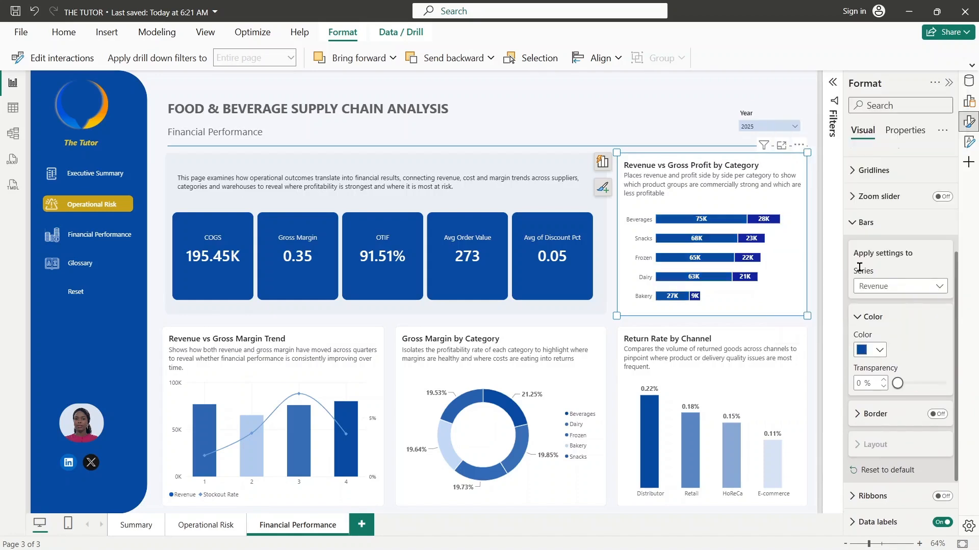
- Color the Gross Profit series bars in the same chart with the recent lighter blue
click(895, 286)
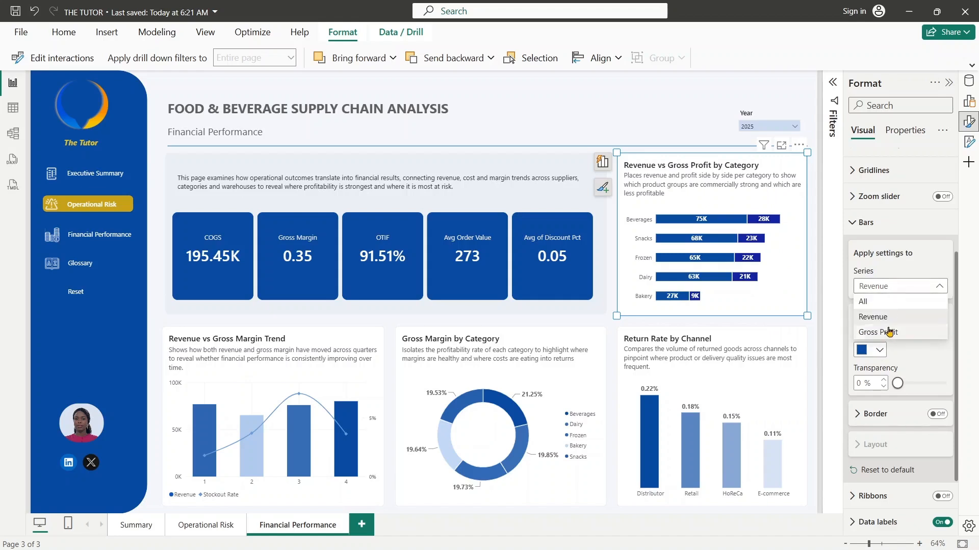
click(887, 332)
click(880, 350)
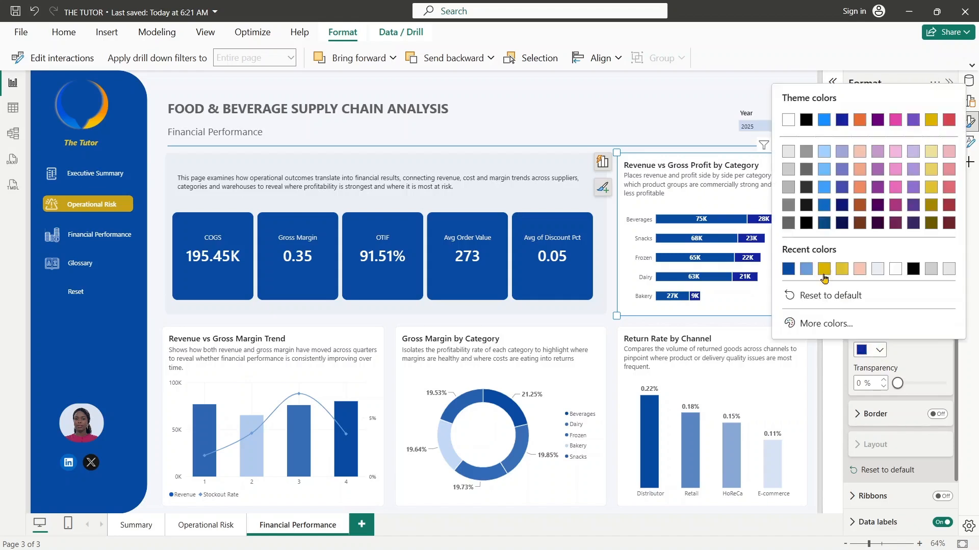
click(807, 269)
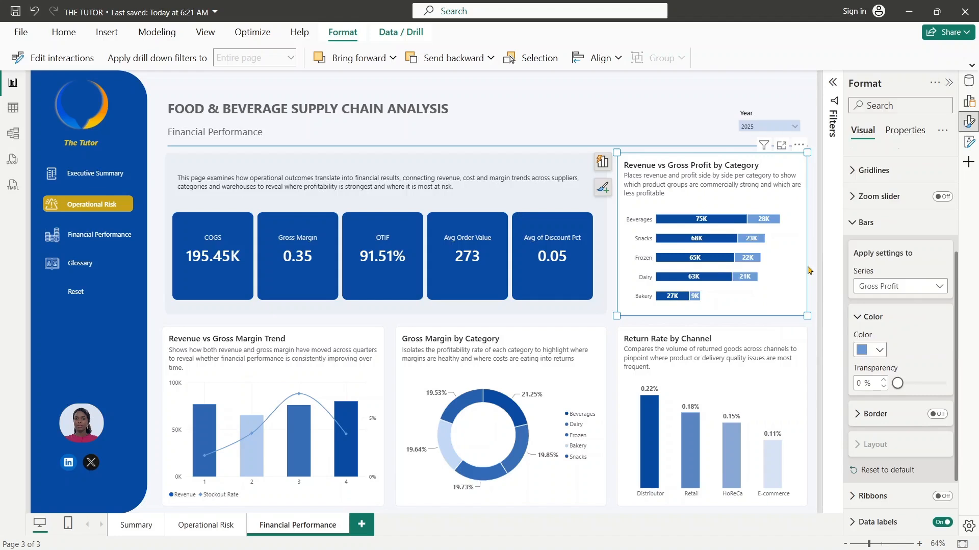
drag(956, 322, 975, 411)
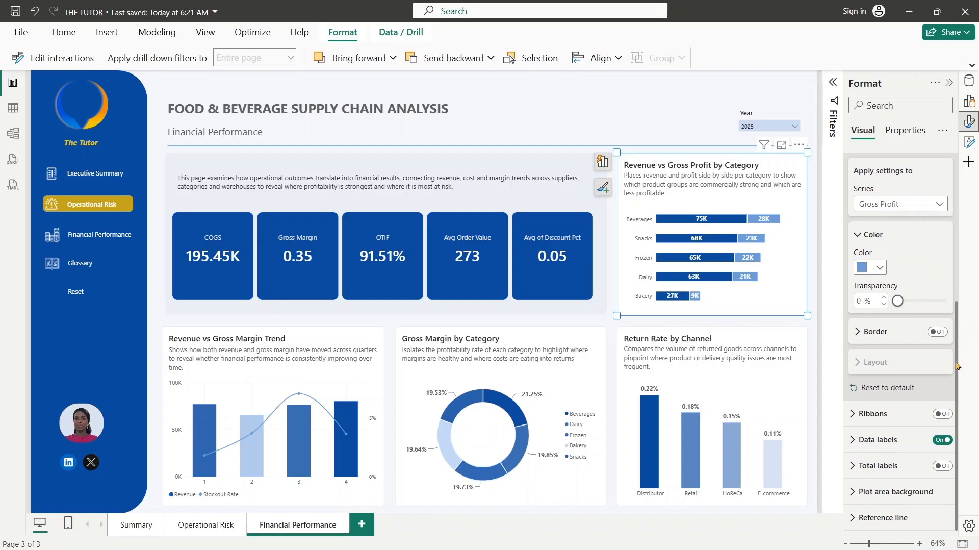
scroll(955, 365, up, 3)
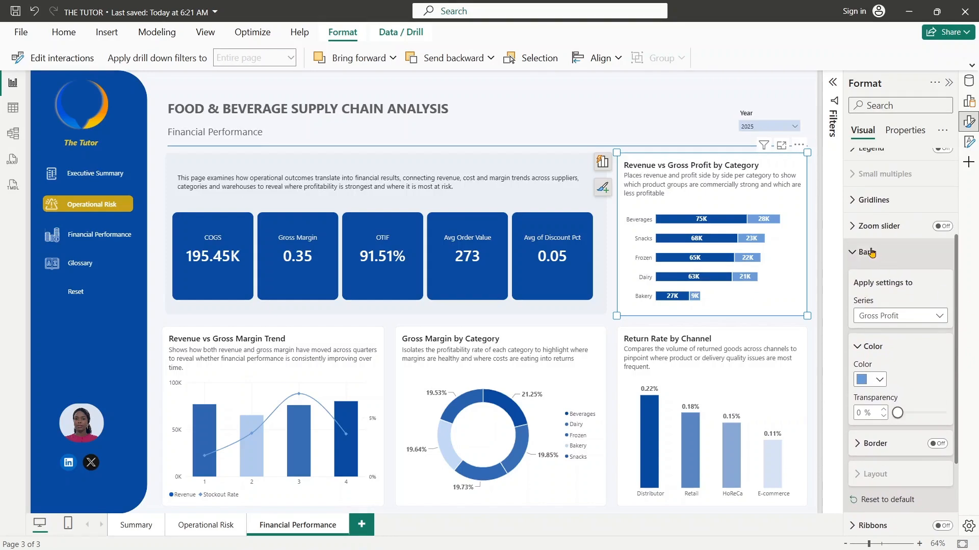
click(869, 255)
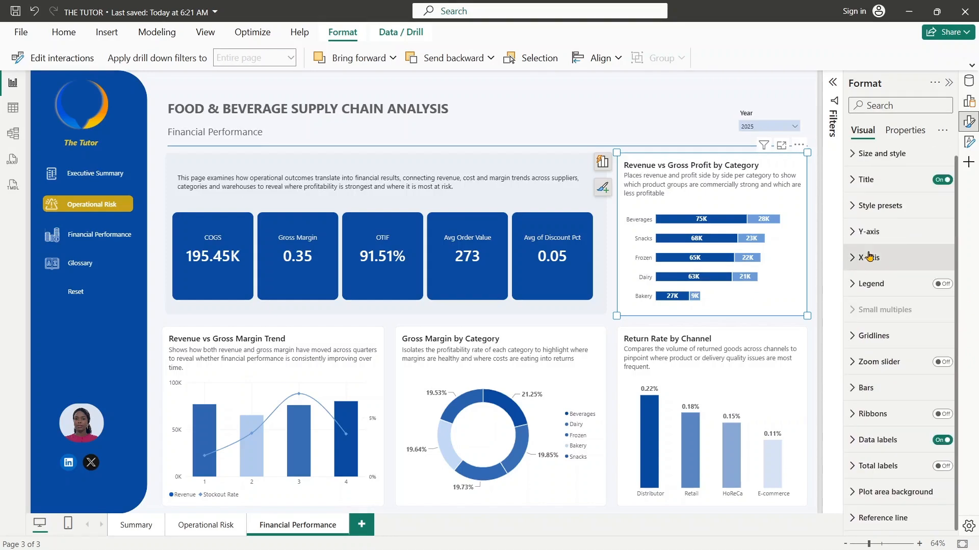
scroll(955, 195, up, 1)
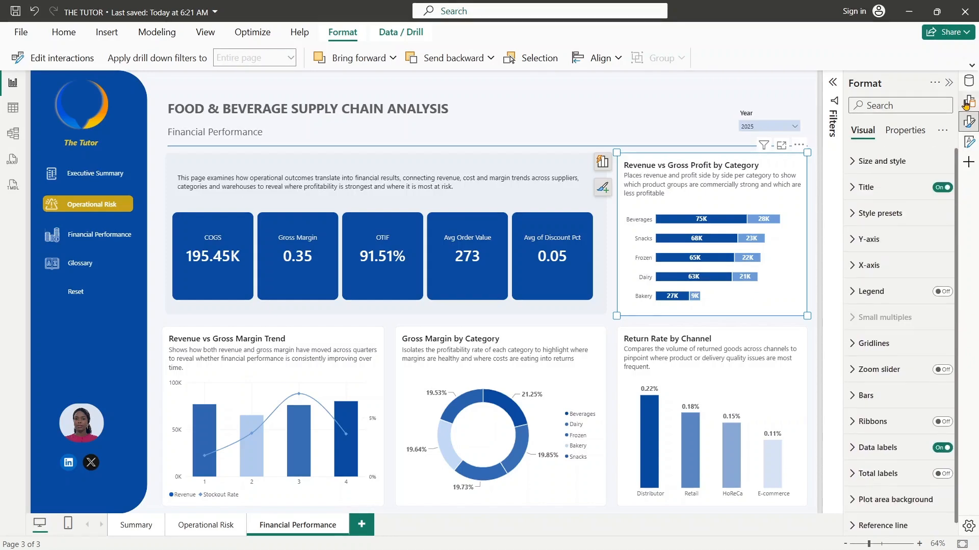
- Convert the Return Rate by Channel column chart into a stacked bar chart
click(740, 341)
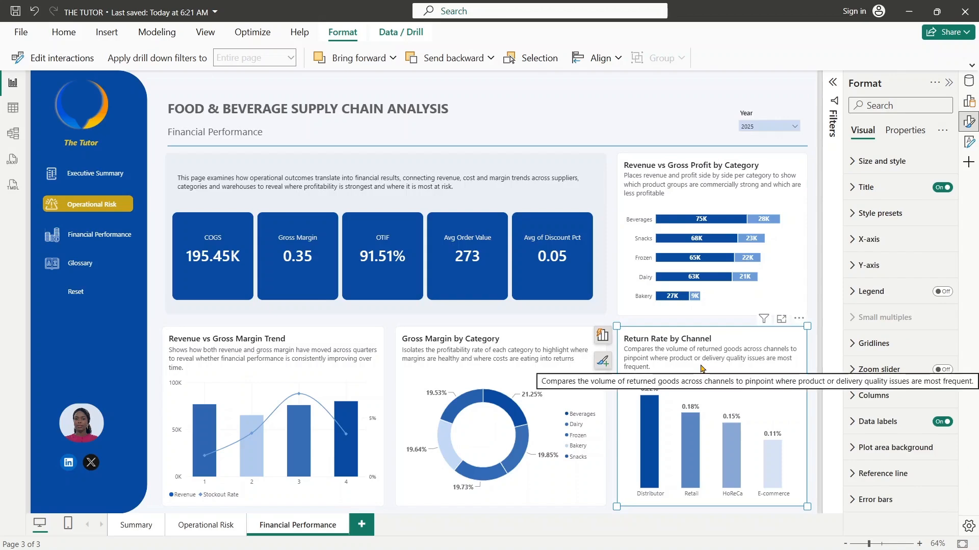
click(970, 100)
click(857, 123)
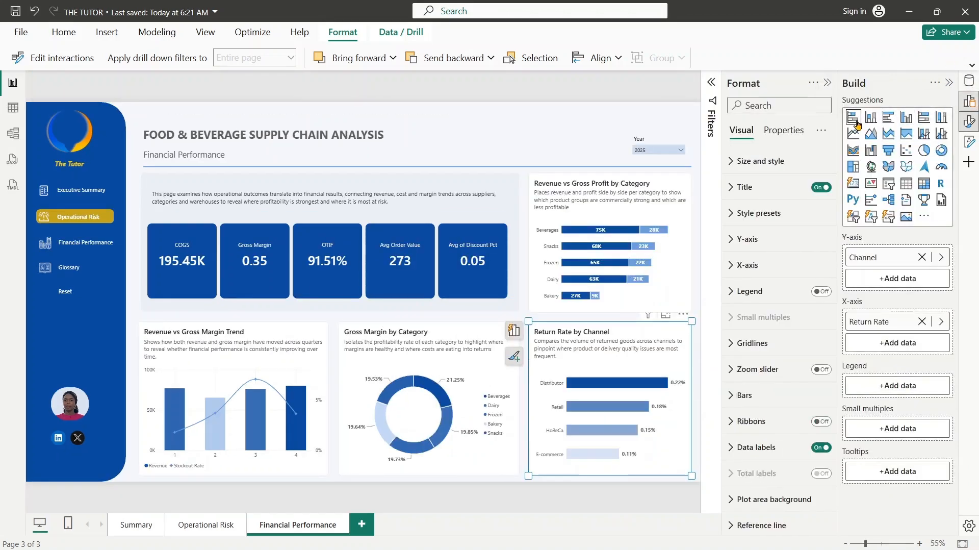
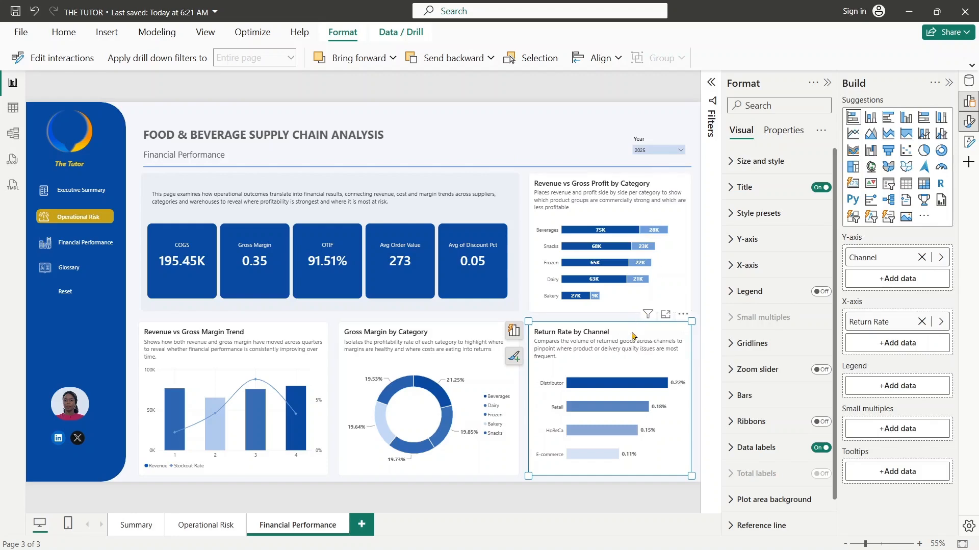
- Replace the Return Rate by Channel chart with a copy of the Revenue vs Gross Profit by Category chart placed in its spot
key(Delete)
click(621, 211)
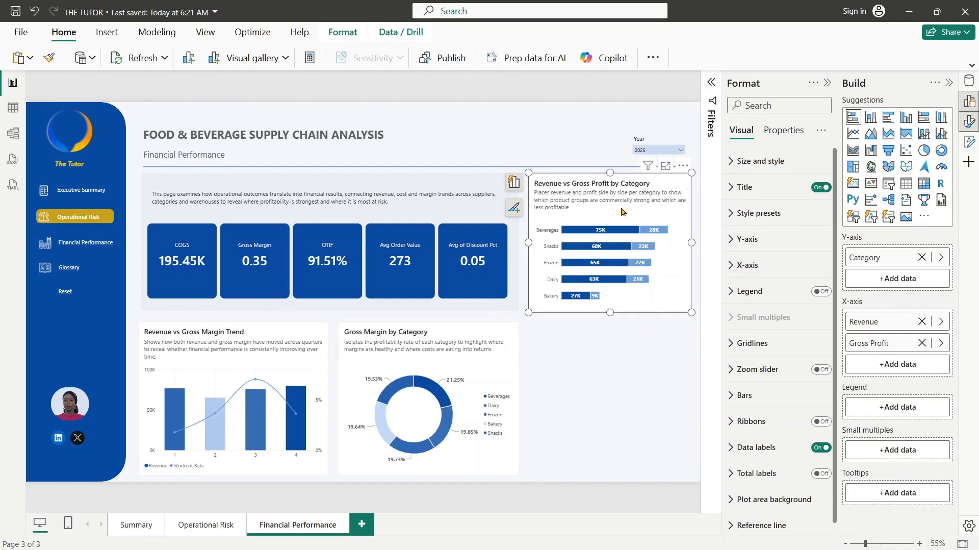
key(ctrl+c)
key(ctrl+v)
drag(637, 190, 611, 320)
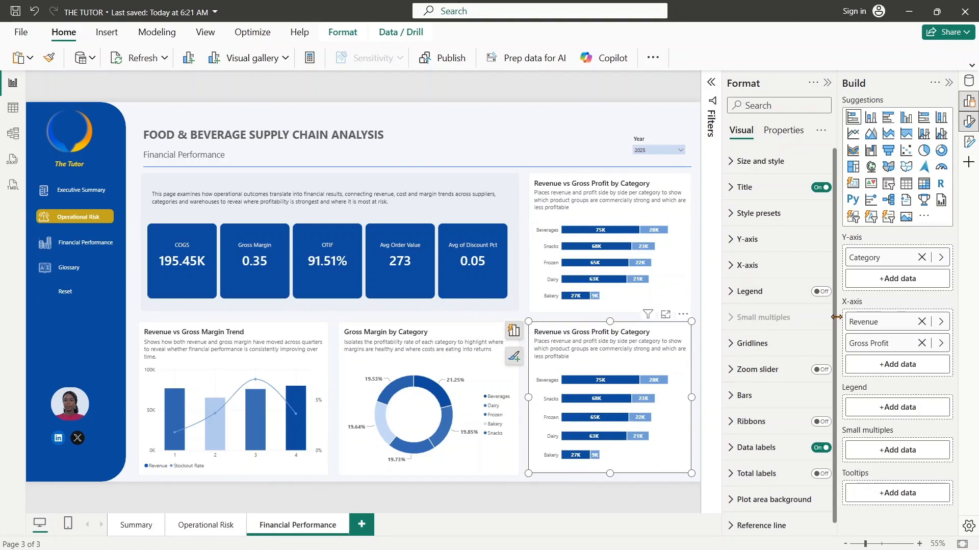
- Swap the copied chart's Y-axis field from Category to SupplierName
click(942, 258)
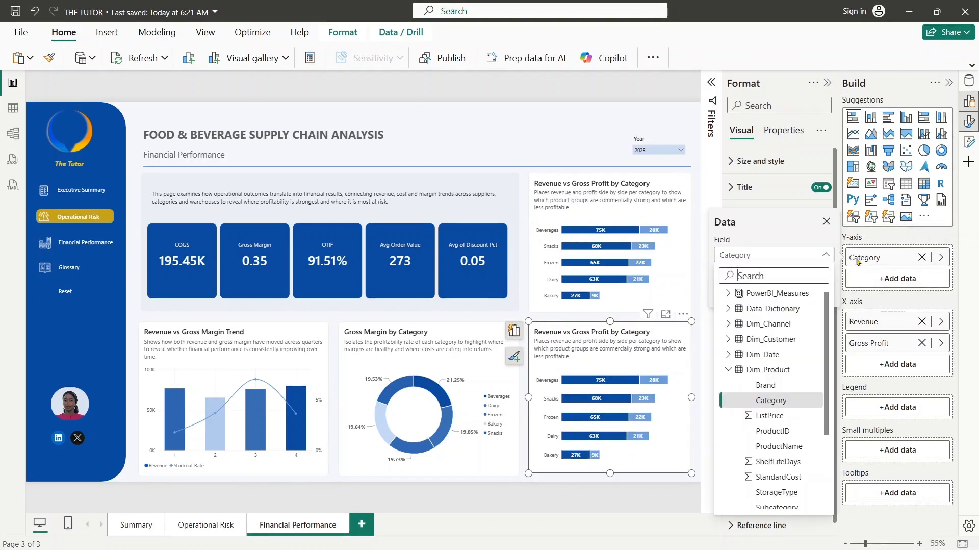
text(supplier)
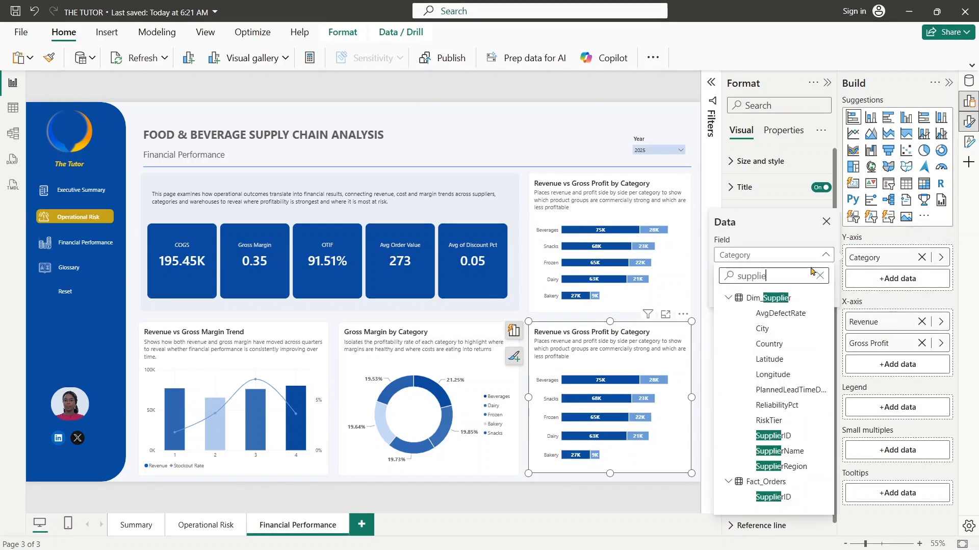
click(803, 450)
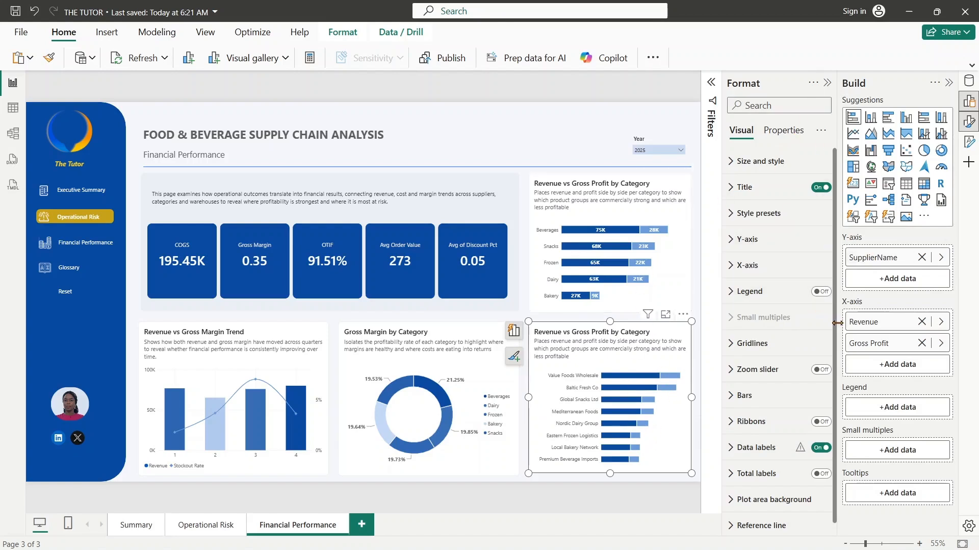
- Try the Inside base position with overflow text for the supplier chart's data labels
scroll(775, 408, down, 1)
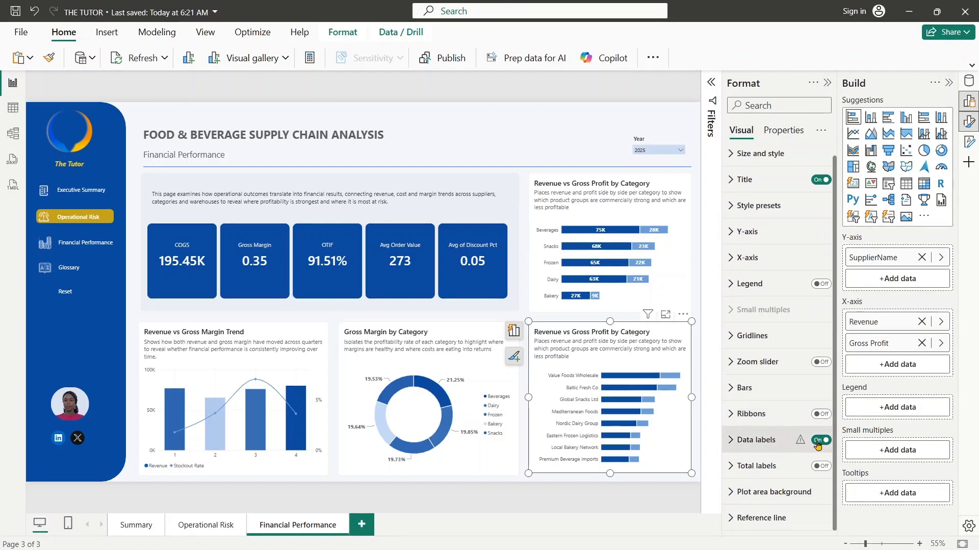
click(948, 84)
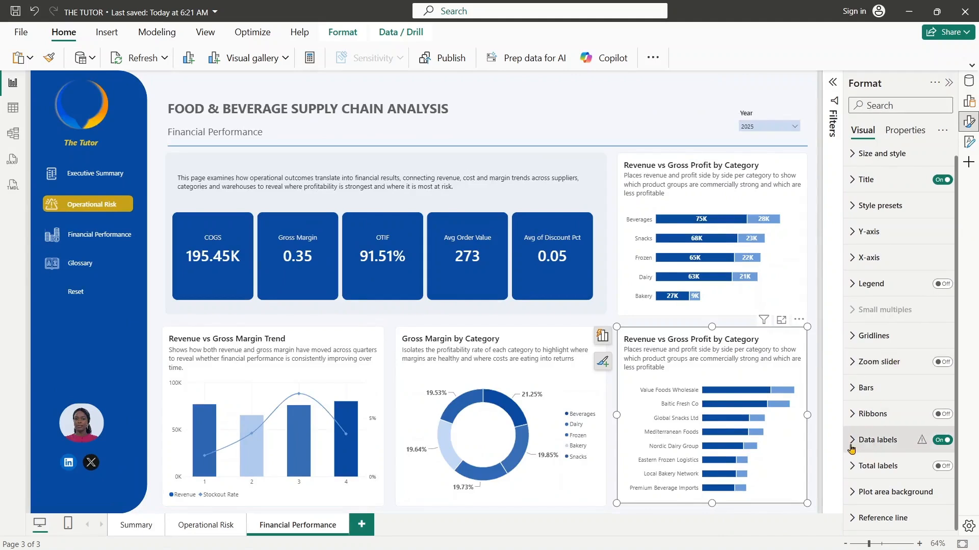
click(851, 443)
drag(957, 337, 972, 447)
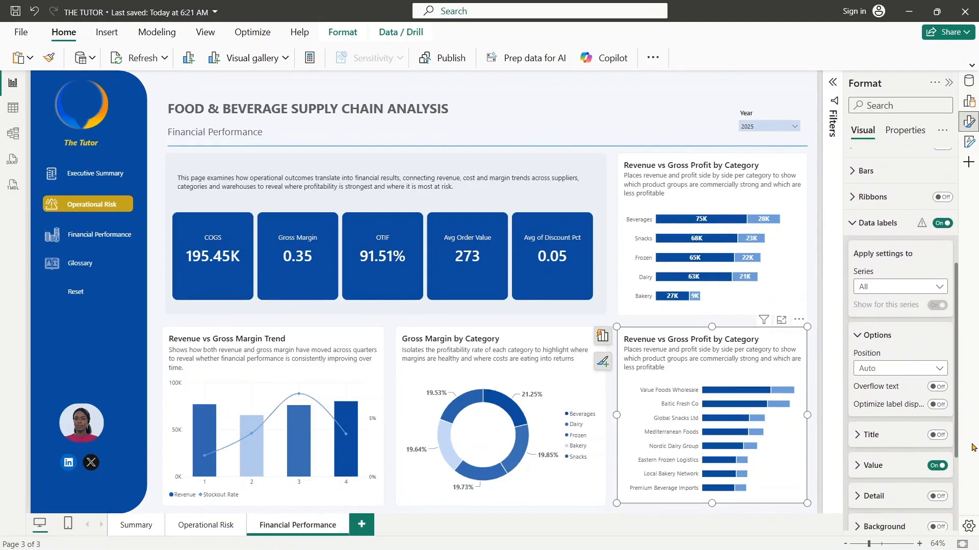
click(896, 368)
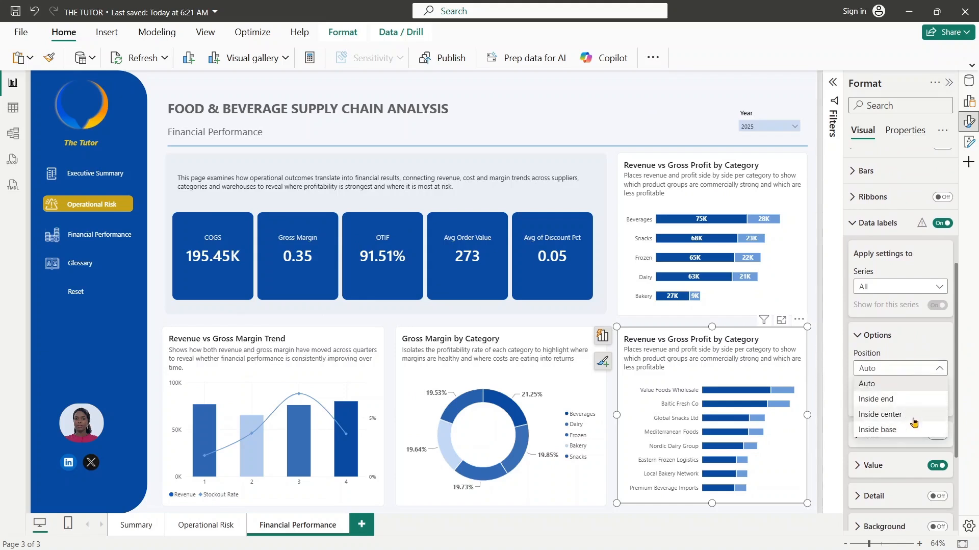
click(909, 429)
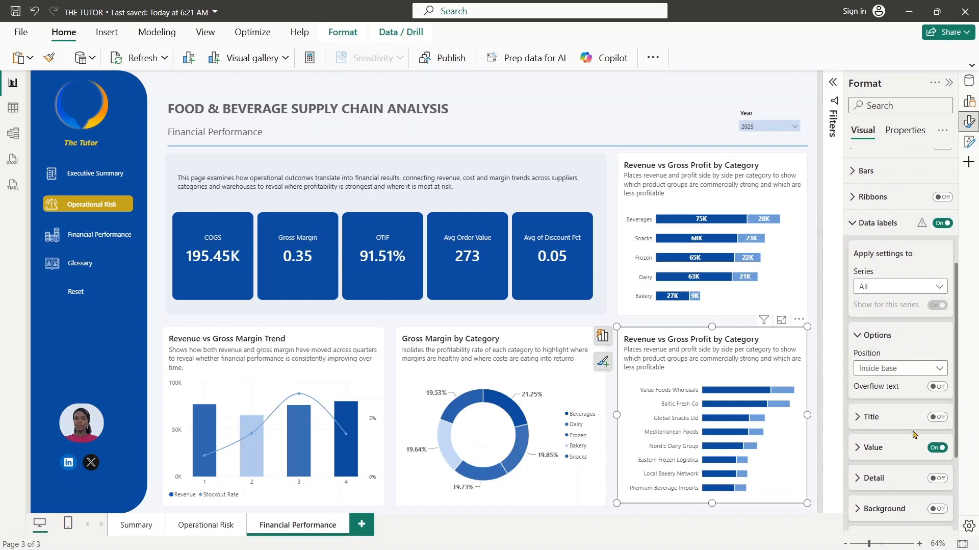
click(937, 388)
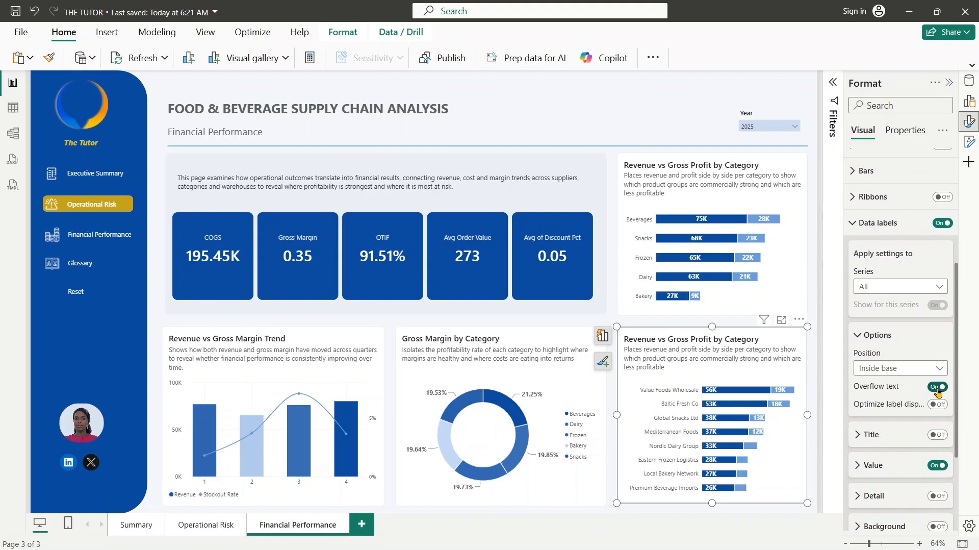
click(937, 387)
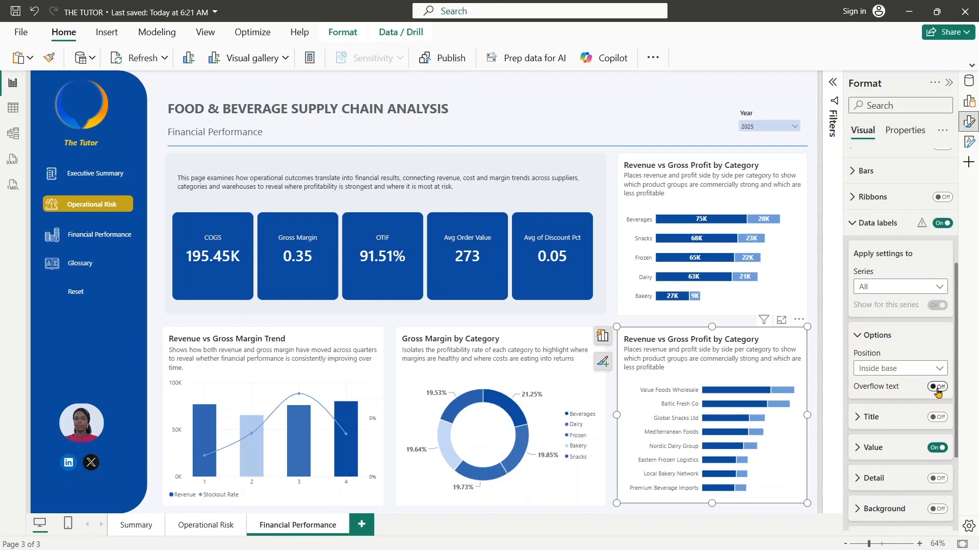
- Position the supplier chart's data labels at Inside center and turn on their overflow text
click(940, 369)
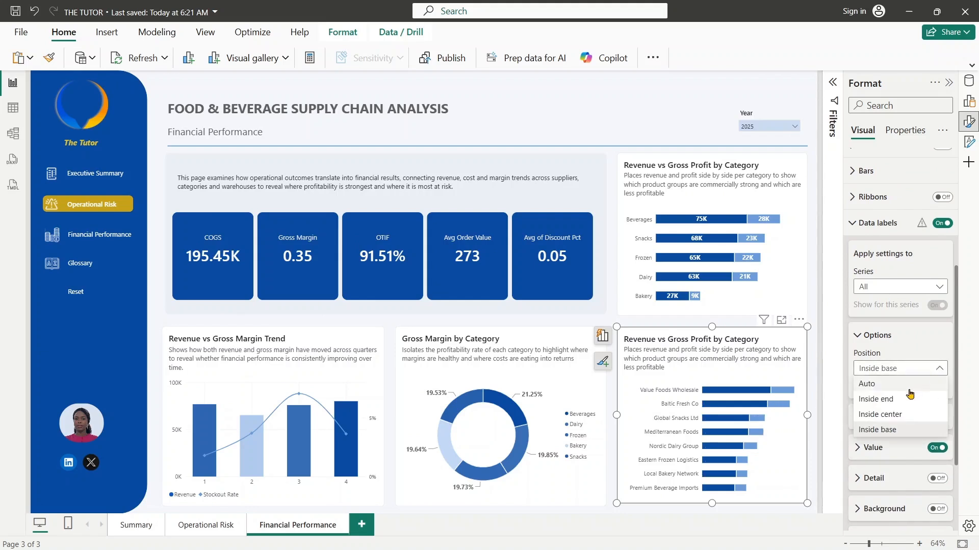
click(901, 417)
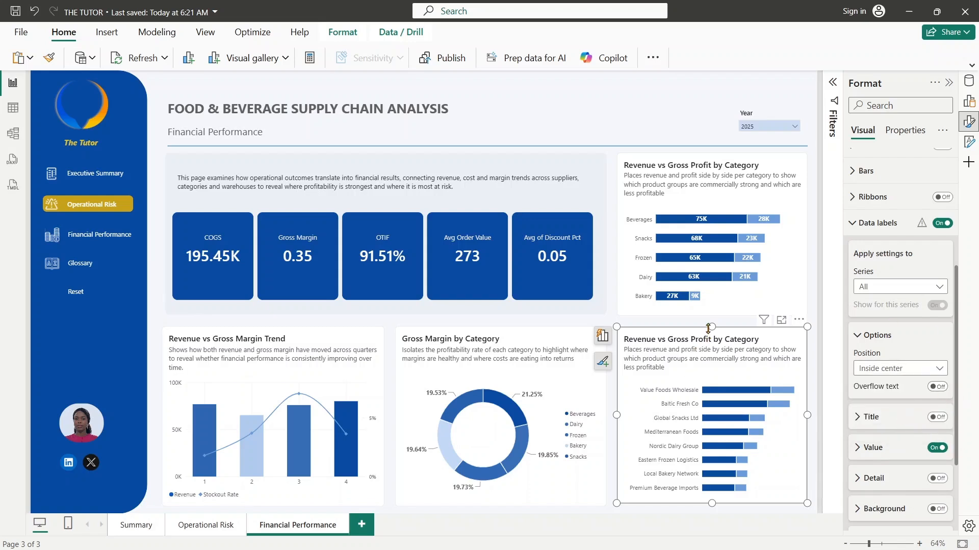
mouse_move(711, 325)
mouse_down()
mouse_move(713, 303)
mouse_move(716, 325)
mouse_up()
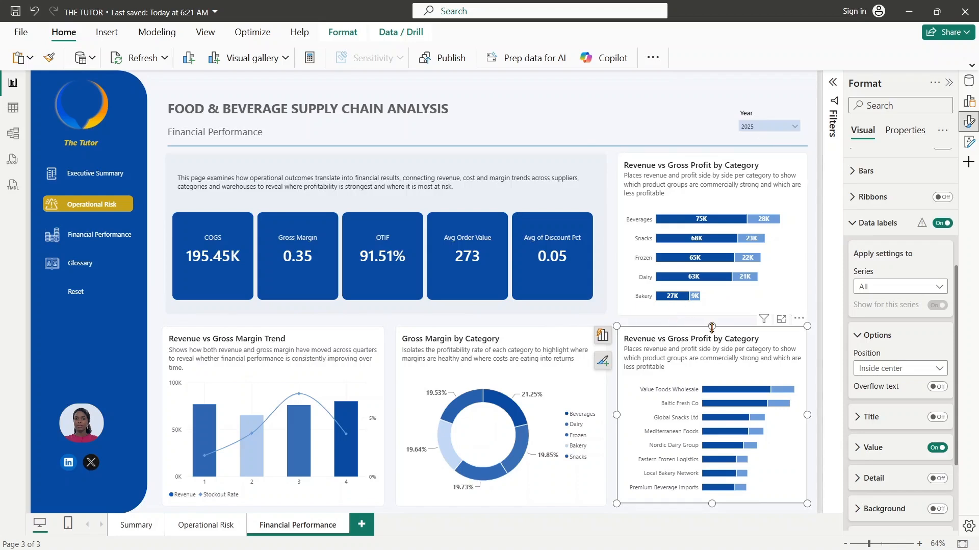
mouse_move(711, 325)
mouse_down()
mouse_move(713, 308)
mouse_move(711, 325)
mouse_up()
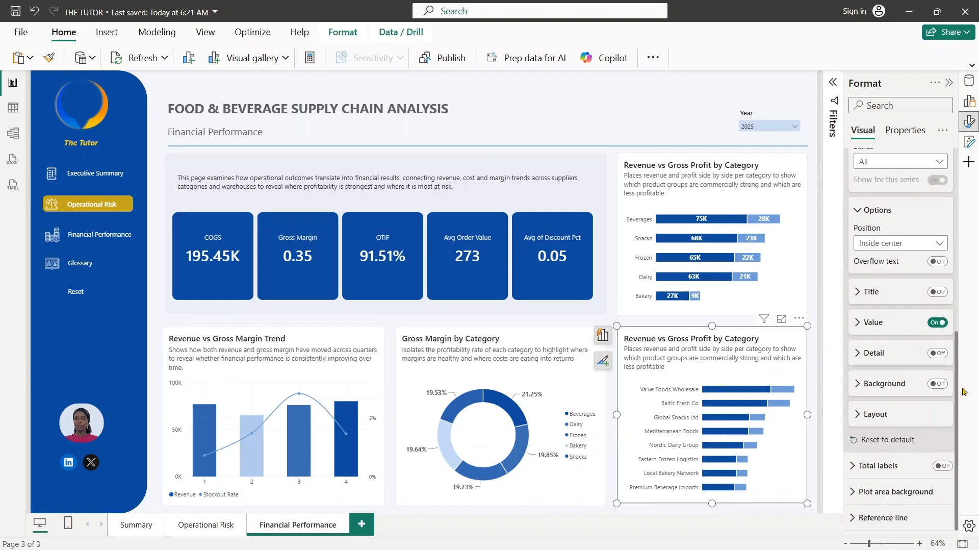
drag(957, 385, 965, 290)
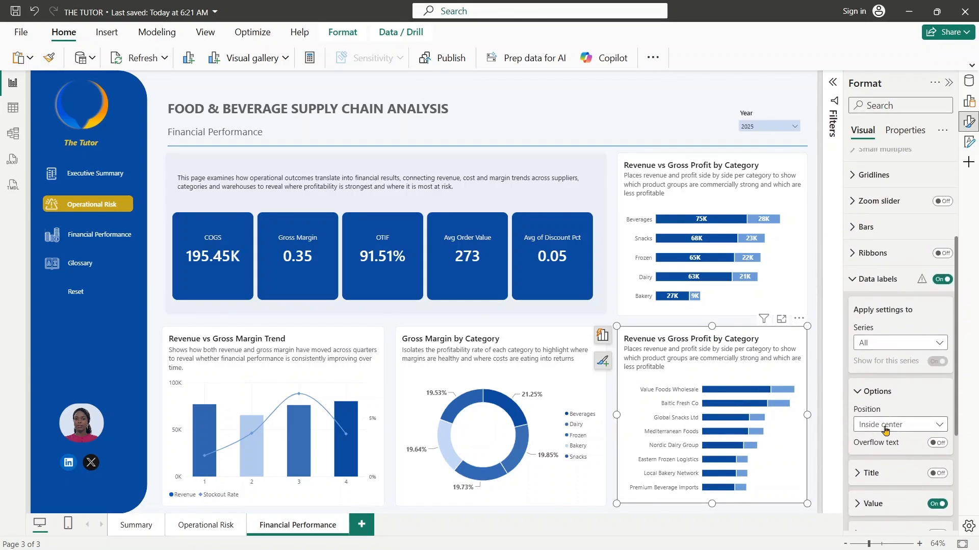
click(934, 445)
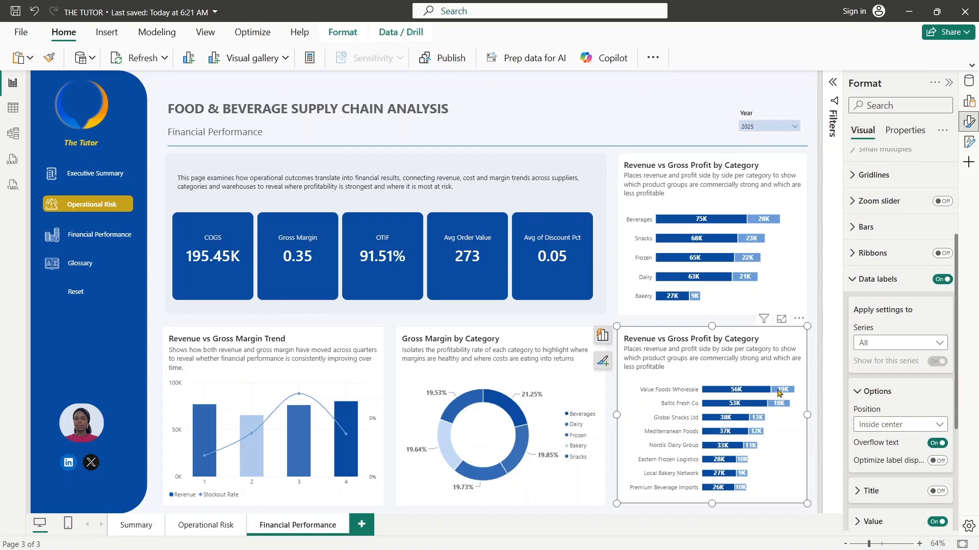
click(644, 131)
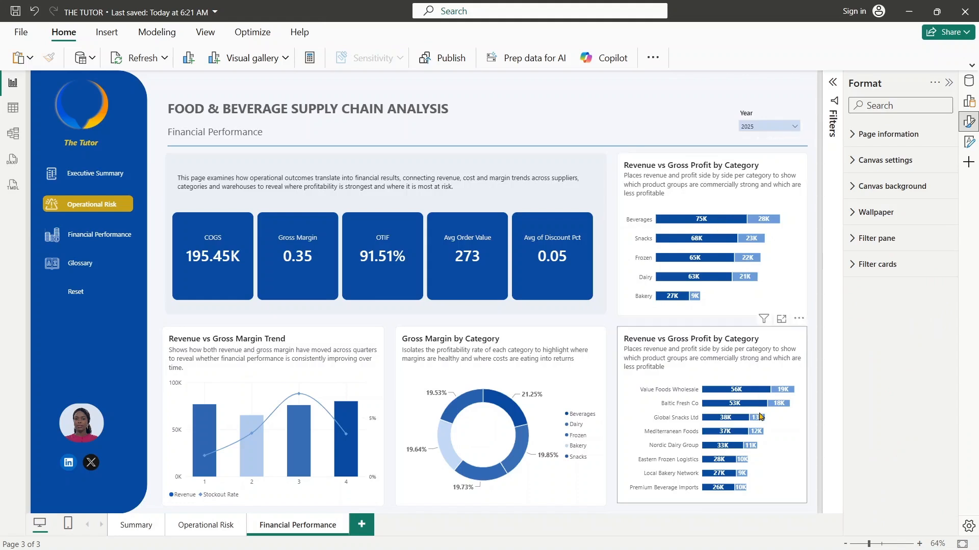
- Compare the data label value settings of the category chart and the supplier chart
click(790, 210)
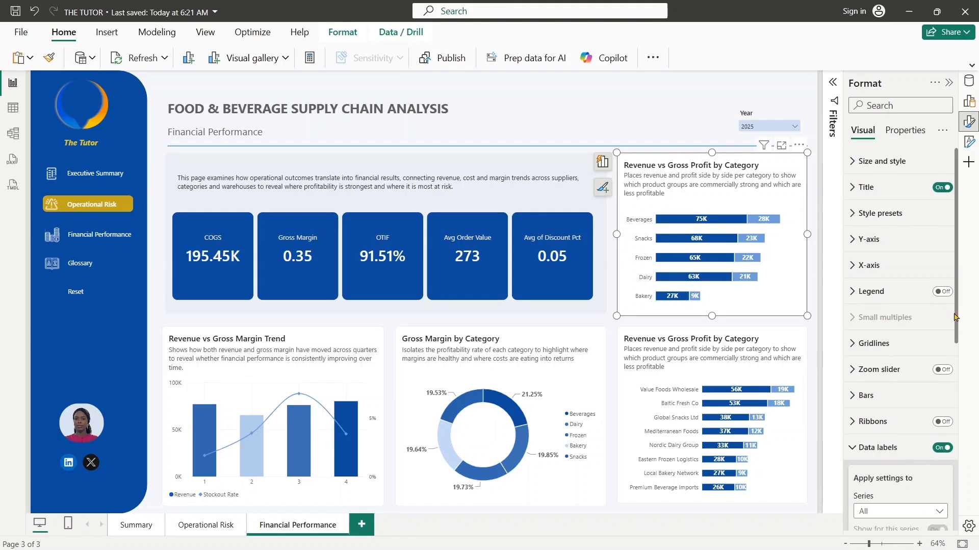
scroll(955, 316, down, 6)
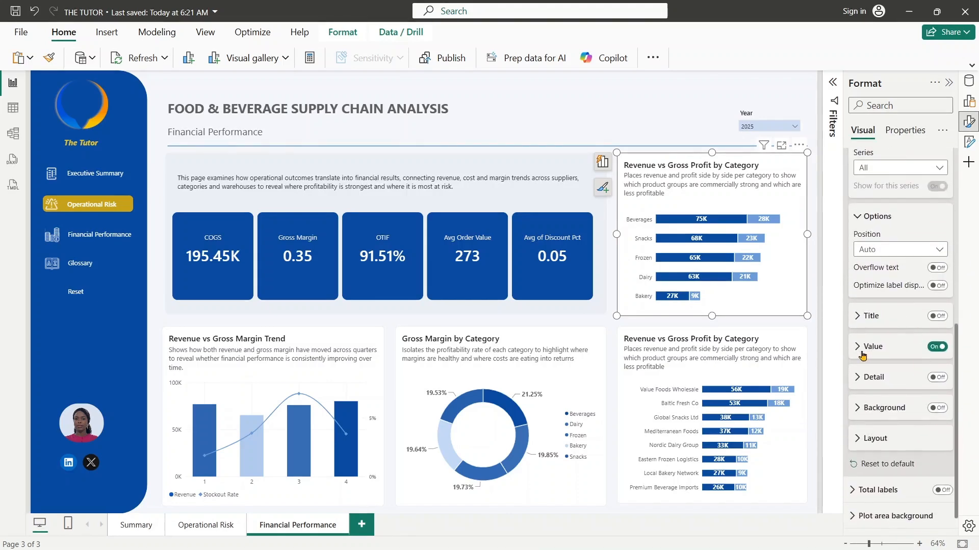
click(862, 353)
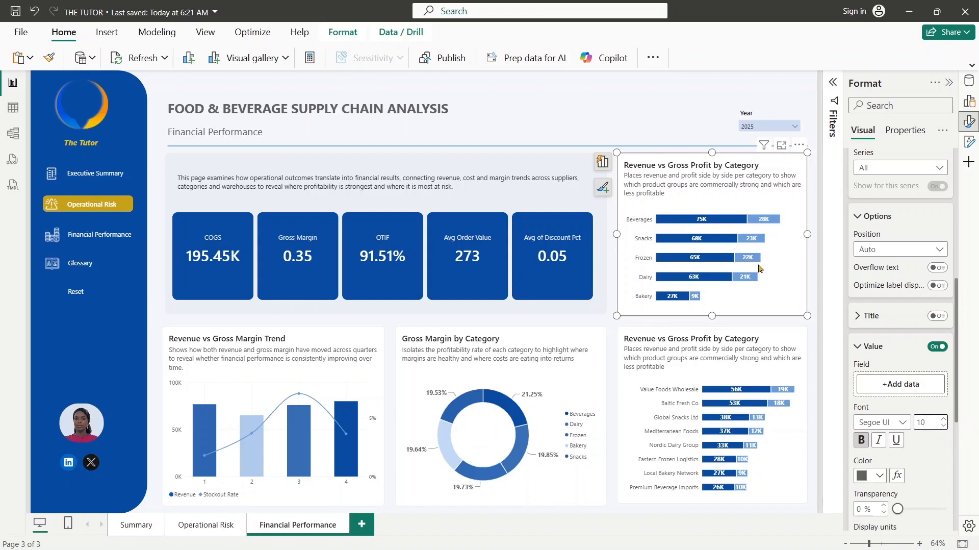
click(784, 375)
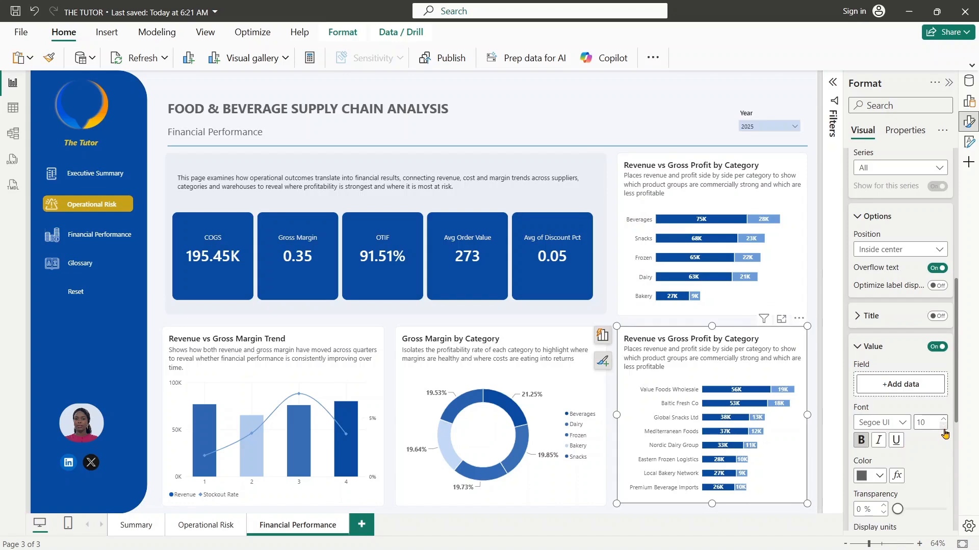
click(673, 118)
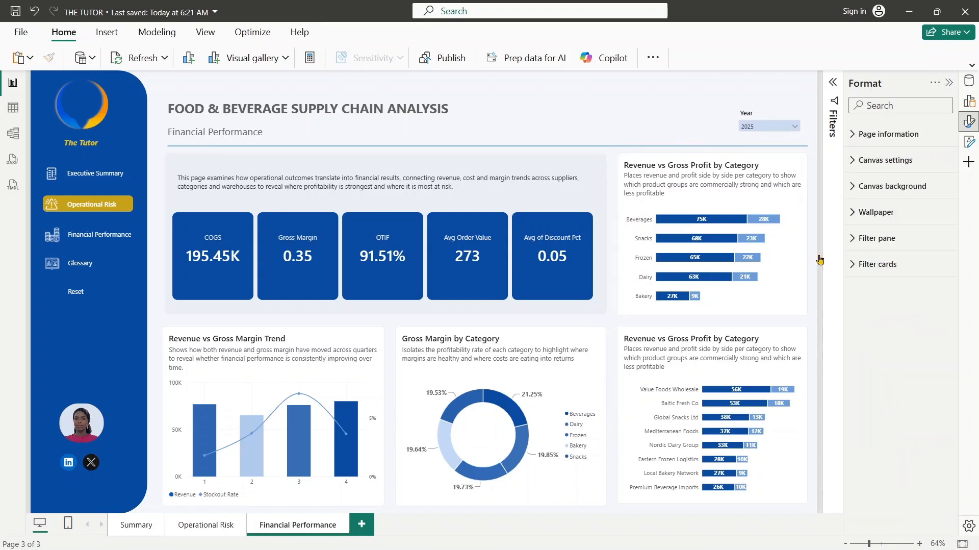
click(948, 83)
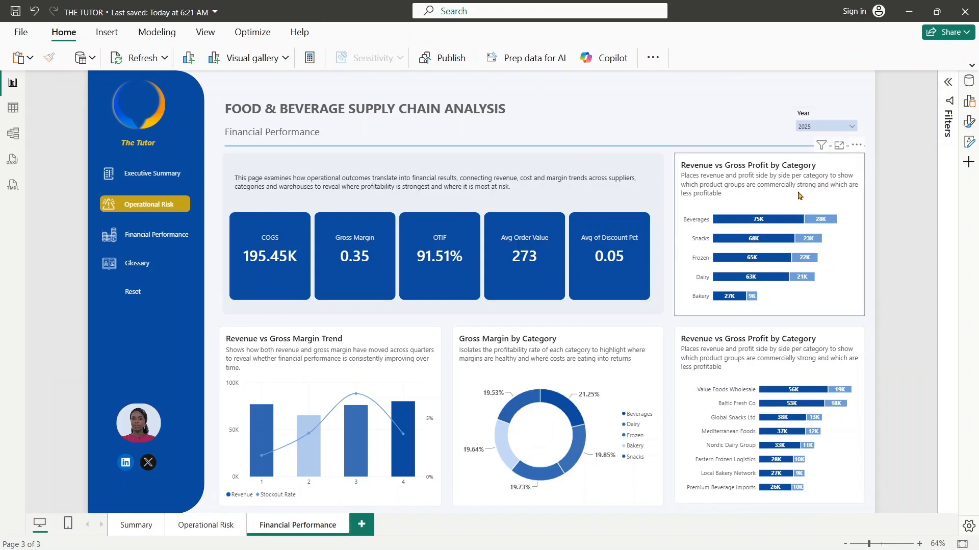
- Change the title of the supplier chart to "Revenue vs Gross Profit by Supplier Name"
click(771, 353)
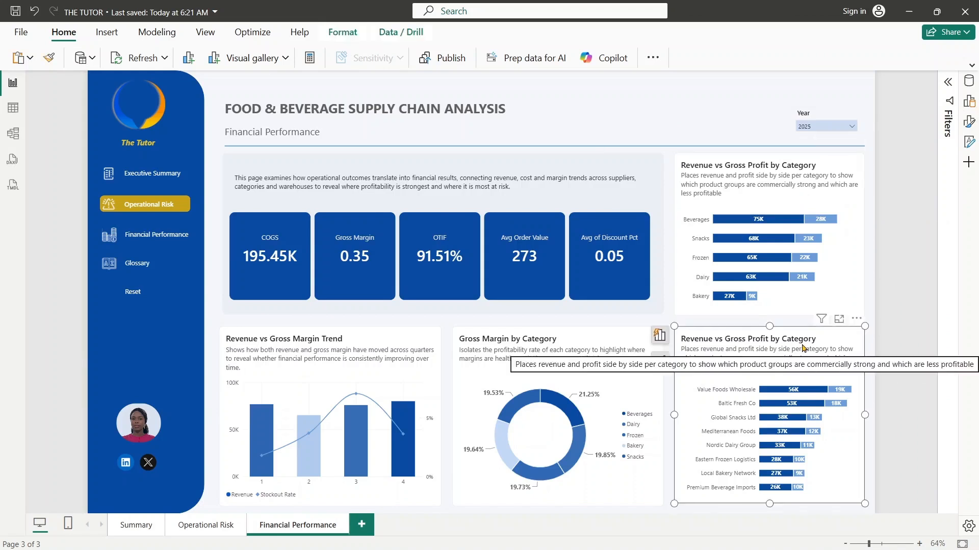
click(968, 122)
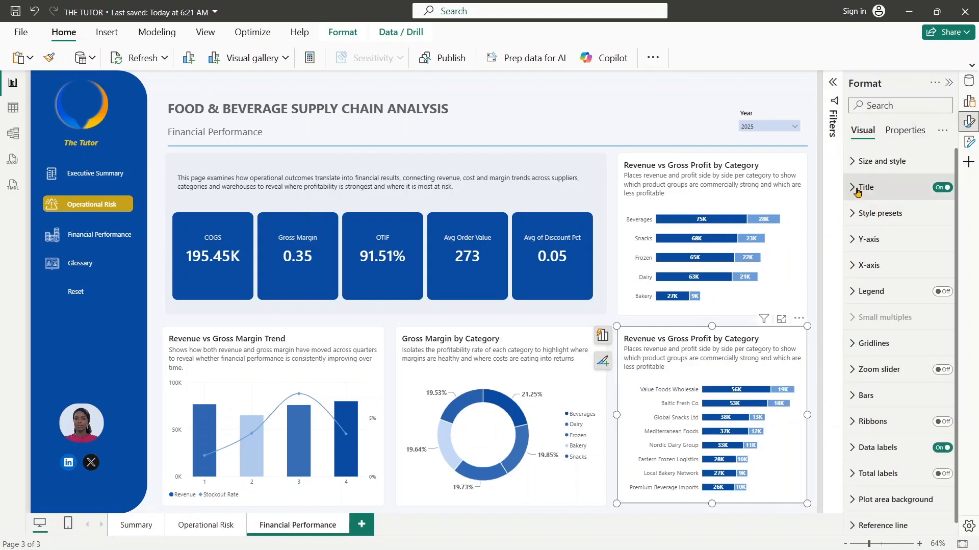
click(857, 190)
triple_click(864, 252)
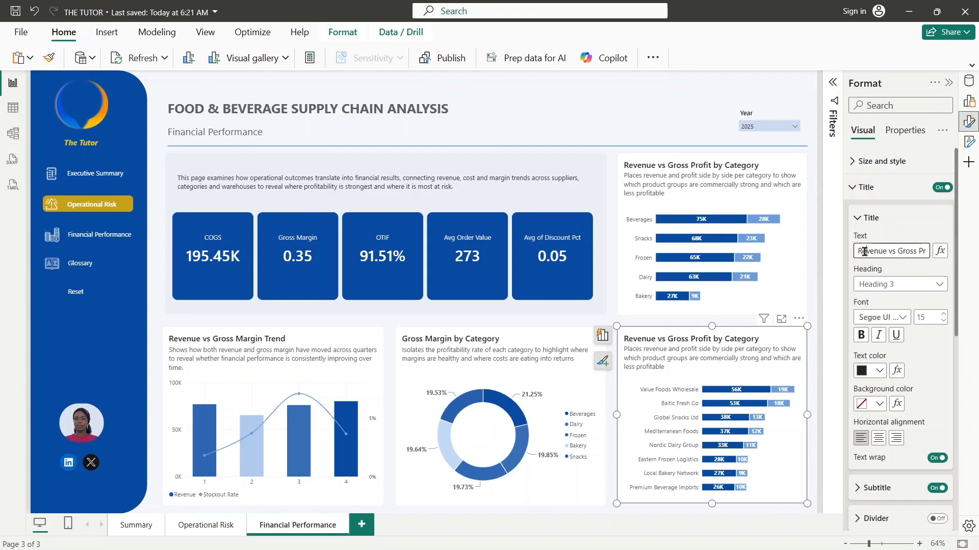
click(926, 252)
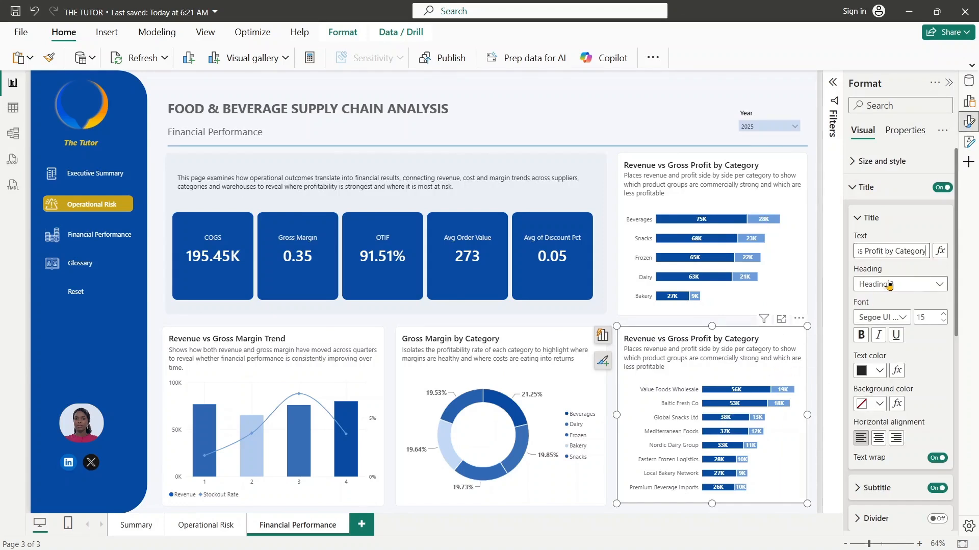
key(BackSpace)
key(BackSpace)
key(BackSpace)
key(BackSpace)
key(BackSpace)
key(BackSpace)
key(BackSpace)
key(BackSpace)
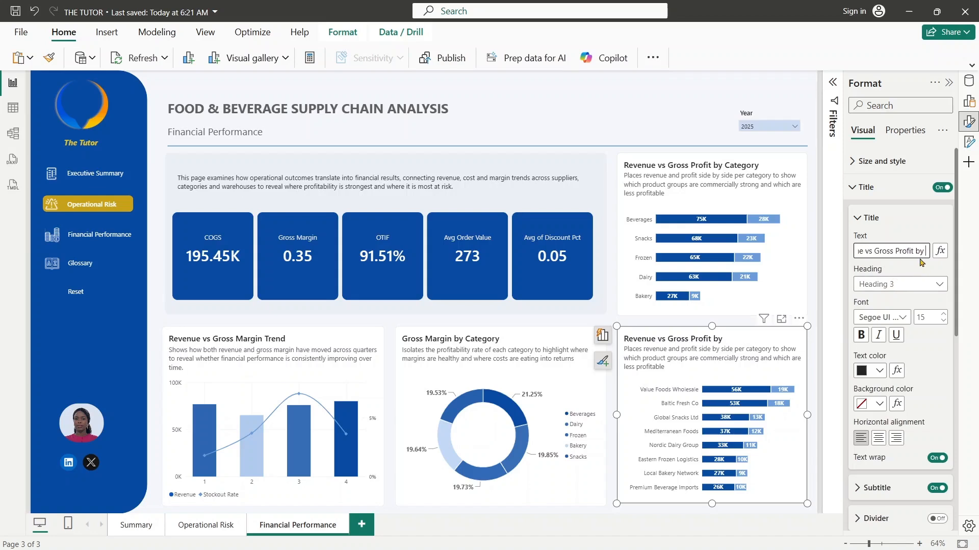
text(Supplier nam)
key(BackSpace)
key(BackSpace)
key(BackSpace)
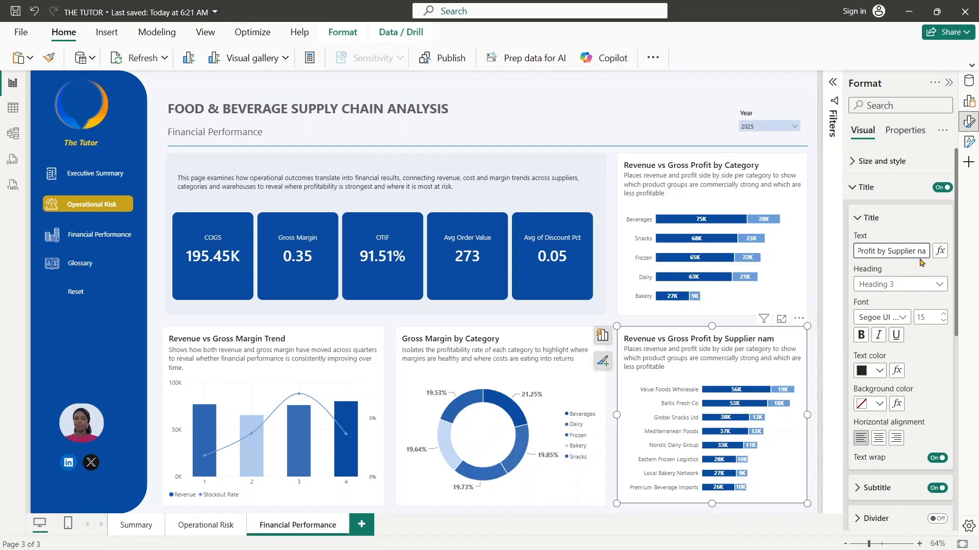
text(Name)
click(863, 187)
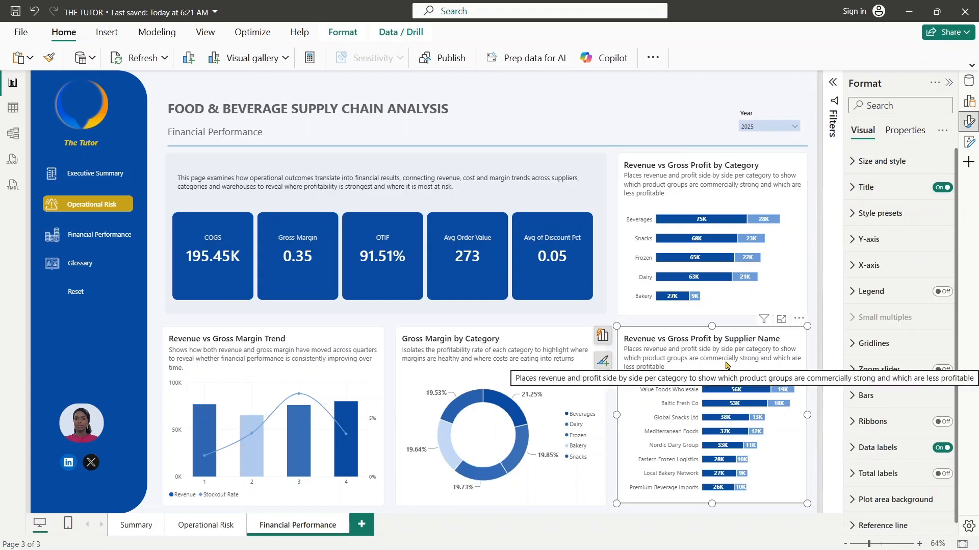
- Subtitle the supplier chart "Compares what each supplier generates in sales against what is actually retained as profit to assess the true value of each supplier relationship"
double_click(708, 354)
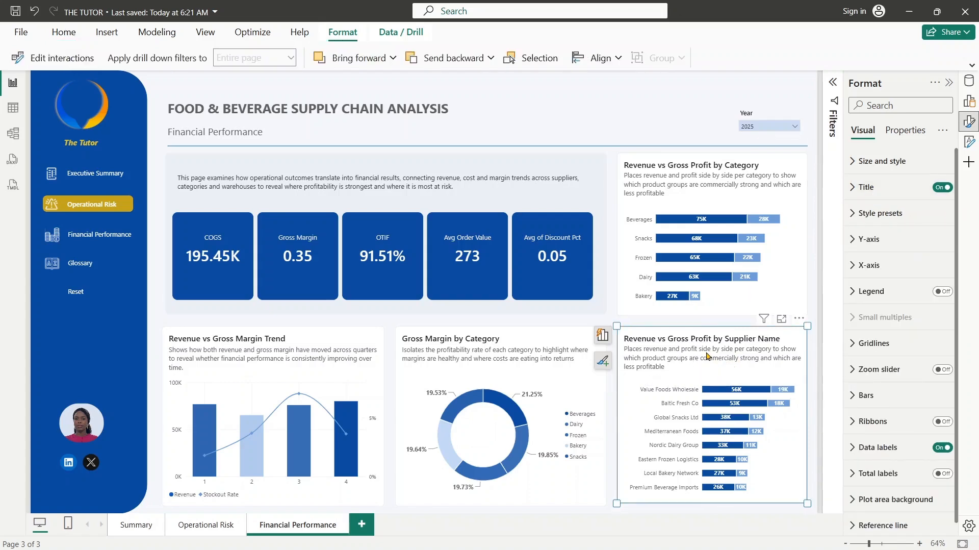
double_click(708, 356)
key(BackSpace)
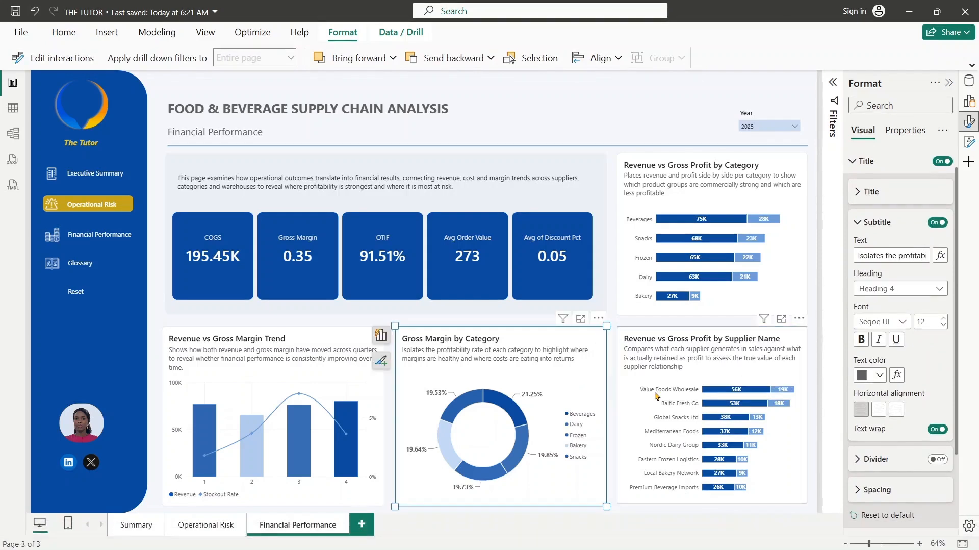
click(755, 350)
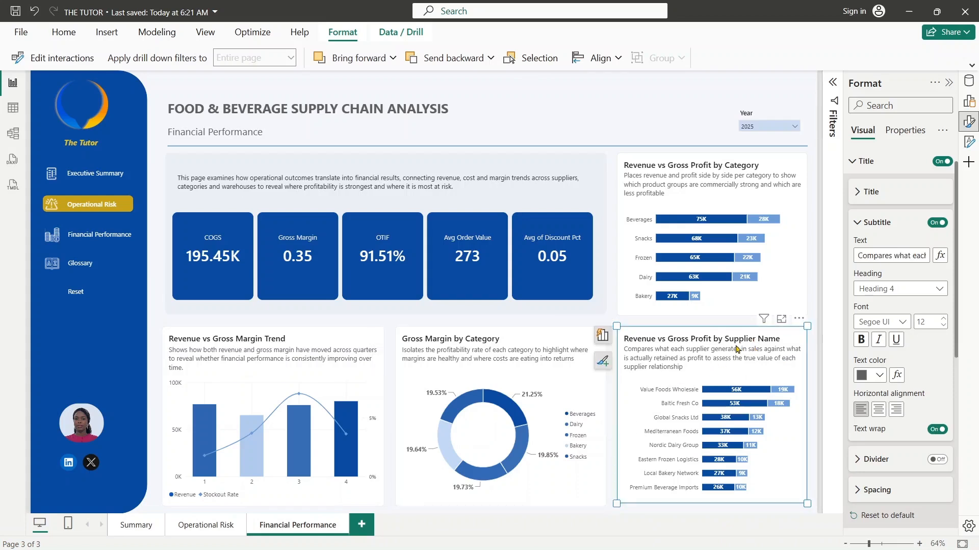
- Duplicate the Year slicer and place the copy beside the original in the Financial Performance page header
key(Escape)
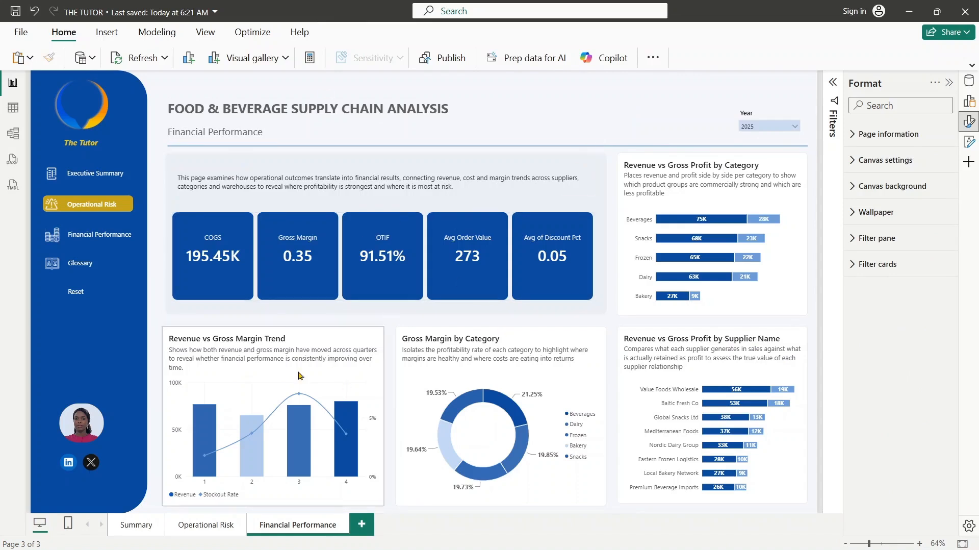
mouse_move(526, 431)
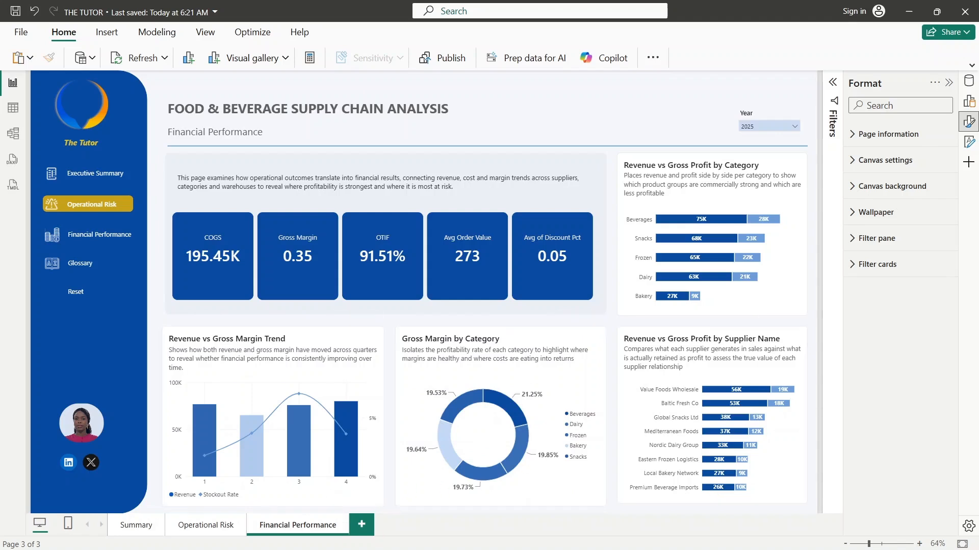
click(764, 112)
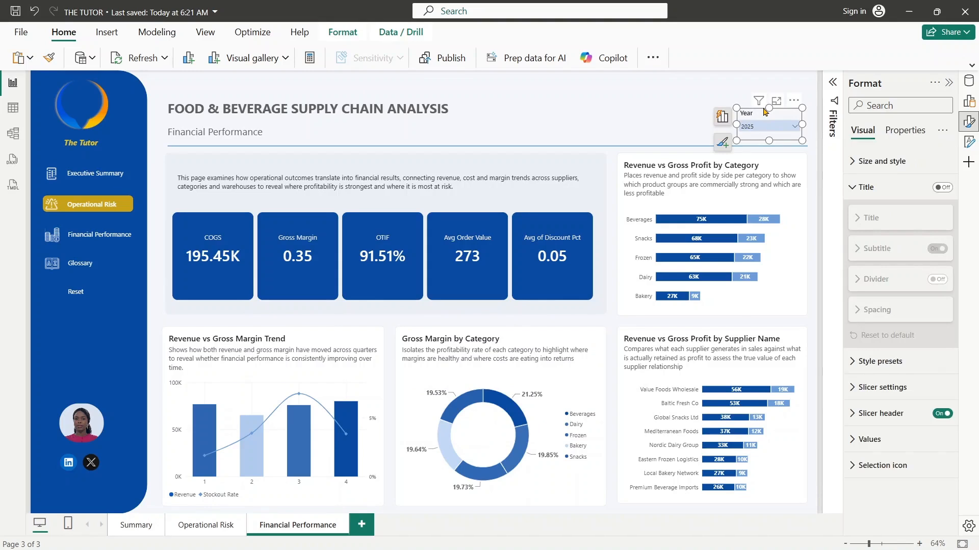
key(ctrl+v)
drag(767, 120, 690, 115)
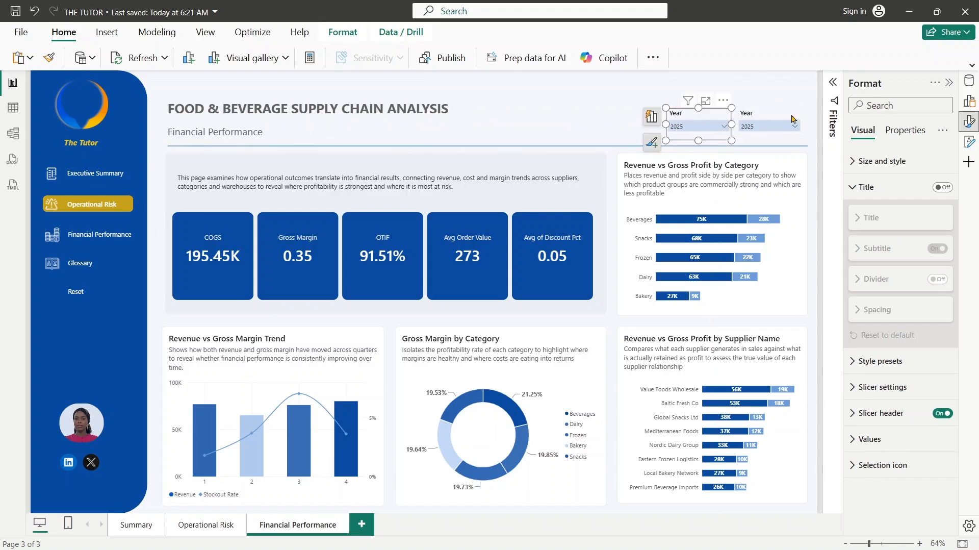
- Replace the Year field of the copied slicer with the Channel field from Dim_Channel
click(968, 100)
click(941, 258)
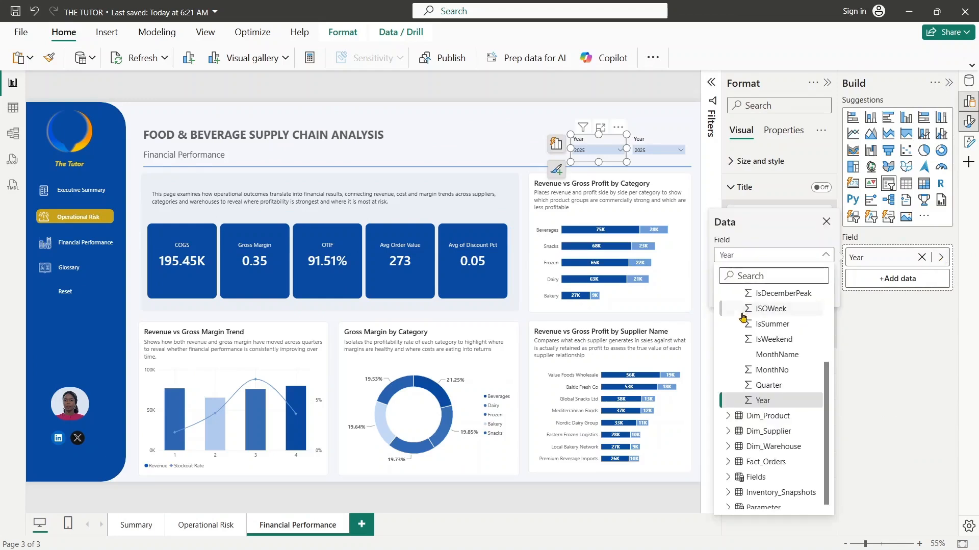
click(754, 281)
text(chAN)
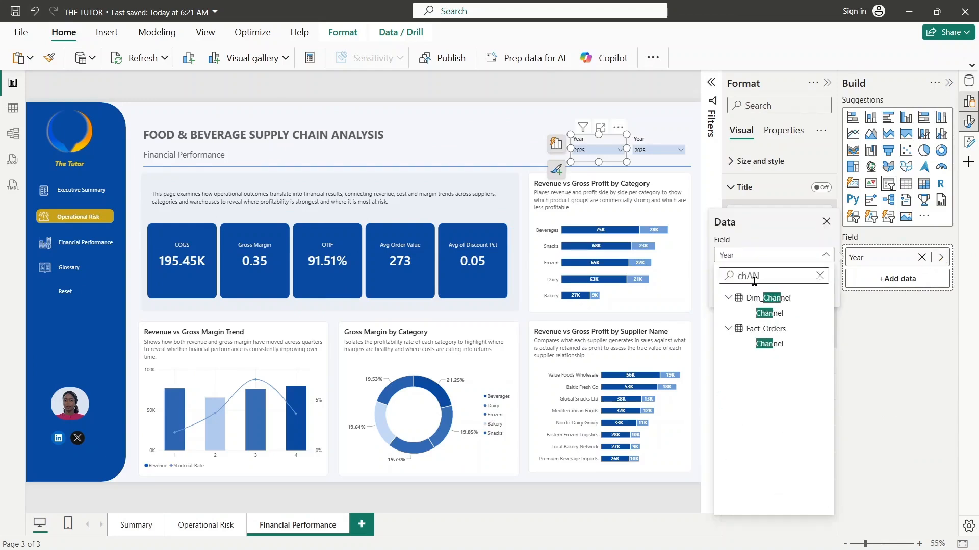
click(770, 313)
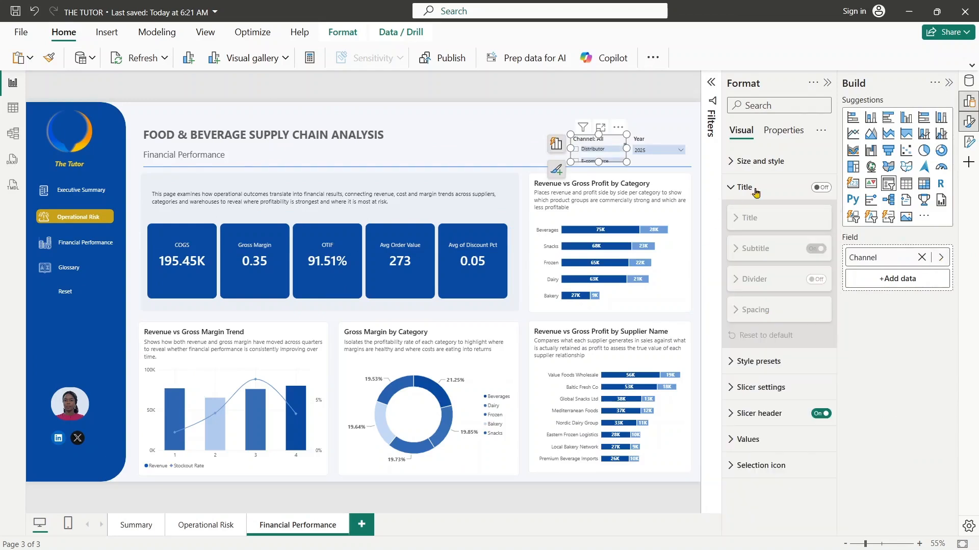
- Set the Channel slicer's style to Dropdown
click(737, 162)
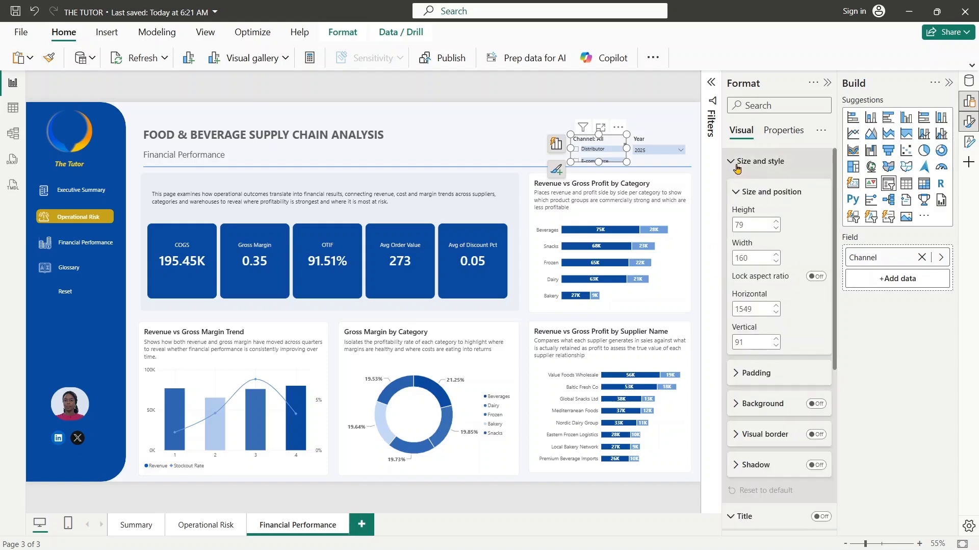
click(738, 163)
click(735, 187)
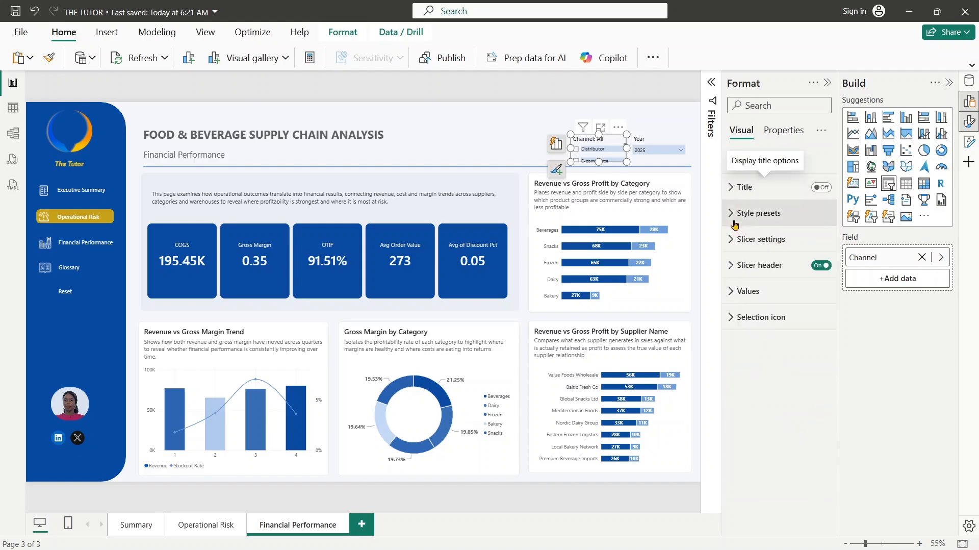
click(744, 239)
click(769, 303)
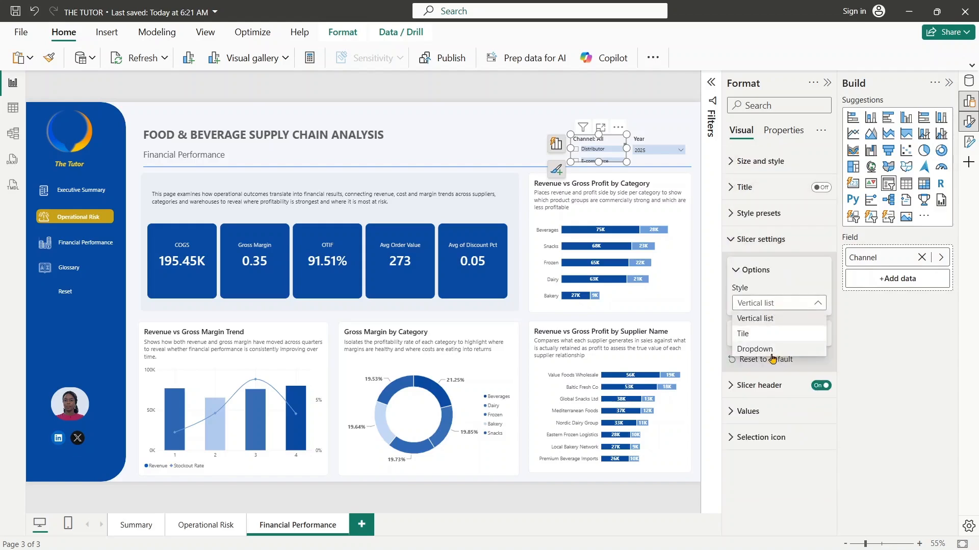
click(770, 351)
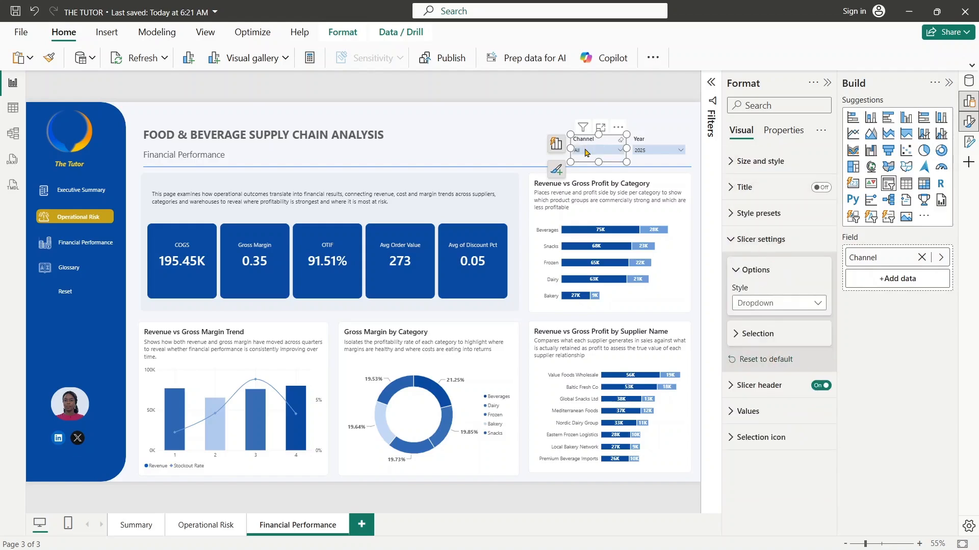
click(531, 147)
- Try the Channel slicer with E-commerce and Distributor, and leave the page filtered to Retail
click(601, 150)
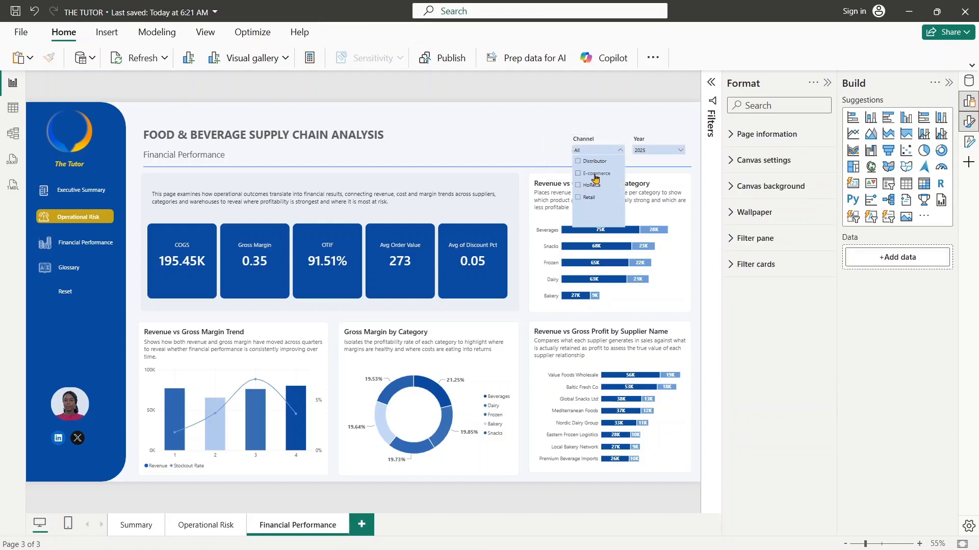
click(596, 174)
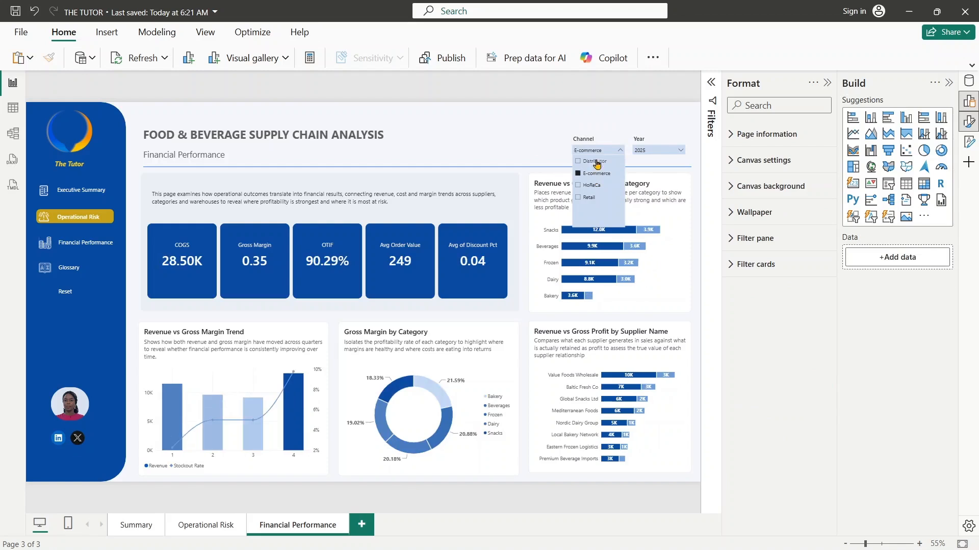
click(595, 161)
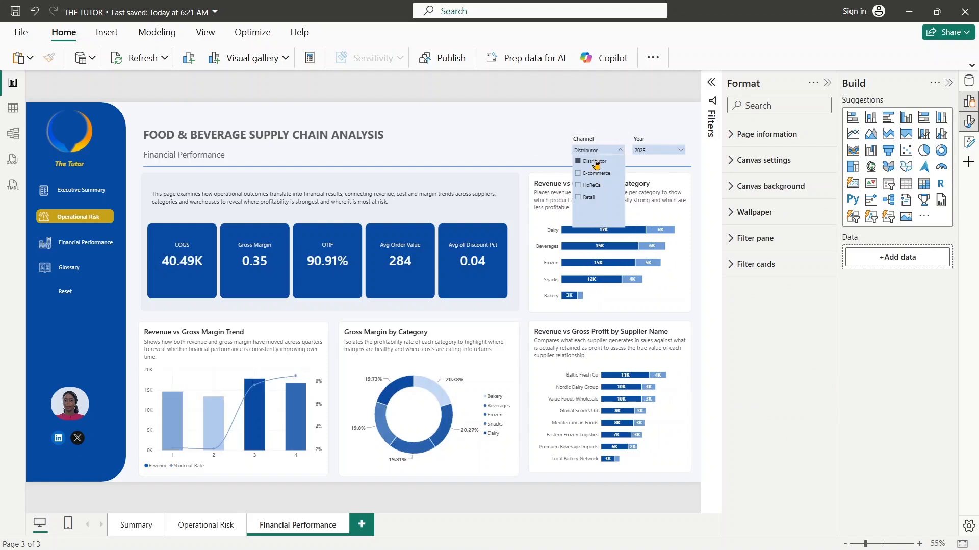
click(587, 197)
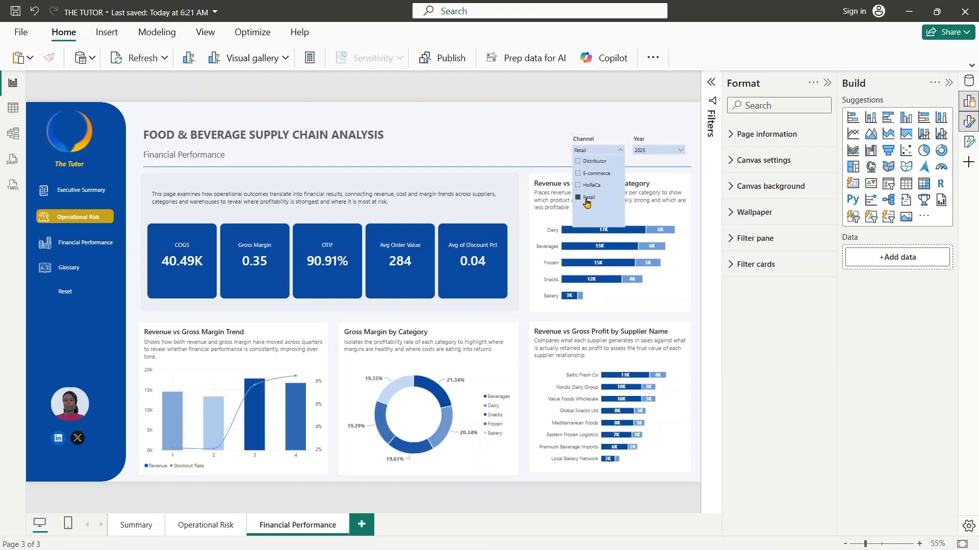
click(596, 151)
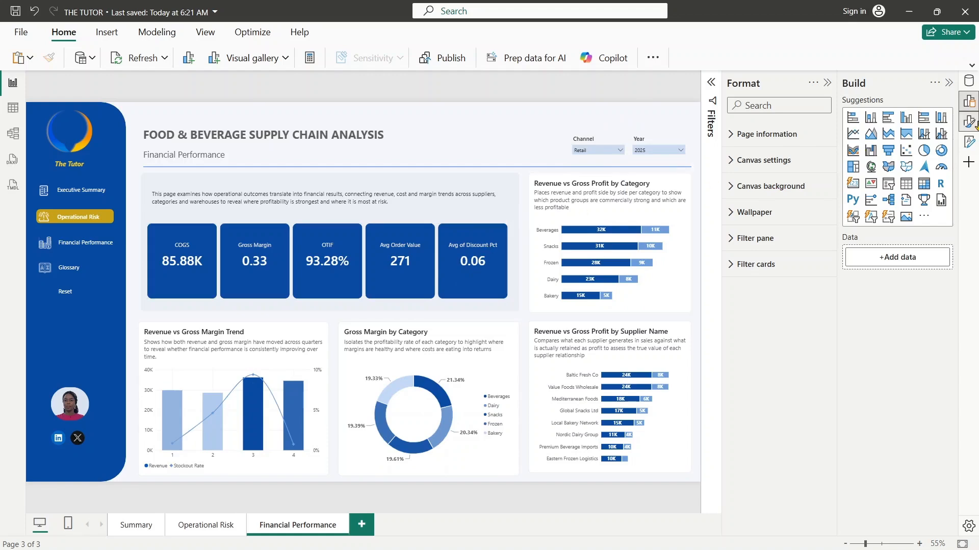
- Find the DiscountPct column in Fact_Orders and format it as a percentage
click(968, 81)
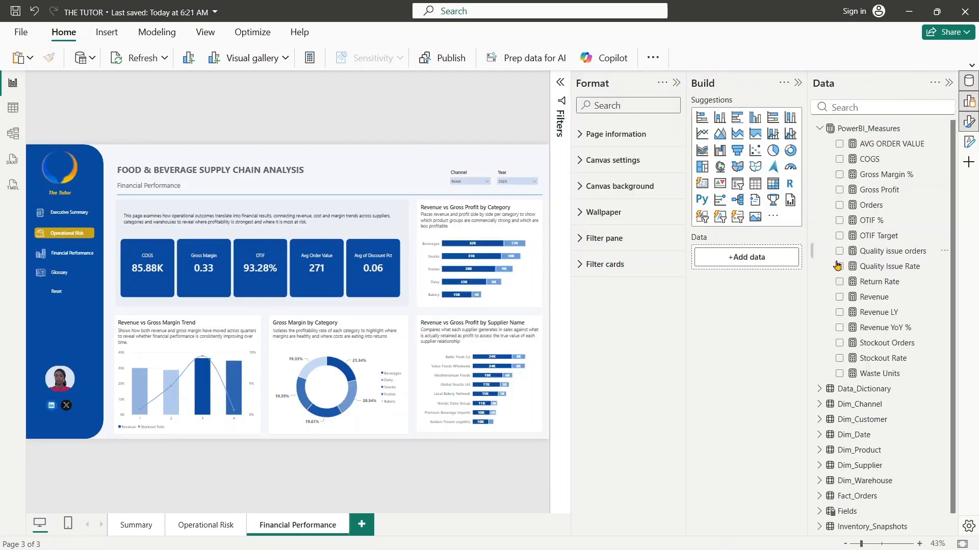
click(818, 132)
click(818, 132)
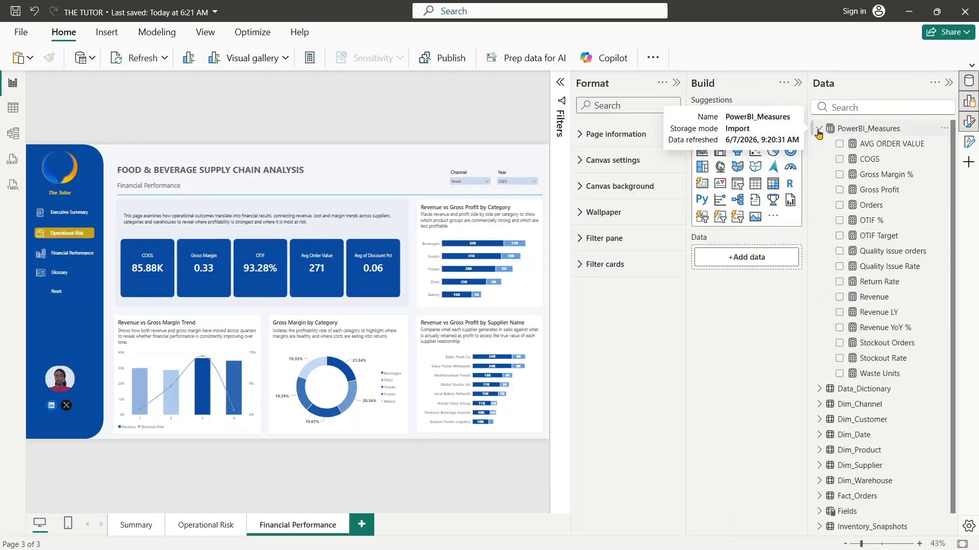
click(838, 108)
text(DISC)
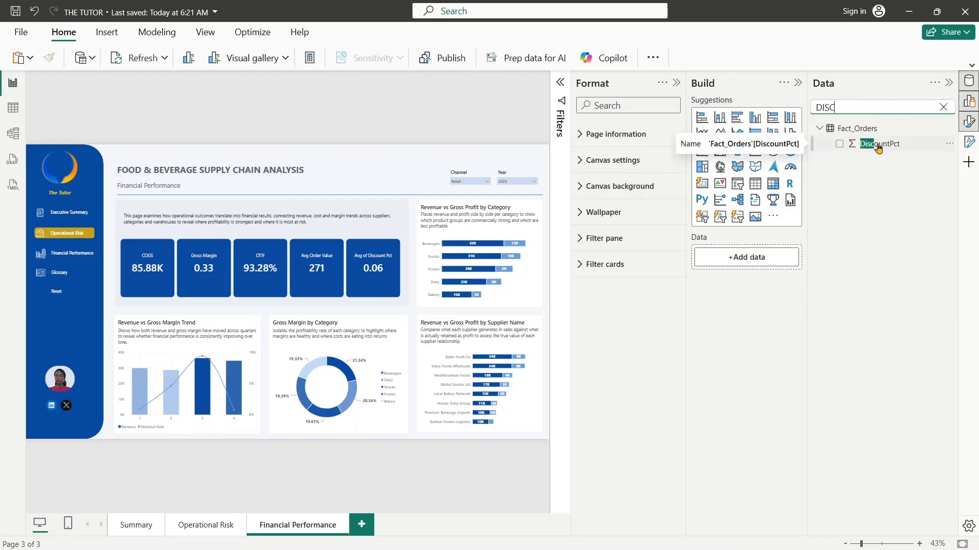
click(899, 147)
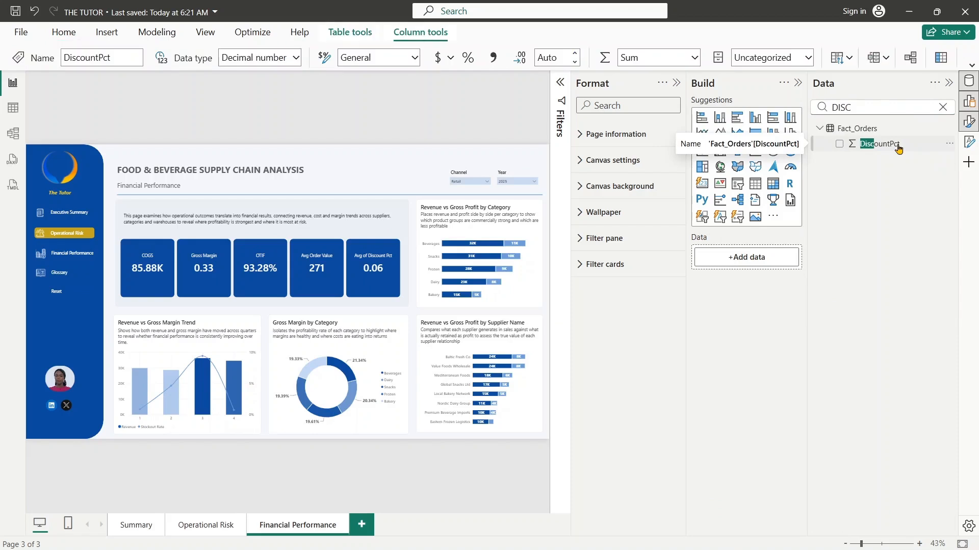
click(470, 60)
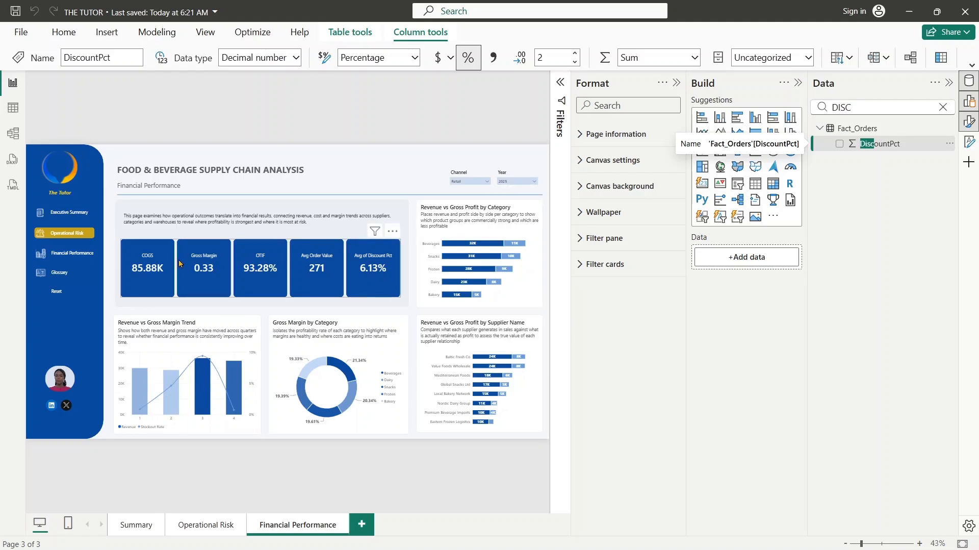
click(495, 88)
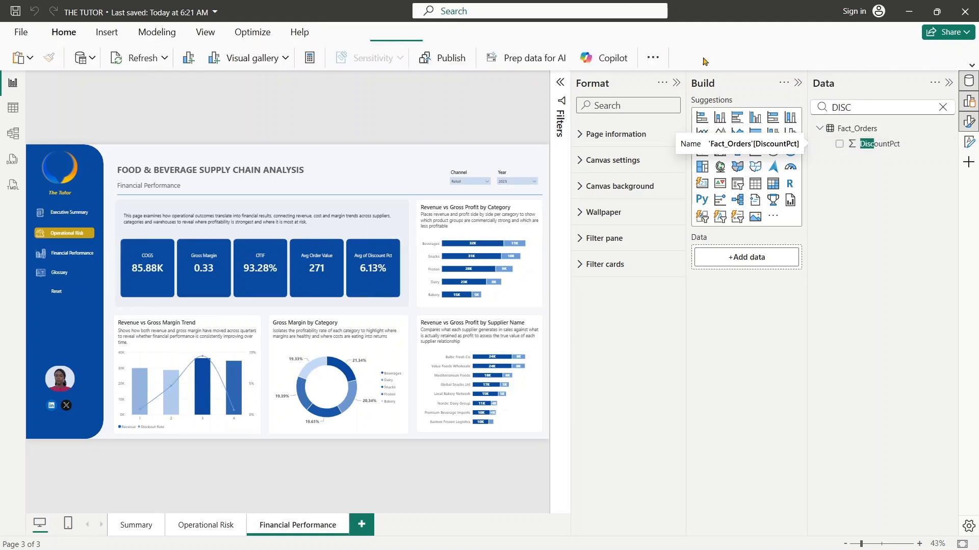
- Clear the field search and hide the Build, Format and Data panes to enlarge the report canvas
click(798, 86)
click(798, 87)
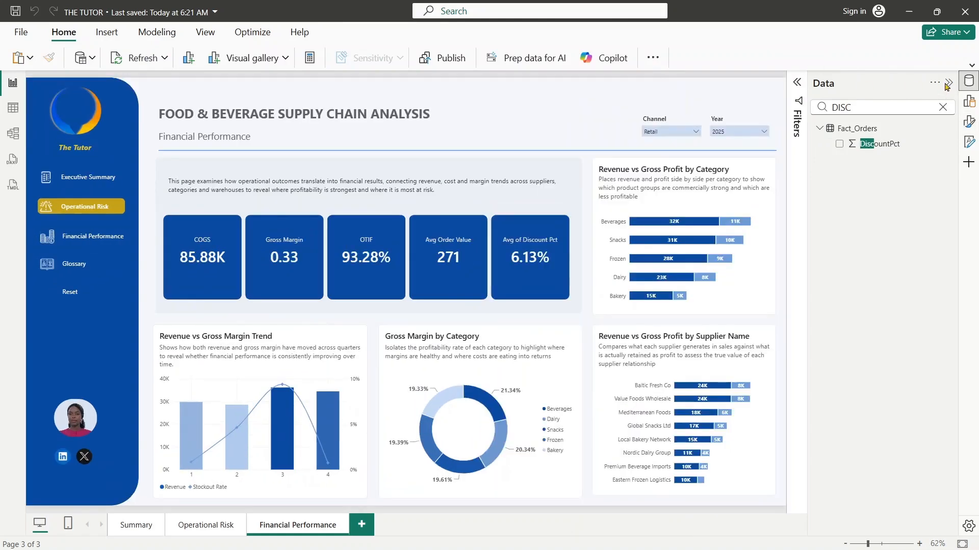
click(944, 107)
click(949, 82)
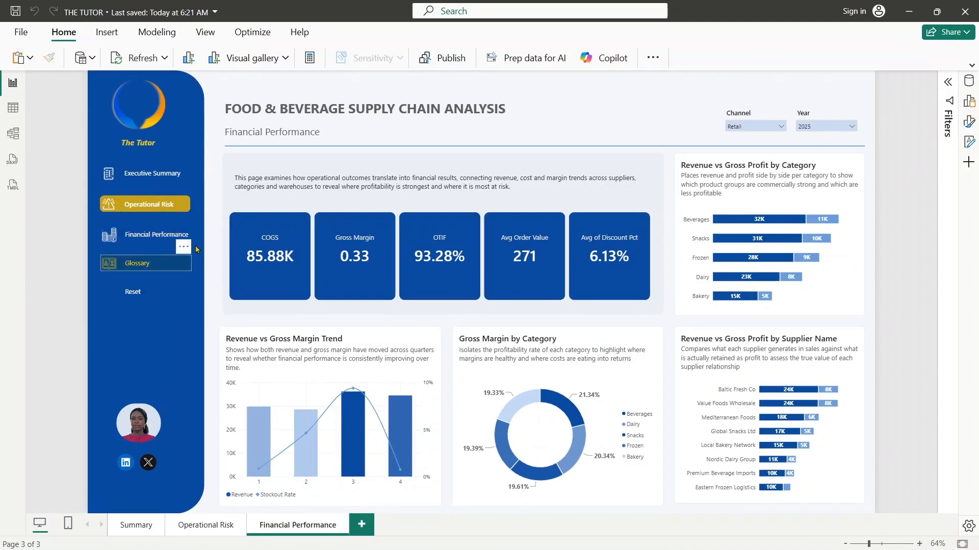
- On the Operational Risk page, set the Operational Risk navigation button's On hover text color to gold, and return to the Financial Performance page
click(178, 238)
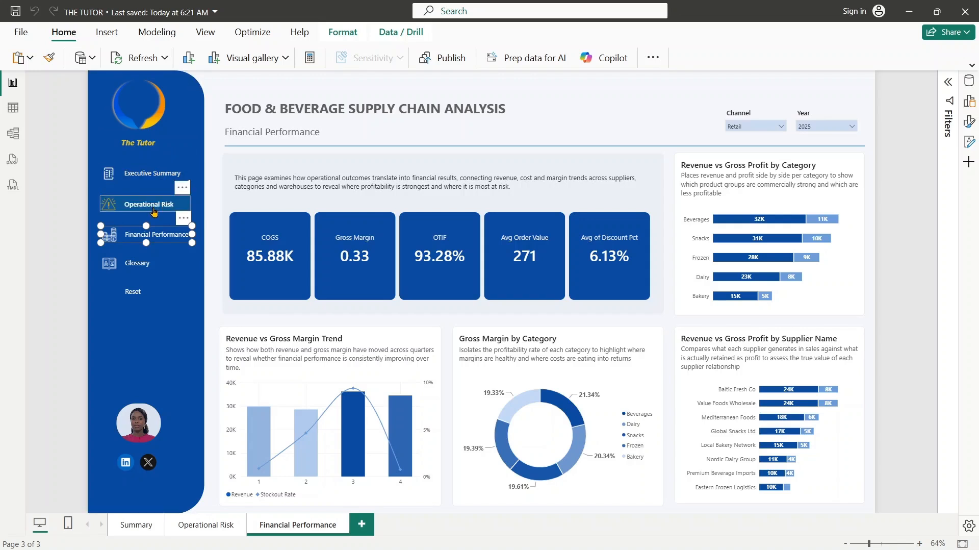
click(199, 531)
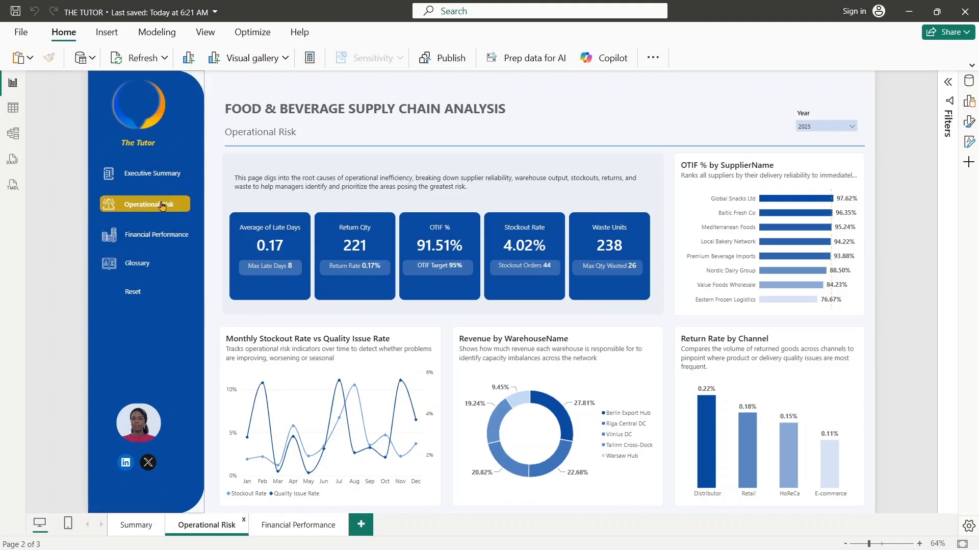
click(147, 206)
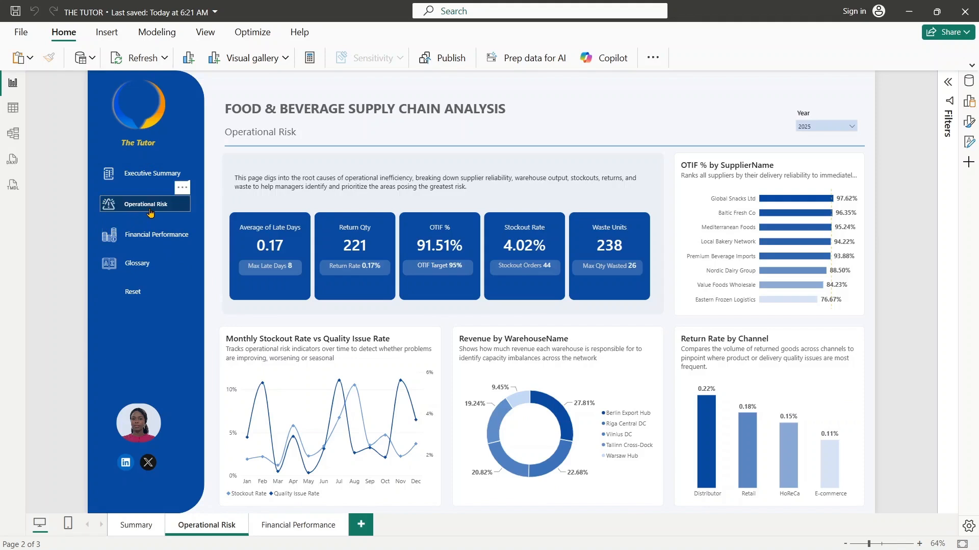
click(145, 208)
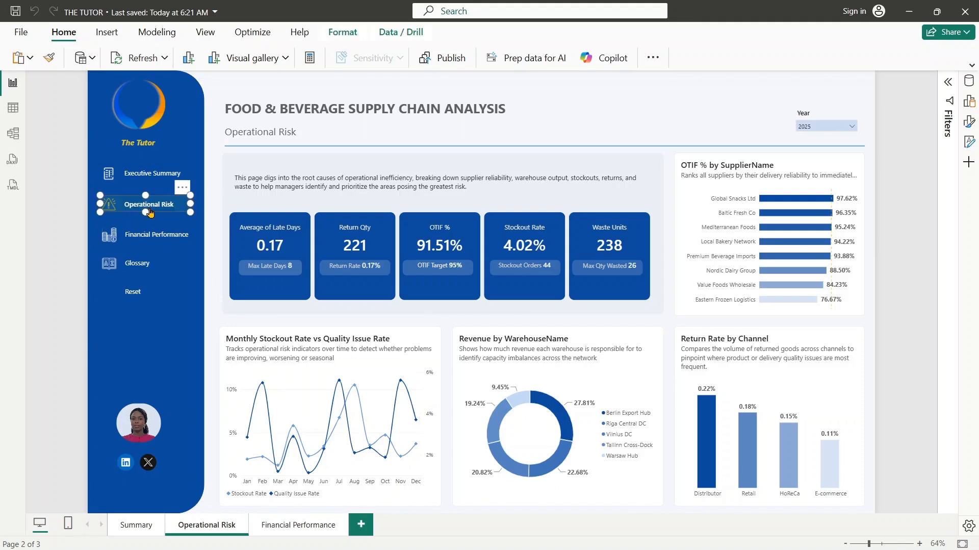
click(969, 121)
click(858, 239)
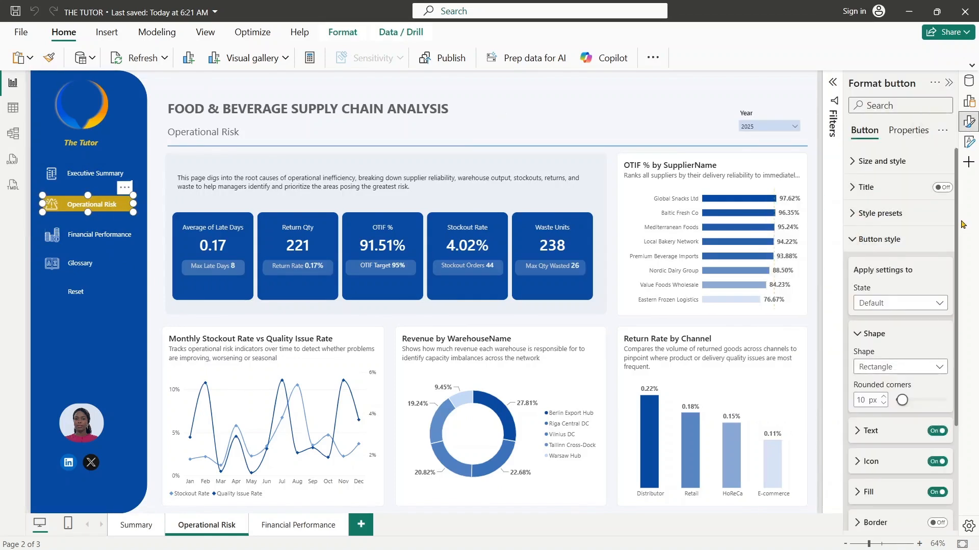
click(917, 312)
click(881, 333)
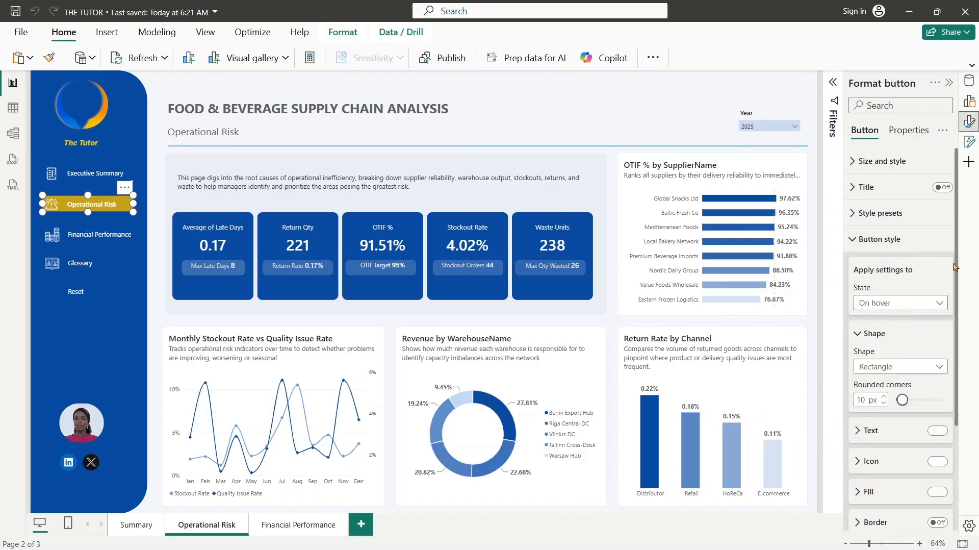
scroll(957, 269, down, 5)
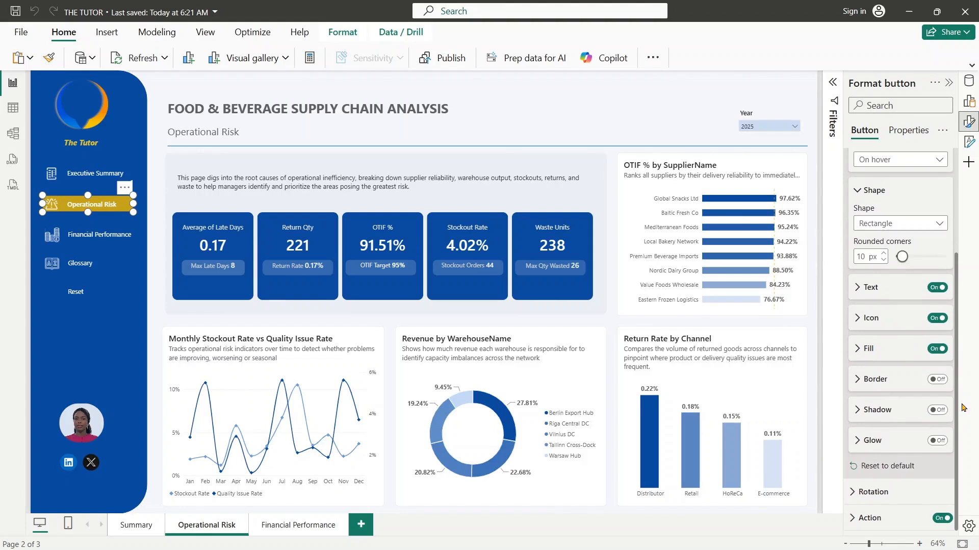
click(858, 287)
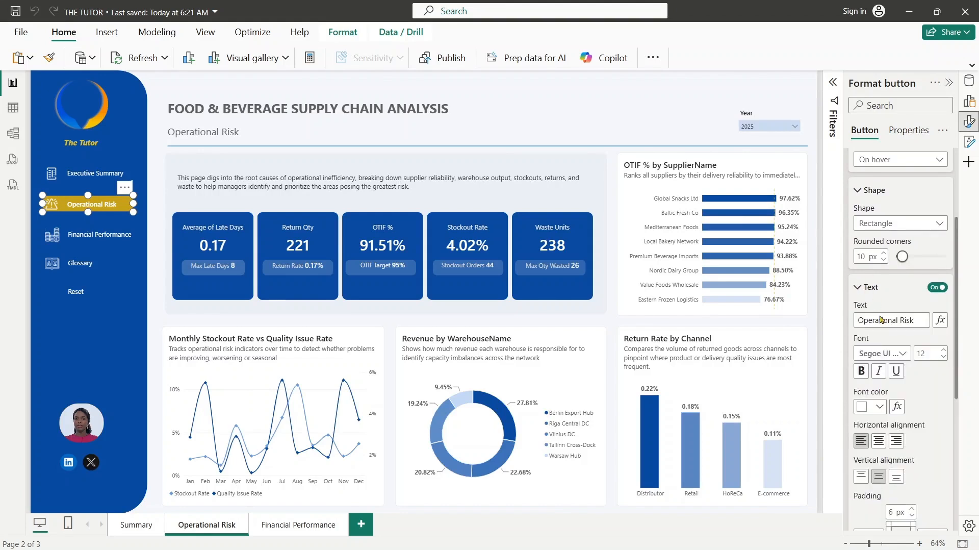
click(879, 407)
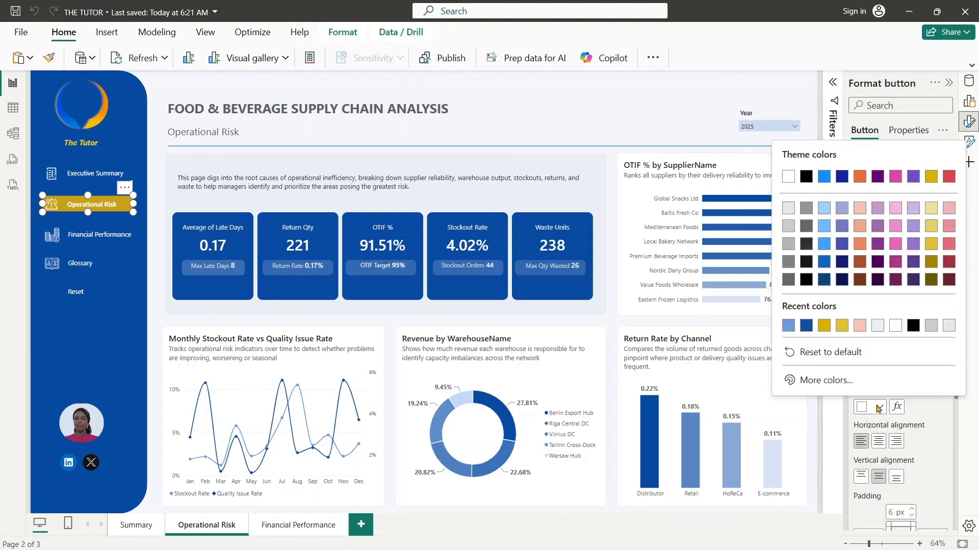
click(824, 327)
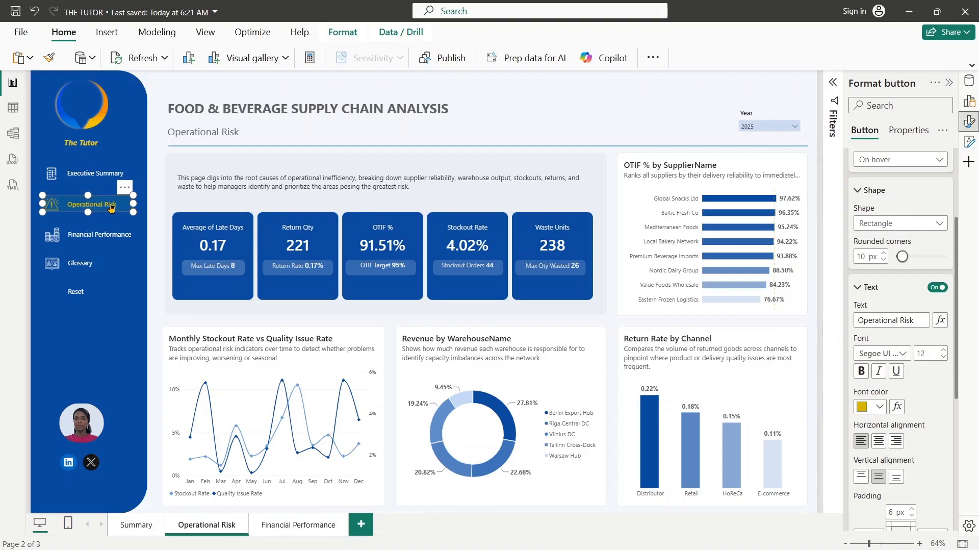
click(294, 530)
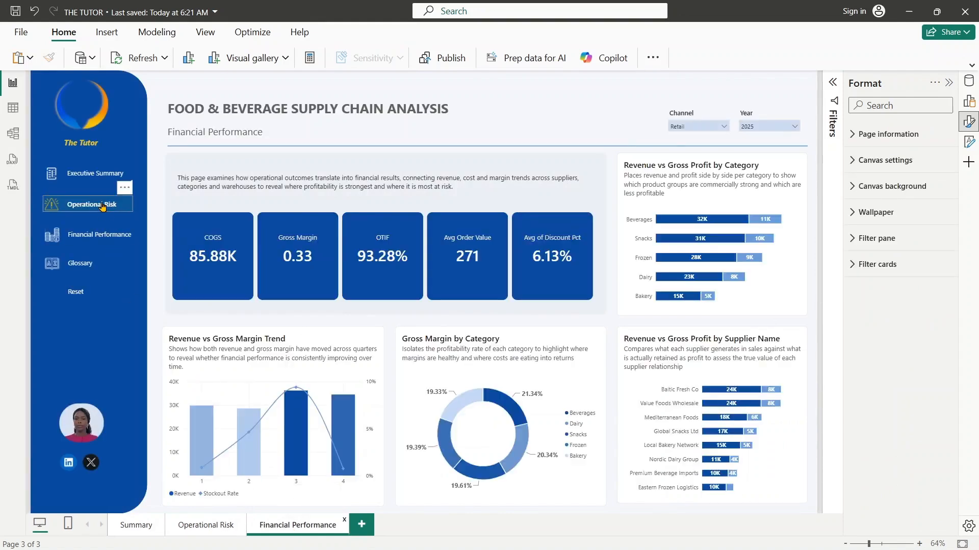
- Give the Financial Performance navigation button's Default state a gold fill with 0% transparency
click(103, 206)
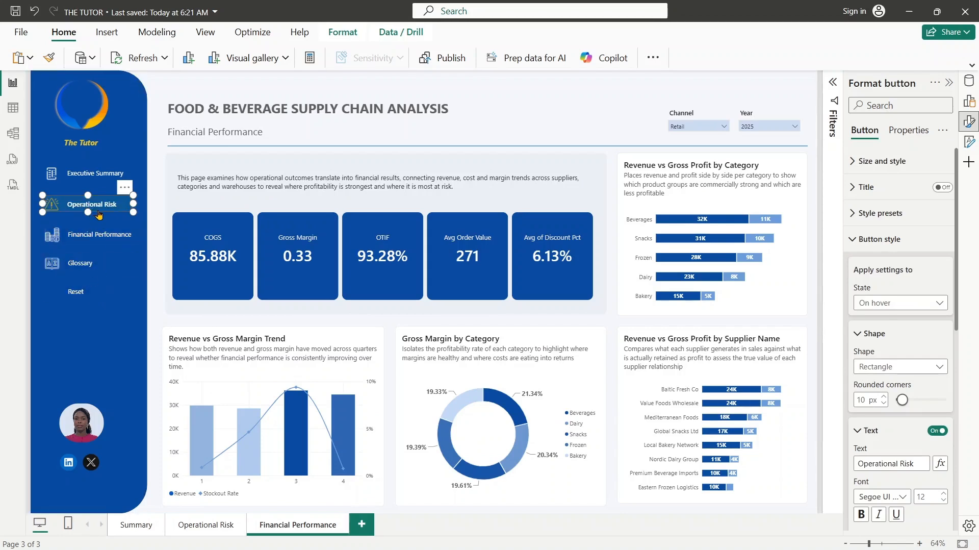
click(80, 244)
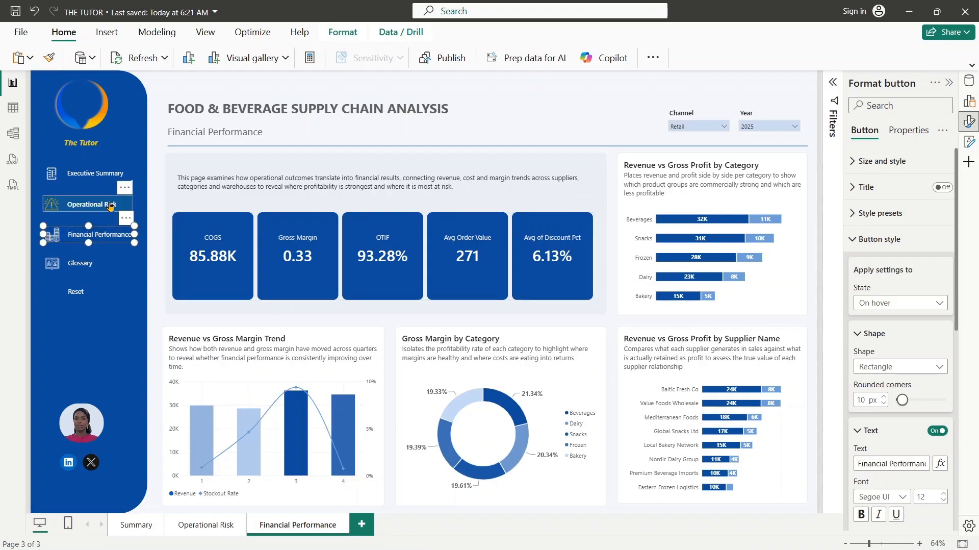
click(903, 306)
click(878, 319)
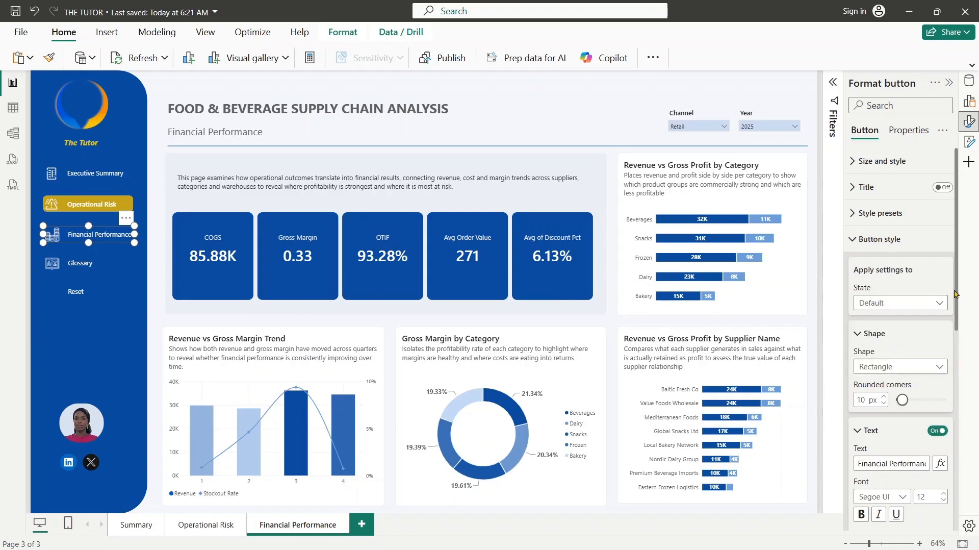
scroll(956, 292, down, 4)
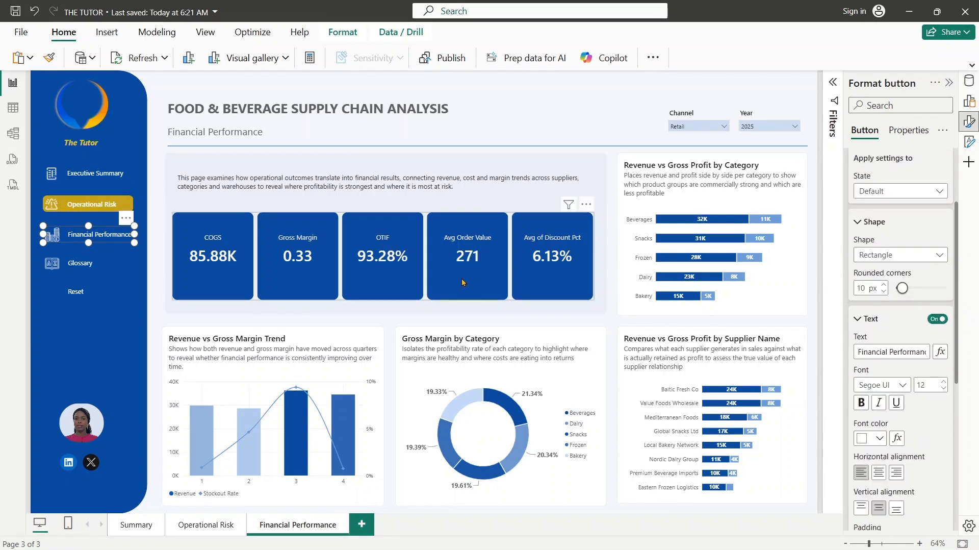
drag(956, 256, 963, 417)
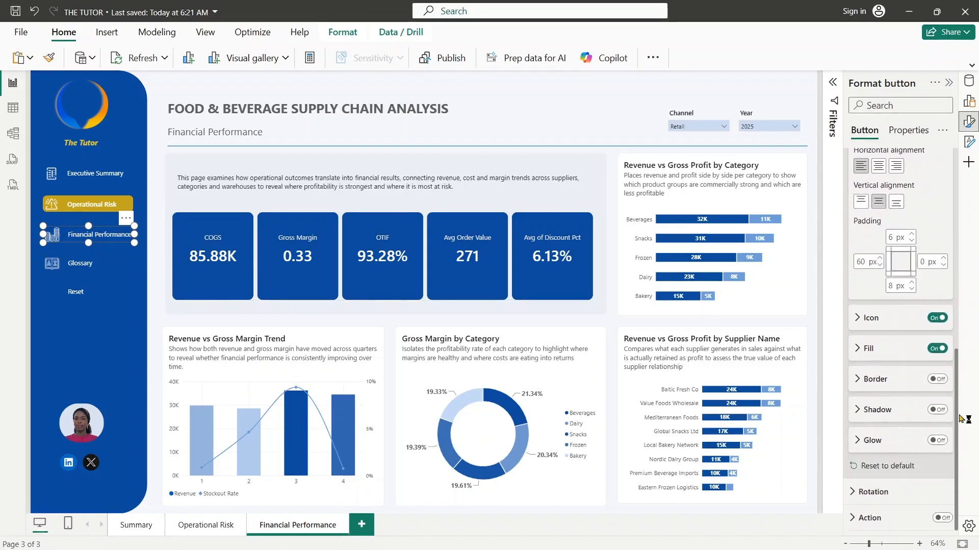
click(857, 349)
drag(957, 330, 963, 401)
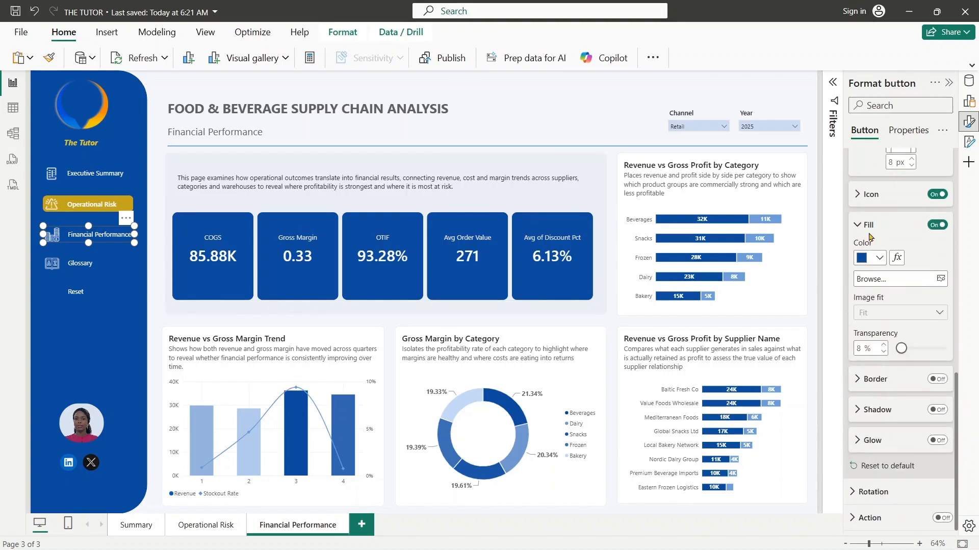
click(878, 258)
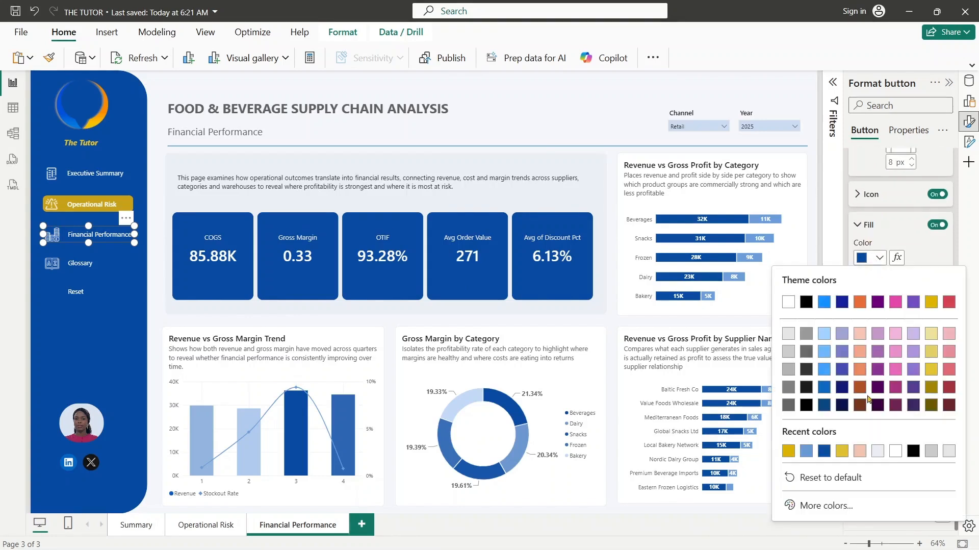
click(788, 450)
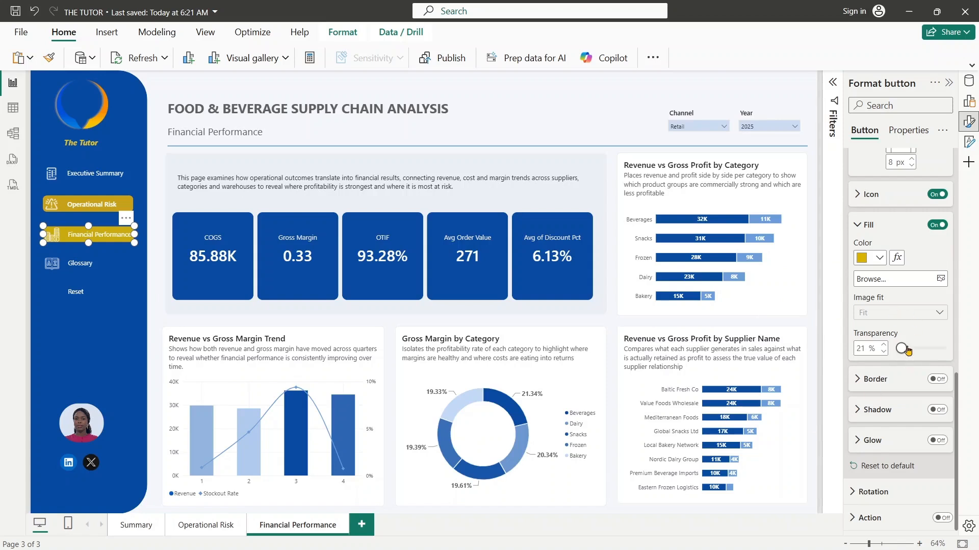
drag(907, 349, 883, 353)
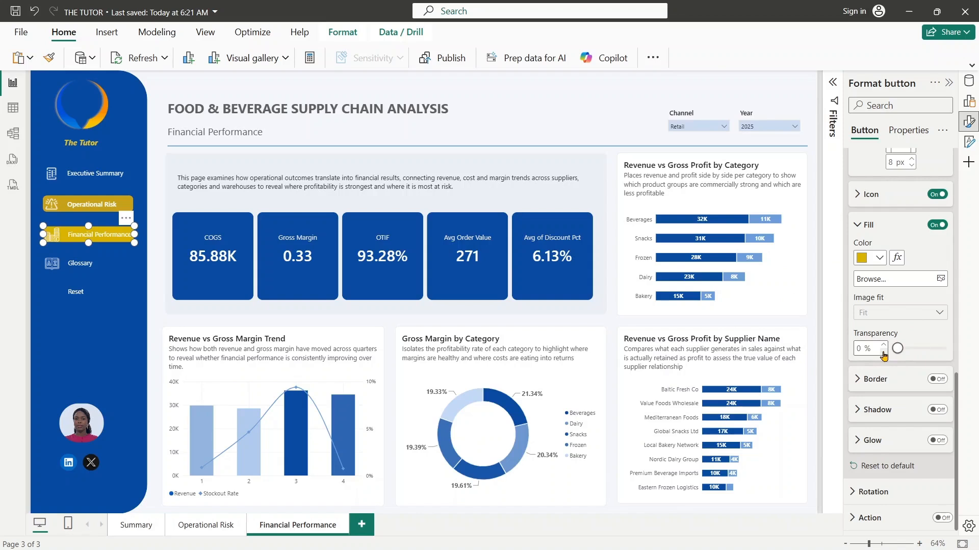
- Sample the gold of the Operational Risk button and apply it, #C7A119, as the Financial Performance button's fill color
key(super+shift+c)
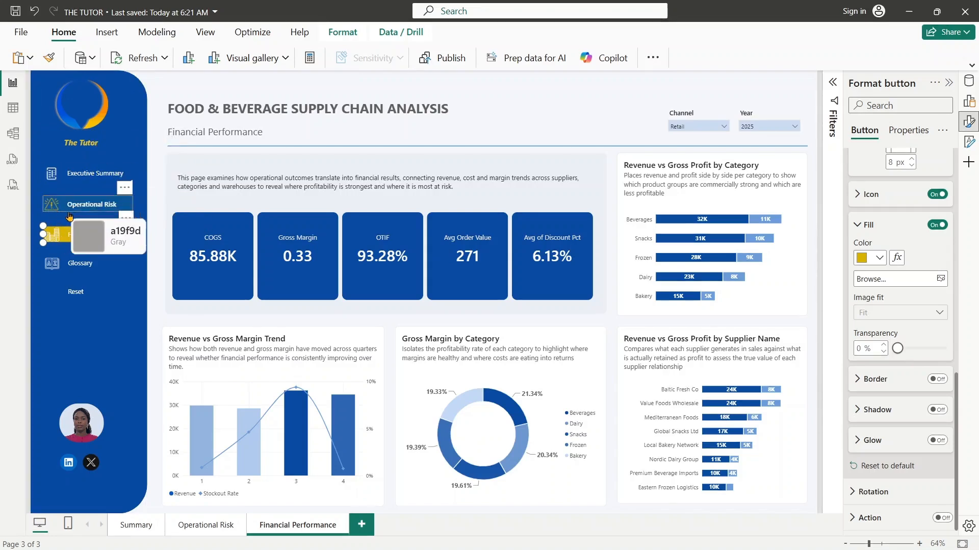
click(126, 215)
click(608, 245)
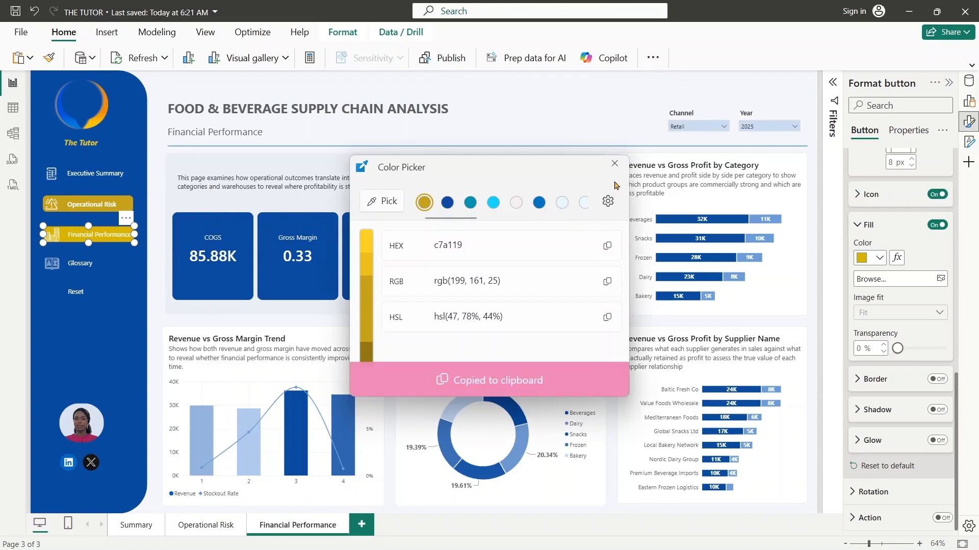
click(614, 163)
click(869, 257)
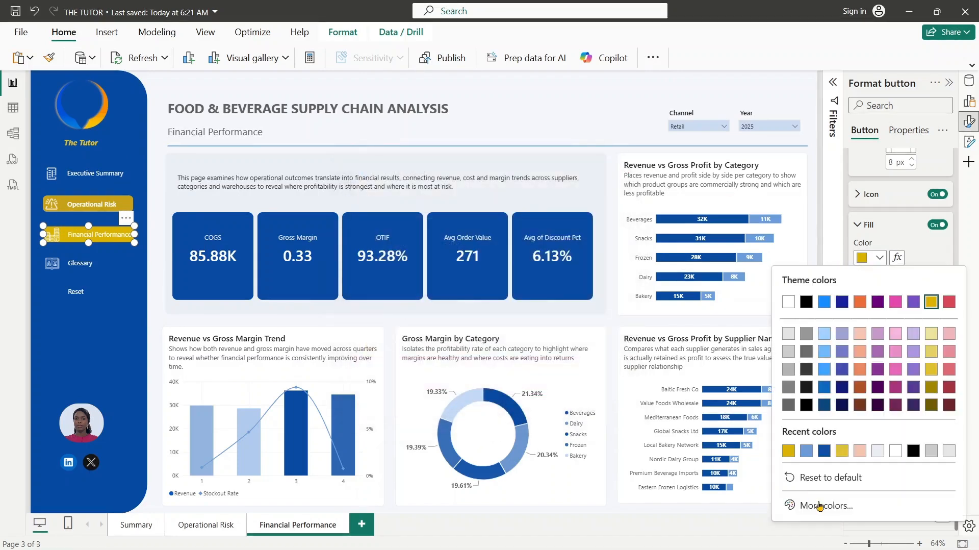
click(821, 506)
key(ctrl+v)
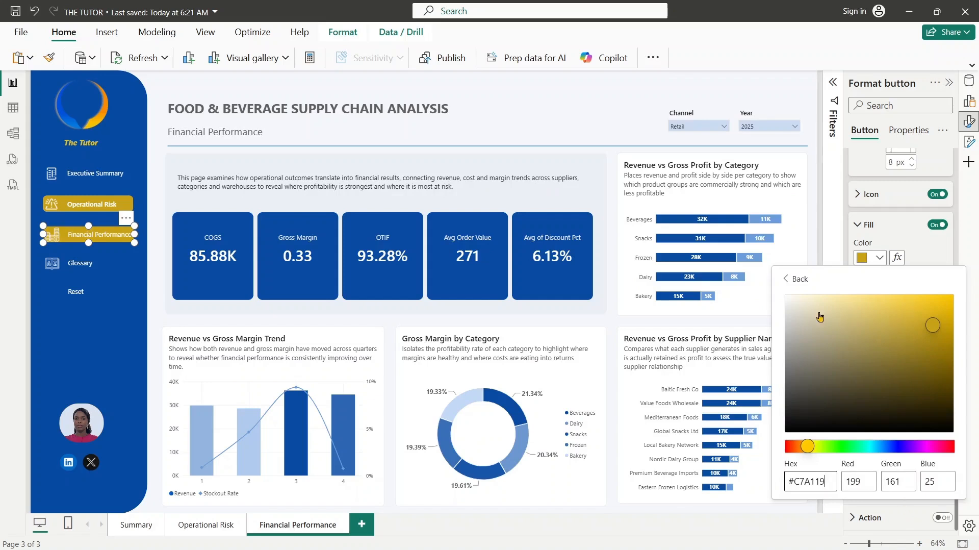
click(800, 279)
click(917, 246)
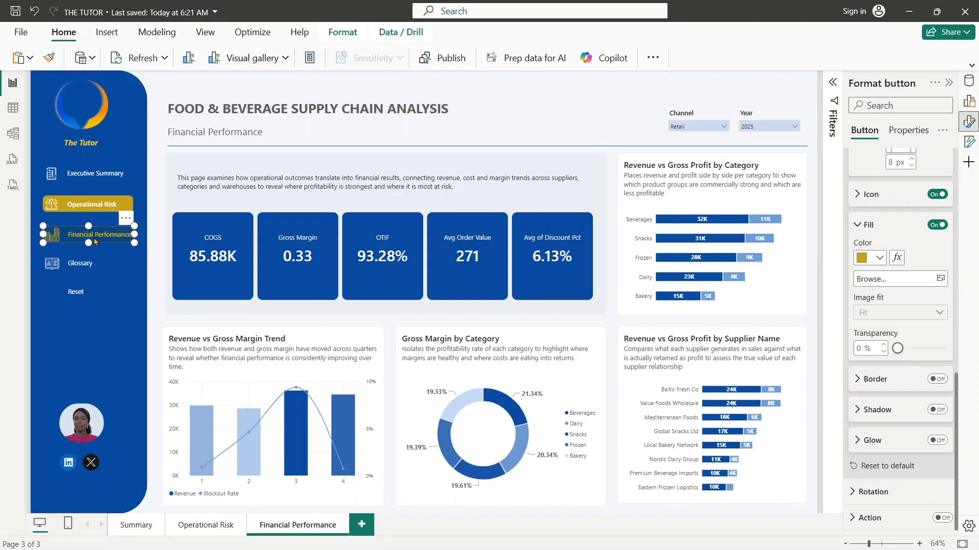
- Change the Operational Risk navigation button's Default fill color to the sidebar's dark blue
click(115, 201)
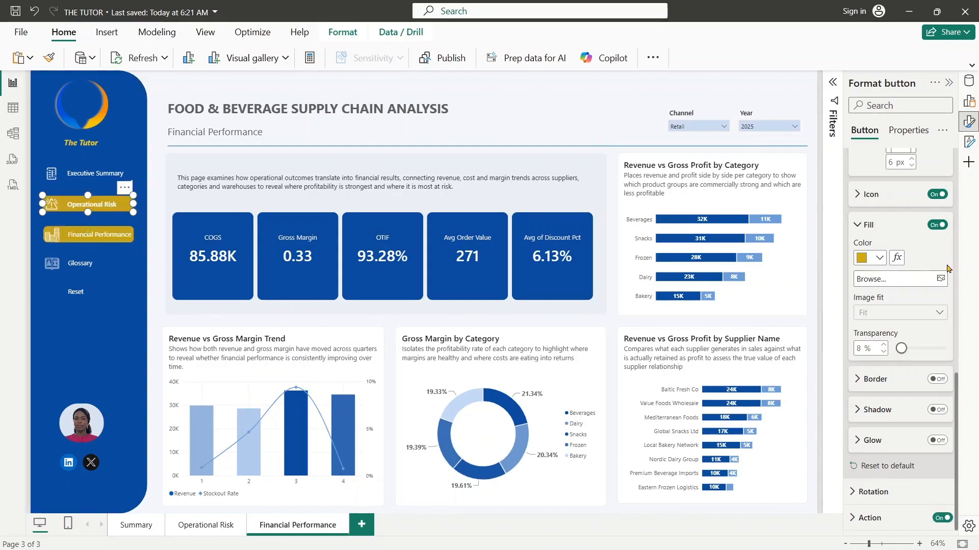
click(879, 258)
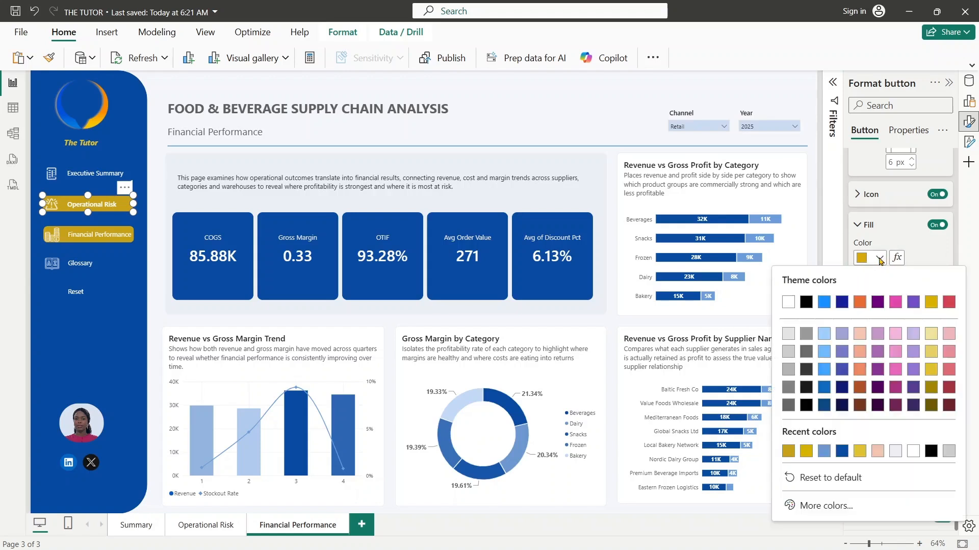
click(841, 450)
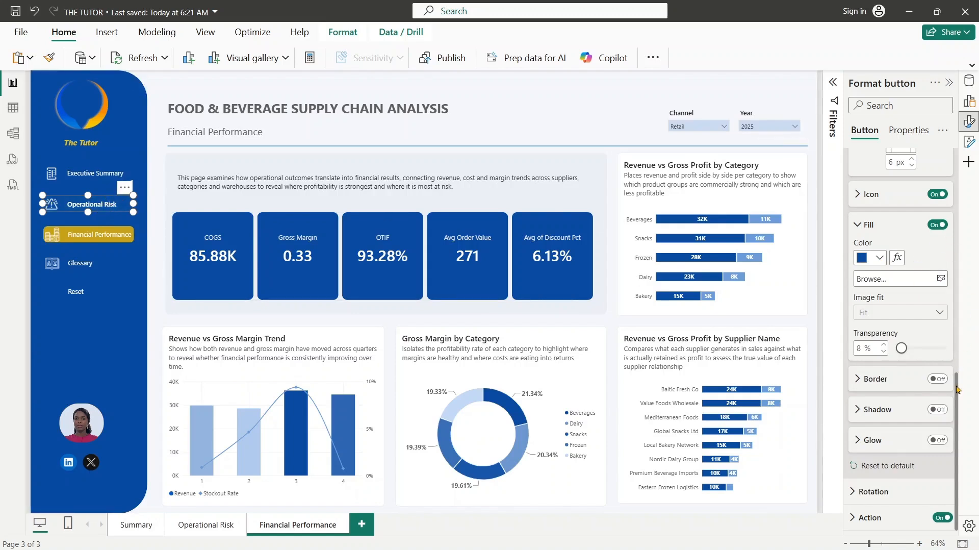
- Set the Operational Risk navigation button's On hover font color to gold
drag(957, 389, 958, 209)
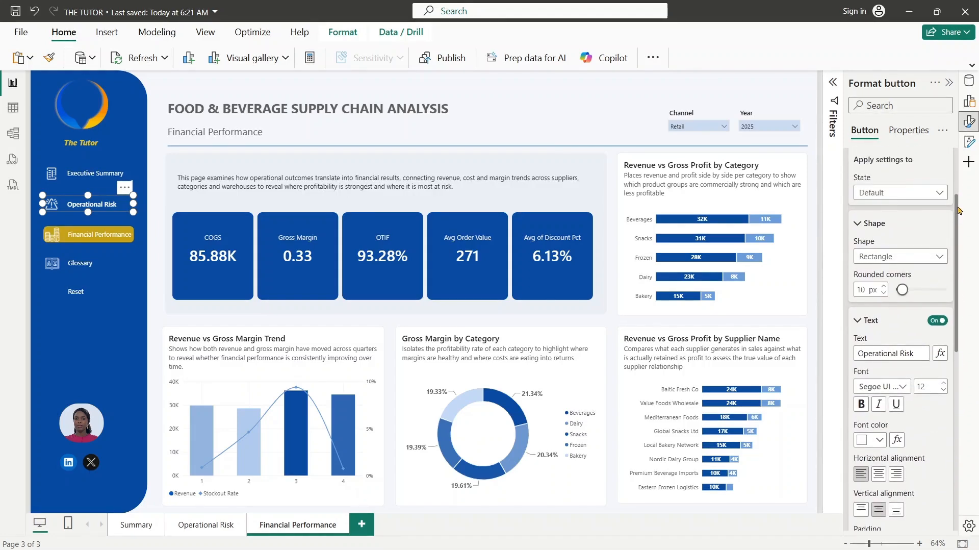
click(924, 192)
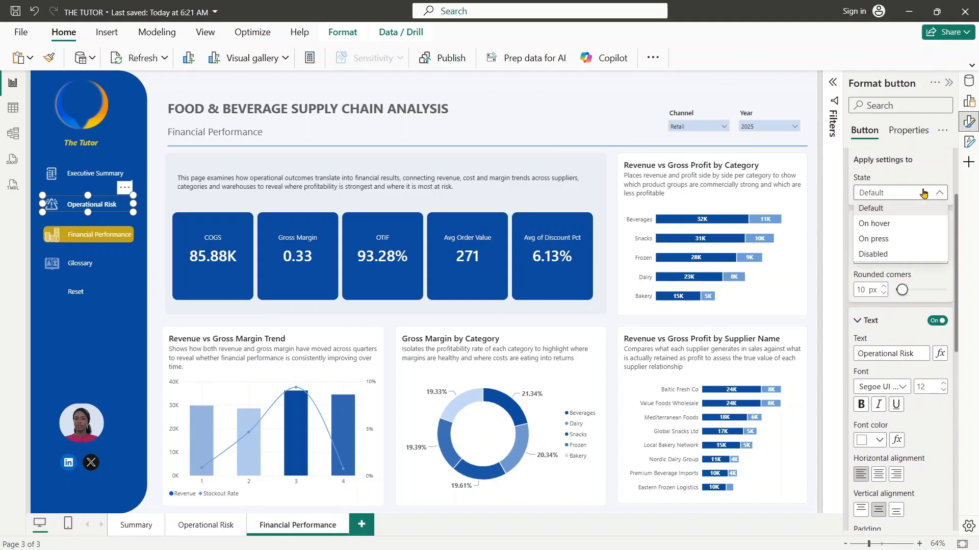
click(885, 223)
drag(957, 214, 957, 306)
click(880, 239)
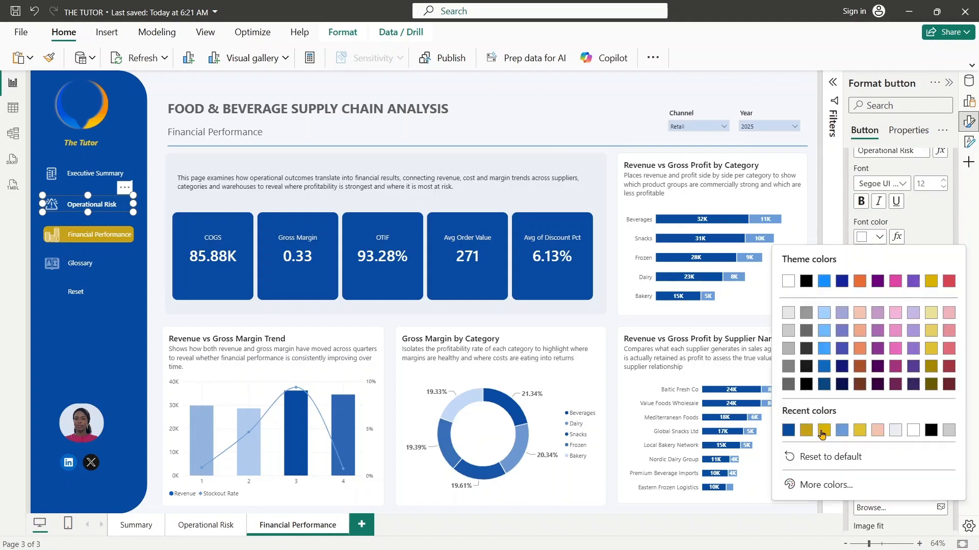
click(822, 434)
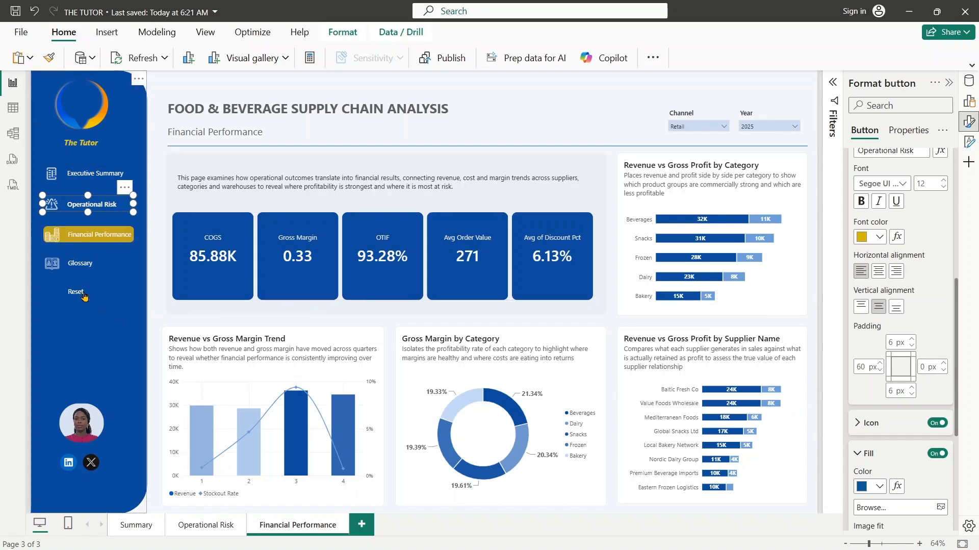
- Try a Page navigation action on the Financial Performance button, and turn the action back off
click(108, 235)
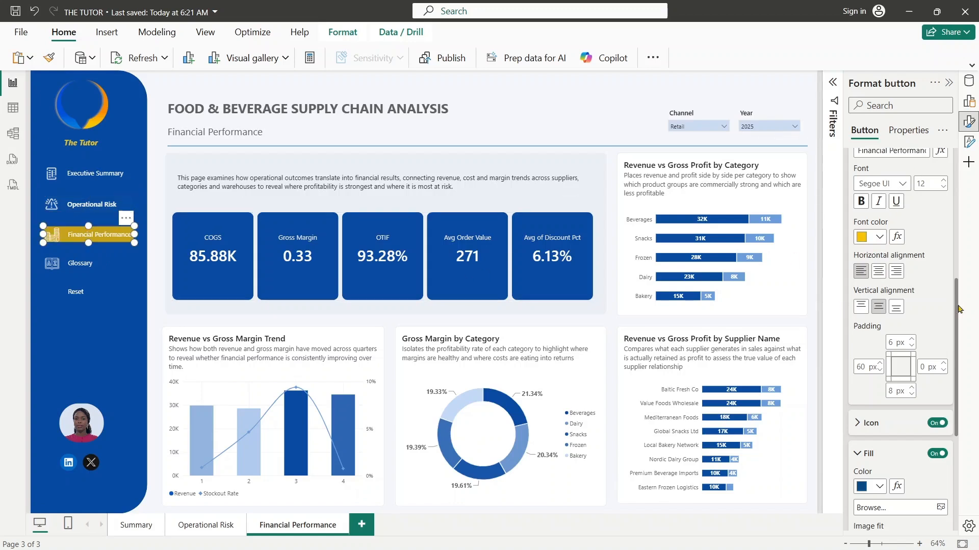
drag(956, 309, 970, 431)
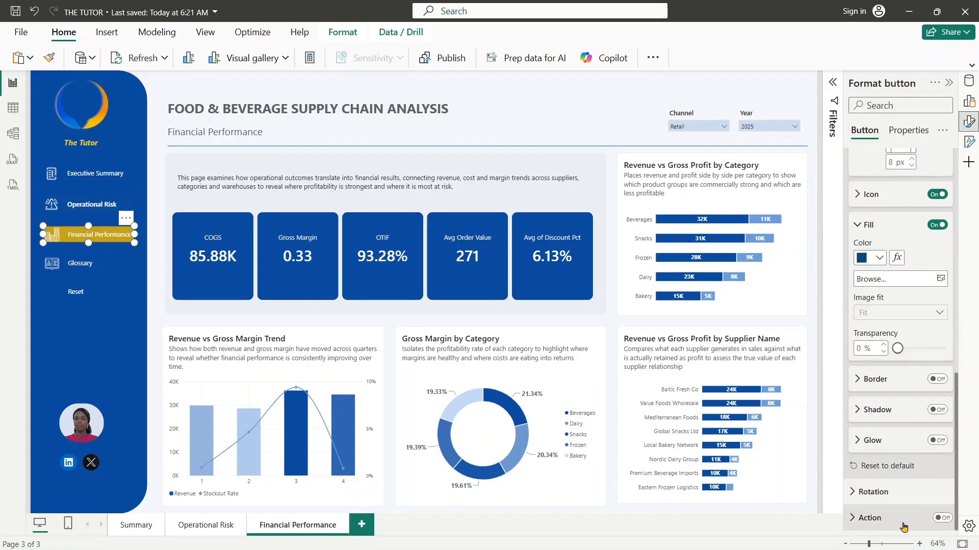
scroll(957, 428, down, 2)
click(943, 430)
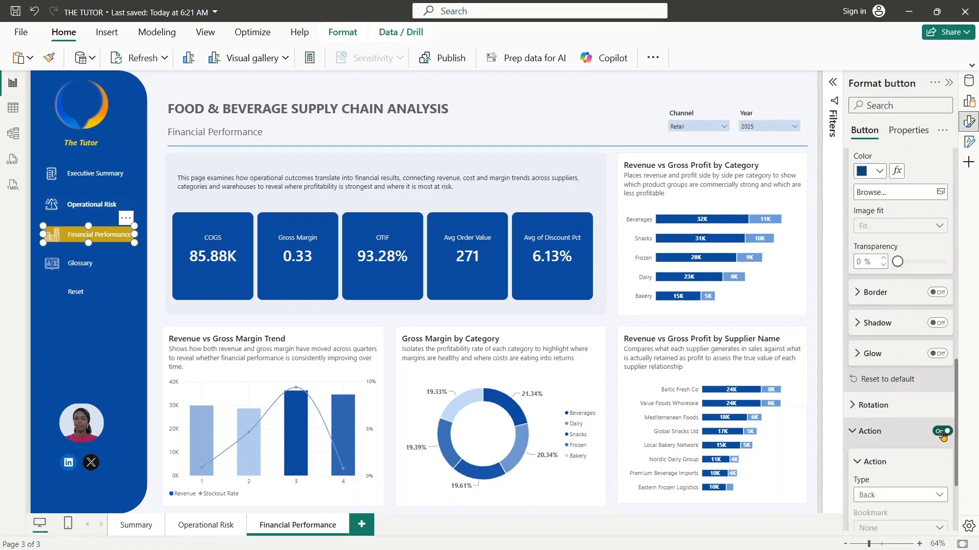
scroll(914, 358, down, 3)
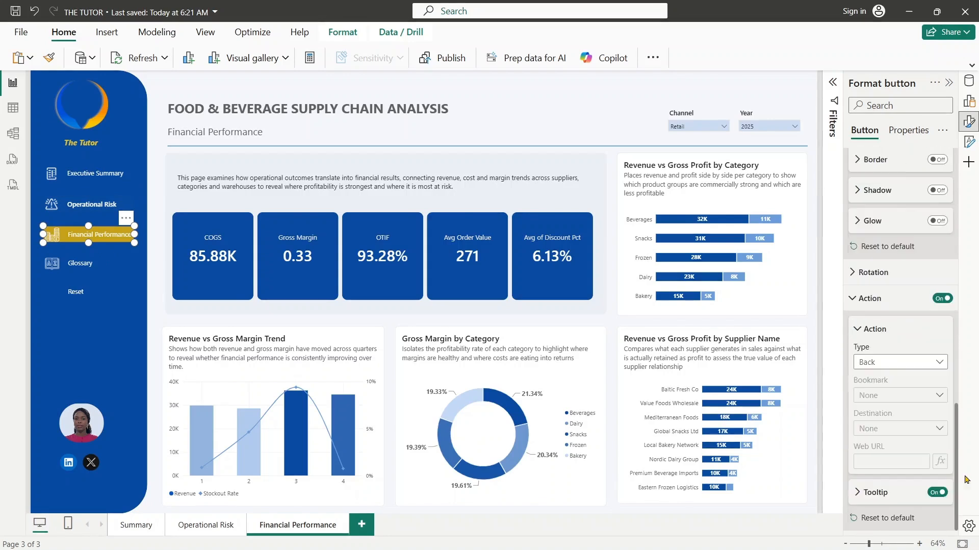
click(914, 359)
click(905, 424)
click(903, 431)
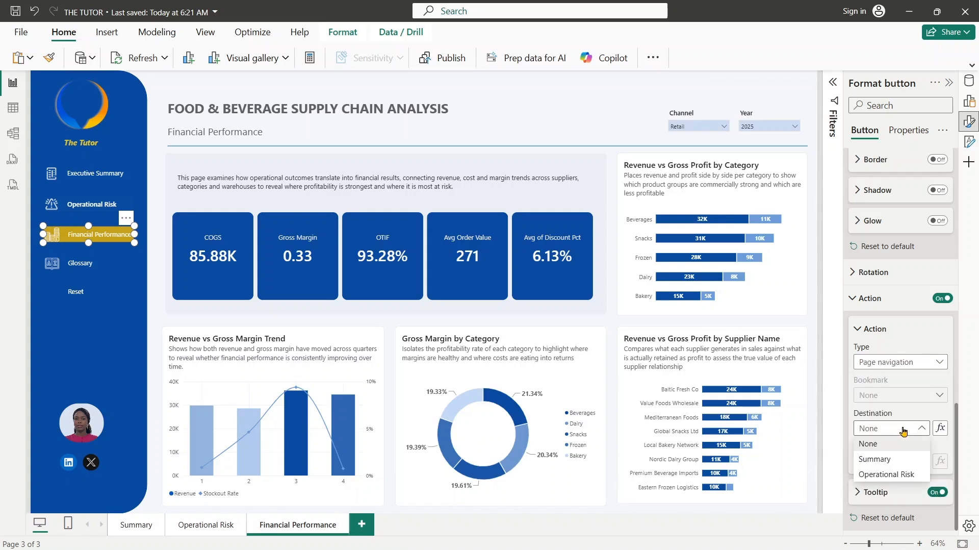
click(915, 429)
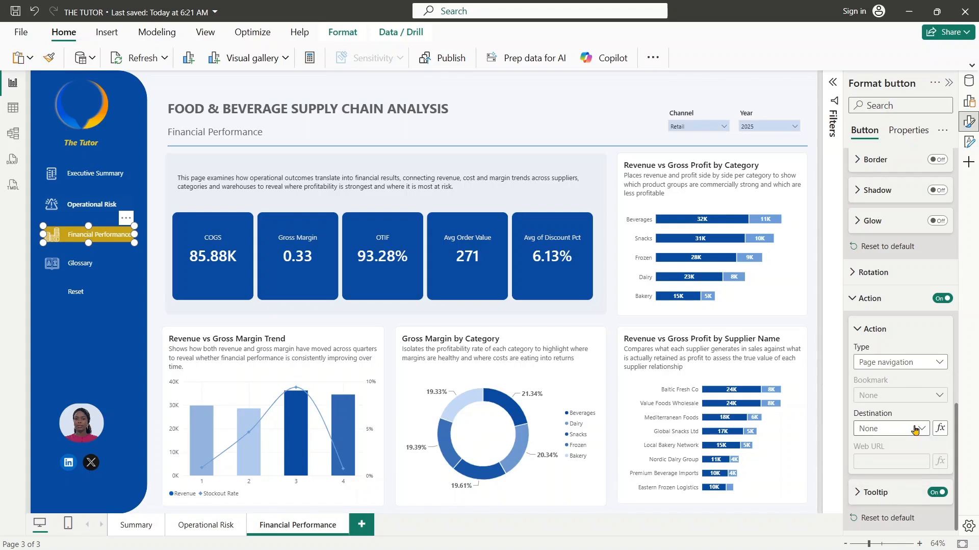
click(941, 301)
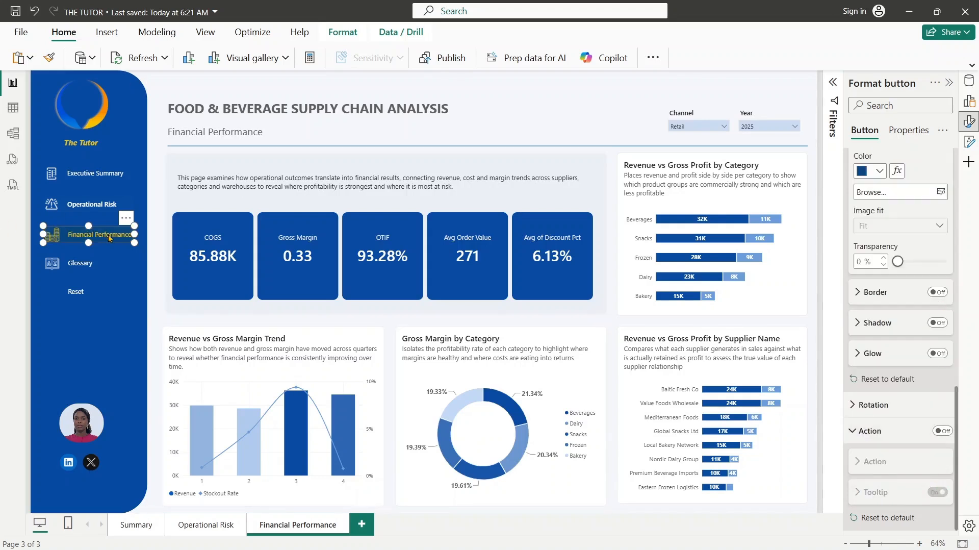
- Set the Operational Risk button's page navigation destination to the Operational Risk page
click(107, 211)
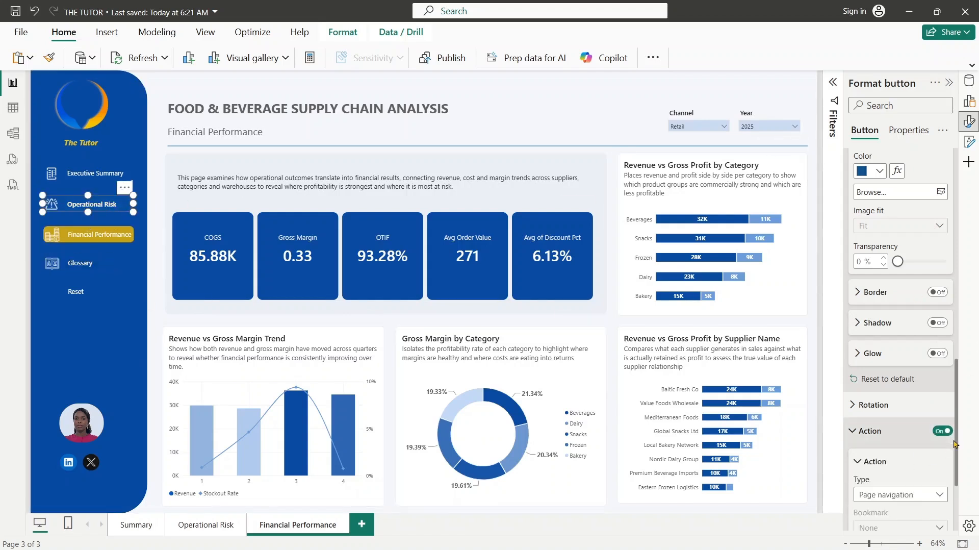
drag(958, 477, 954, 526)
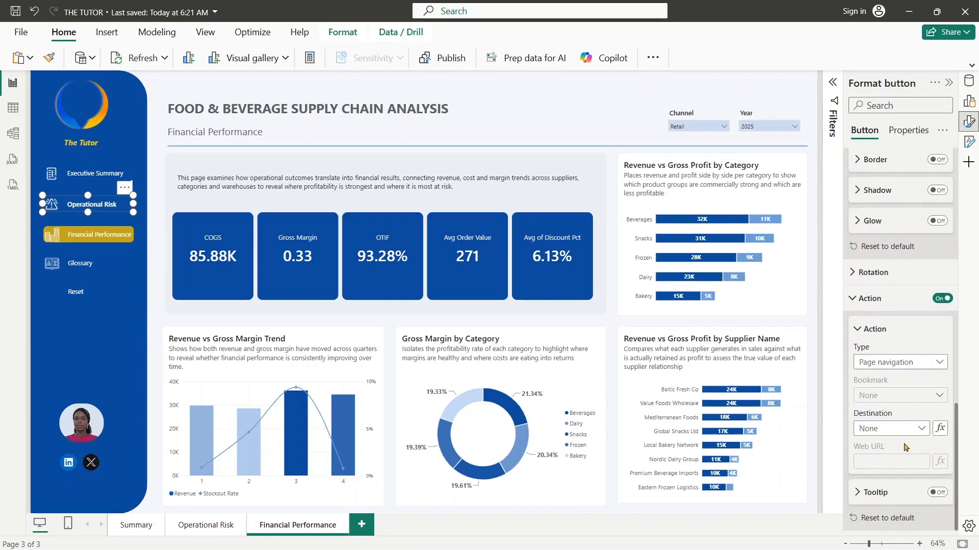
click(896, 429)
click(888, 475)
- Set the Executive Summary button's page navigation destination to the Summary page
click(80, 173)
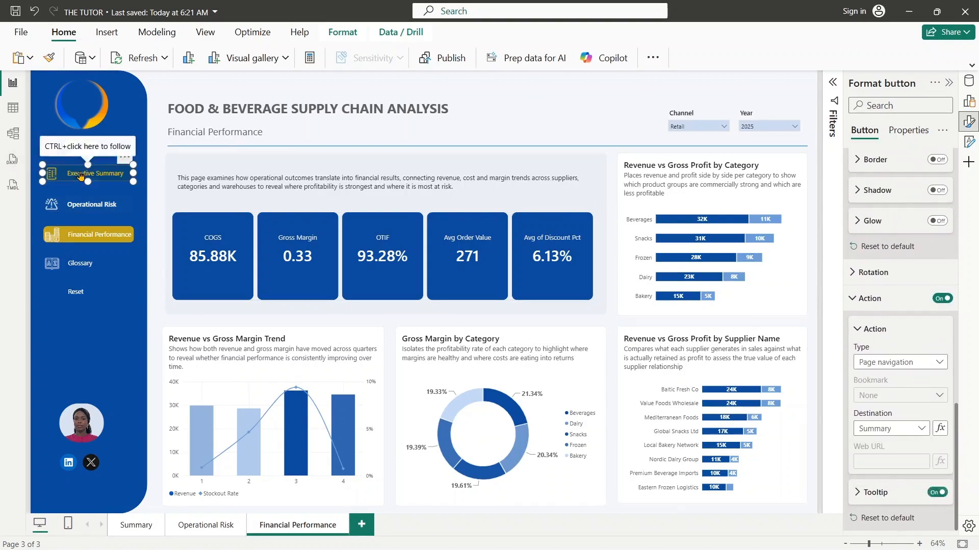
click(916, 428)
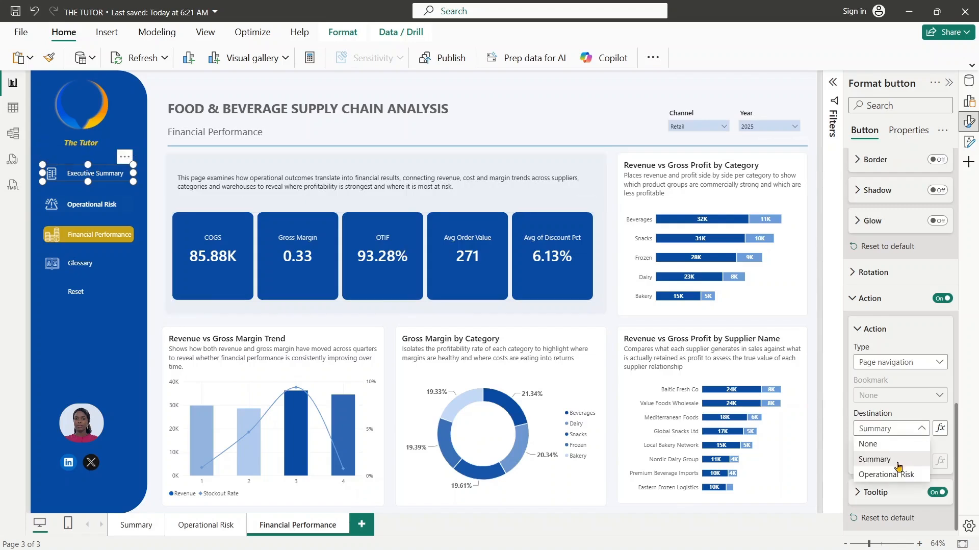
click(897, 461)
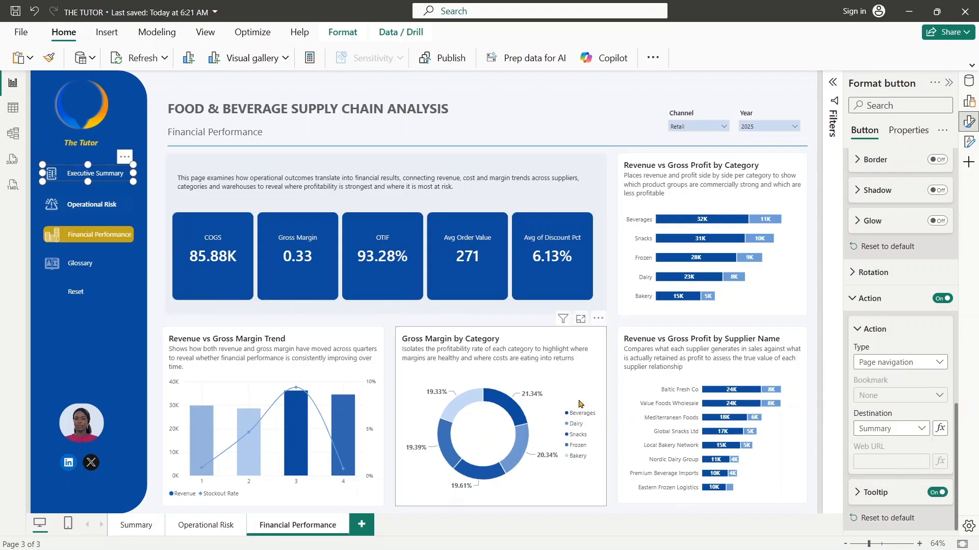
- Duplicate the Financial Performance page as the basis for another report page
click(86, 260)
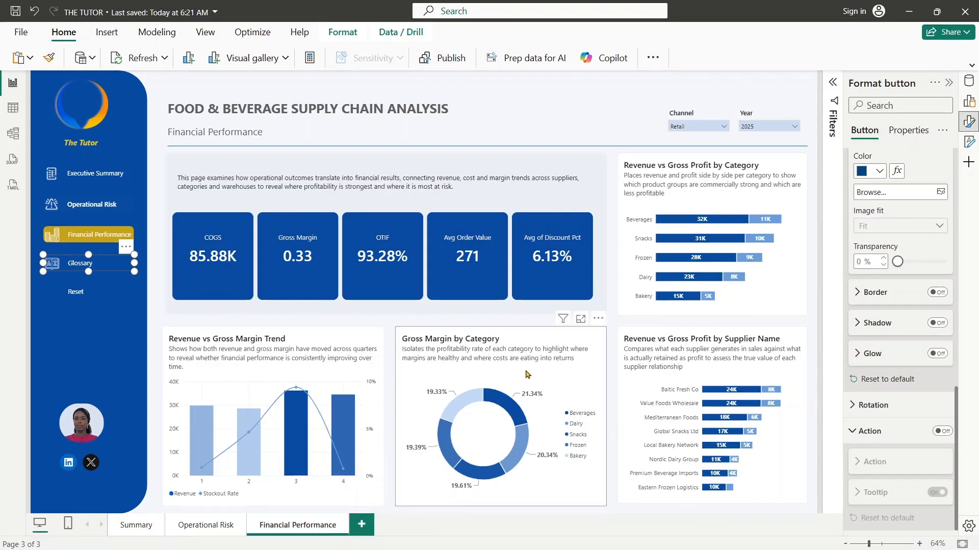
right_click(313, 528)
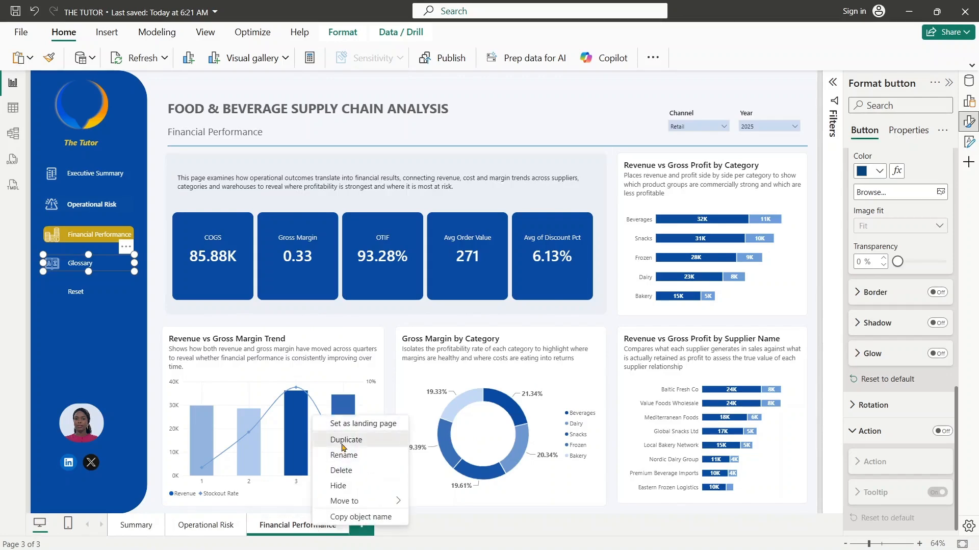
click(342, 440)
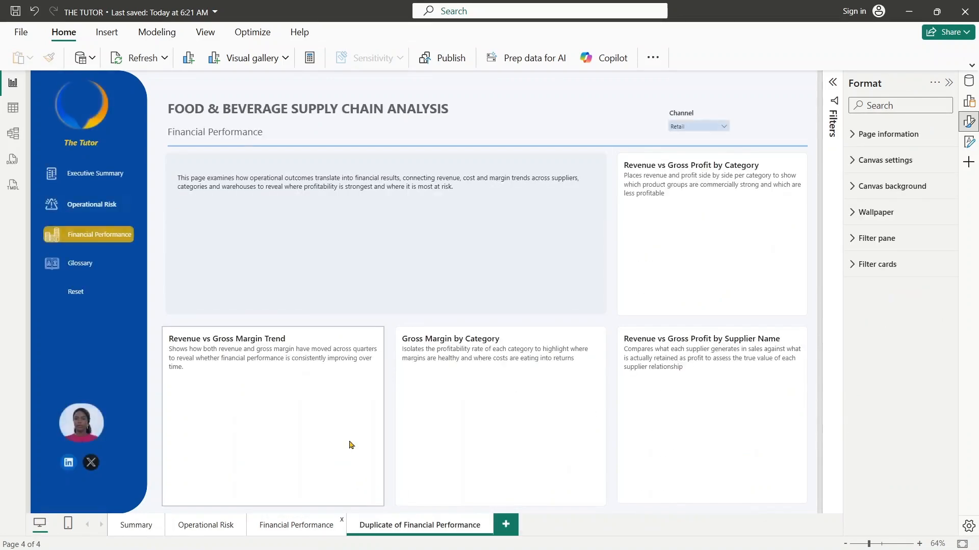
- Rename the duplicated Financial Performance page as Glossary
double_click(446, 530)
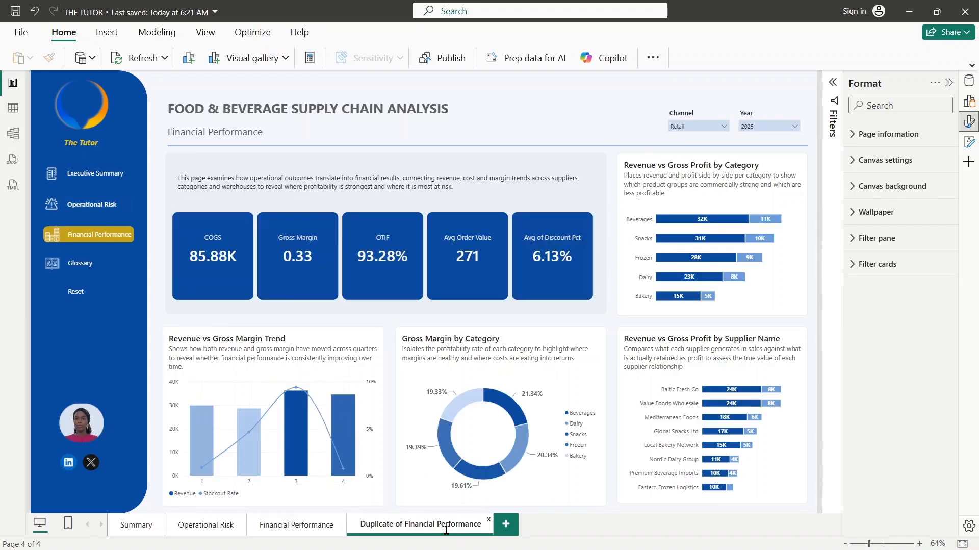
key(BackSpace)
key(BackSpace)
key(BackSpace)
key(BackSpace)
key(BackSpace)
key(BackSpace)
key(BackSpace)
key(BackSpace)
key(BackSpace)
key(BackSpace)
key(BackSpace)
key(BackSpace)
key(BackSpace)
key(BackSpace)
key(BackSpace)
key(BackSpace)
key(BackSpace)
key(BackSpace)
key(BackSpace)
key(BackSpace)
text(G)
text(loa)
text(ssary)
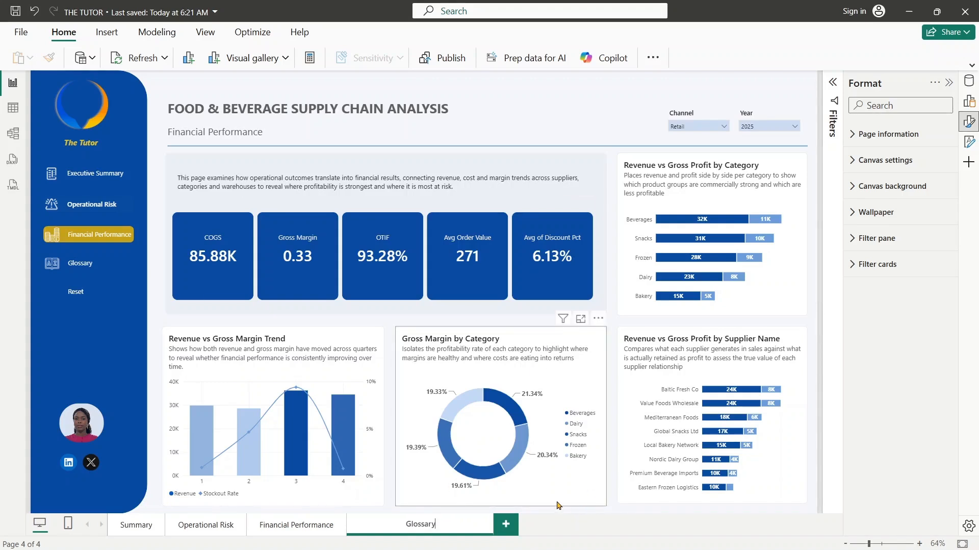
key(Return)
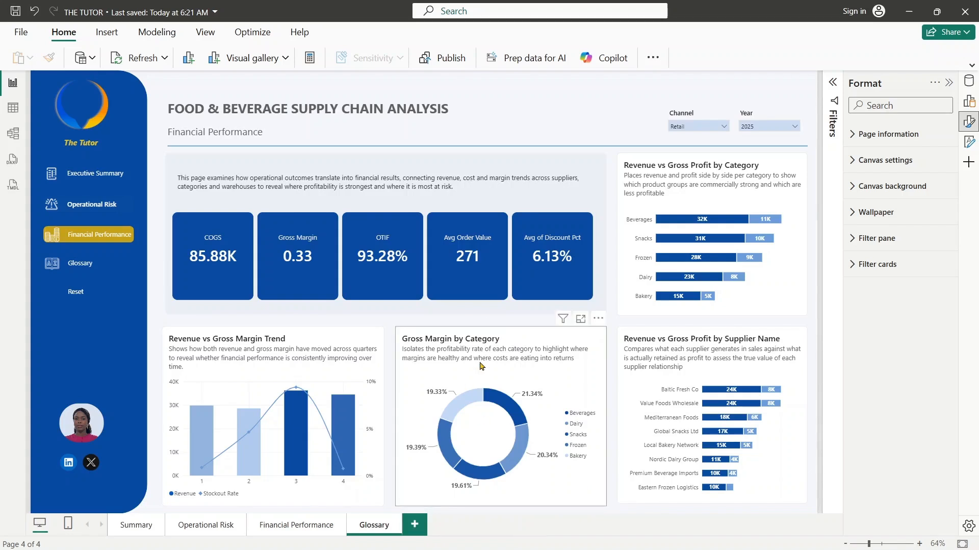
key(ctrl+a)
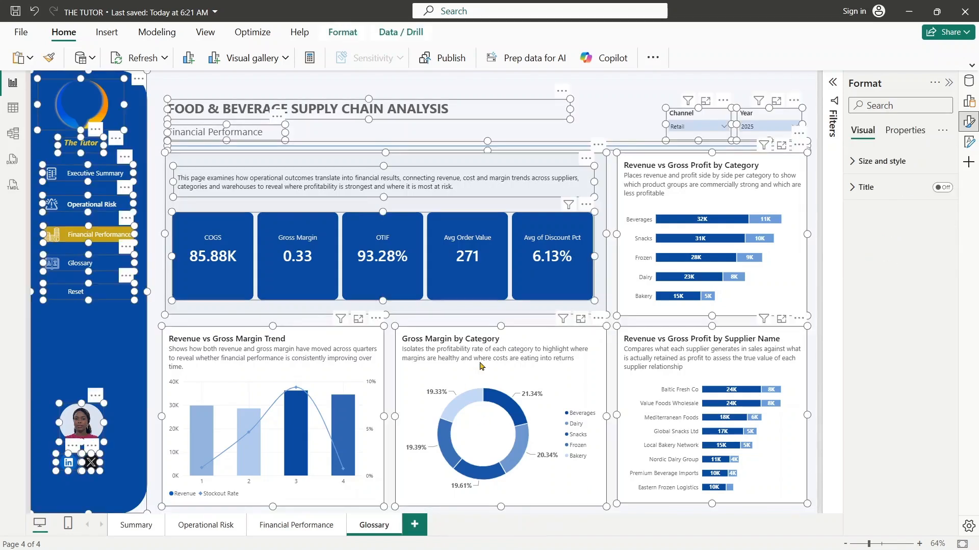
click(516, 318)
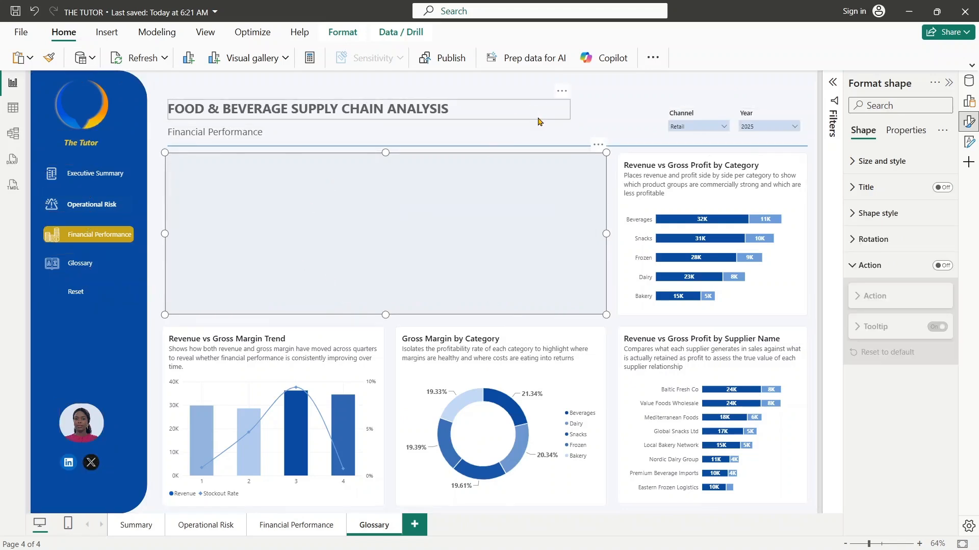
click(596, 108)
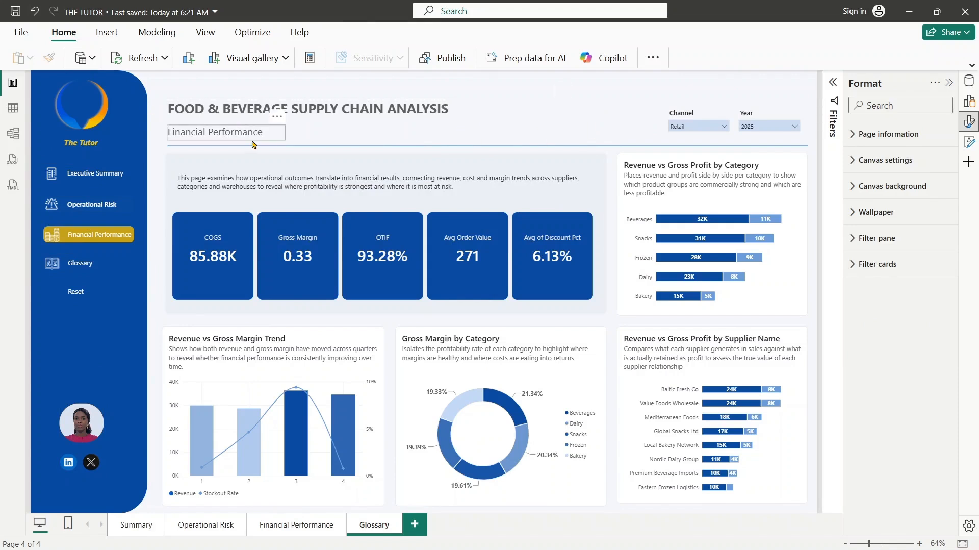
- Replace the Financial Performance subtitle under the report title with "Glossary"
drag(270, 131, 172, 130)
key(BackSpace)
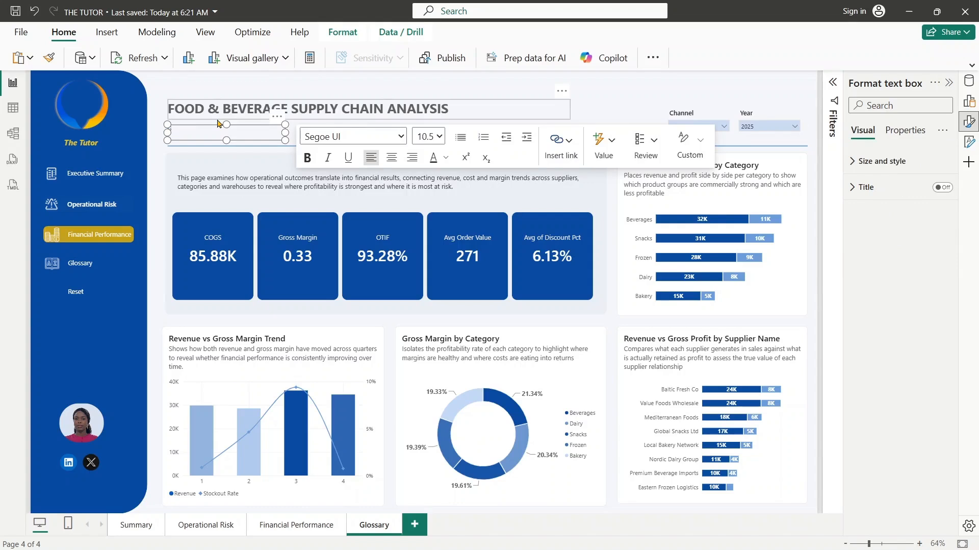
key(ctrl+z)
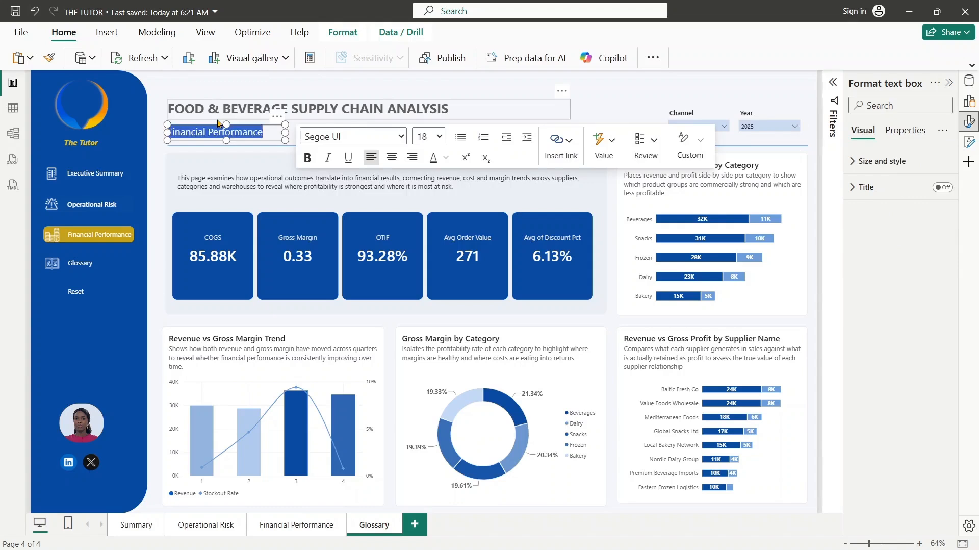
key(BackSpace)
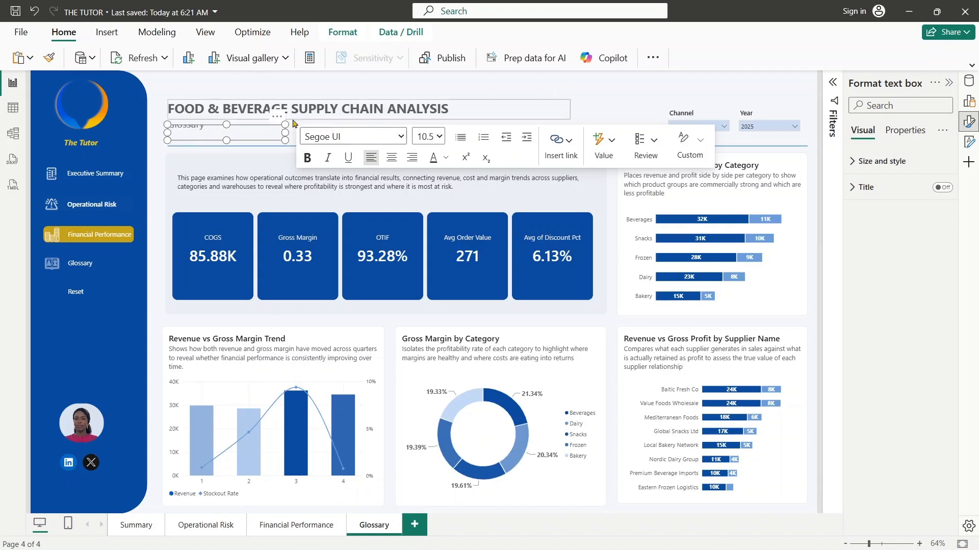
click(561, 109)
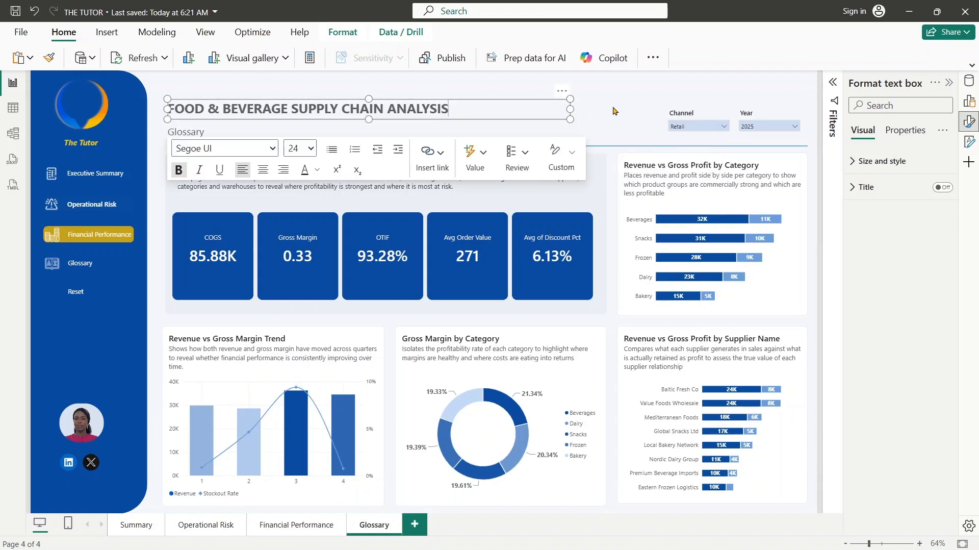
click(615, 110)
- Delete the Channel and Year slicers from the Glossary page
click(716, 123)
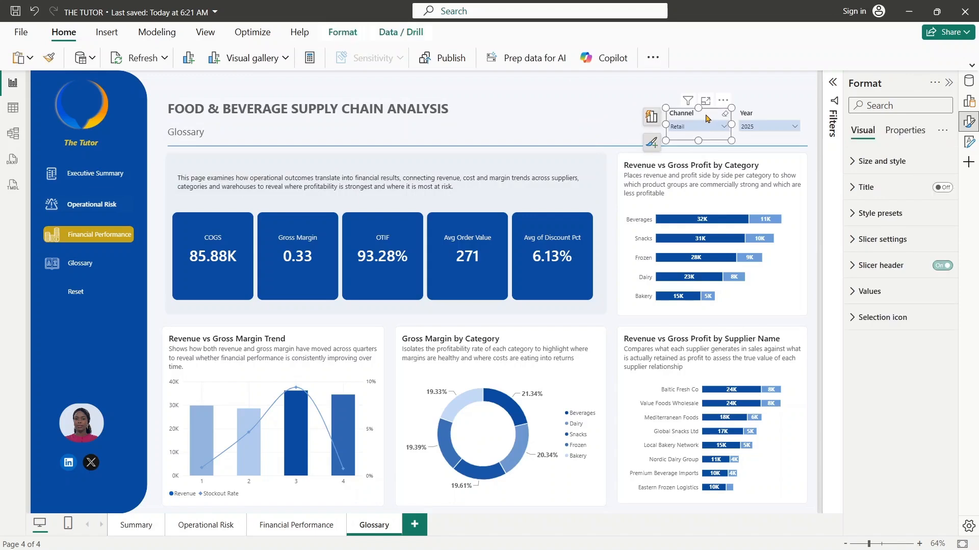
key(Delete)
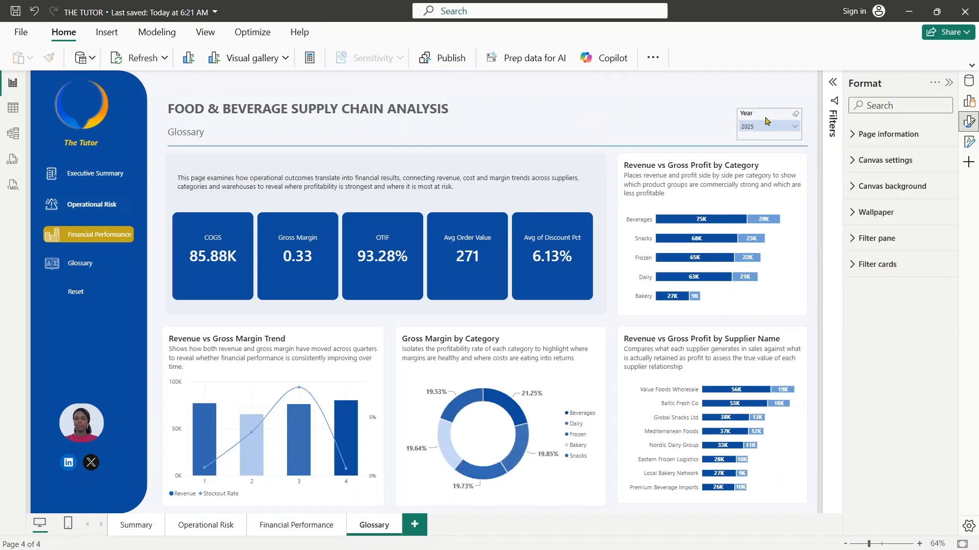
click(765, 121)
key(Delete)
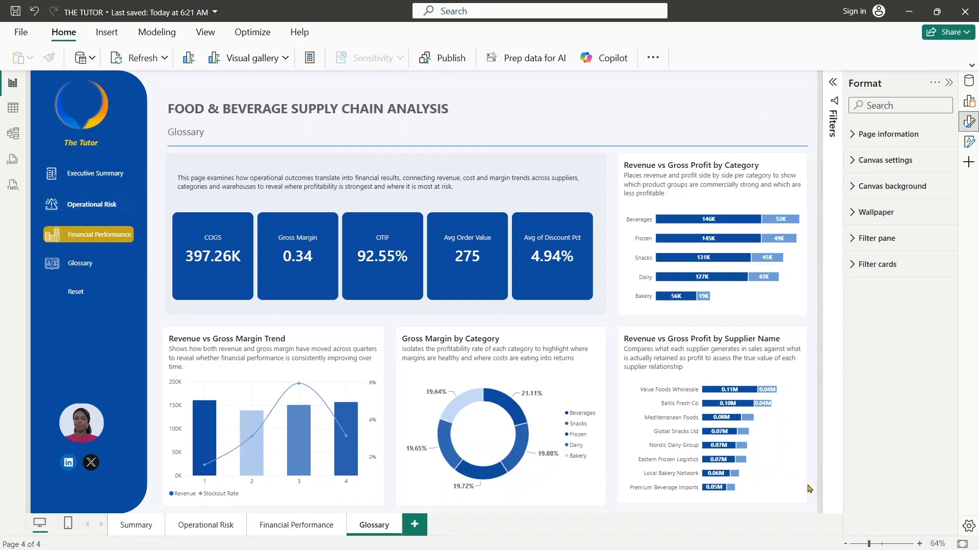
- Clear the Glossary page body by deleting the description text, background shape, four charts and KPI cards
drag(815, 500, 172, 164)
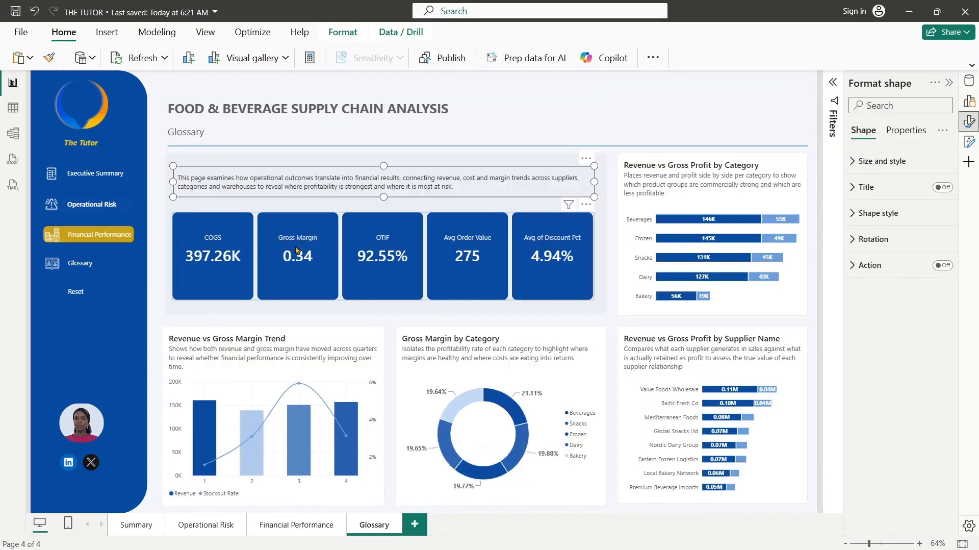
key(Delete)
click(350, 209)
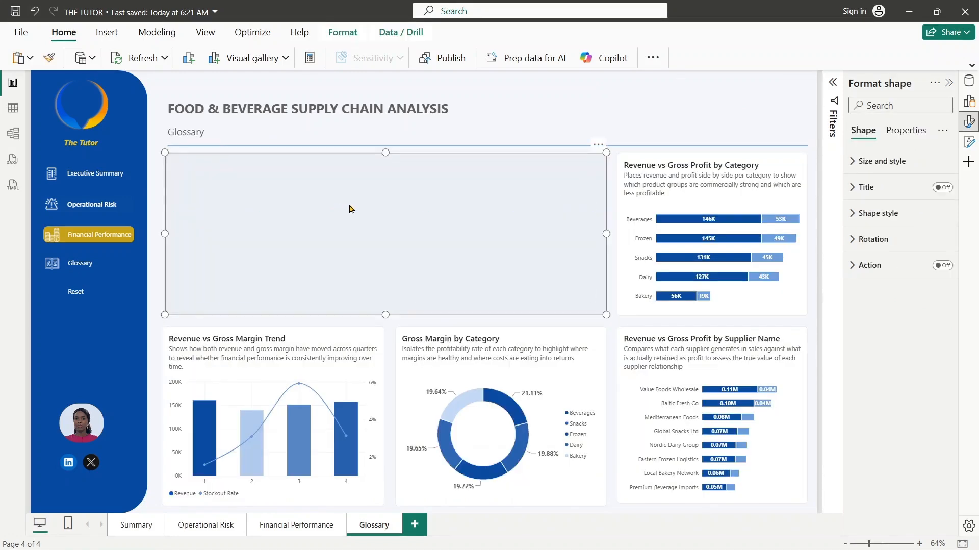
ctrl+click(632, 204)
ctrl+click(625, 348)
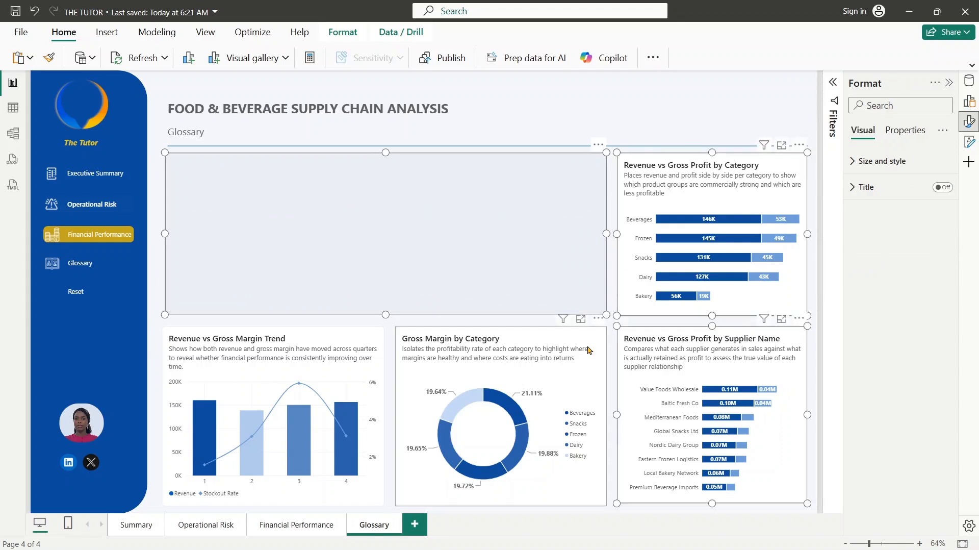
ctrl+click(589, 349)
ctrl+click(356, 354)
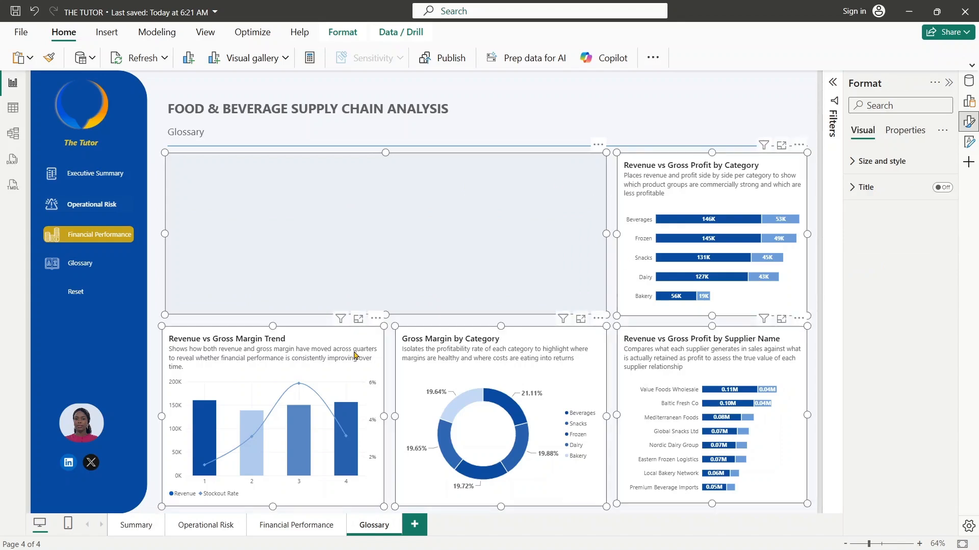
key(Delete)
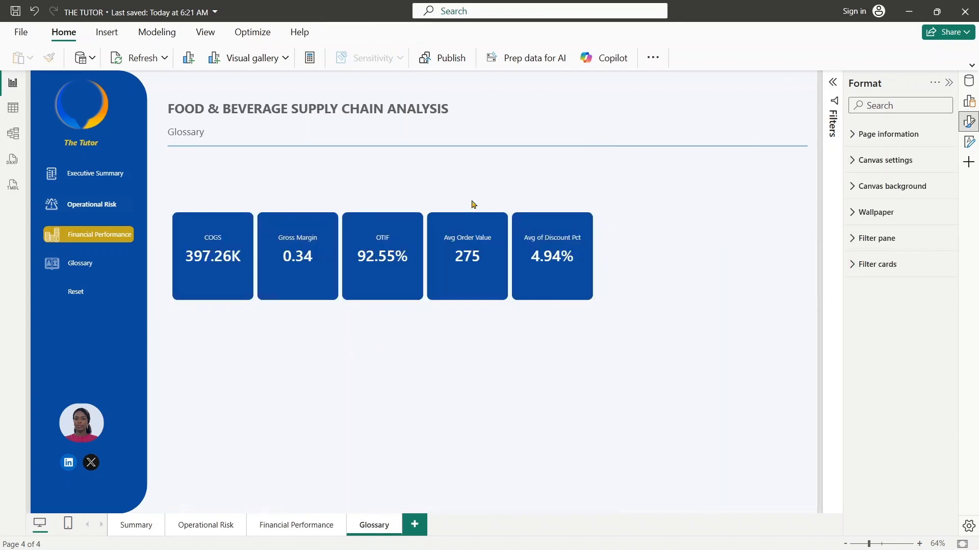
click(474, 240)
key(Delete)
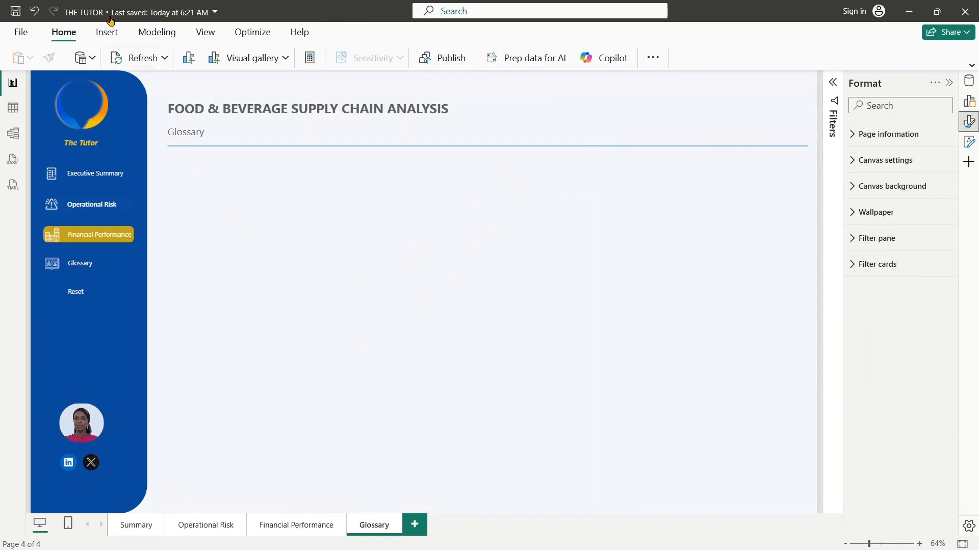
- Insert a text box filling the area below the header line and paste the copied glossary definitions, from OTIF to Closing Stock
click(107, 32)
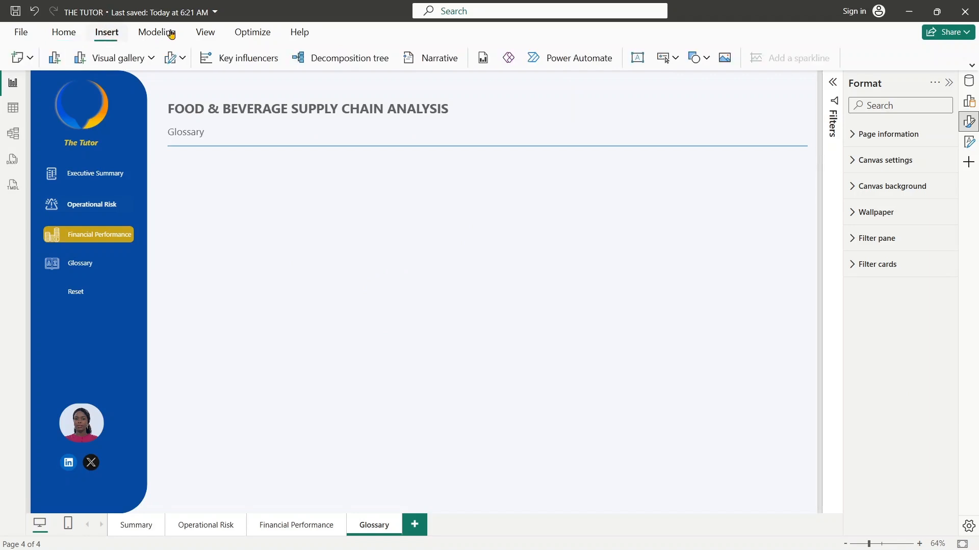
click(637, 58)
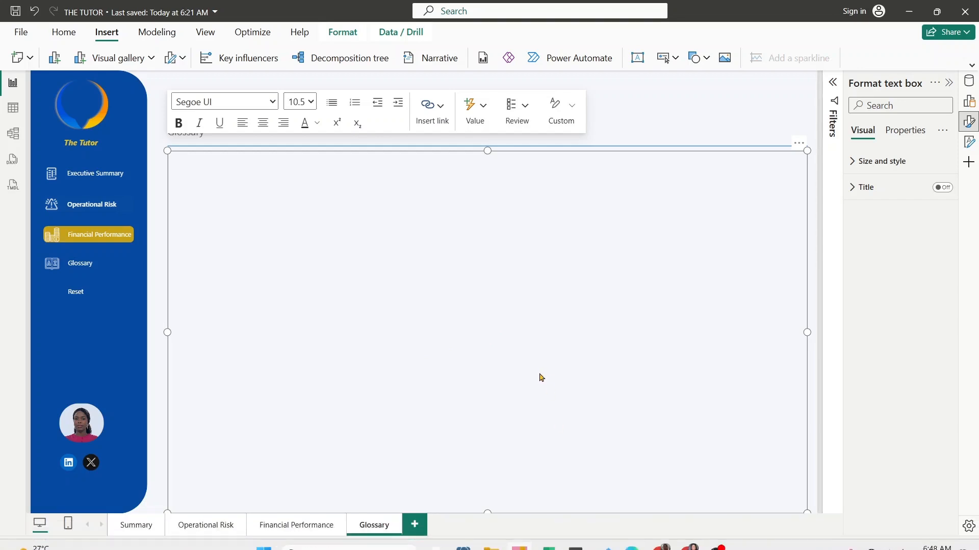
click(326, 167)
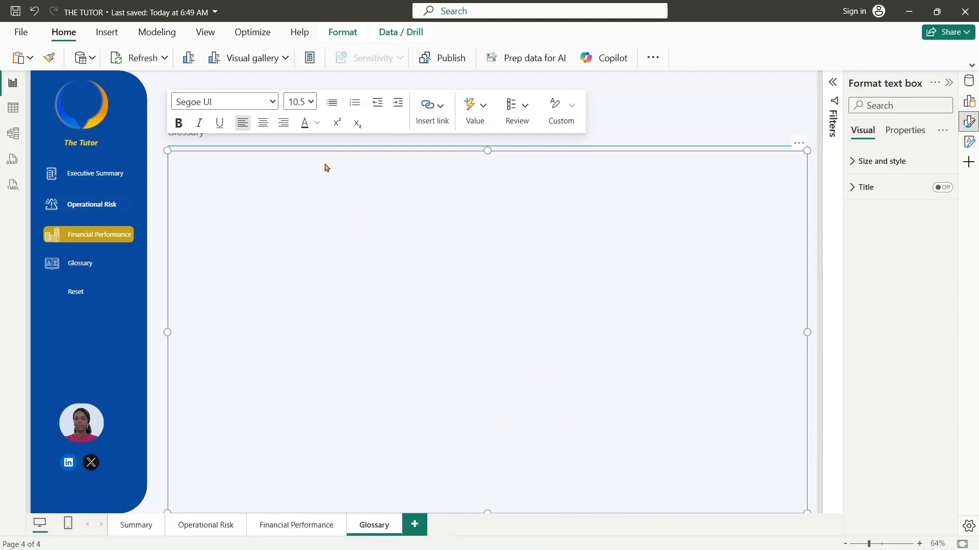
text(OTIF On Time In Full Measures whether an order was delivered by the required date AND in the correct quantity. A 92.5% OTIF means 7.5% of orders had either a delay, a short shipment, or both.  COGS Cost of Goods Sold The direct cost of producing and delivering the products sold.  YoY Year on Year A comparison of a metric against the same period in the prior year, used to remove seasonality.  Gross Margin Gross Profit Margin Percentage The percentage of revenue retained after COGS. Calculated as Gross Profit ÷ Revenue. A 34.4% margin means $0.34 of every $1 in sales is kept before operating expenses.  Stockout When a product is unavailable in inventory at the time of an order. In this dataset, 75 orders (3.4%) were affected, meaning demand existed but could not be fulfilled.  Late Days Days Delivered Late The number of calendar days between the required delivery date and the actual ship date, recorded only when an order was late. The average in this dataset is 1.8 days.  Risk Tier Supplier Risk Tier A classification (Low, Medium, High) assigned to each supplier based on their reliability, defect rate, and lead time performance. Eastern Frozen Logistics is the only High-risk supplier in this dataset.  HoReCa Hotels, Restaurants & Catering A trade channel classification covering the foodservice industry.  Revenue LY Revenue Last Year Prior year revenue for the same time period, used as the base in YoY calculations.  Closing Stock Closing Stock Balance The inventory quantity remaining at the end of a reporting period after accounting for opening stock, received goods, and shipments.)
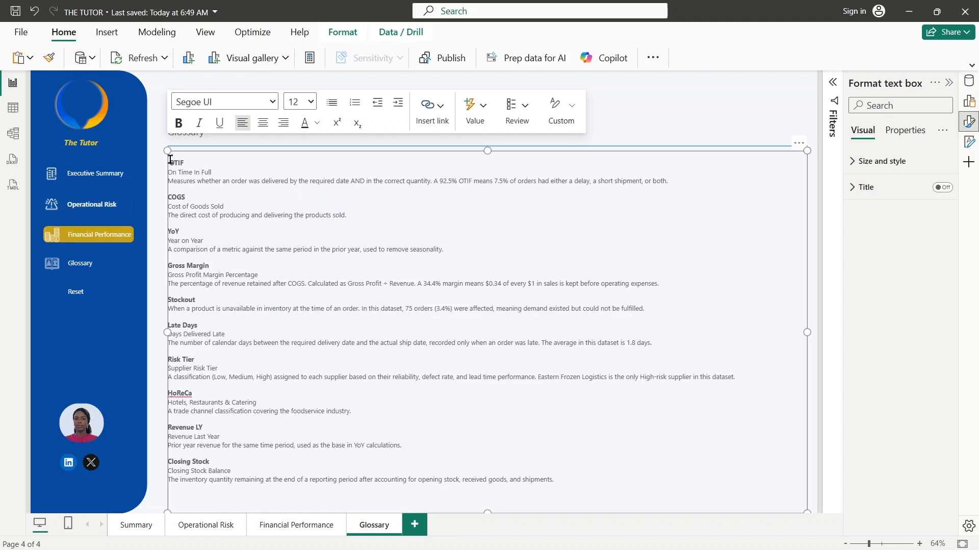
- Shorten the glossary text box from its lower edge so it ends just below the Closing Stock definition
drag(166, 152, 169, 159)
click(488, 514)
drag(487, 511, 488, 502)
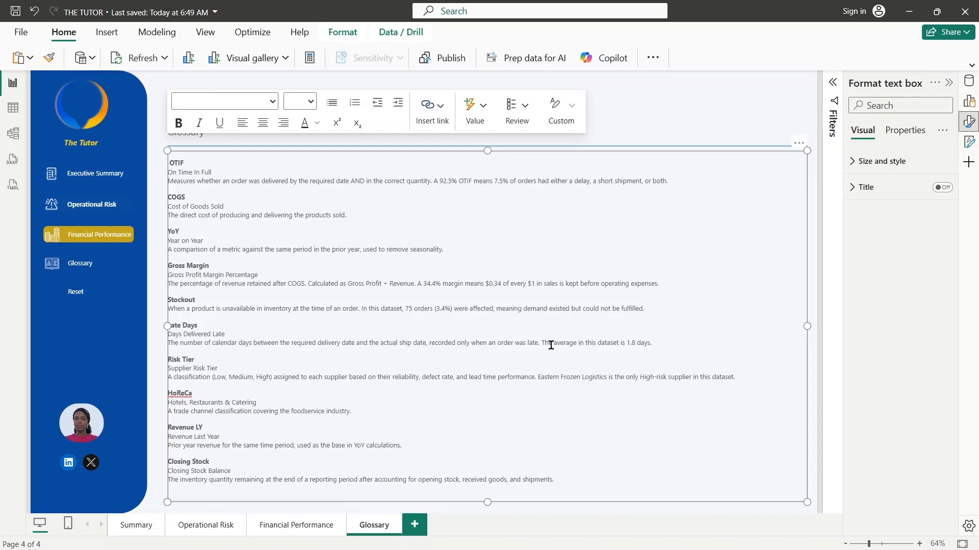
click(264, 273)
click(155, 186)
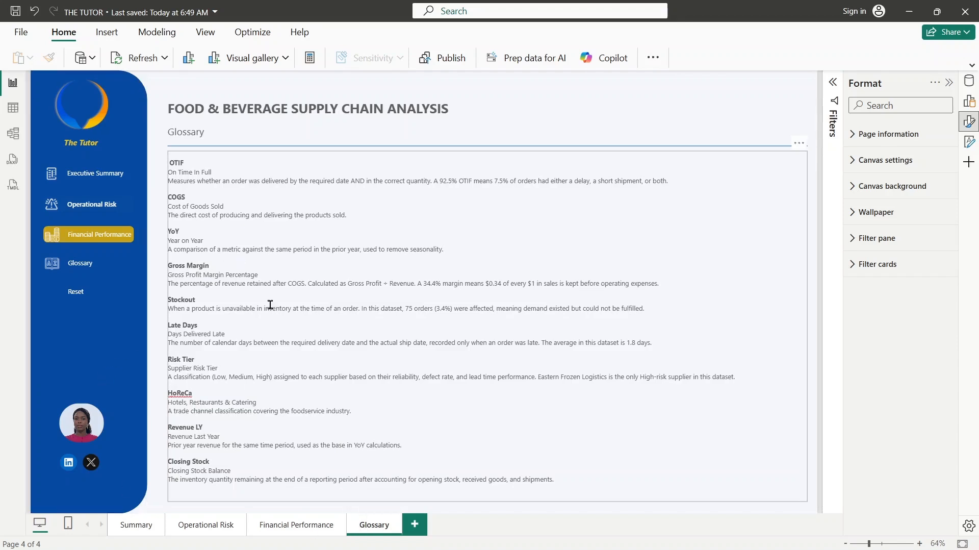
- Set the Financial Performance button's default-state fill to the recently used dark blue of the sidebar
click(87, 238)
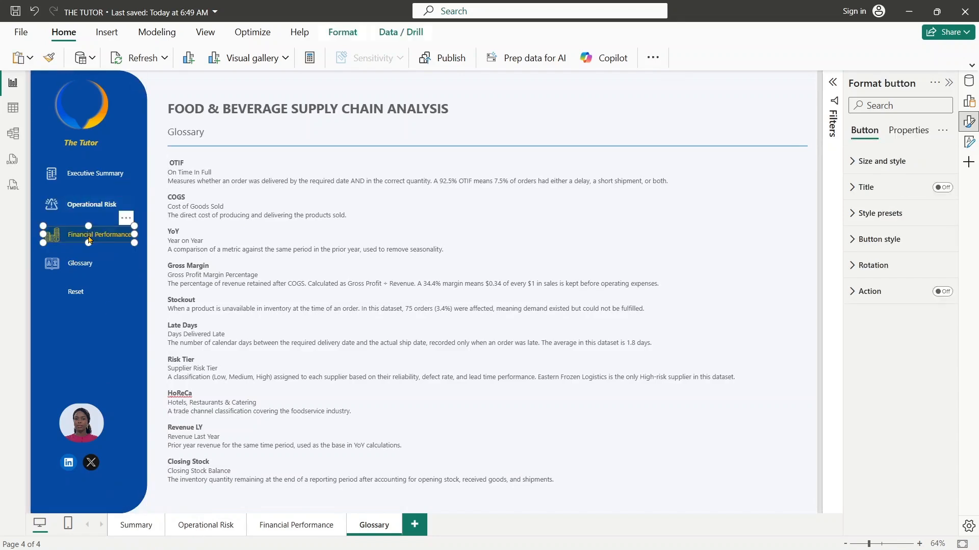
click(882, 240)
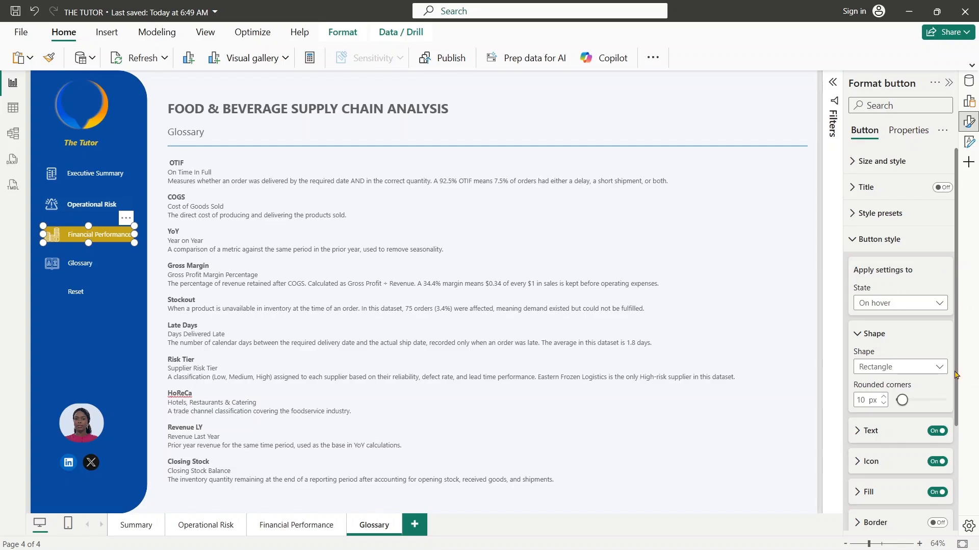
scroll(906, 403, down, 3)
click(865, 349)
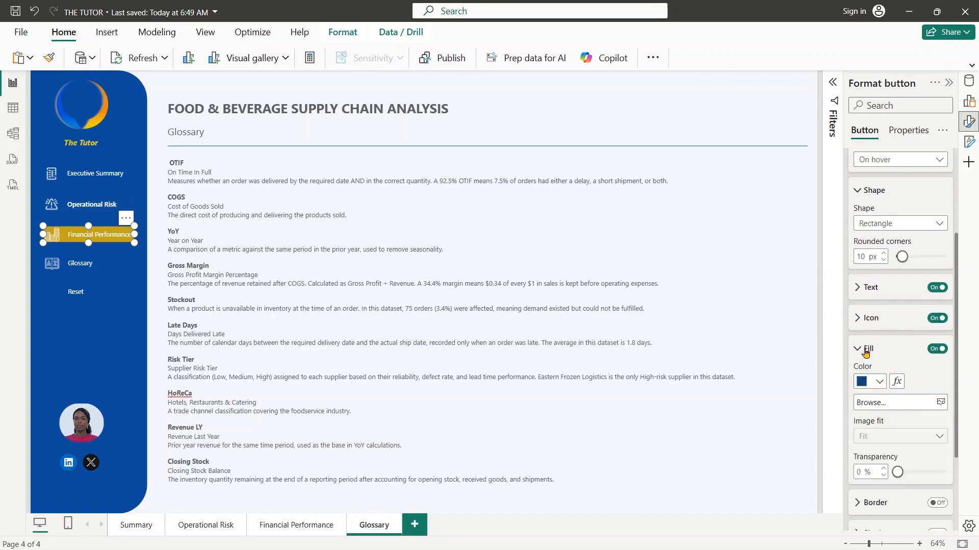
click(911, 158)
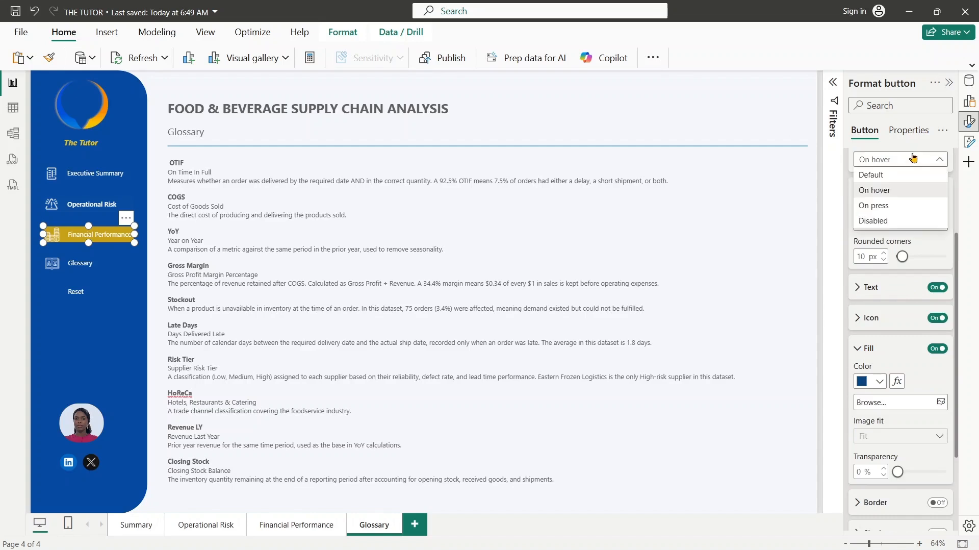
click(894, 176)
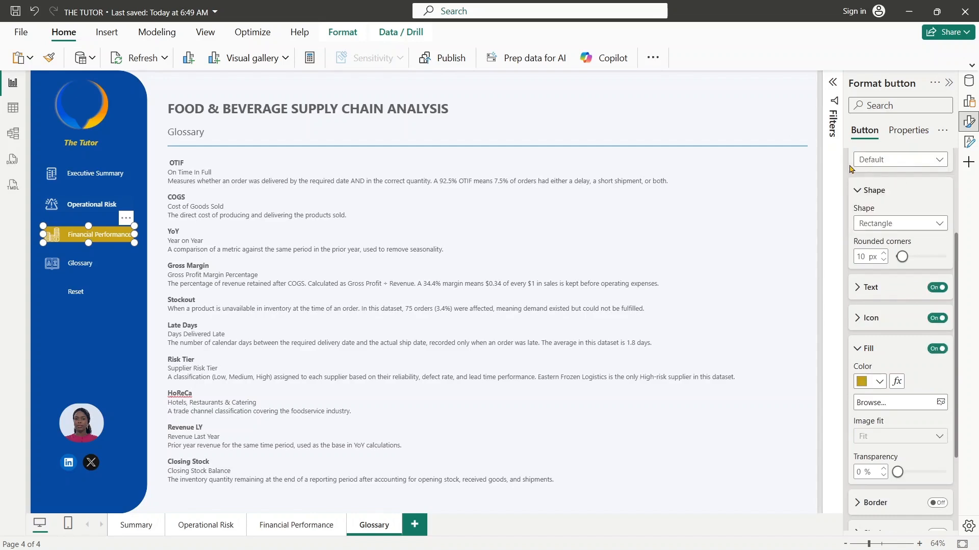
click(879, 380)
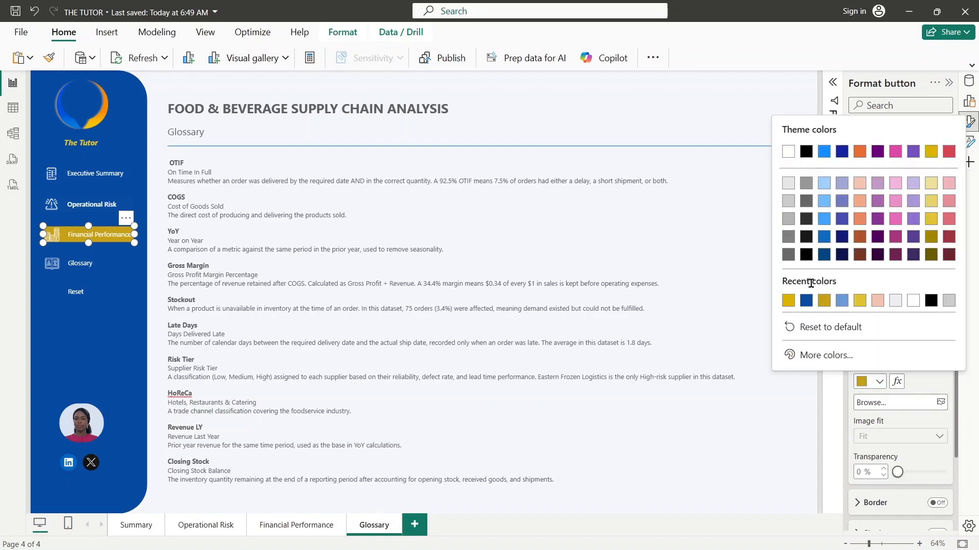
click(807, 301)
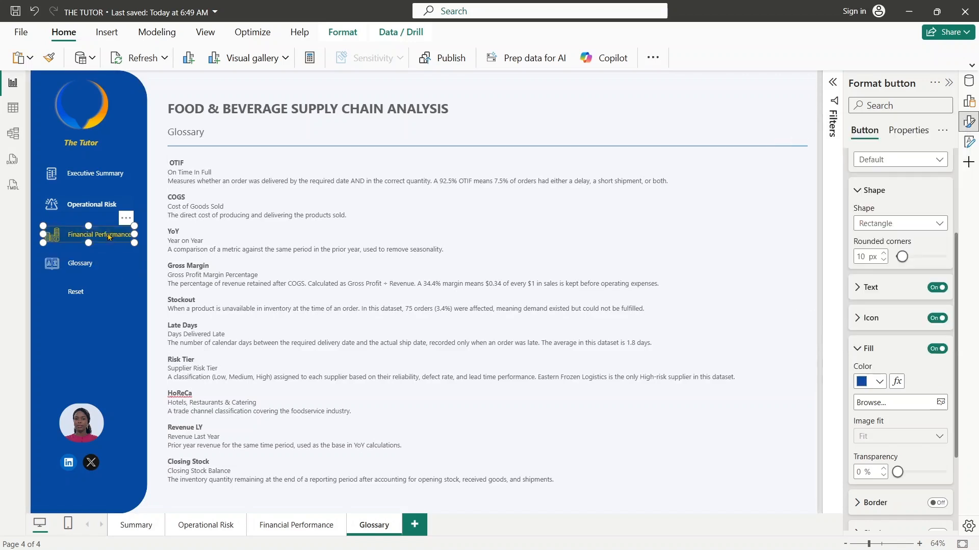
- Set the Glossary button's default-state fill to the recently used gold #C7A119
click(83, 264)
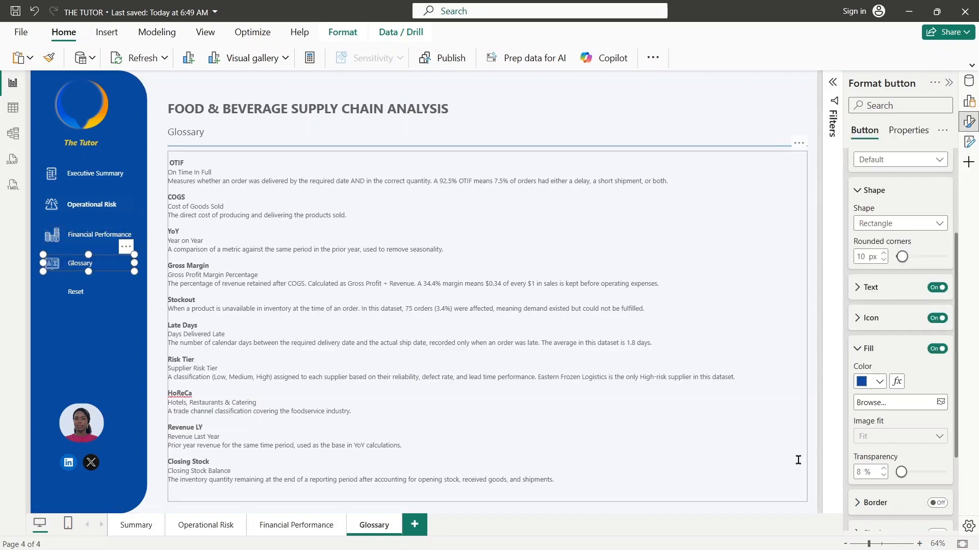
click(880, 381)
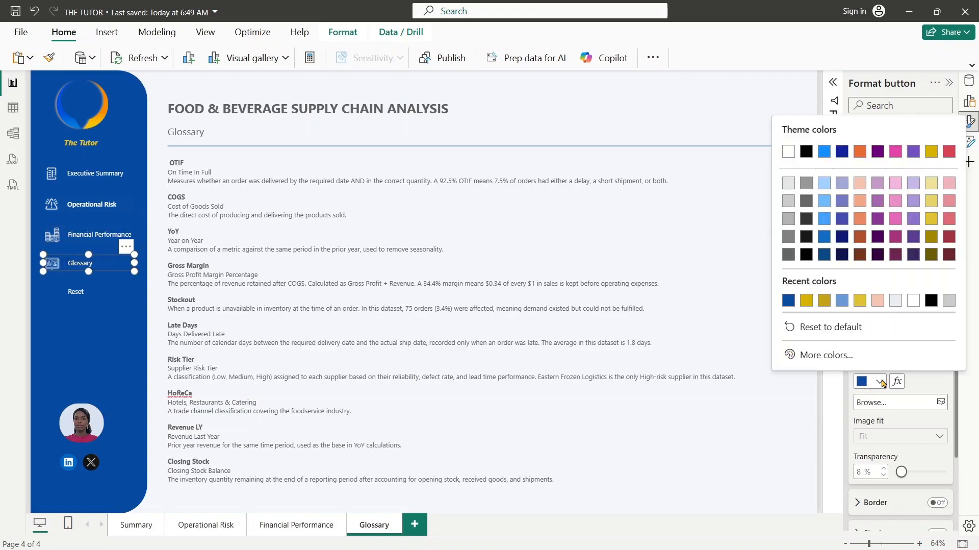
click(820, 302)
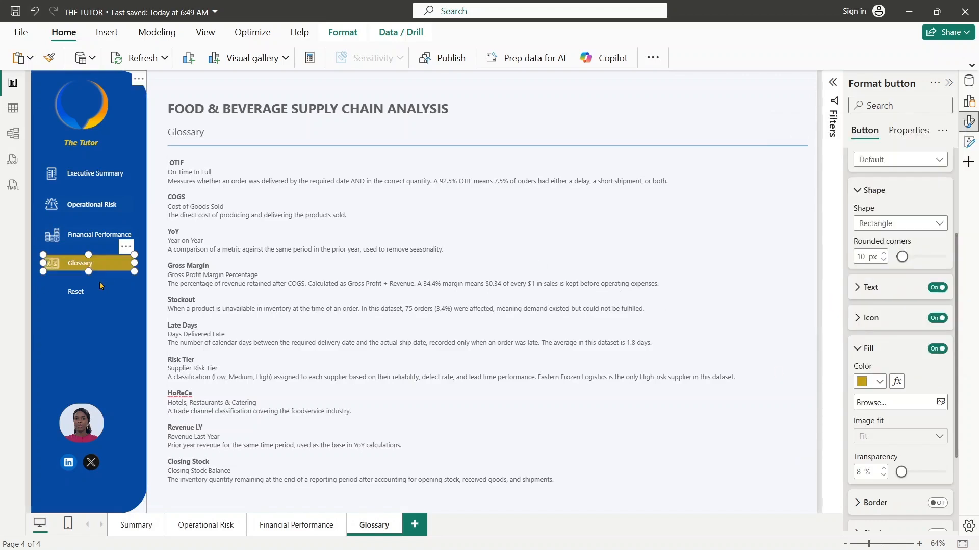
- Check which action type is assigned to the Reset button on the Glossary page
click(113, 295)
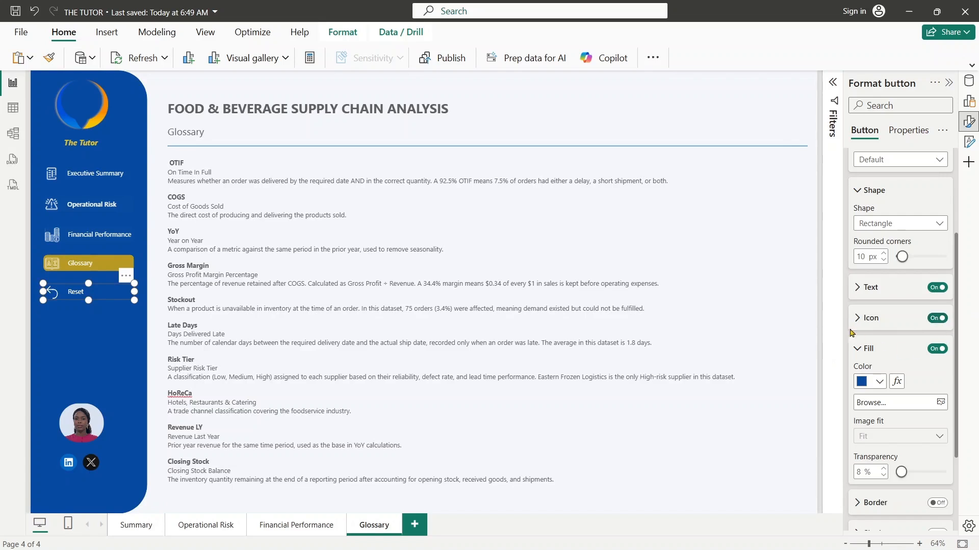
drag(957, 347, 970, 491)
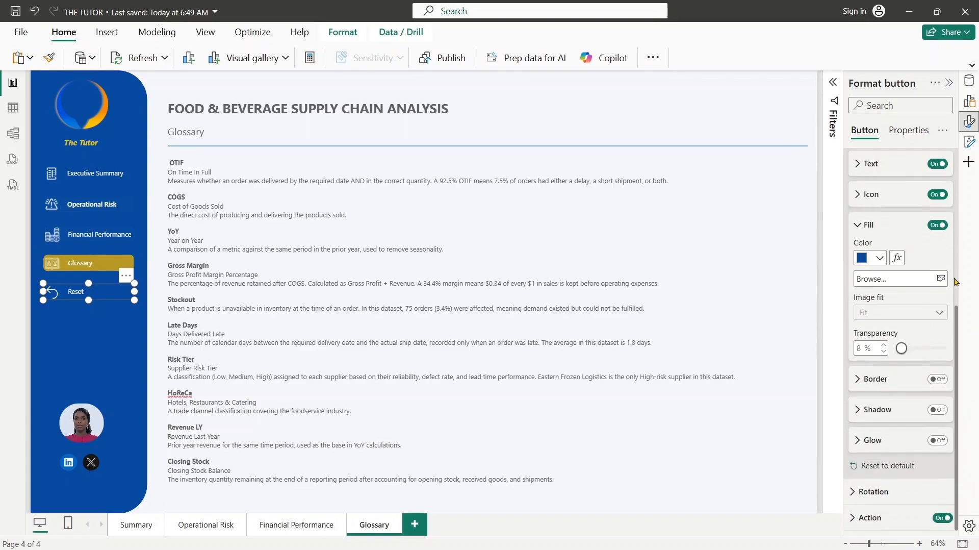
click(861, 517)
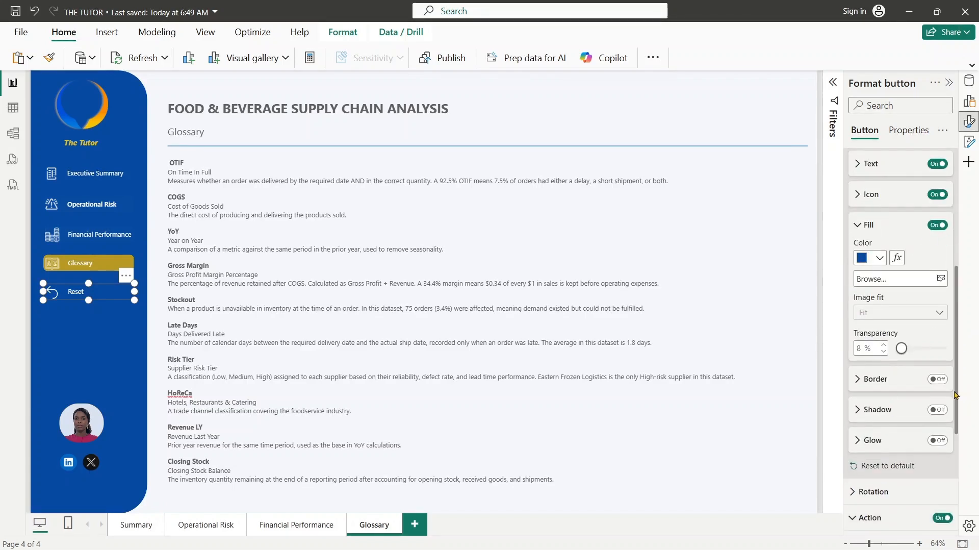
scroll(899, 357, down, 5)
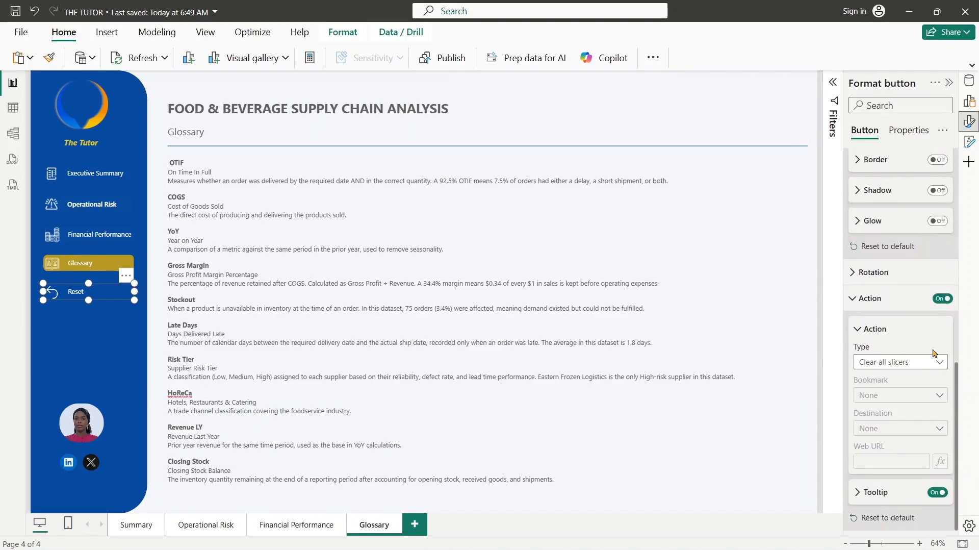
click(924, 365)
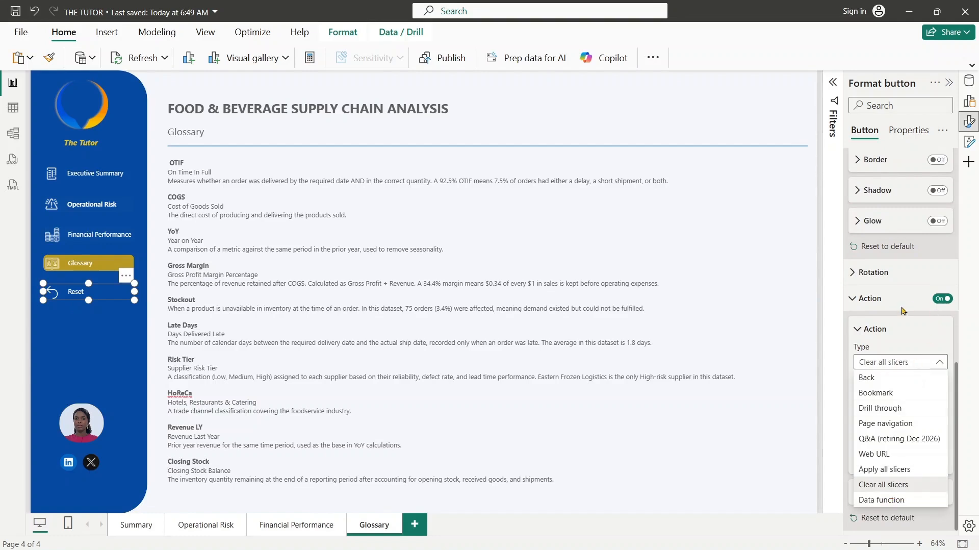
click(857, 305)
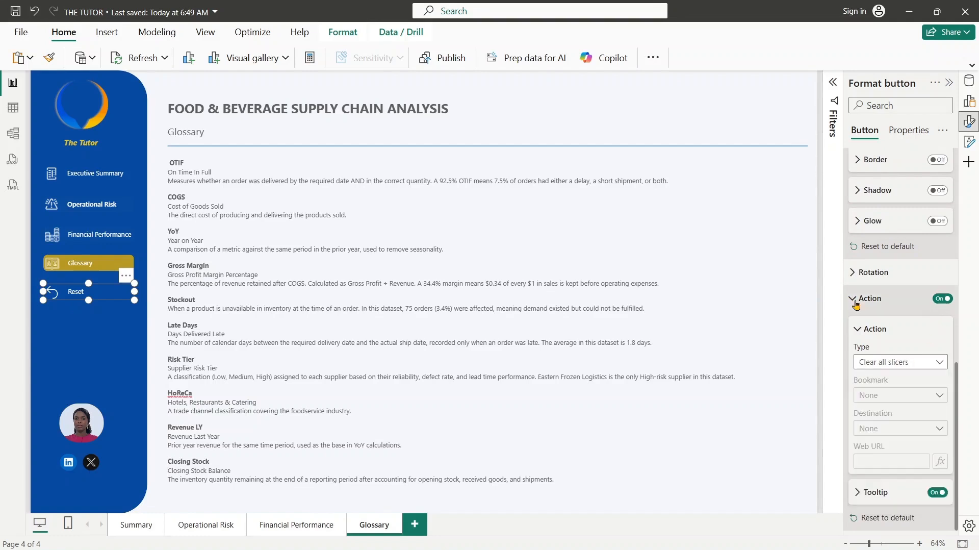
click(857, 327)
scroll(957, 355, up, 4)
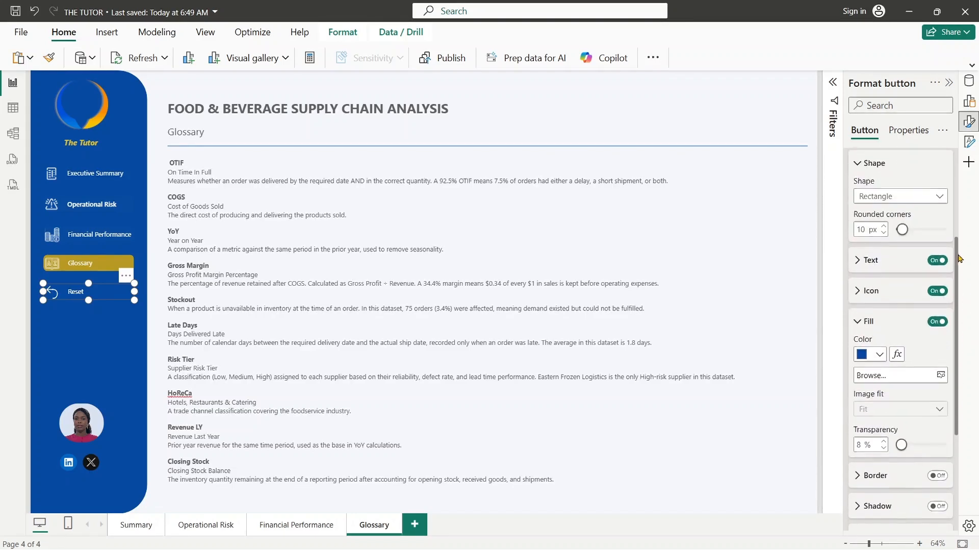
- Try the Clear all slicers icon on the Reset button, then restore the Reset icon type
click(858, 300)
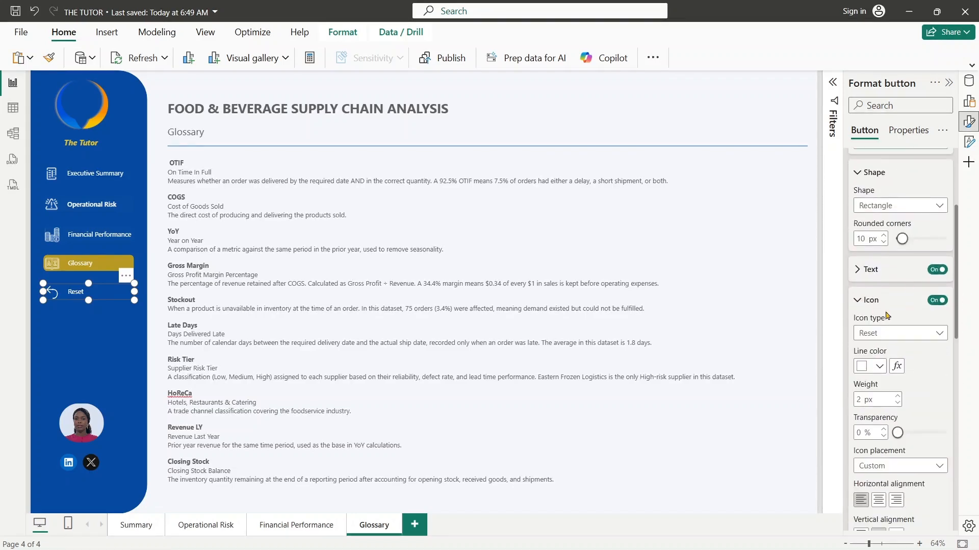
click(920, 336)
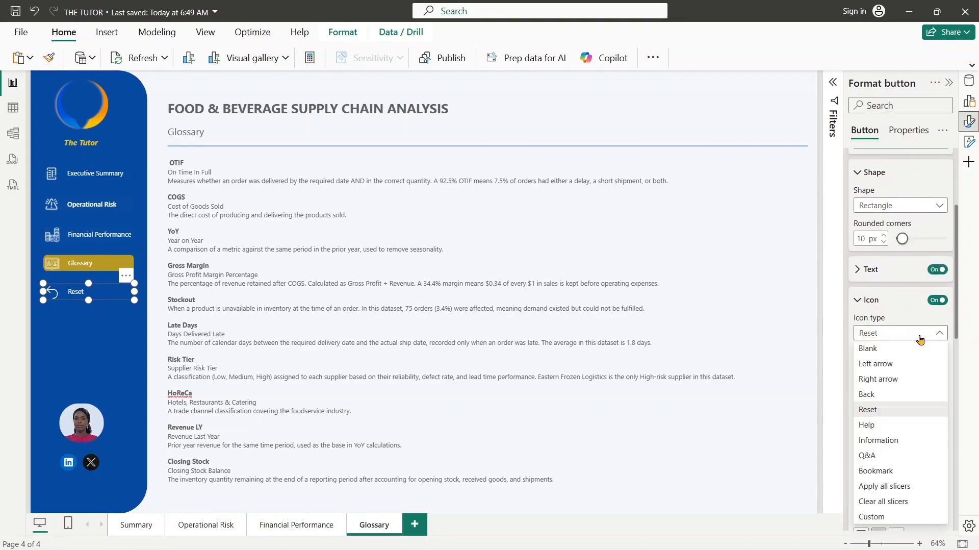
click(900, 501)
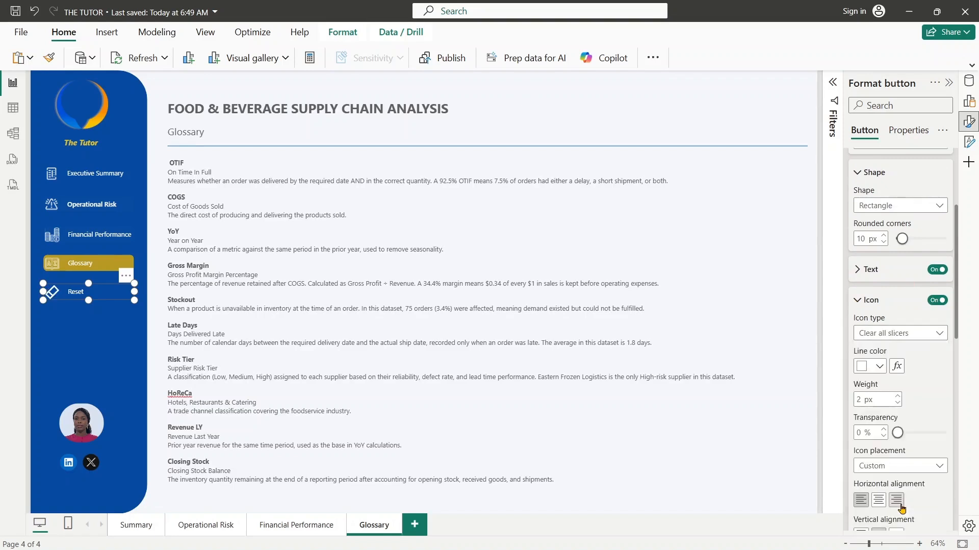
click(935, 336)
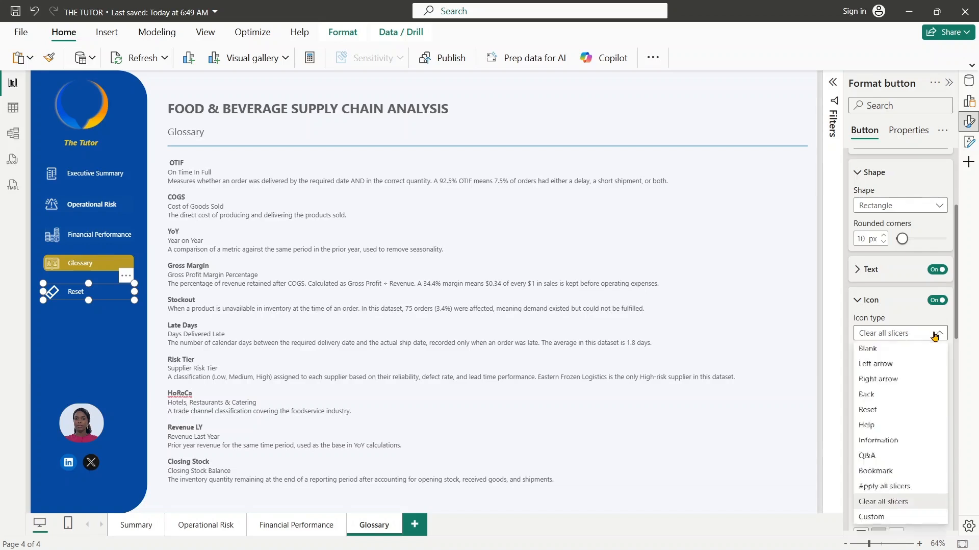
click(899, 411)
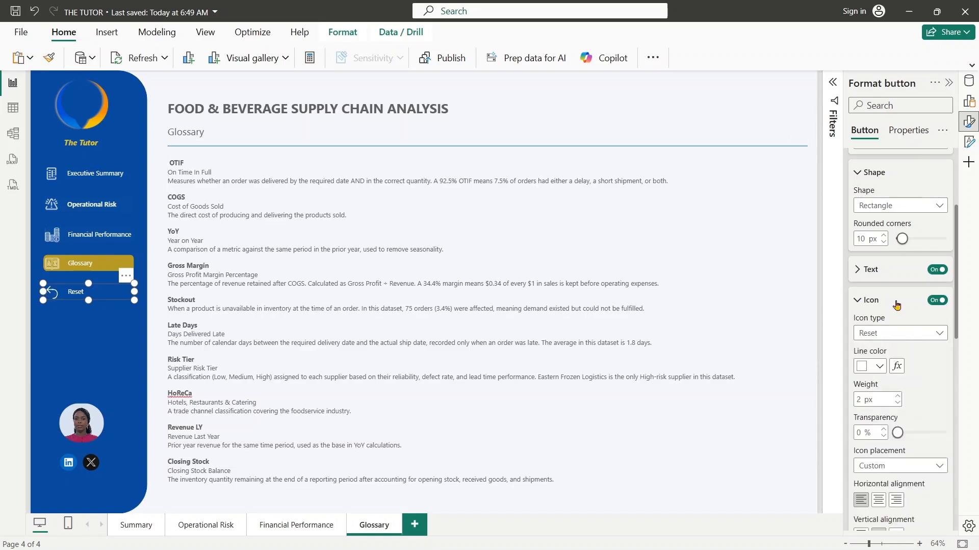
click(862, 304)
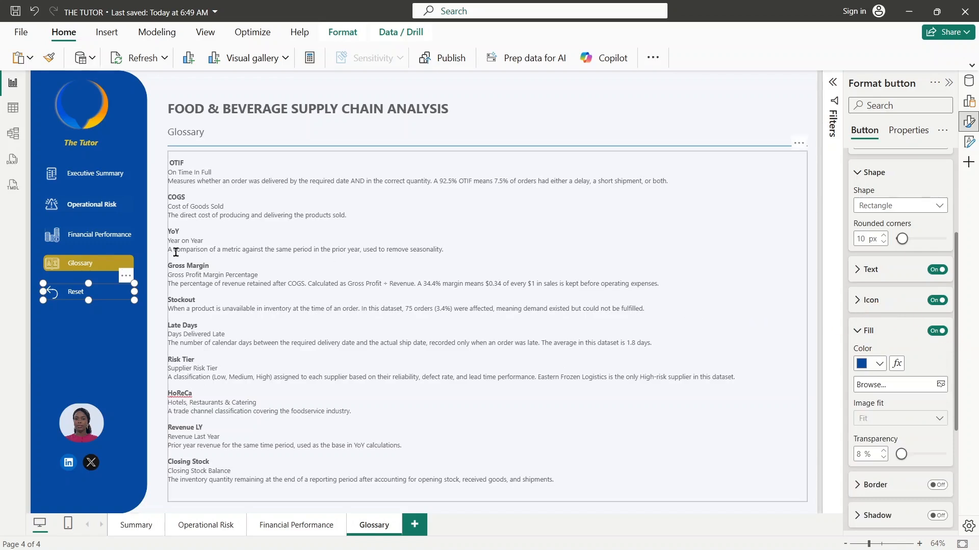
- Turn on the Glossary page's Financial Performance button action as Page navigation with Financial Performance as the destination
click(111, 266)
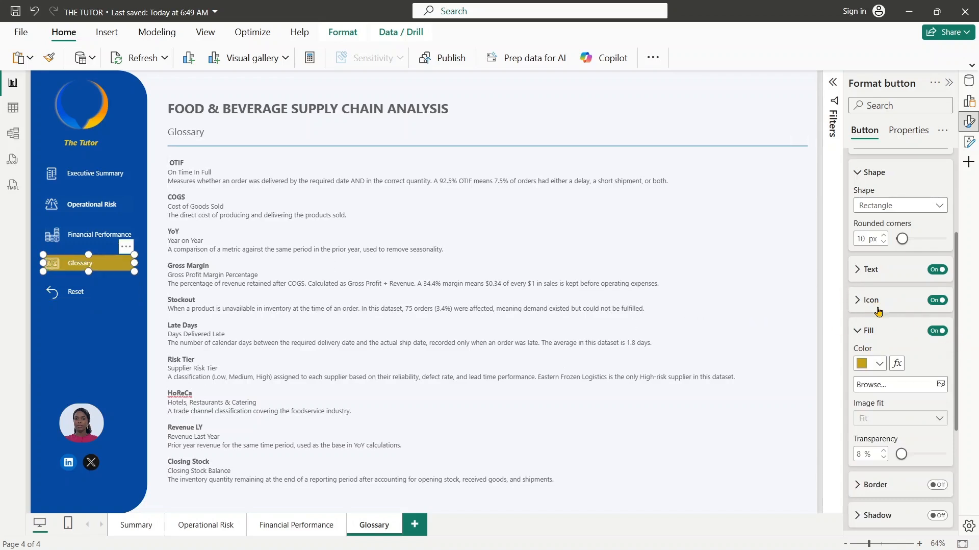
click(857, 332)
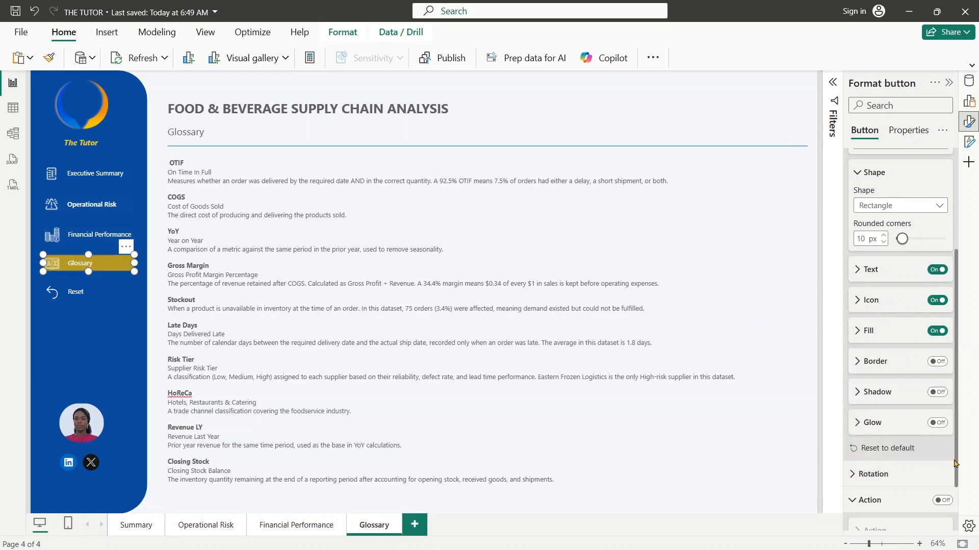
drag(957, 463, 958, 506)
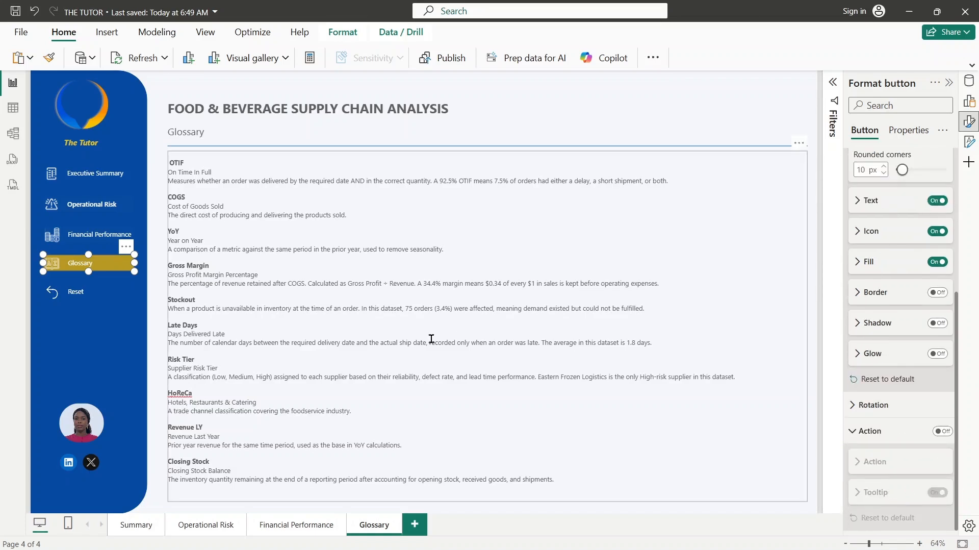
click(98, 233)
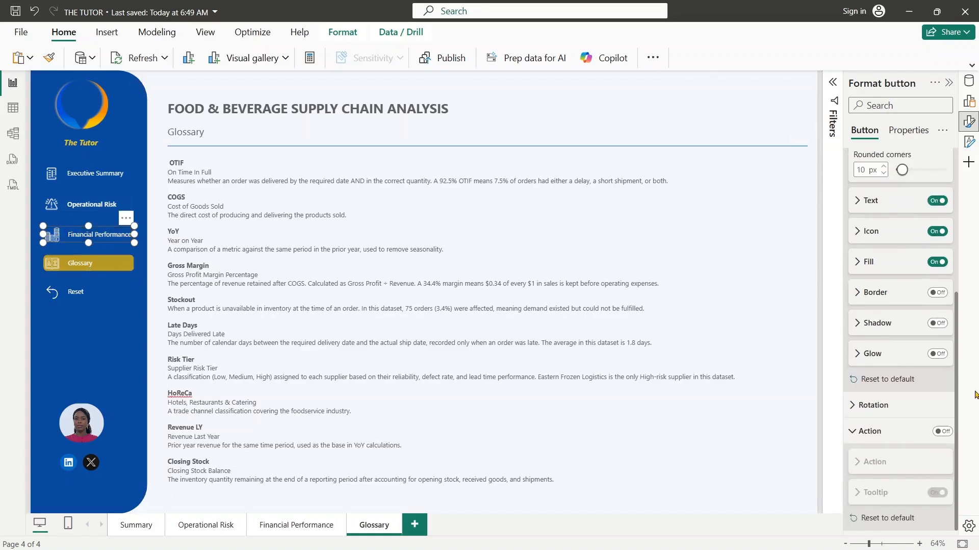
click(940, 431)
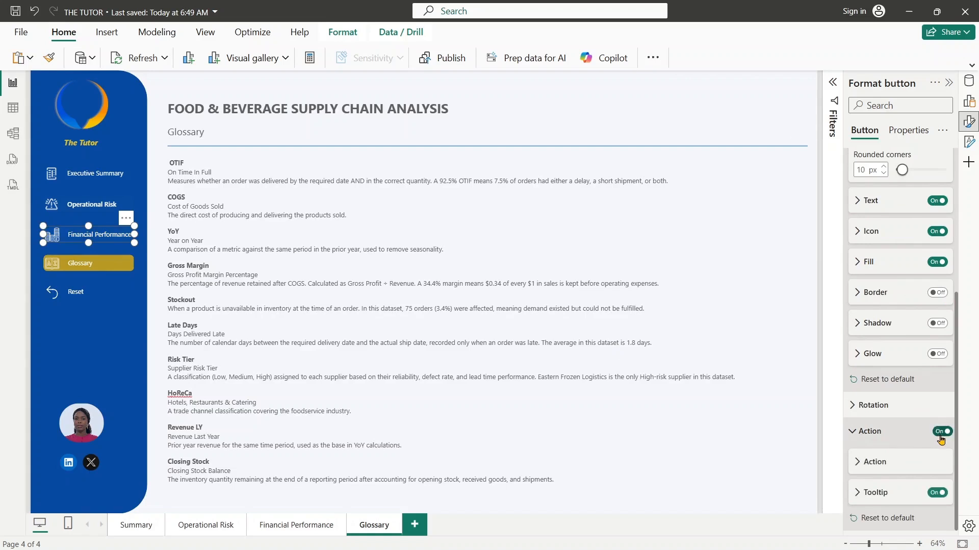
click(904, 487)
click(877, 462)
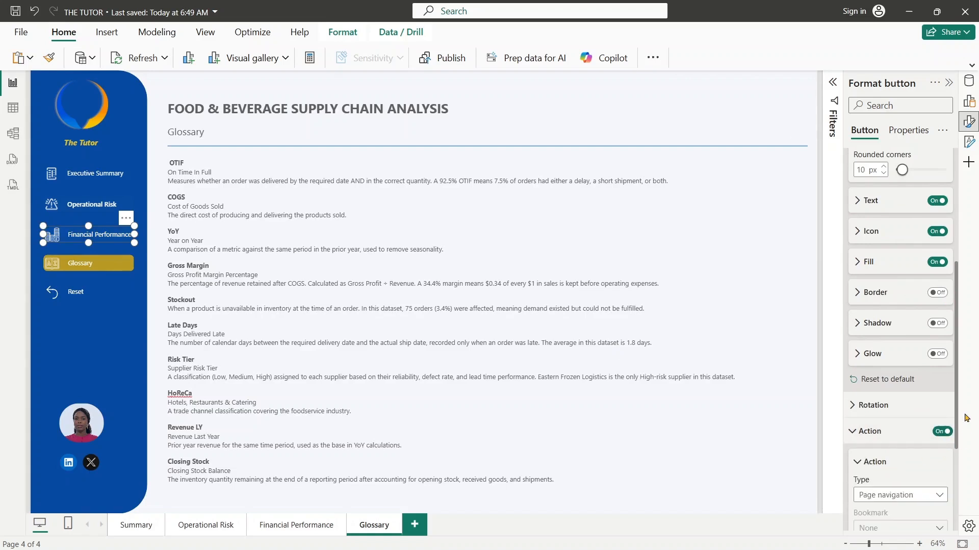
drag(956, 414, 972, 509)
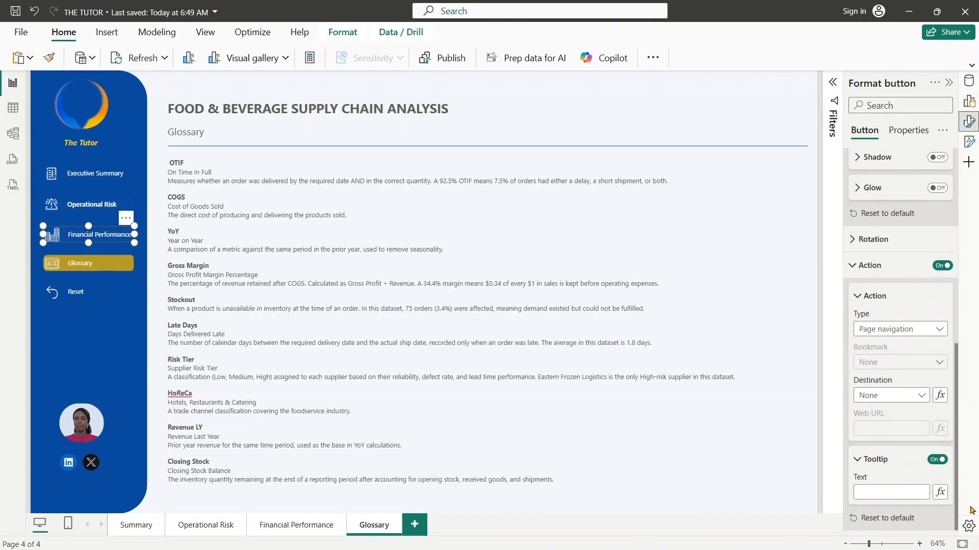
click(896, 393)
click(884, 456)
- On the Summary page, enable the Financial Performance button's action as Page navigation to Financial Performance
click(136, 525)
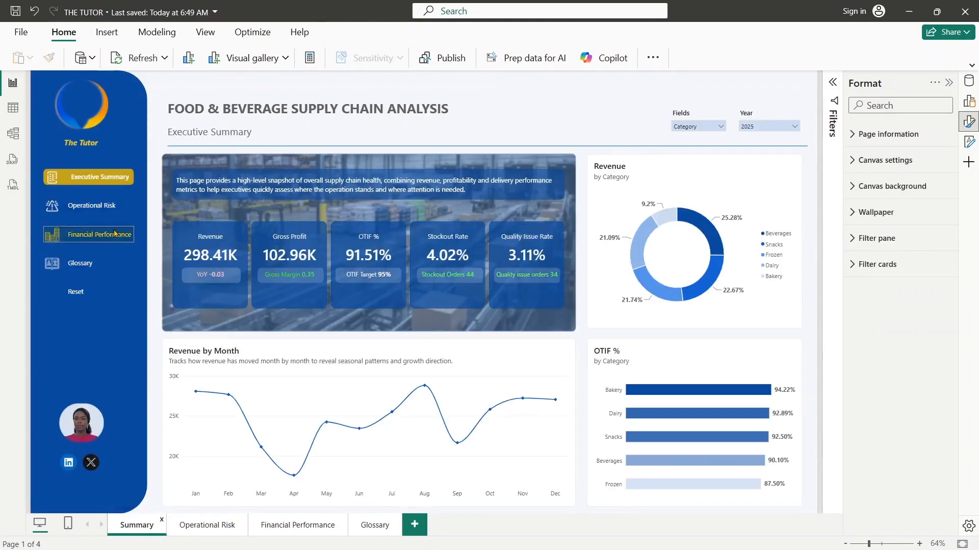
click(112, 241)
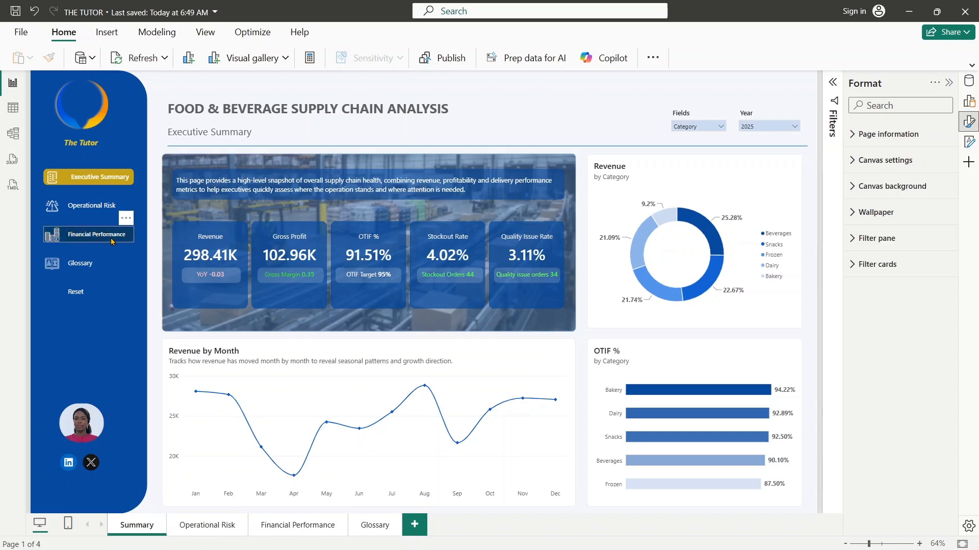
click(875, 244)
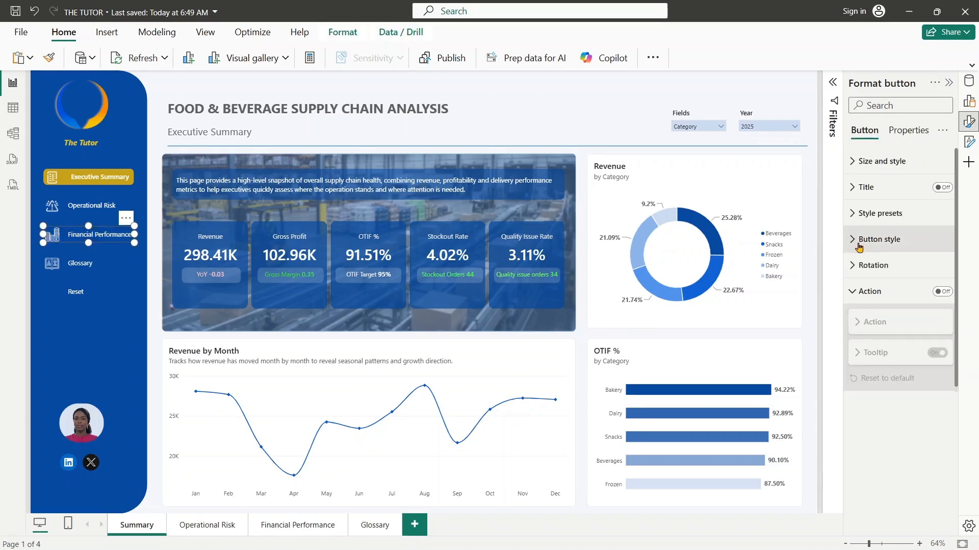
click(942, 292)
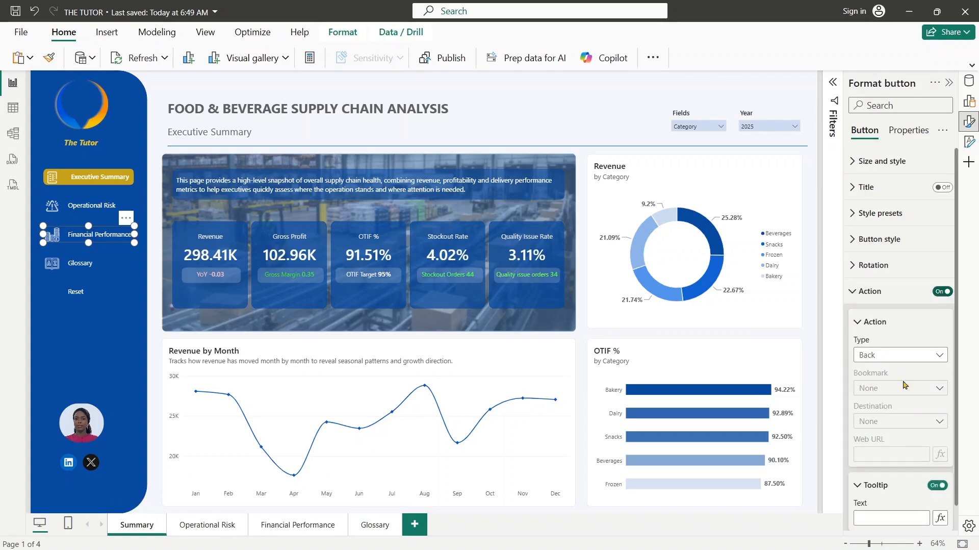
click(889, 356)
click(884, 416)
click(894, 422)
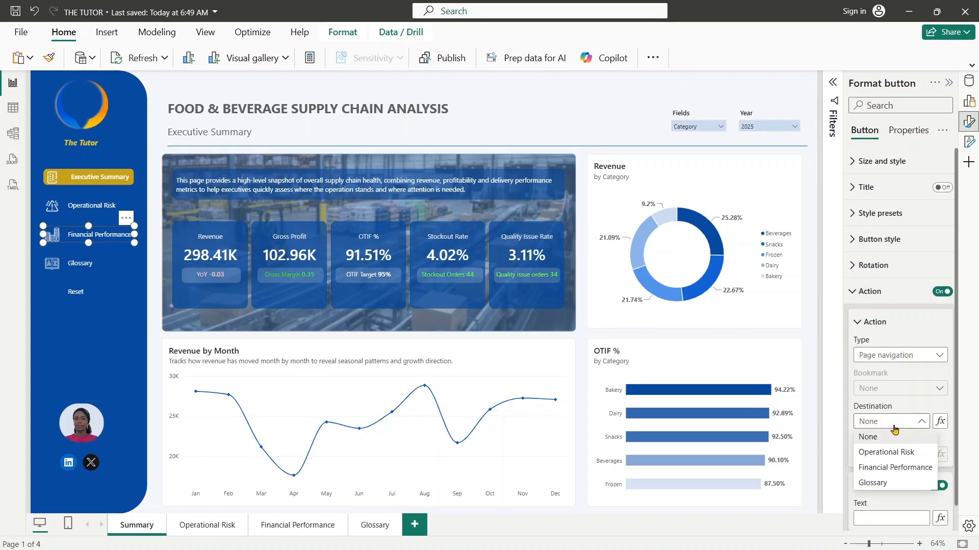
click(890, 466)
click(84, 204)
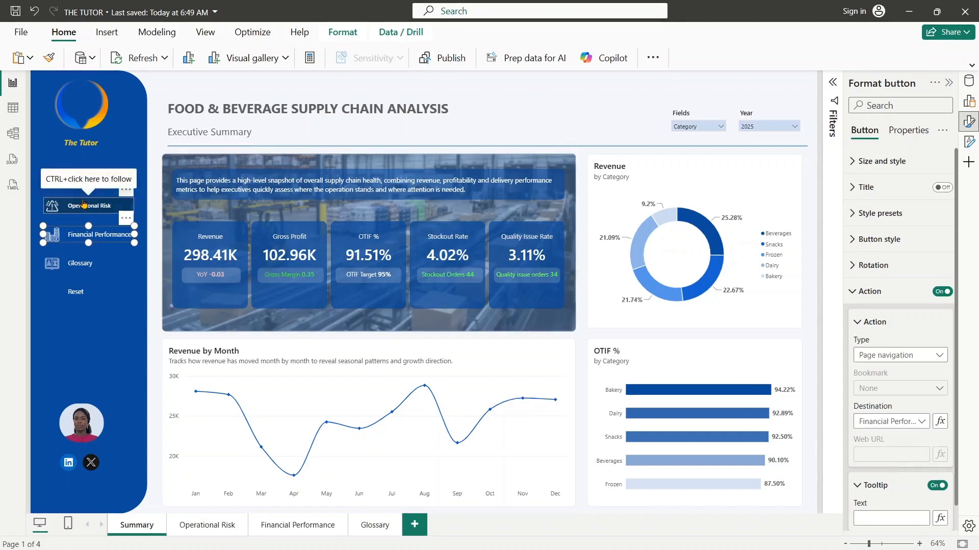
- Enable the Summary page's Glossary button action as Page navigation with Glossary as the destination
click(91, 270)
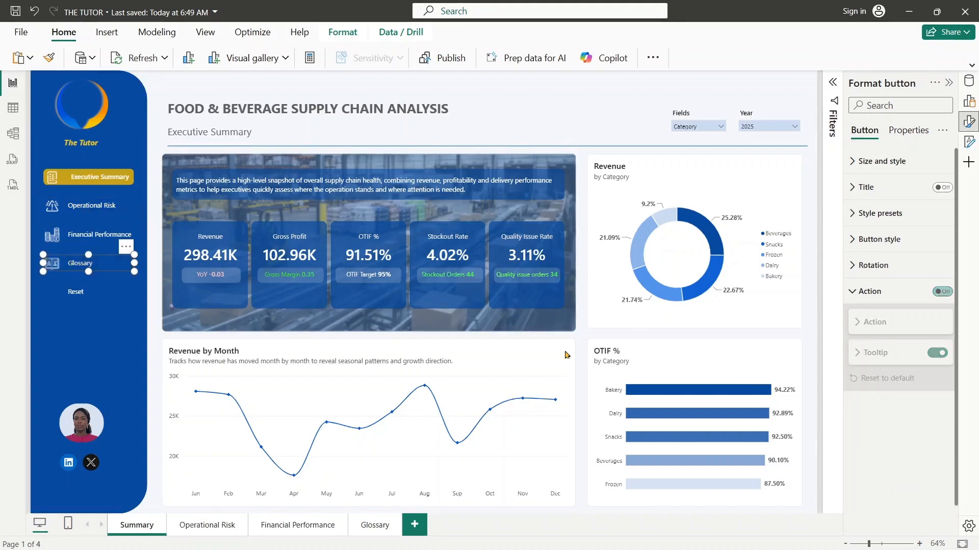
click(945, 302)
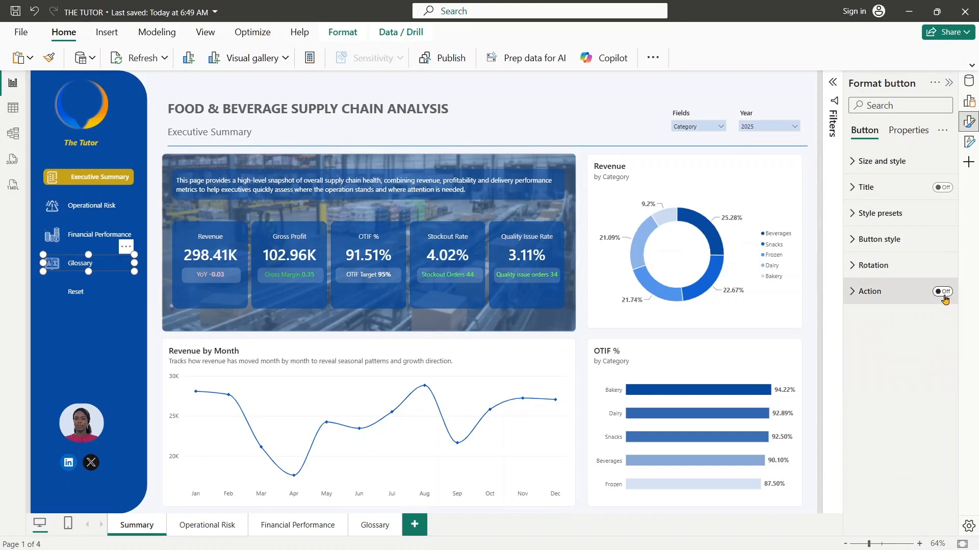
click(943, 291)
click(874, 292)
click(893, 355)
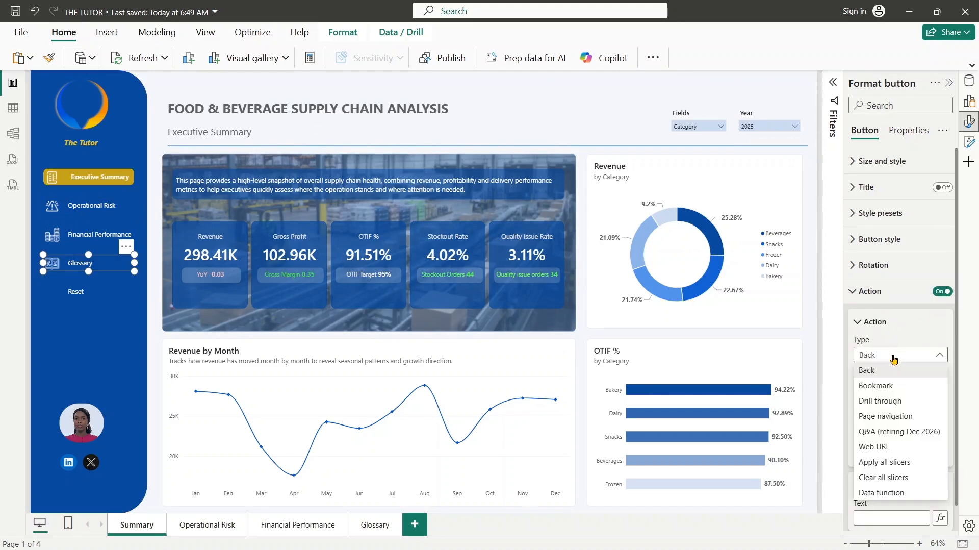
click(891, 416)
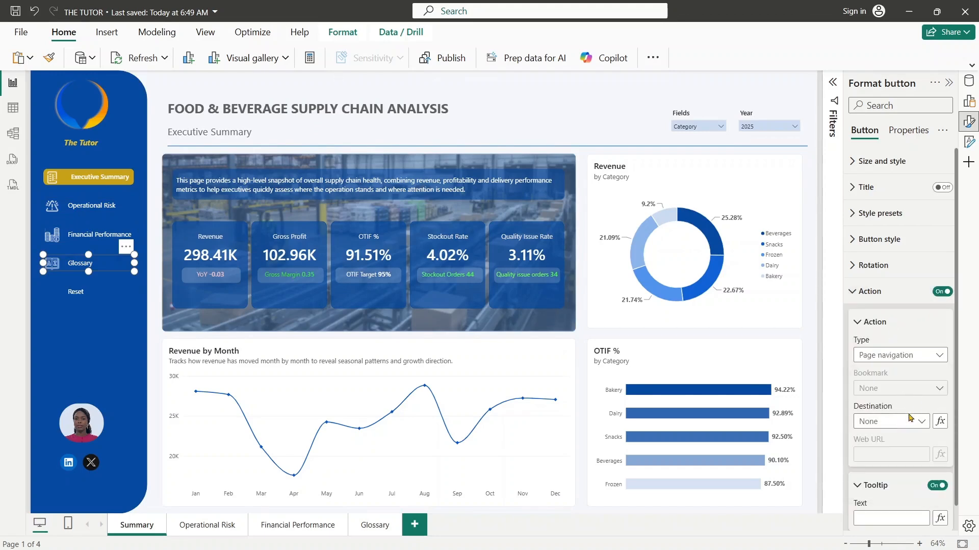
click(909, 419)
click(885, 483)
click(856, 291)
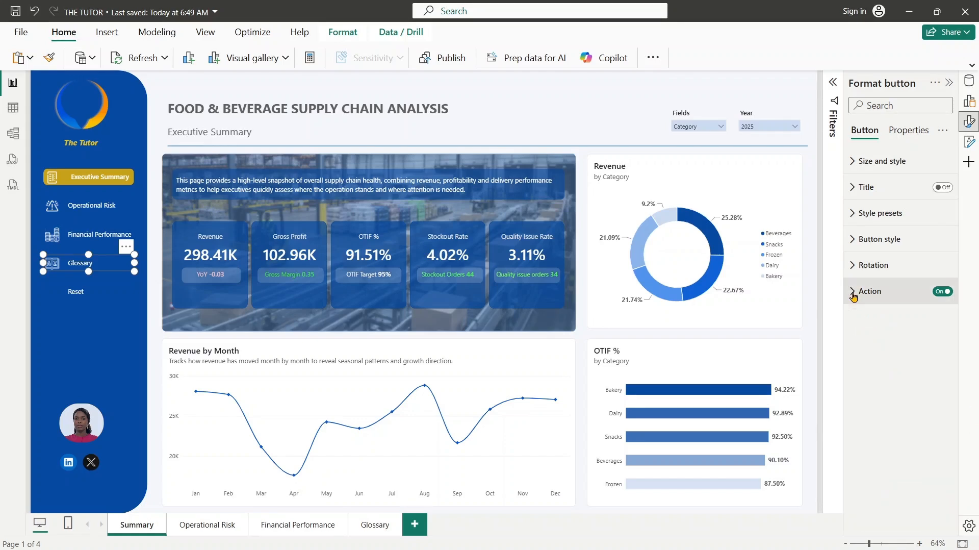
- Turn on the icon of the Reset button on the Summary page
click(86, 293)
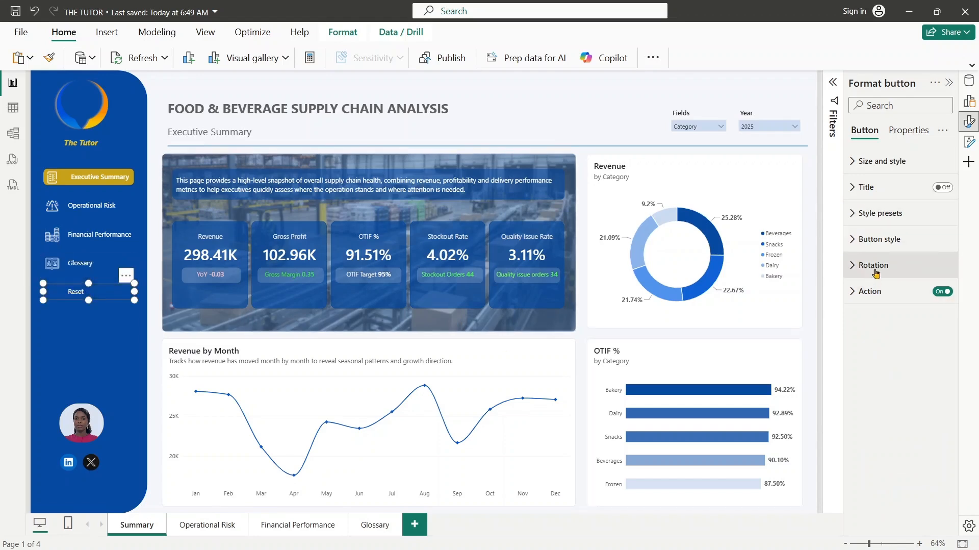
click(862, 293)
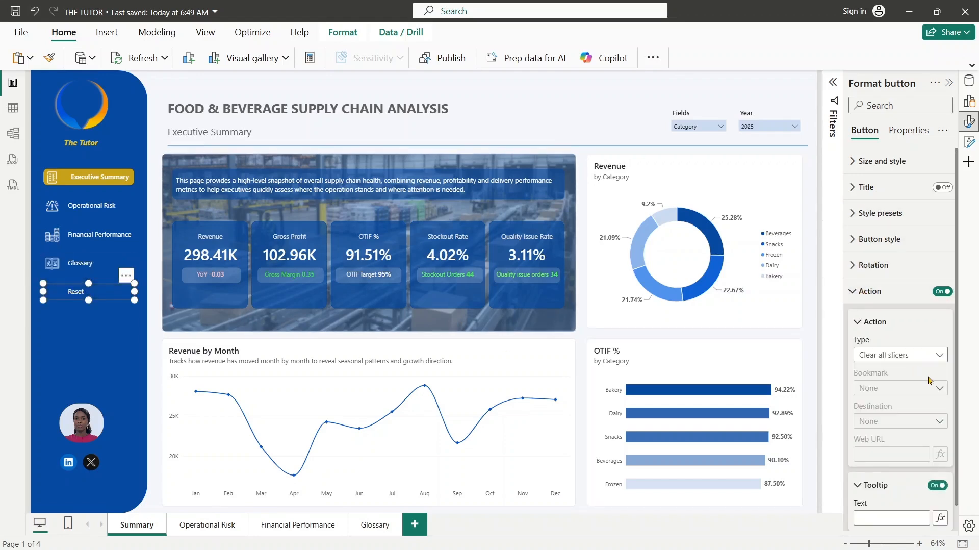
click(869, 295)
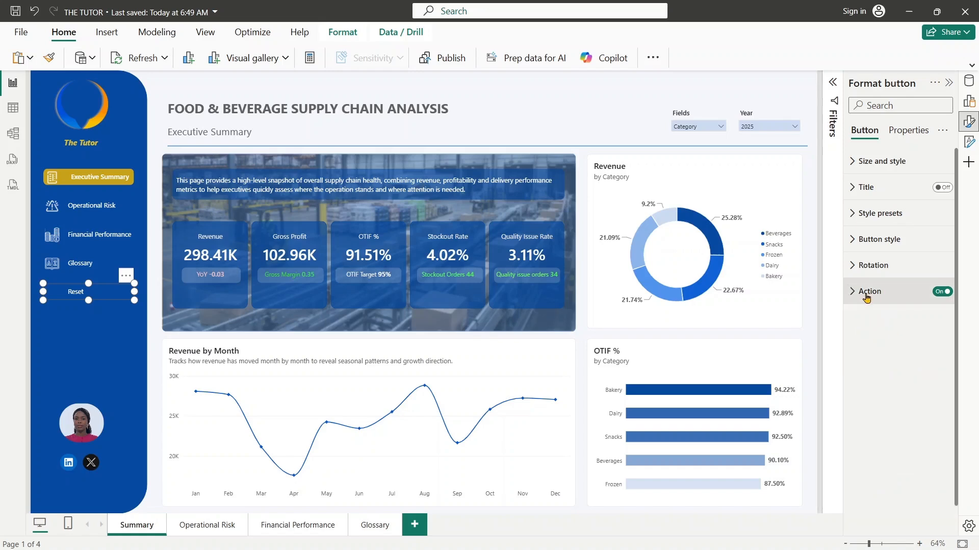
click(860, 240)
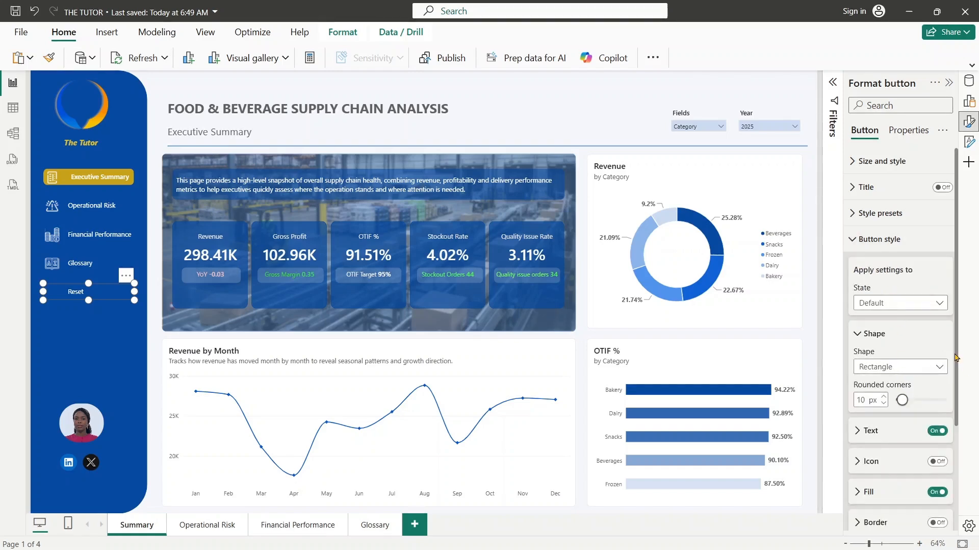
drag(956, 357, 968, 475)
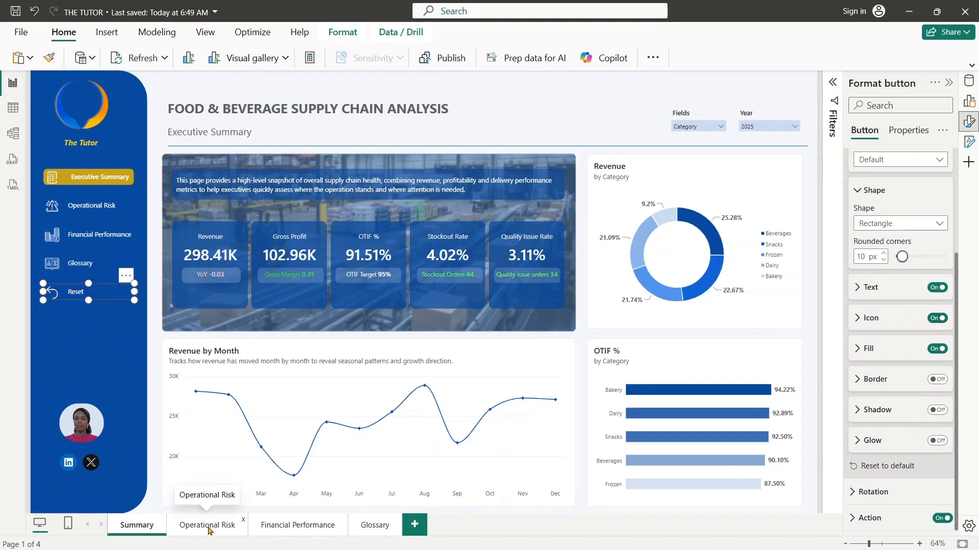
- On the Operational Risk page, set the Financial Performance button's action to Page navigation with Financial Performance as the destination
click(209, 528)
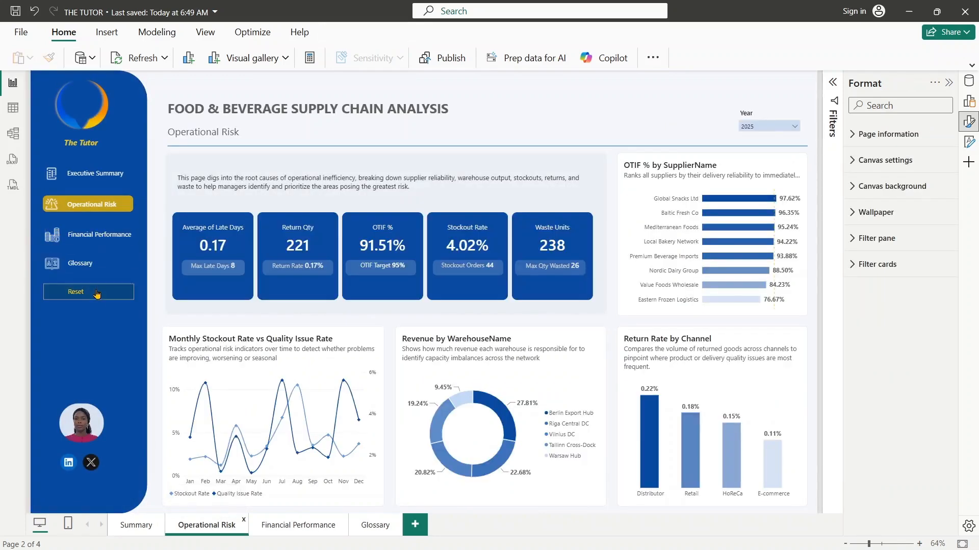
click(90, 235)
click(868, 250)
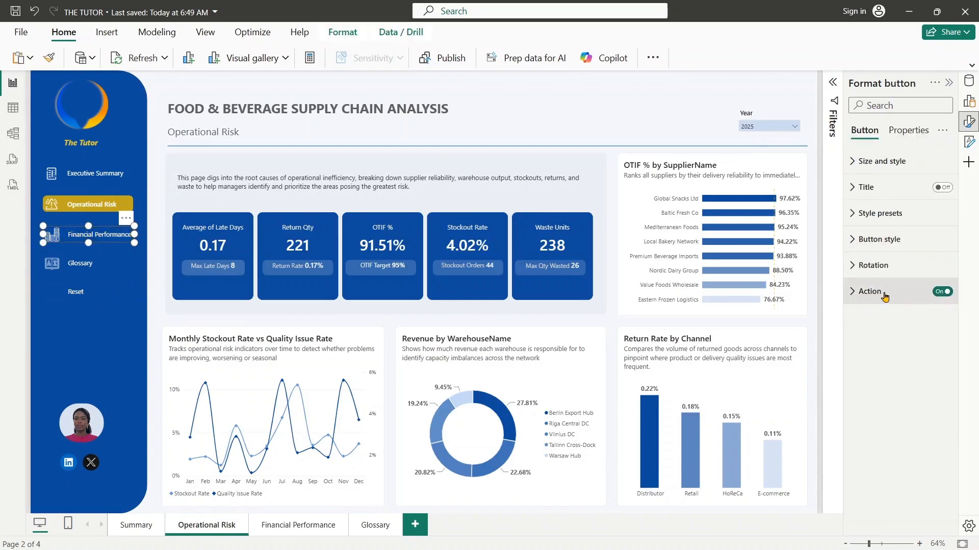
click(885, 296)
click(897, 356)
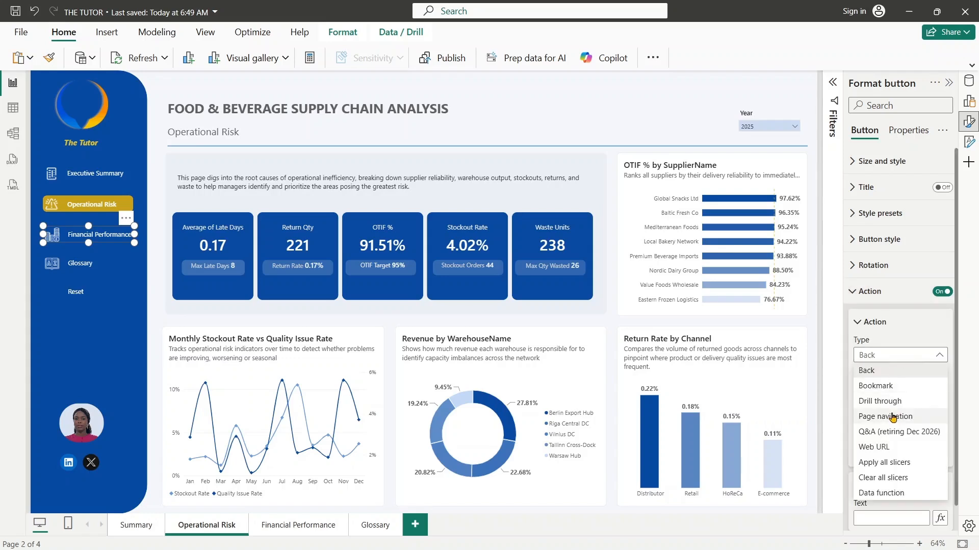
click(893, 417)
click(889, 424)
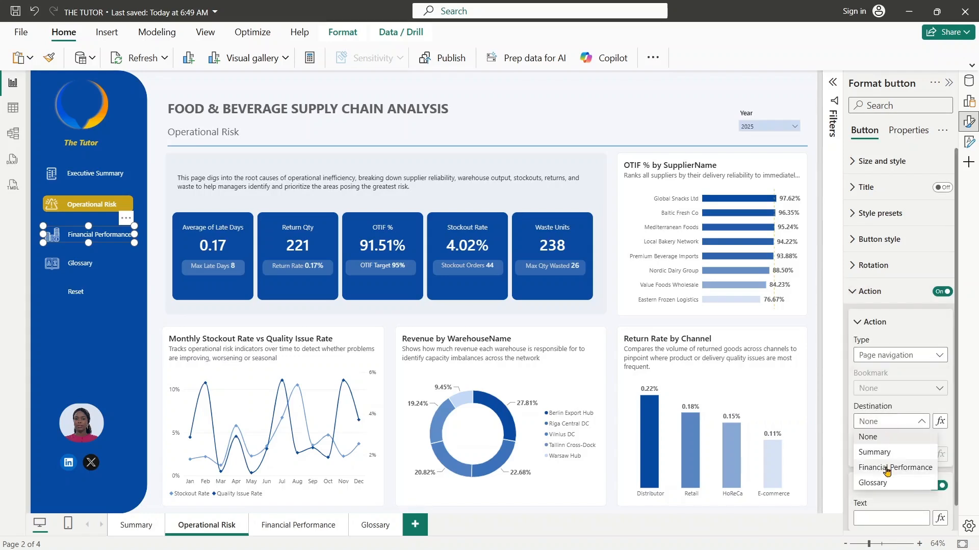
click(887, 465)
- Enable the Operational Risk page's Glossary button action as Page navigation with Glossary as the destination
click(130, 259)
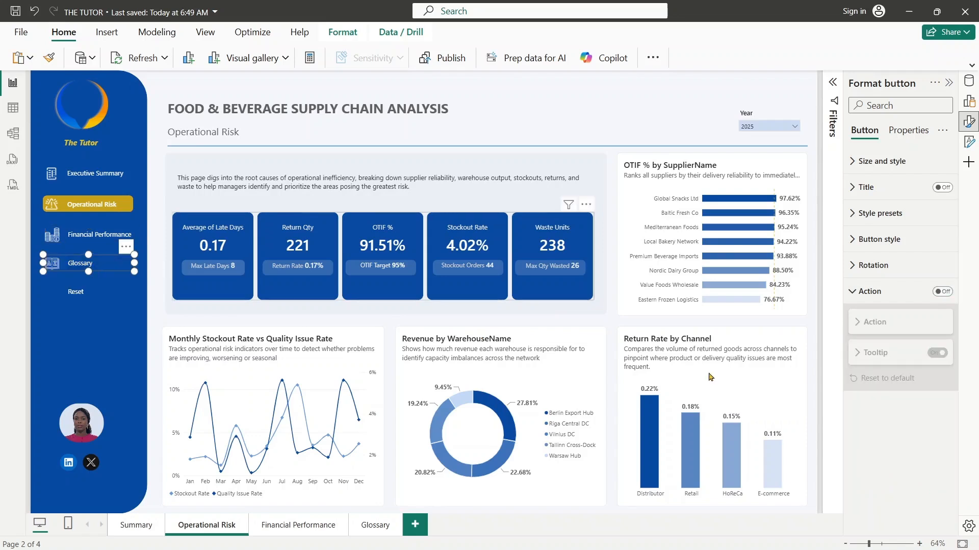
click(941, 291)
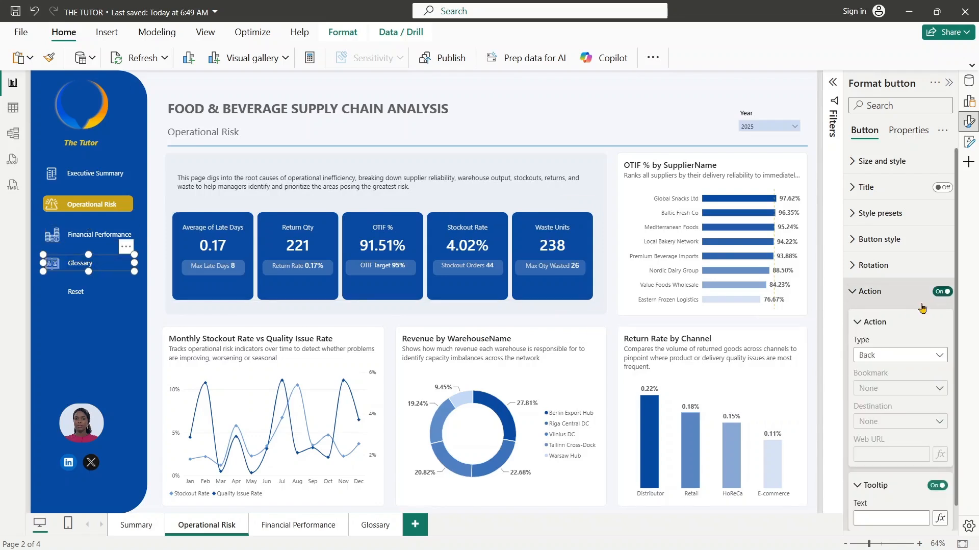
click(869, 356)
click(895, 356)
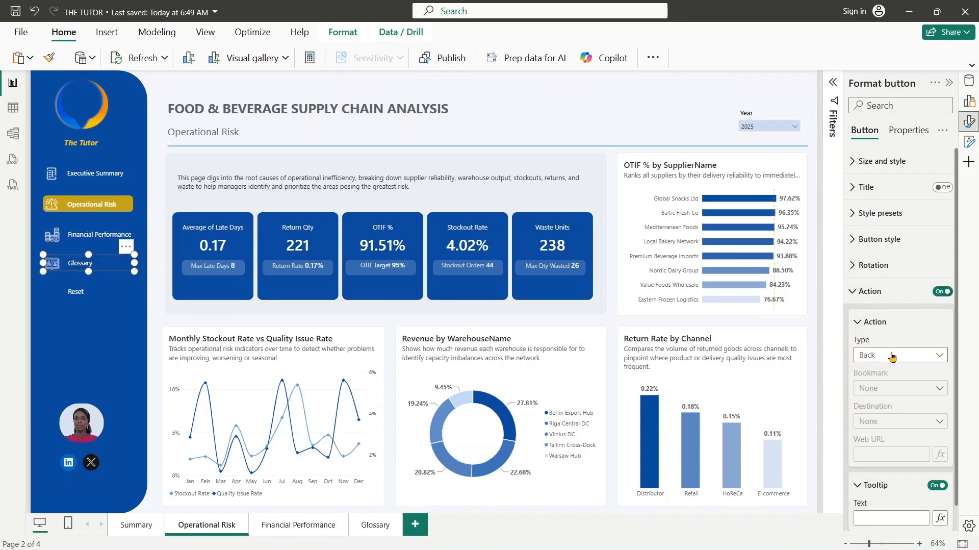
click(905, 358)
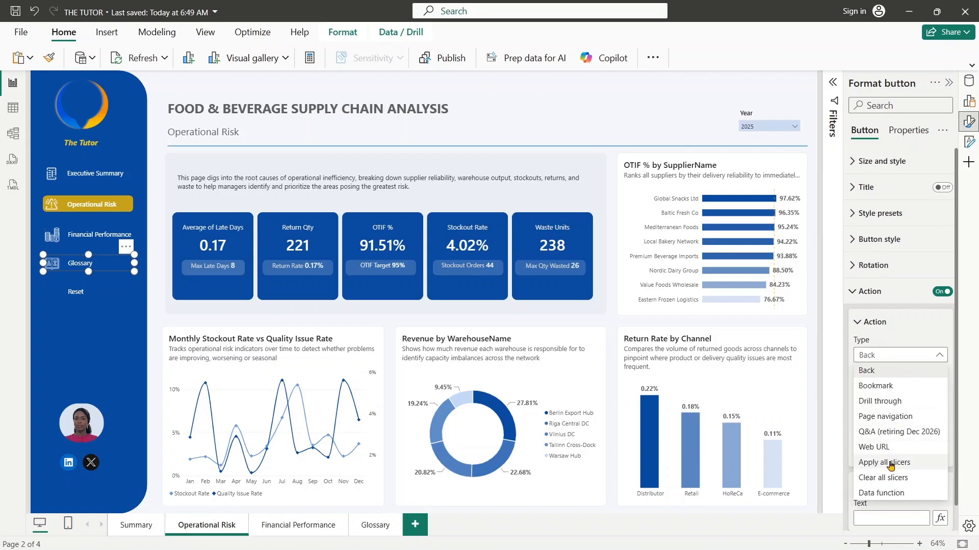
click(893, 415)
click(903, 427)
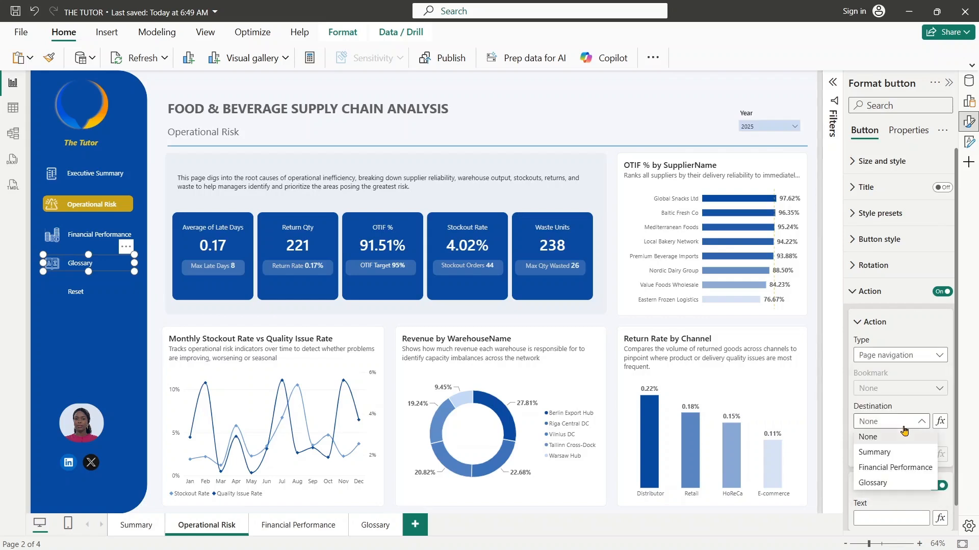
click(885, 488)
- Turn on the Reset button's icon on the Operational Risk page
click(72, 291)
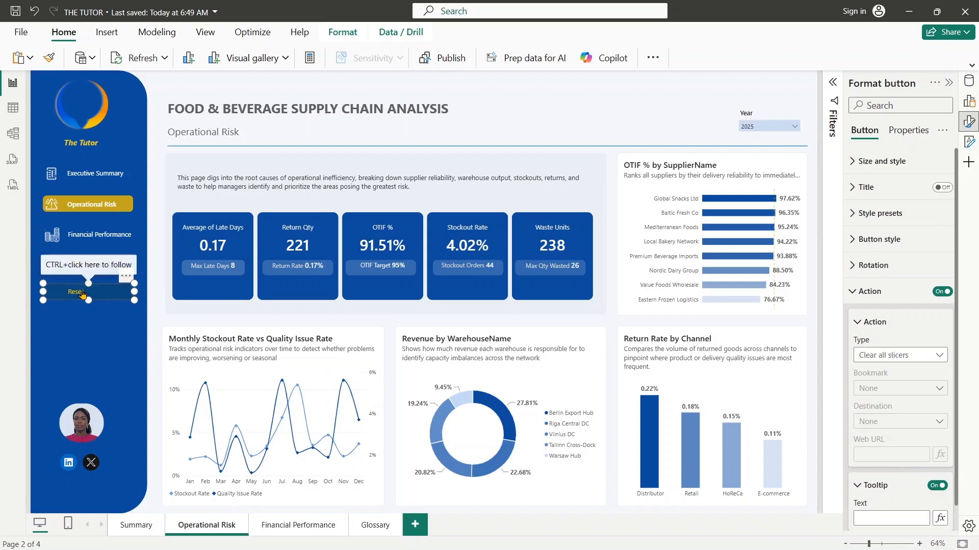
click(885, 240)
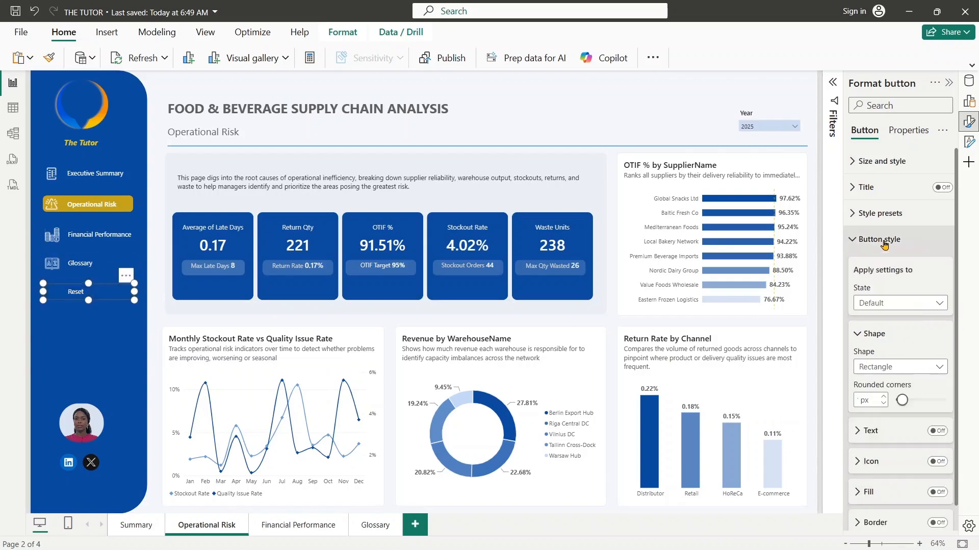
click(941, 470)
click(937, 461)
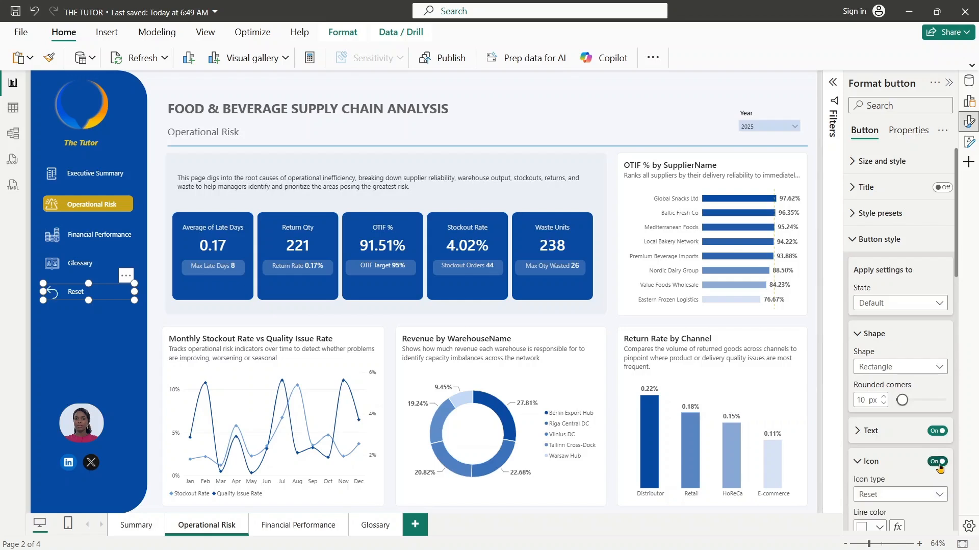
- On the Financial Performance page, enable the Glossary button's action as Page navigation to Glossary
click(287, 530)
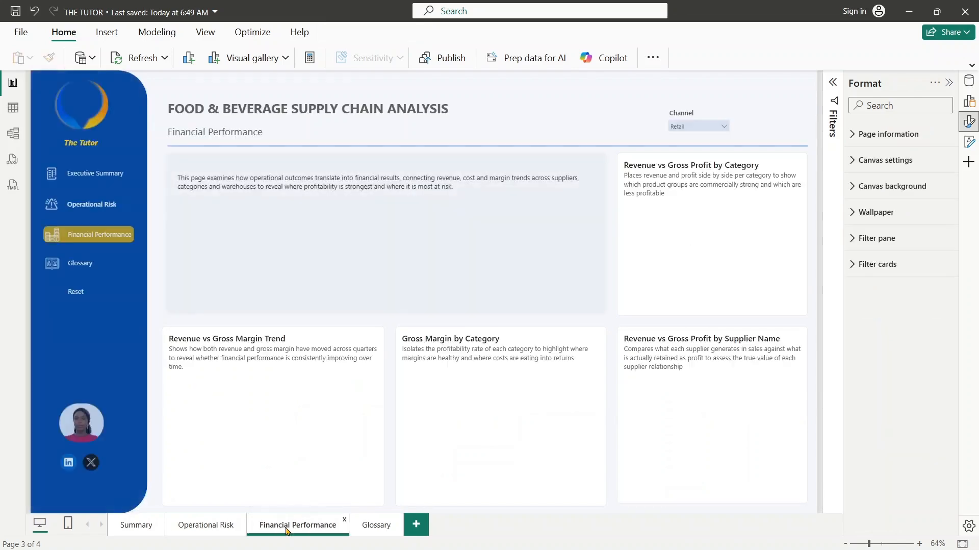
click(94, 235)
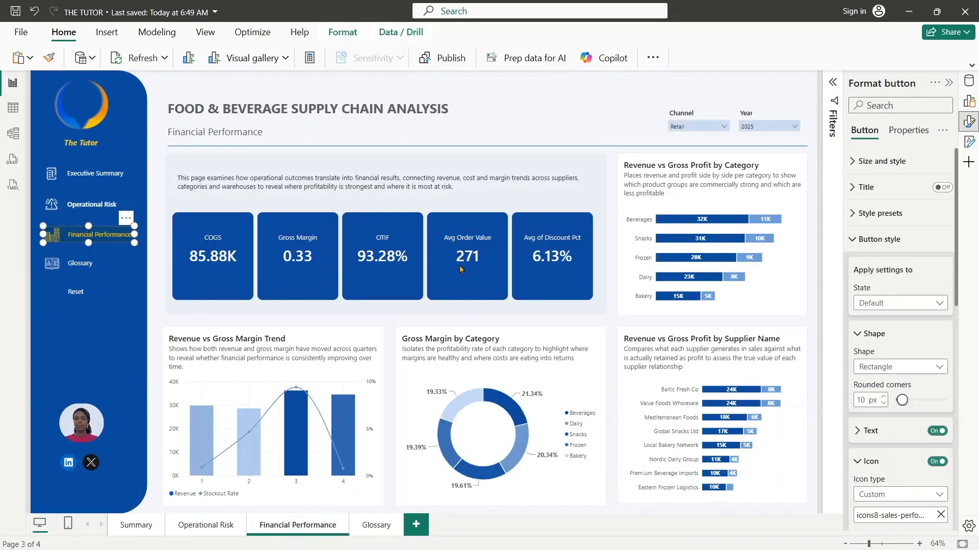
click(867, 239)
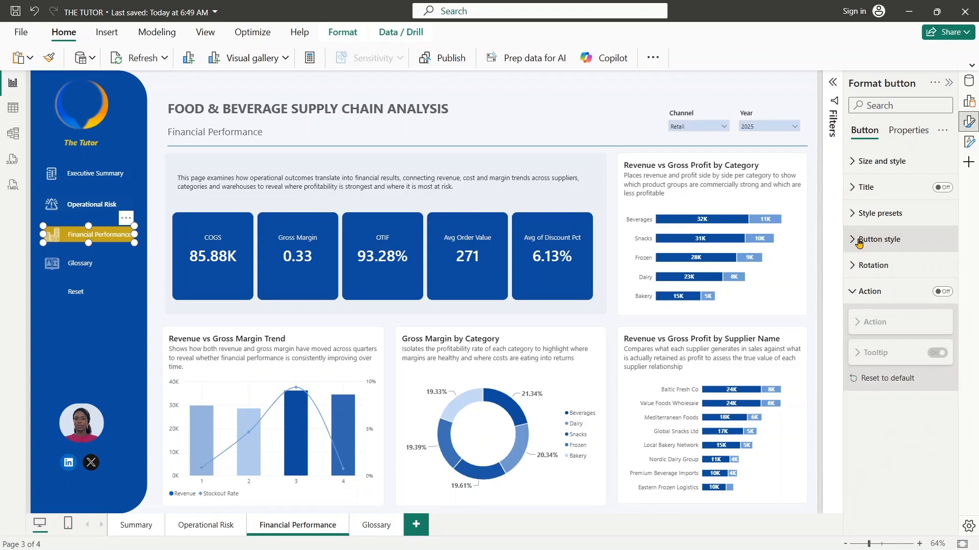
click(91, 204)
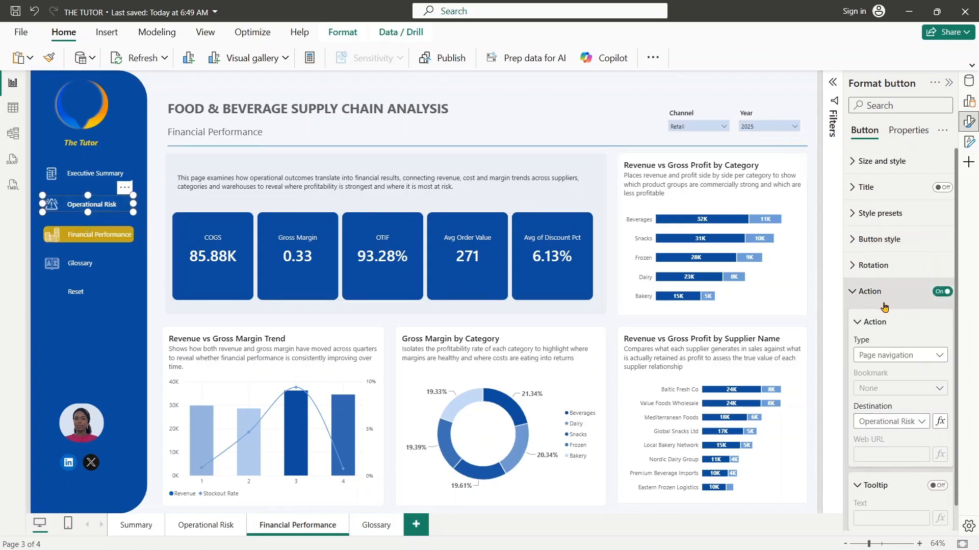
click(81, 267)
click(942, 290)
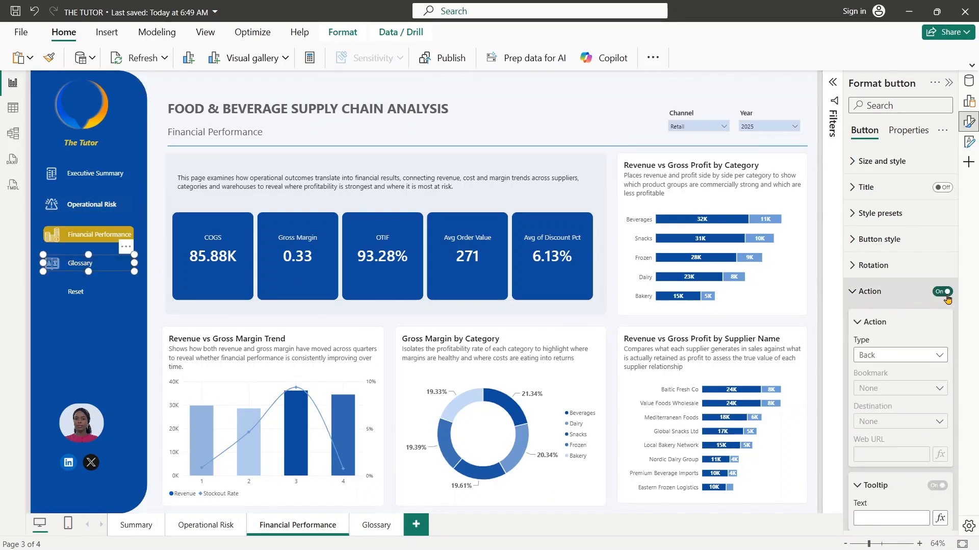
click(890, 355)
click(875, 416)
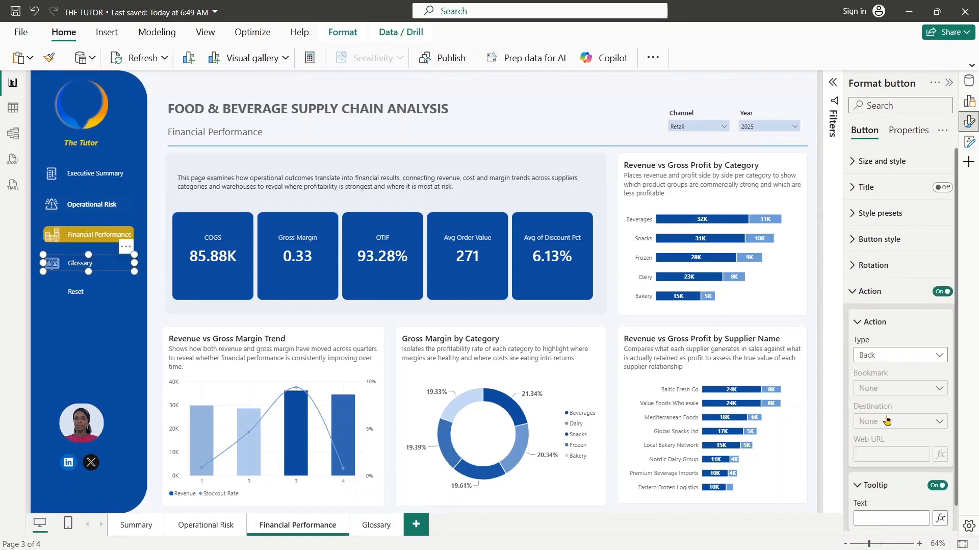
click(890, 425)
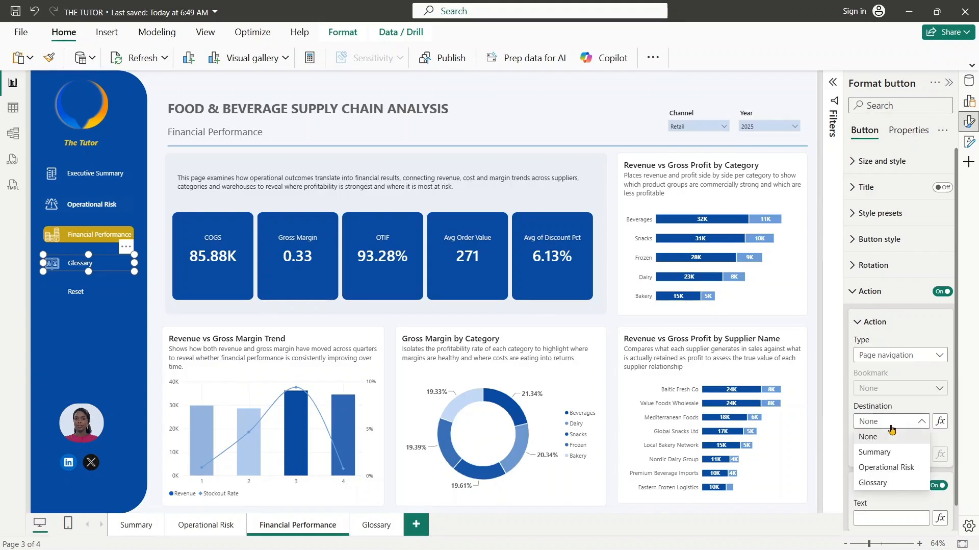
click(876, 483)
- Turn on the Reset button's icon on the Financial Performance page
click(76, 292)
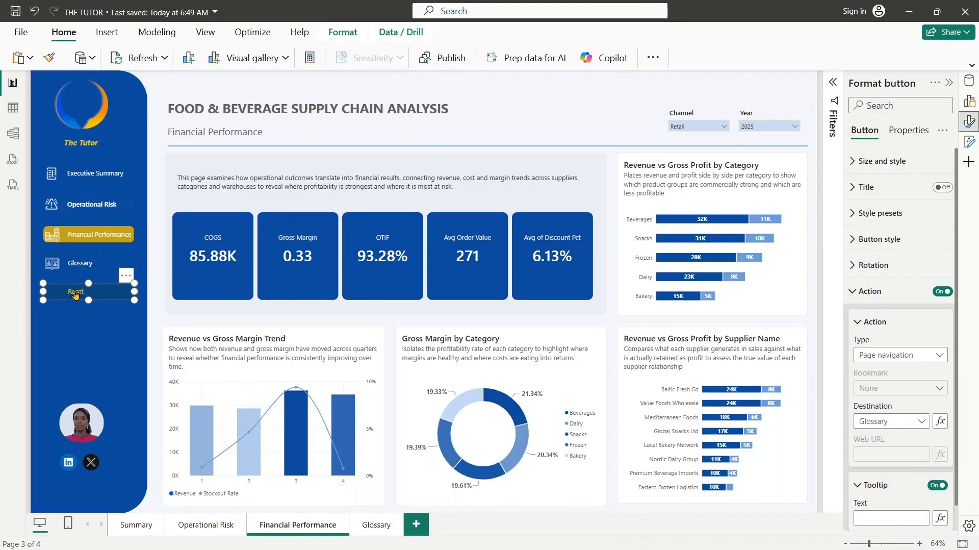
click(855, 301)
click(861, 265)
click(861, 239)
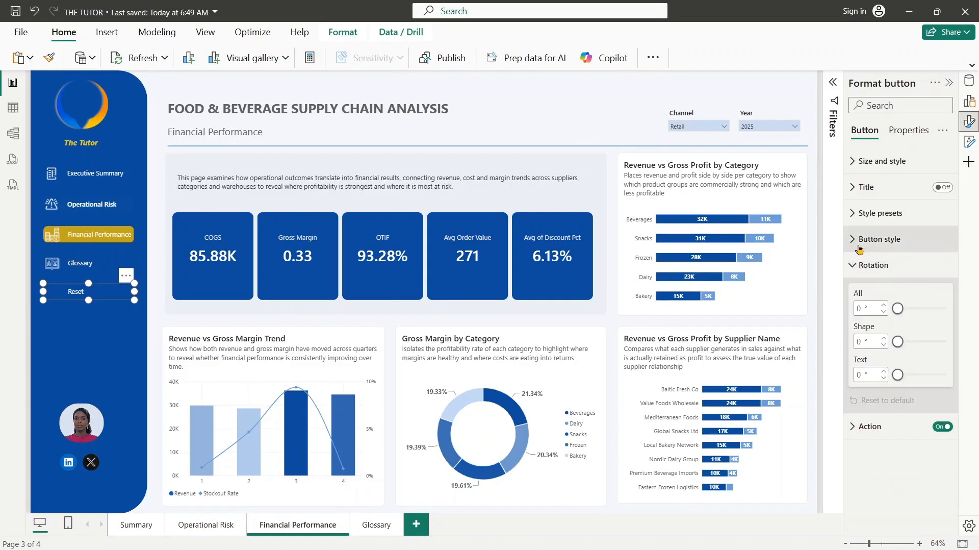
click(945, 460)
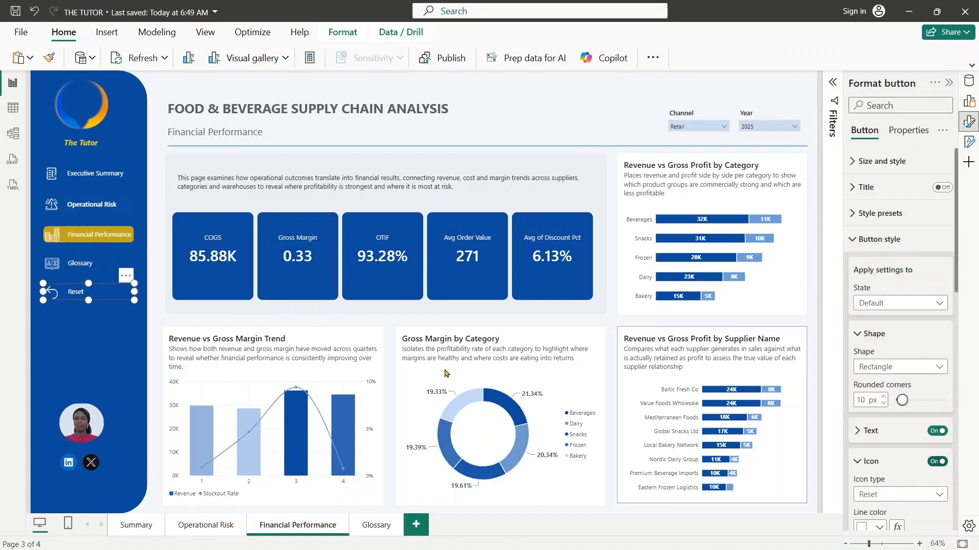
- Check the Executive Summary button's action on the Glossary page and save the report
click(370, 531)
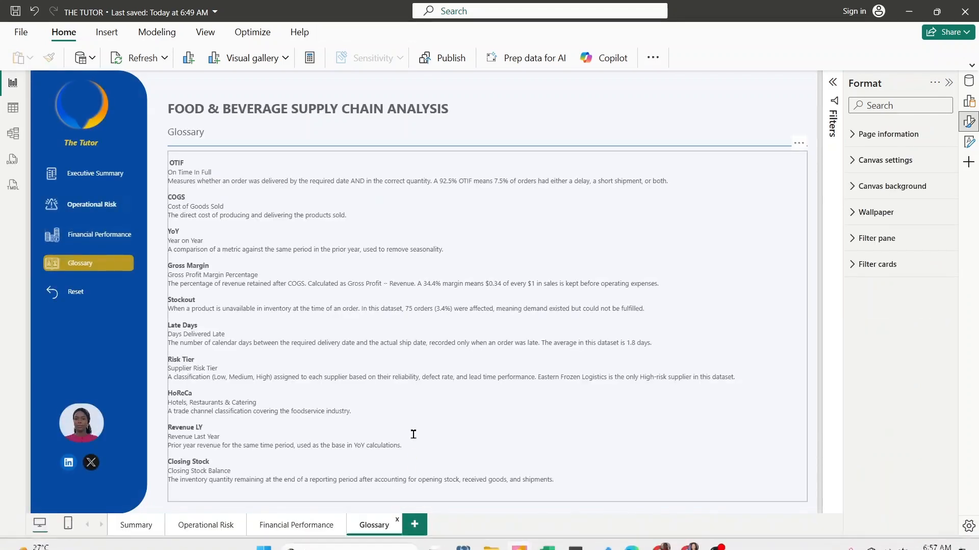
click(89, 178)
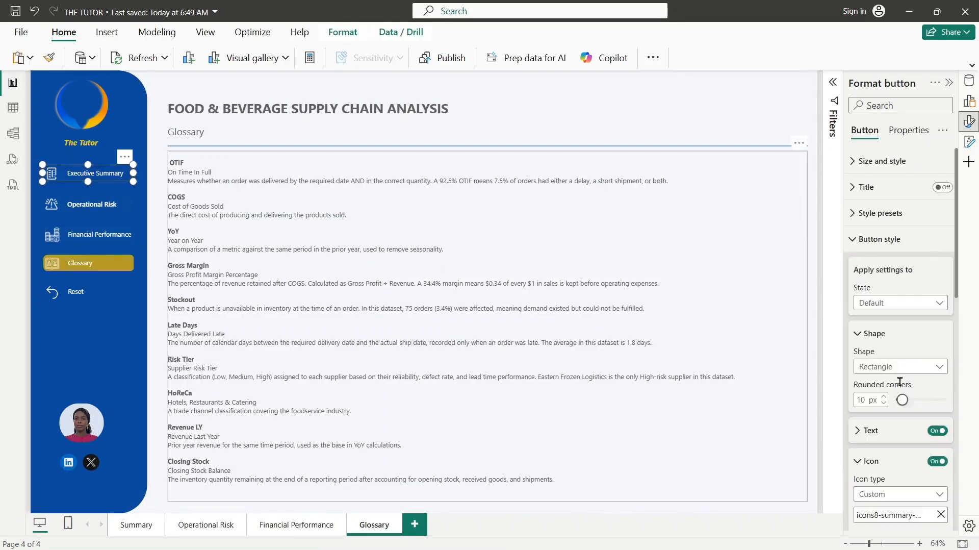
click(872, 237)
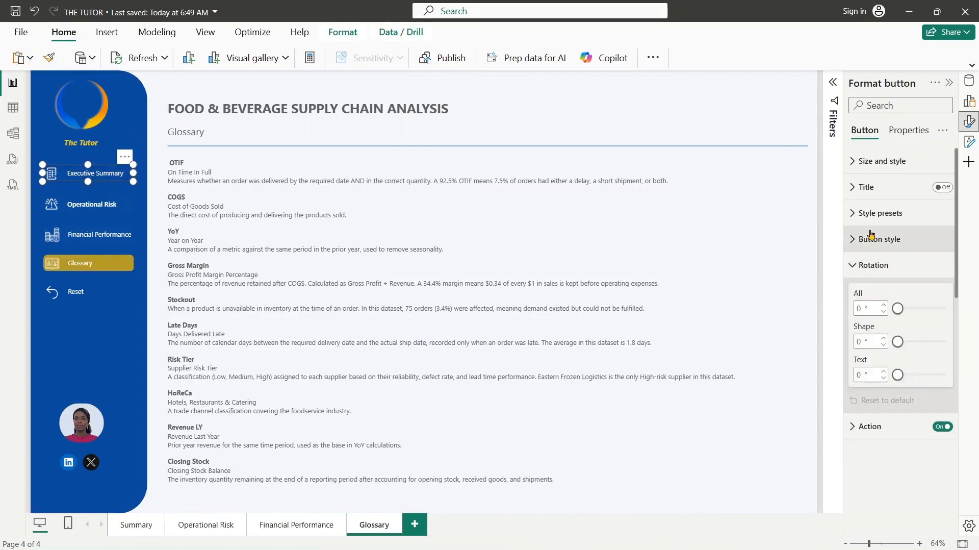
click(861, 427)
scroll(957, 339, down, 5)
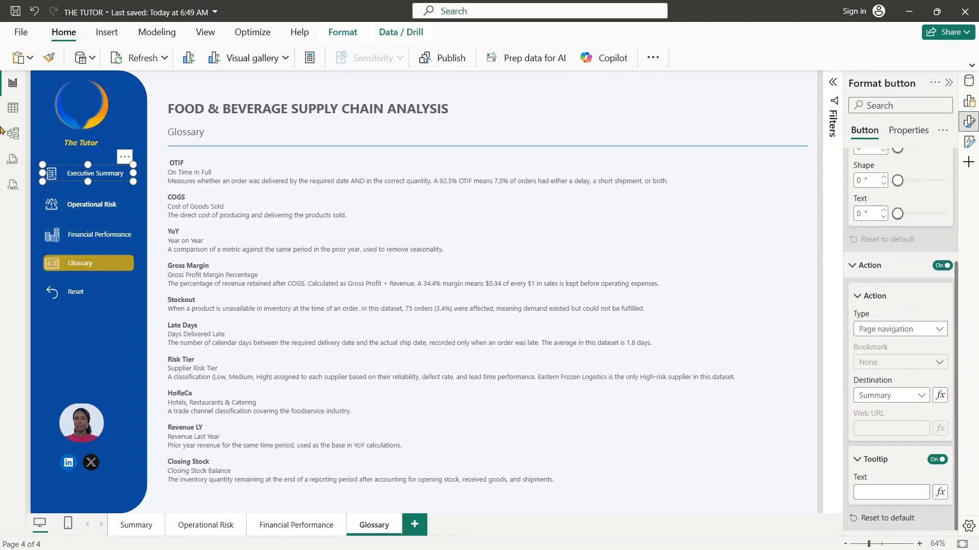
click(14, 17)
- Check the Glossary page's navigation button actions and review the sidebar on the Financial Performance and Glossary pages
click(113, 206)
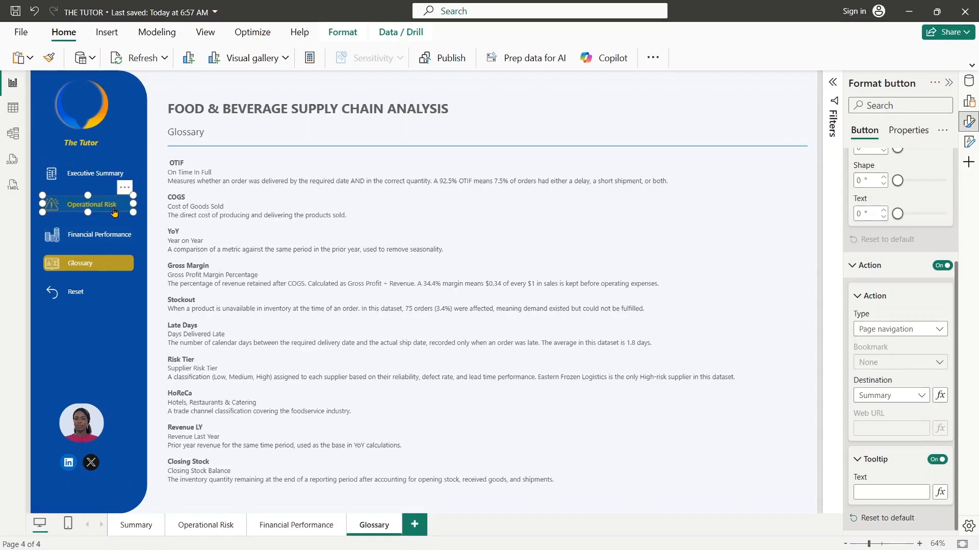
click(100, 234)
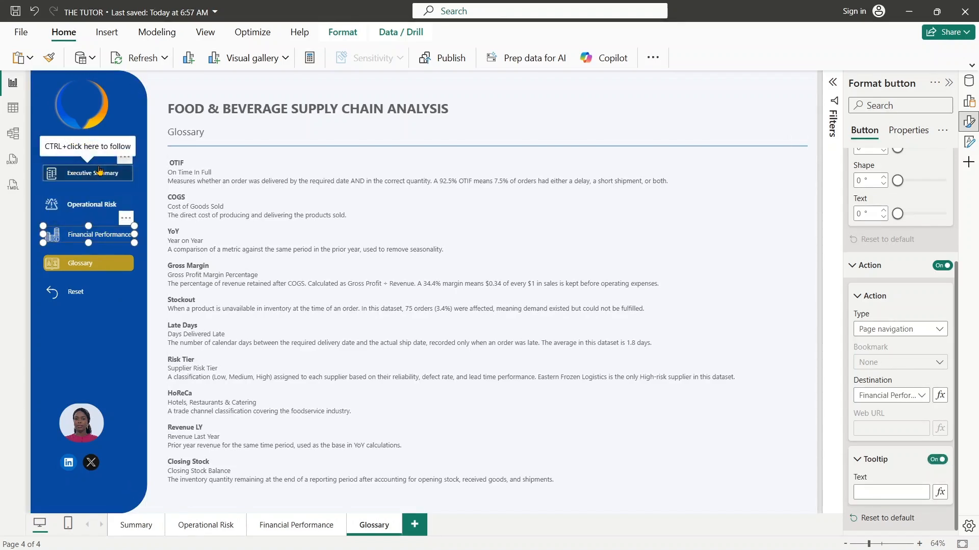
click(98, 181)
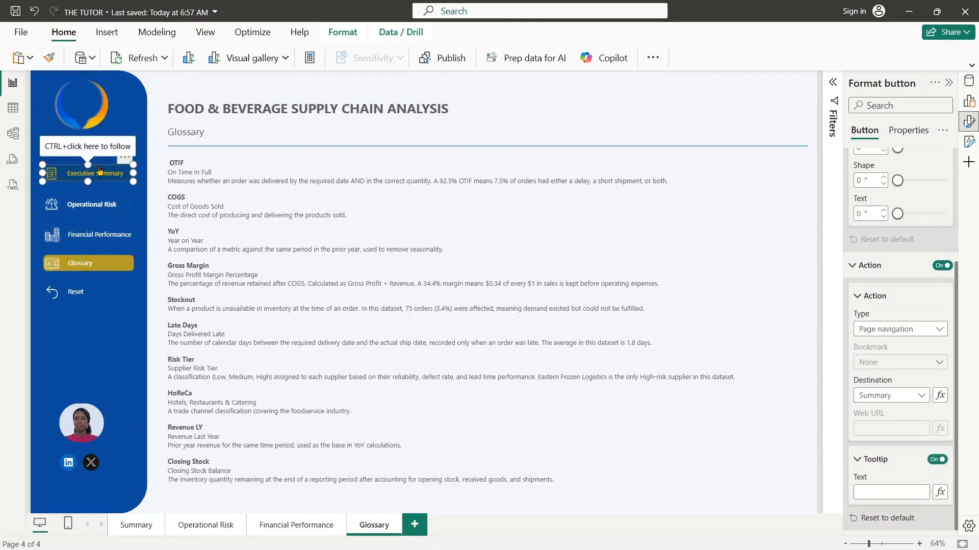
click(783, 149)
click(793, 106)
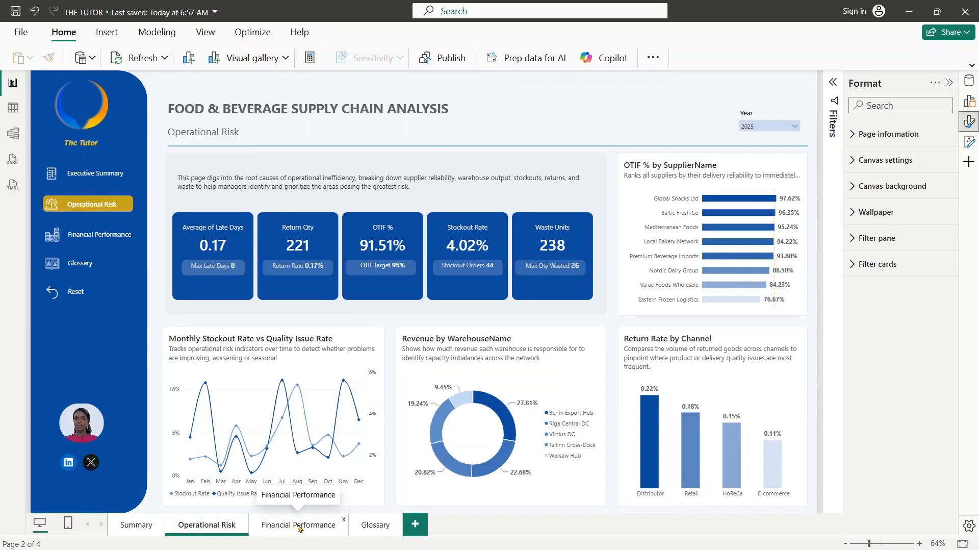
click(299, 525)
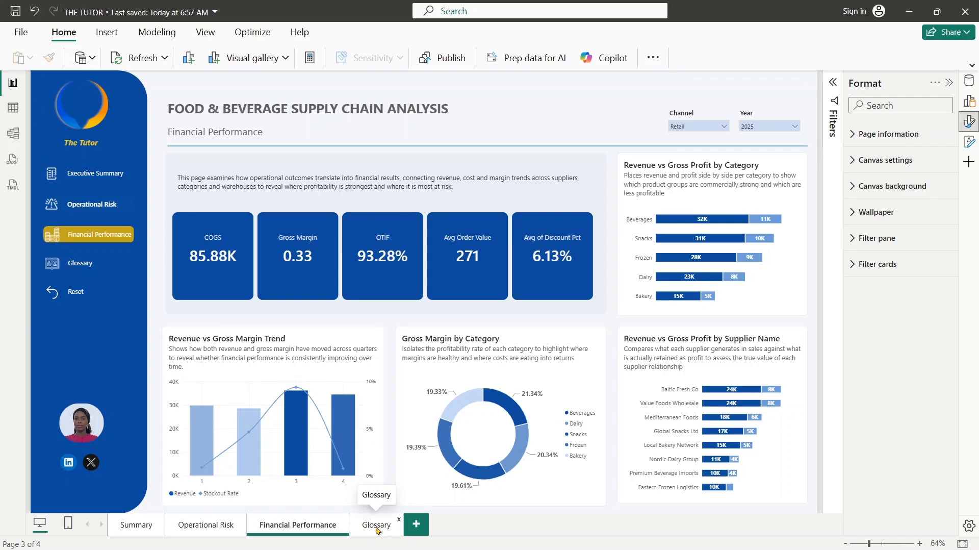
click(377, 524)
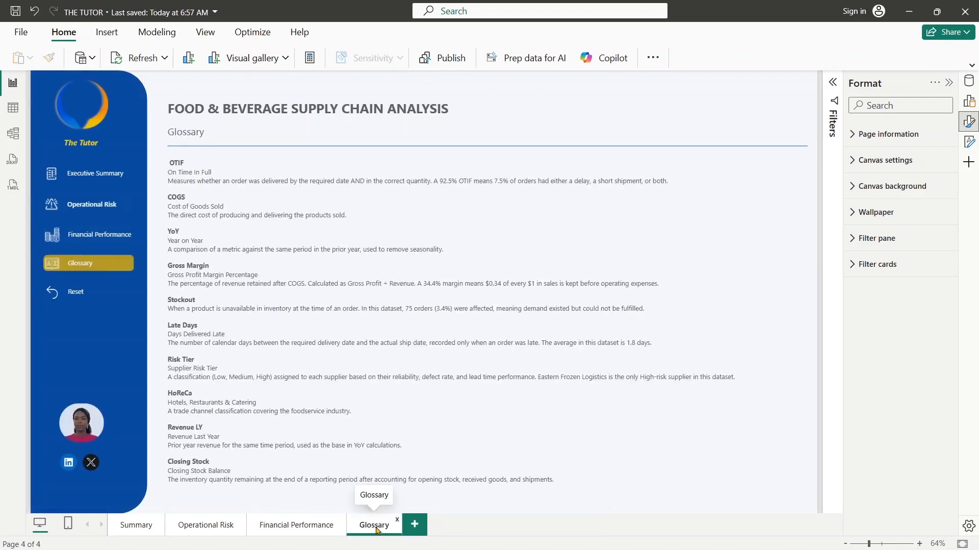